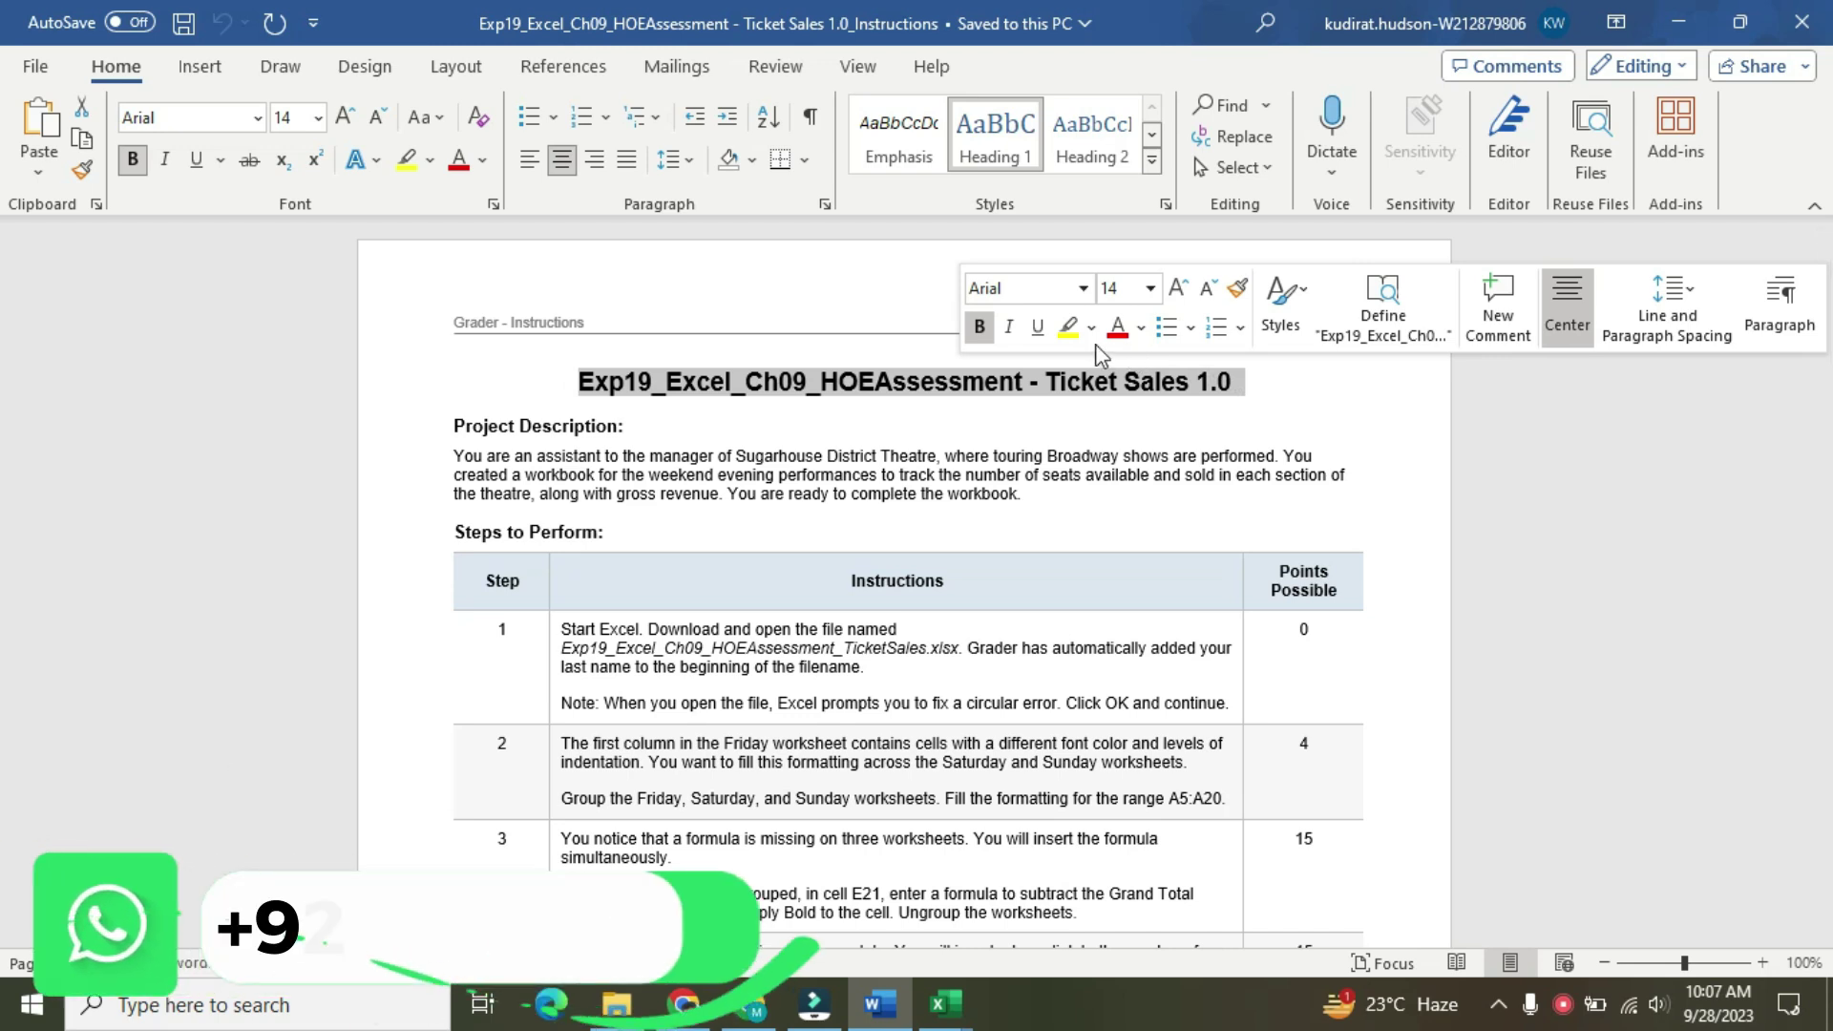
# Highlight the document title in yellow and take a brief look at the TicketSales workbook in Excel
pyautogui.click(1068, 327)
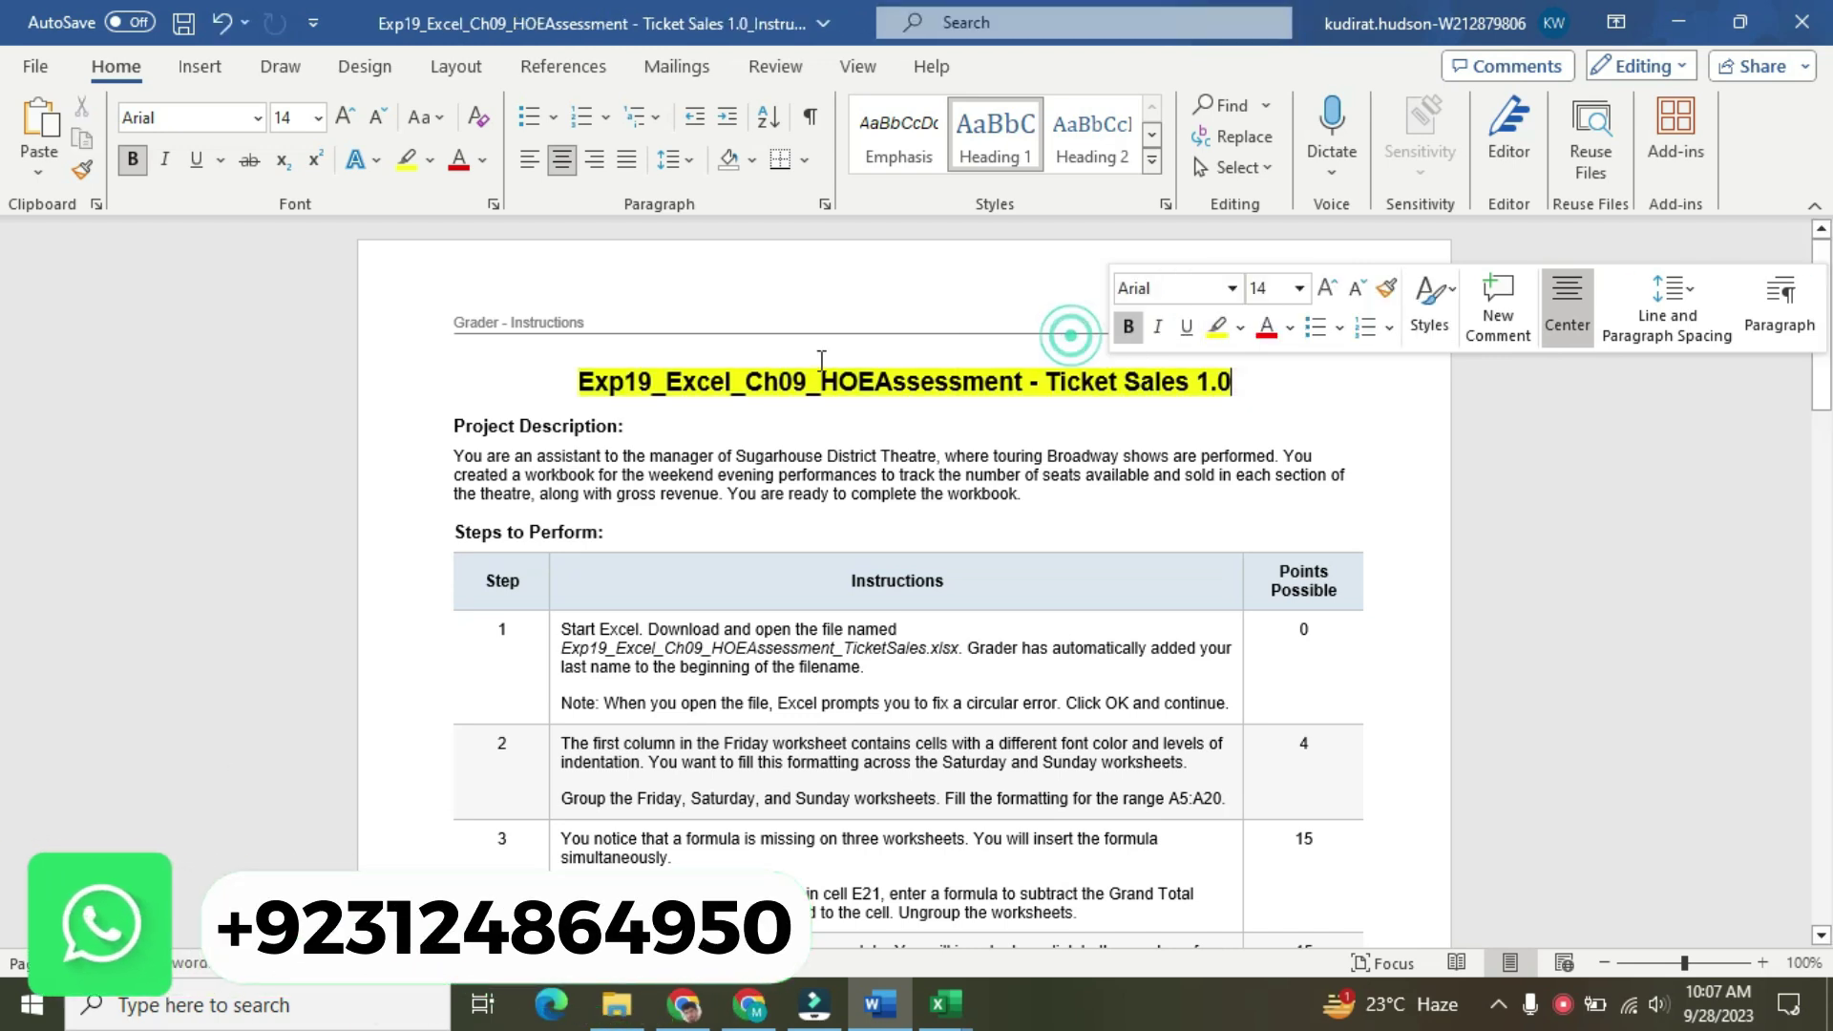
pyautogui.click(612, 381)
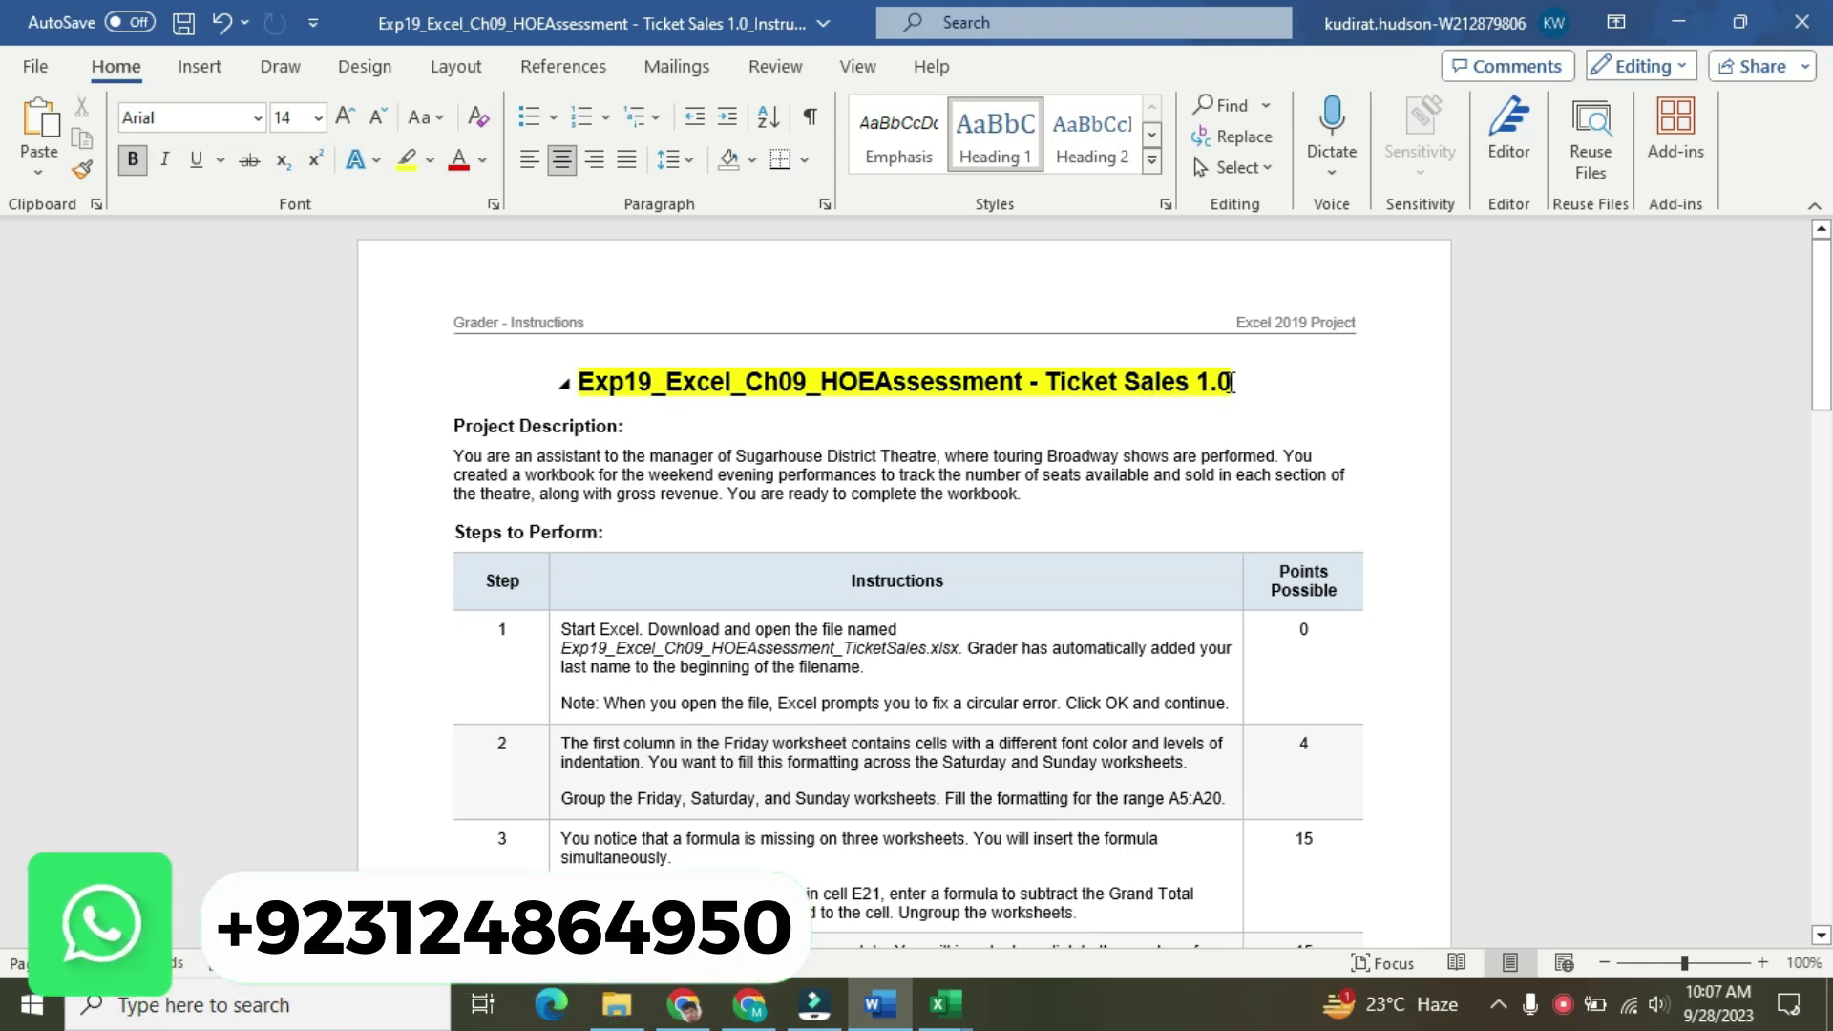
pyautogui.click(969, 1019)
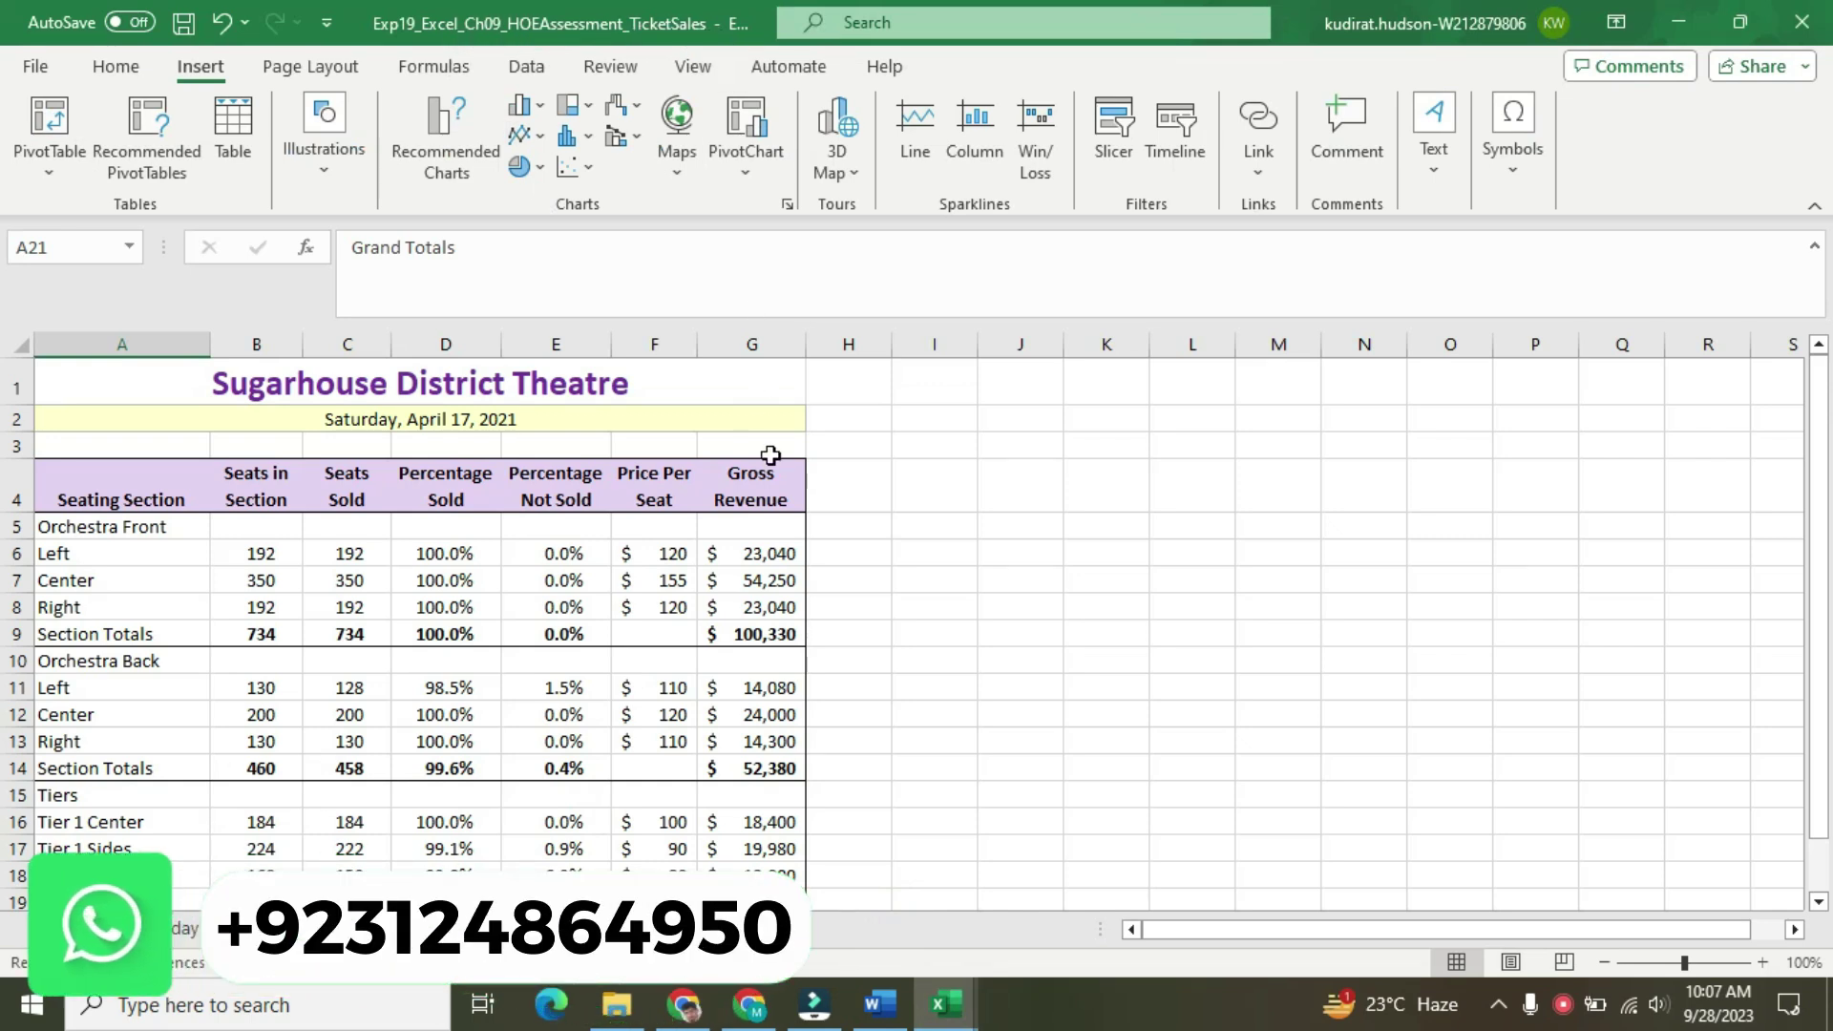
pyautogui.click(879, 1003)
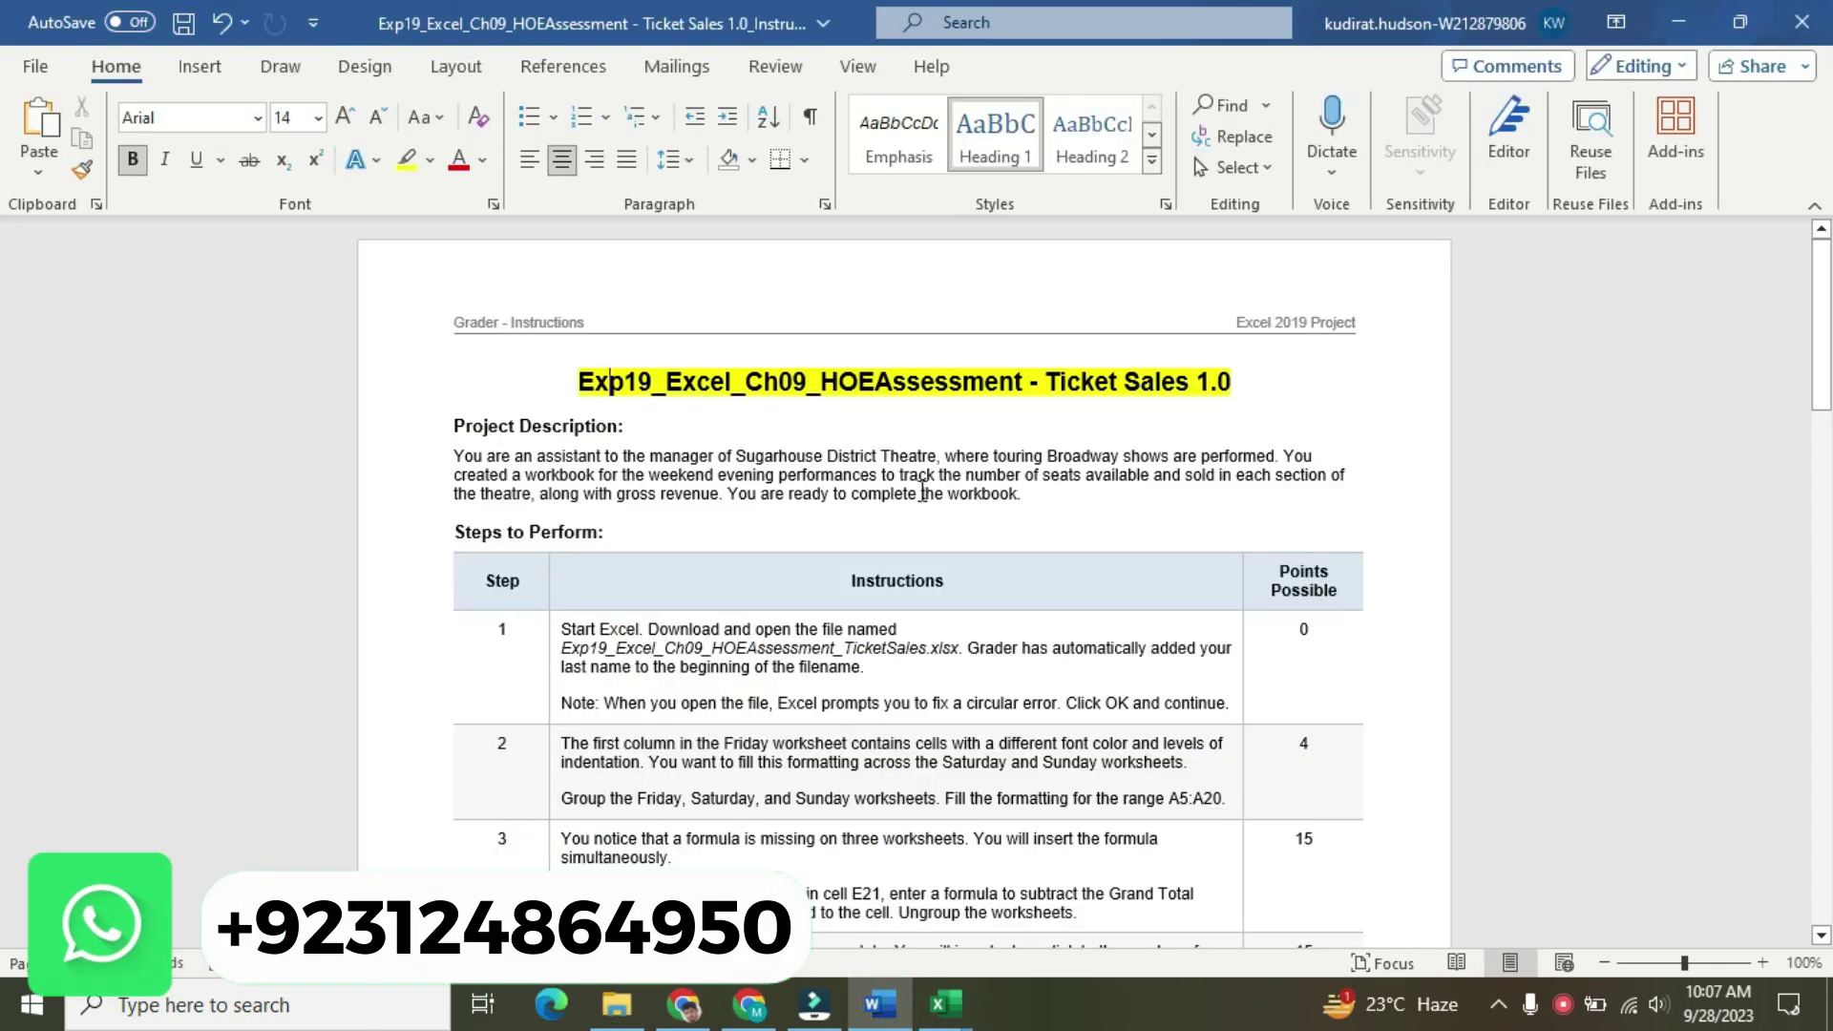
# Highlight the Project Description heading and its paragraph in yellow
pyautogui.moveTo(452, 423); pyautogui.dragTo(1035, 496)
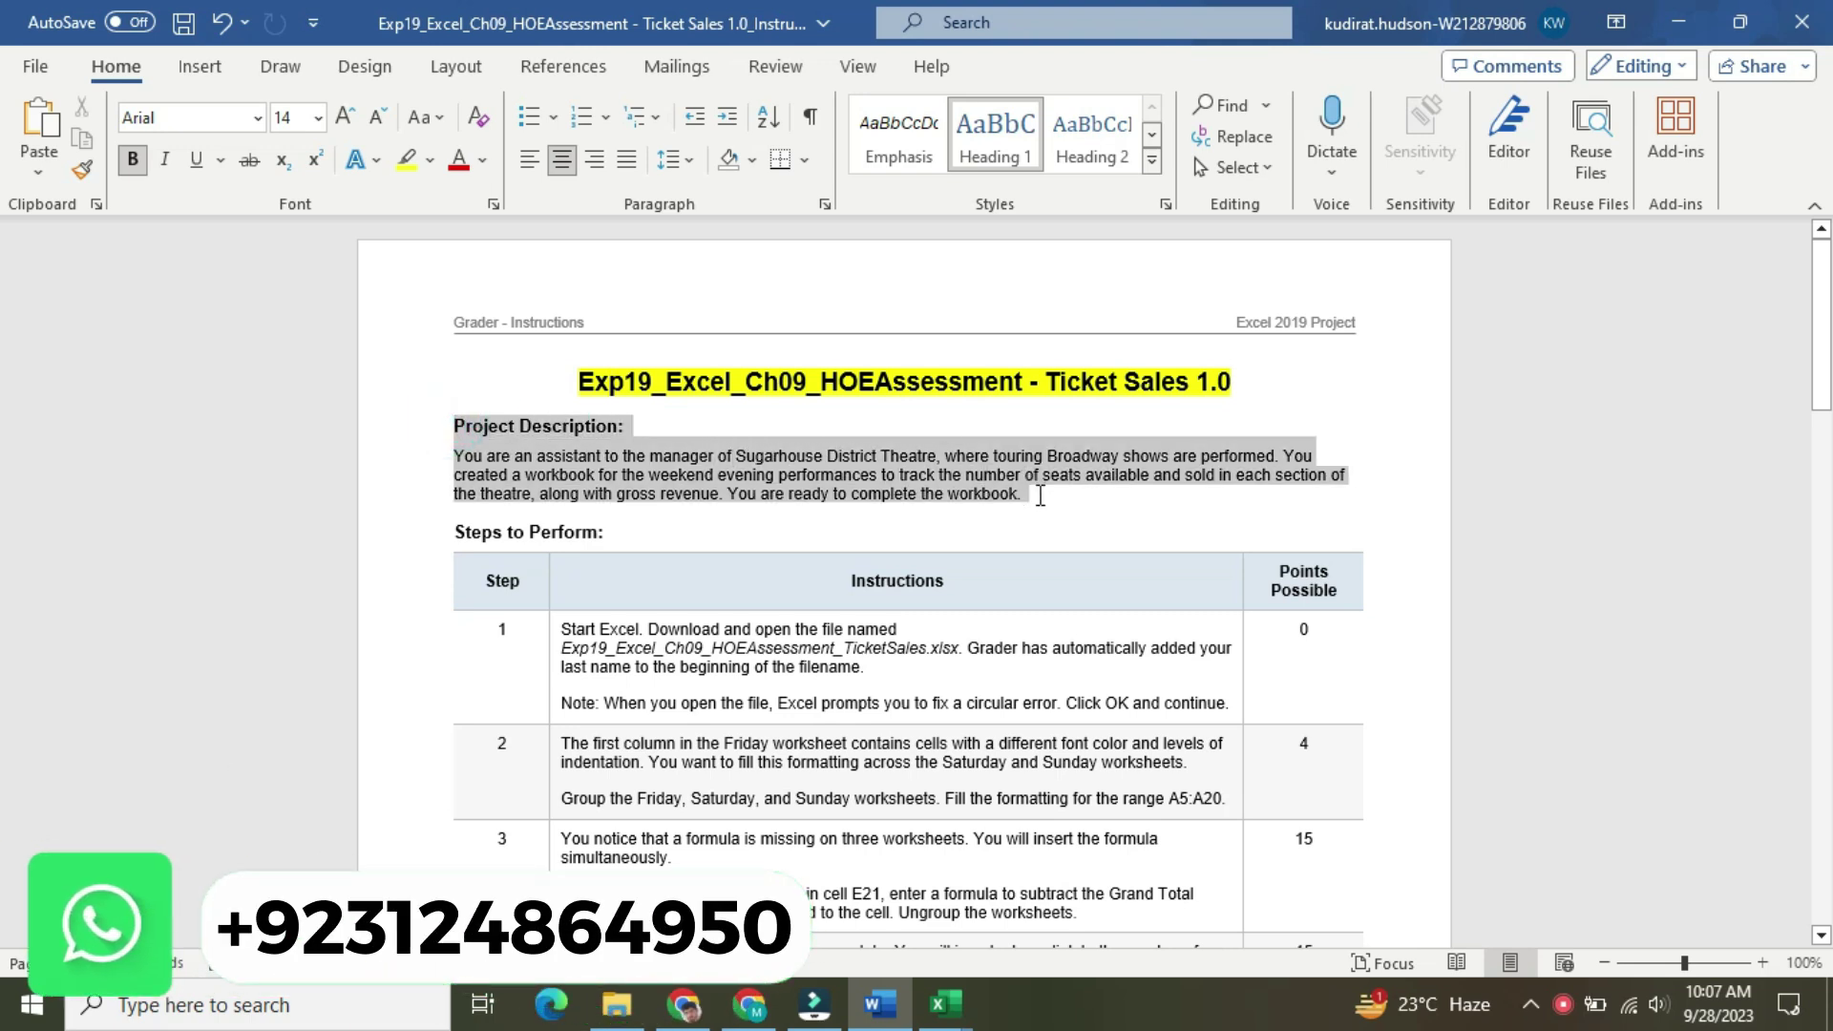
pyautogui.click(1141, 453)
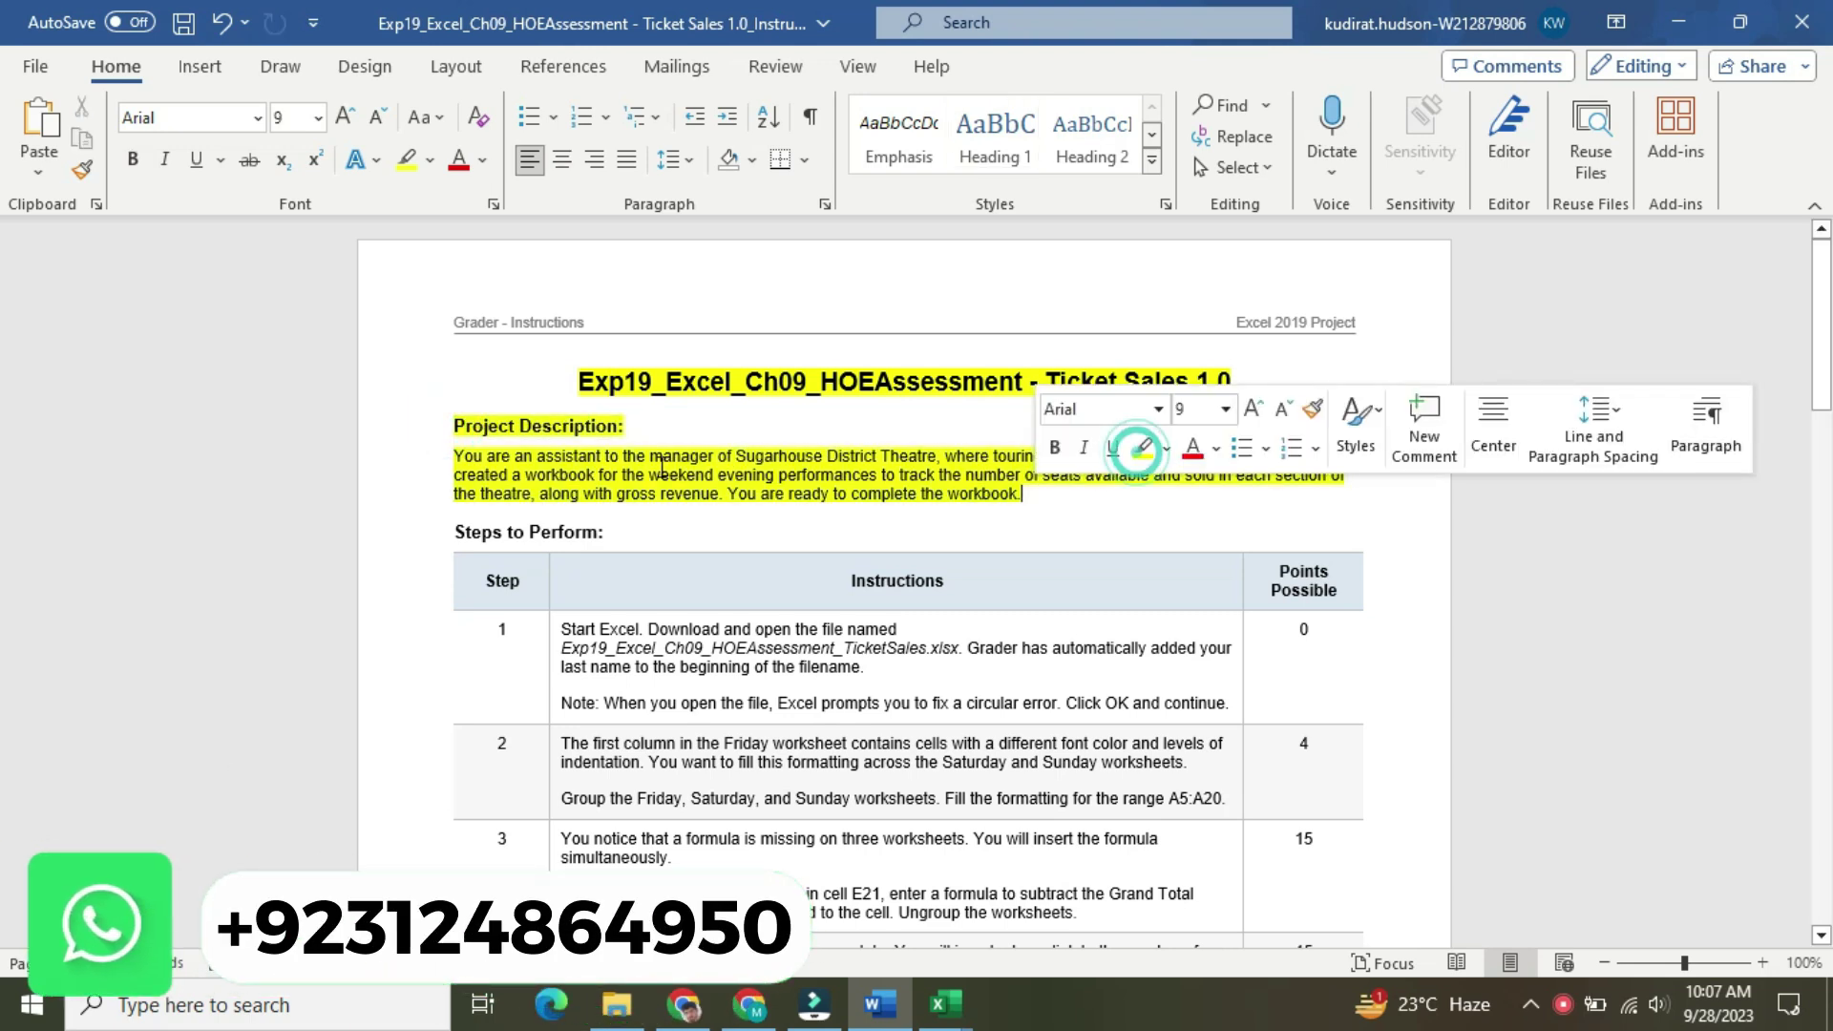
pyautogui.click(448, 430)
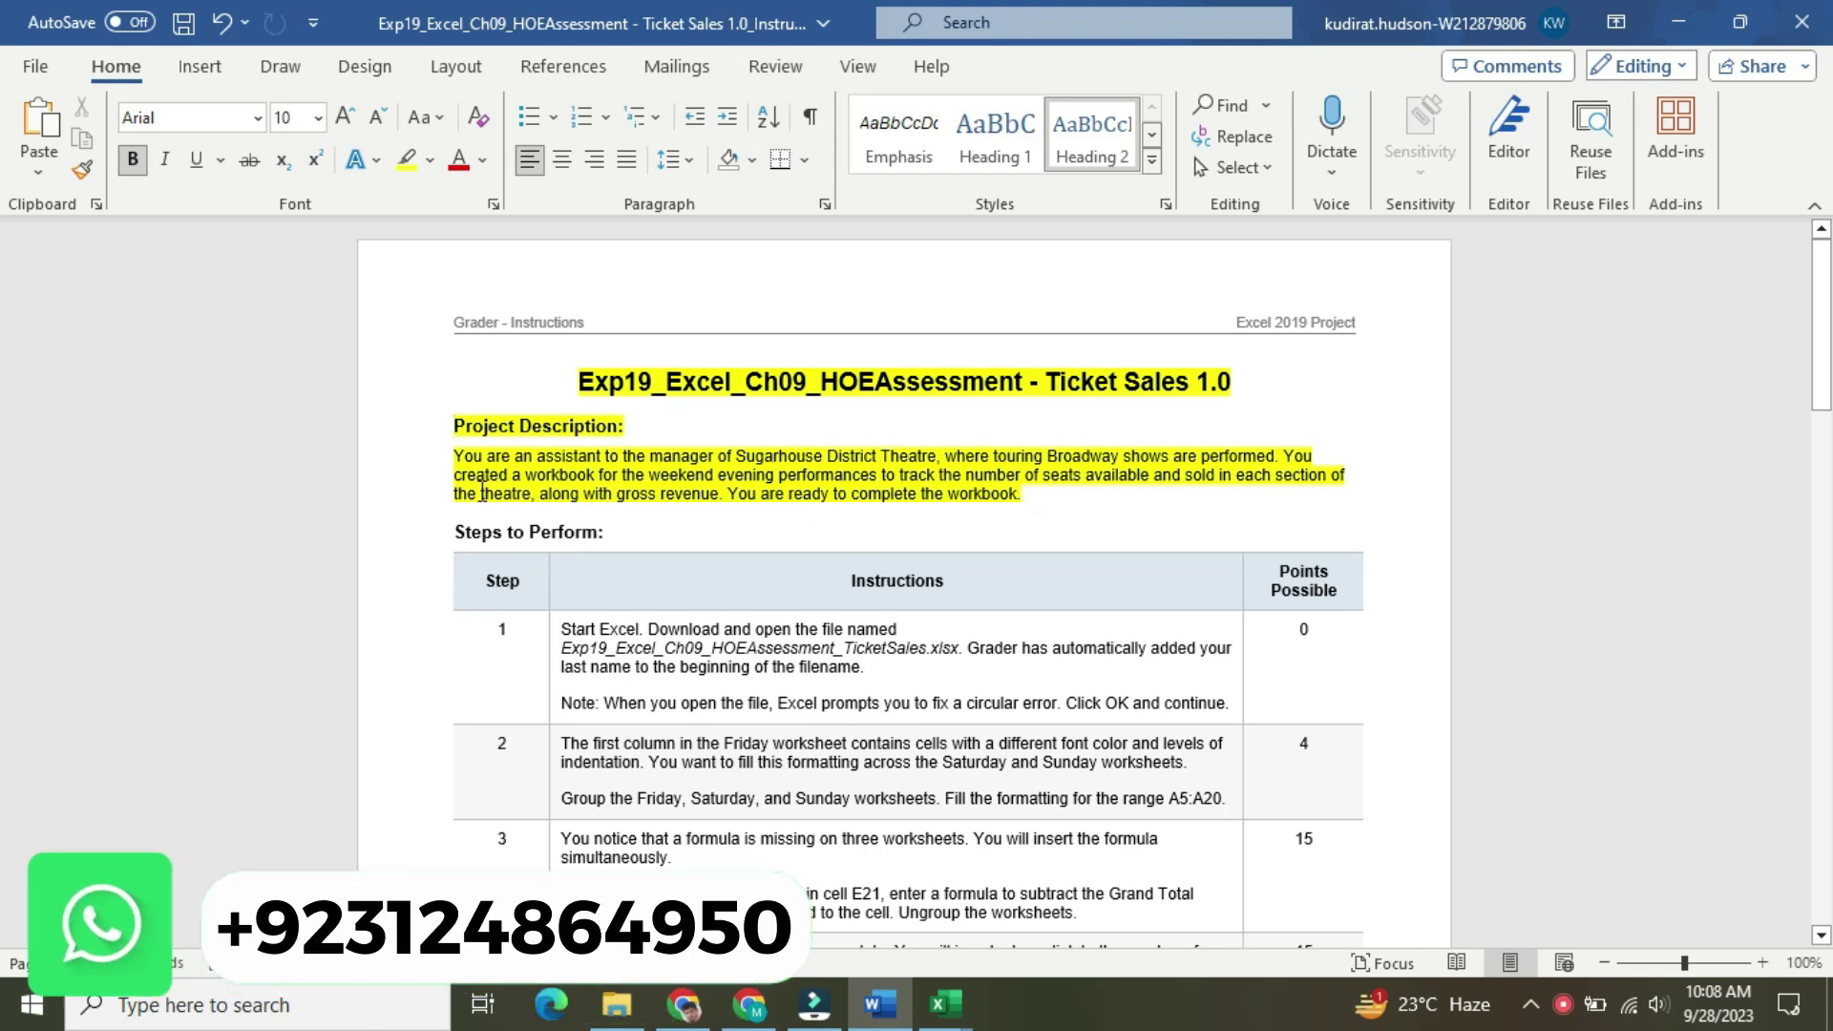
pyautogui.click(1022, 494)
# Remove the highlight colour from the title and the Project Description section
pyautogui.moveTo(1021, 494); pyautogui.dragTo(619, 376)
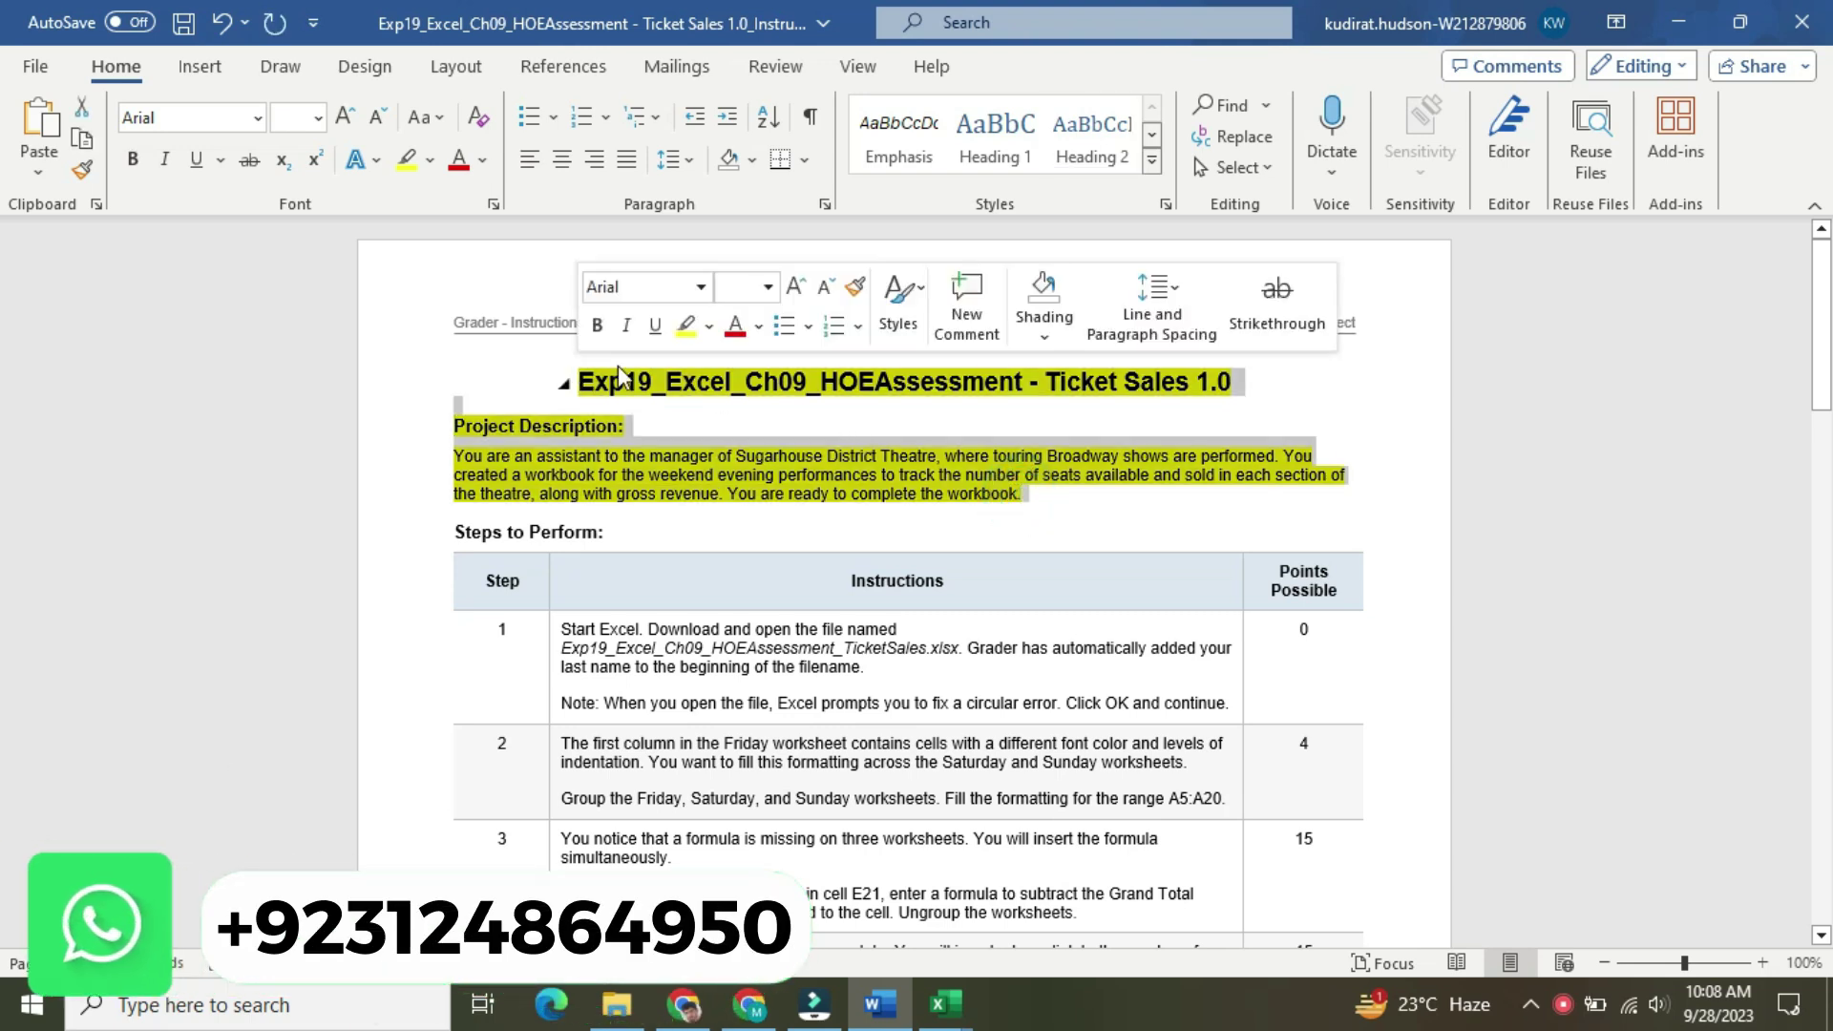
pyautogui.click(708, 326)
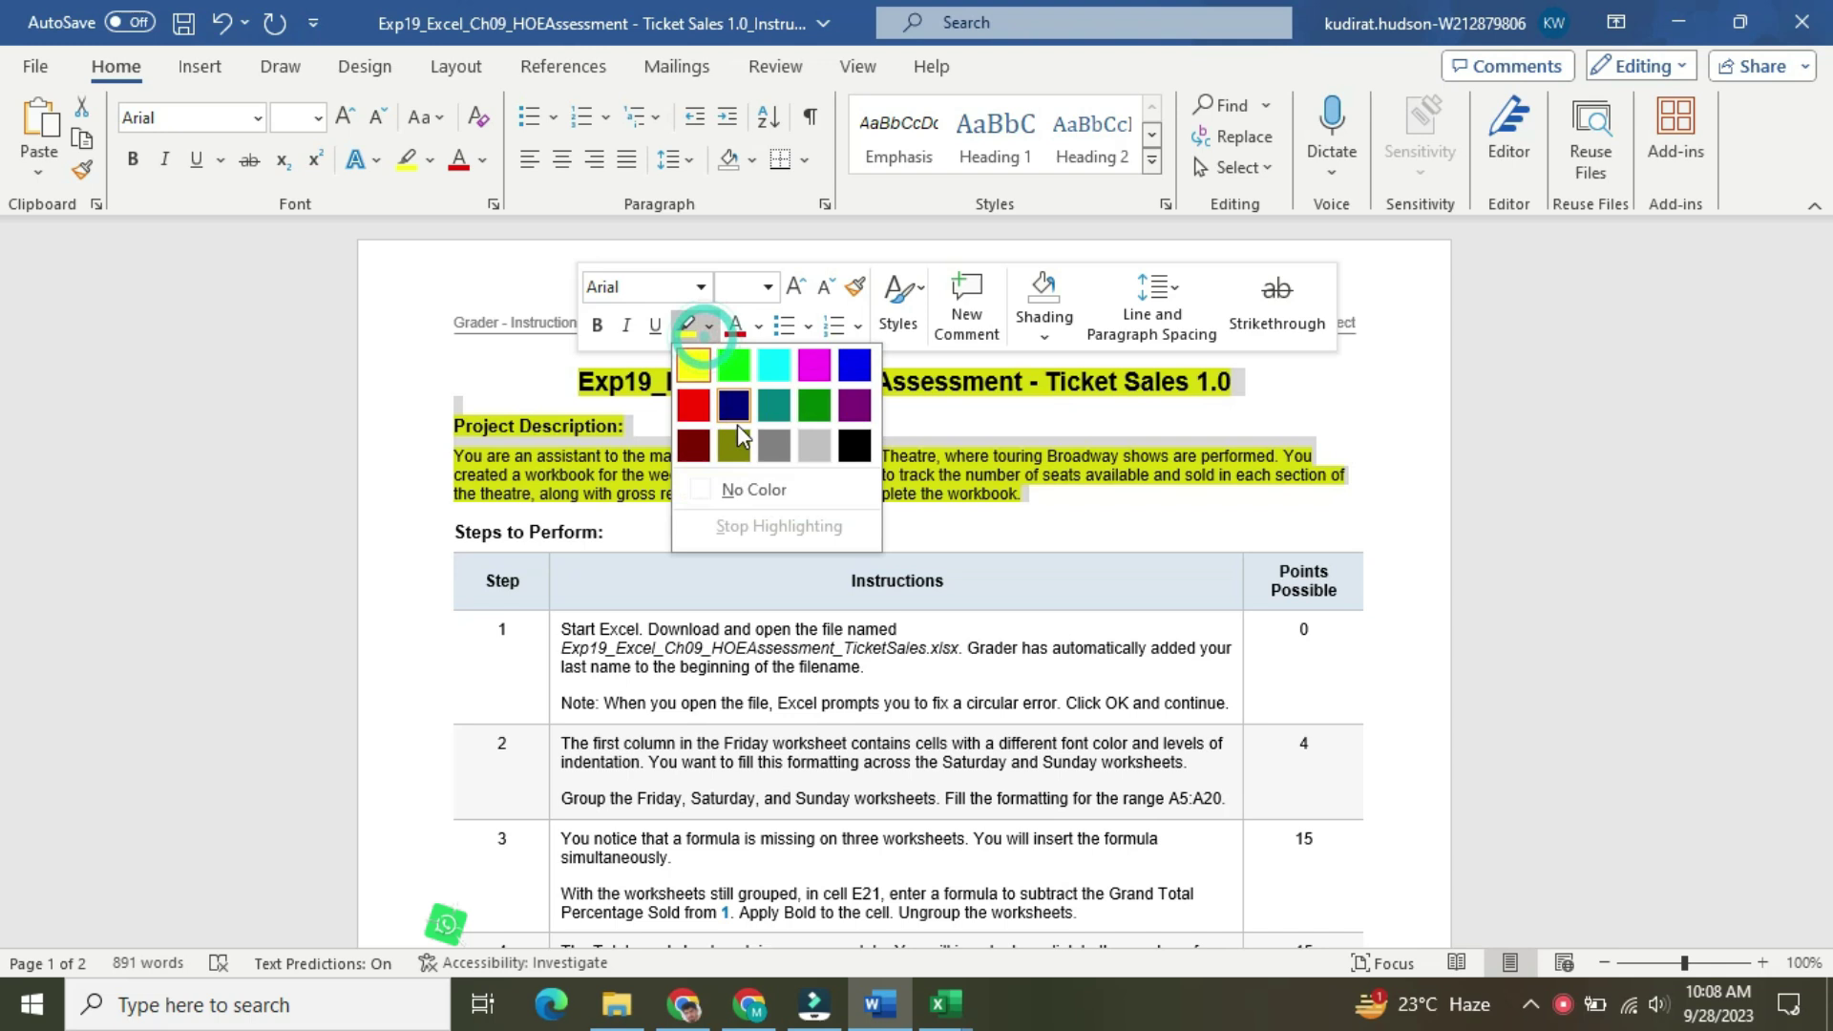
pyautogui.click(759, 490)
pyautogui.click(862, 535)
# Enlarge the step 1 instructions in the table to 16 pt and highlight them in yellow
pyautogui.moveTo(1830, 365); pyautogui.dragTo(1830, 436)
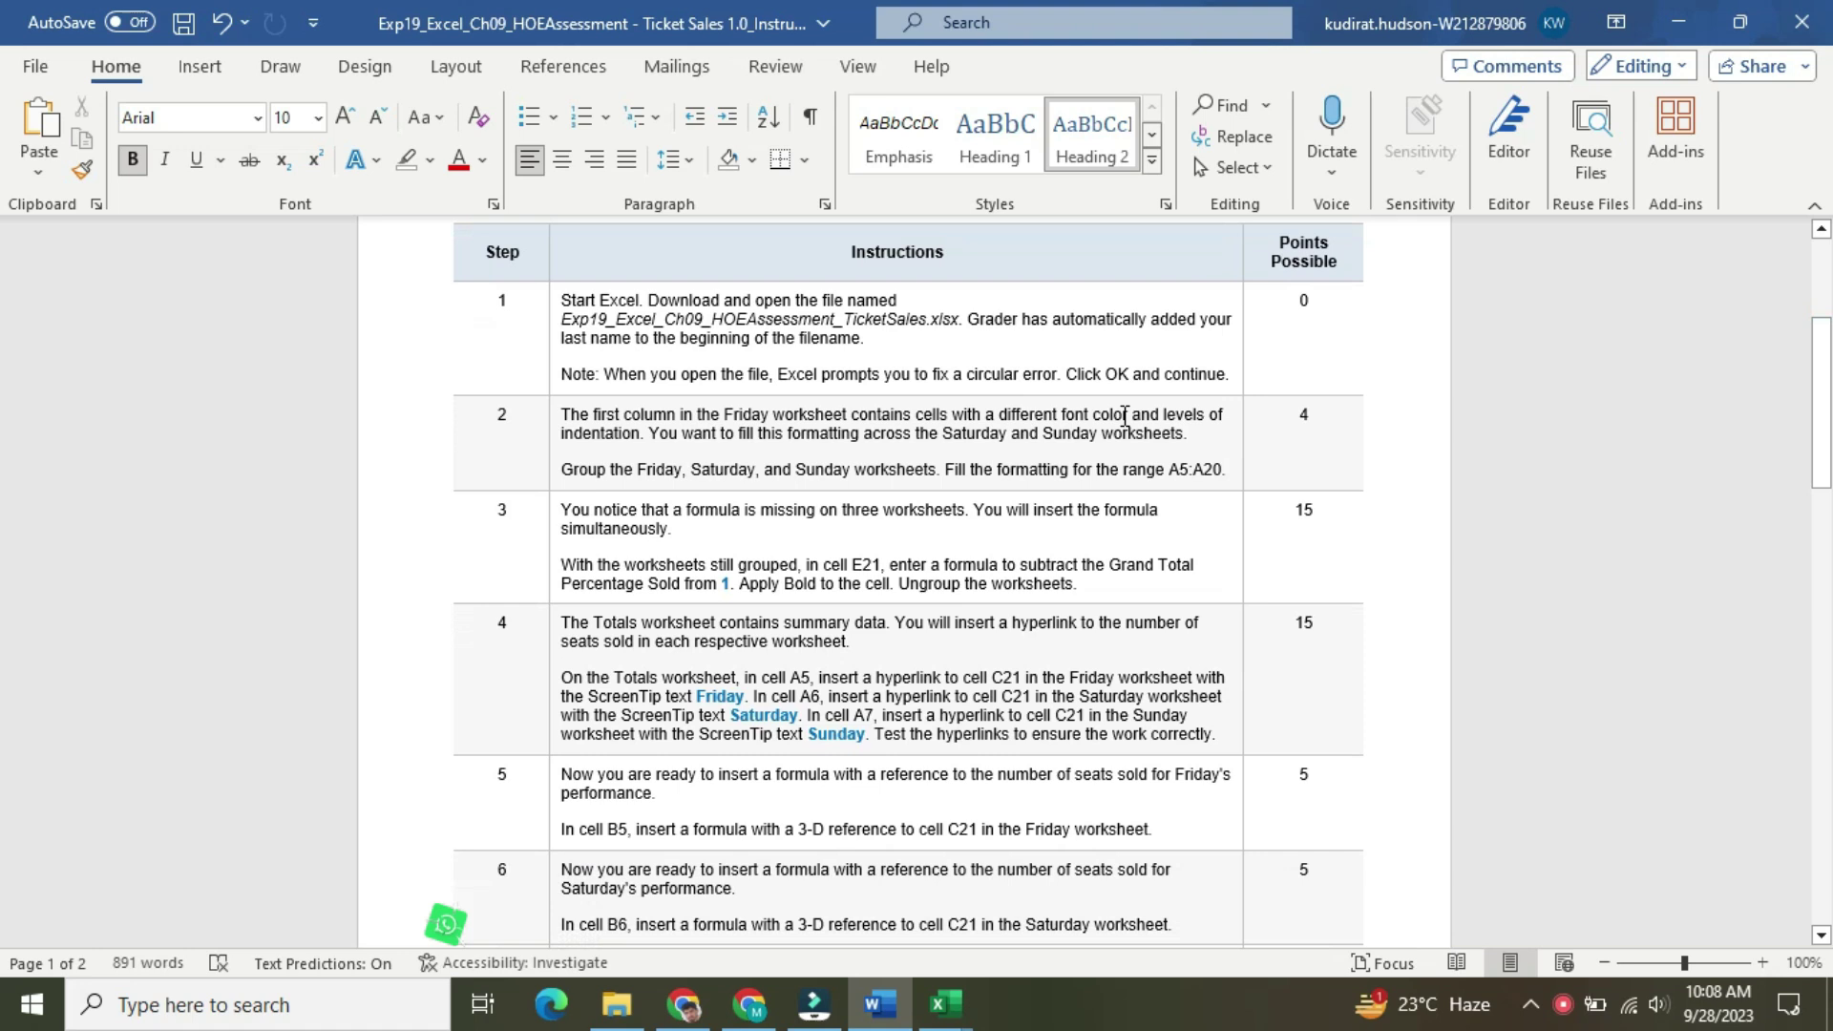
pyautogui.click(552, 355)
pyautogui.click(706, 264)
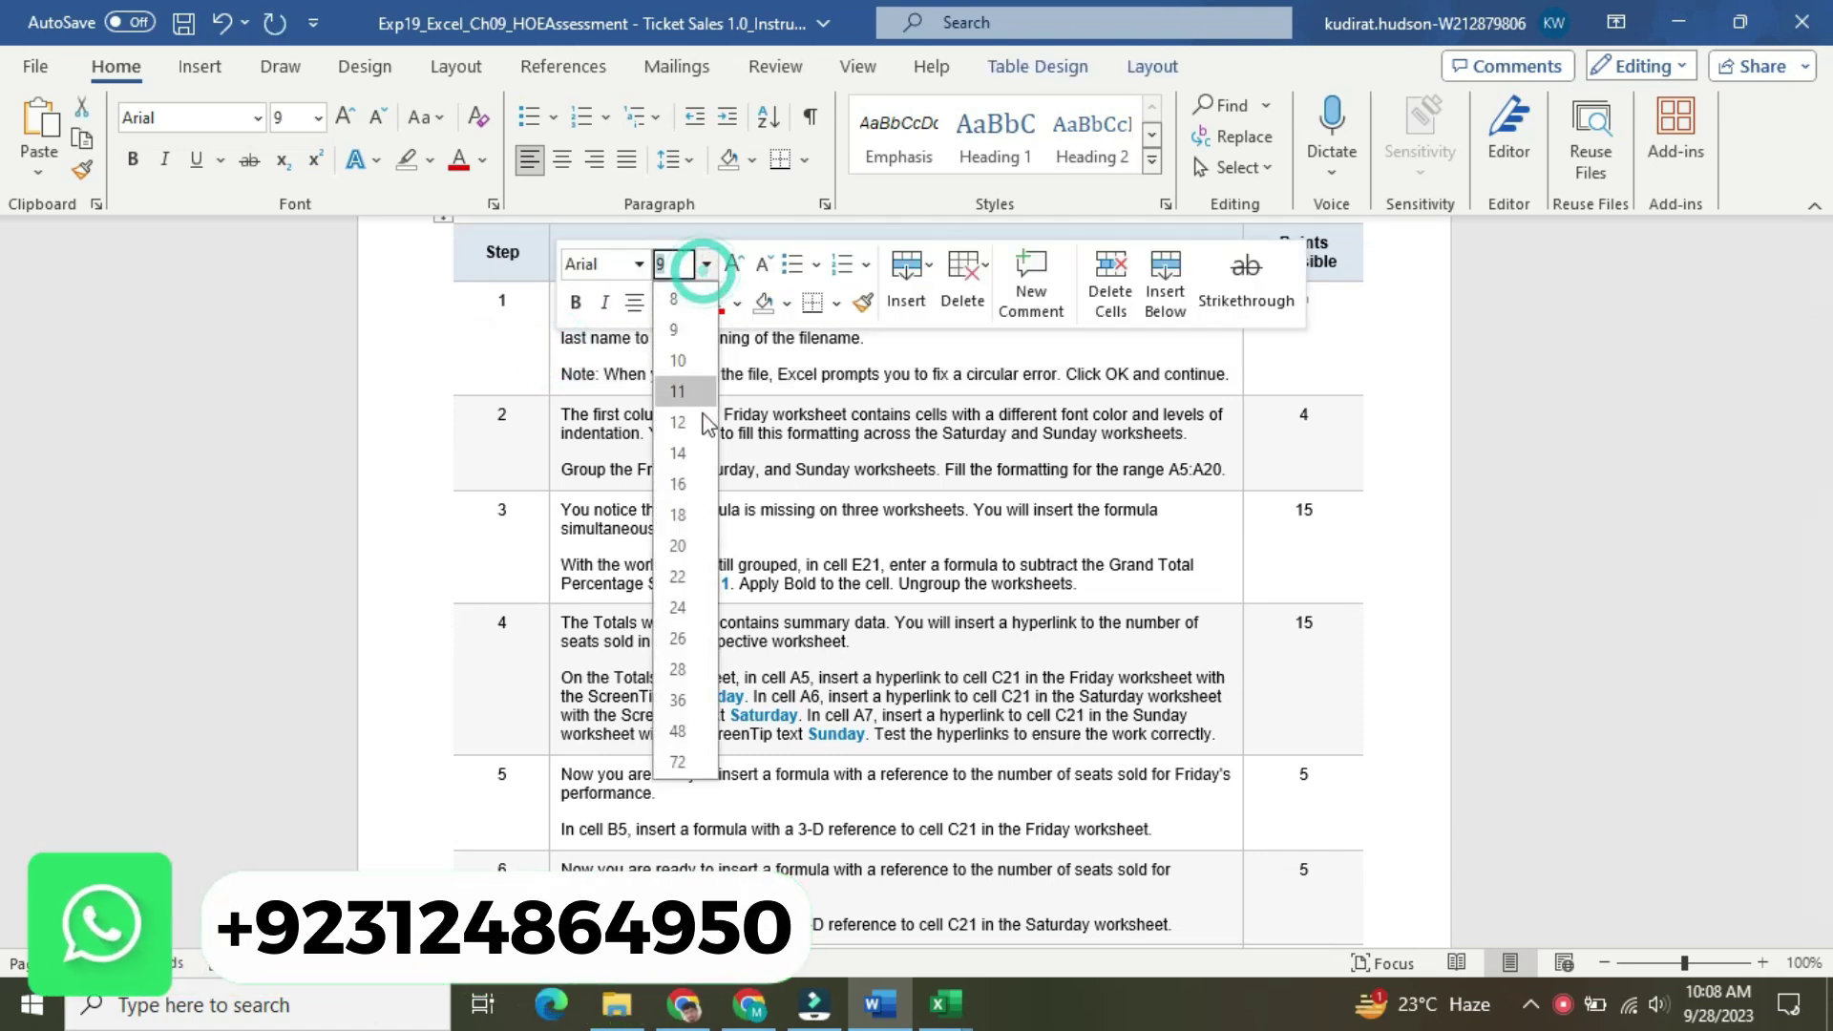
pyautogui.click(678, 484)
pyautogui.click(687, 304)
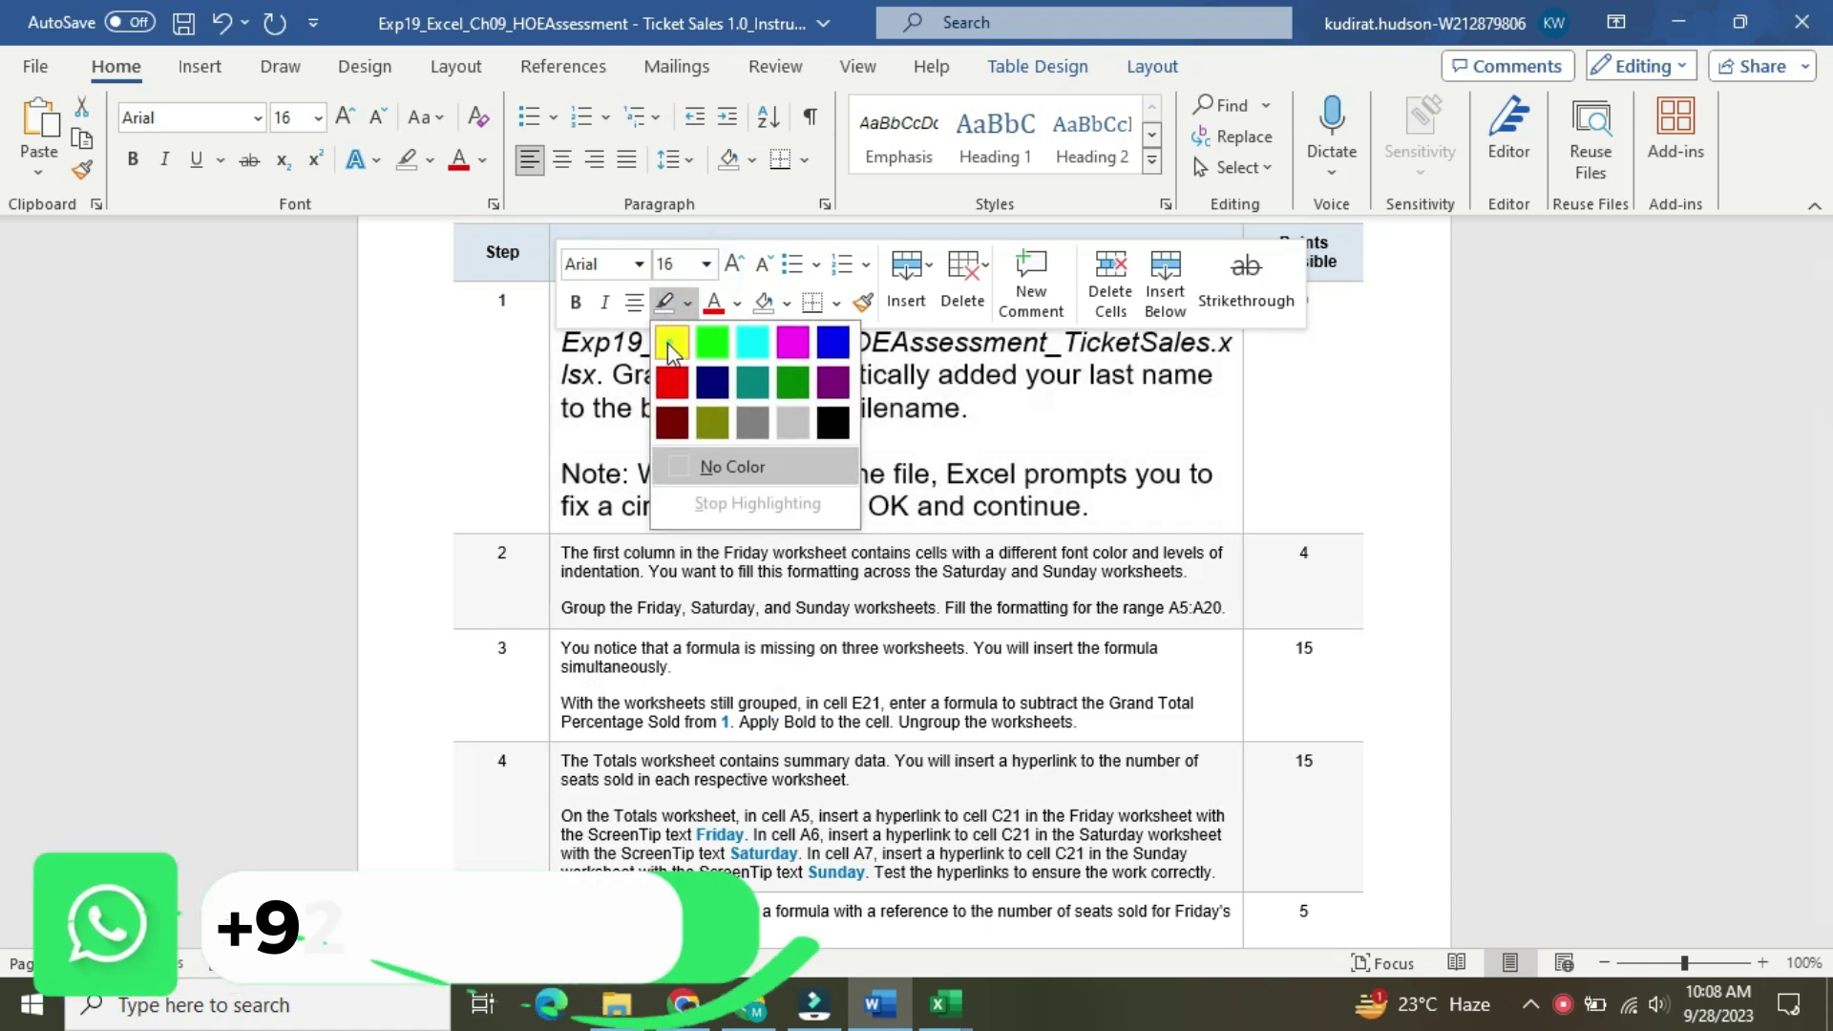
pyautogui.click(671, 343)
pyautogui.click(623, 339)
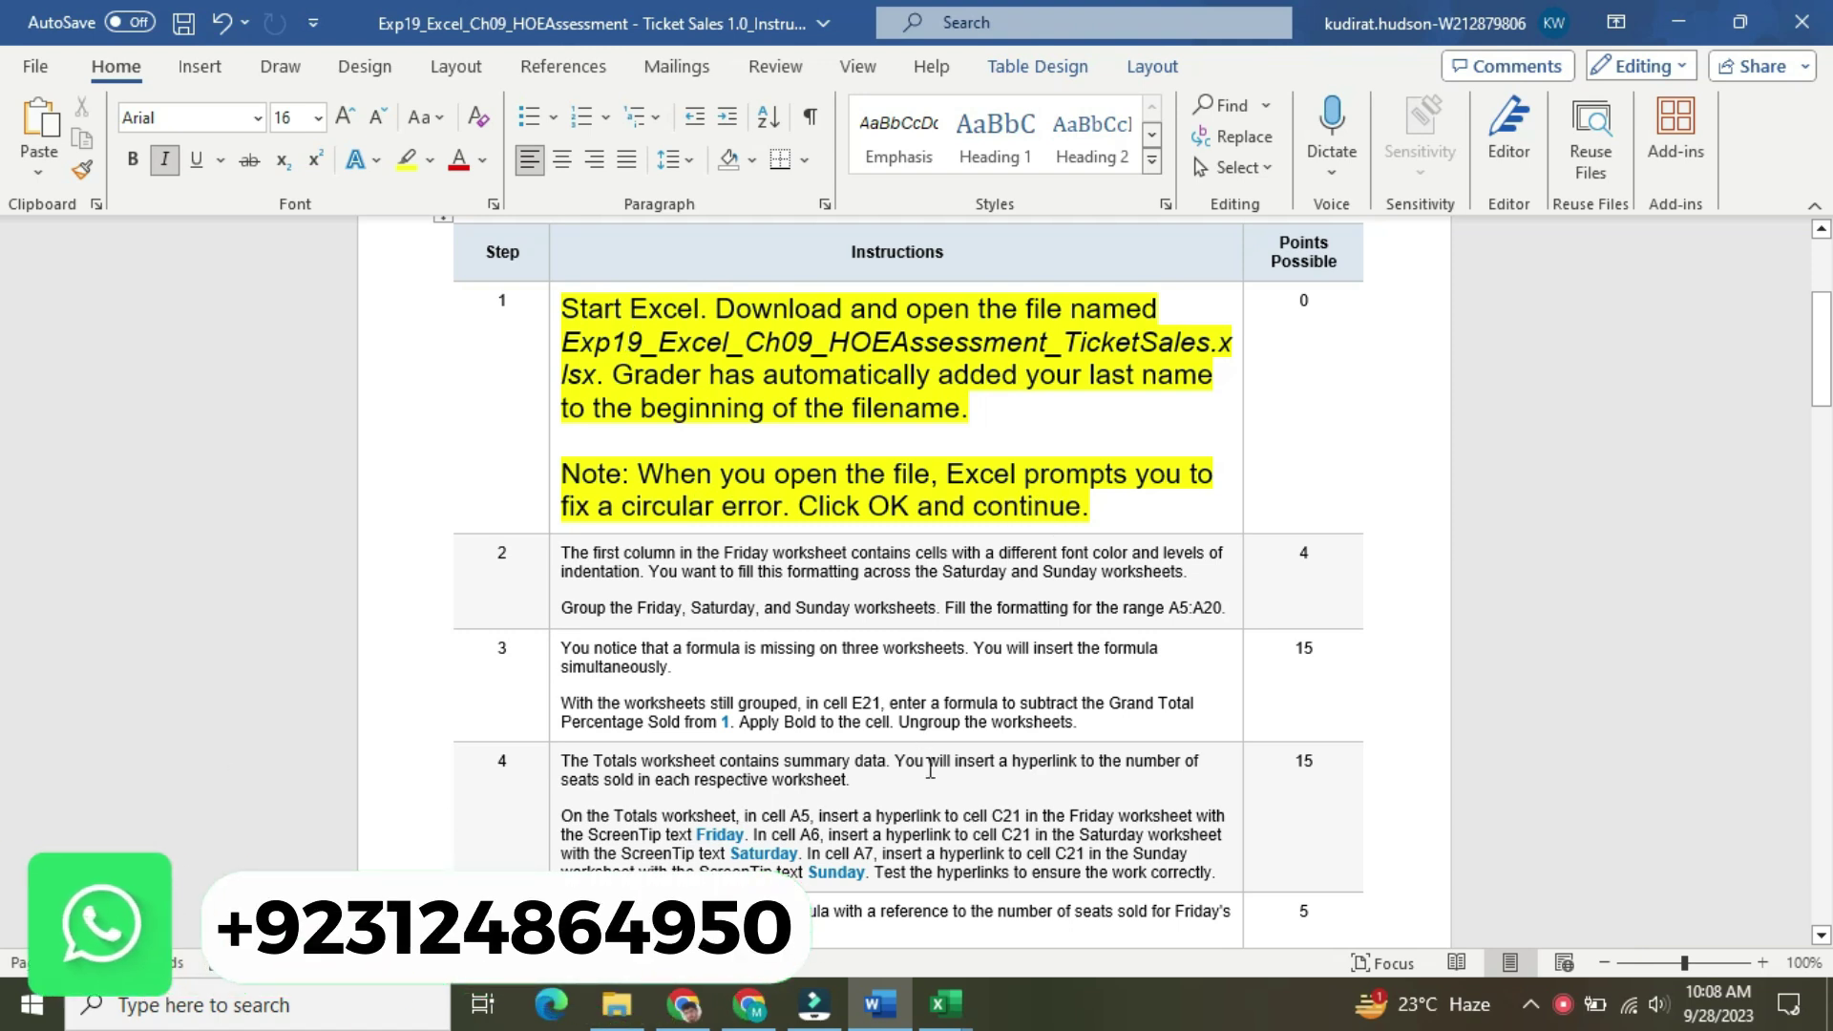
# Switch to the TicketSales workbook in Excel and look over the Sunday and Friday worksheets
pyautogui.click(945, 1002)
pyautogui.click(831, 864)
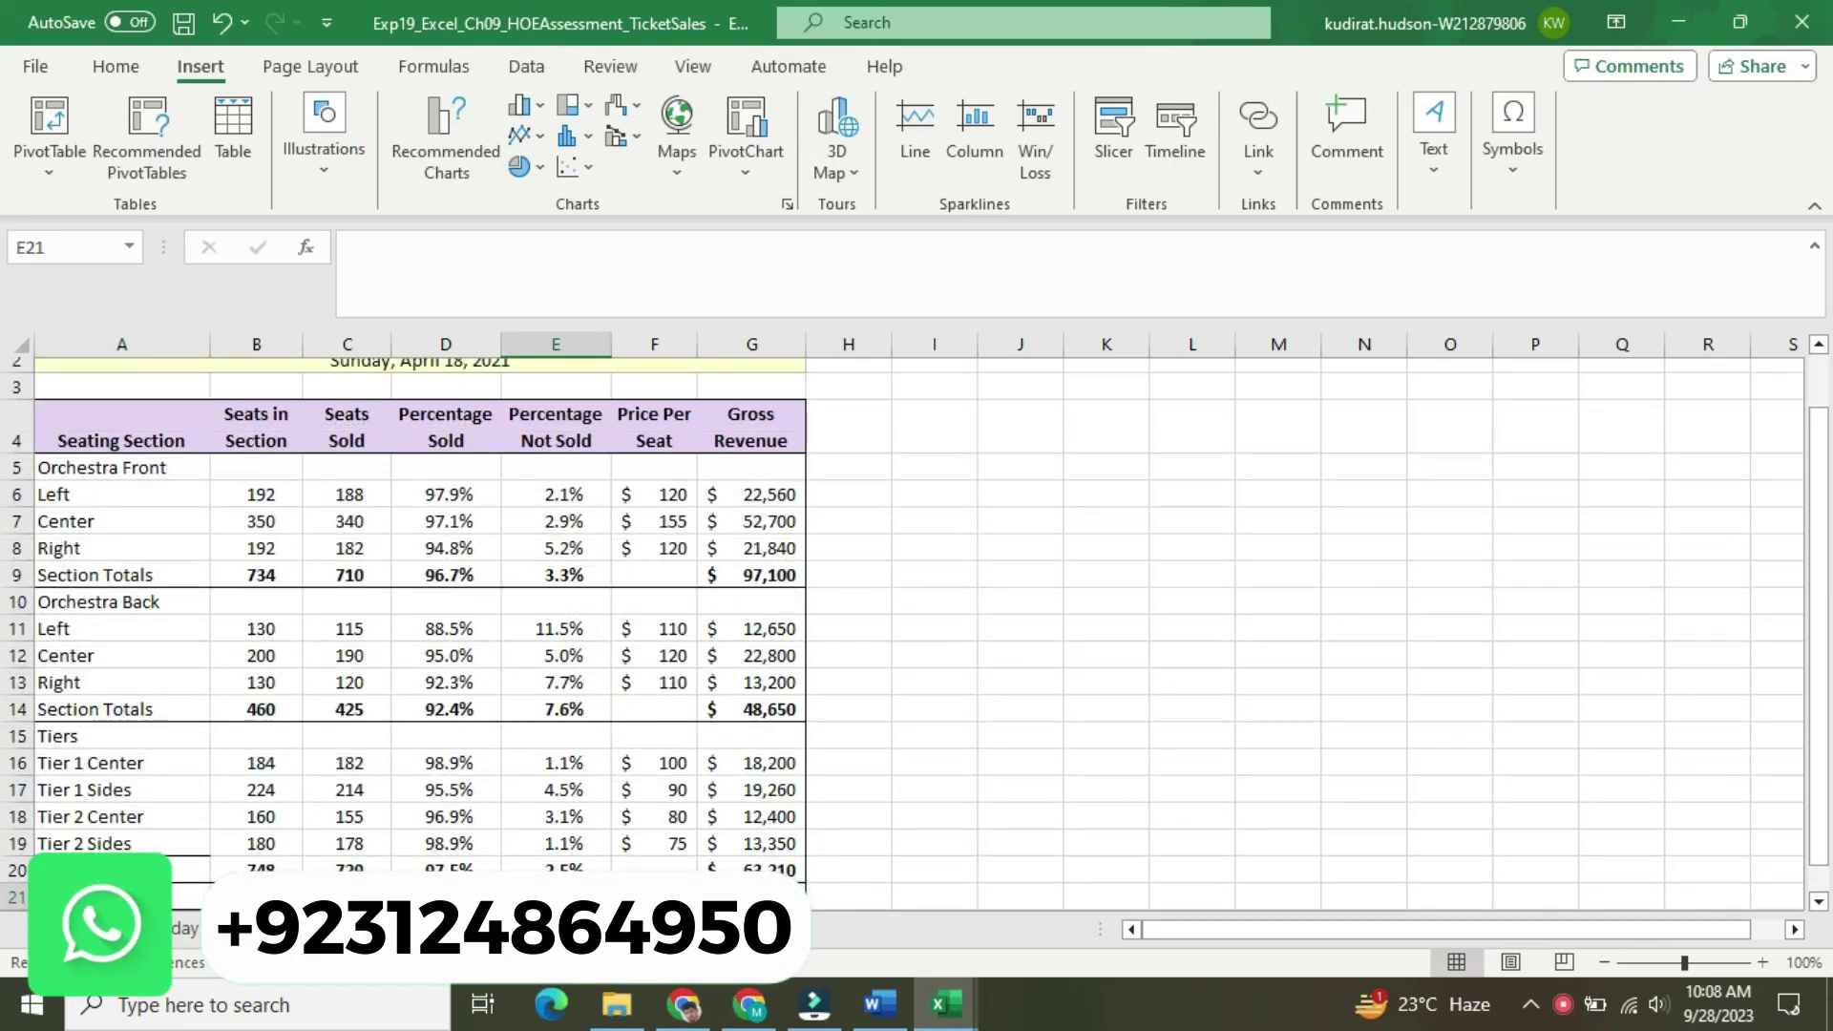
pyautogui.click(186, 928)
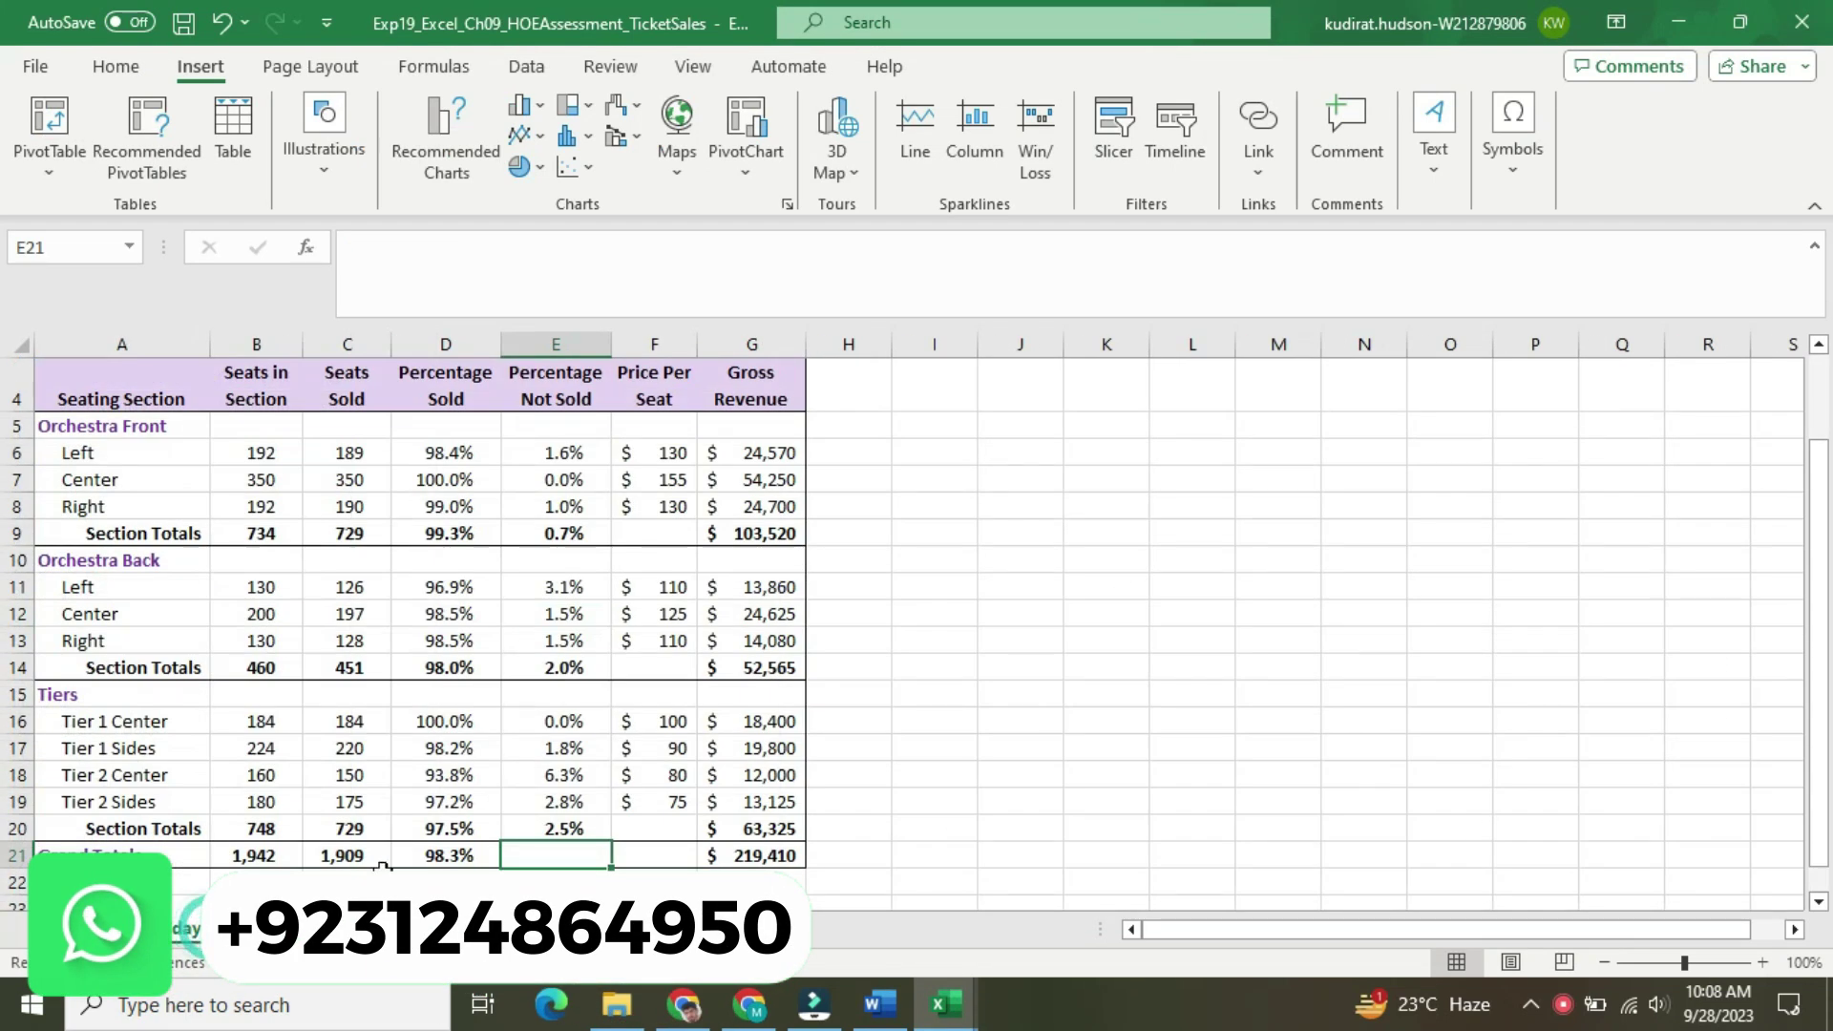
pyautogui.scroll(1, 1242, 668)
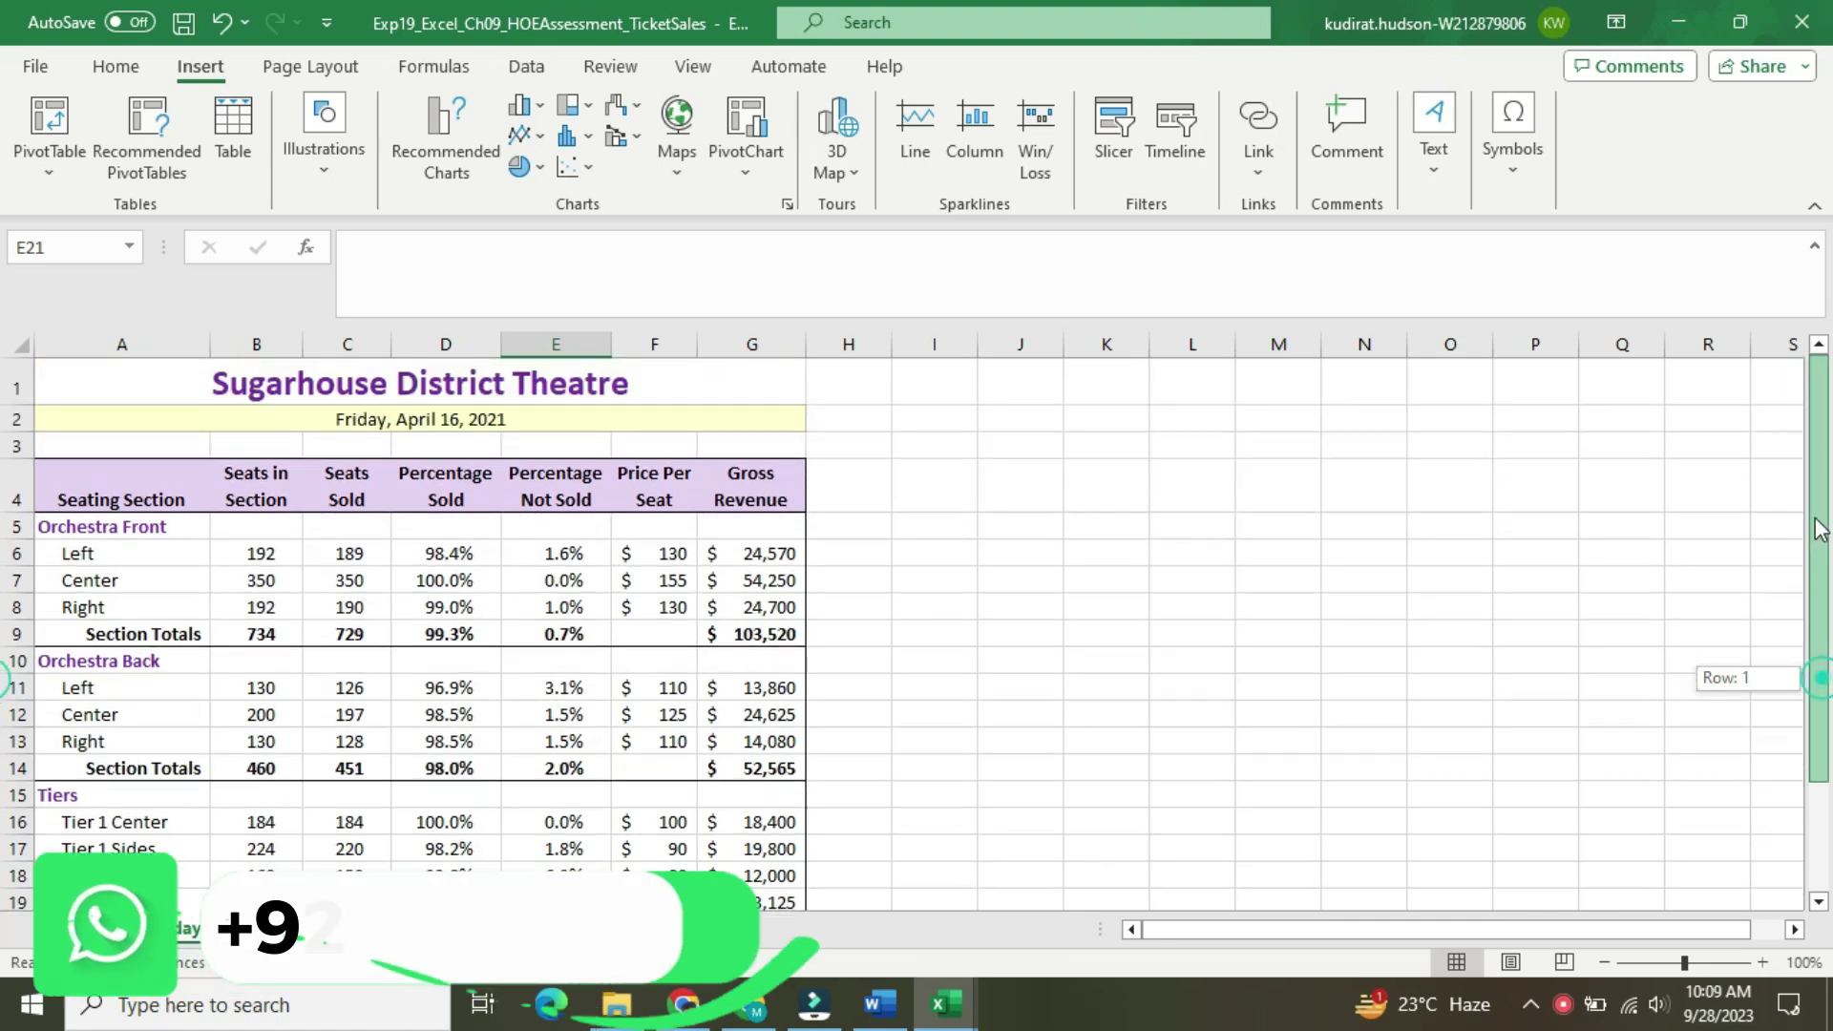
# Switch back to the Word instructions and reset the step 1 text to 9 pt with no highlight
pyautogui.click(879, 1002)
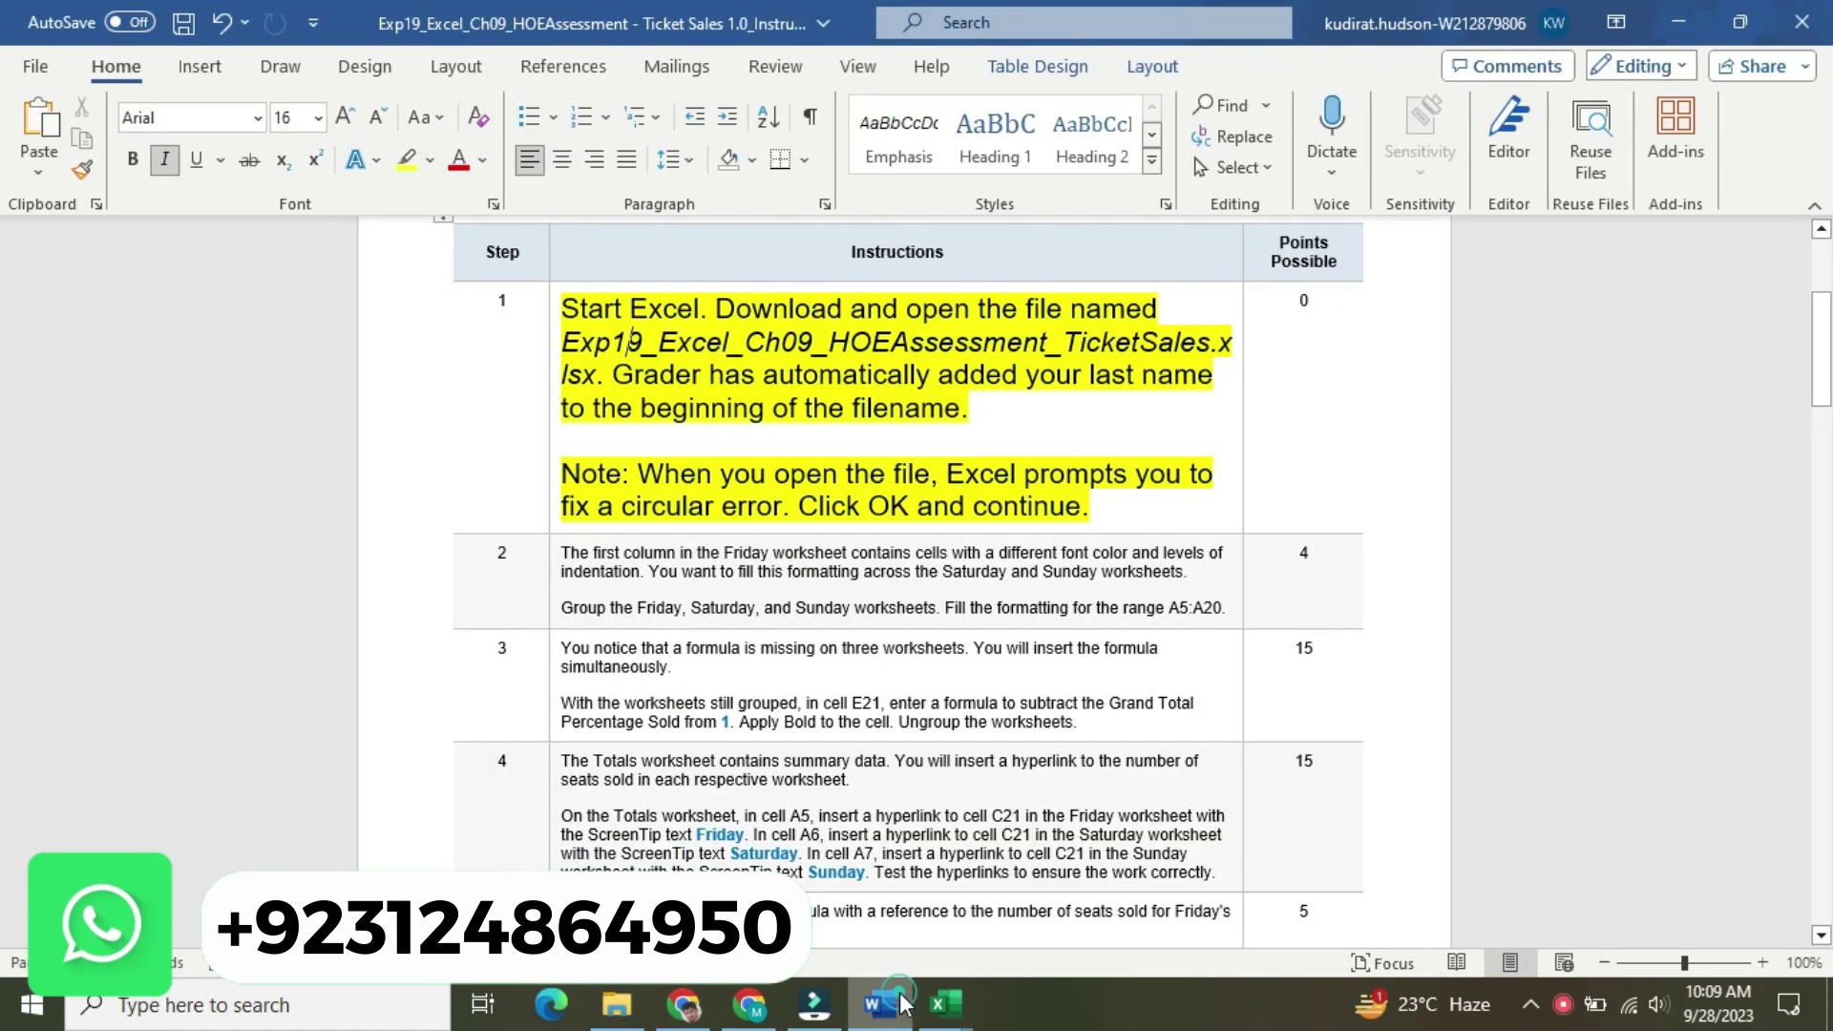
pyautogui.click(554, 399)
pyautogui.click(704, 313)
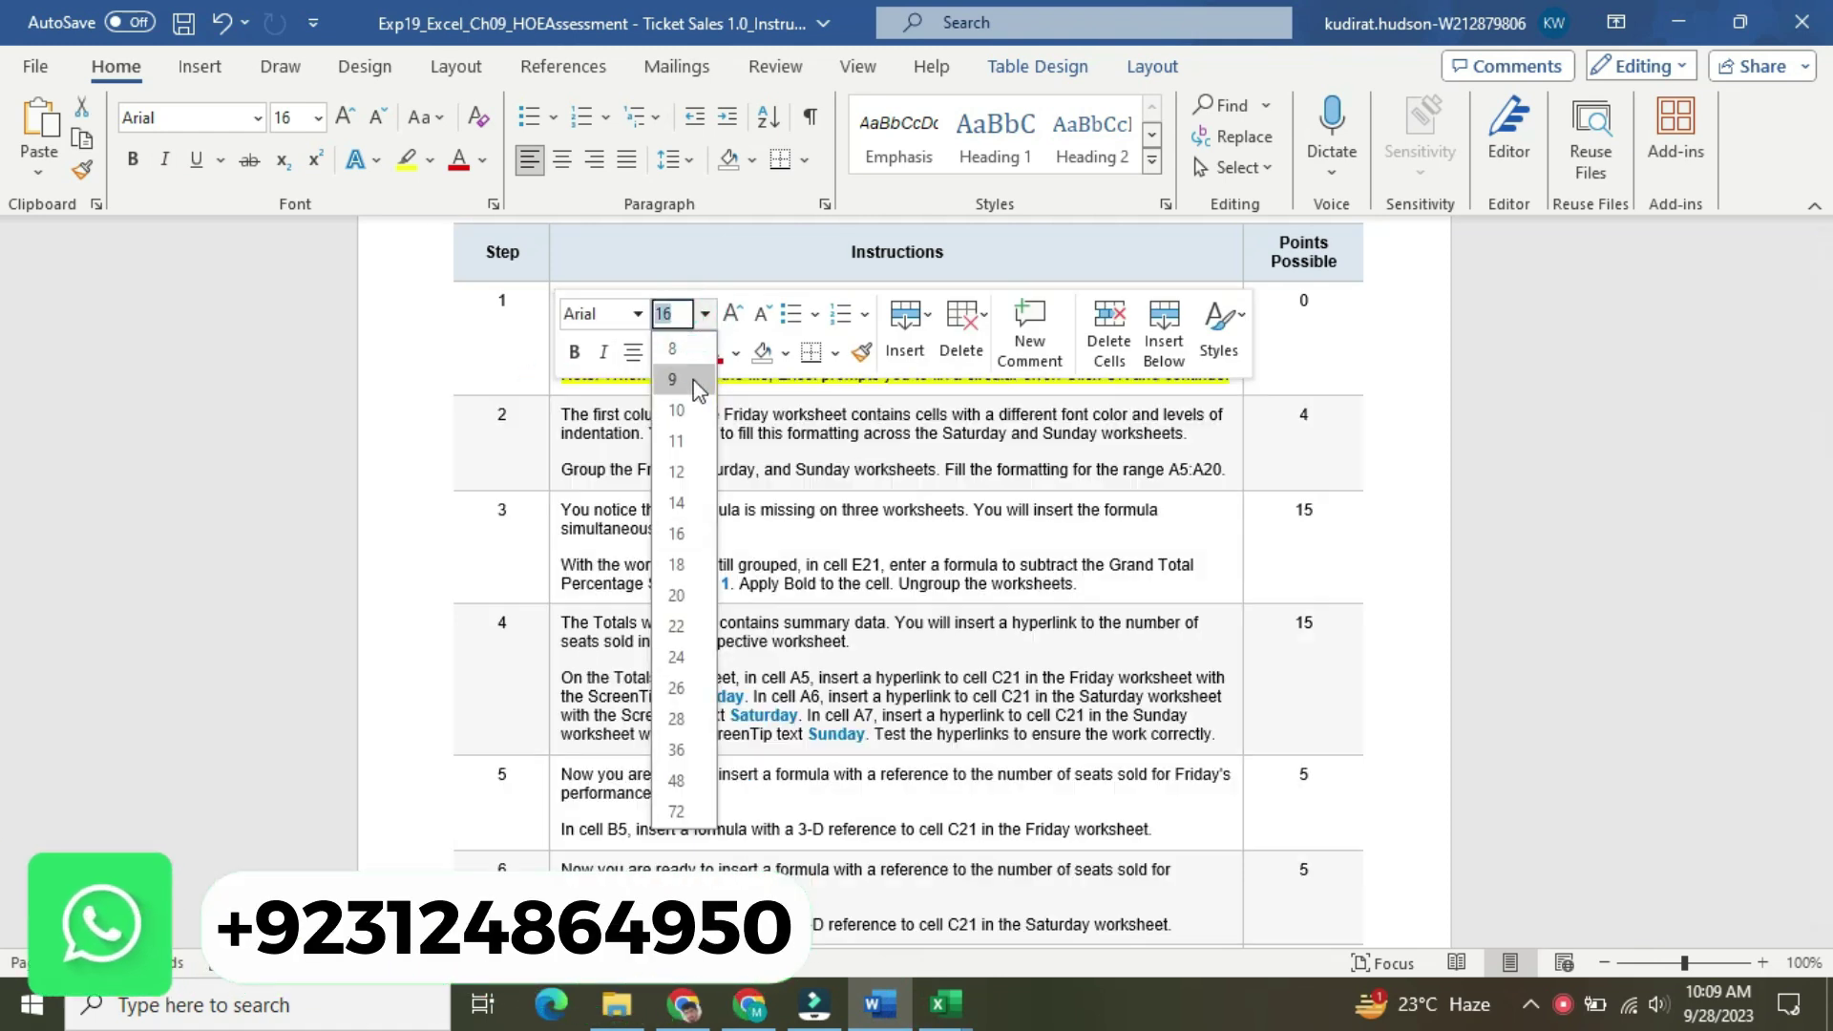
pyautogui.click(698, 380)
pyautogui.click(685, 352)
pyautogui.click(720, 523)
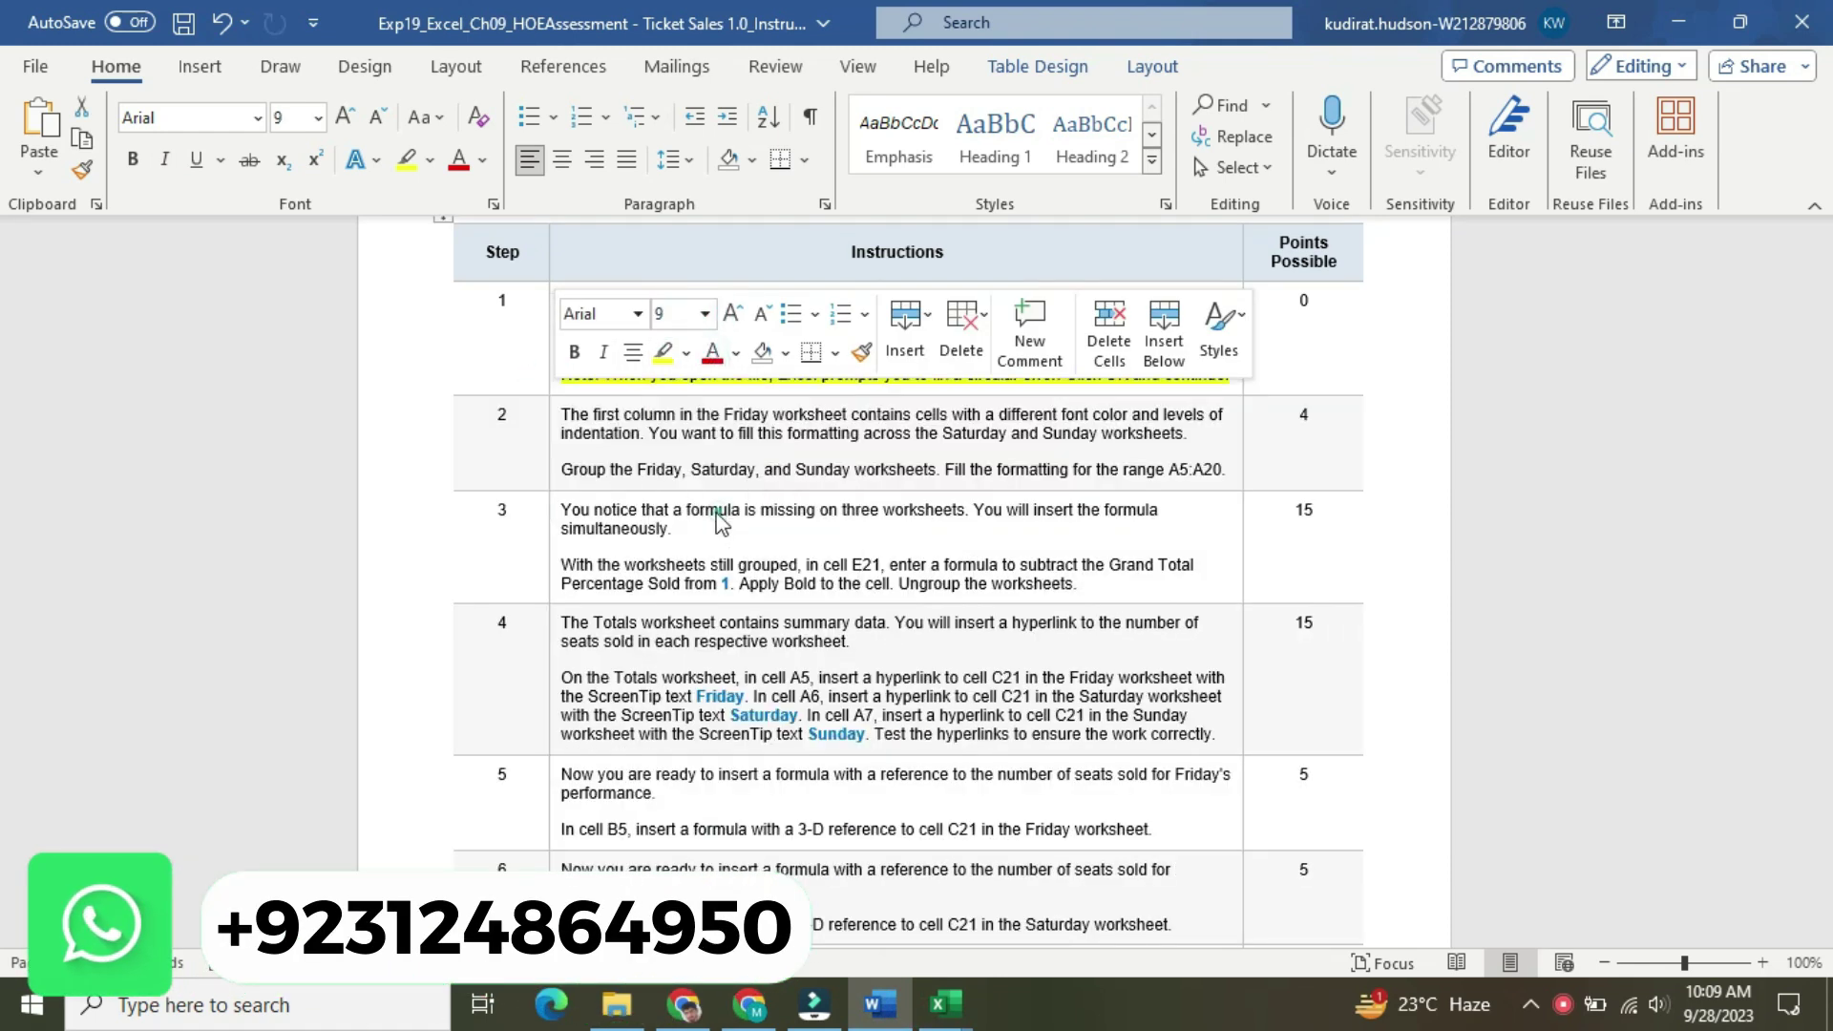
# Enlarge the step 2 instructions in the table to 16 pt and highlight them in yellow
pyautogui.click(550, 455)
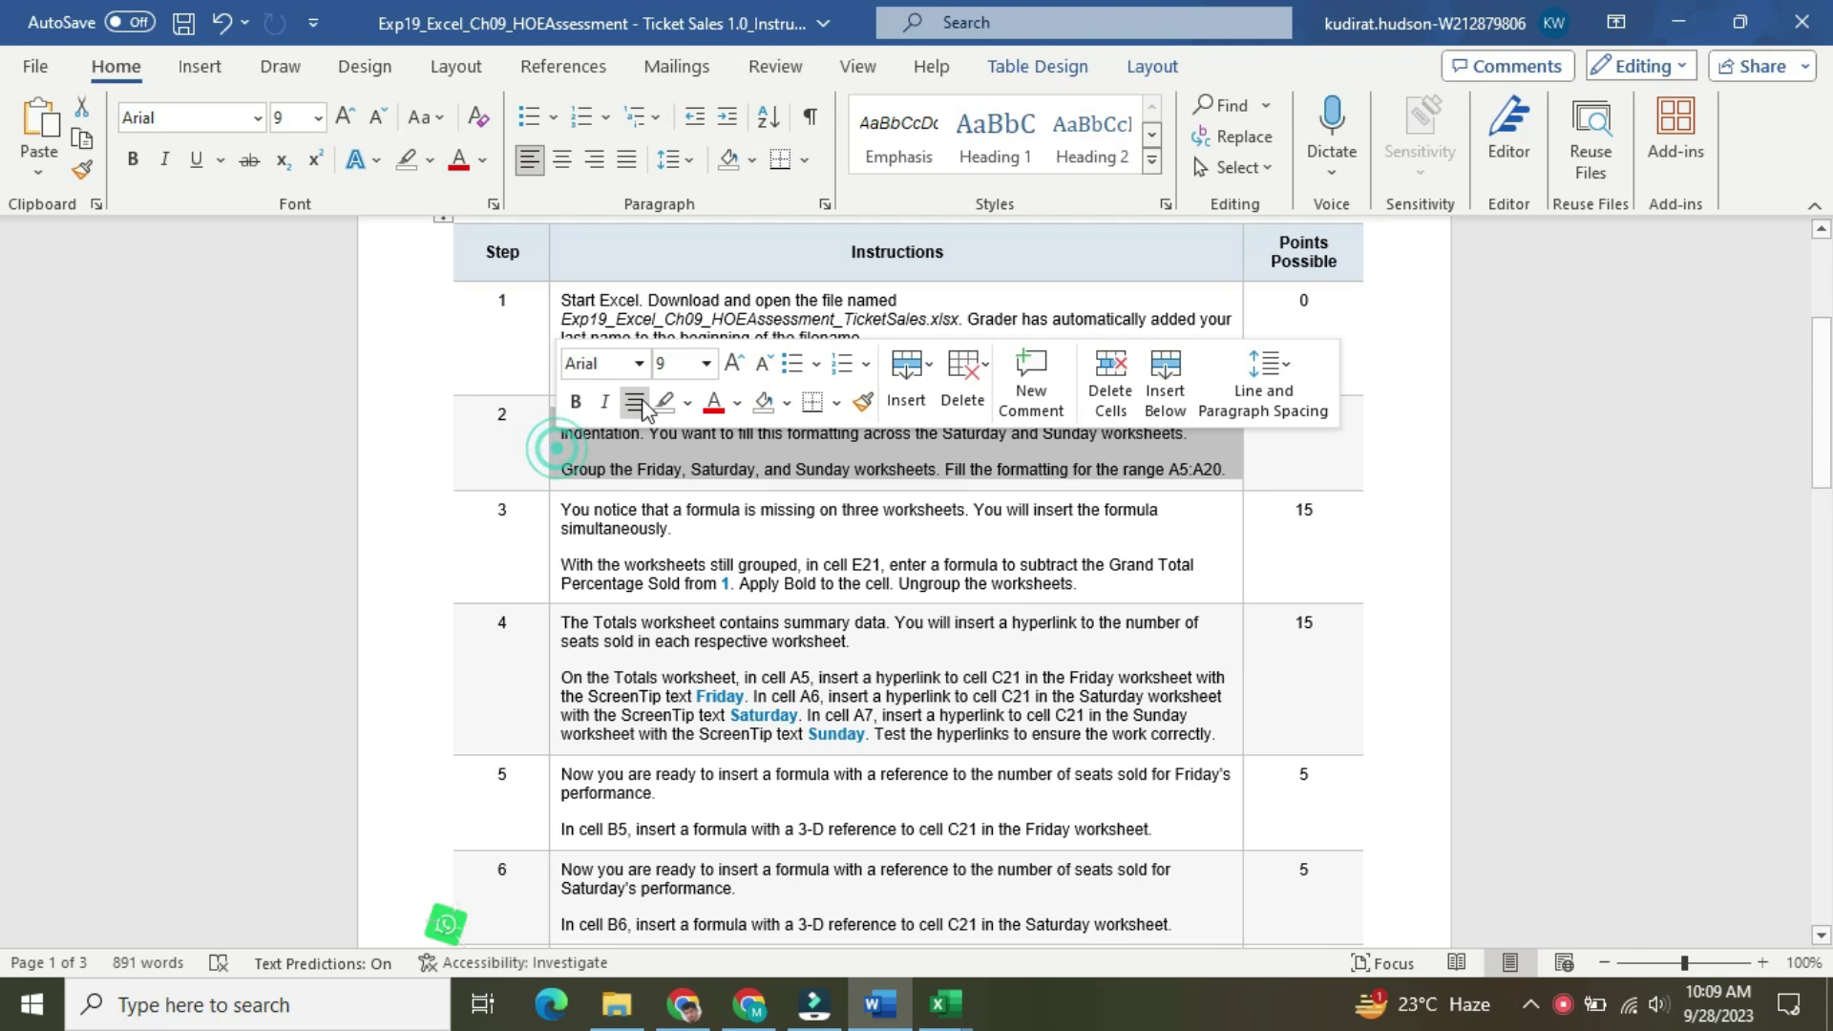
pyautogui.click(712, 365)
pyautogui.click(697, 580)
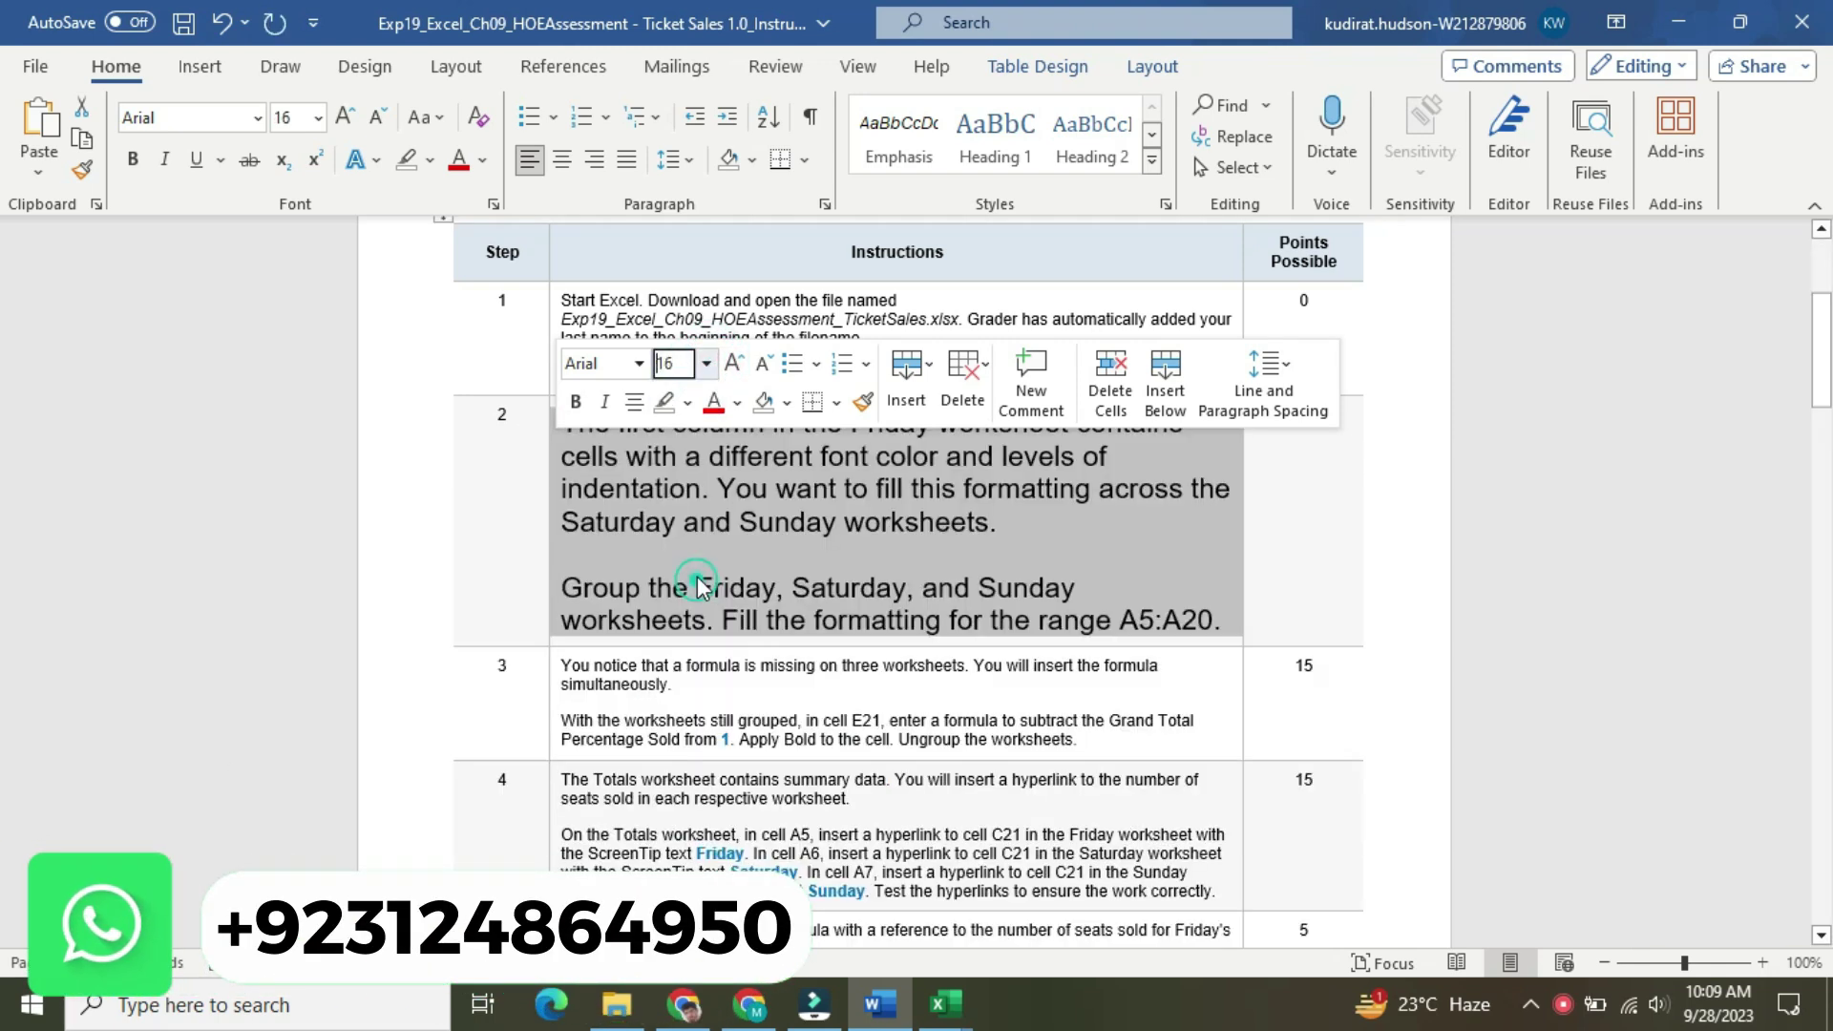
pyautogui.click(665, 401)
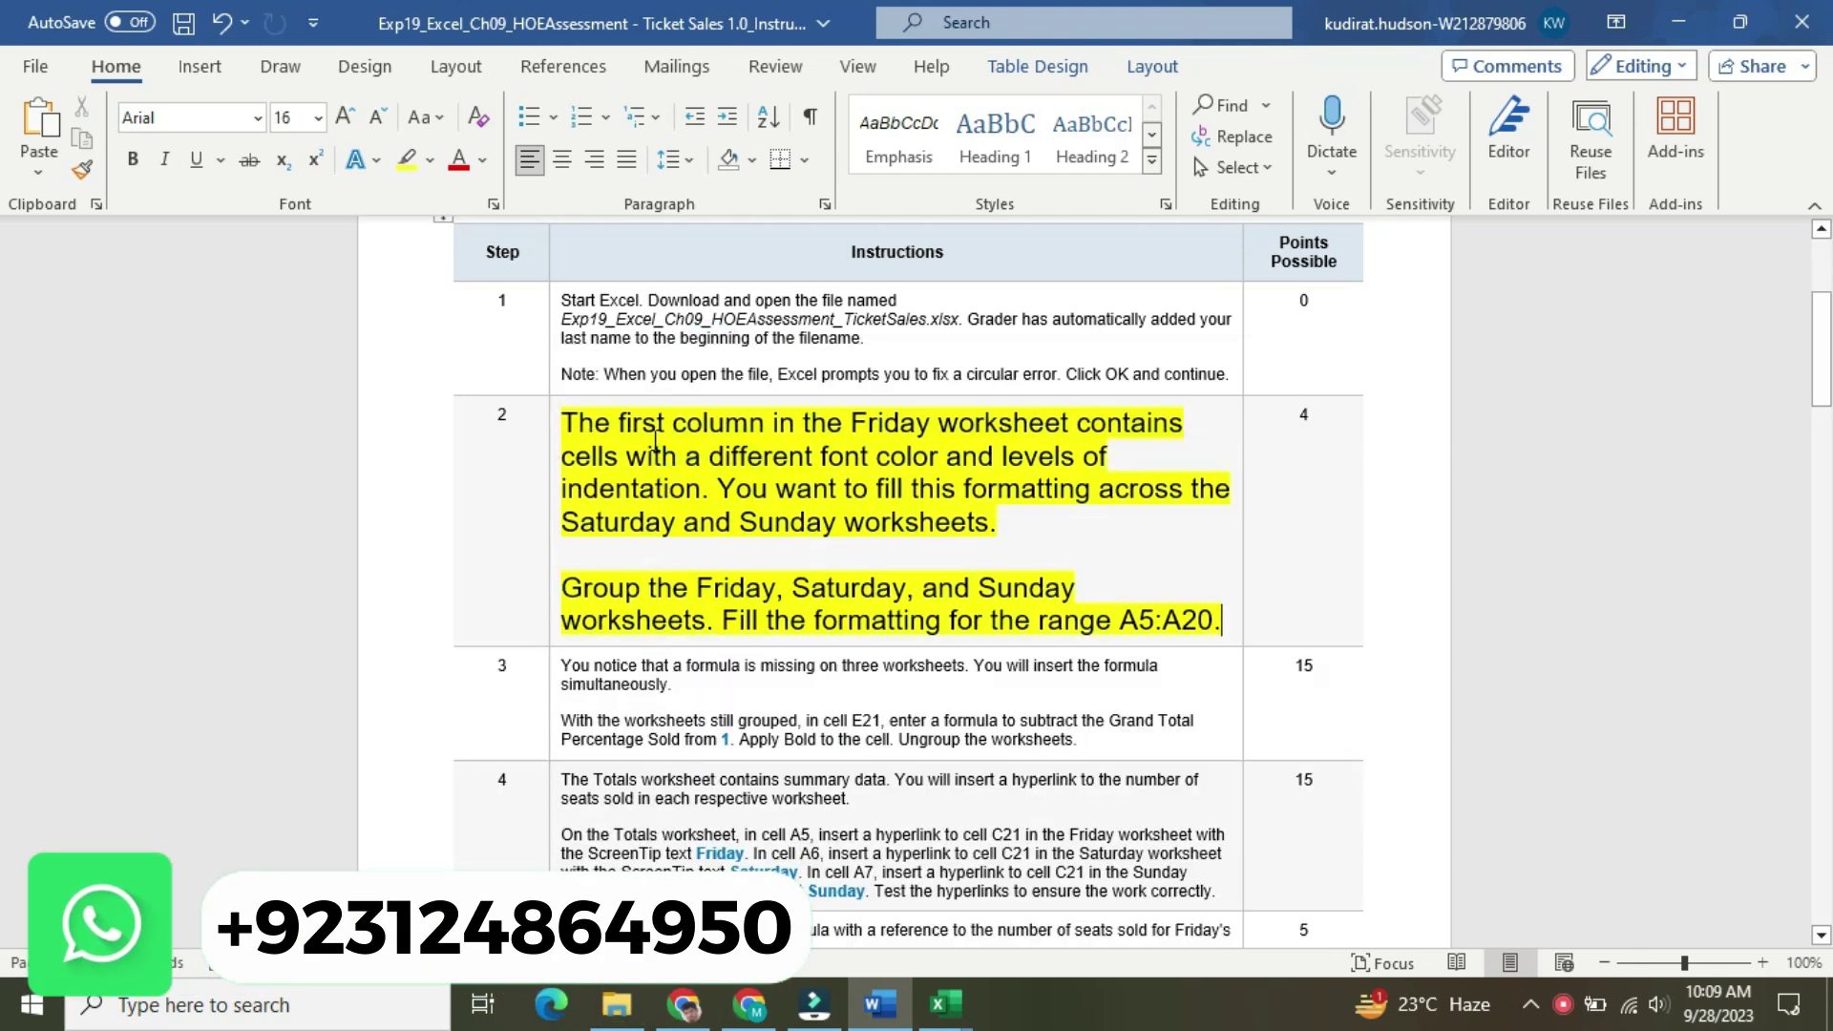
pyautogui.click(655, 449)
# Change the highlight of the step 2 sentence about grouping the Friday, Saturday, and Sunday worksheets to turquoise
pyautogui.moveTo(571, 590); pyautogui.dragTo(714, 620)
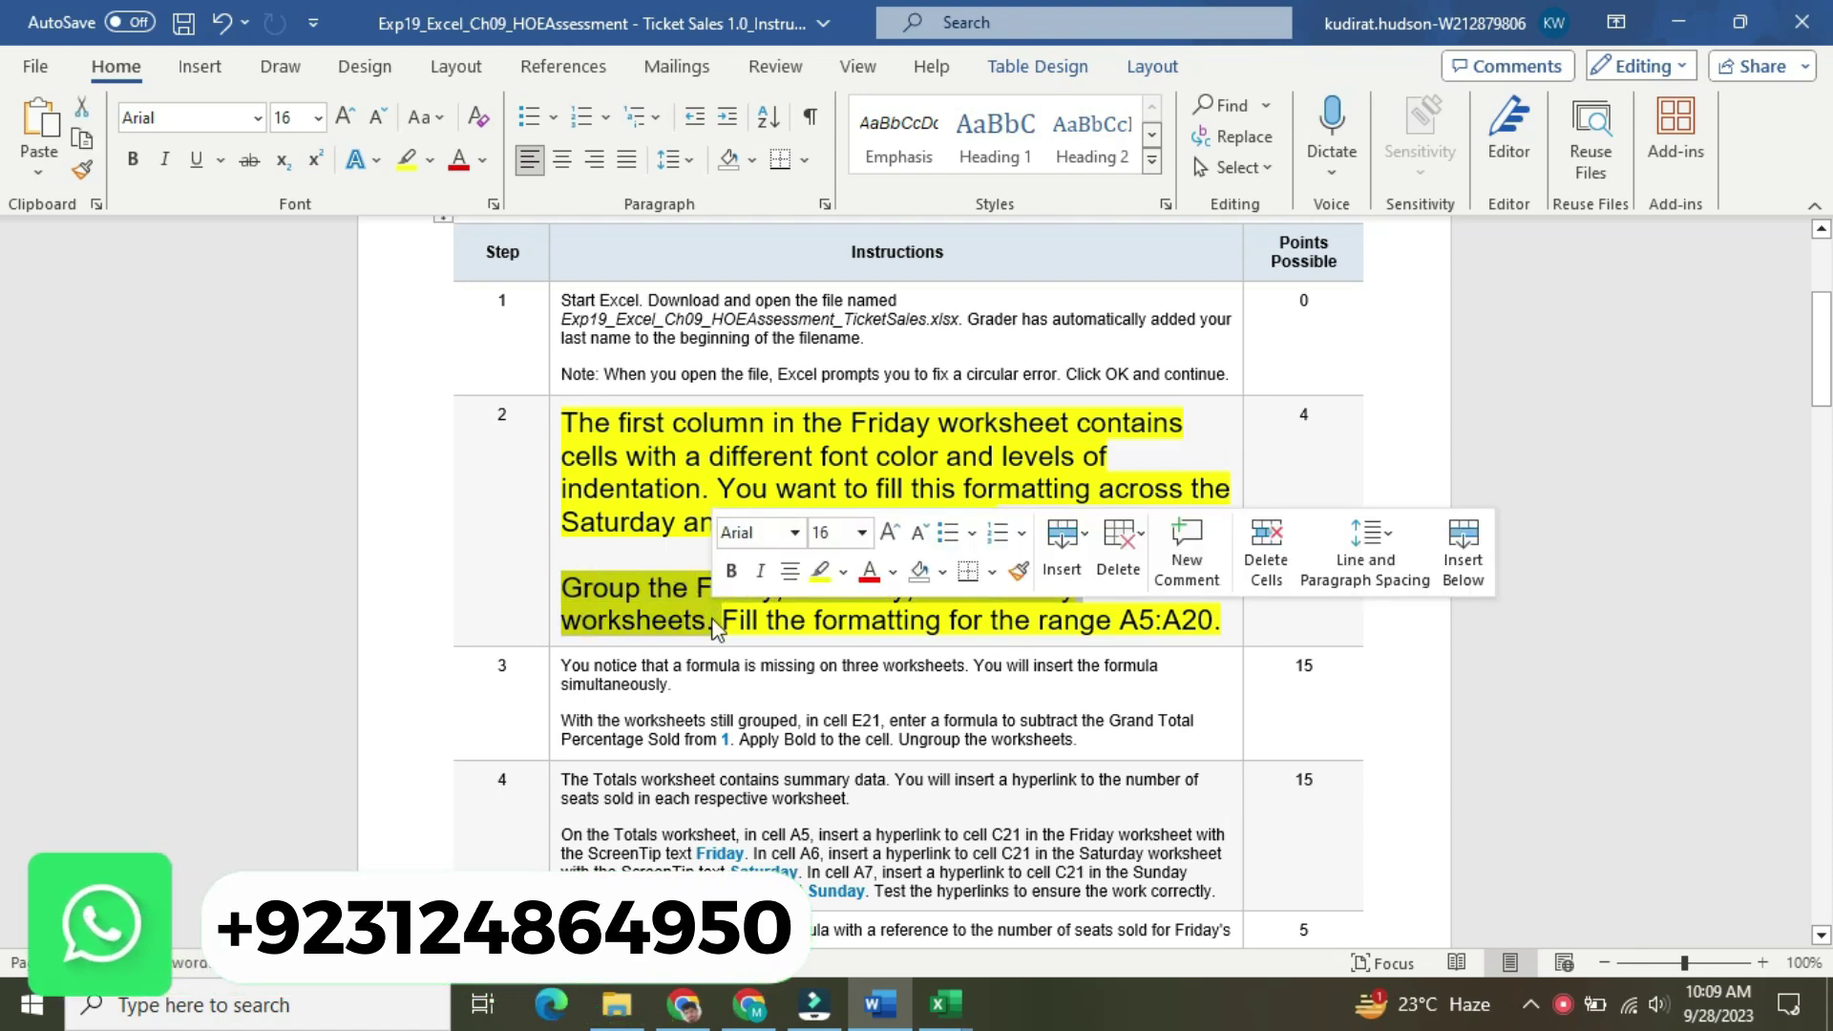
pyautogui.click(845, 573)
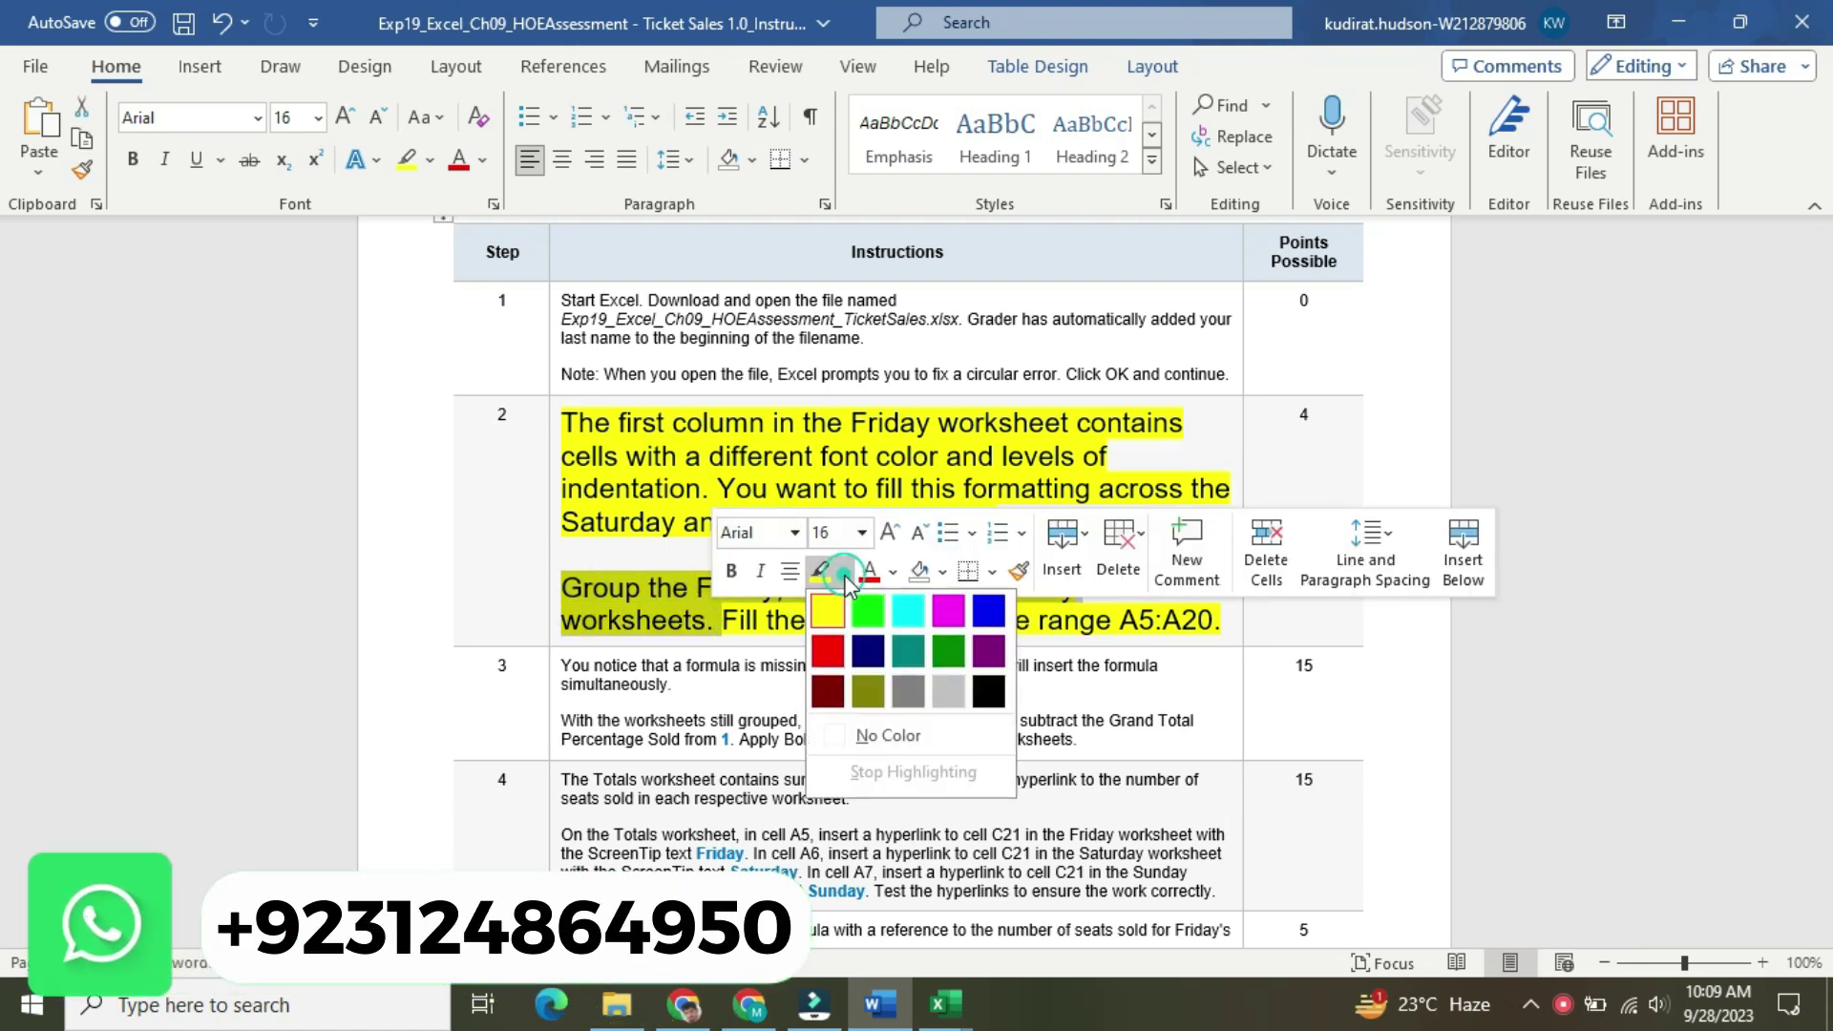
pyautogui.click(900, 597)
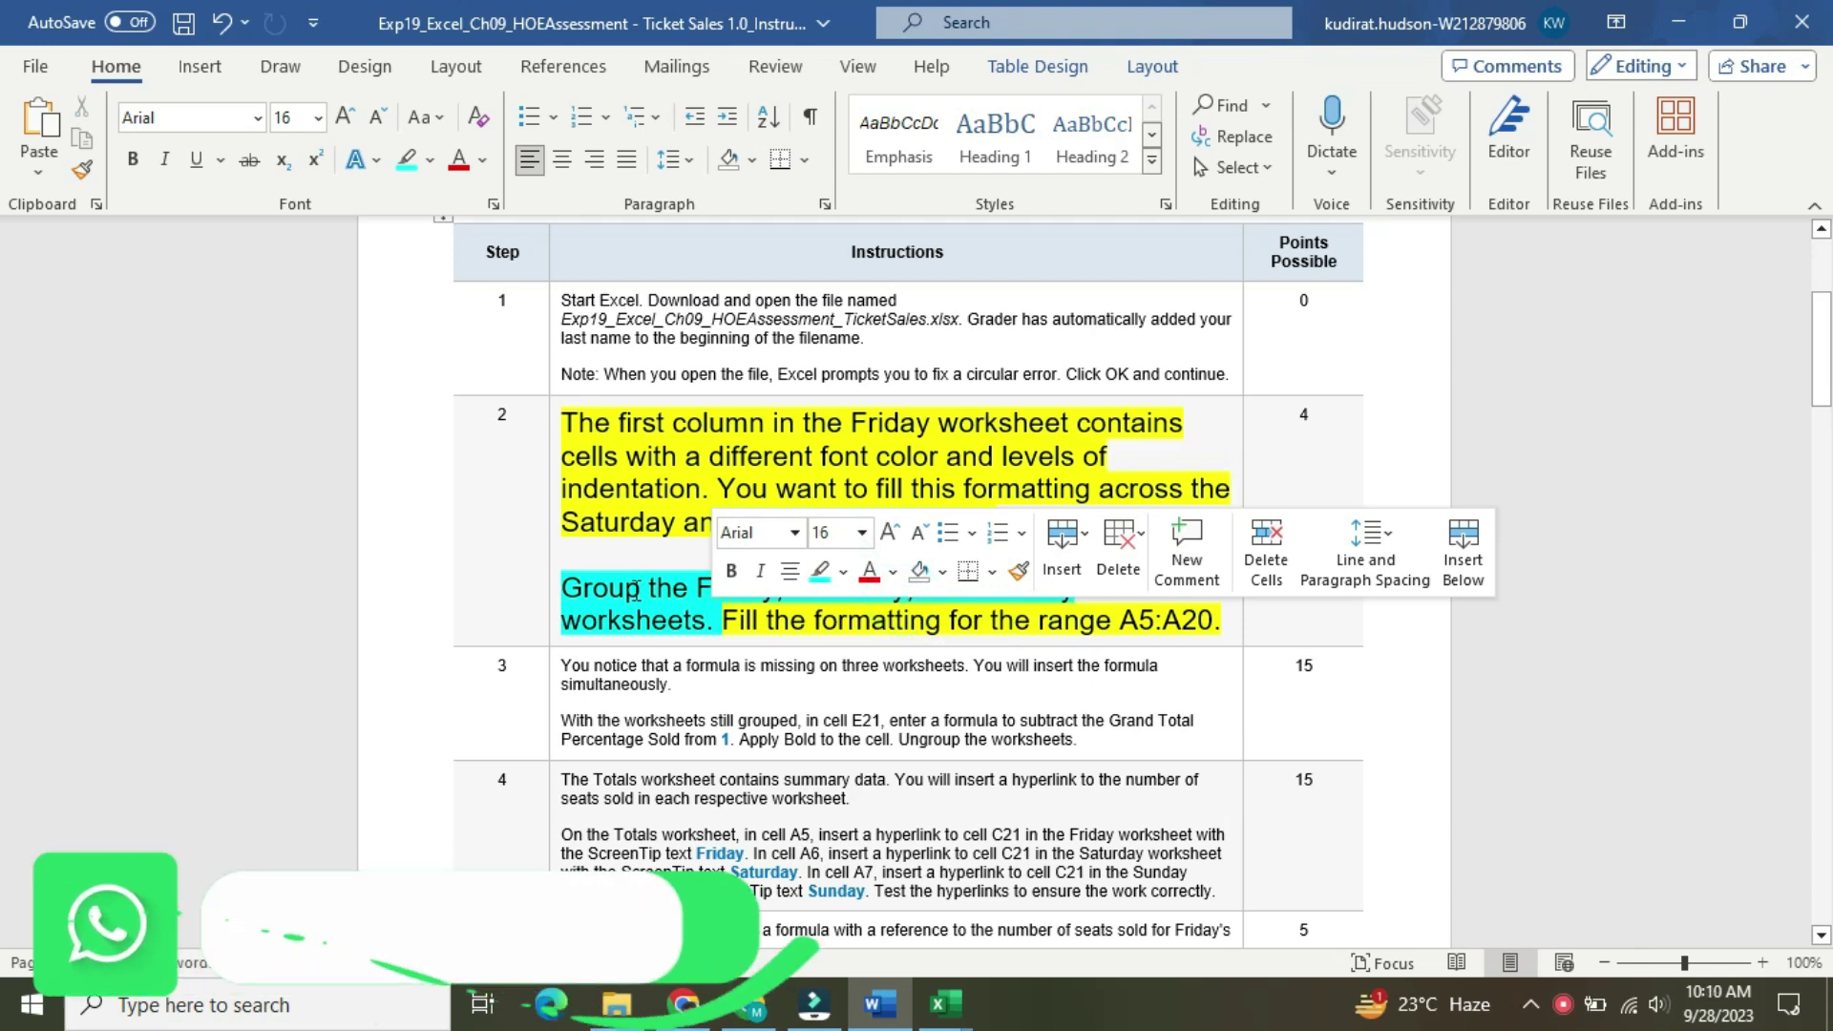
pyautogui.click(641, 587)
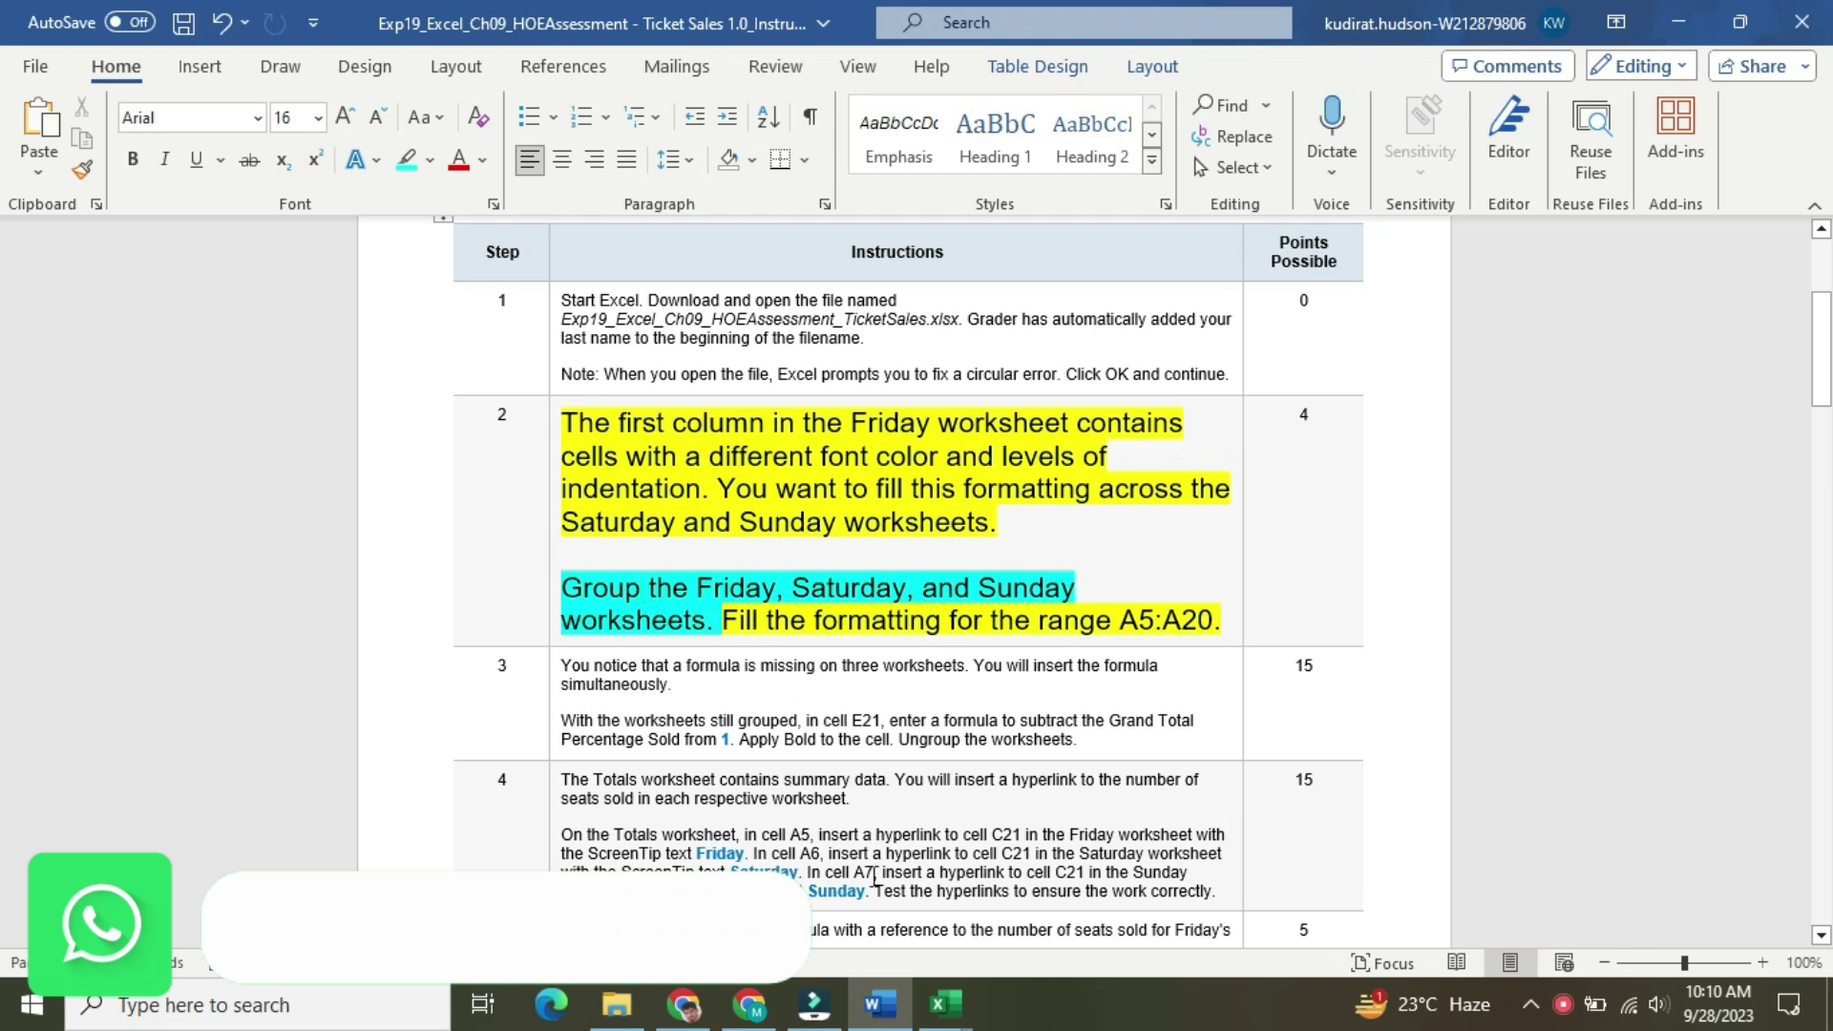
# Switch to the TicketSales workbook in Excel and group the Friday, Saturday, and Sunday worksheets
pyautogui.moveTo(936, 1009)
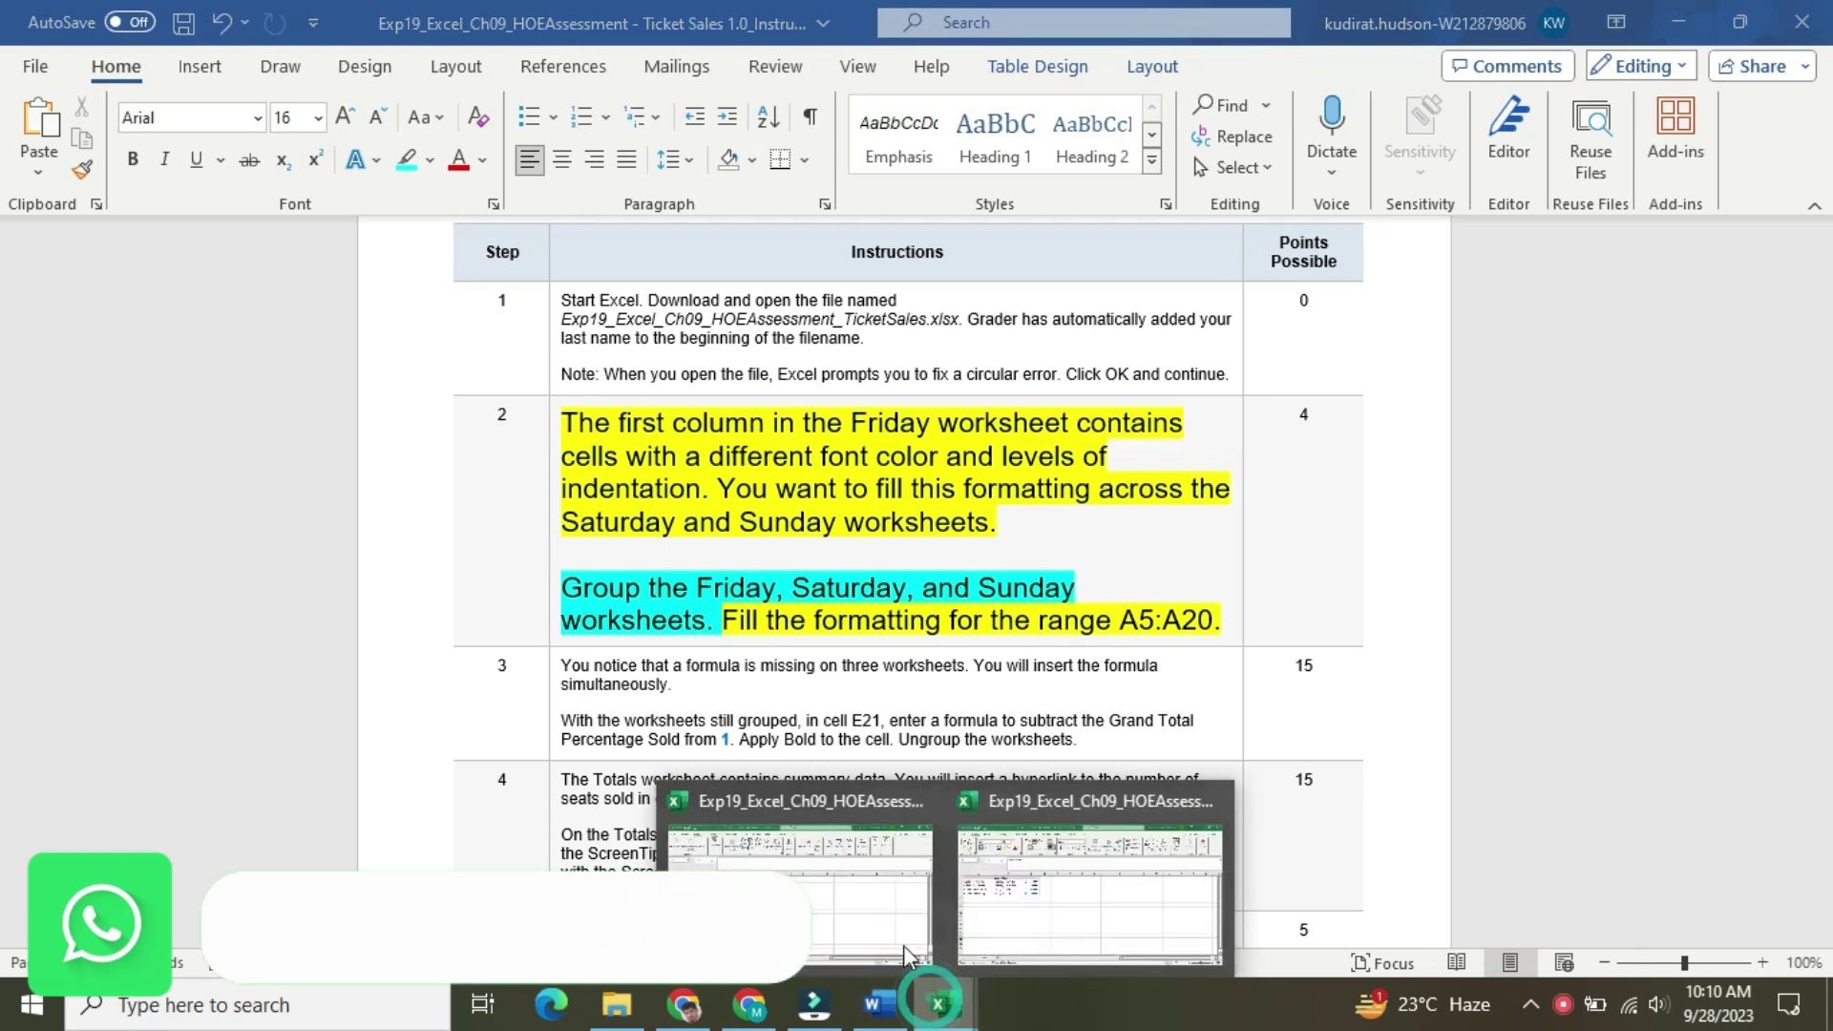
pyautogui.click(871, 912)
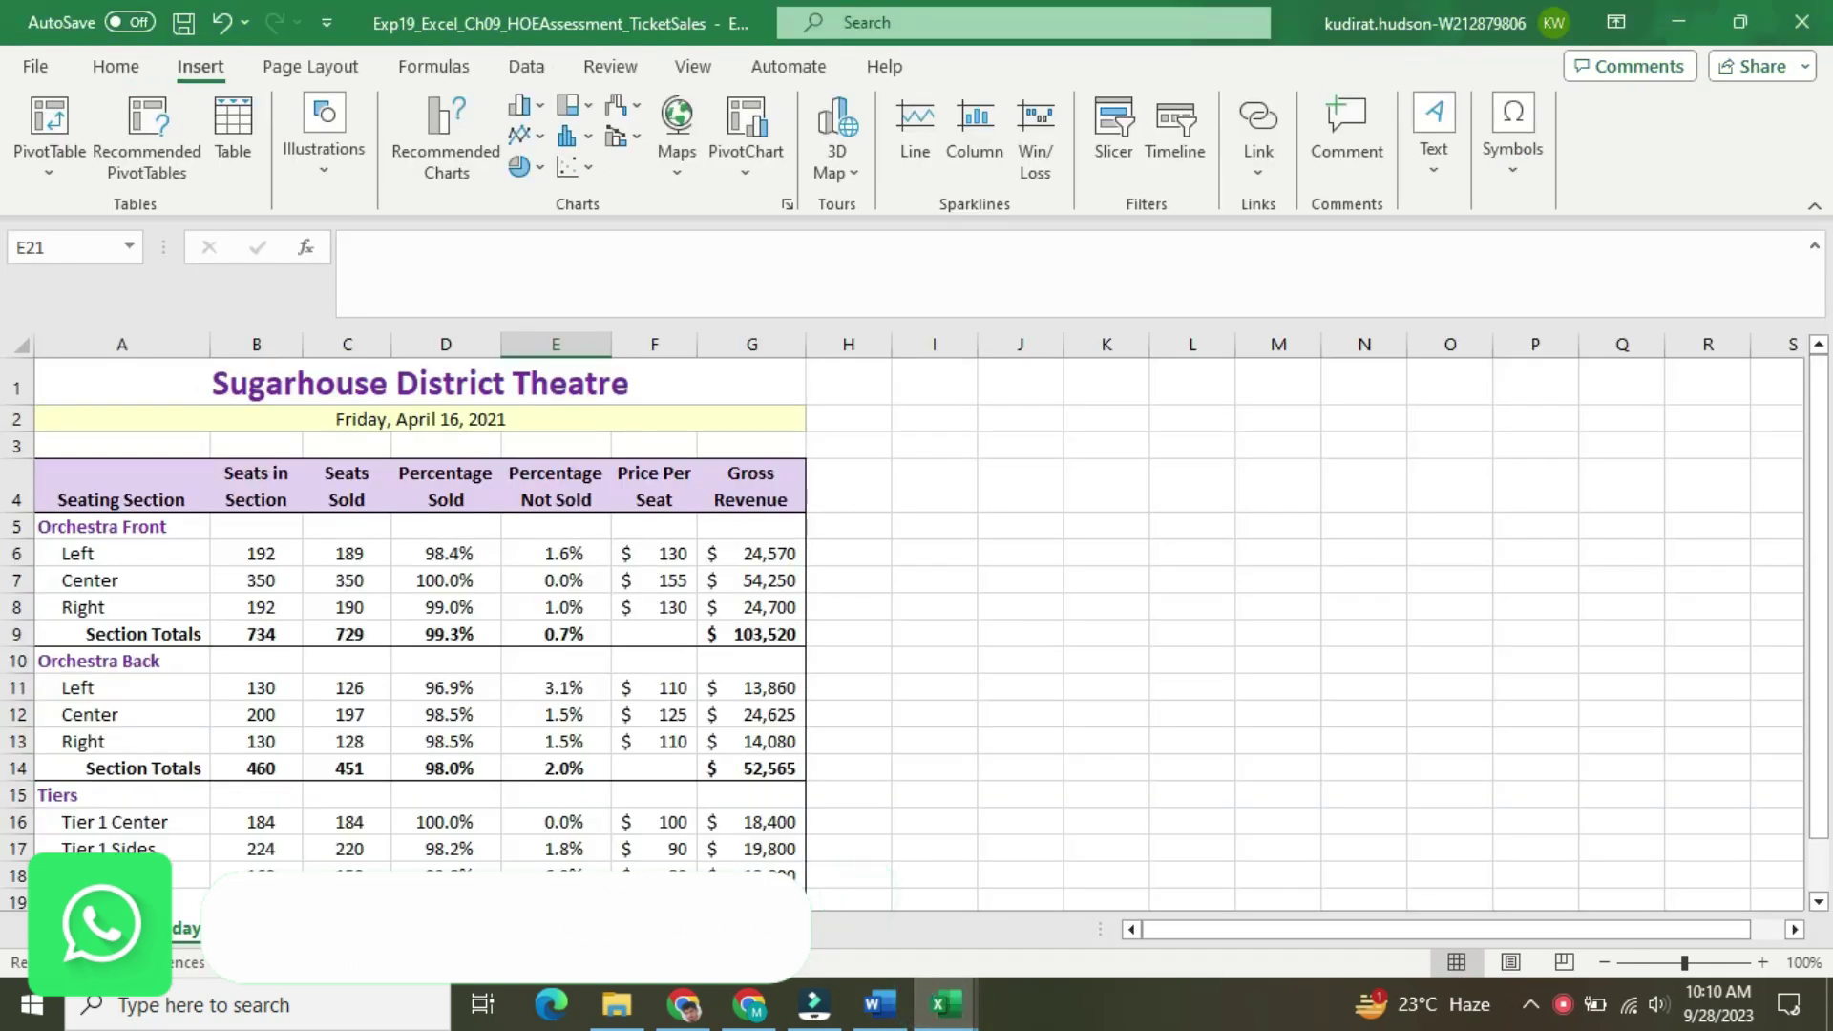
pyautogui.hotkey('ctrl', 'shift', 'pagedown')
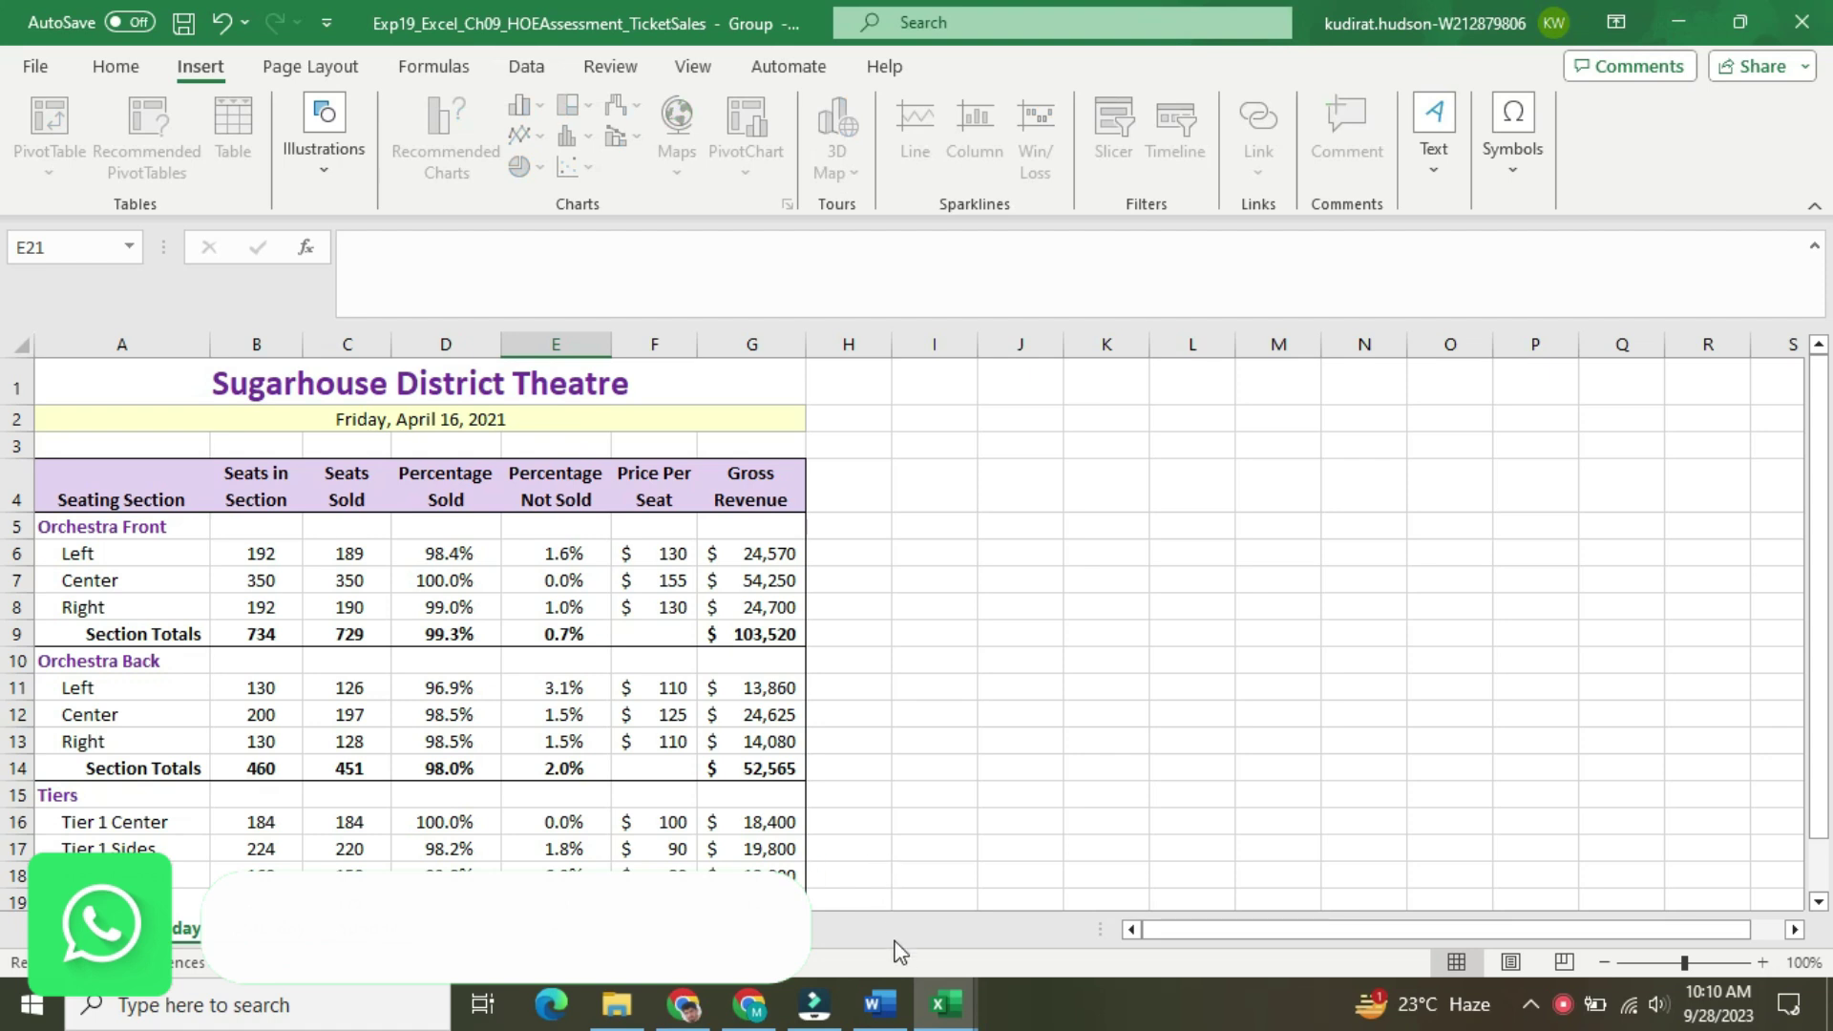
# In the Word instructions, highlight the step 2 sentence on filling the formatting in turquoise and select its range reference A5:A20
pyautogui.click(884, 1007)
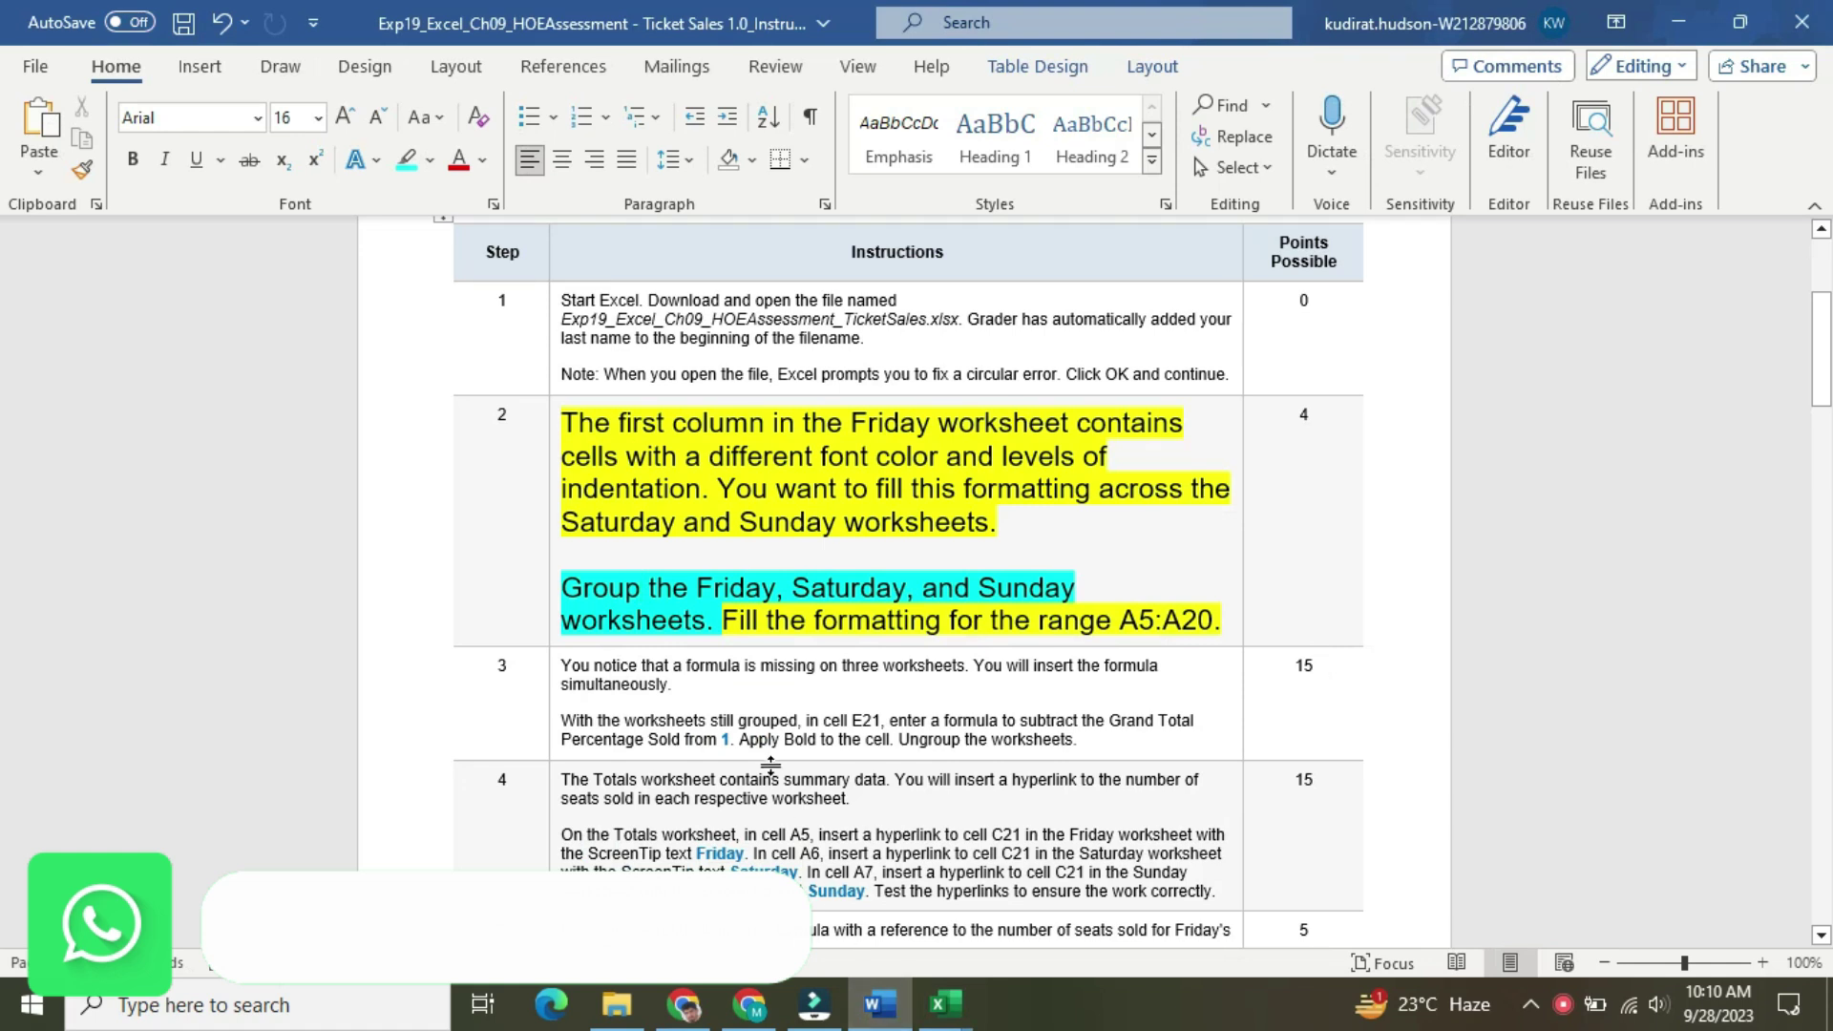
pyautogui.moveTo(719, 622); pyautogui.dragTo(1224, 619)
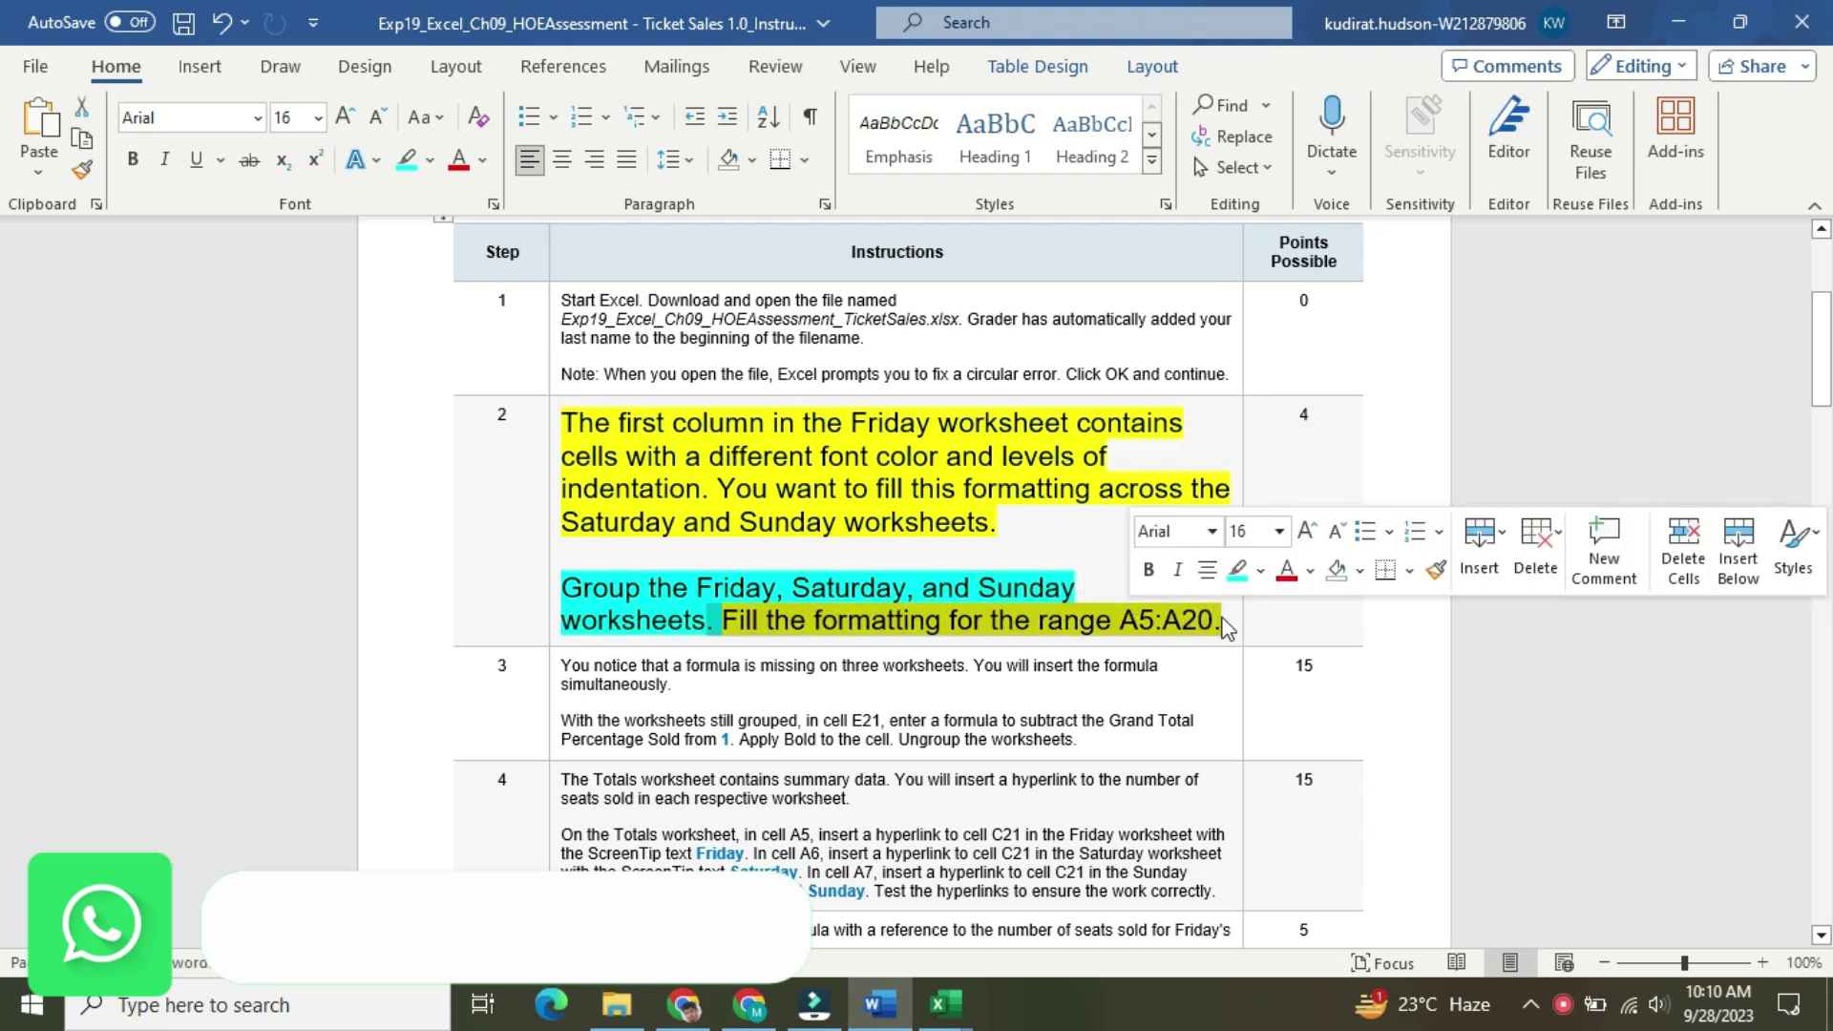
pyautogui.click(1236, 572)
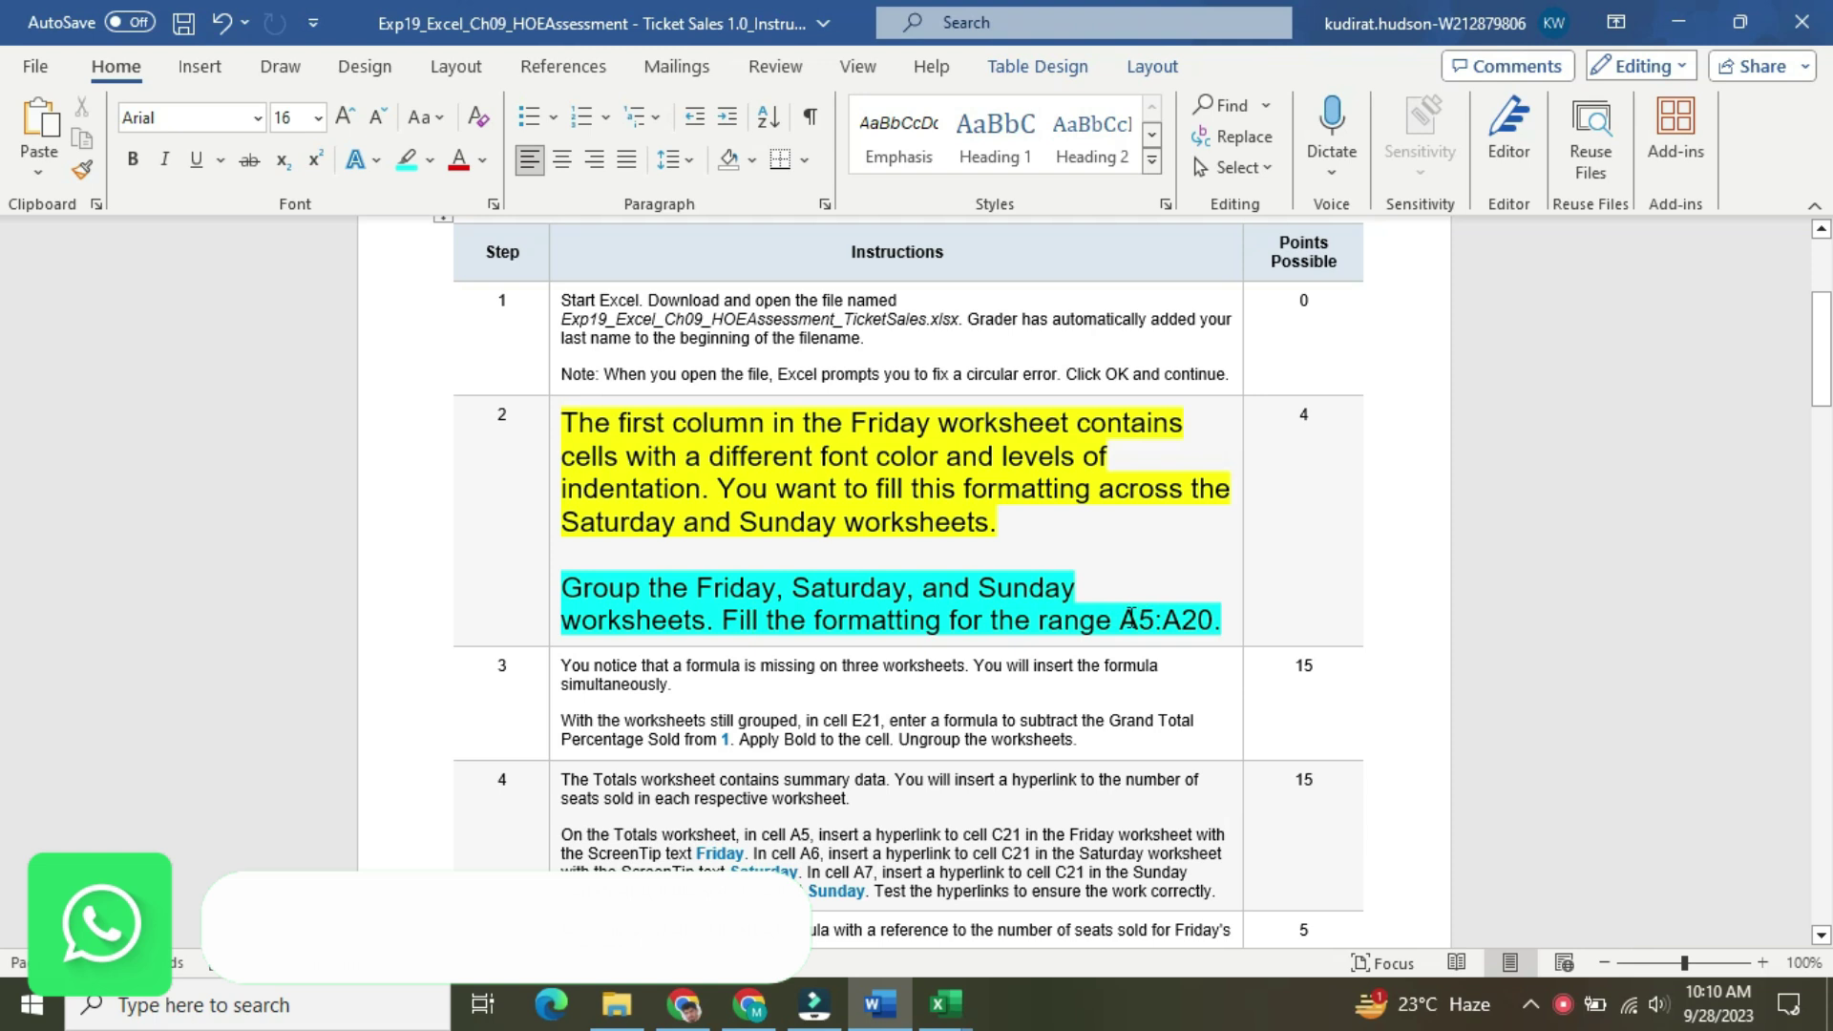
pyautogui.moveTo(1119, 619); pyautogui.dragTo(1186, 619)
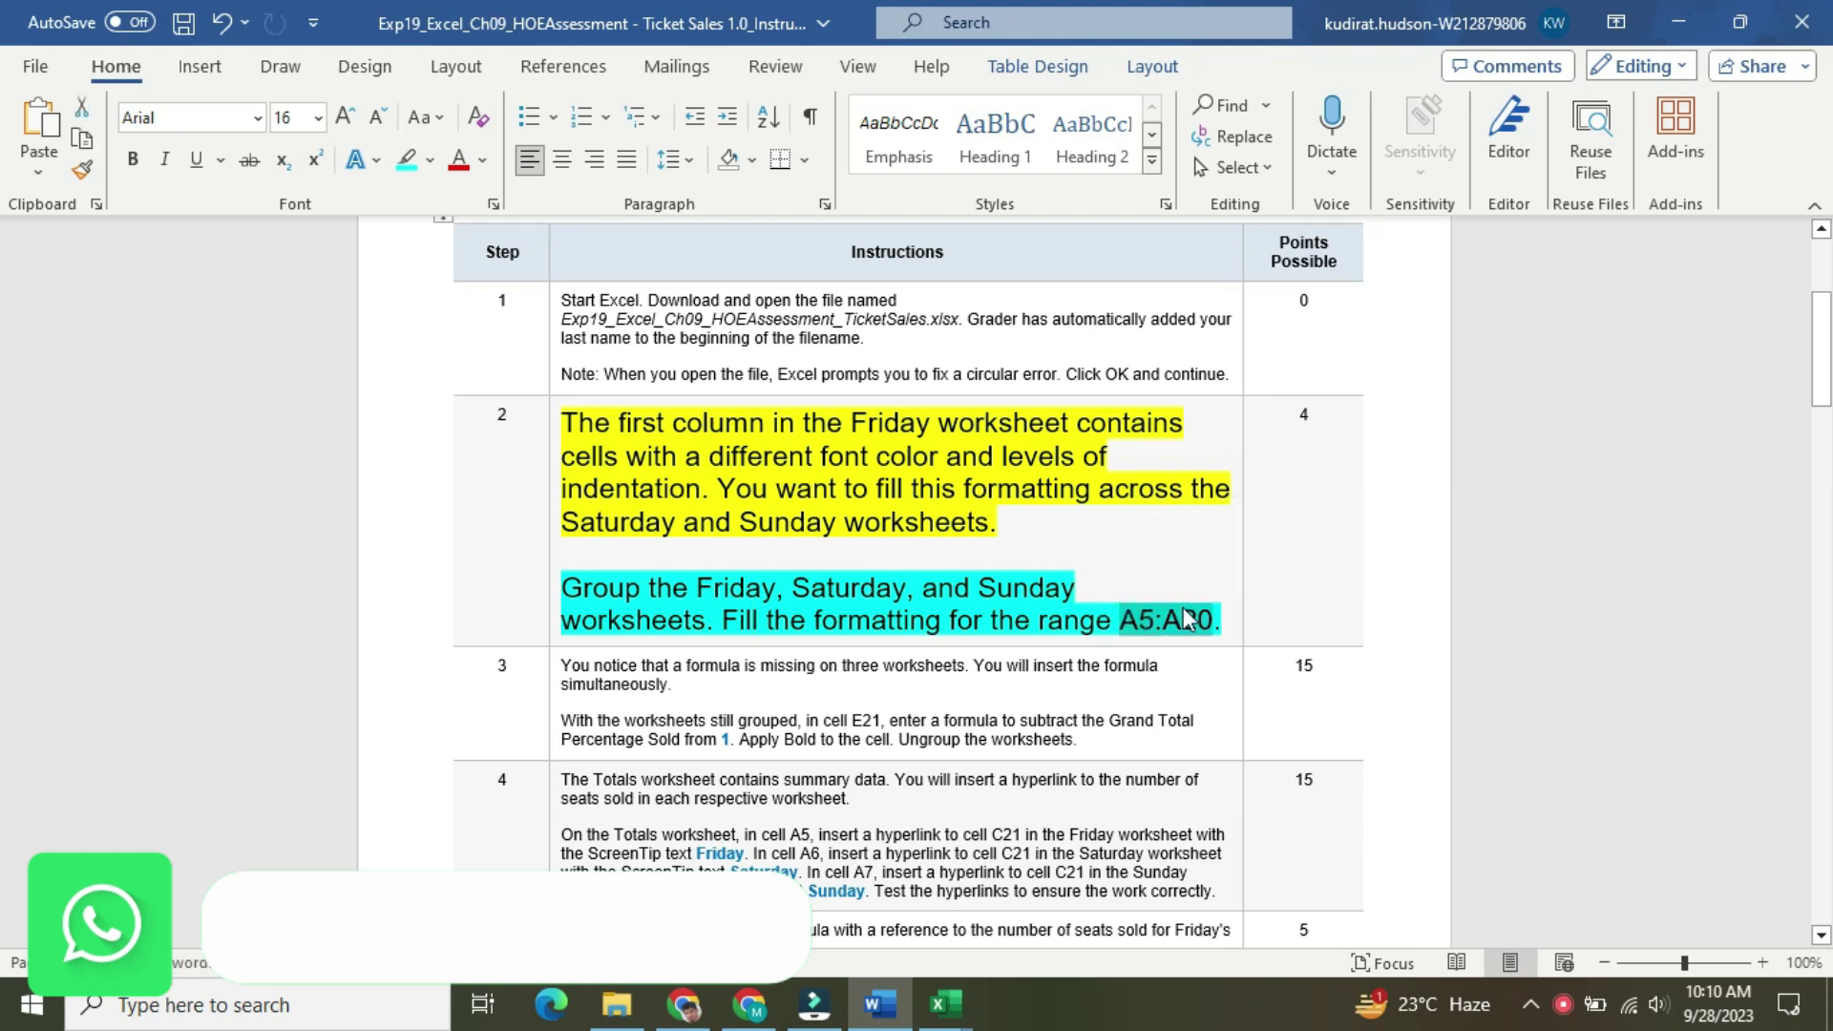
pyautogui.hotkey('ctrl', 'z')
# Switch to the TicketSales workbook in Excel and fill the formatting of range A5:A20 across the grouped worksheets
pyautogui.click(945, 1004)
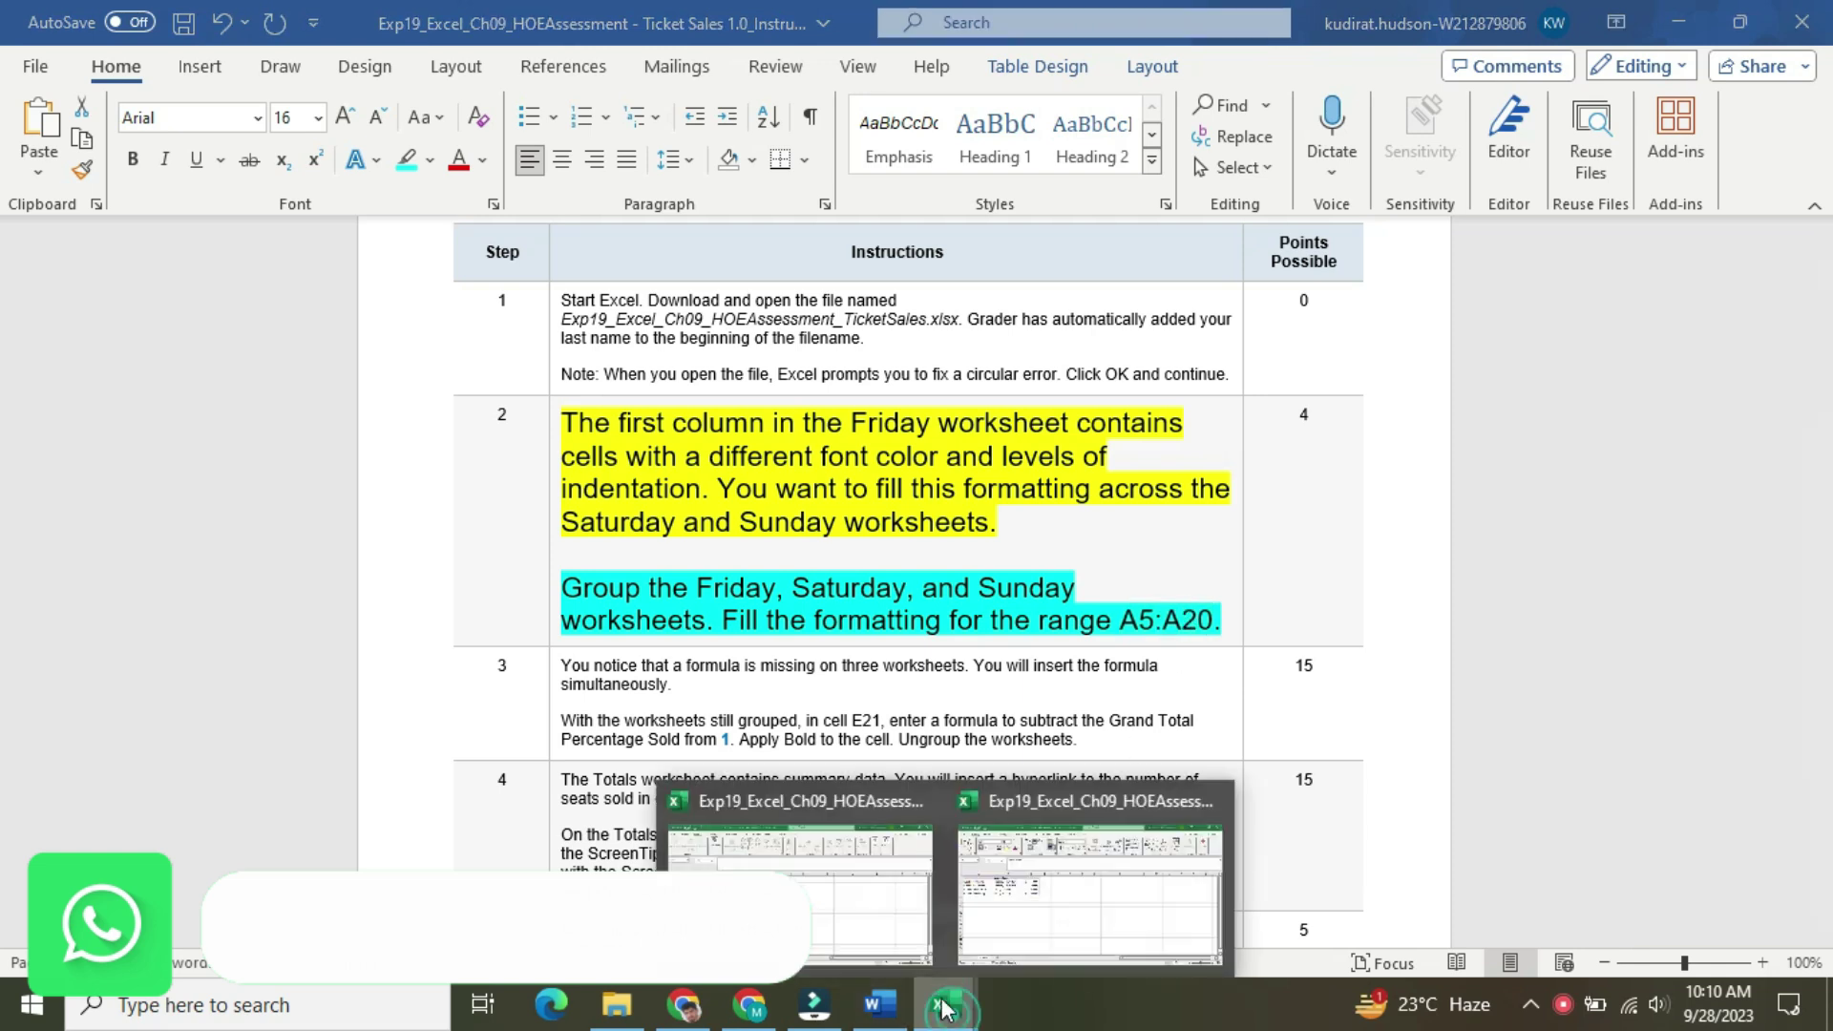
pyautogui.click(881, 894)
pyautogui.click(81, 252)
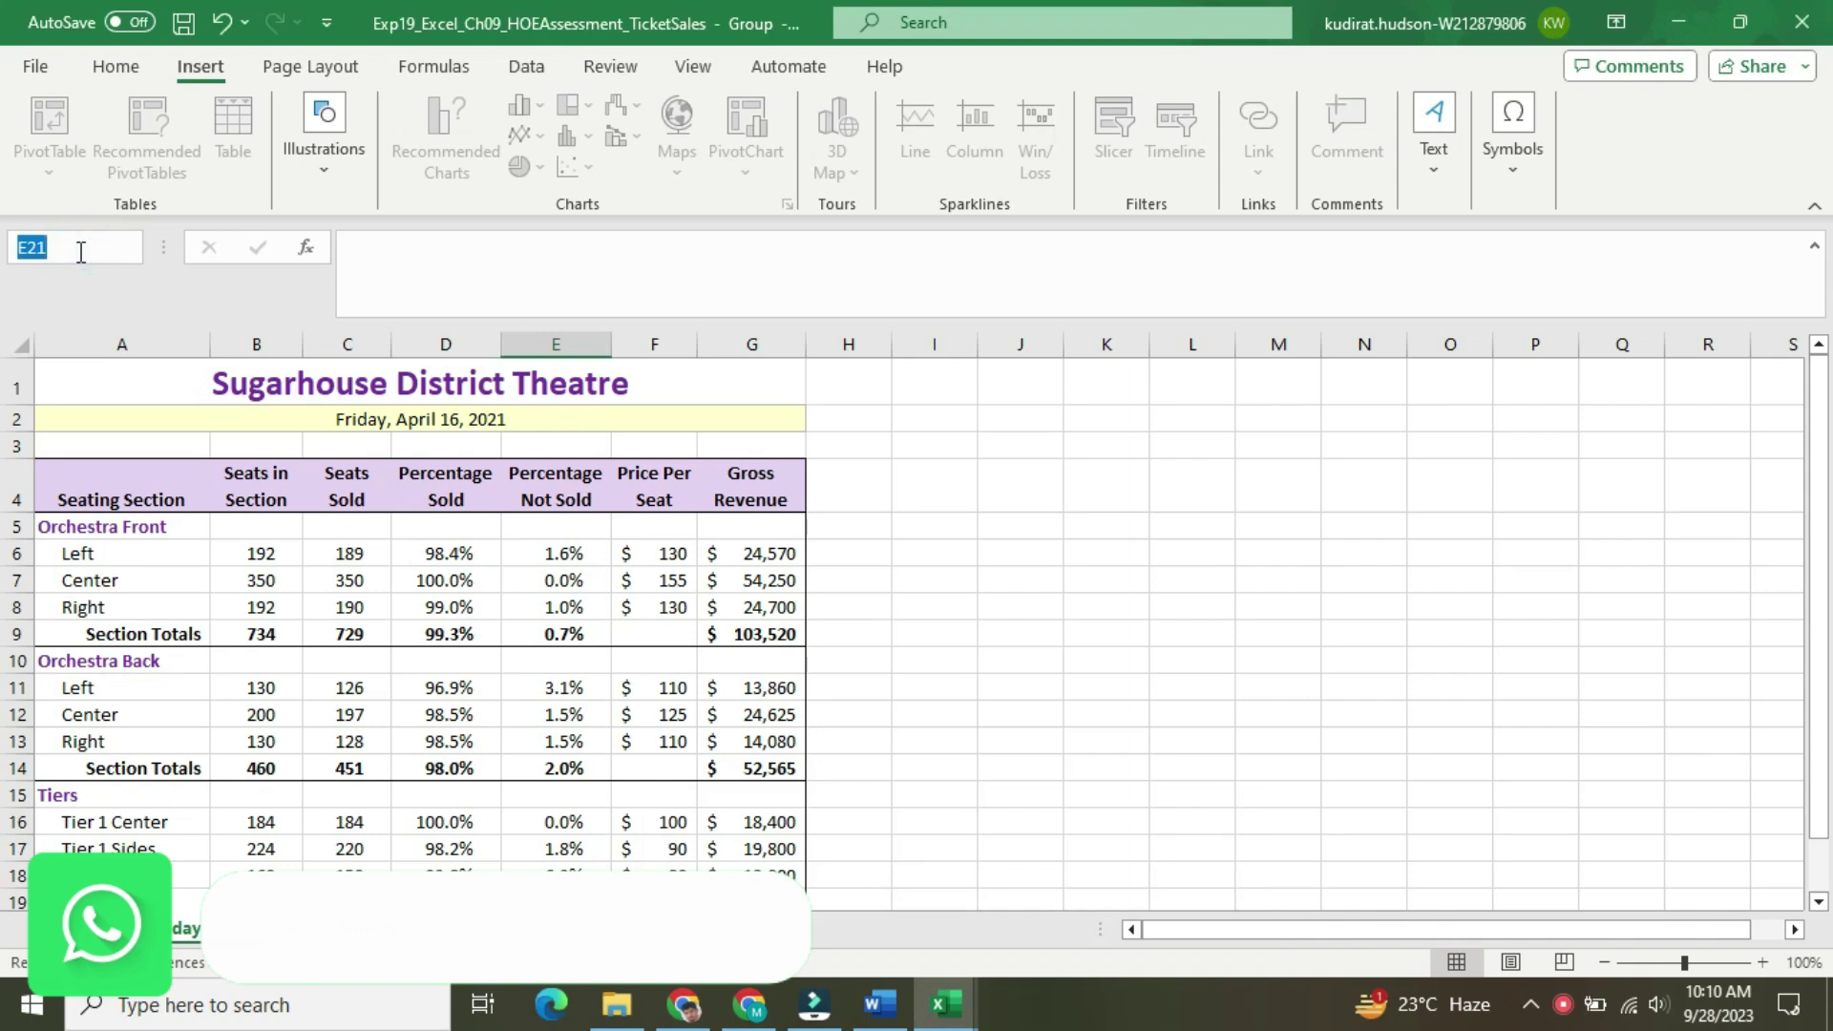
pyautogui.write('A5:A20')
pyautogui.press('Return')
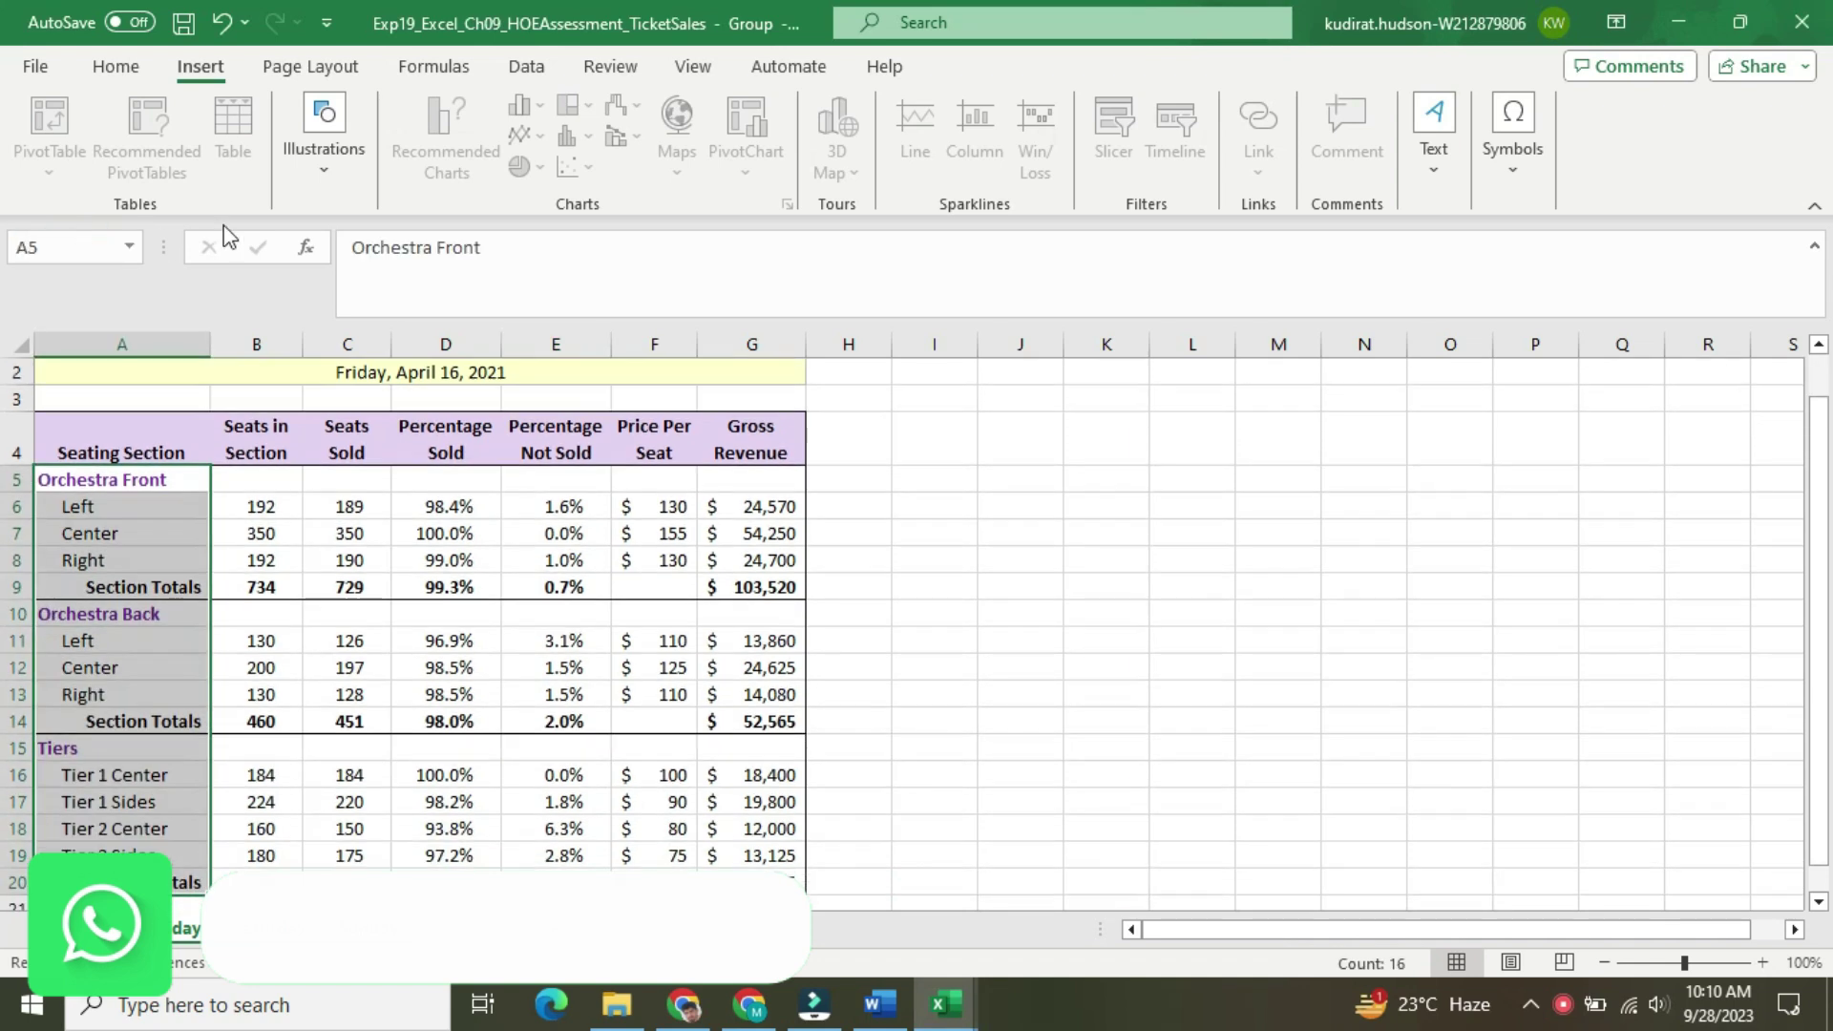
pyautogui.click(138, 69)
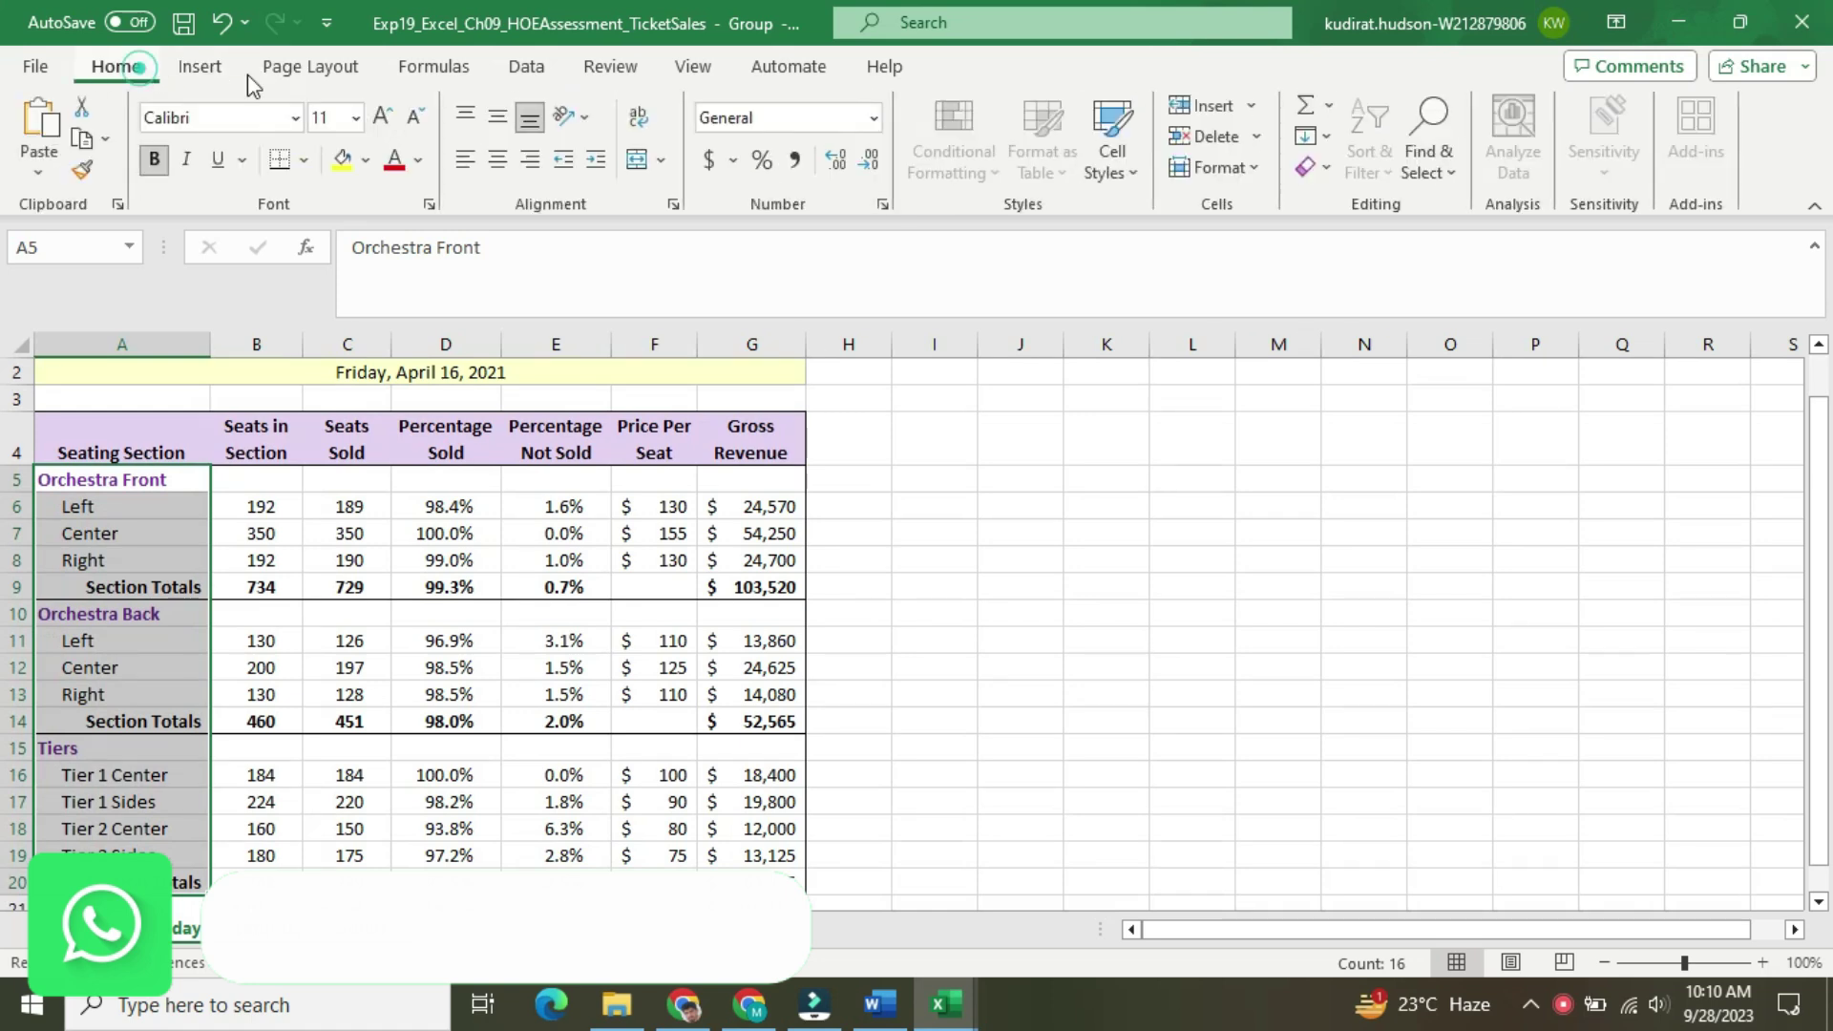
pyautogui.click(1326, 138)
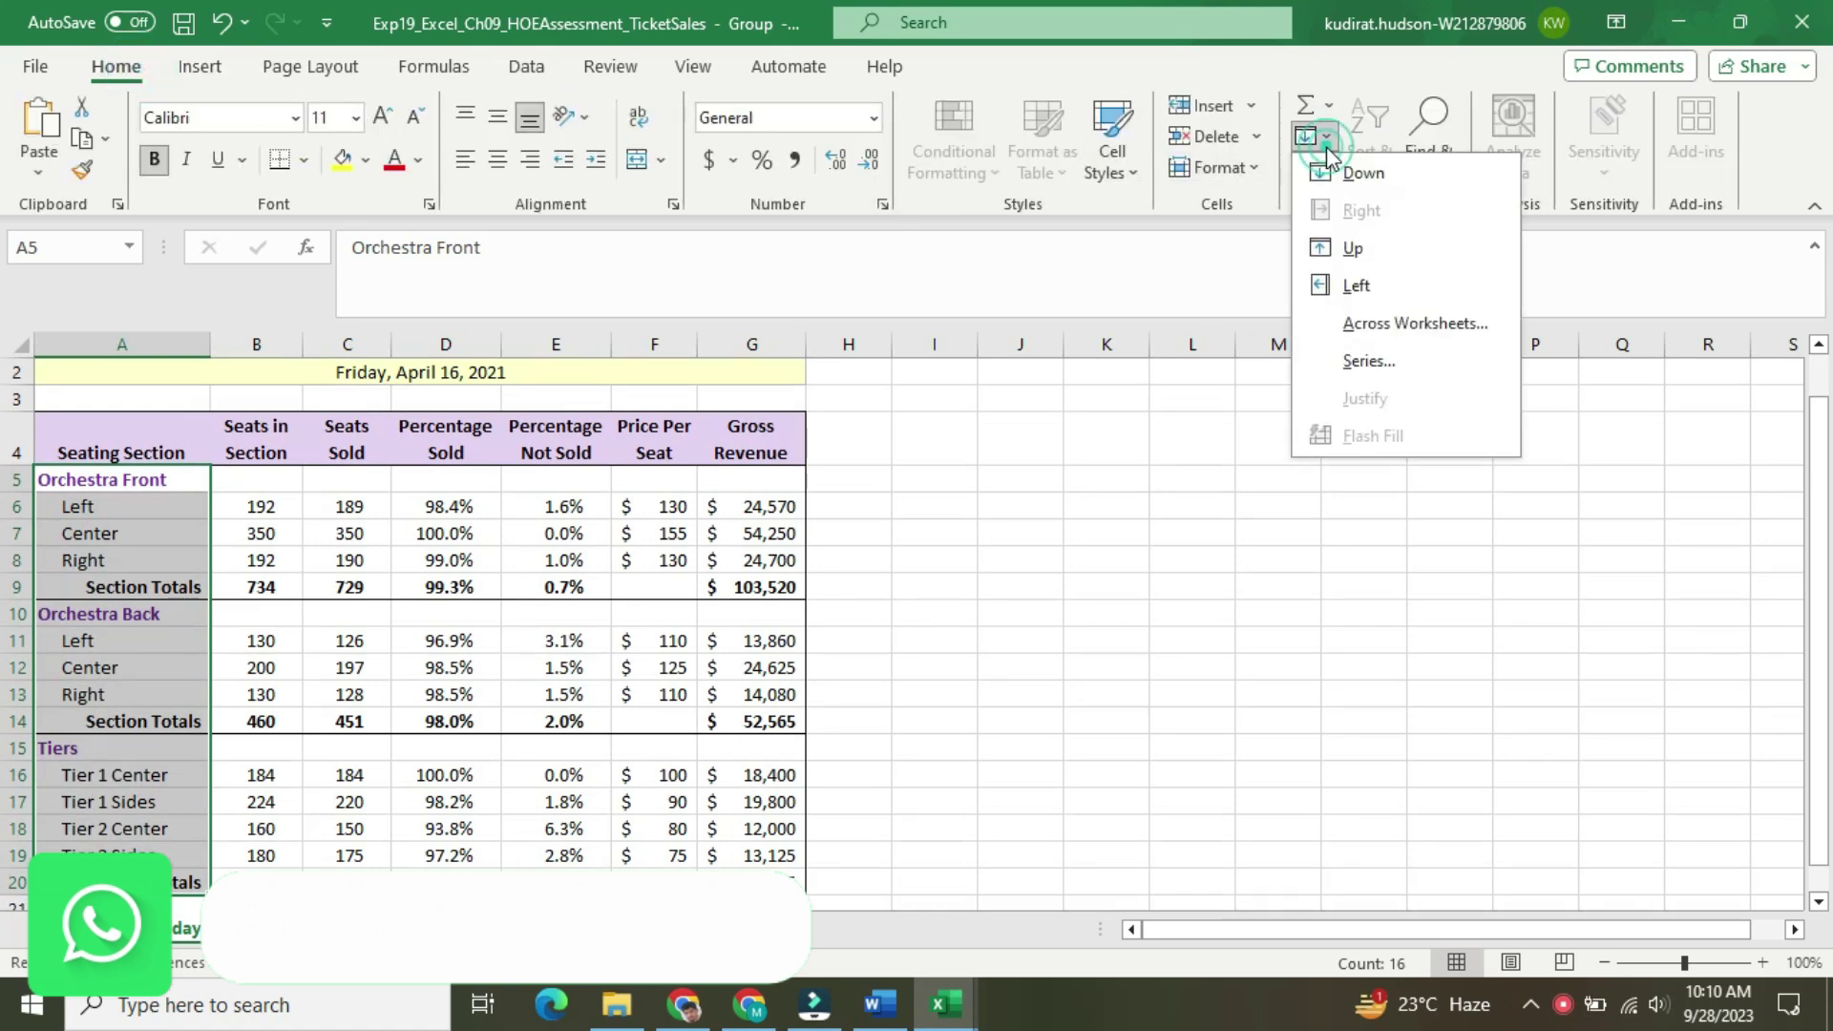
pyautogui.click(1389, 326)
pyautogui.click(1274, 501)
pyautogui.click(1356, 545)
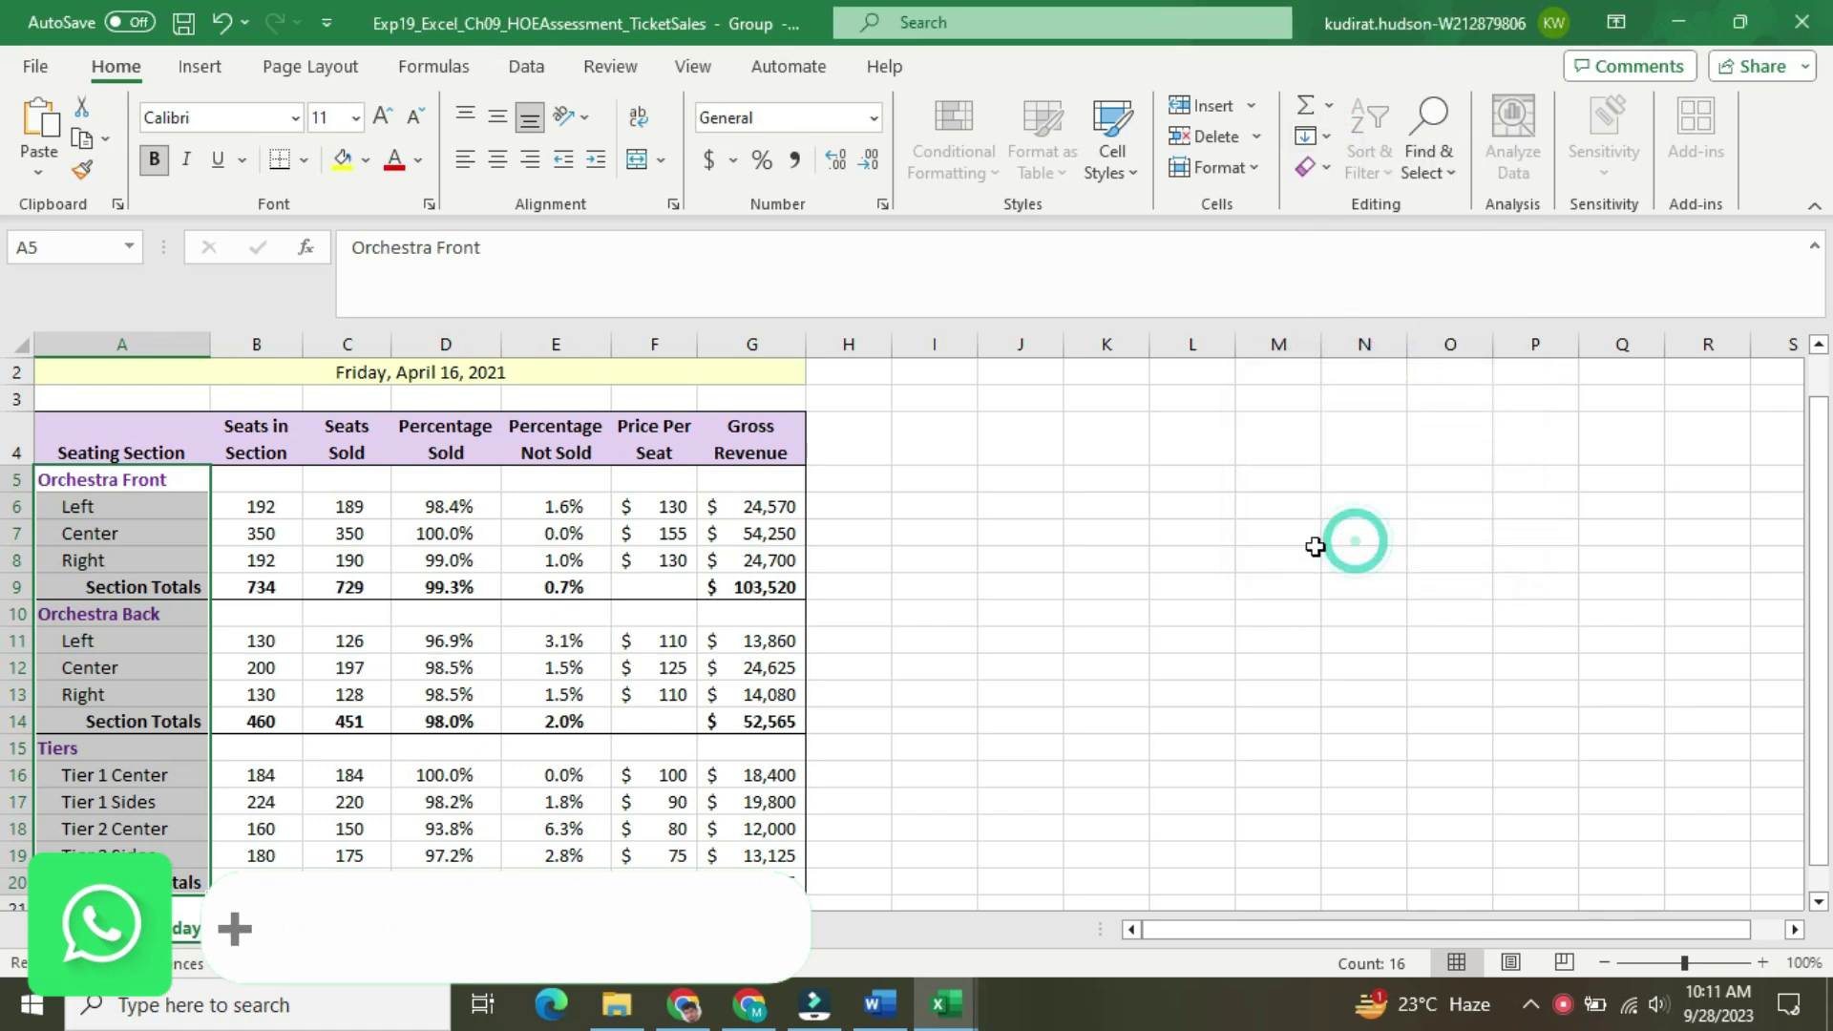
pyautogui.click(1182, 545)
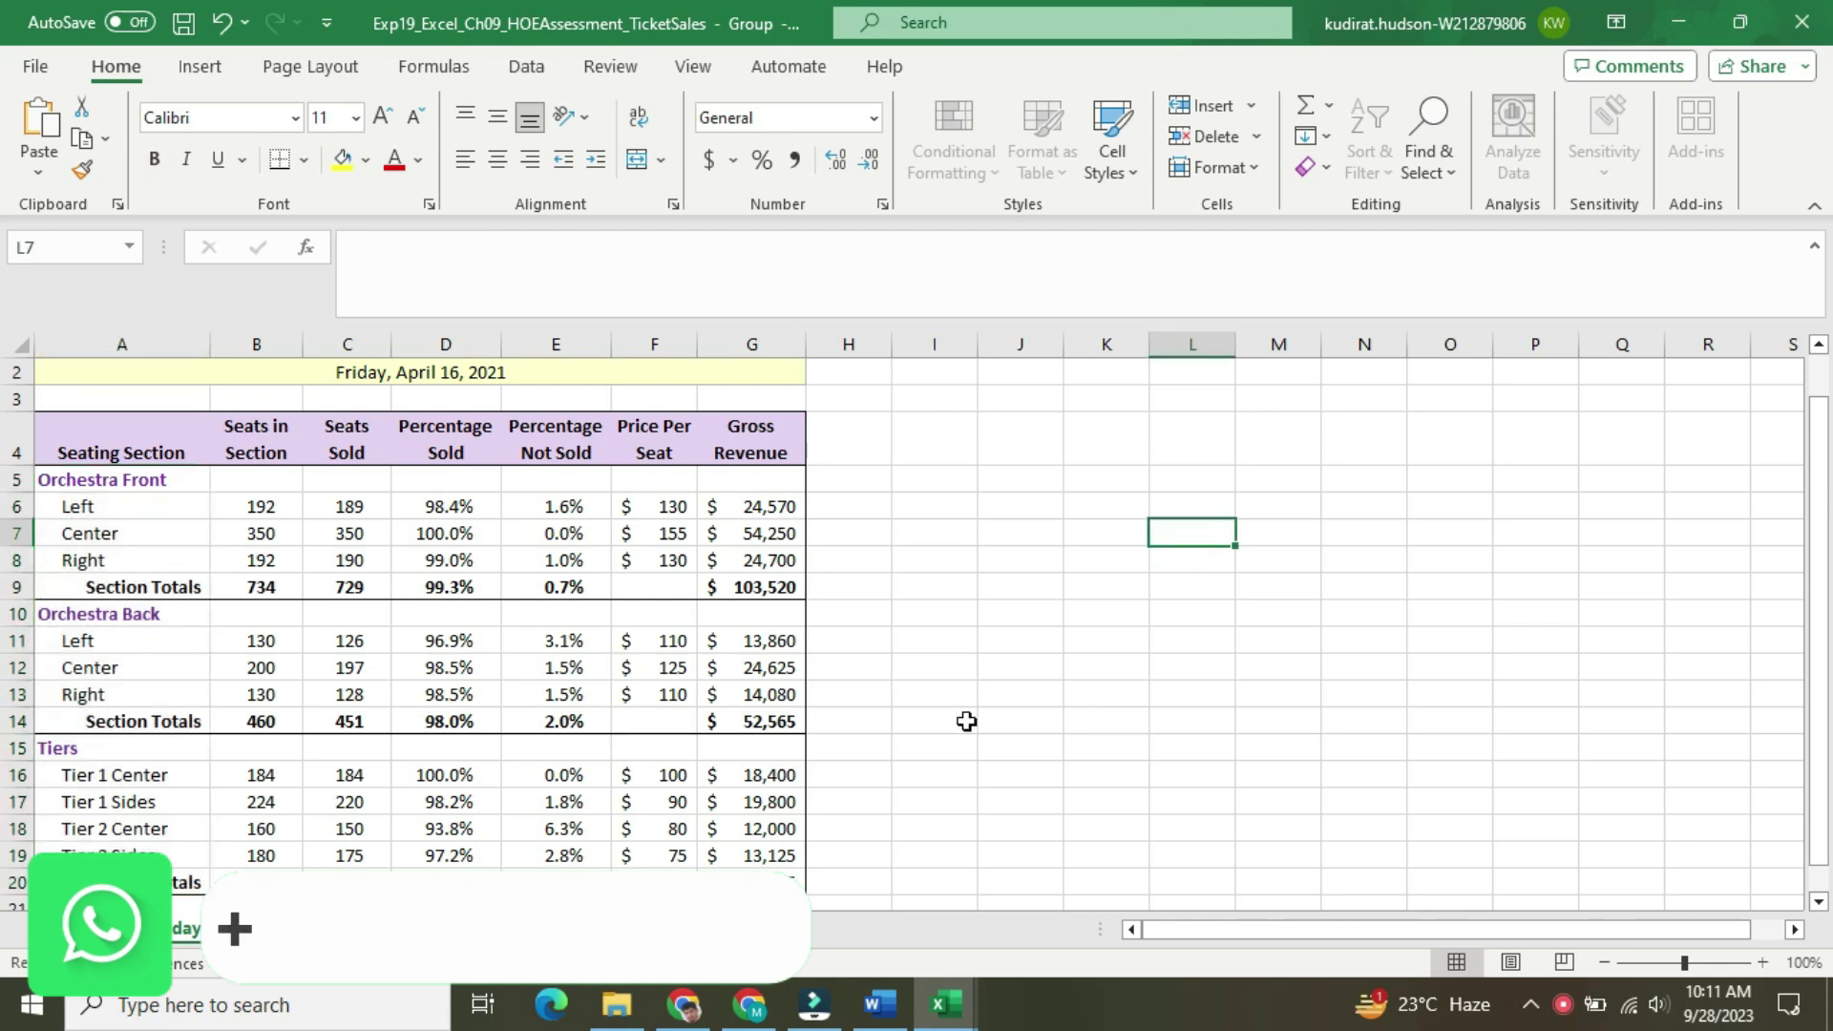
# Switch to the Word instructions and reset the step 2 text to 9 pt with no highlight color
pyautogui.click(879, 1002)
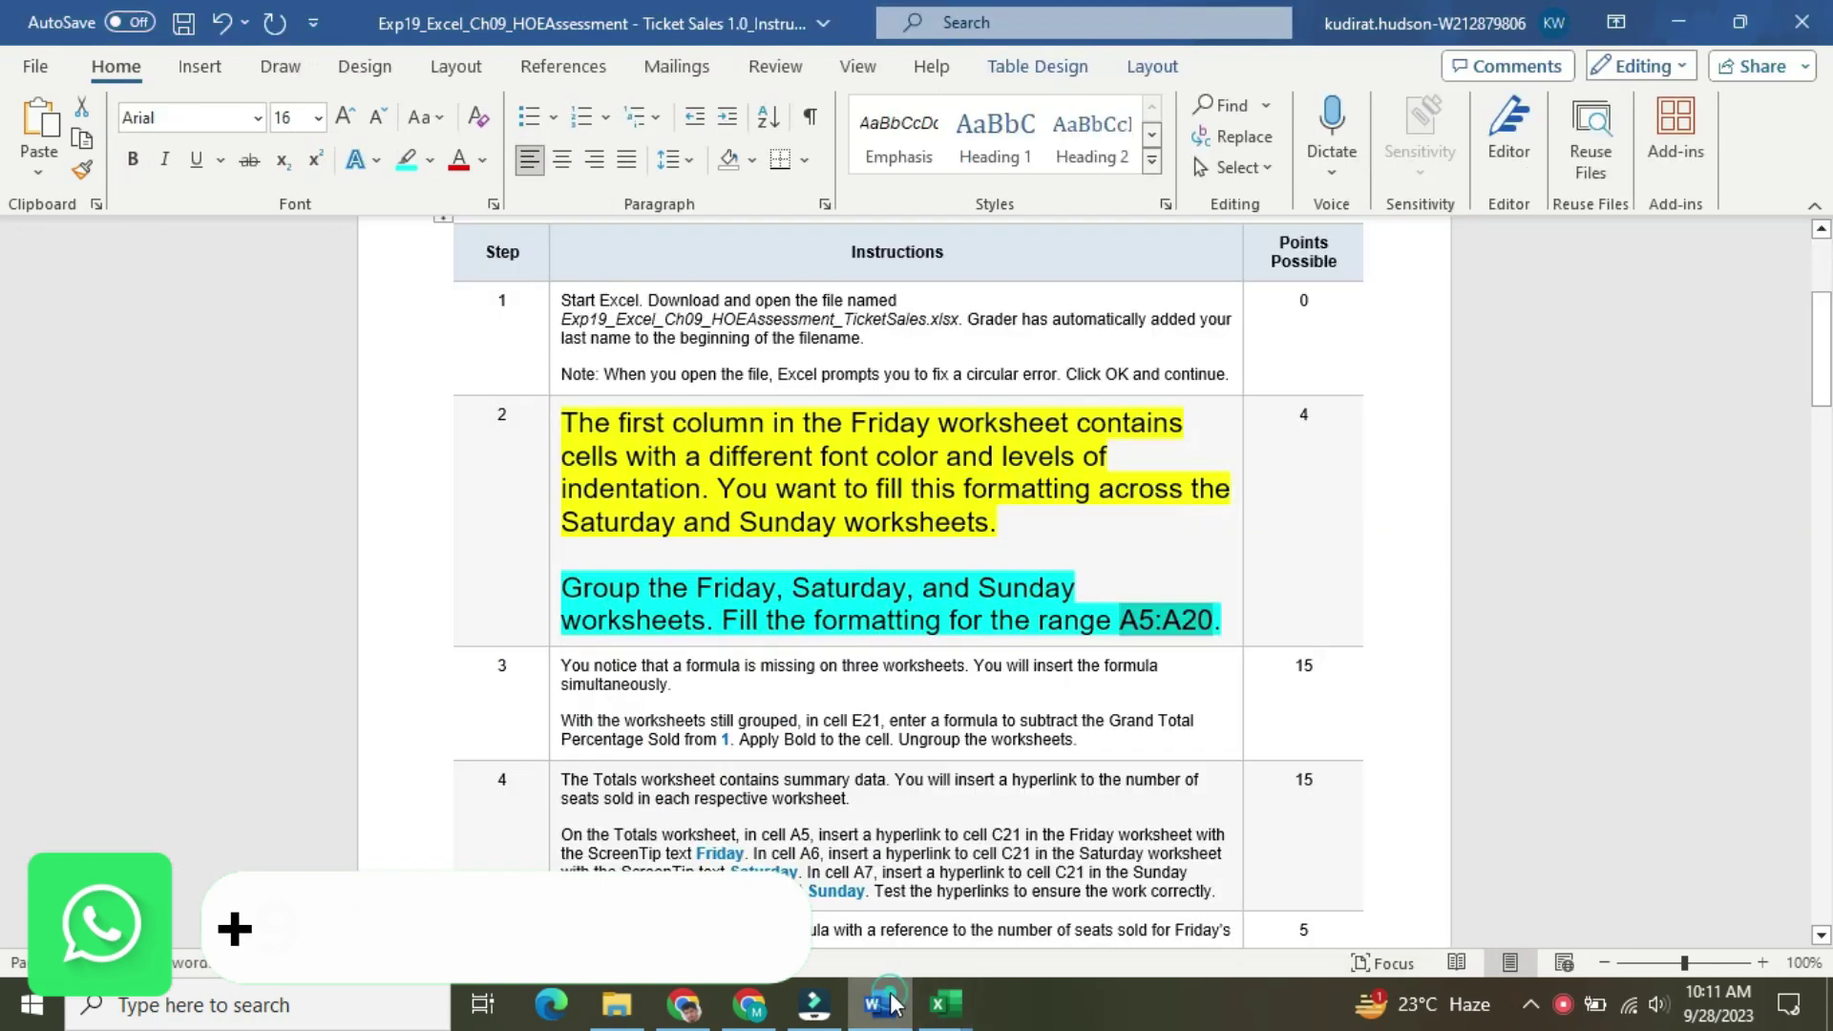
pyautogui.click(557, 492)
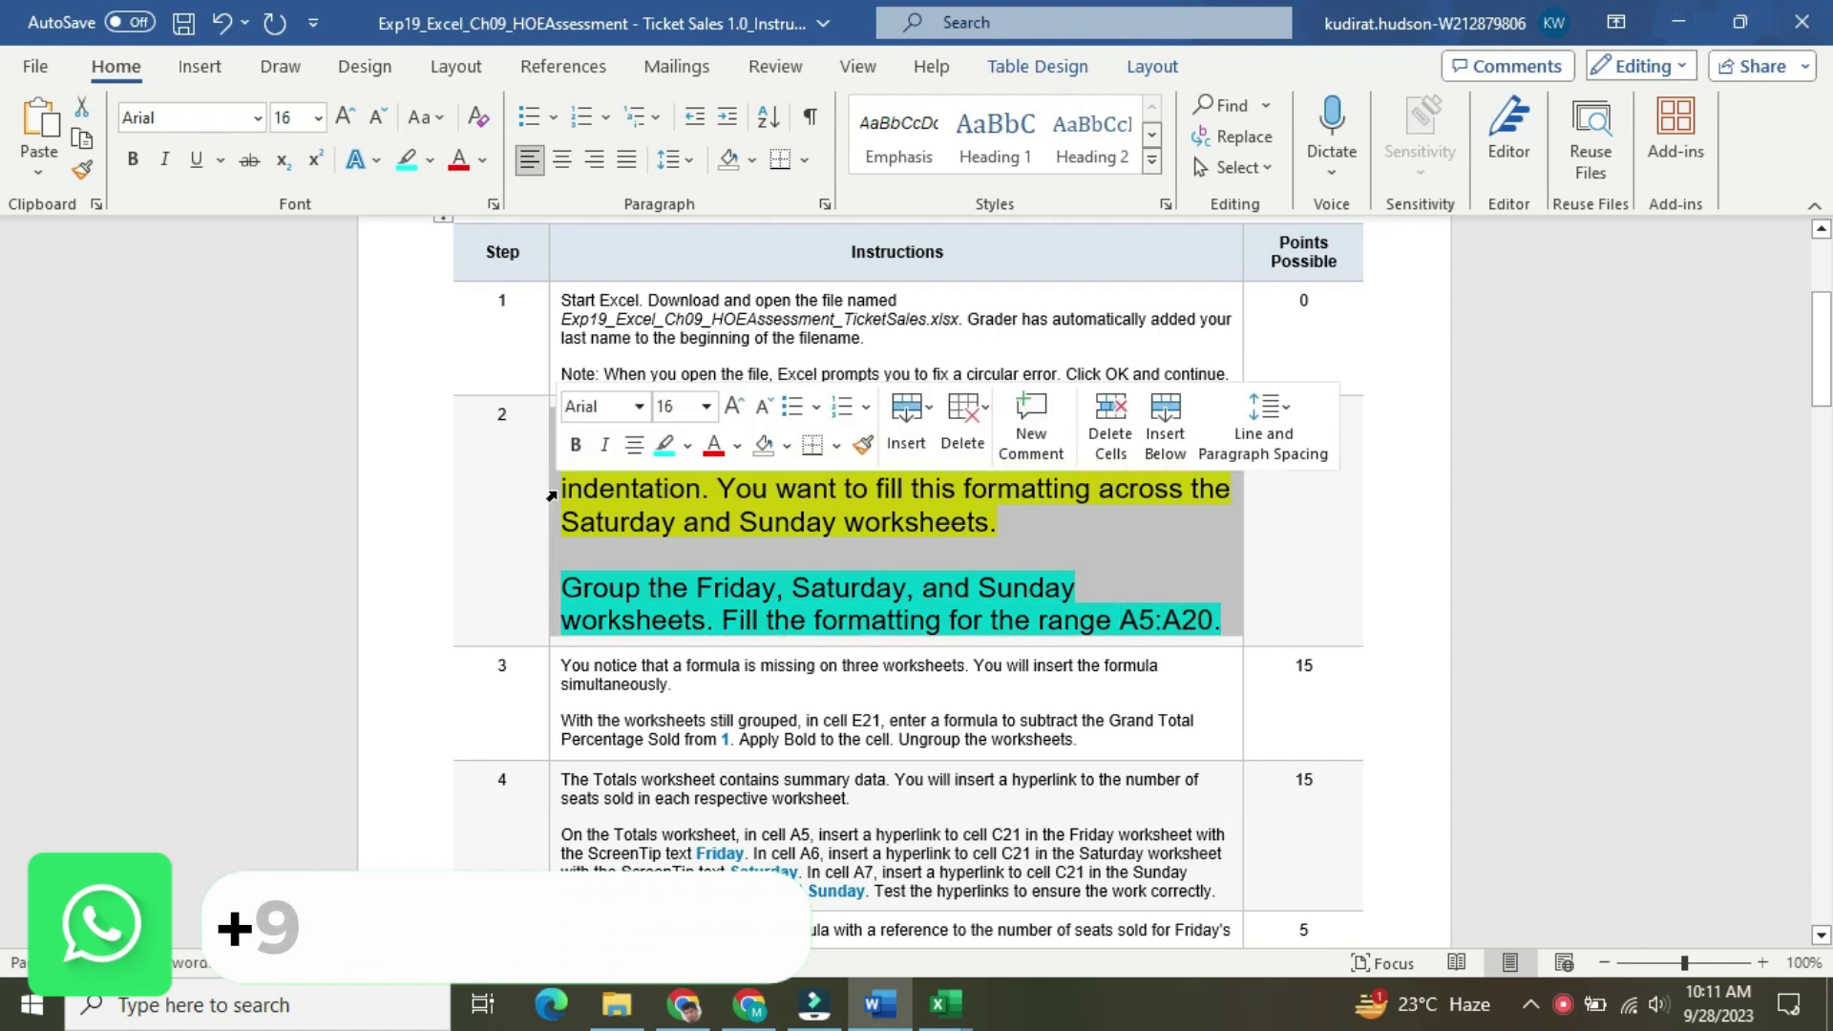
pyautogui.click(706, 406)
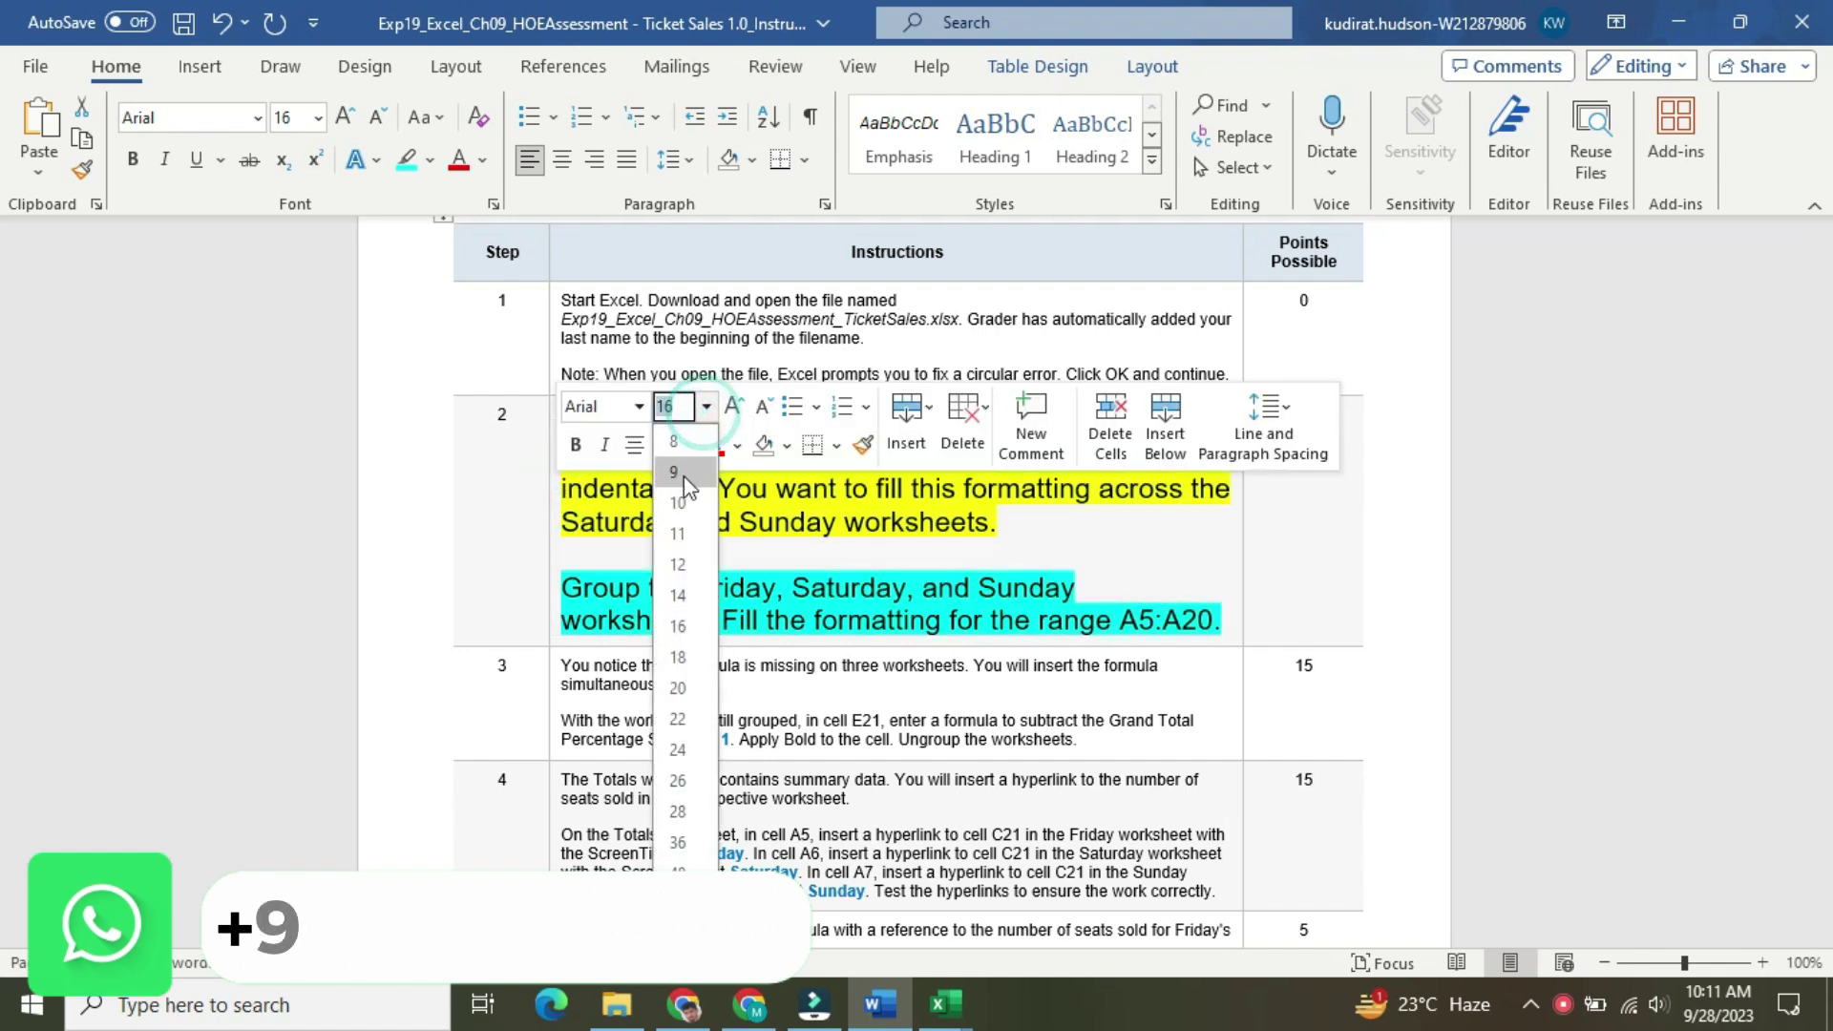
pyautogui.click(692, 462)
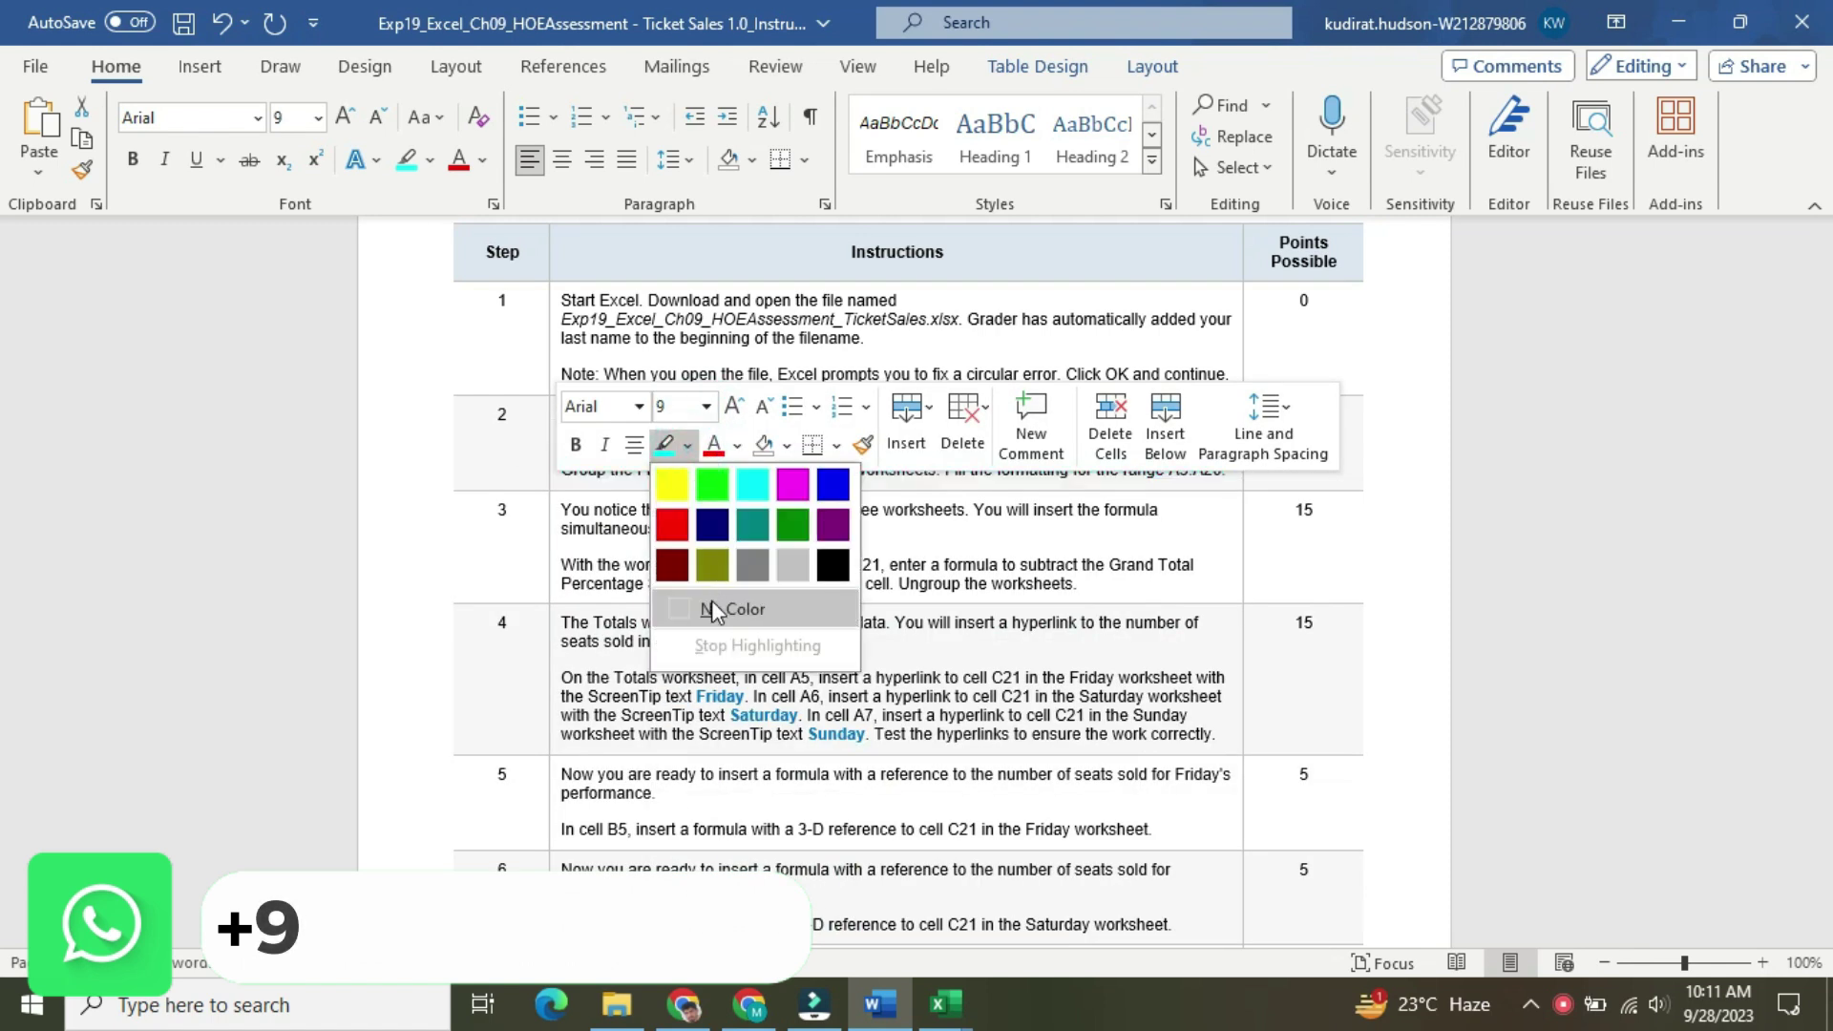
pyautogui.click(711, 603)
# Enlarge the step 3 instructions in the table to 16 pt and highlight them in yellow
pyautogui.click(555, 548)
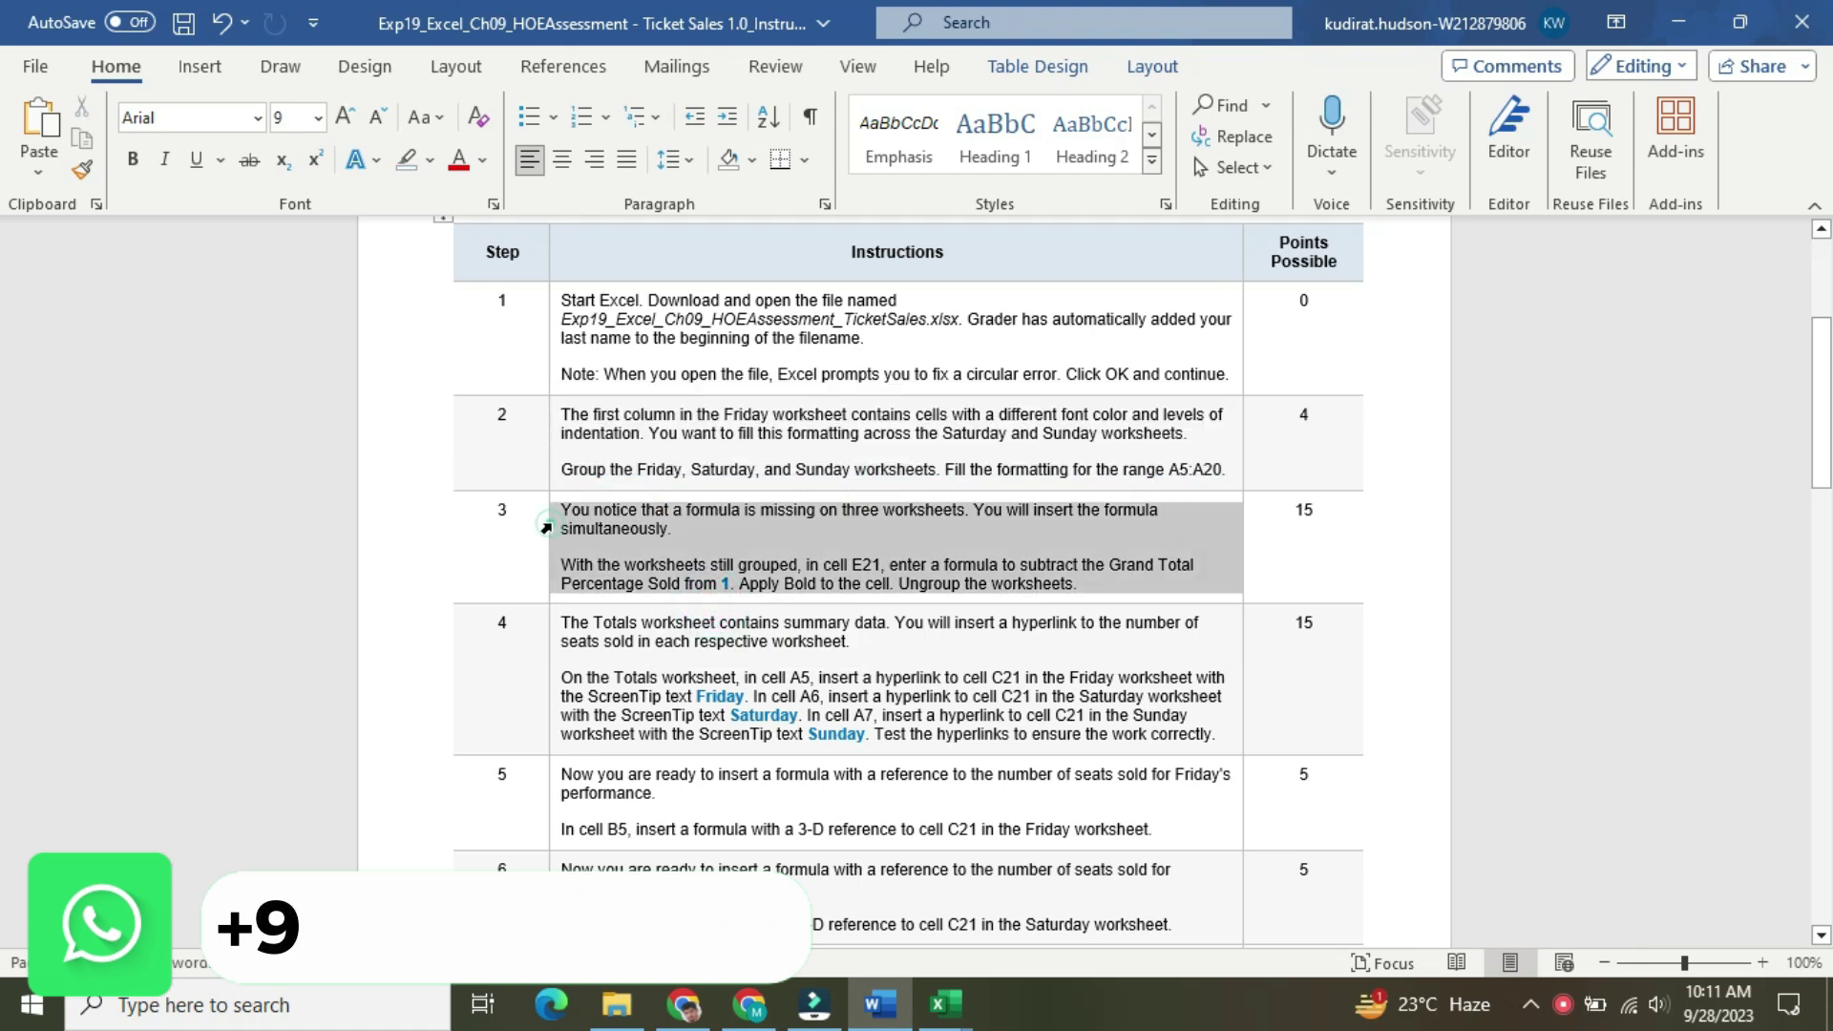
pyautogui.click(699, 441)
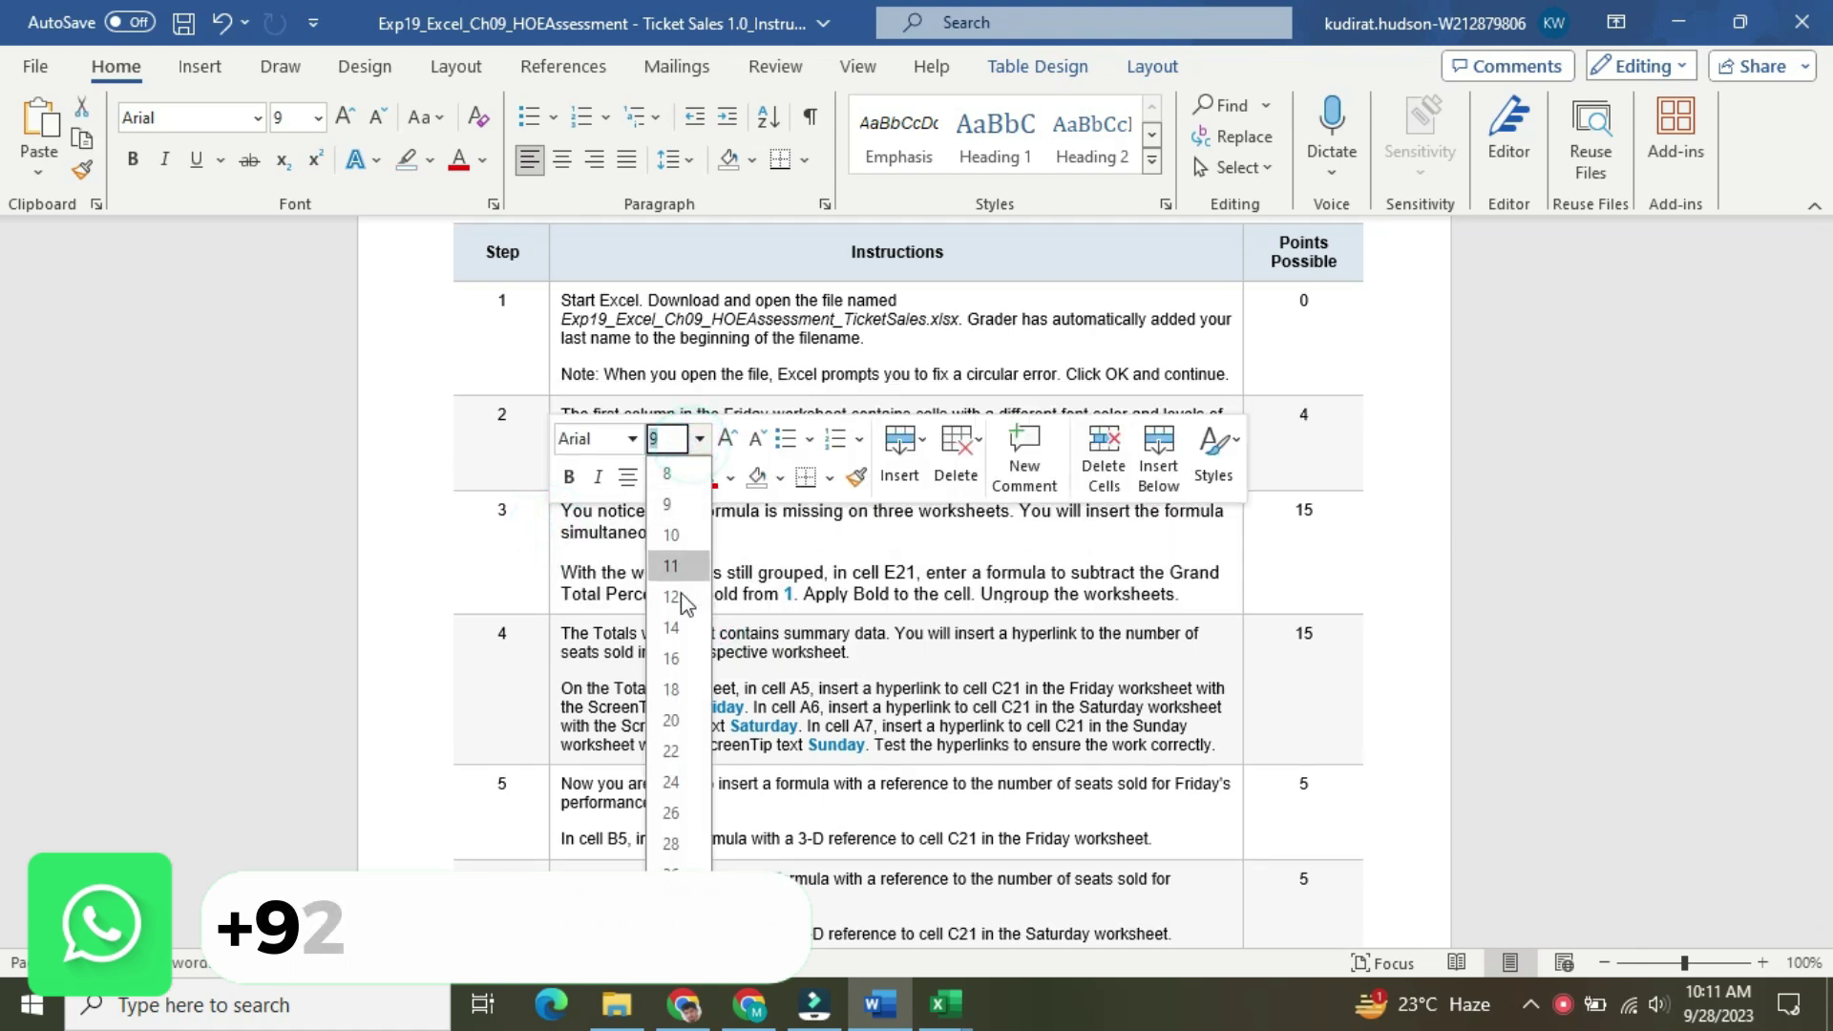
pyautogui.click(677, 662)
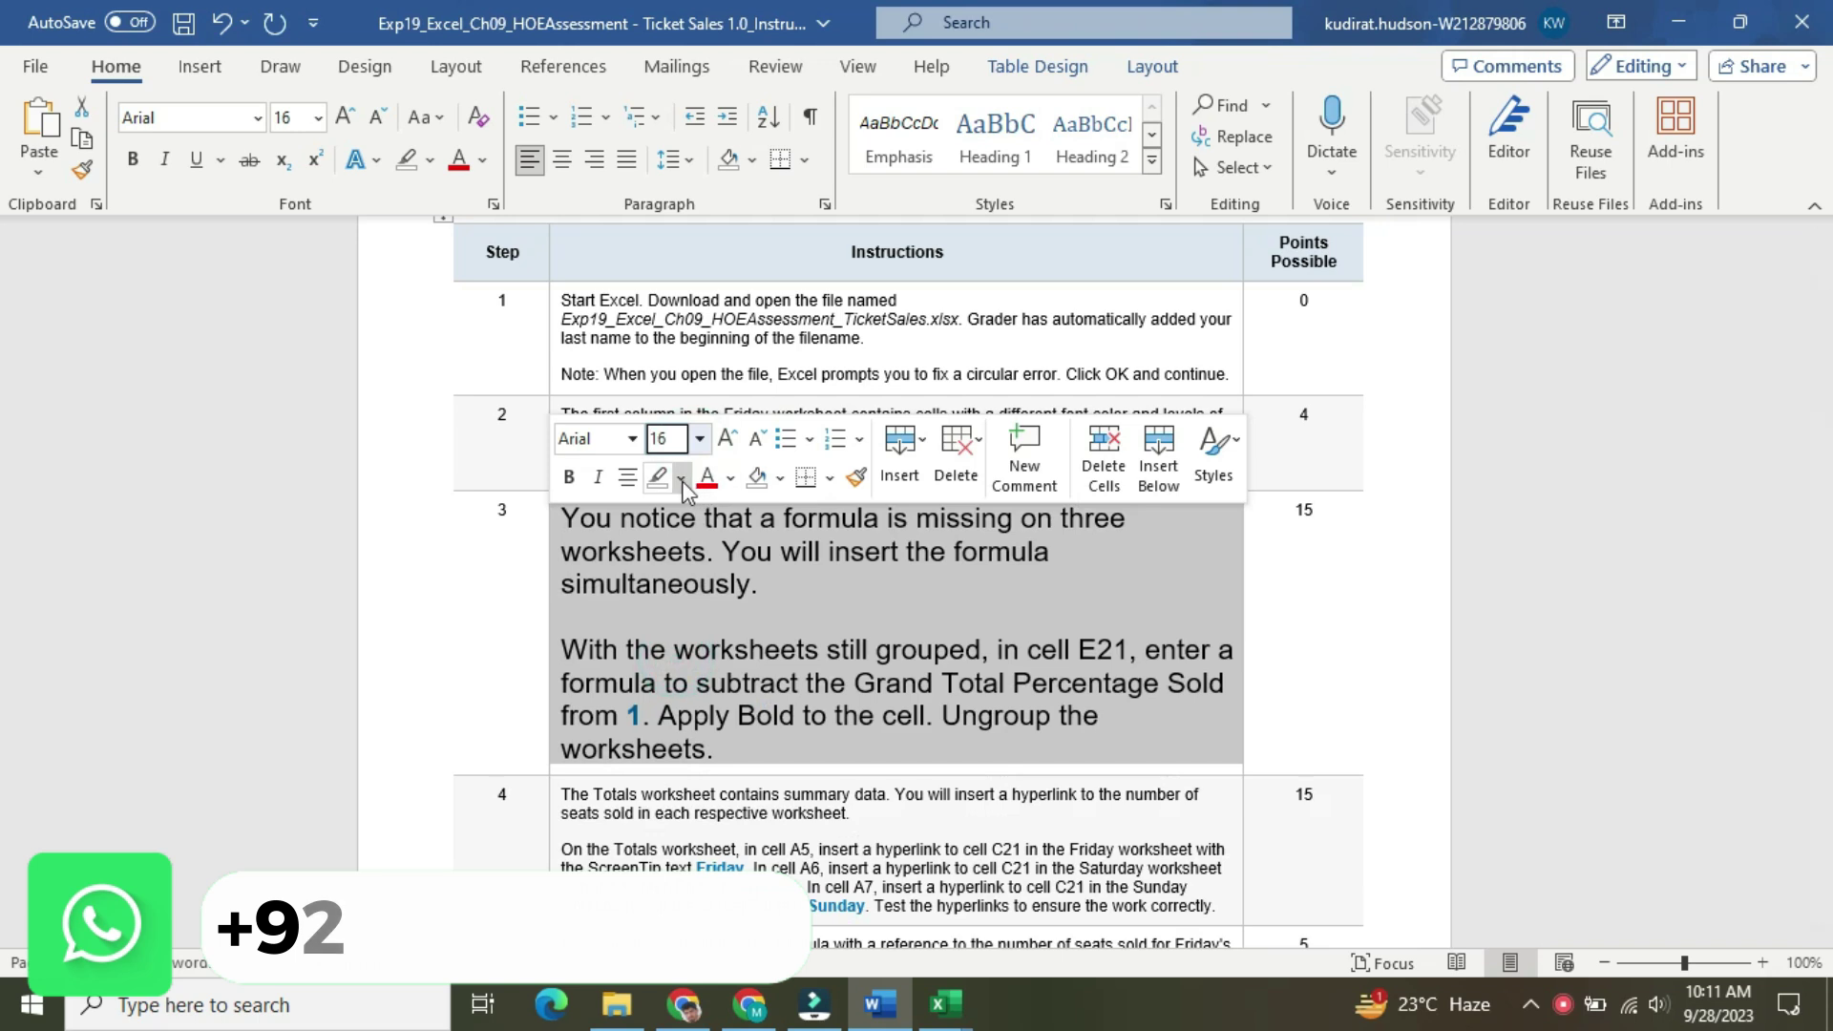
pyautogui.click(681, 478)
pyautogui.click(666, 519)
pyautogui.click(614, 517)
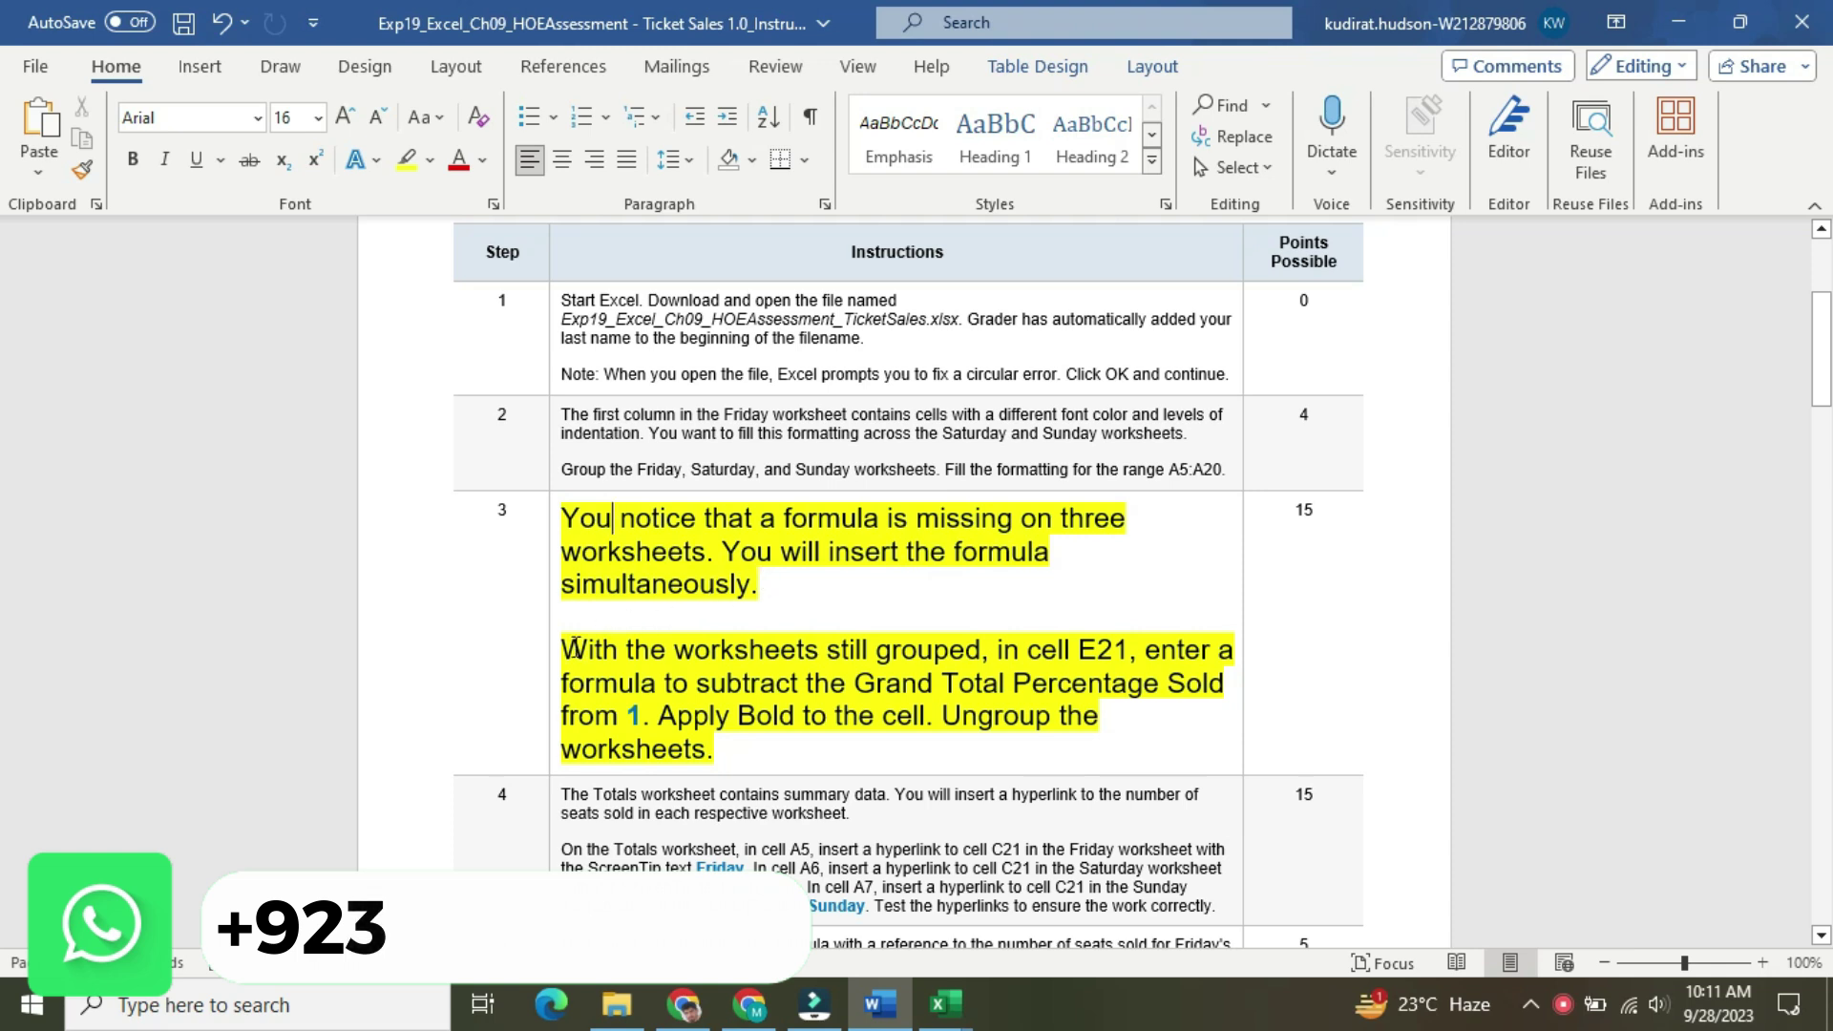
# Change the highlight of the step 3 sentence about entering a formula in cell E21 to turquoise
pyautogui.moveTo(562, 650); pyautogui.dragTo(652, 711)
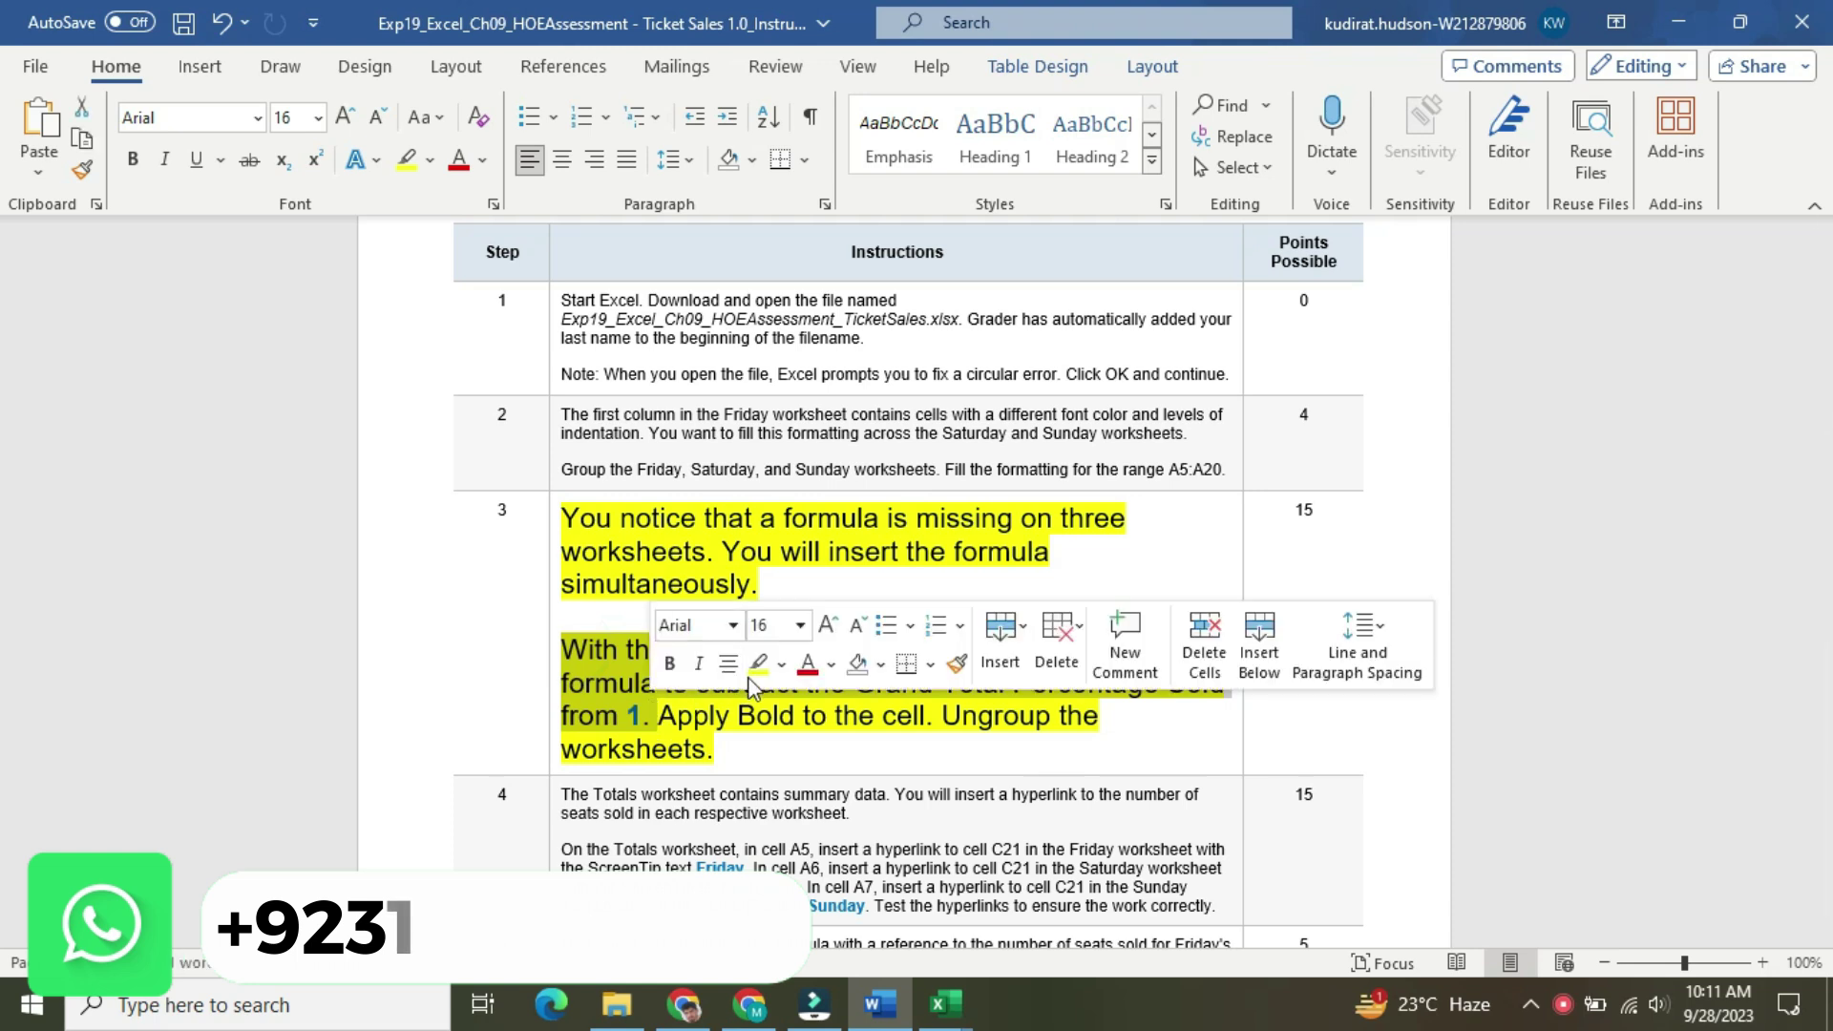
pyautogui.click(781, 672)
pyautogui.click(840, 703)
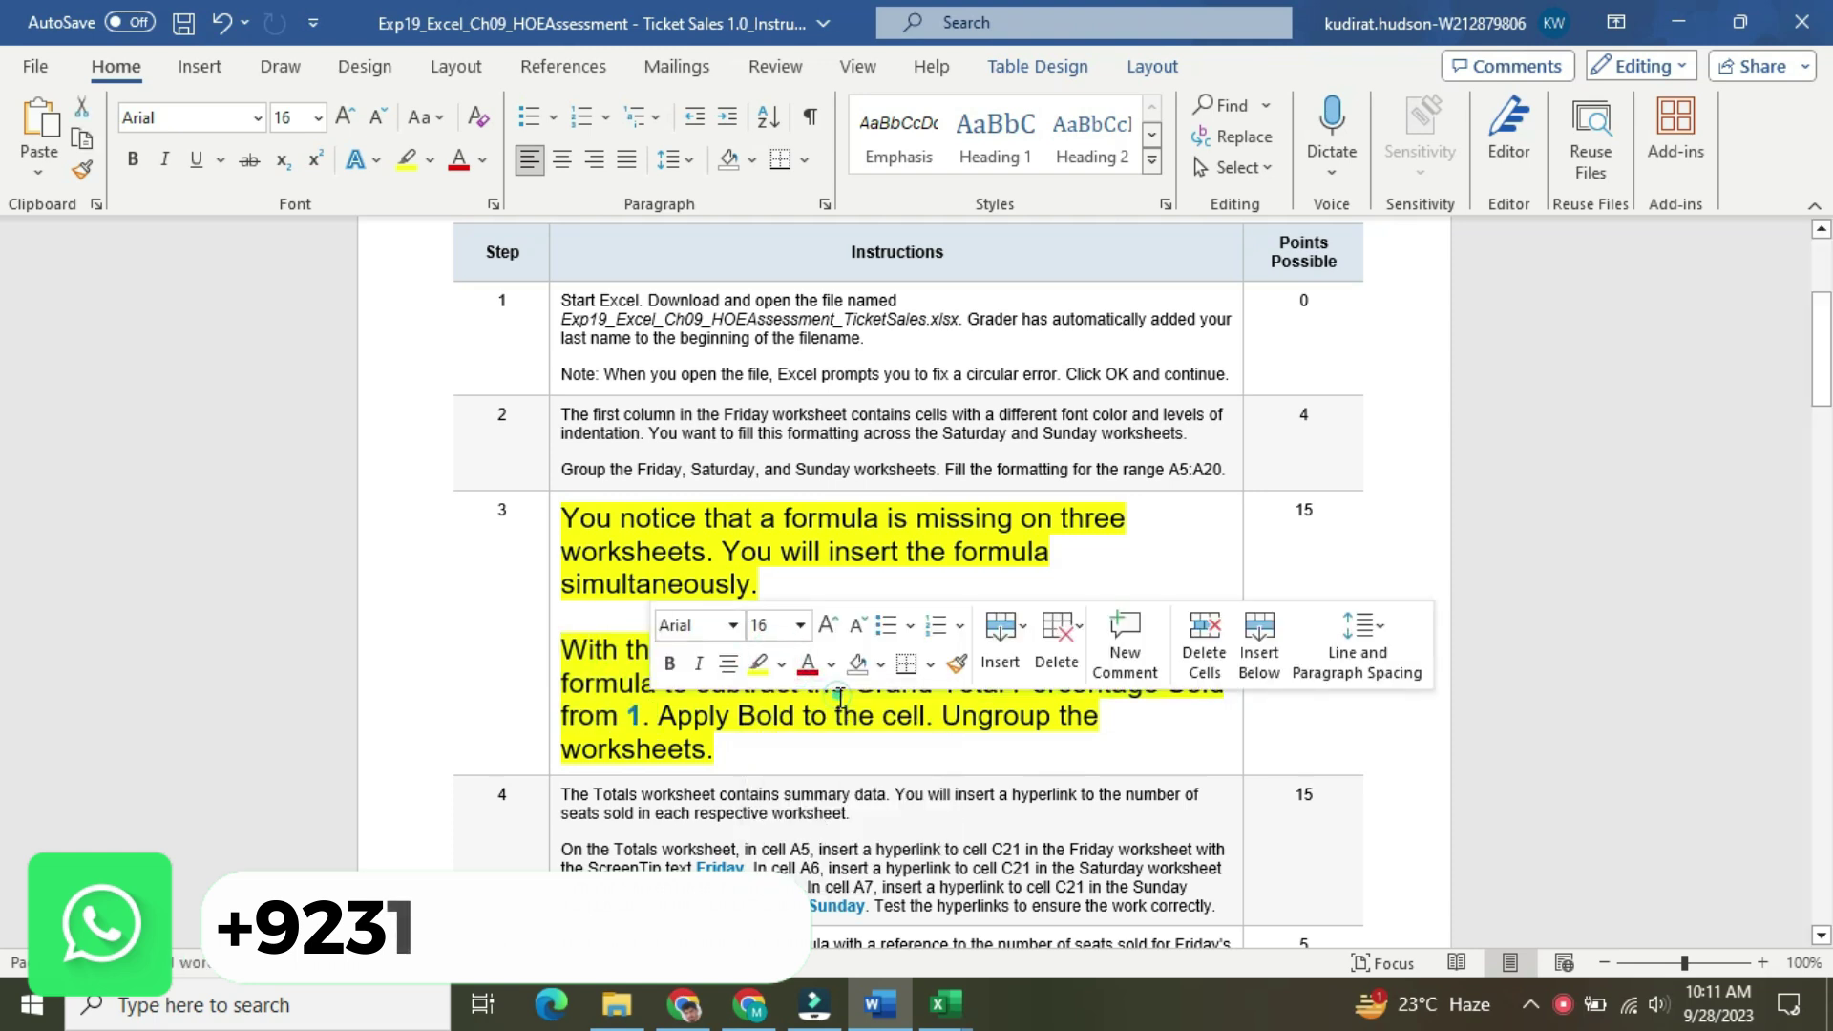
pyautogui.click(603, 649)
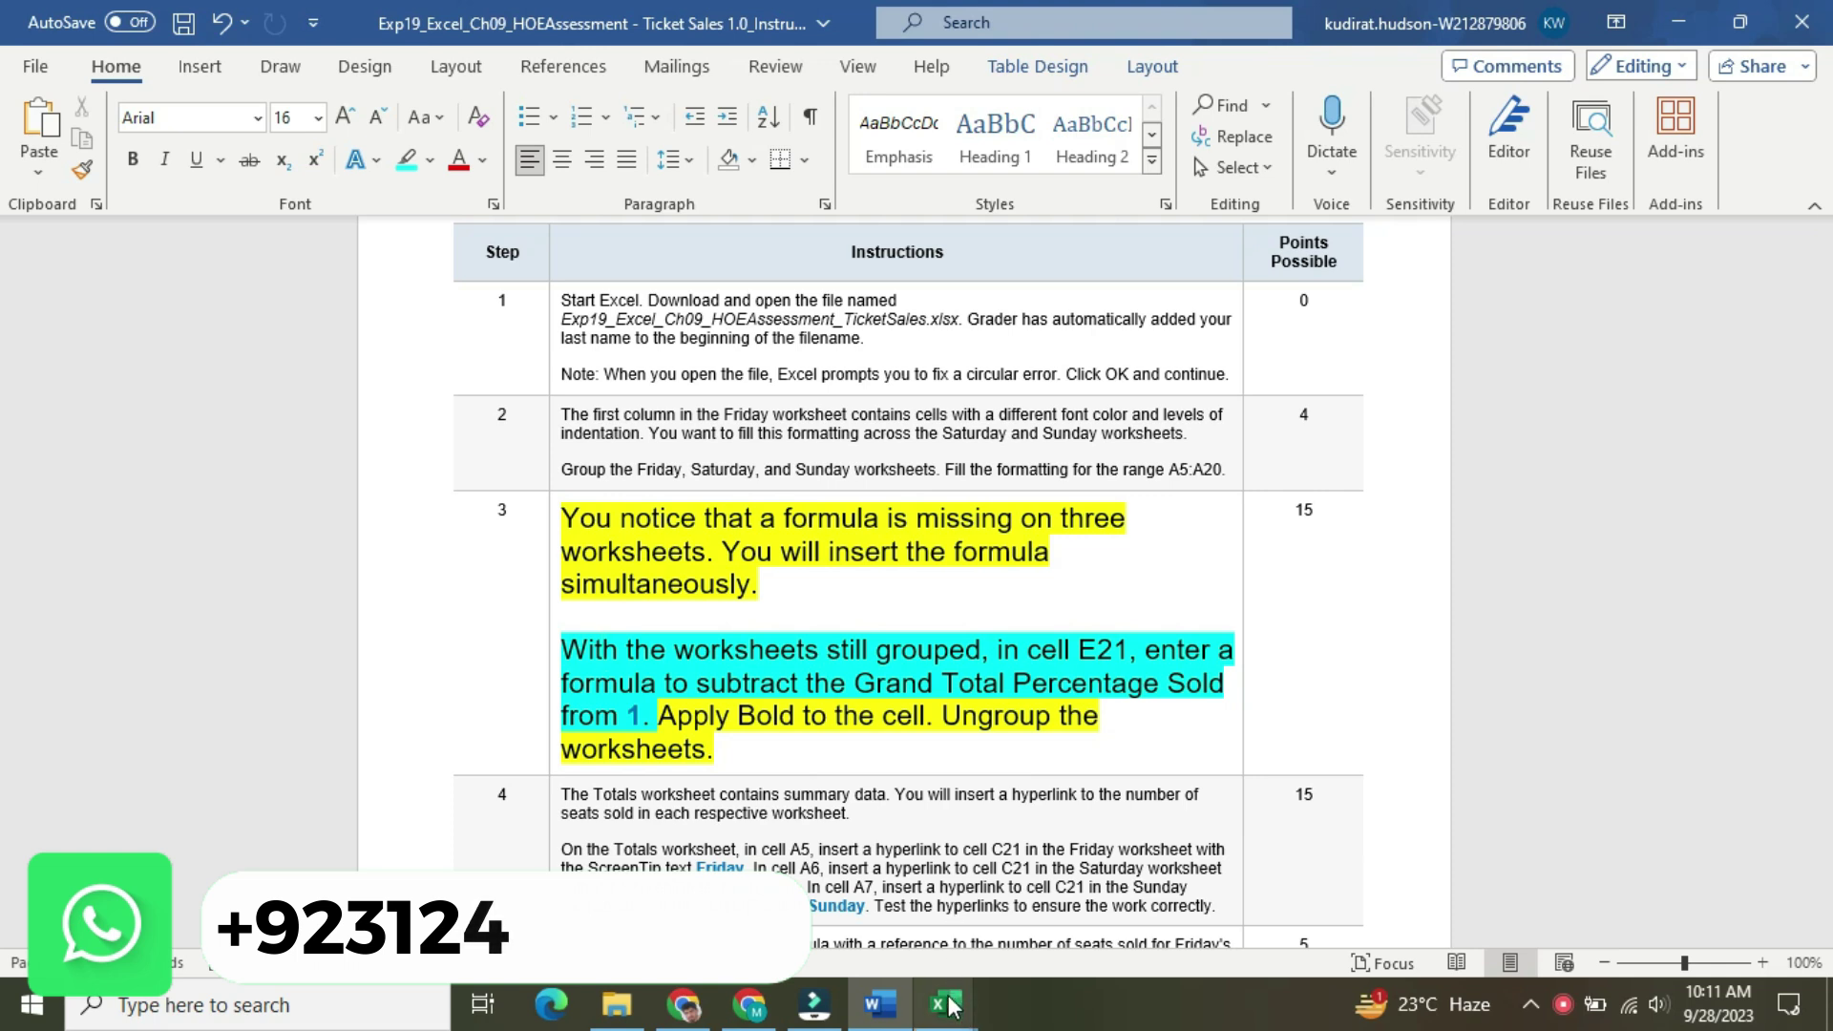
# Switch to the TicketSales workbook in Excel and enter the formula =1-D21 in cell E21 of the grouped worksheets
pyautogui.moveTo(946, 1005)
pyautogui.click(874, 884)
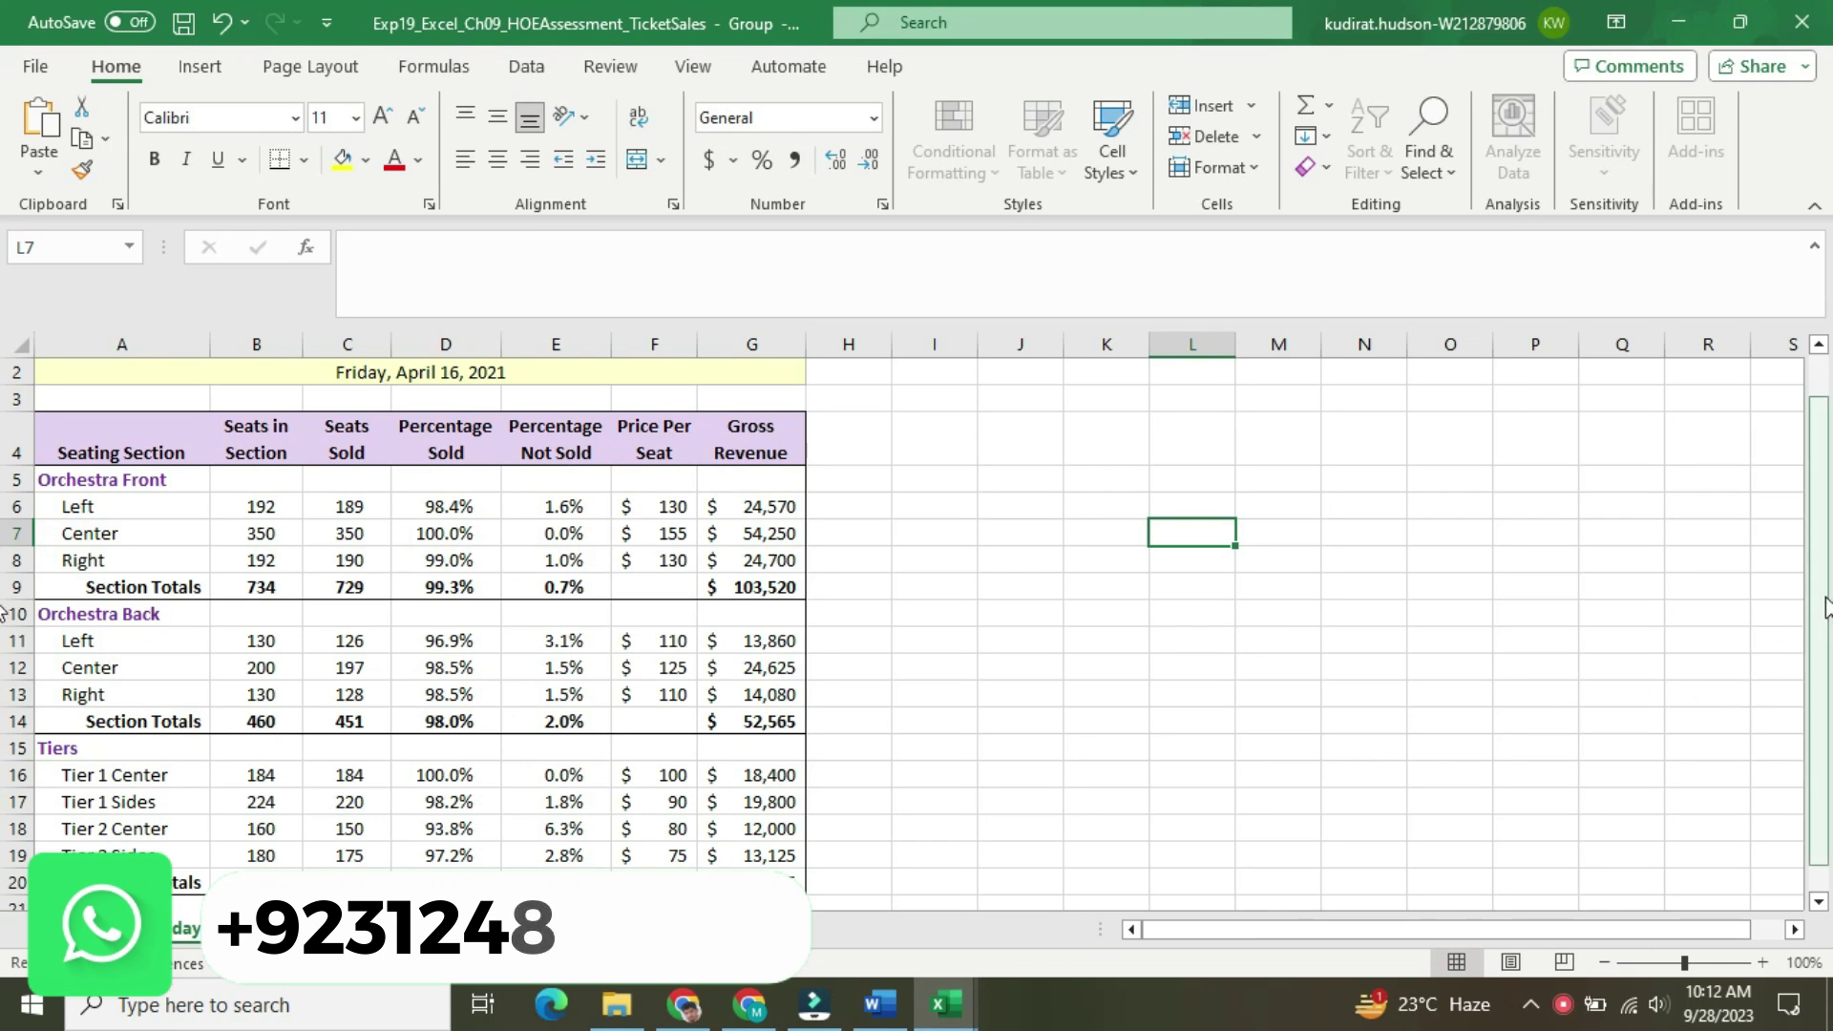
pyautogui.moveTo(1824, 608); pyautogui.dragTo(1824, 632)
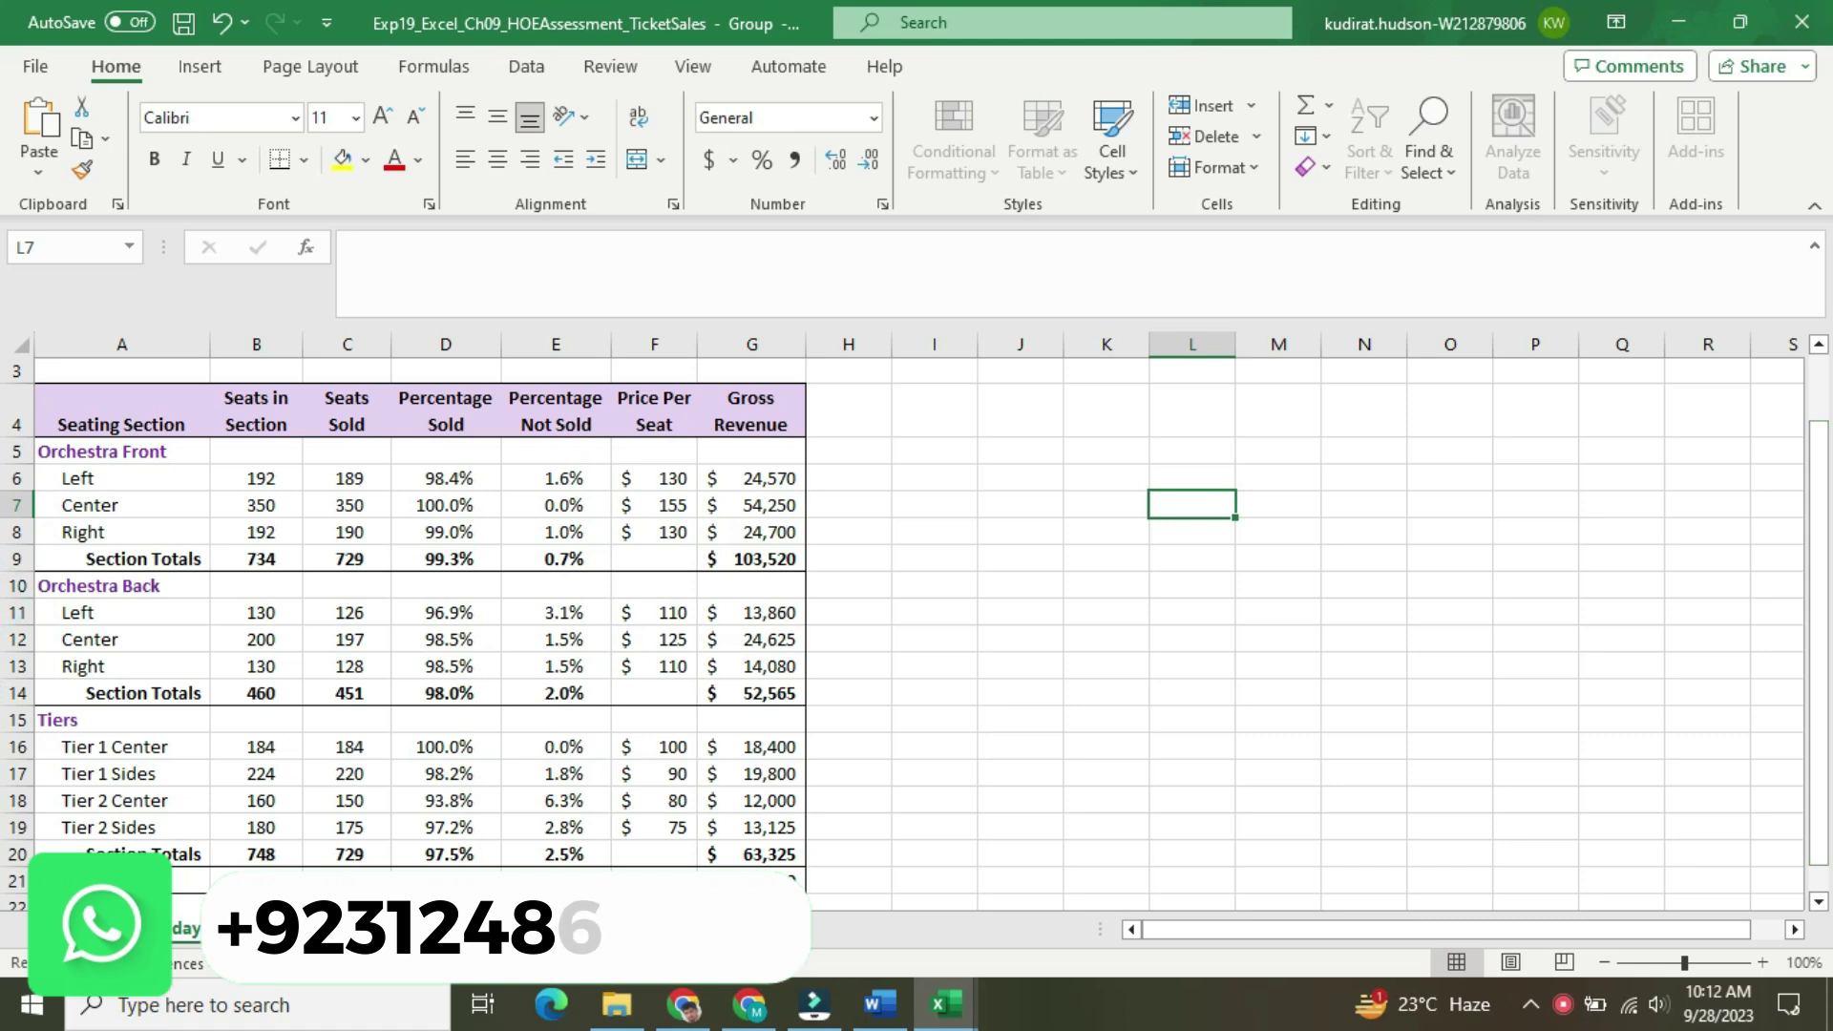
pyautogui.click(556, 880)
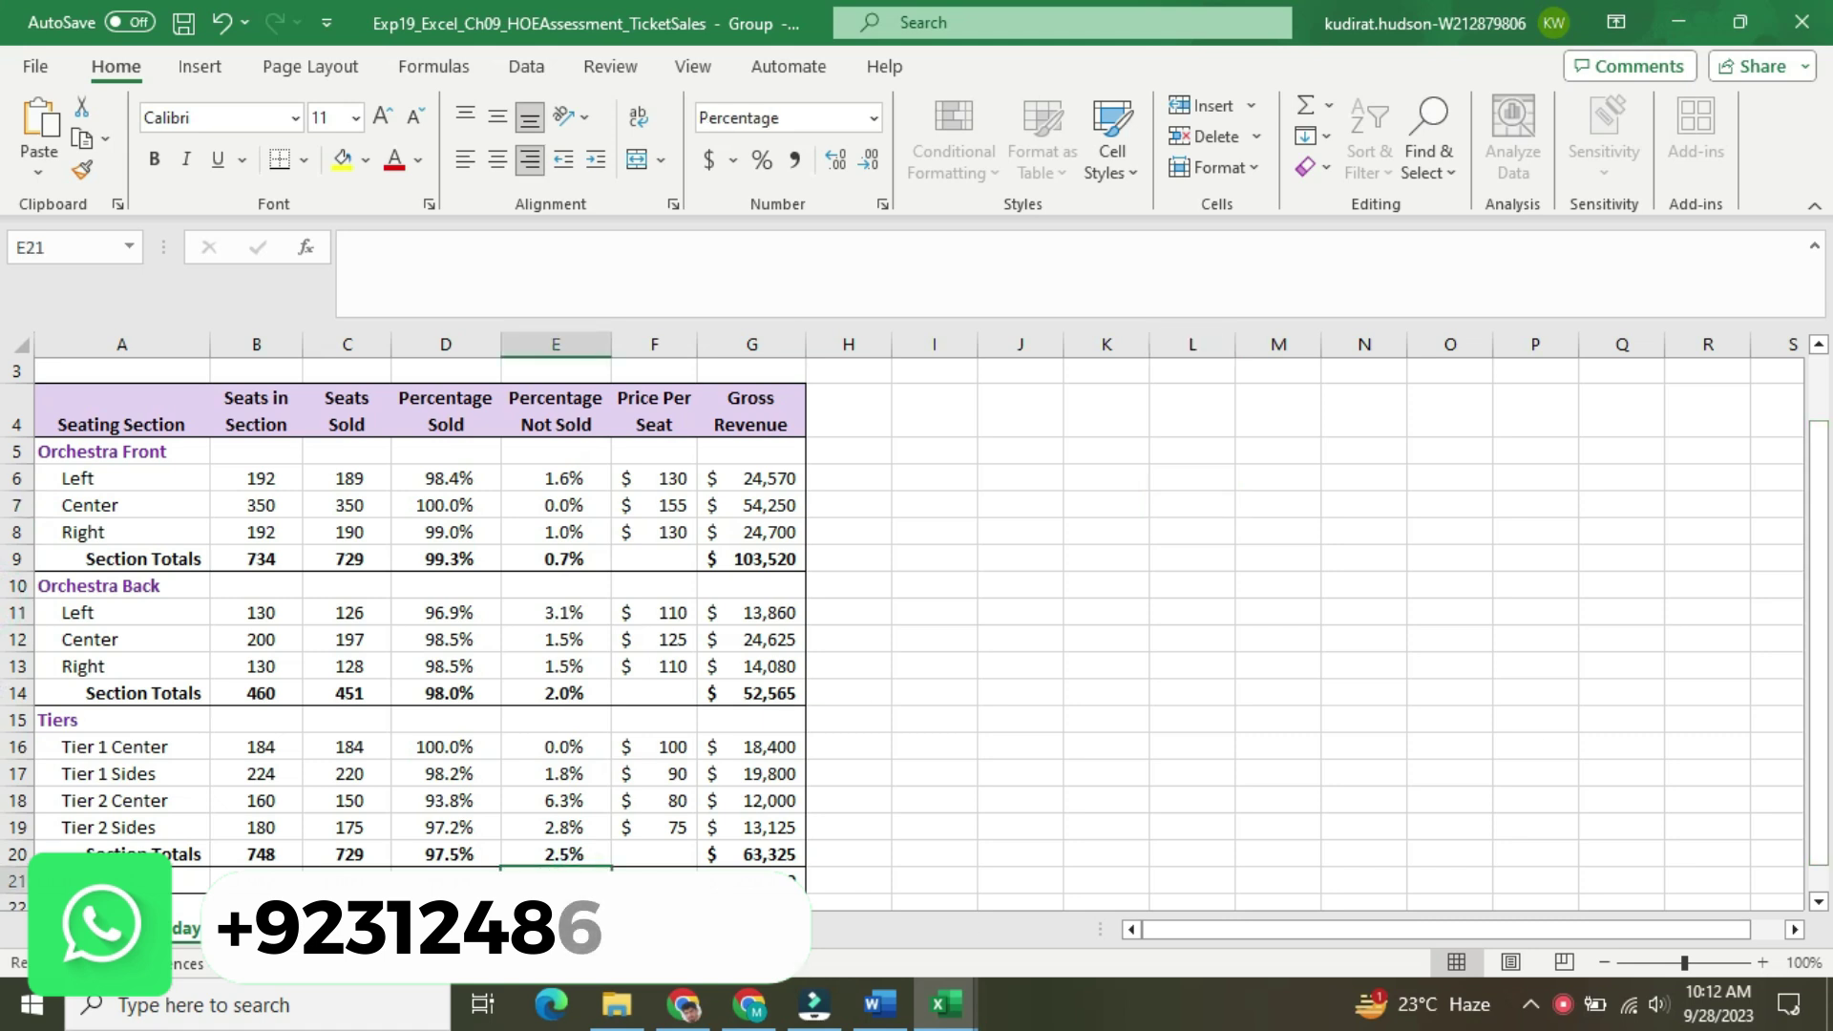
pyautogui.write('=1-')
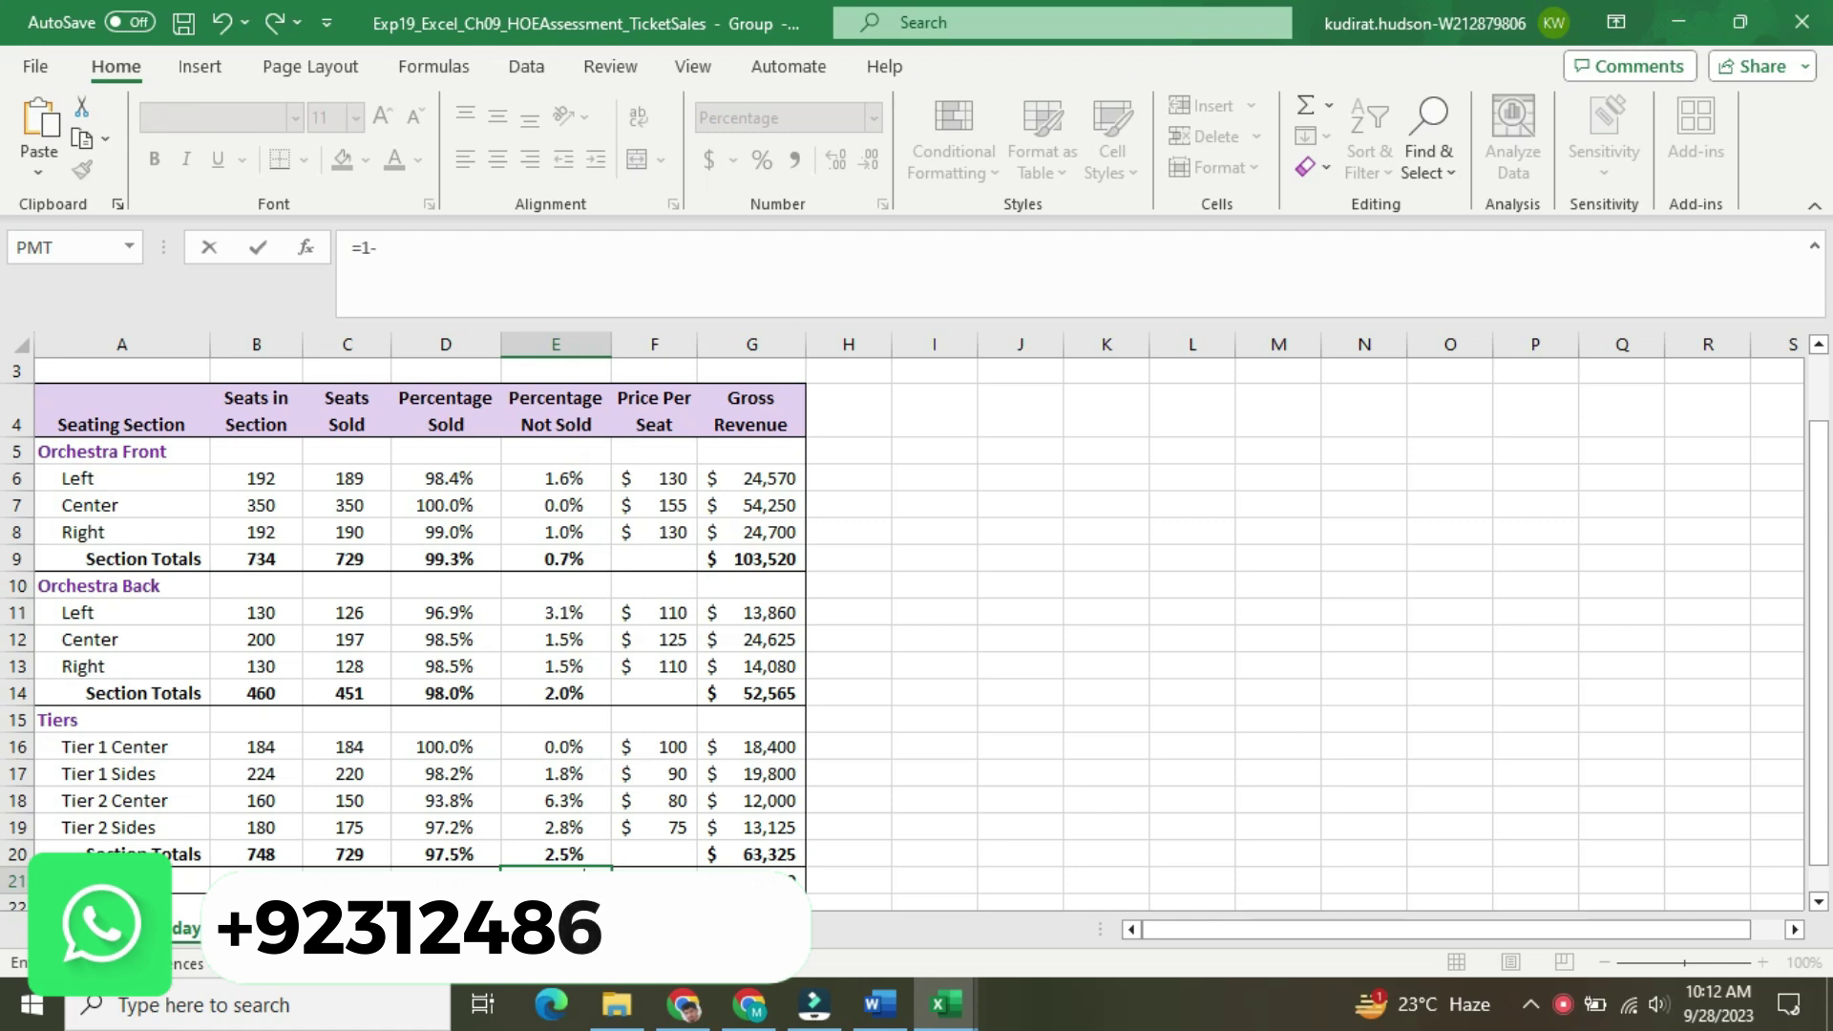
pyautogui.click(467, 871)
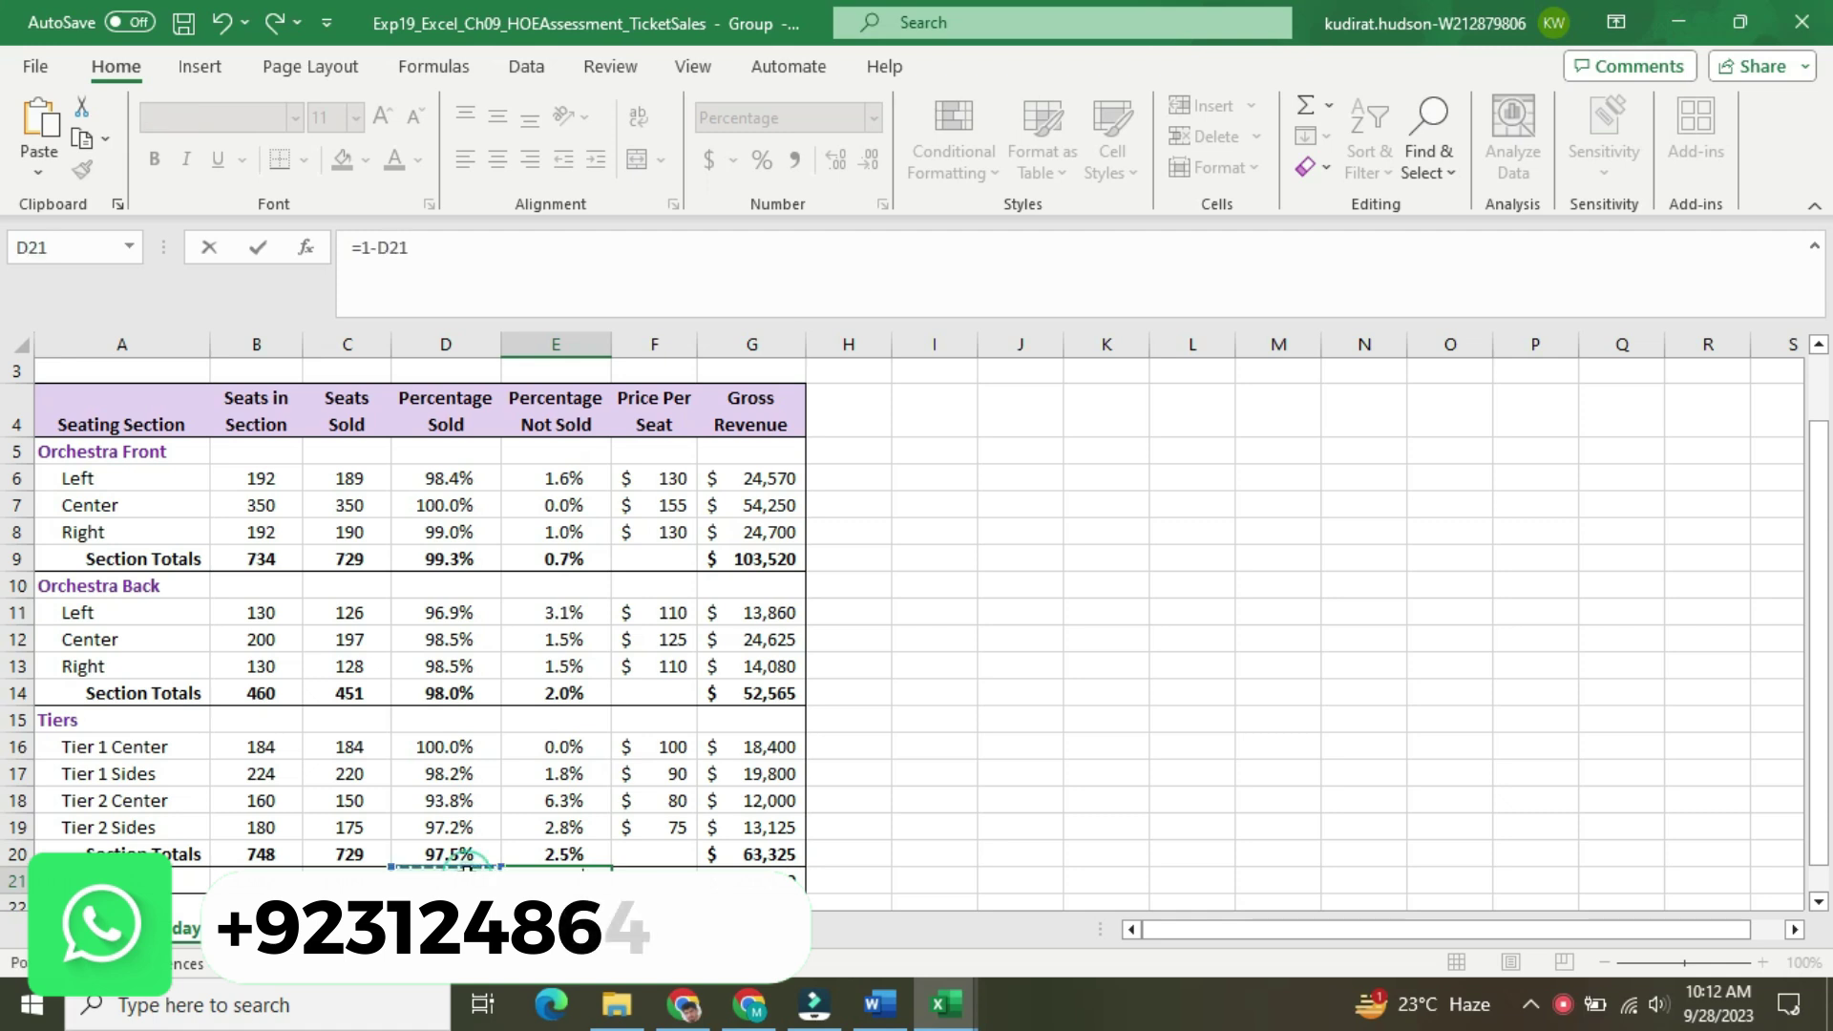
pyautogui.press('Return')
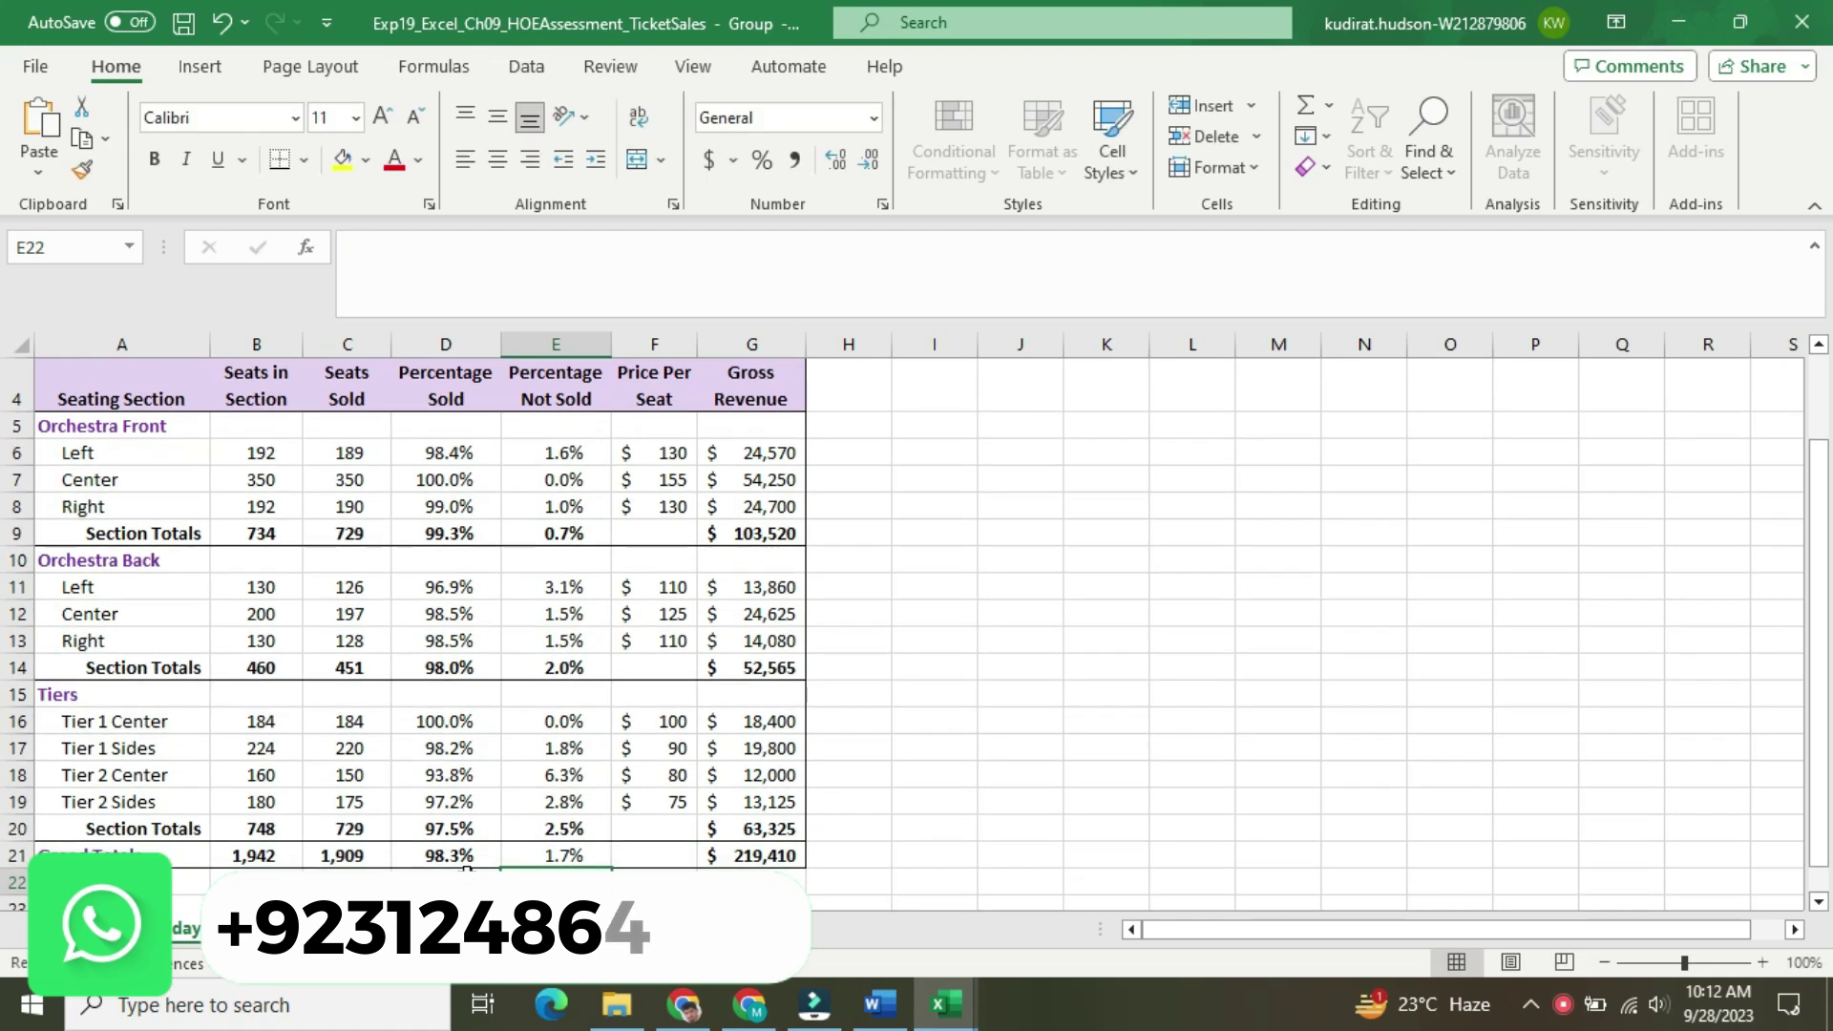
pyautogui.click(547, 851)
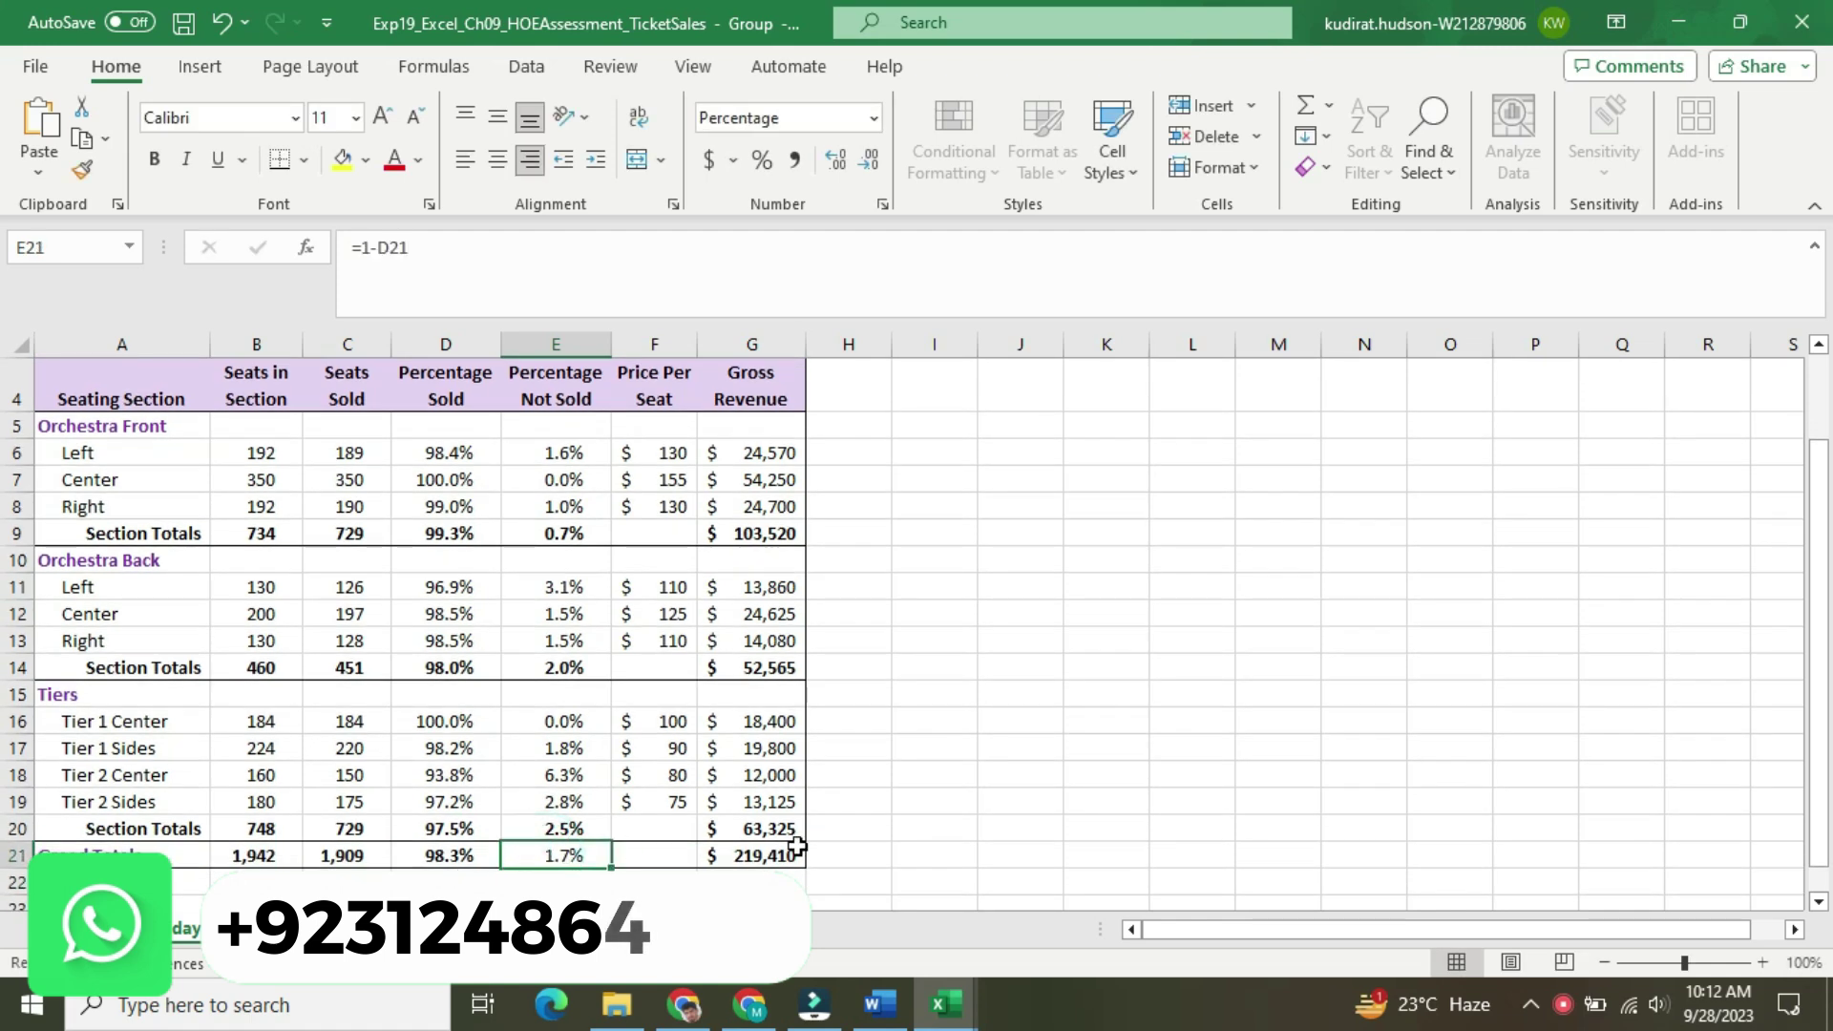
# In the Word instructions, highlight the step 3 sentences on applying Bold and ungrouping in turquoise, and return to the TicketSales workbook in Excel
pyautogui.click(879, 1003)
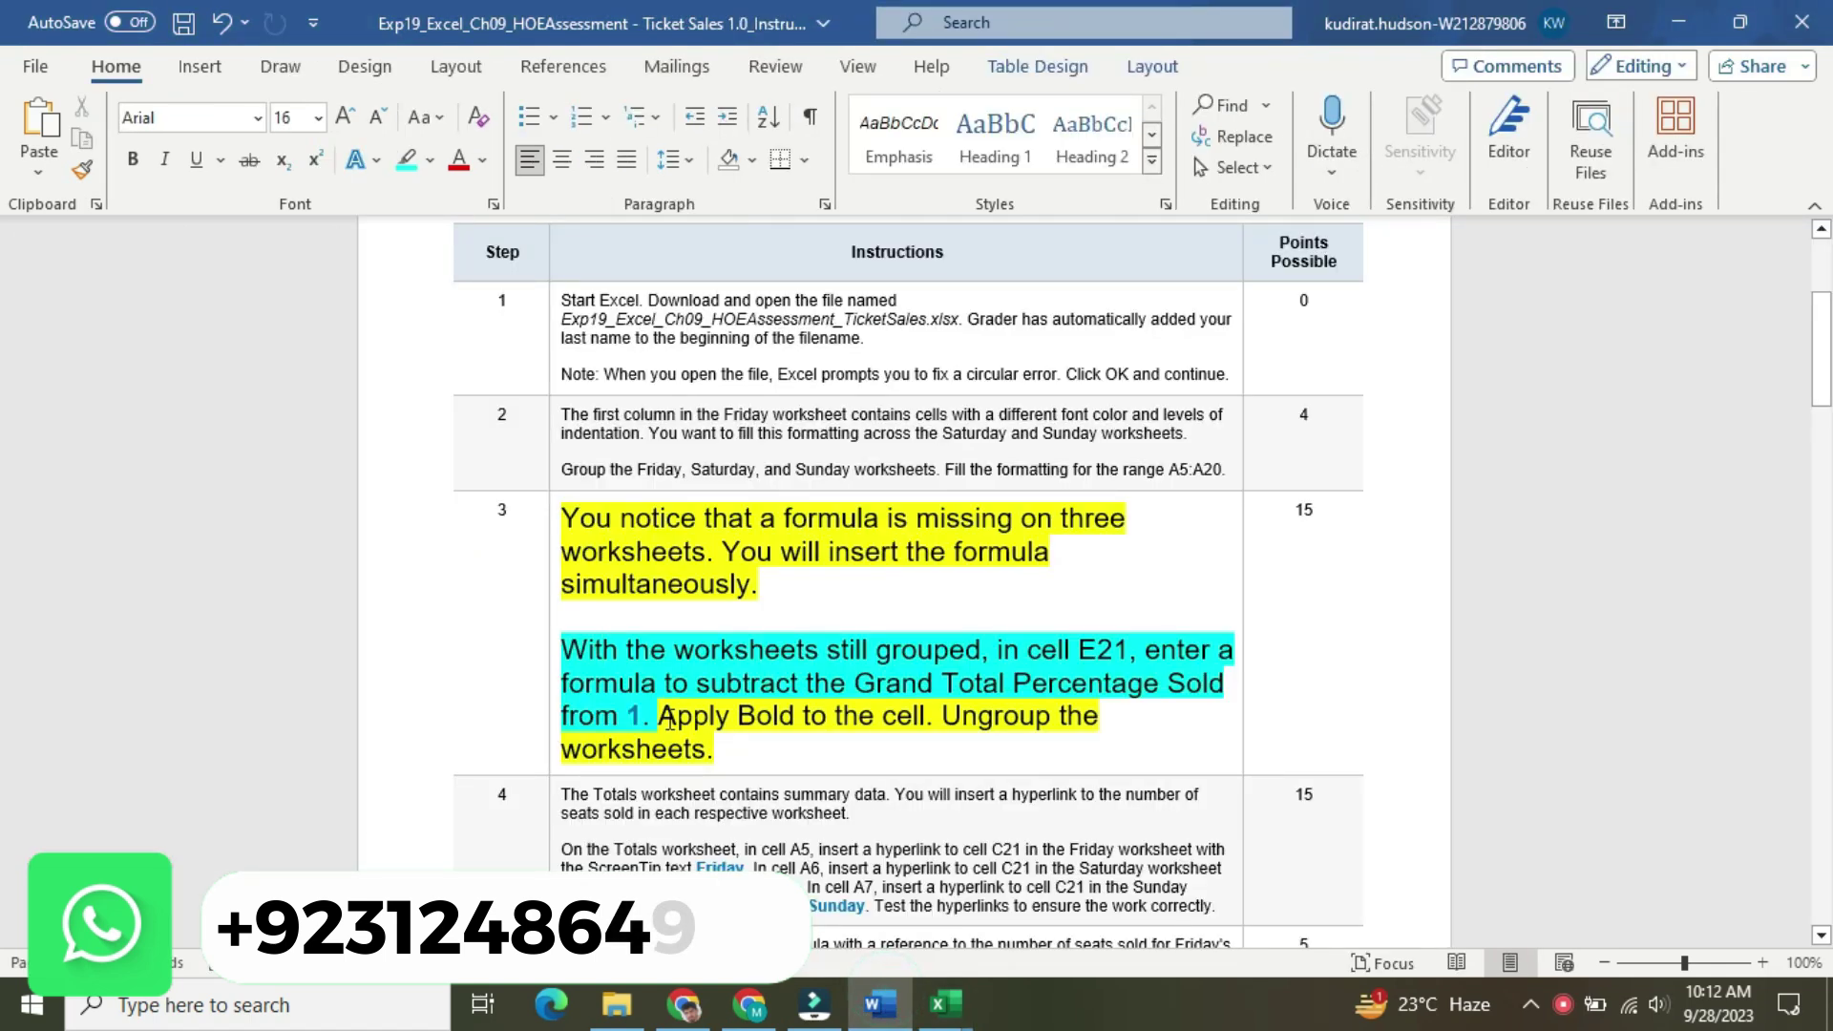
pyautogui.moveTo(671, 721); pyautogui.dragTo(721, 749)
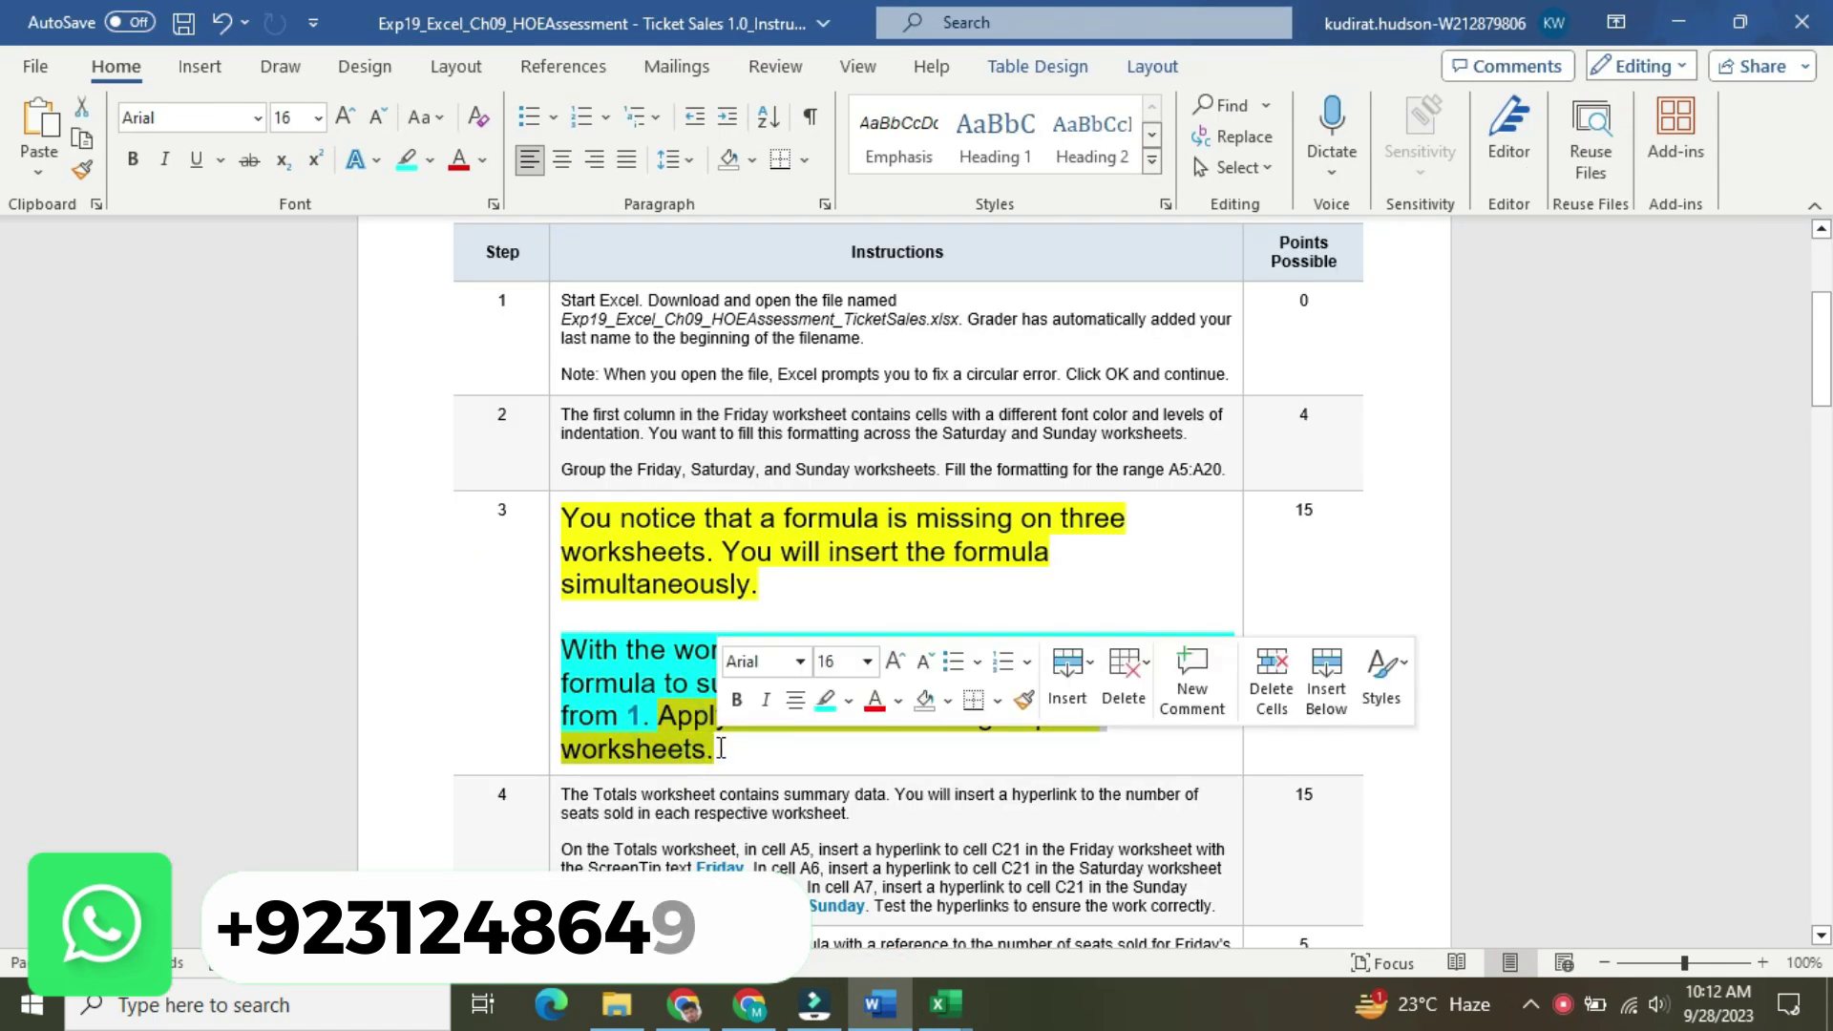
pyautogui.click(823, 700)
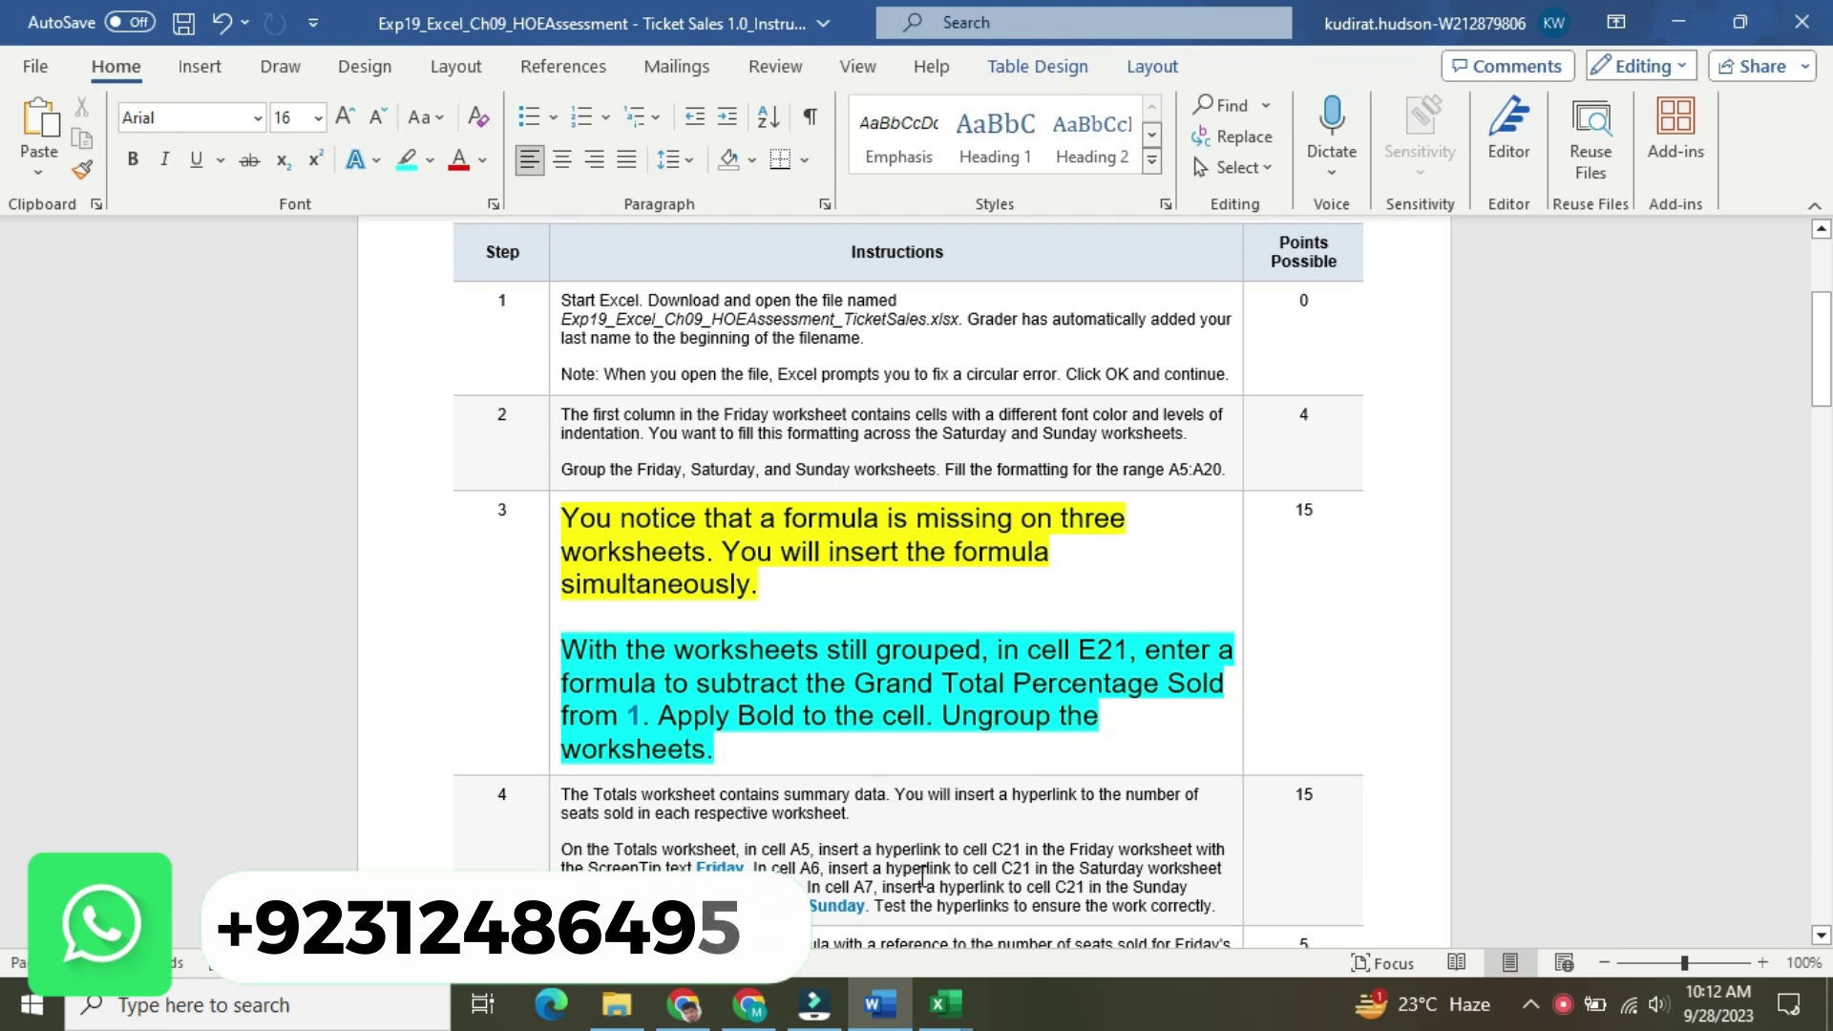
pyautogui.moveTo(934, 966)
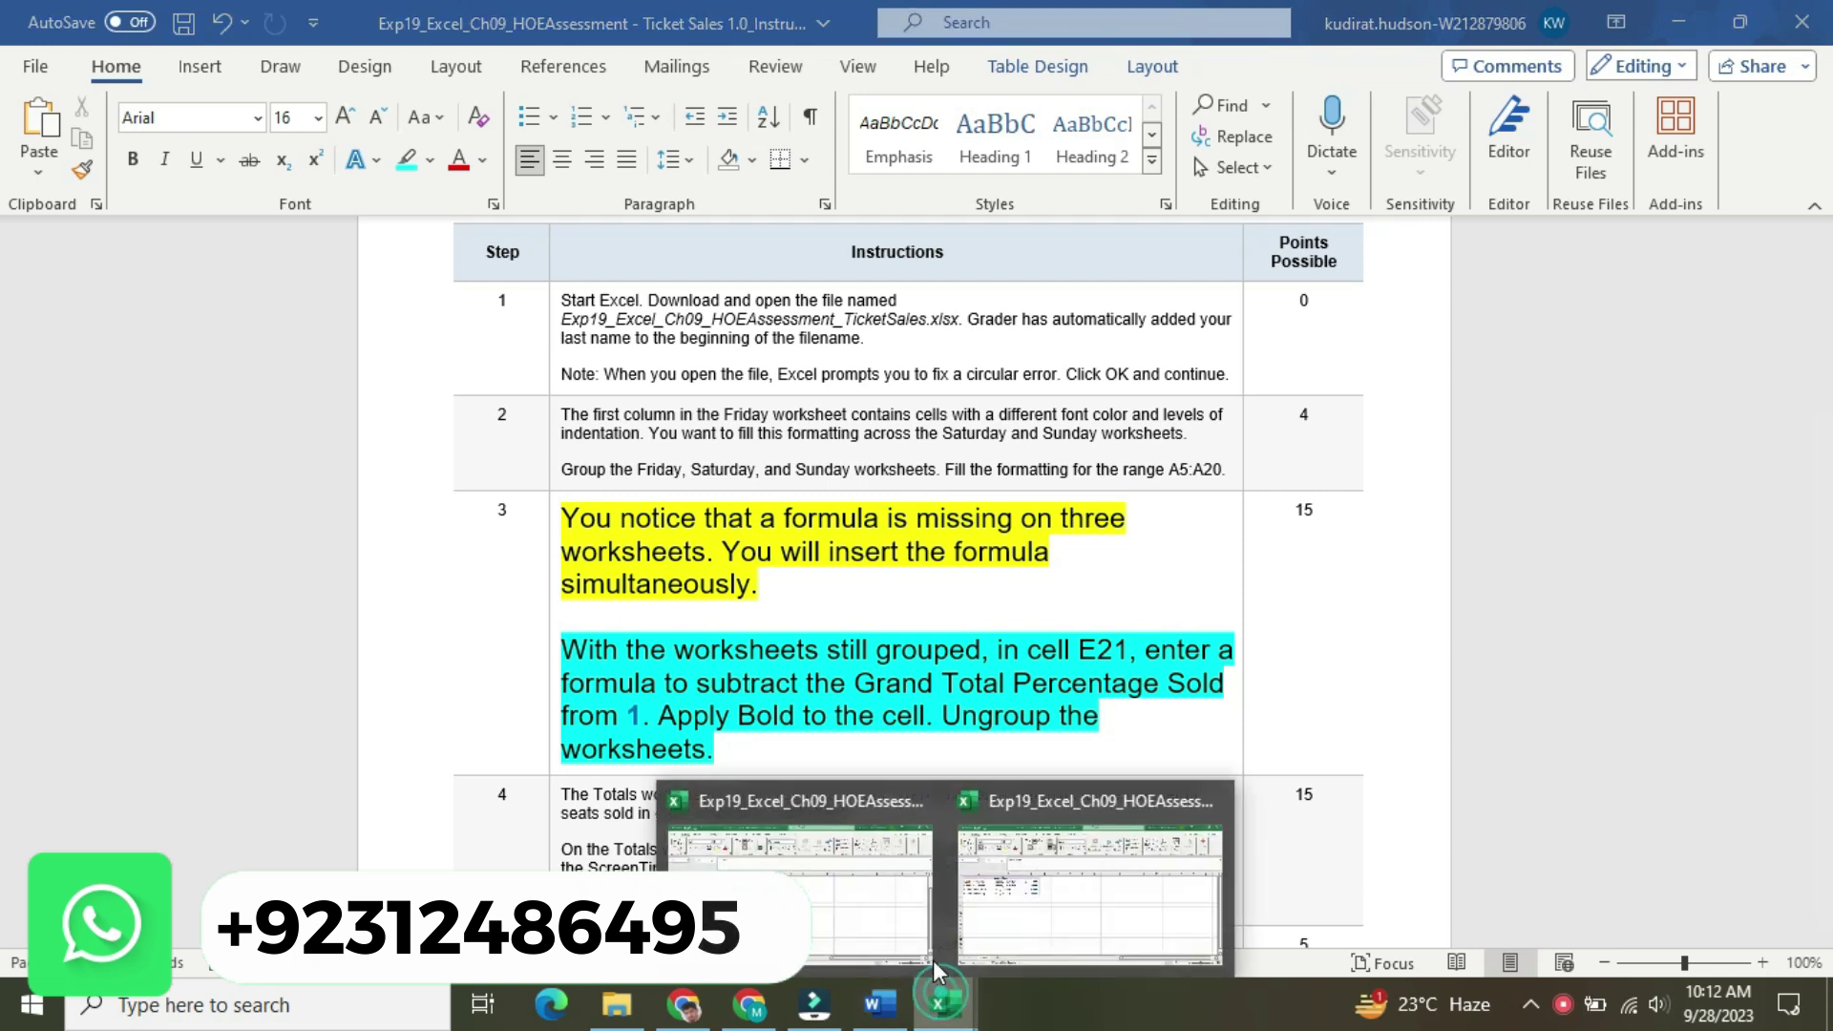
pyautogui.click(850, 898)
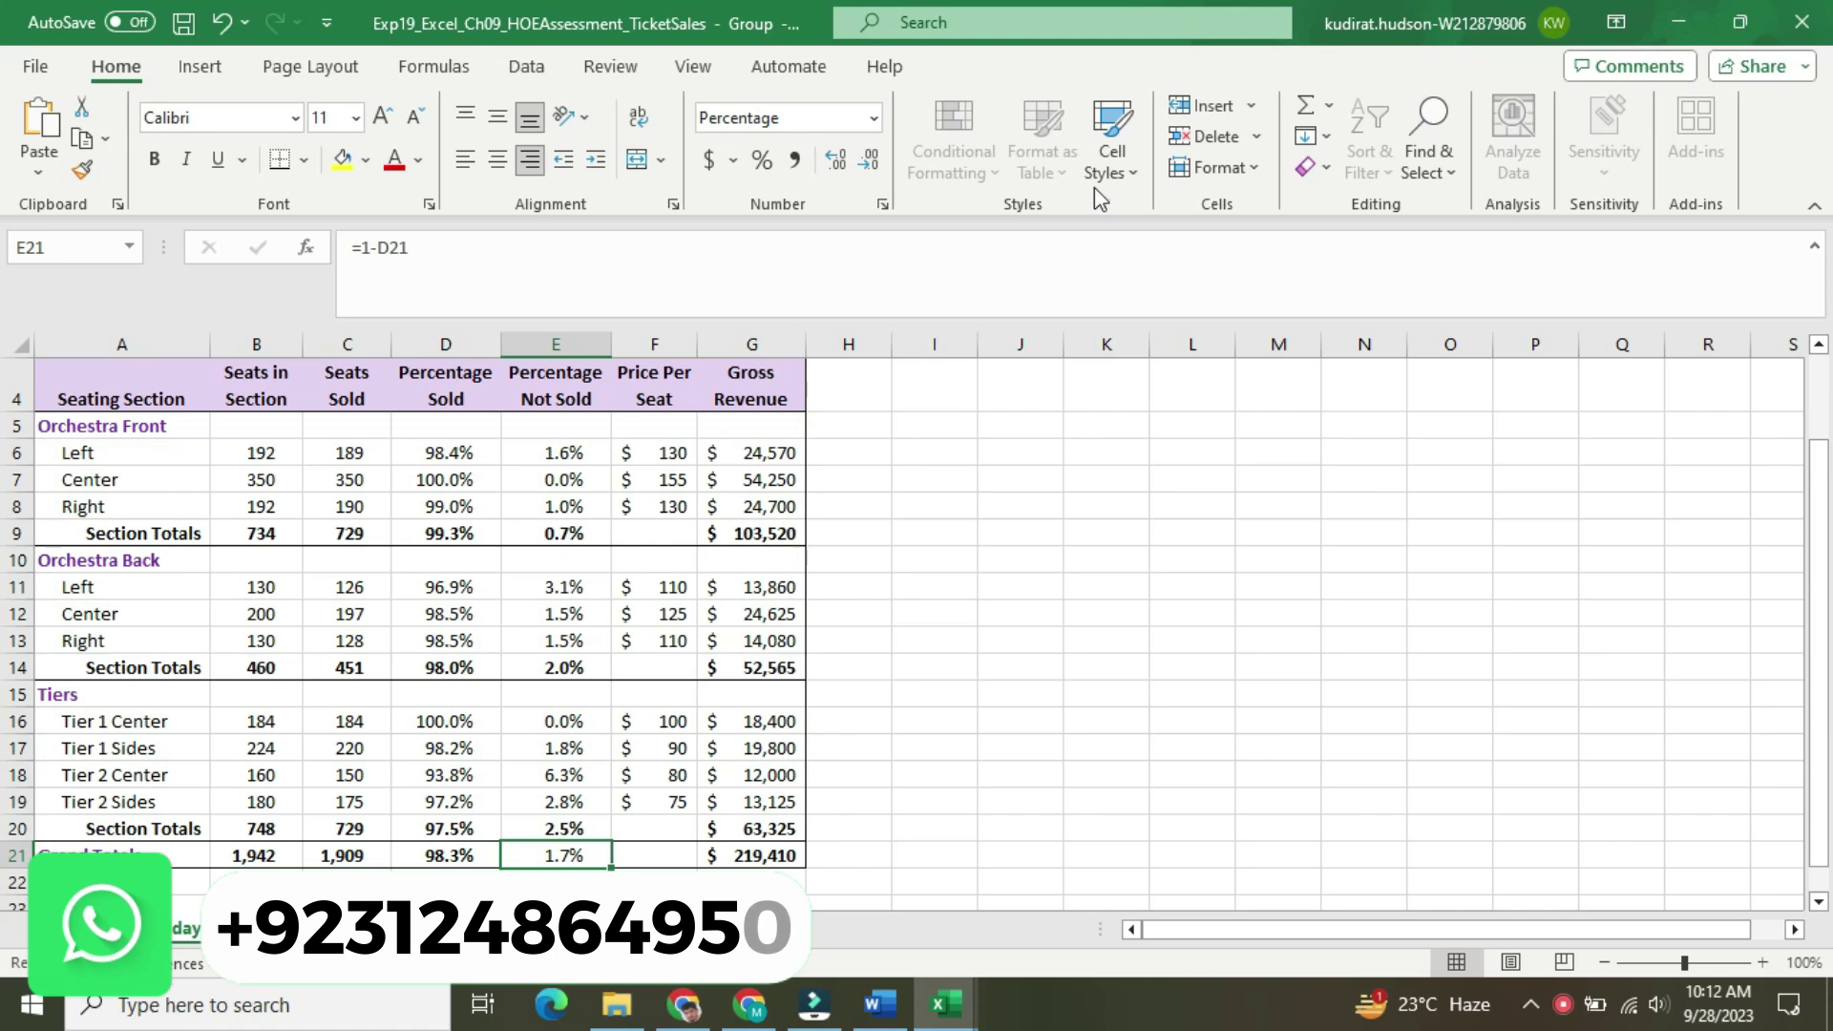
pyautogui.click(1098, 155)
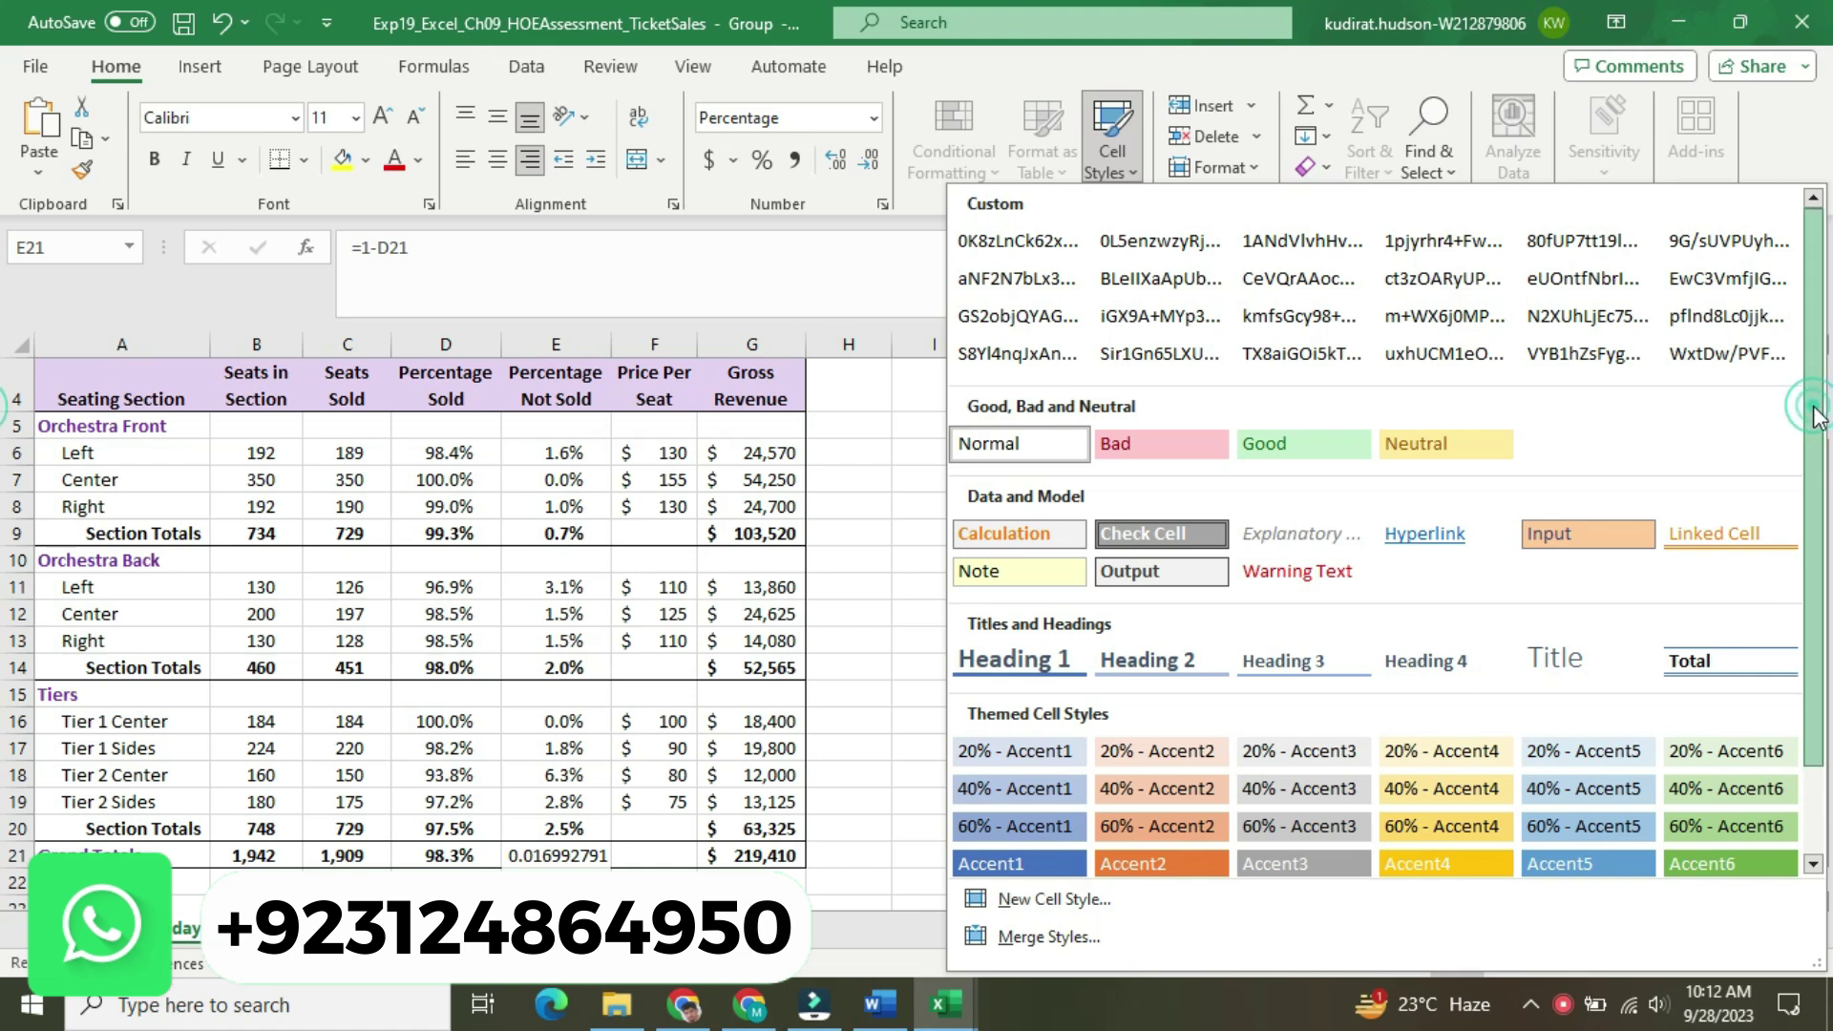
pyautogui.scroll(-2, 1817, 418)
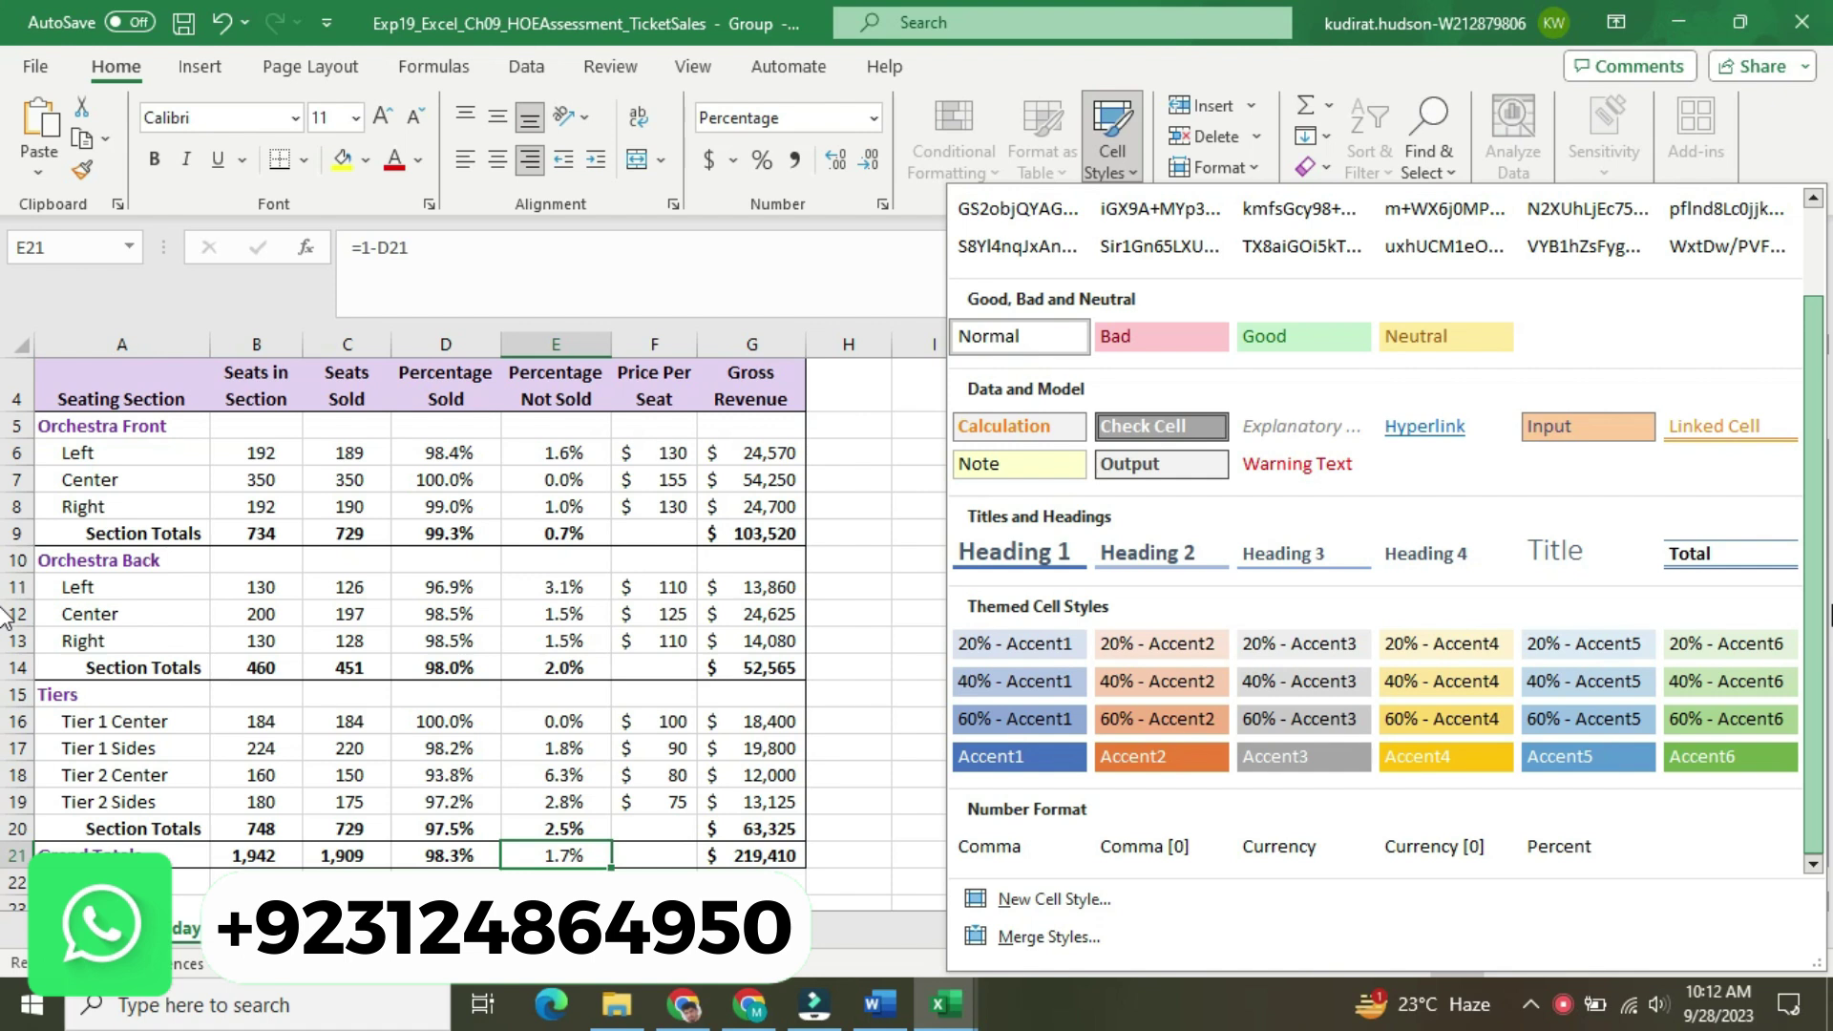
pyautogui.scroll(2, 1468, 520)
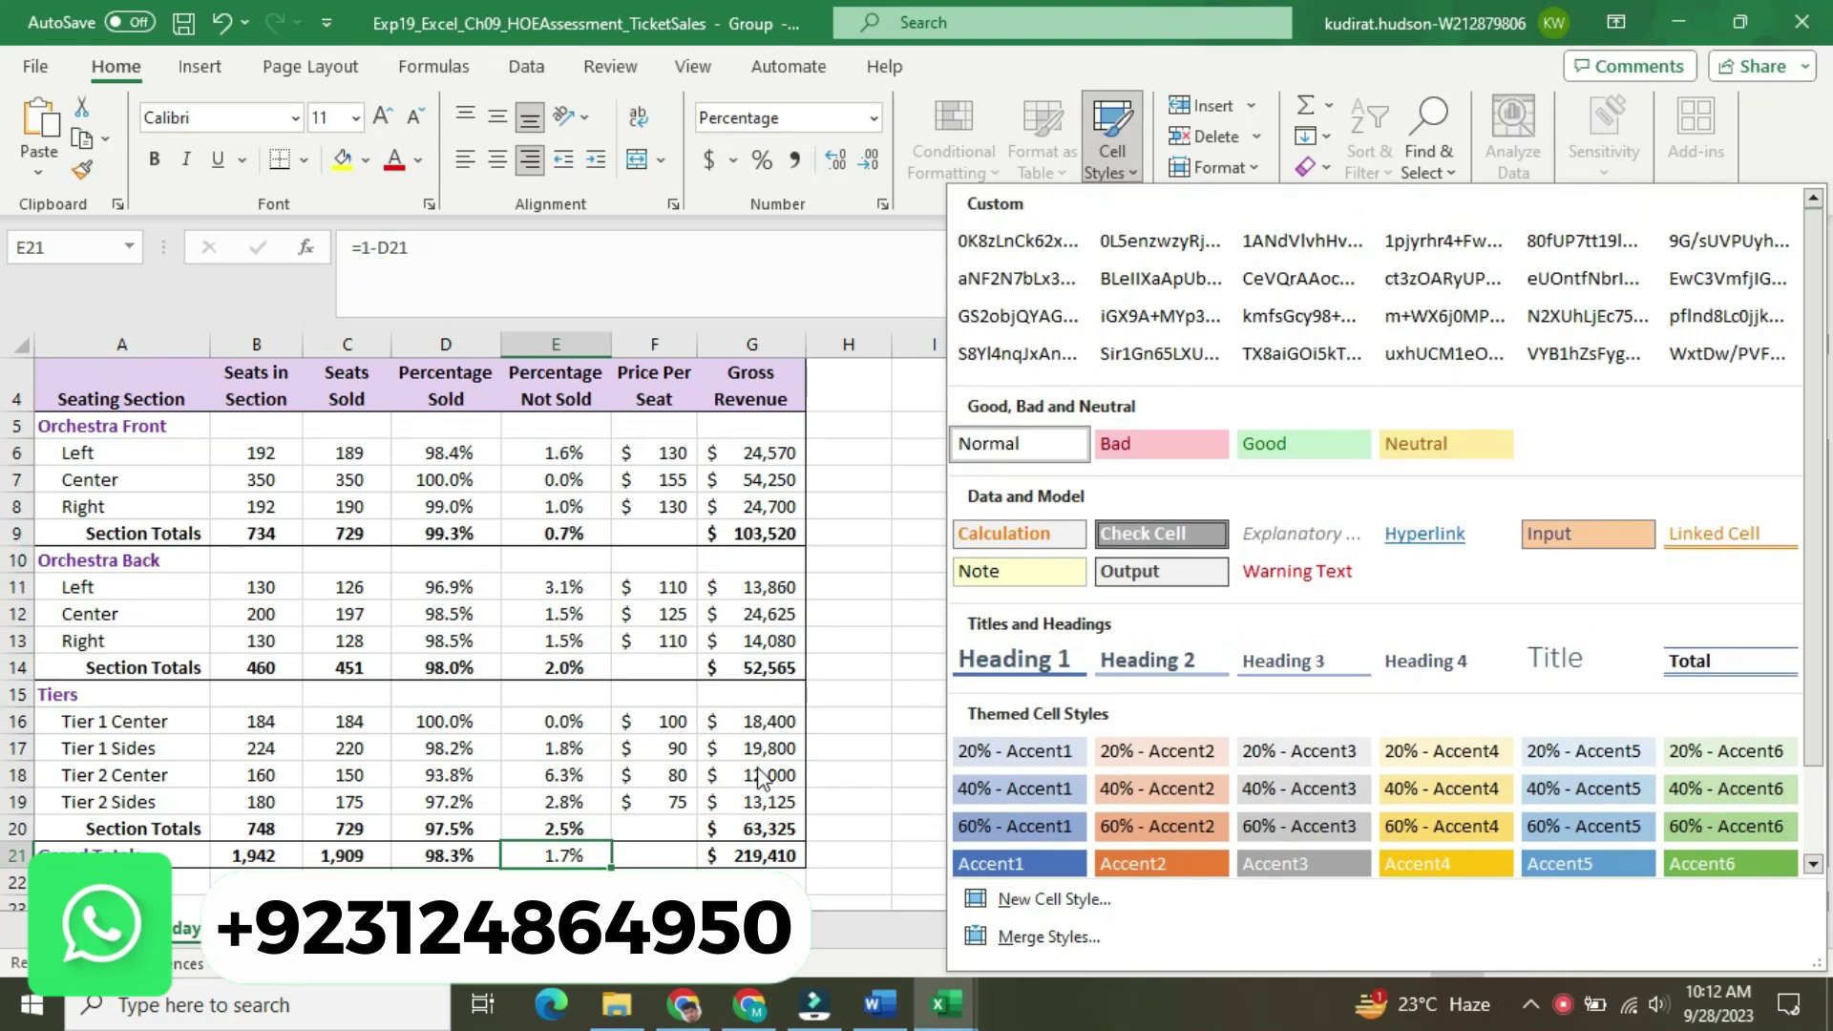
# Apply Bold to cell E21 in the grouped worksheets
pyautogui.click(575, 859)
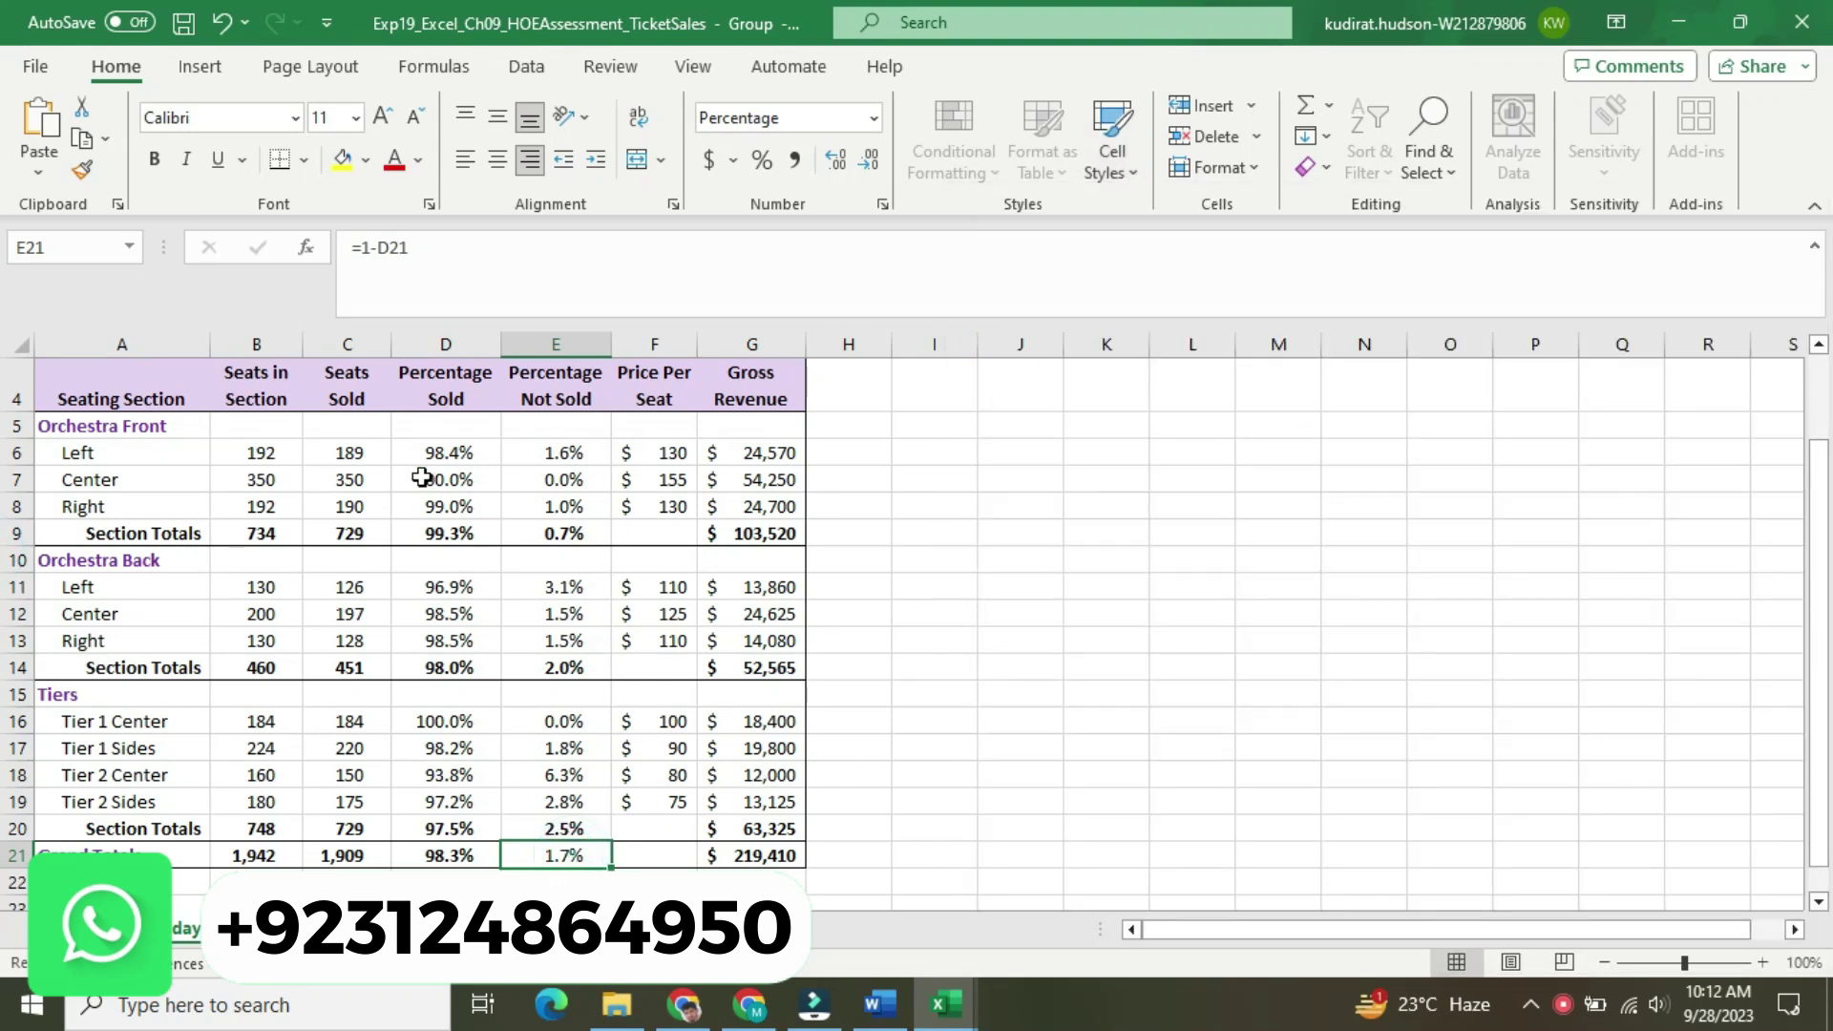
pyautogui.click(153, 158)
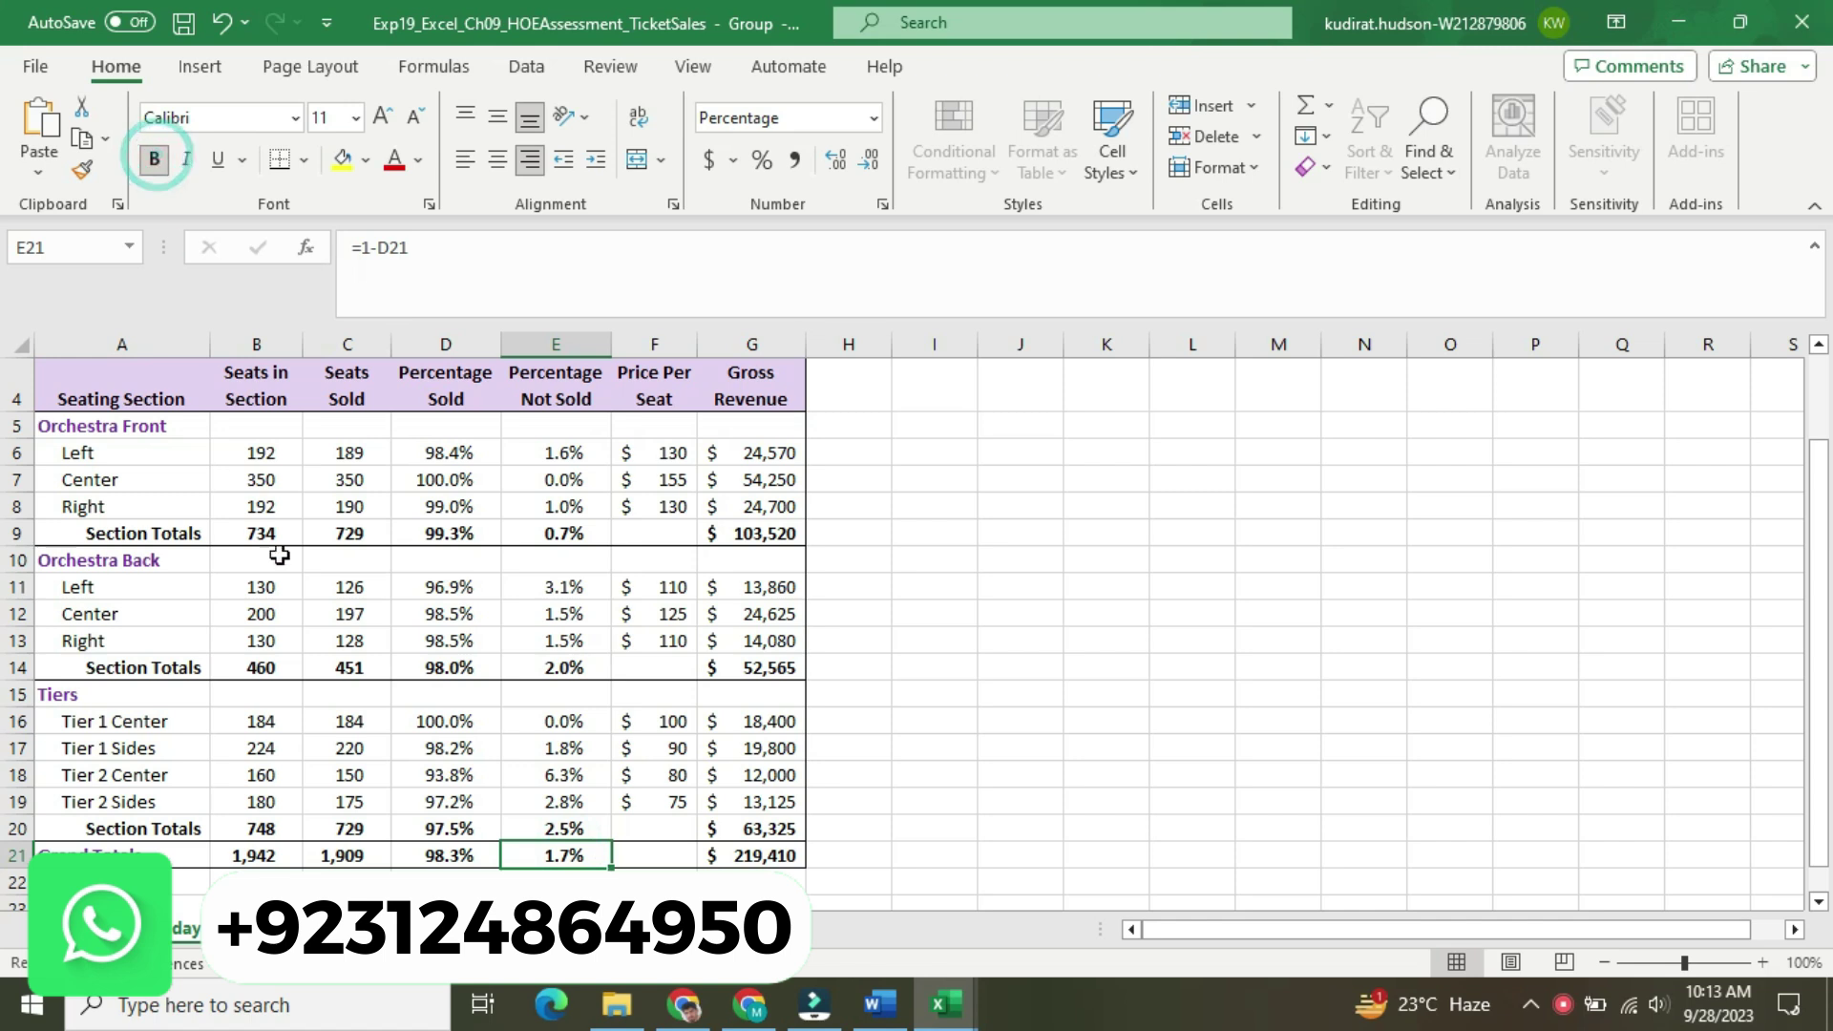
# Check the step 3 instructions in Word, and ungroup the Friday, Saturday and Sunday worksheets in the TicketSales workbook in Excel
pyautogui.click(447, 850)
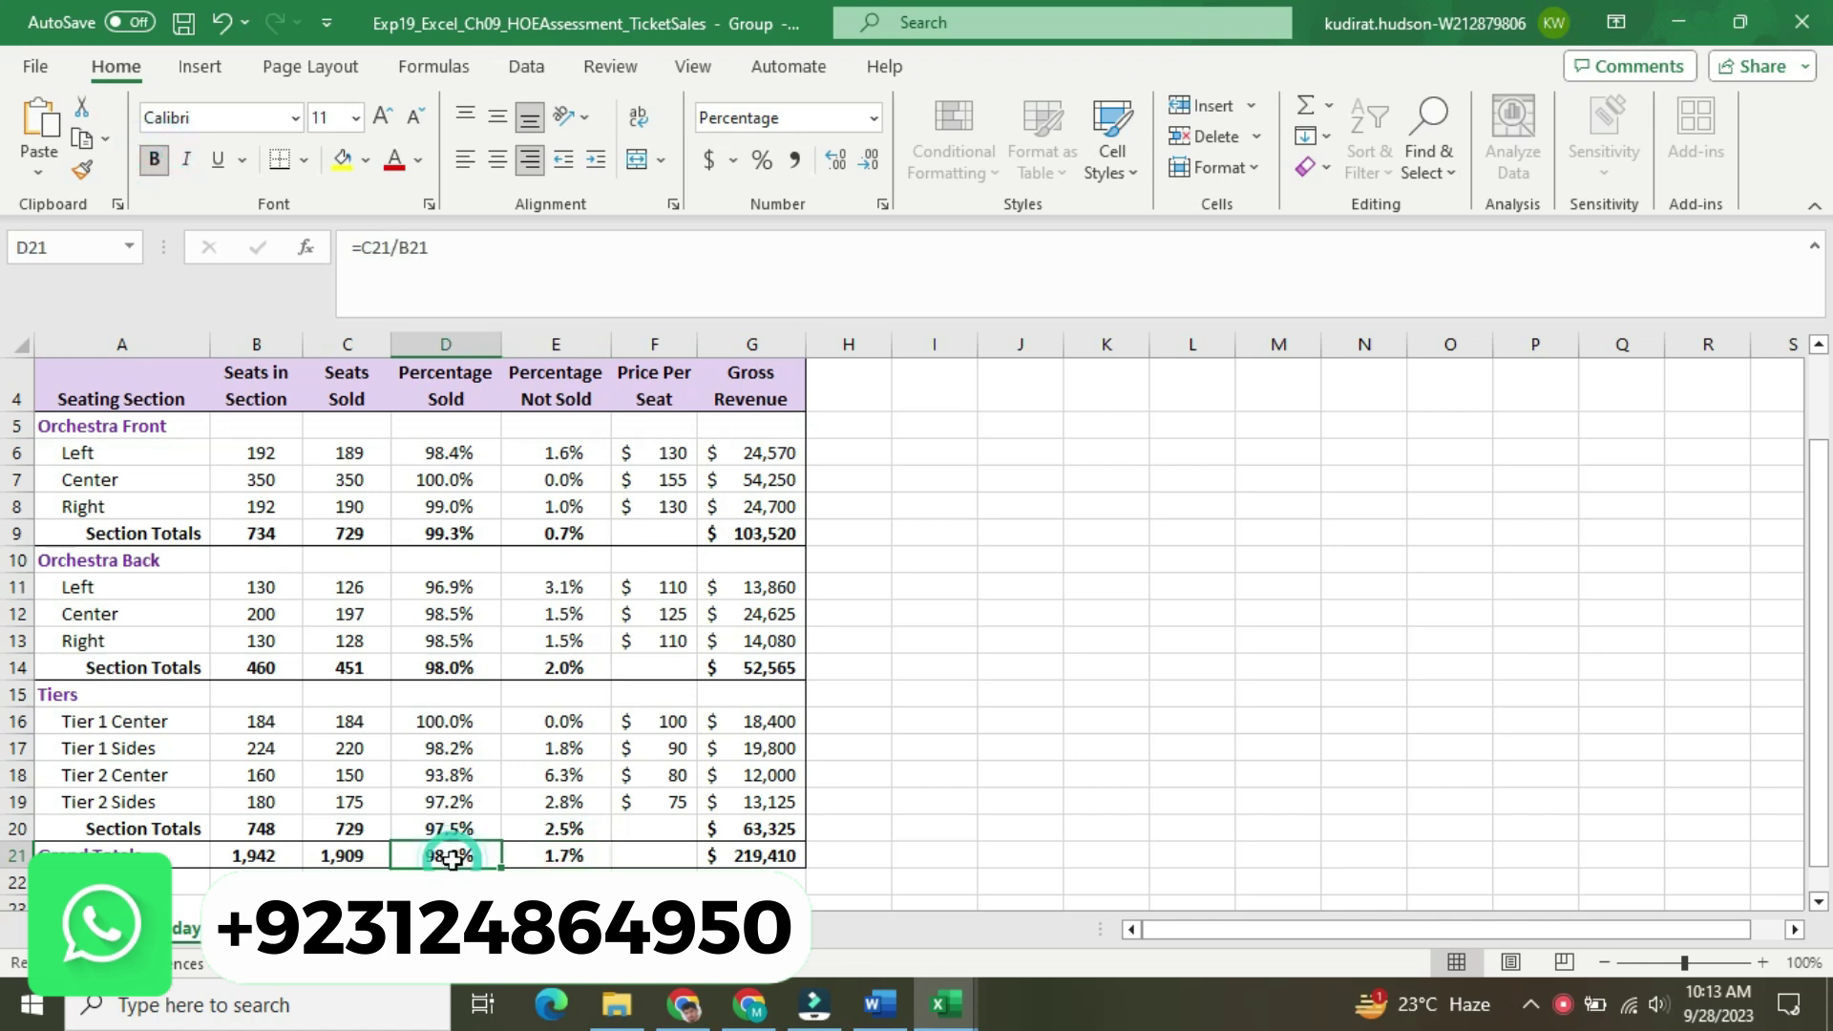
pyautogui.click(530, 858)
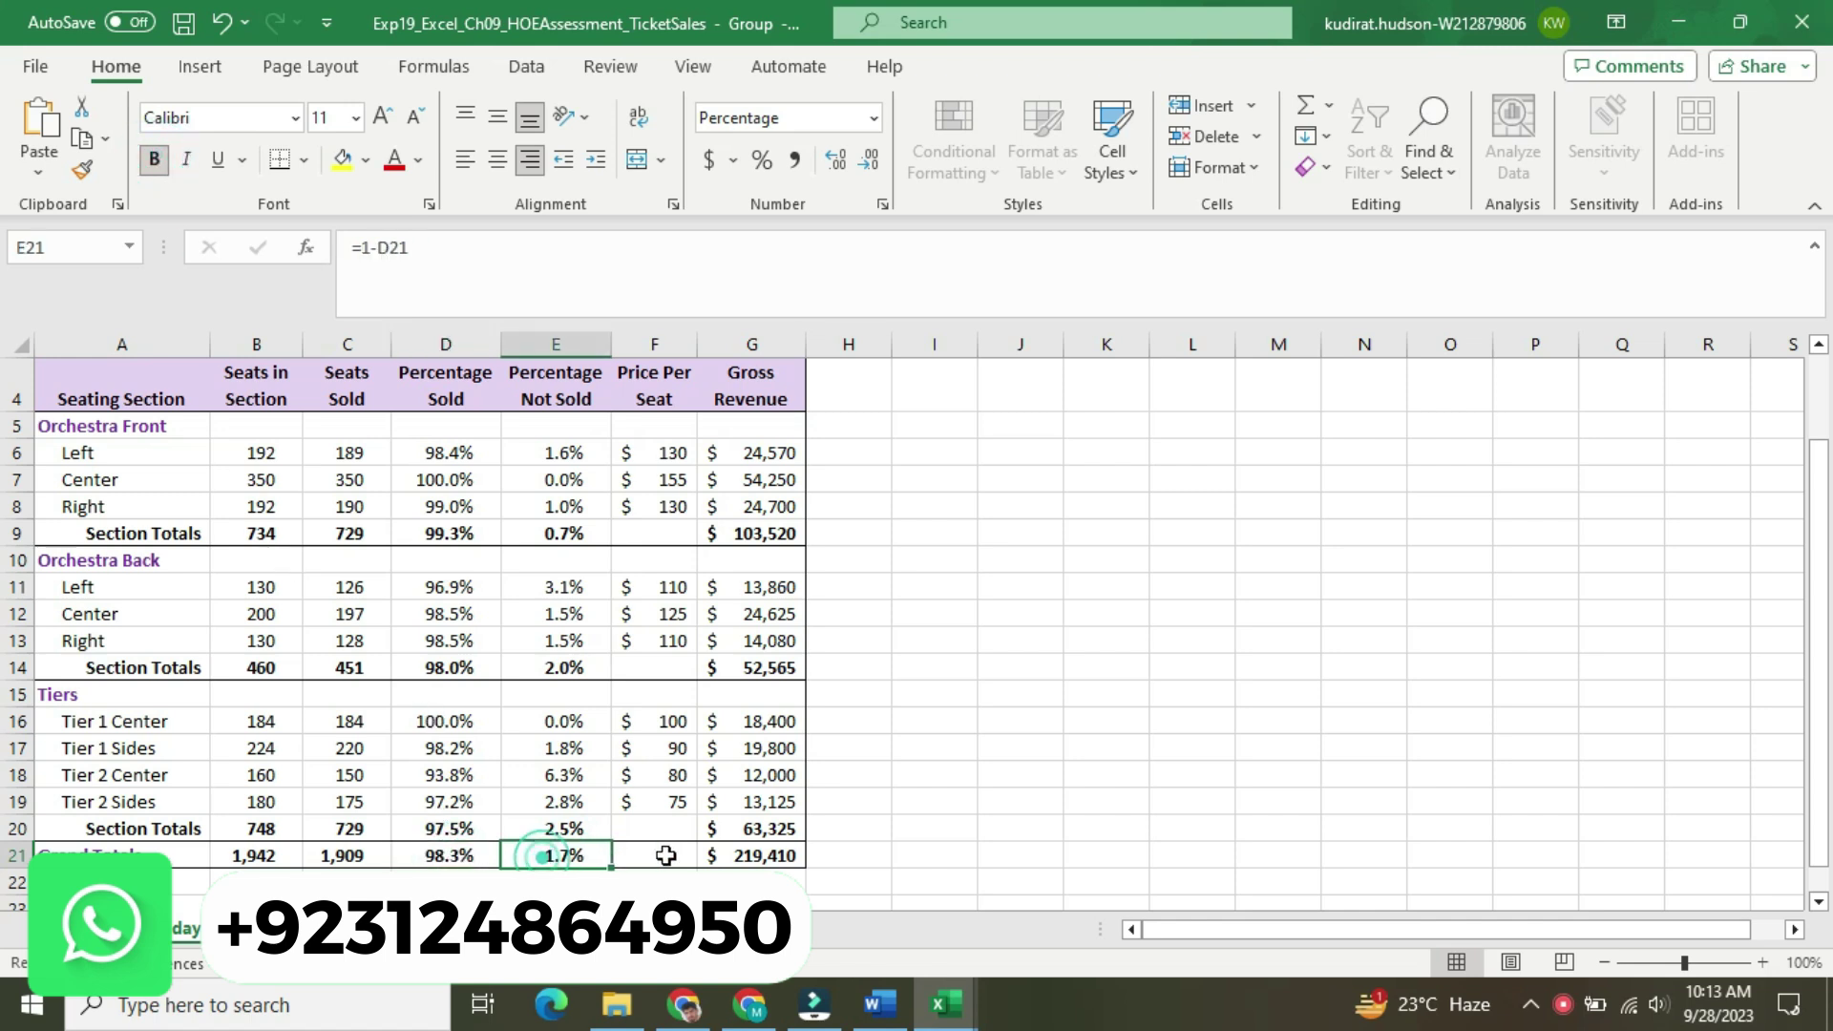
pyautogui.click(912, 823)
pyautogui.click(880, 1004)
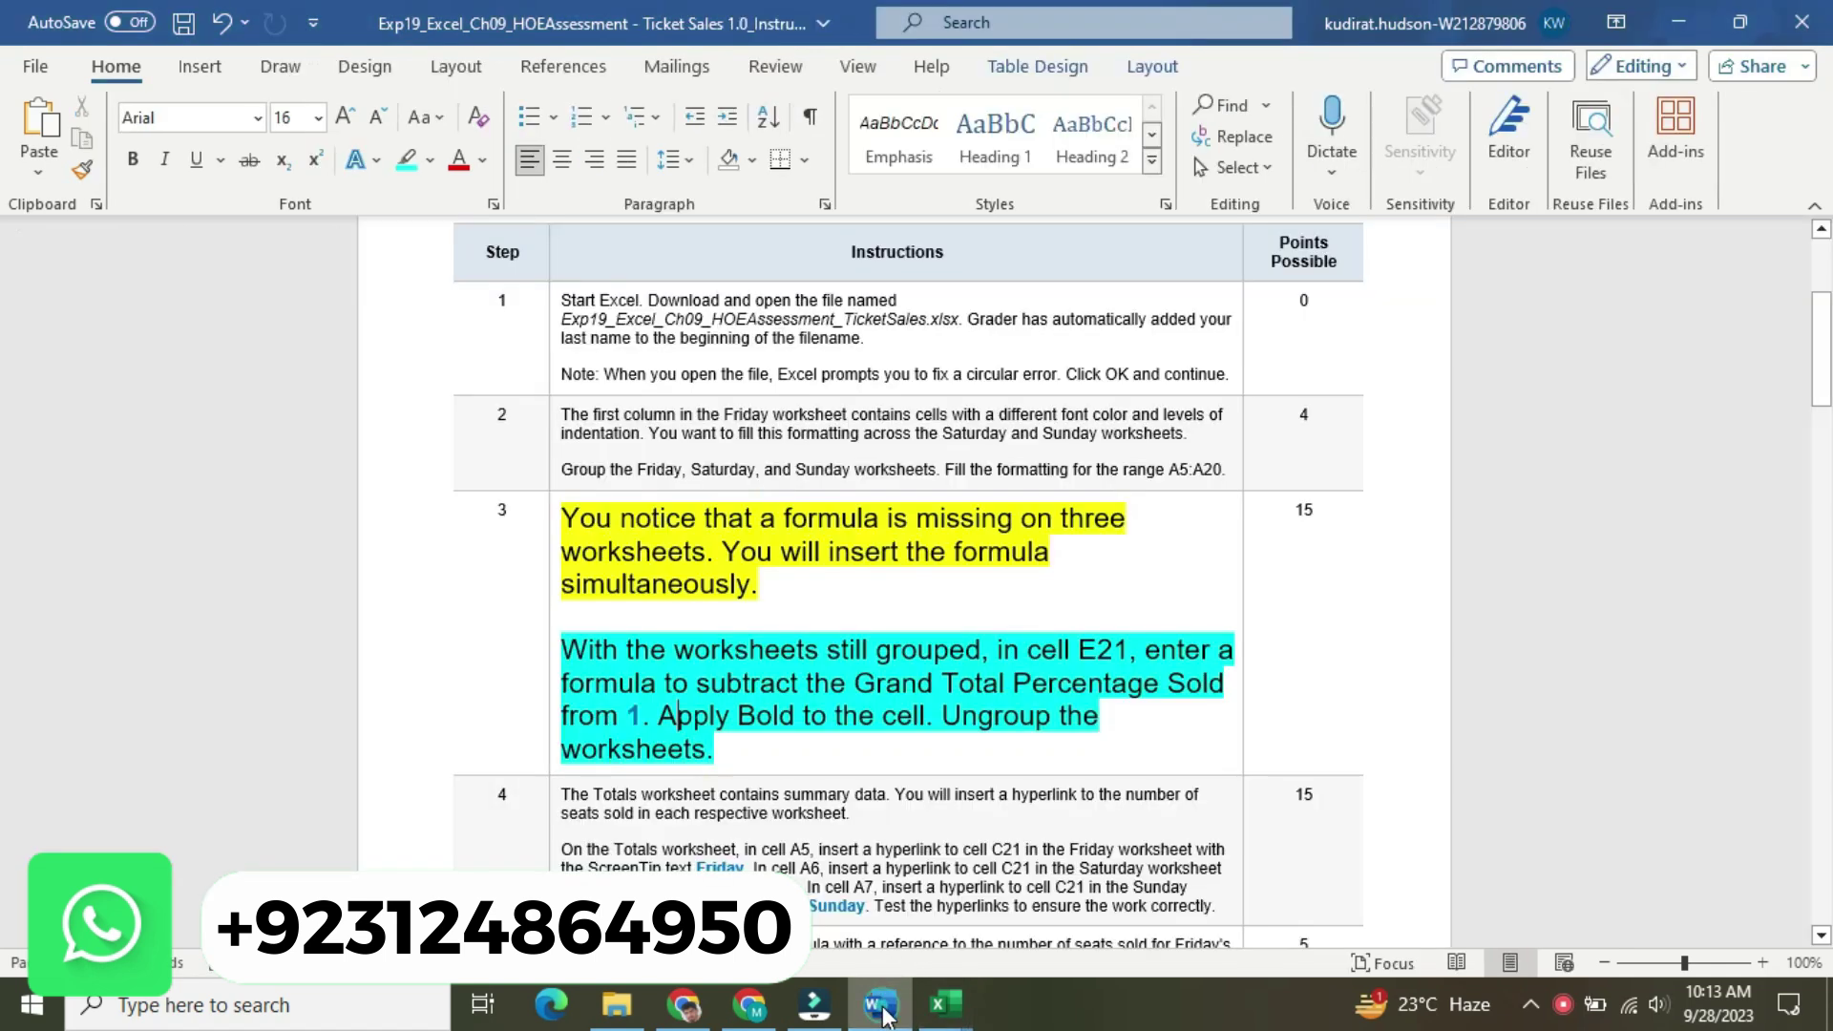
pyautogui.moveTo(943, 1004)
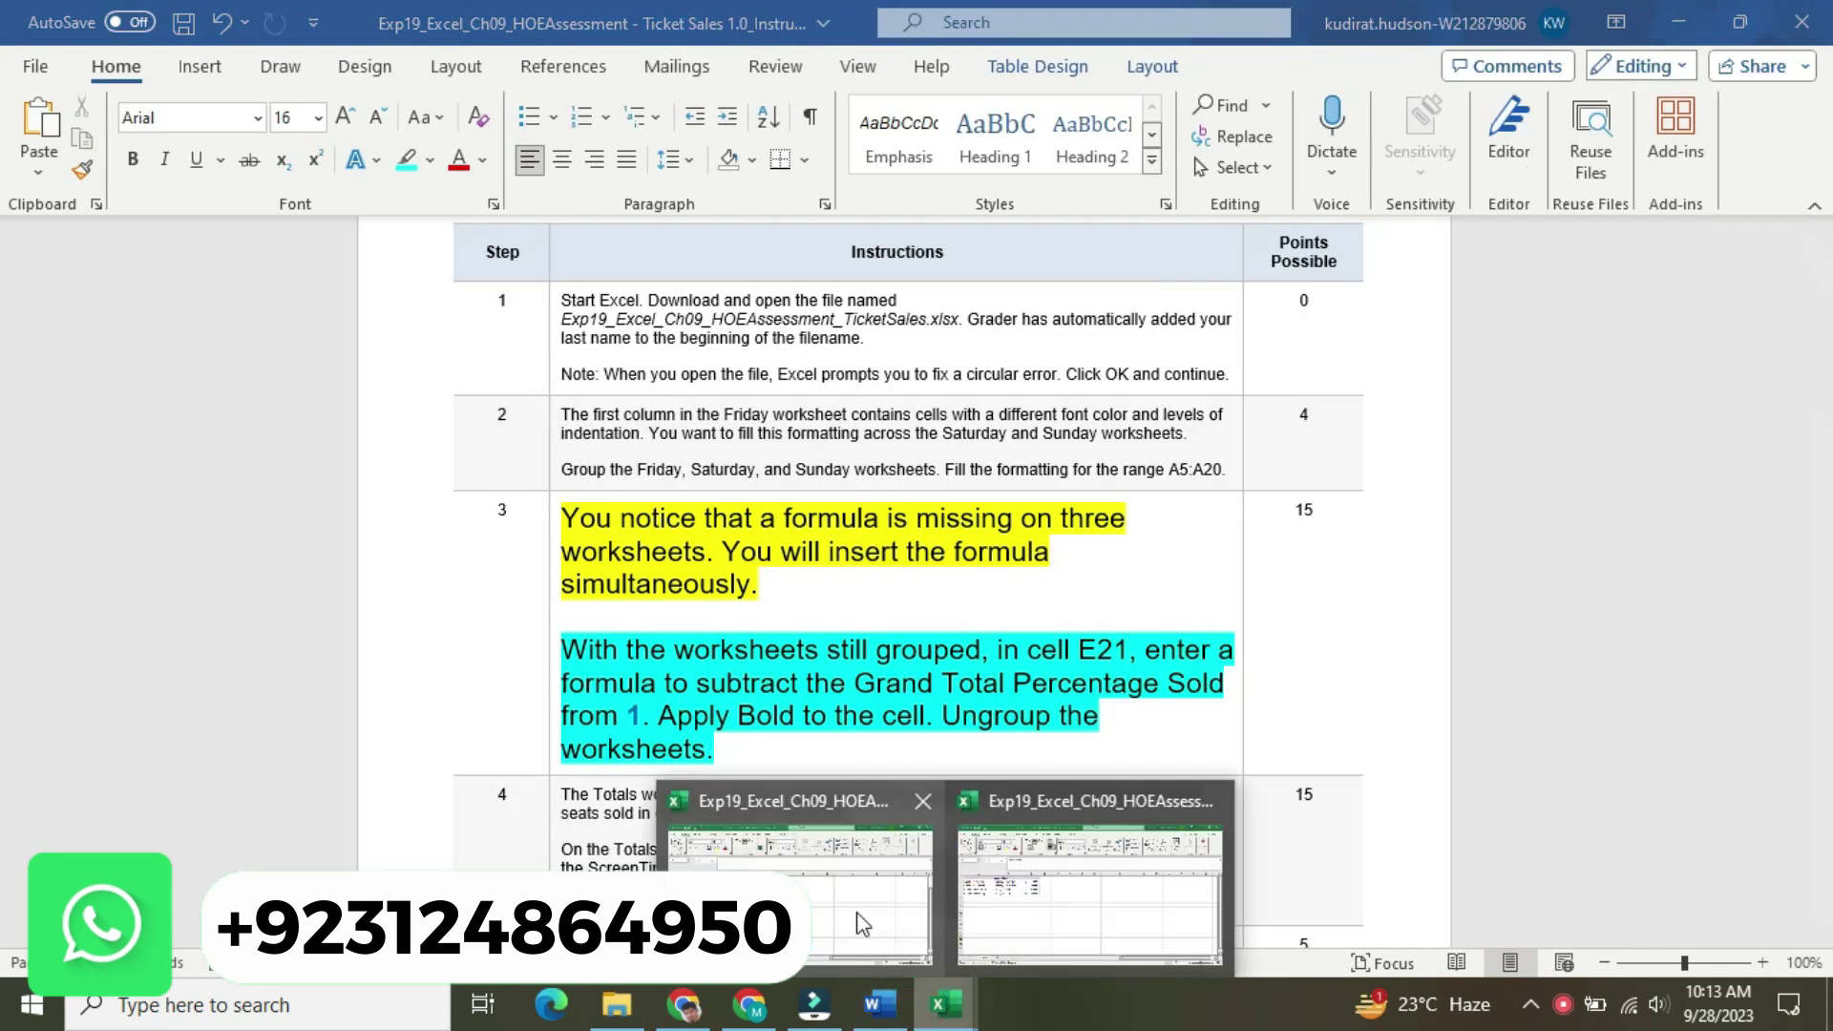
pyautogui.click(855, 917)
pyautogui.rightClick(355, 928)
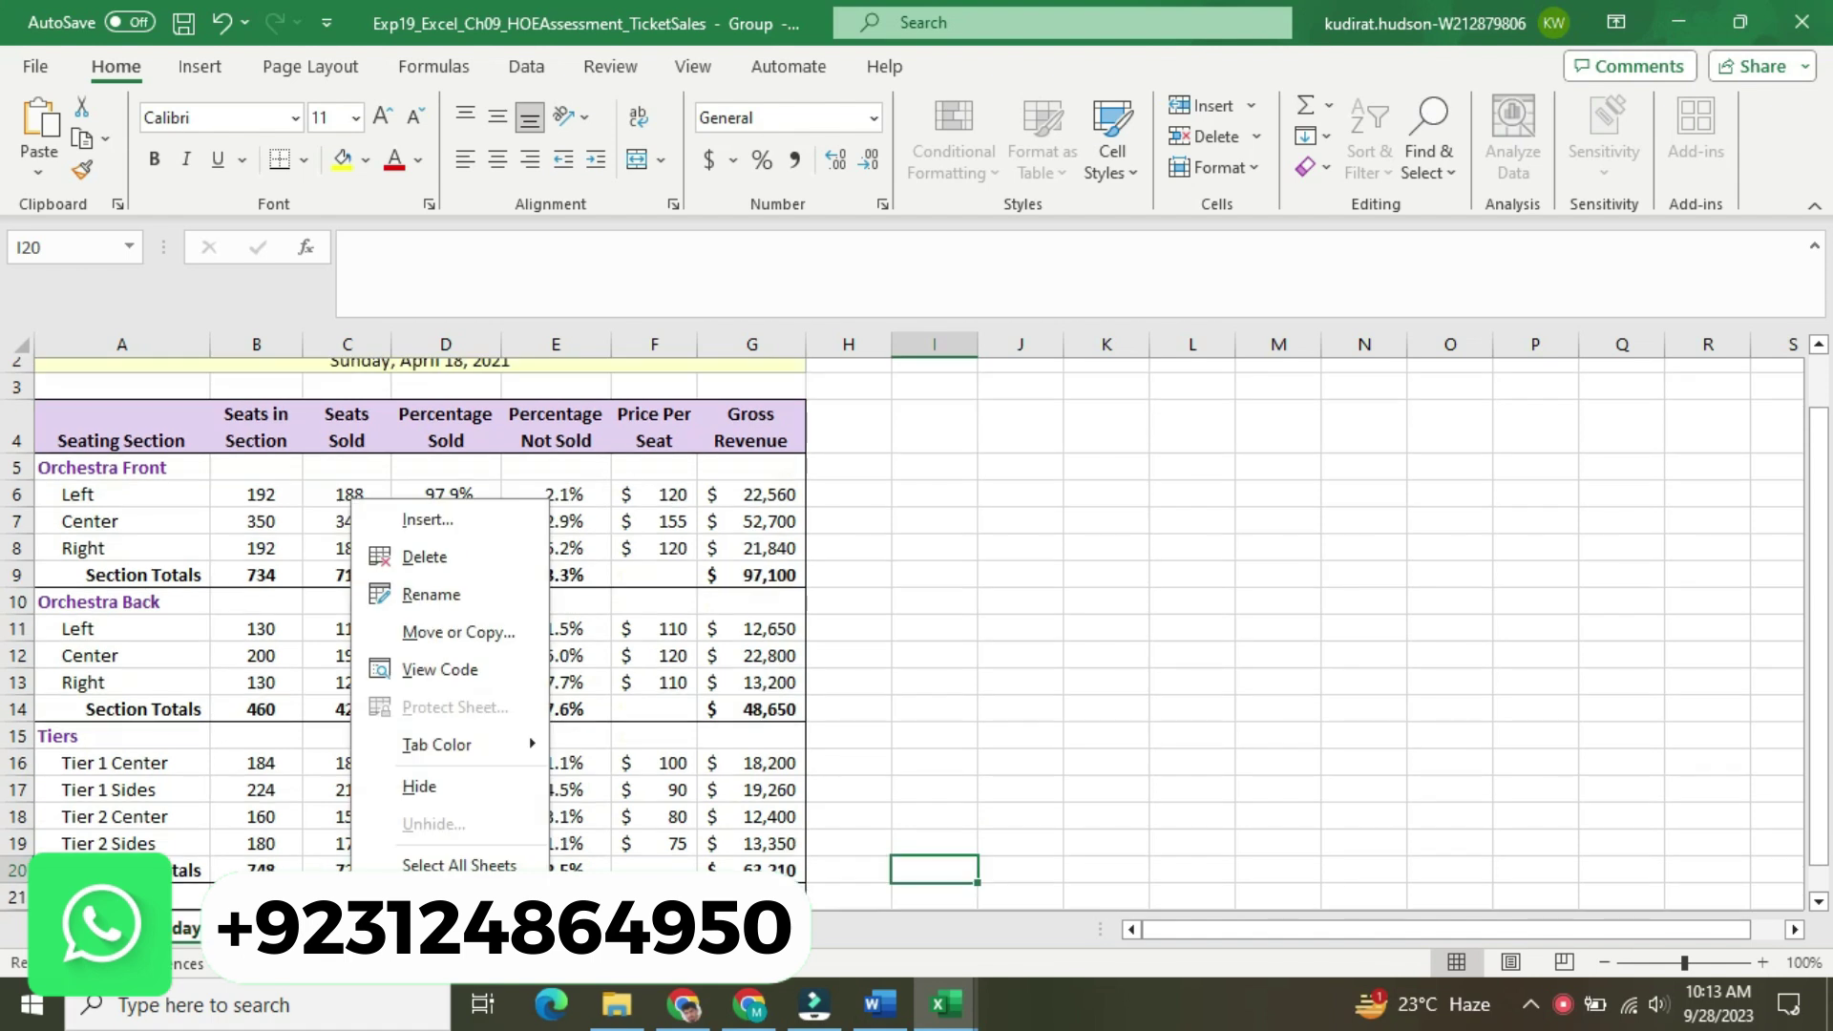
pyautogui.click(449, 902)
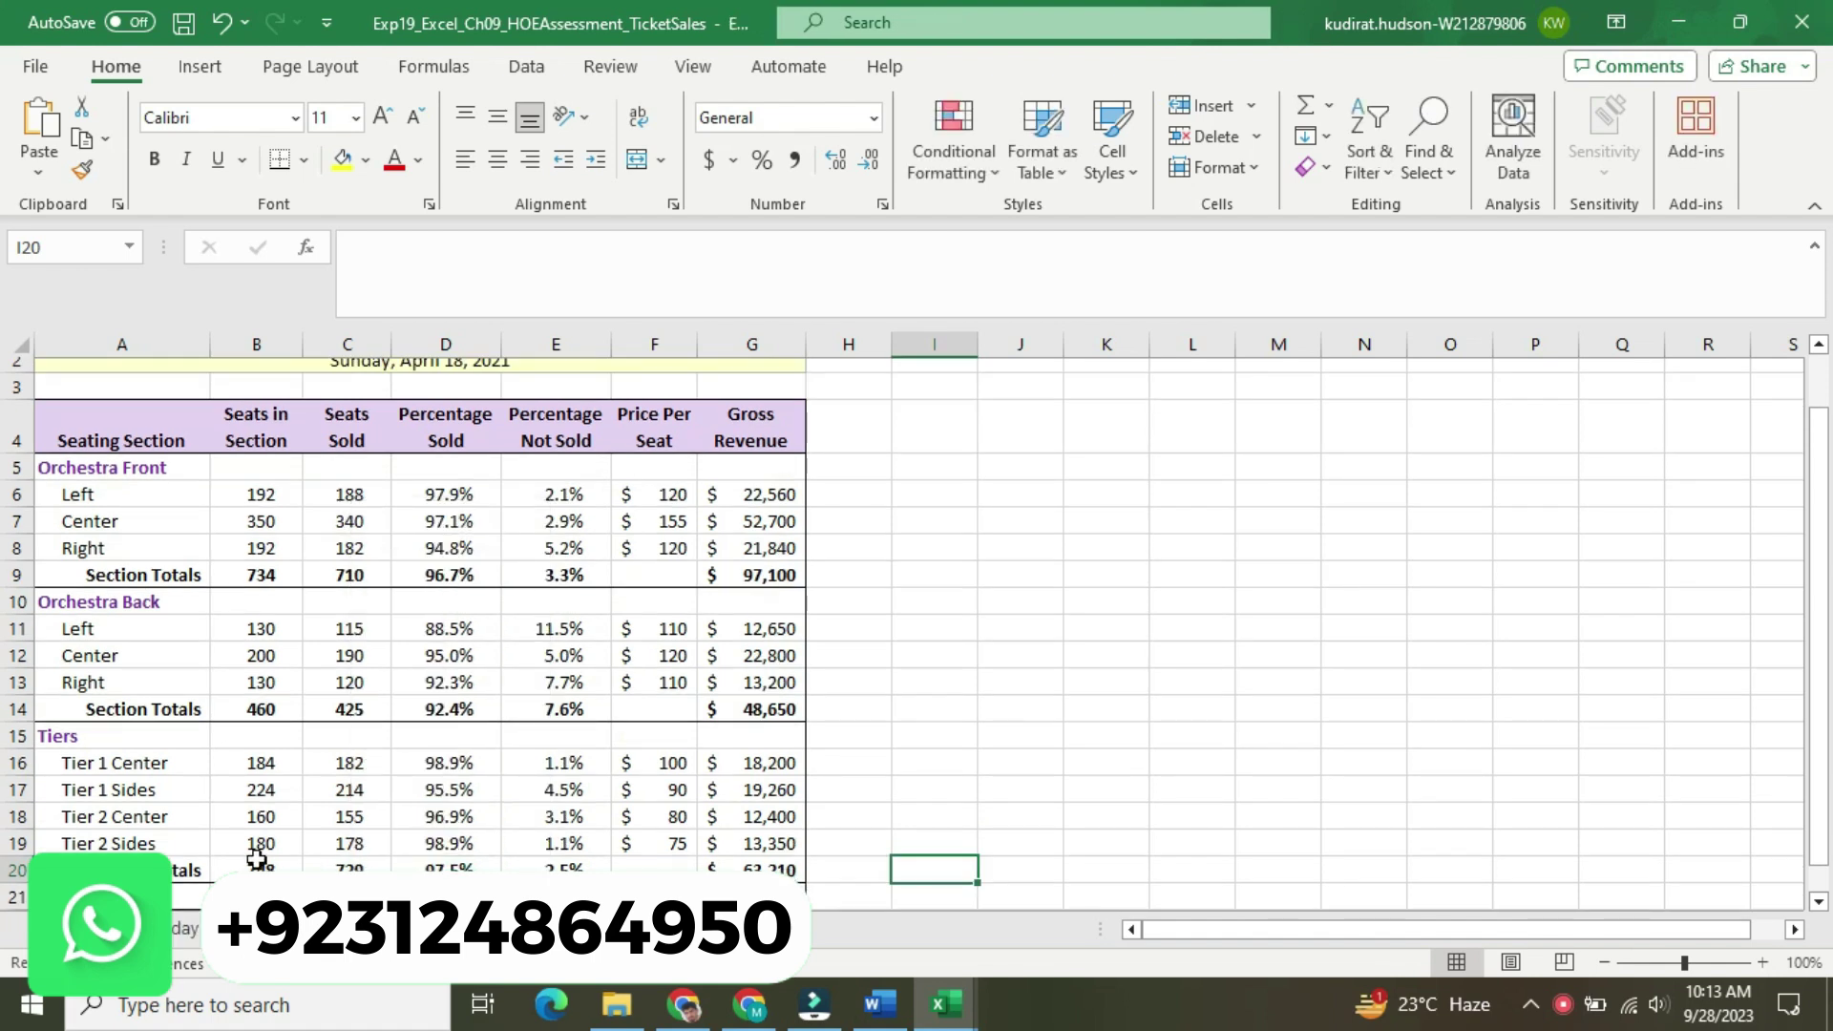
pyautogui.click(196, 928)
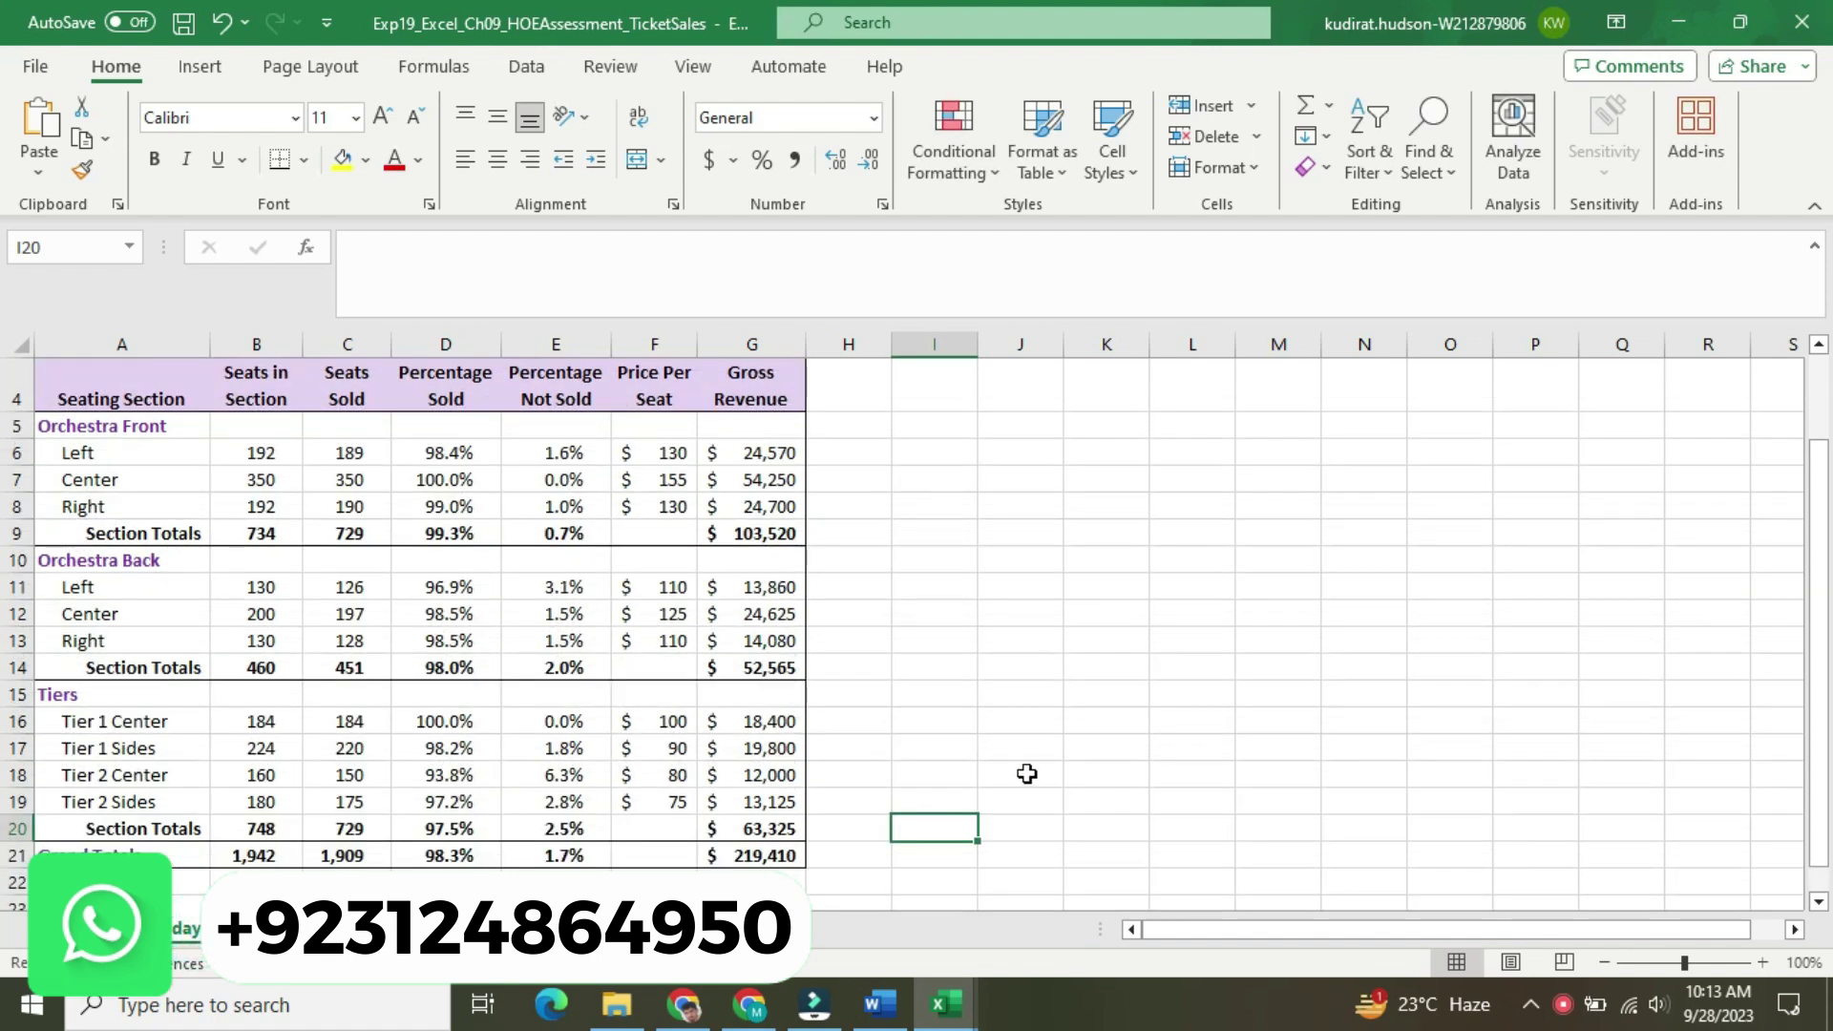
# In the Word instructions, set the step 3 text to font size 9 and remove its highlighting
pyautogui.click(902, 1003)
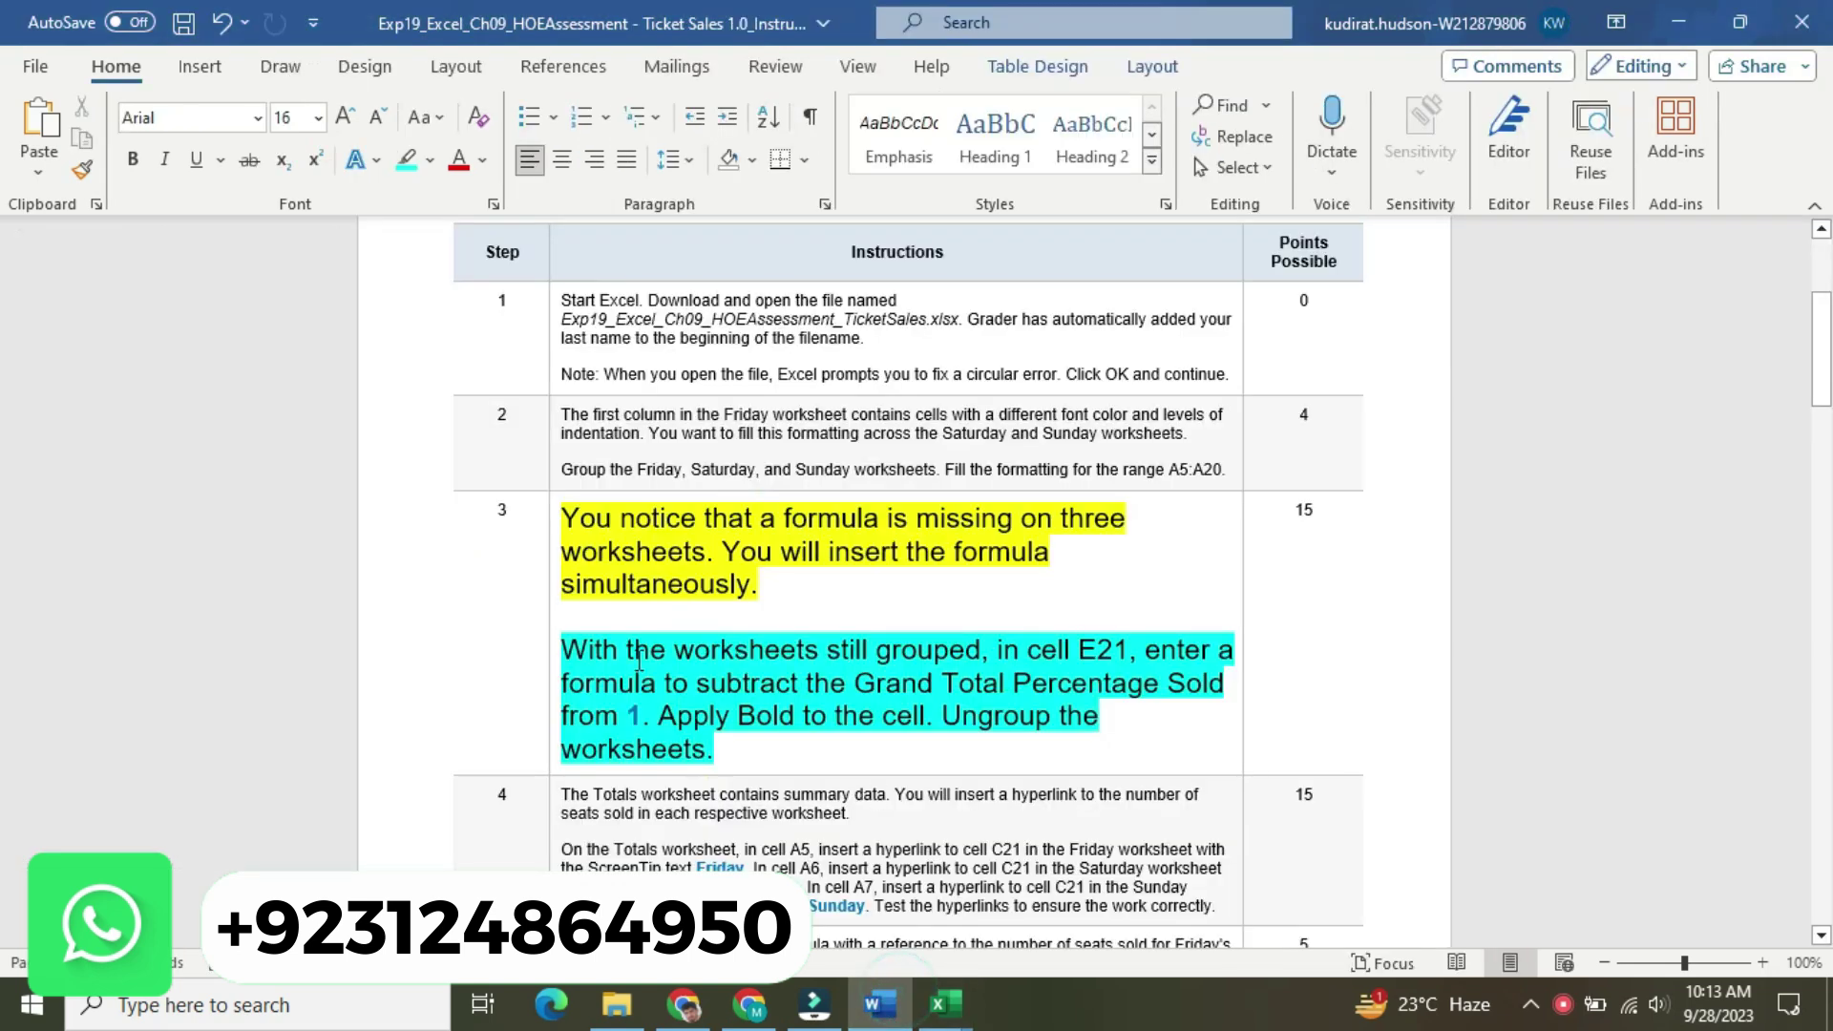
pyautogui.click(554, 627)
pyautogui.click(704, 530)
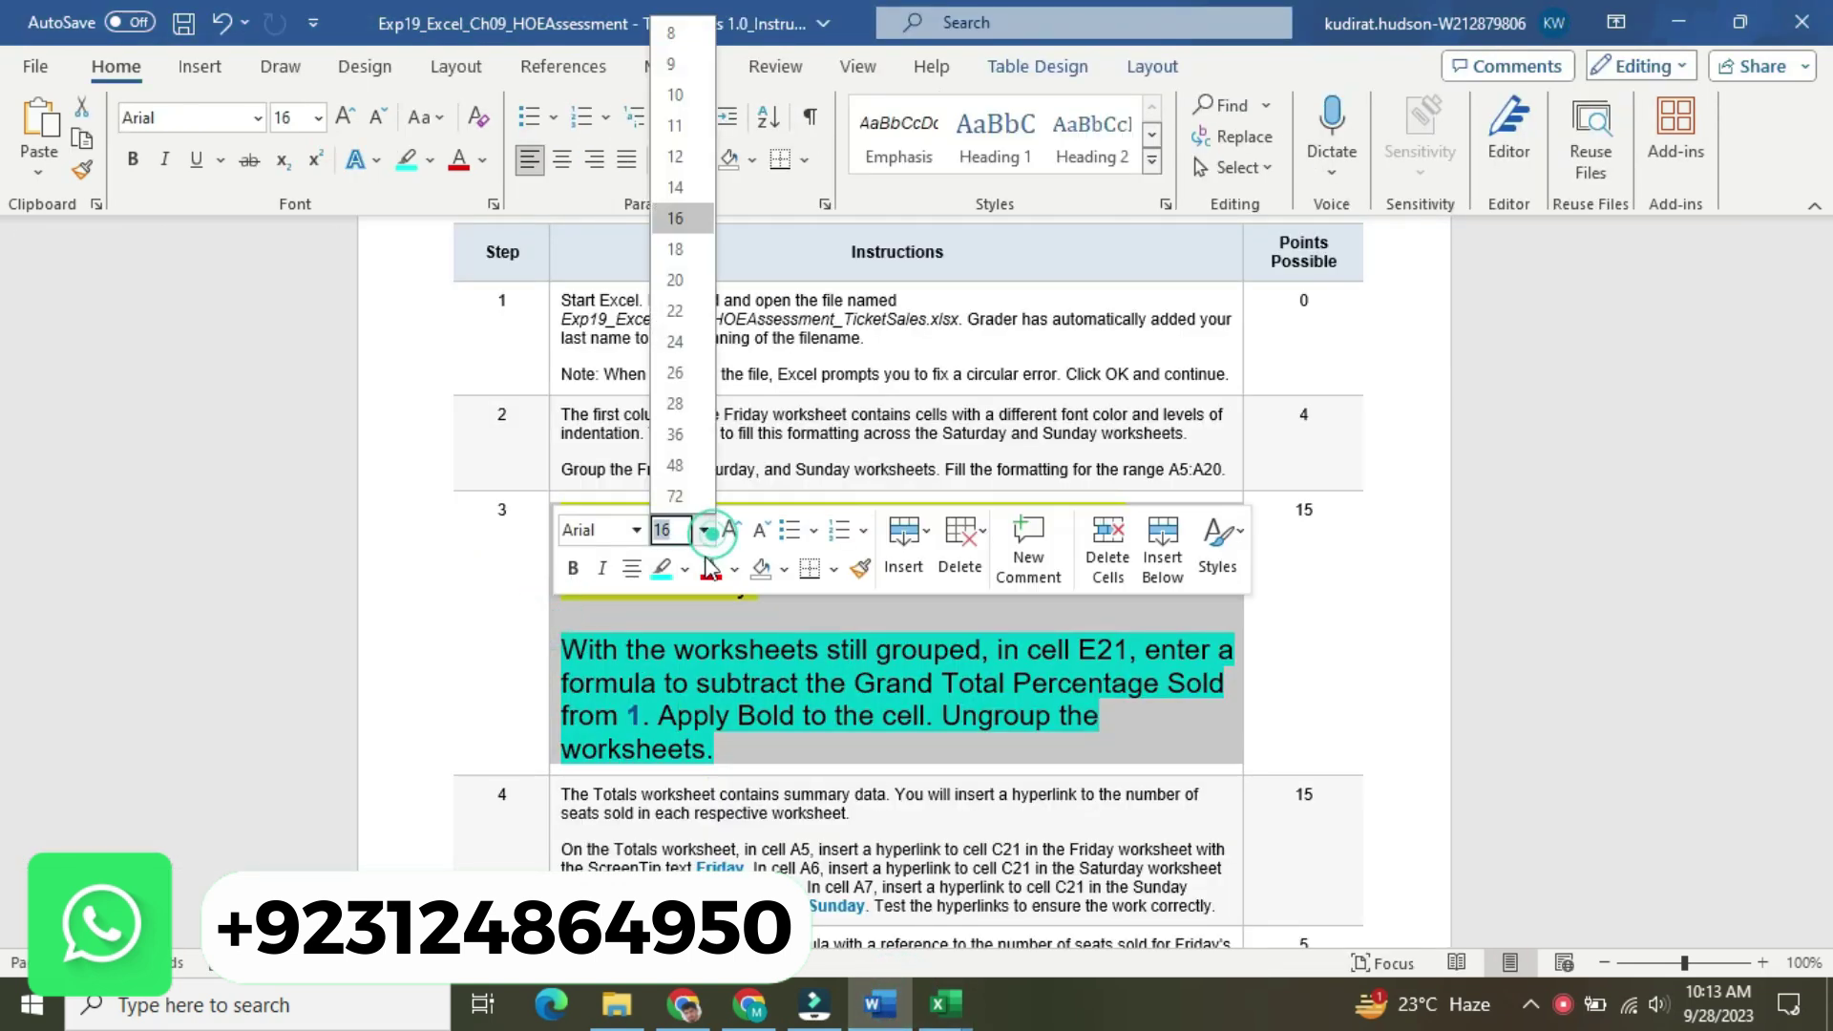
pyautogui.click(676, 76)
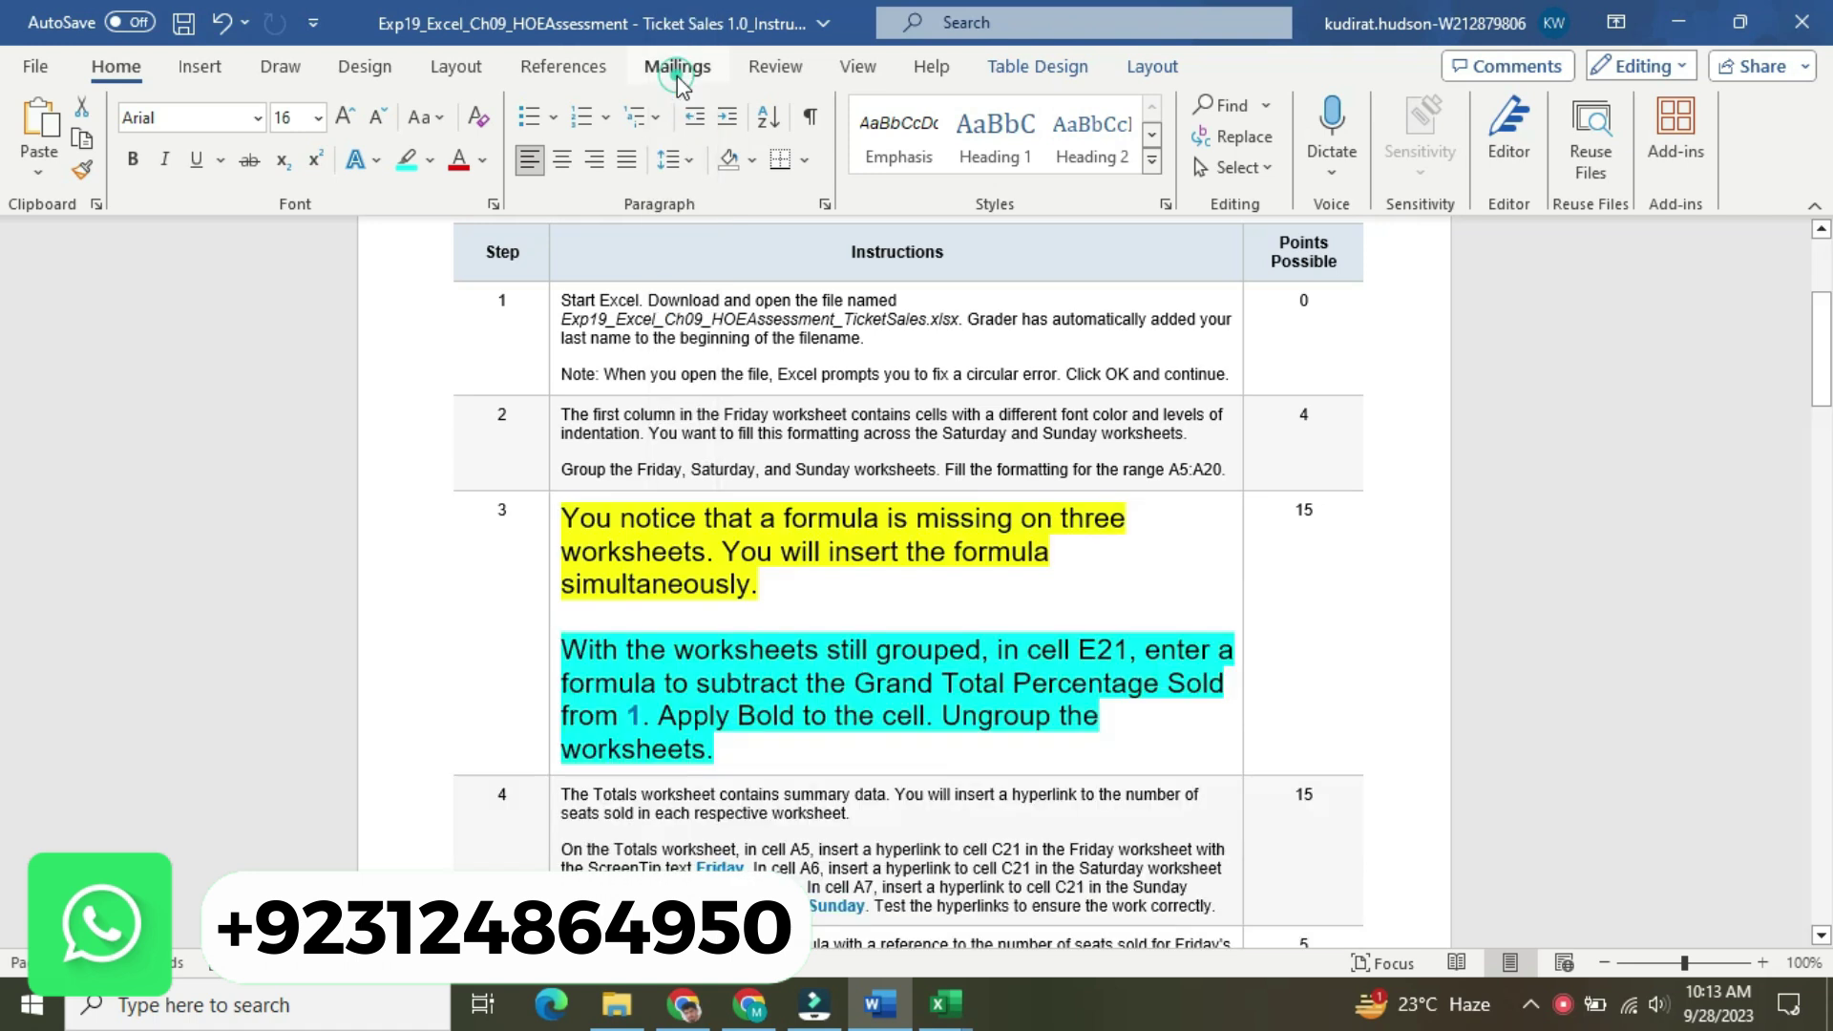
pyautogui.click(429, 159)
pyautogui.click(448, 323)
pyautogui.click(1022, 602)
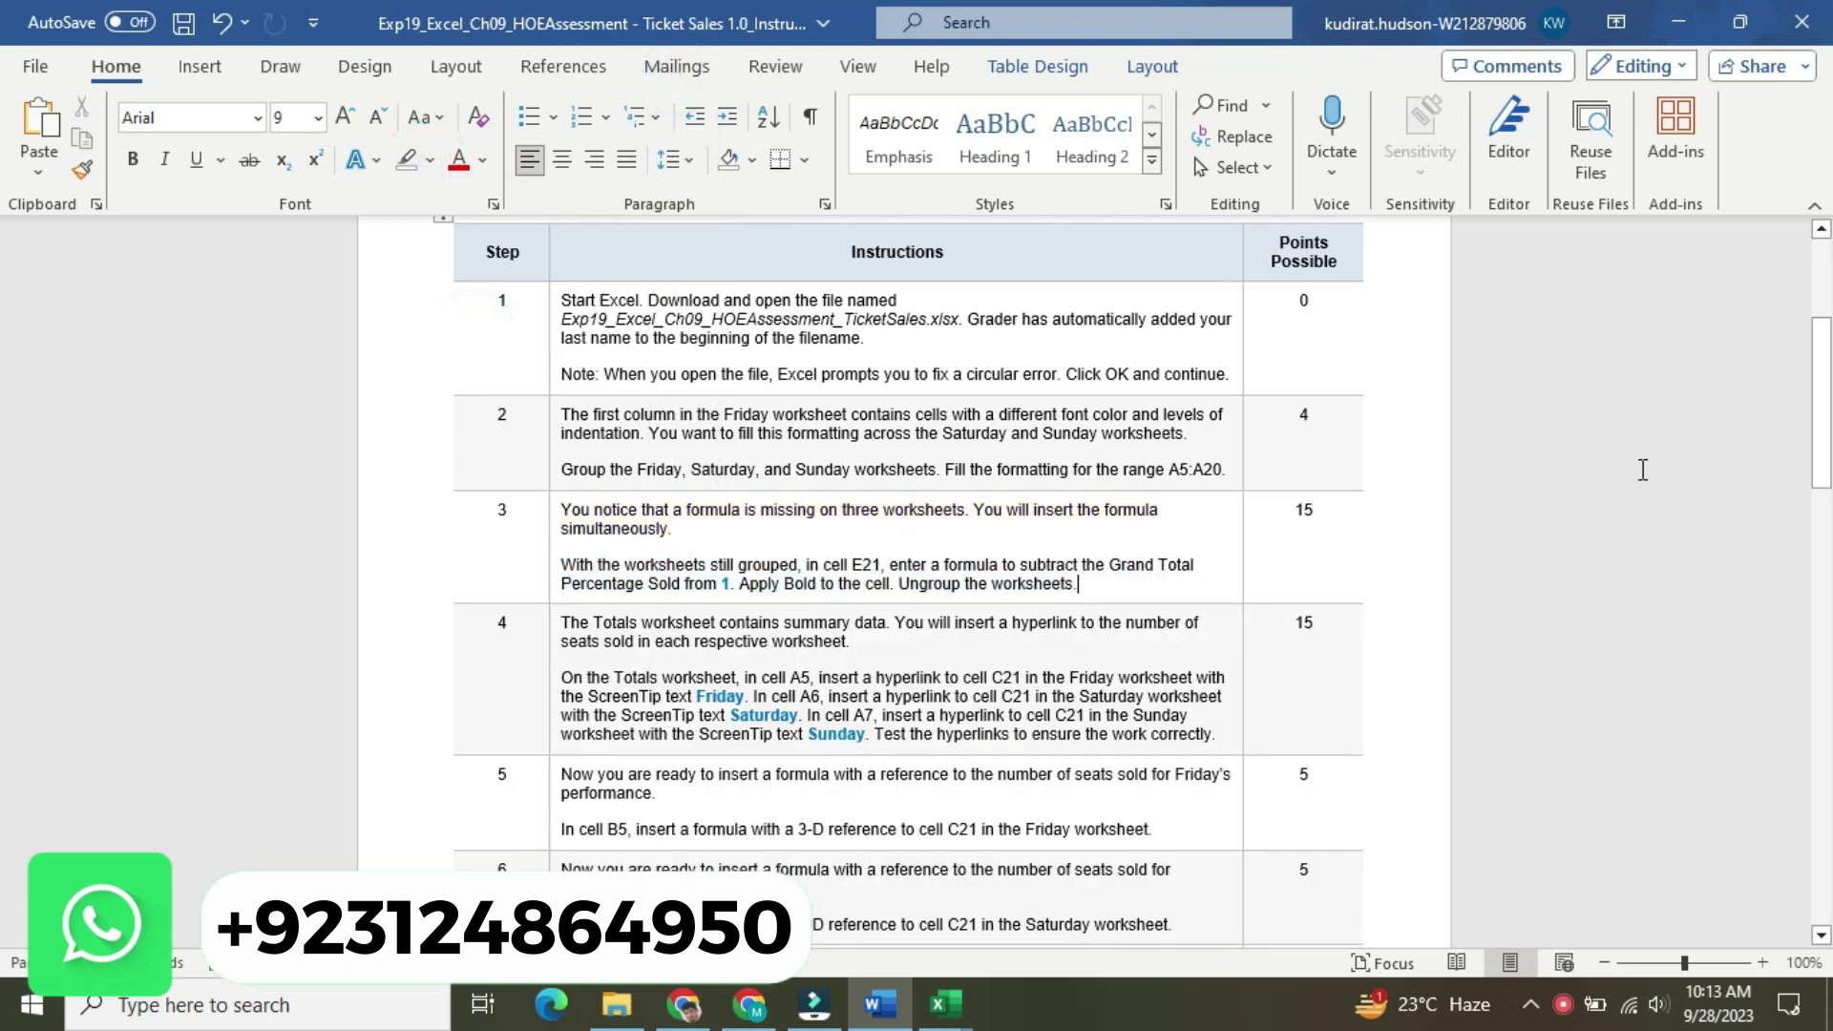
# Set the step 4 instruction text to font size 16 and highlight it in yellow
pyautogui.moveTo(1826, 420); pyautogui.dragTo(1826, 504)
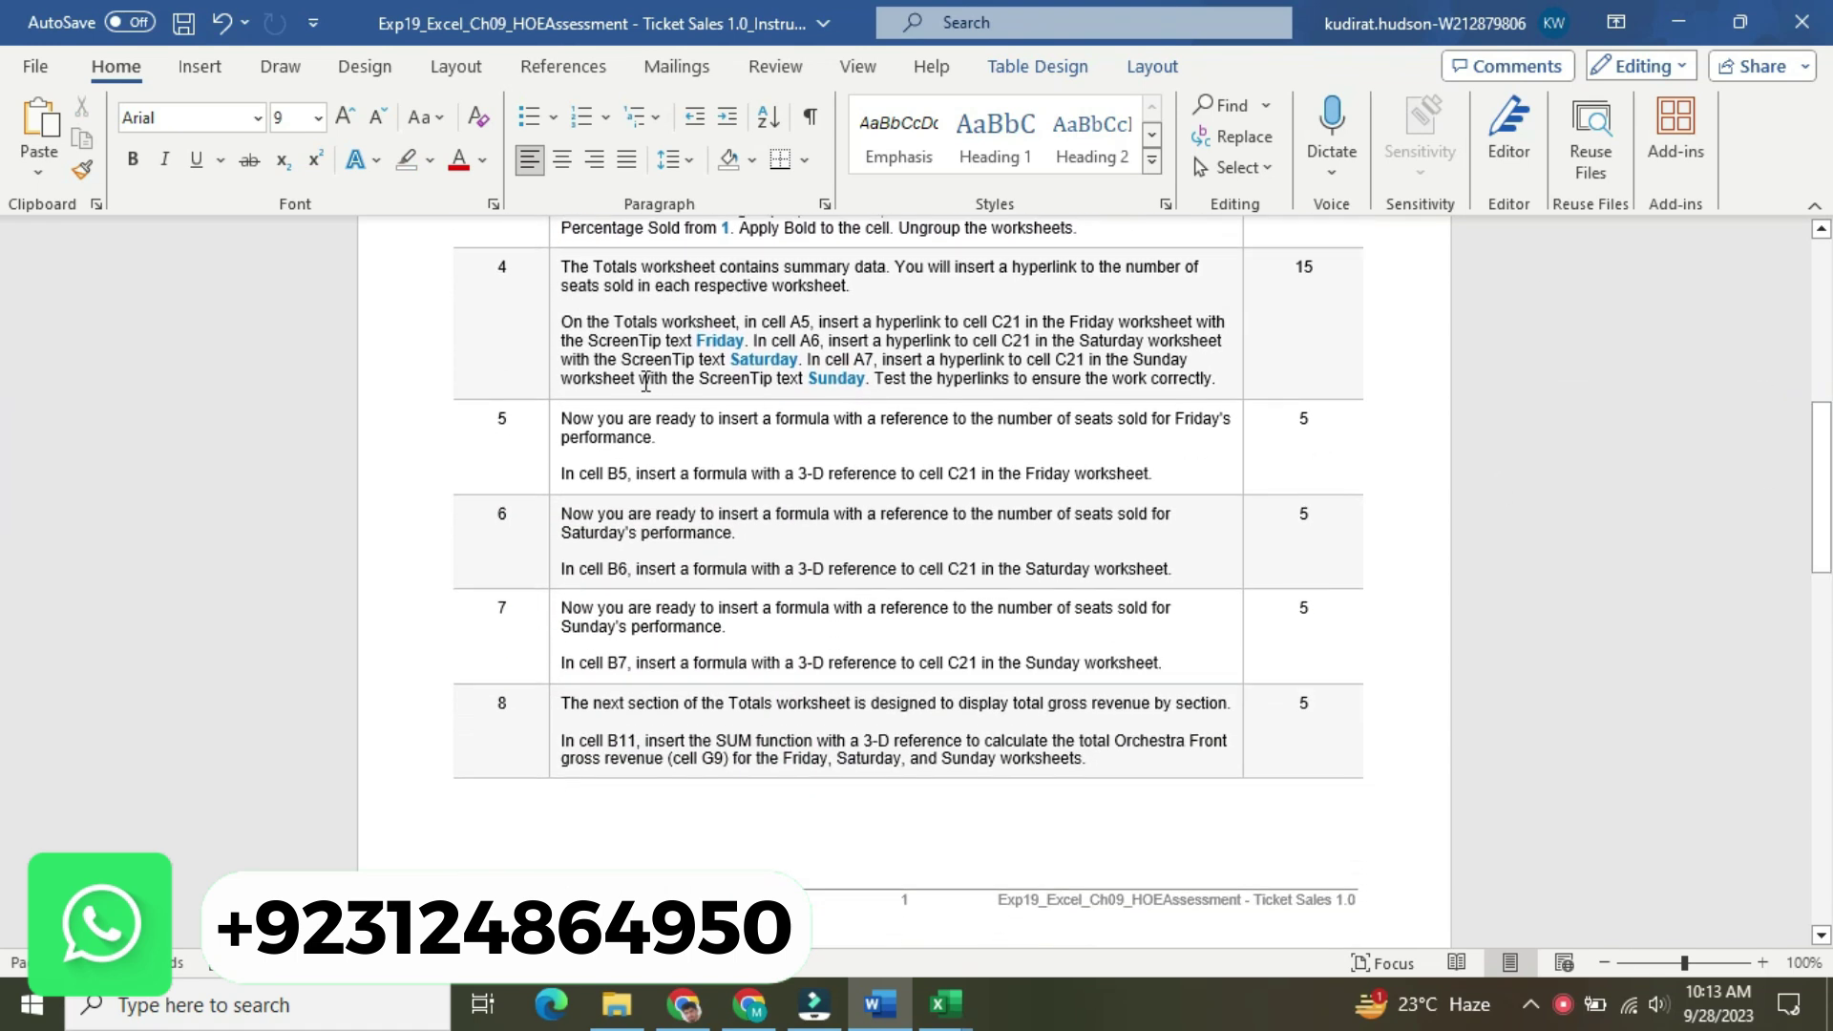
pyautogui.click(550, 330)
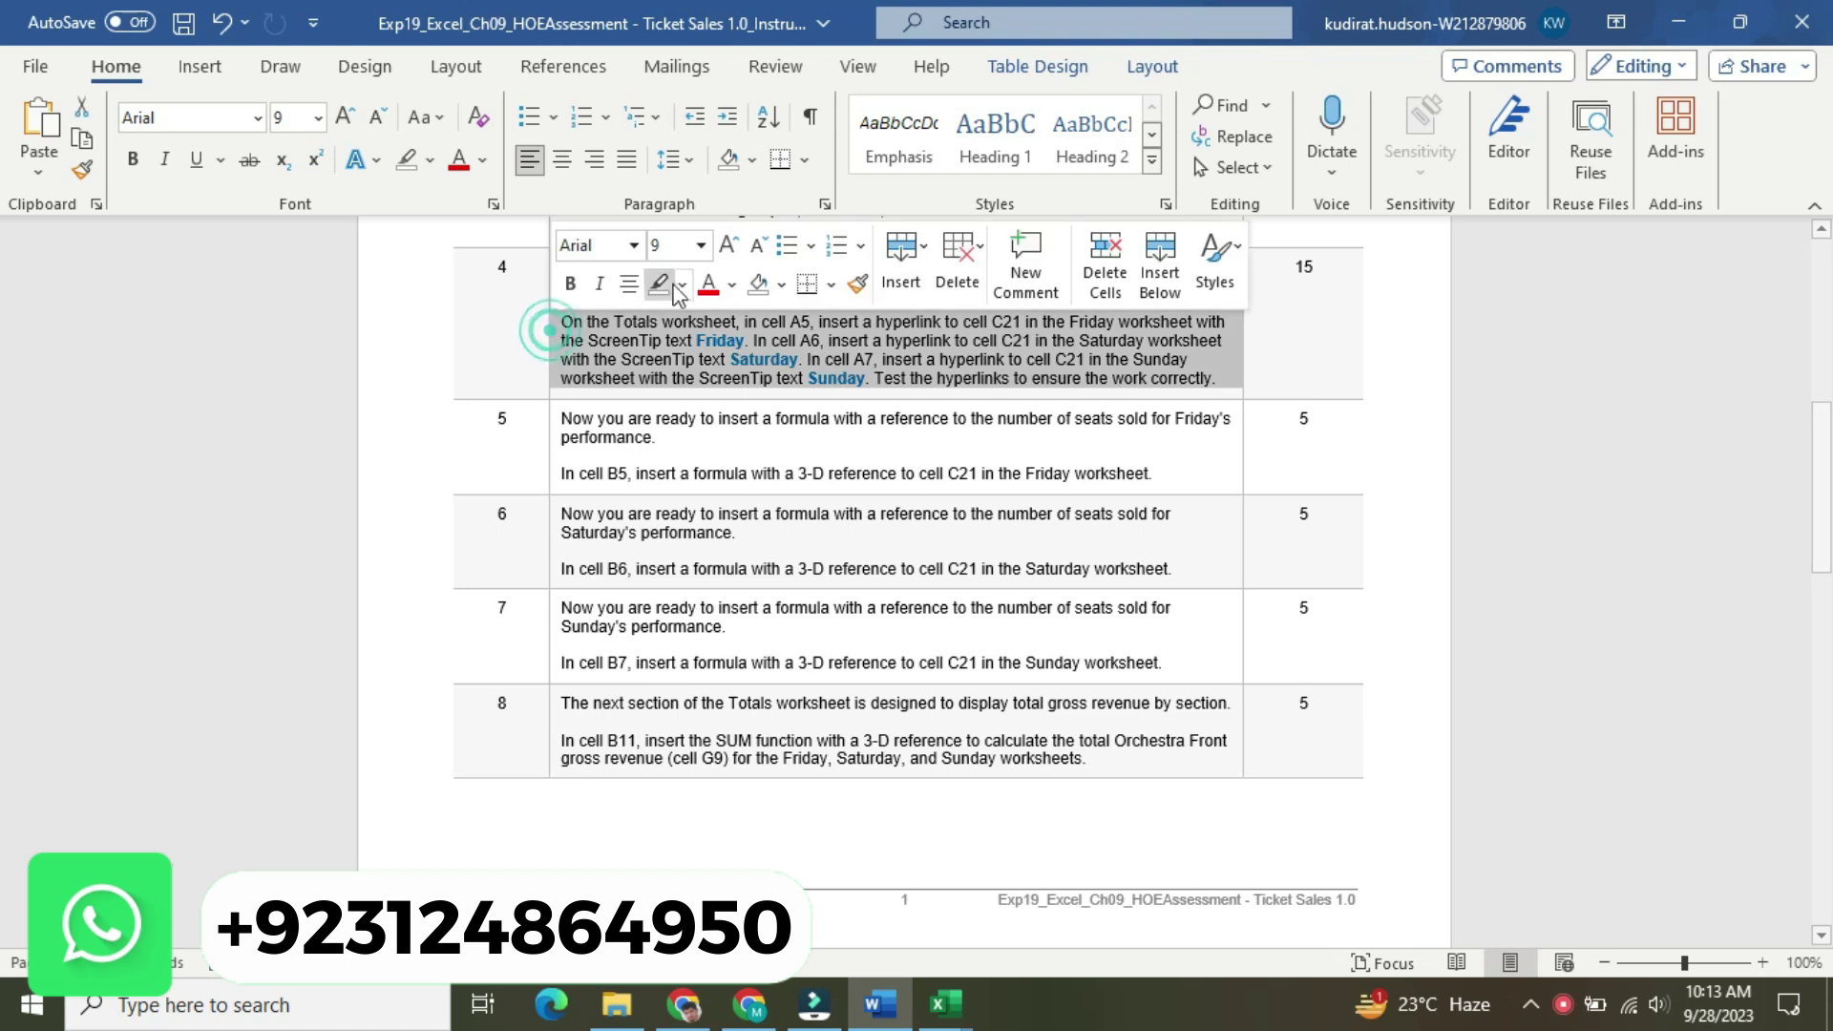
pyautogui.click(700, 247)
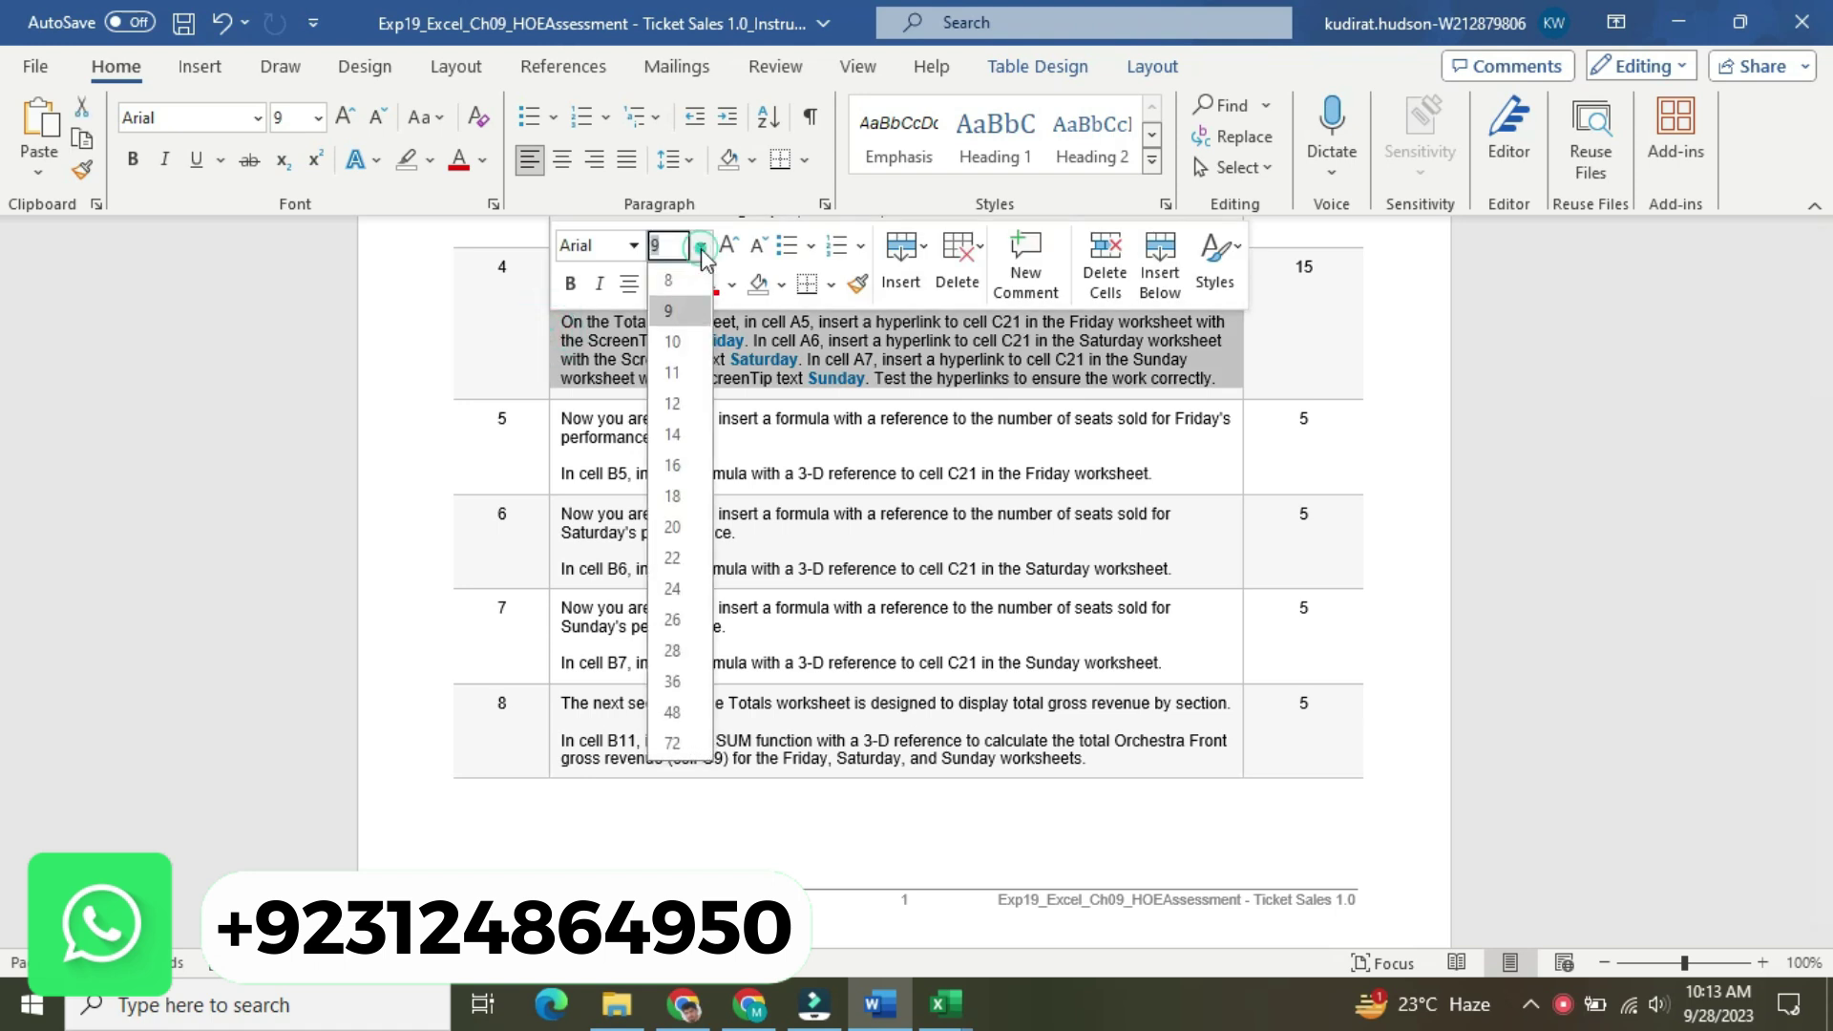
pyautogui.click(673, 466)
pyautogui.click(659, 285)
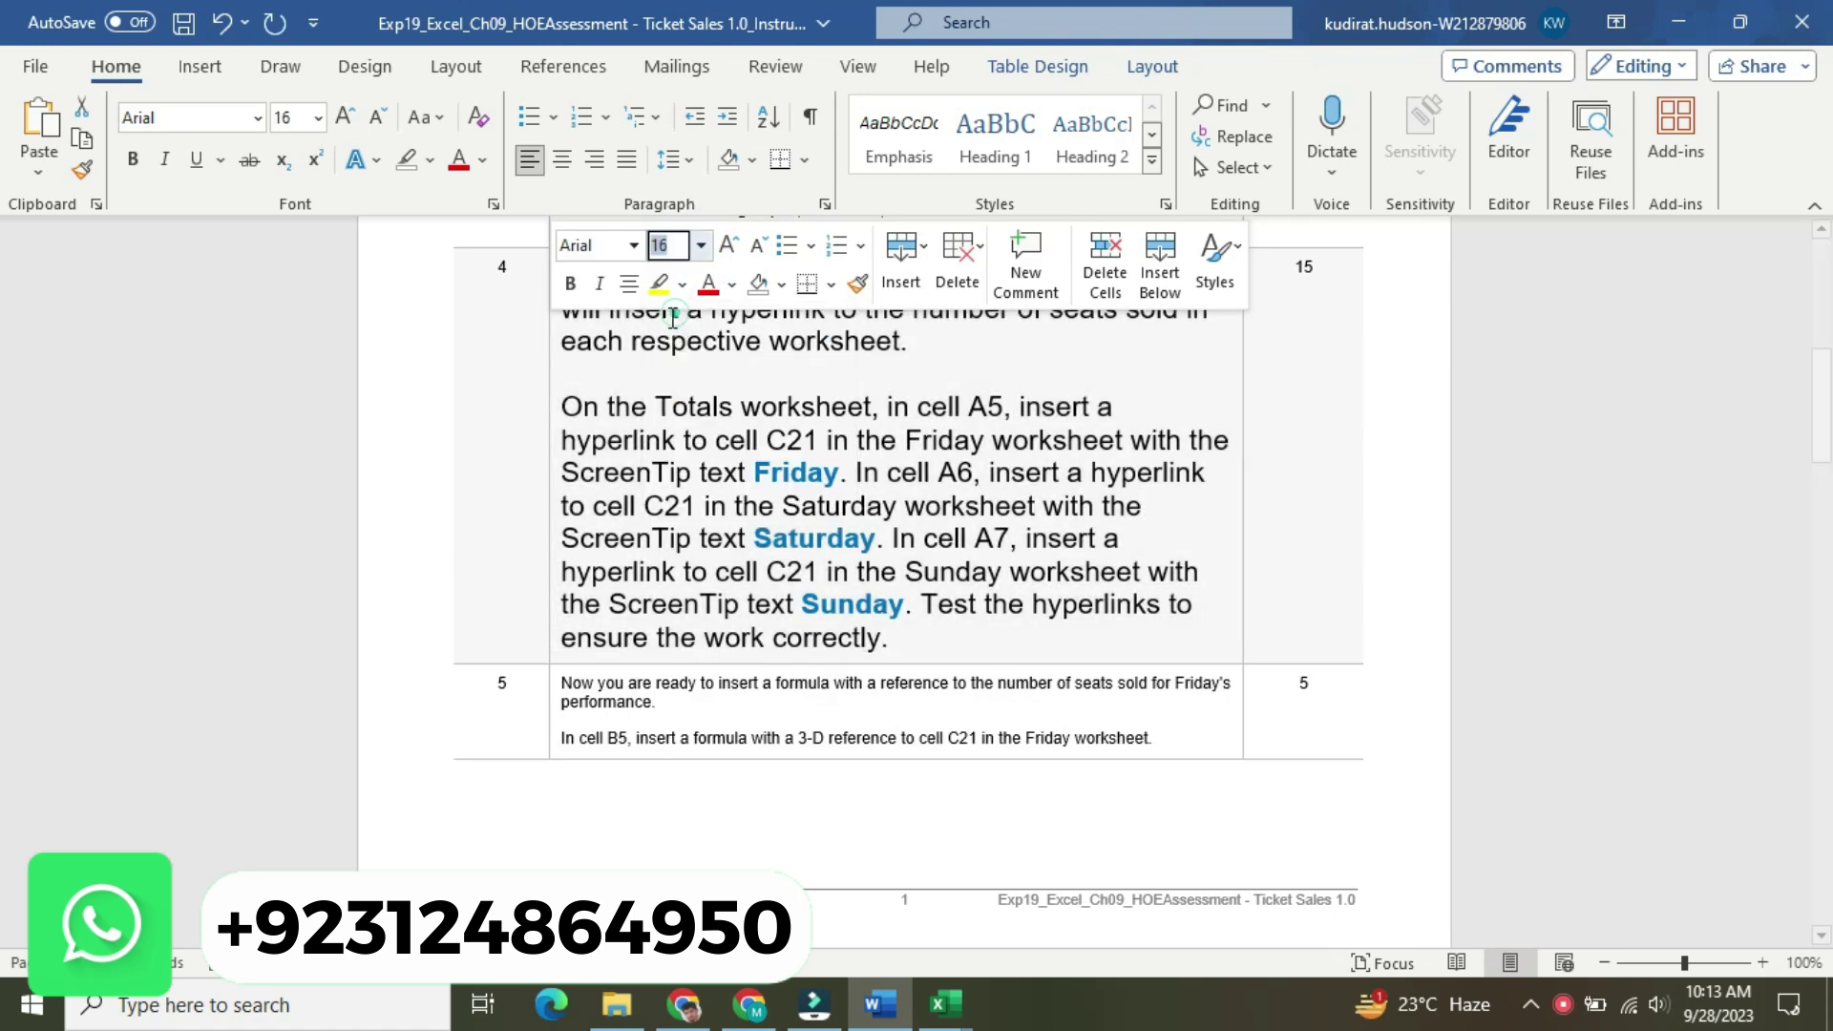
pyautogui.click(646, 334)
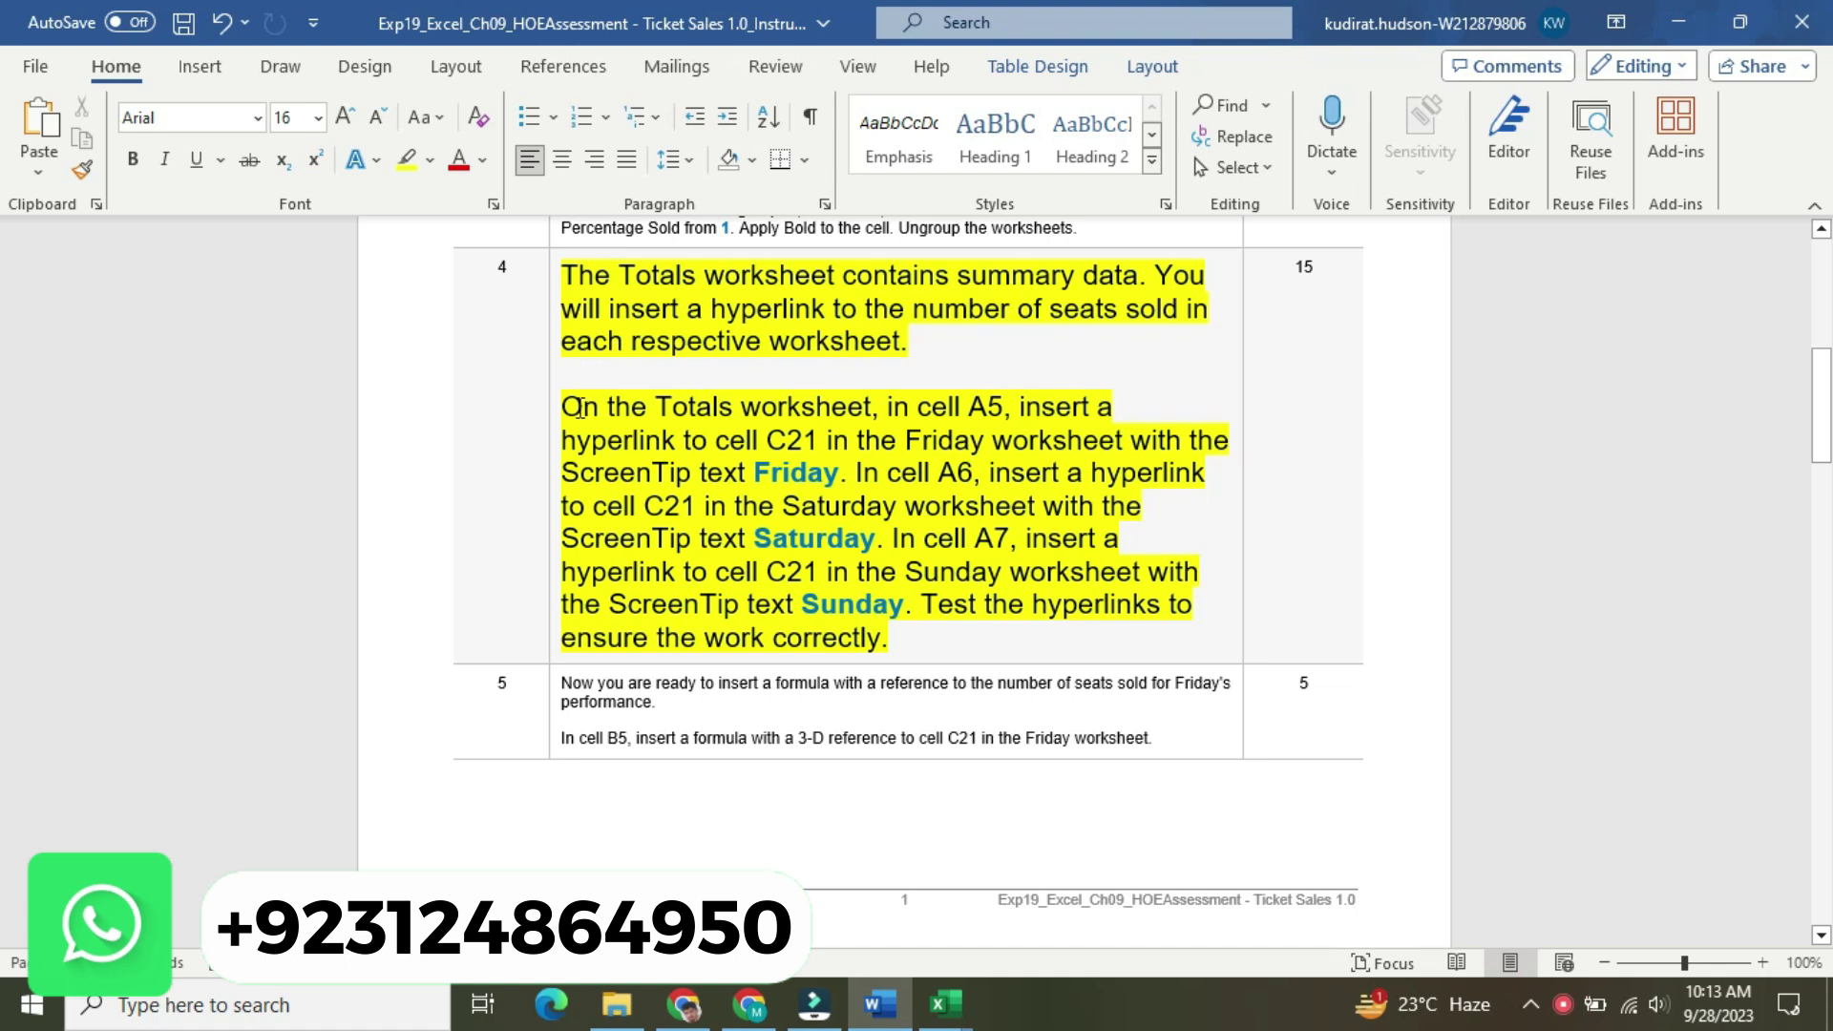
# Change the highlight of the step 4 phrase "On the Totals worksheet," to turquoise
pyautogui.moveTo(575, 408); pyautogui.dragTo(885, 408)
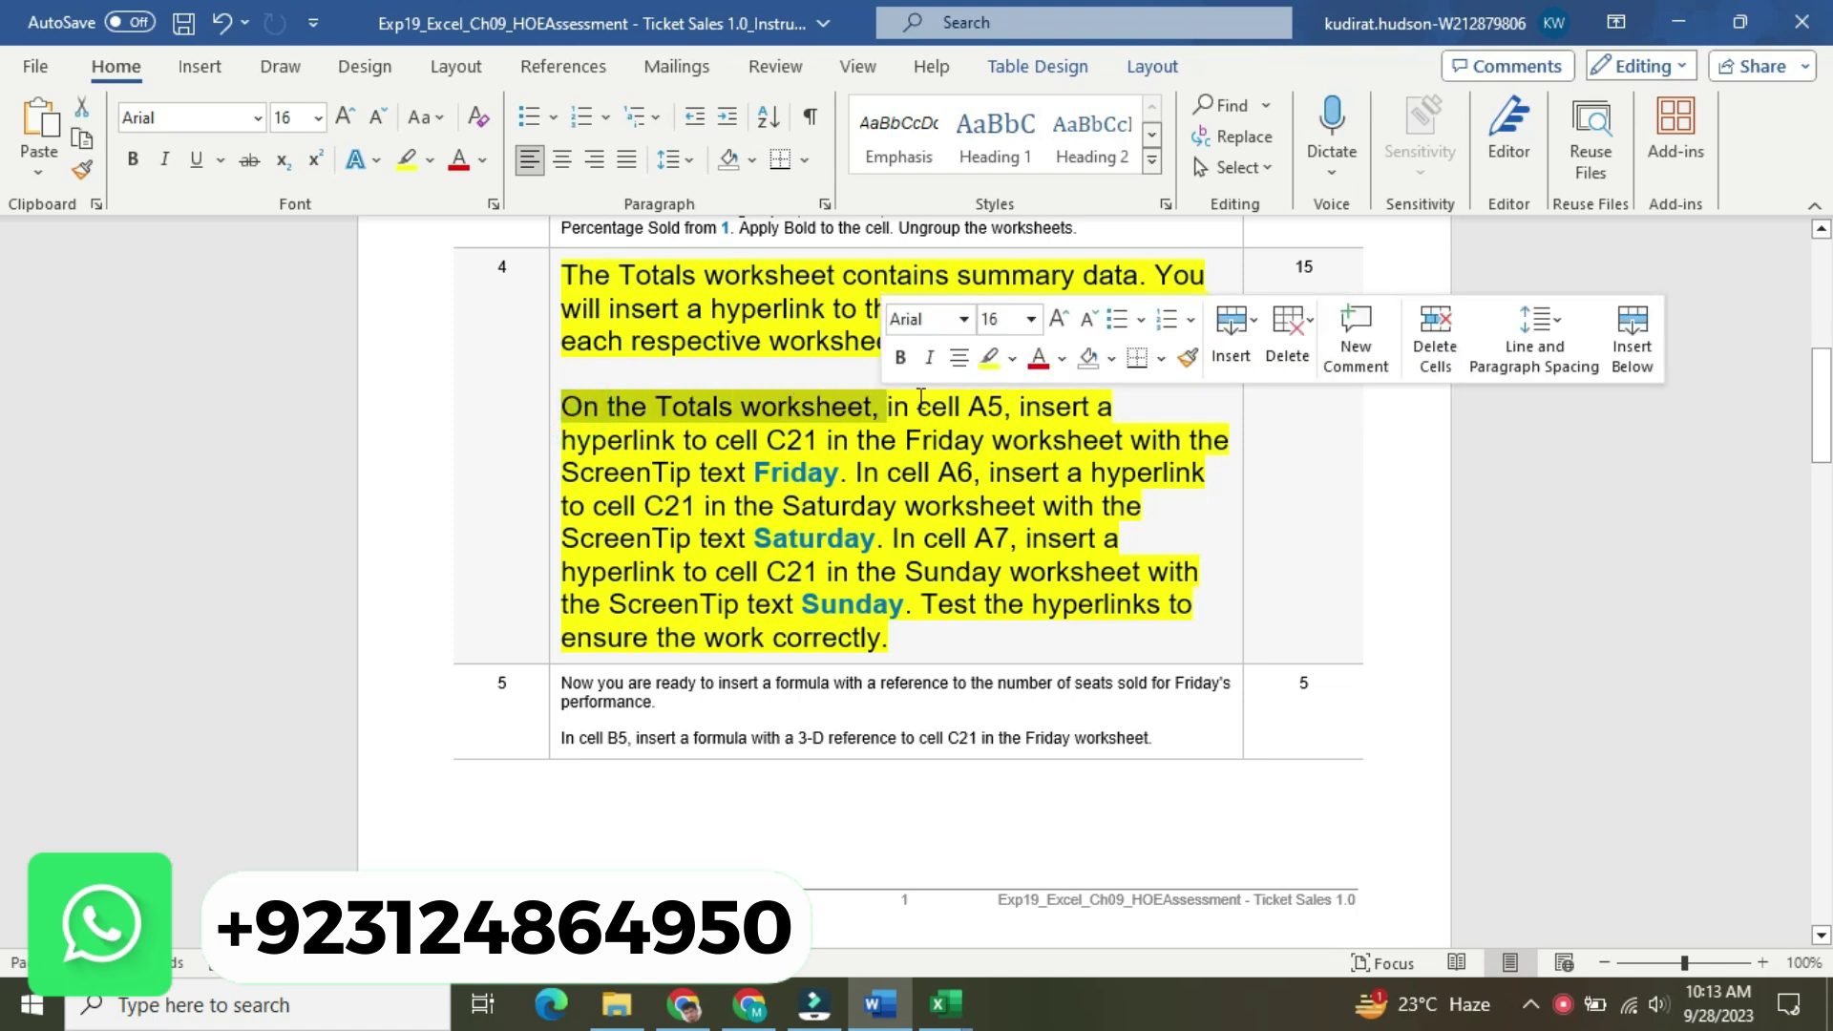
pyautogui.click(1012, 363)
pyautogui.click(1087, 378)
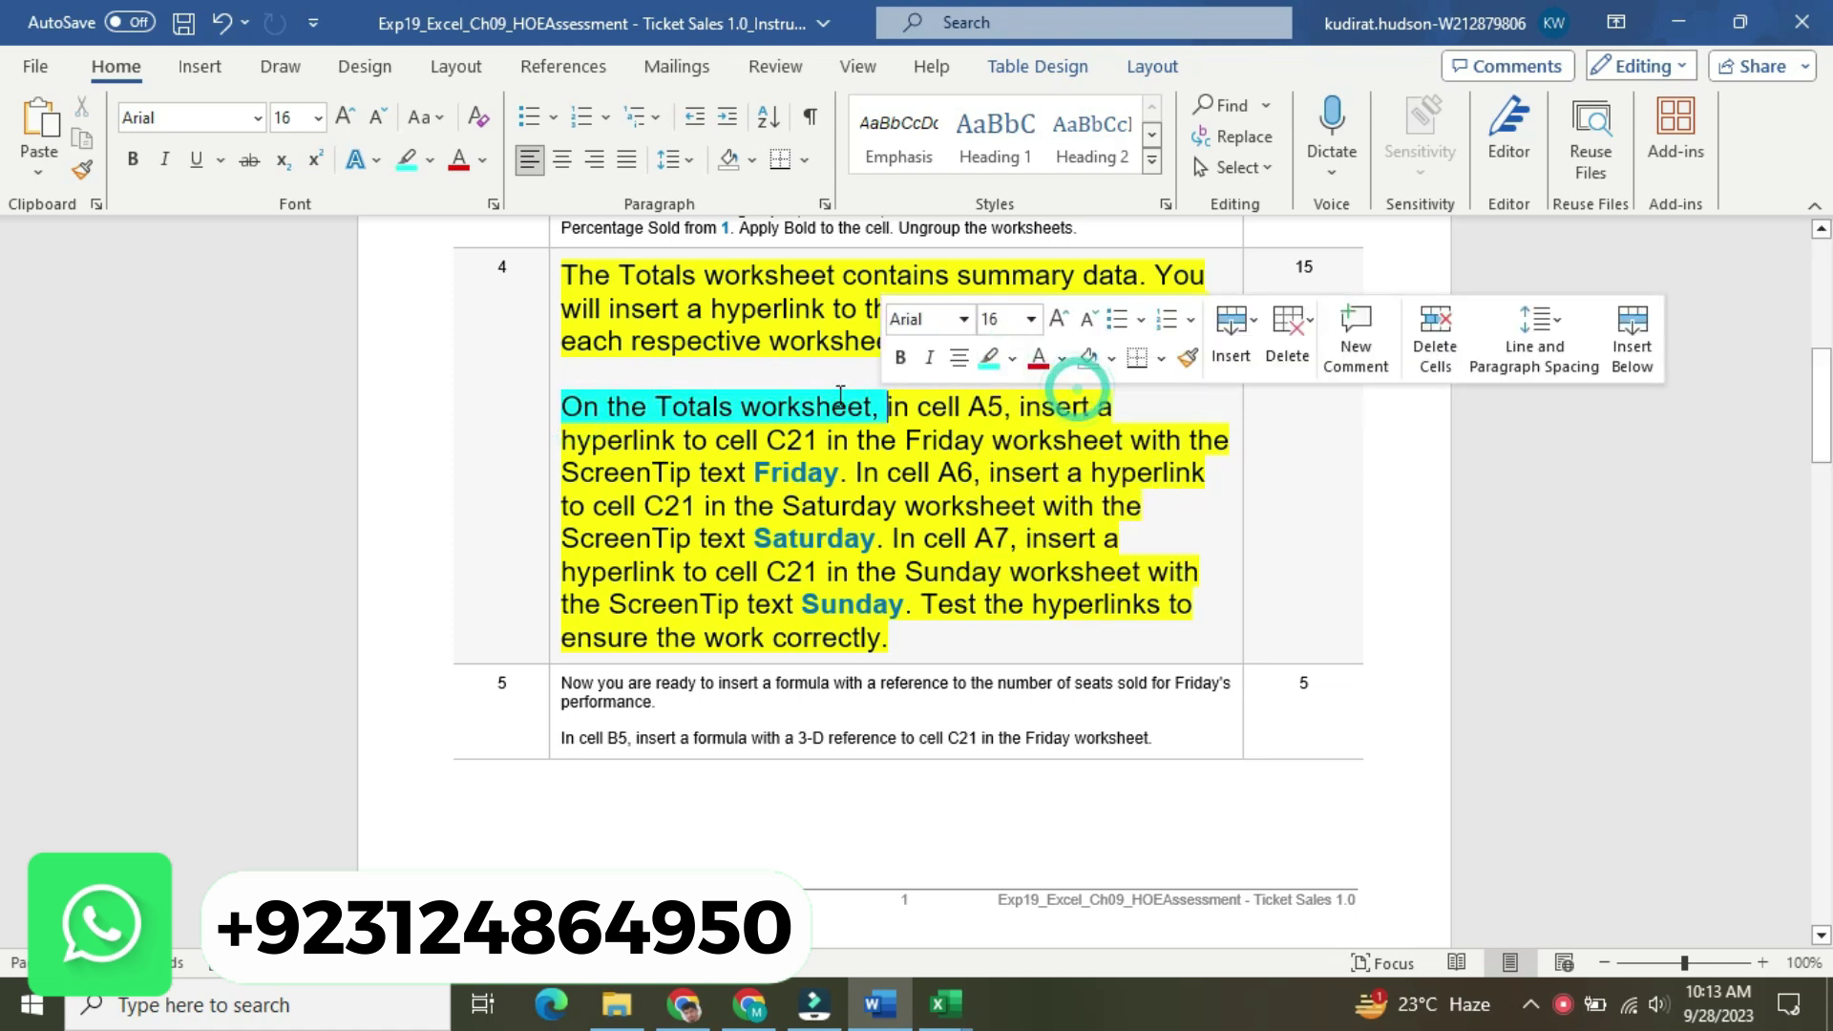
pyautogui.click(833, 406)
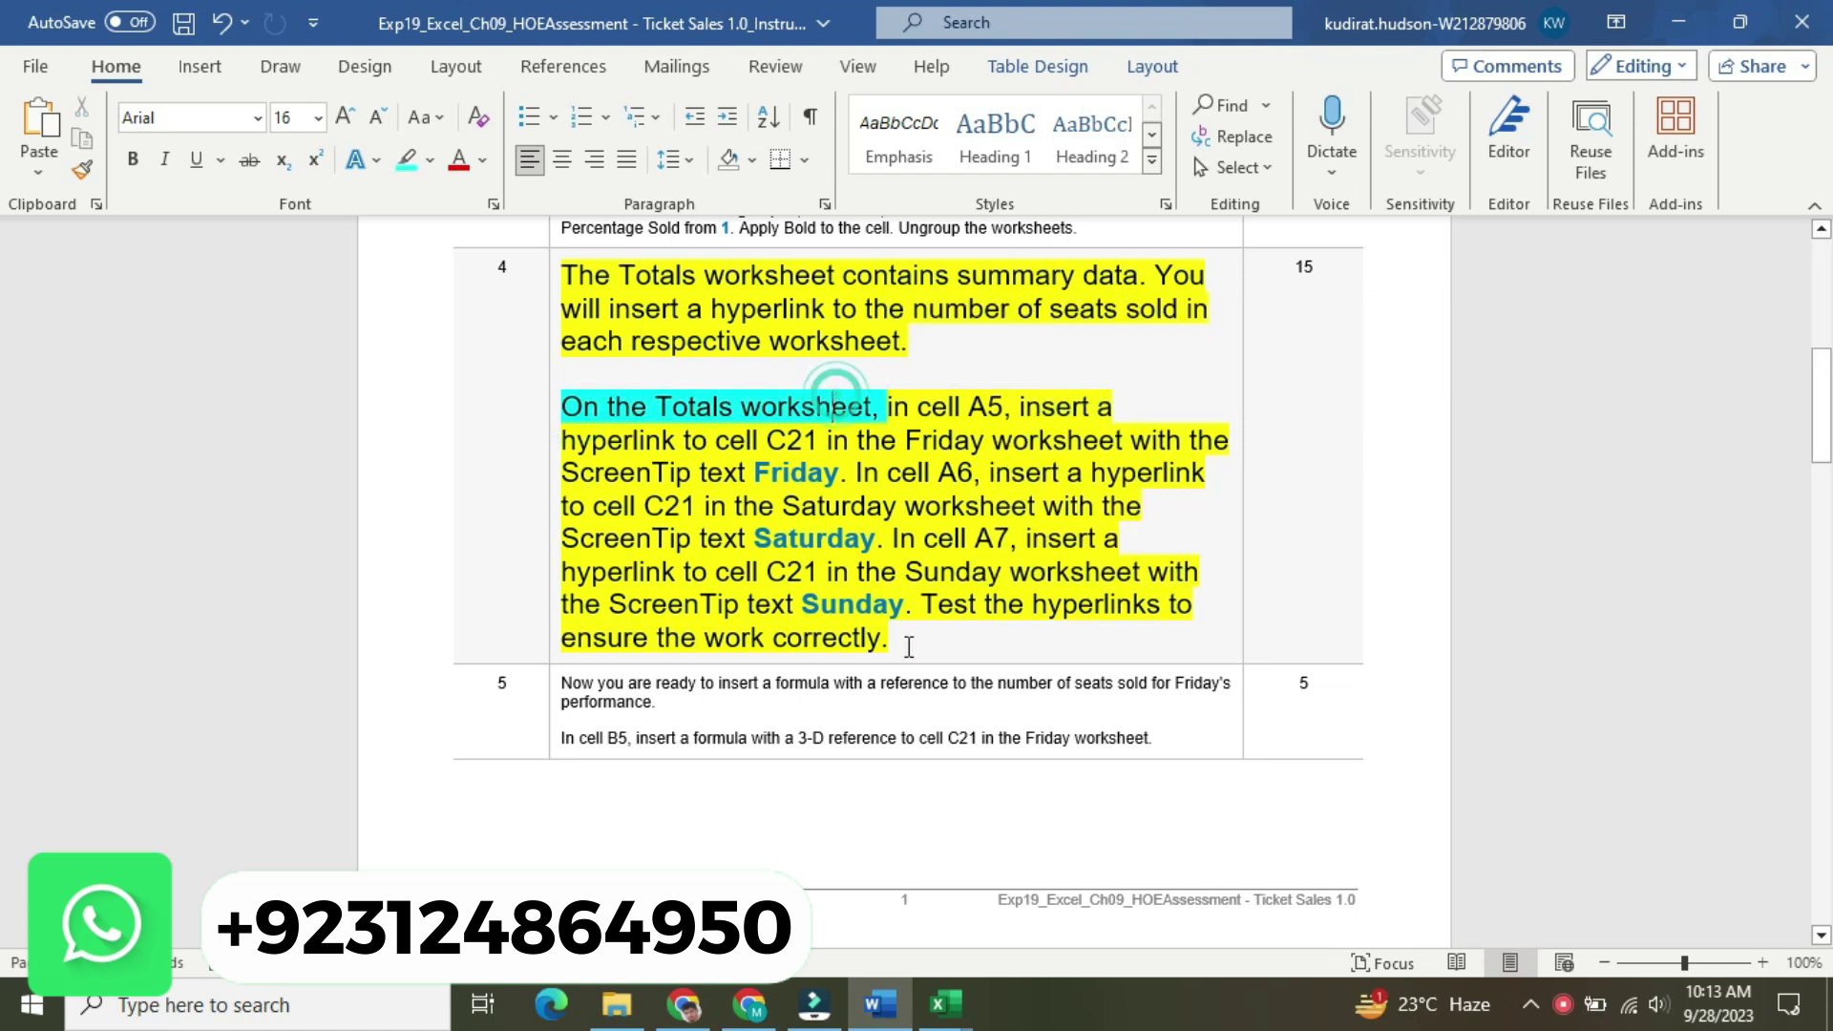
# Switch to the TicketSales workbook in Excel and display the Totals worksheet
pyautogui.click(948, 1003)
pyautogui.click(899, 915)
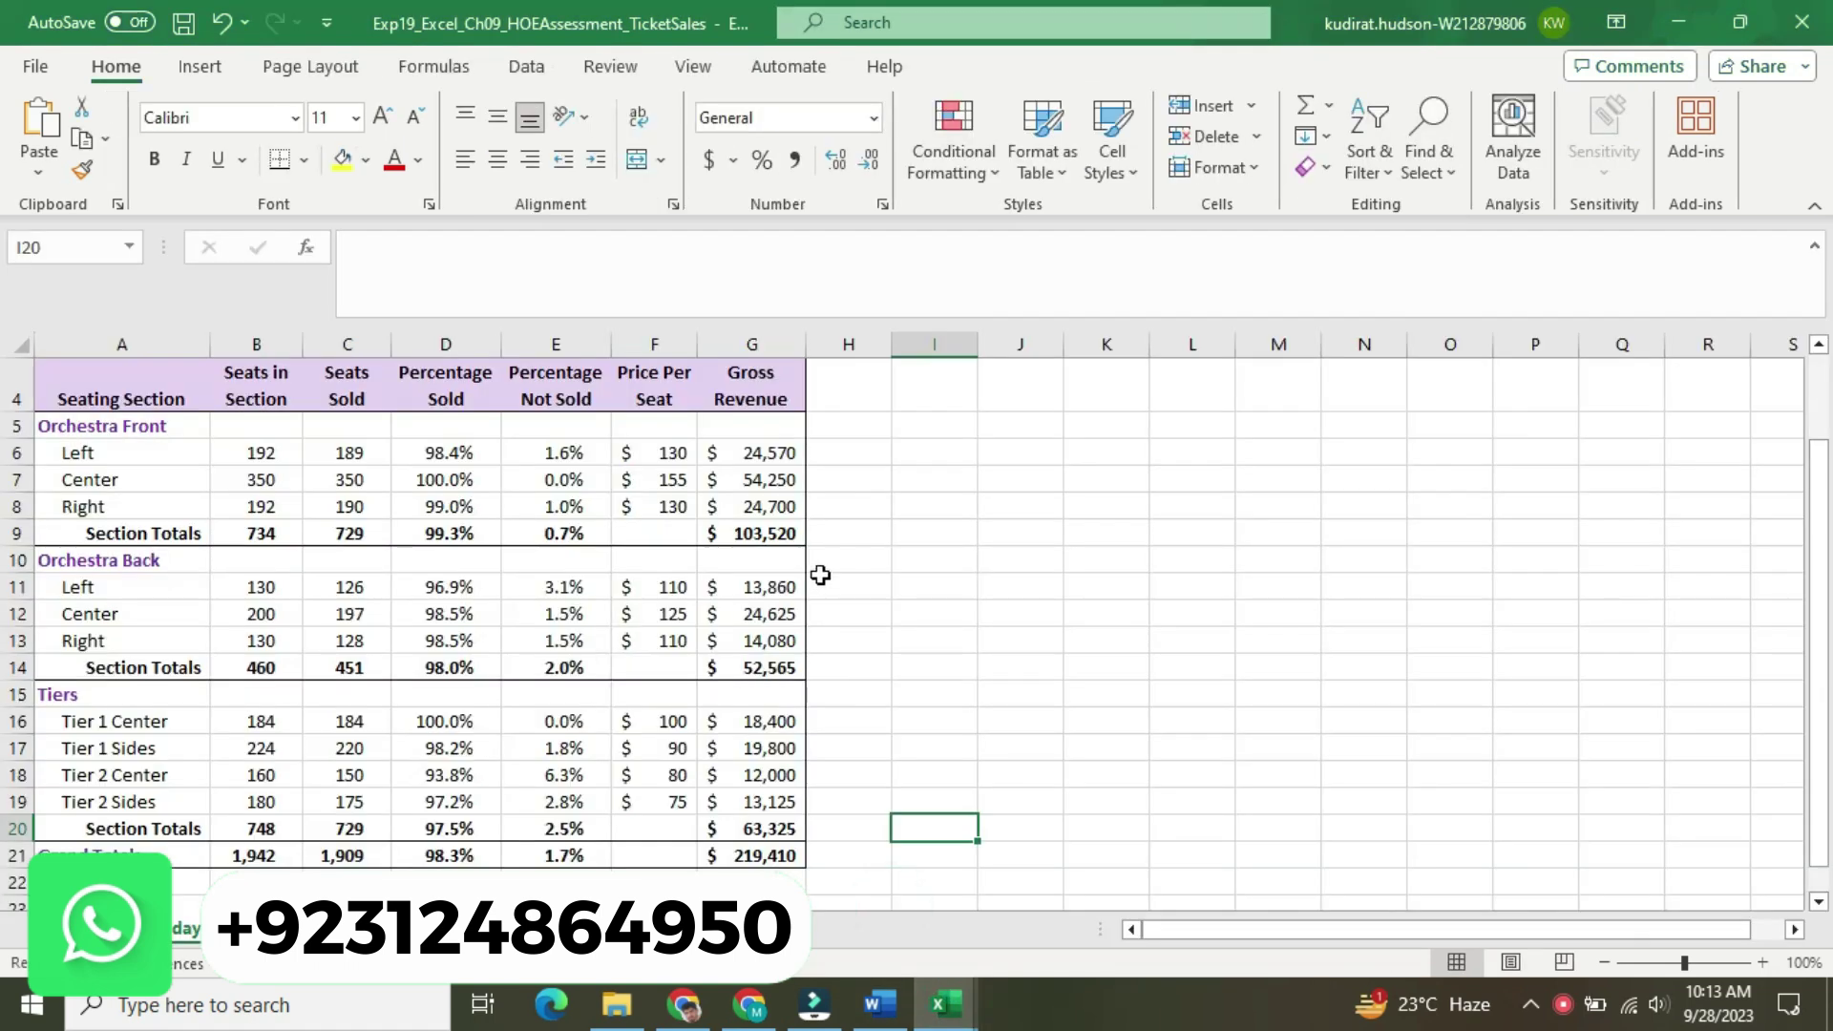
pyautogui.hotkey('ctrl', 'pageup')
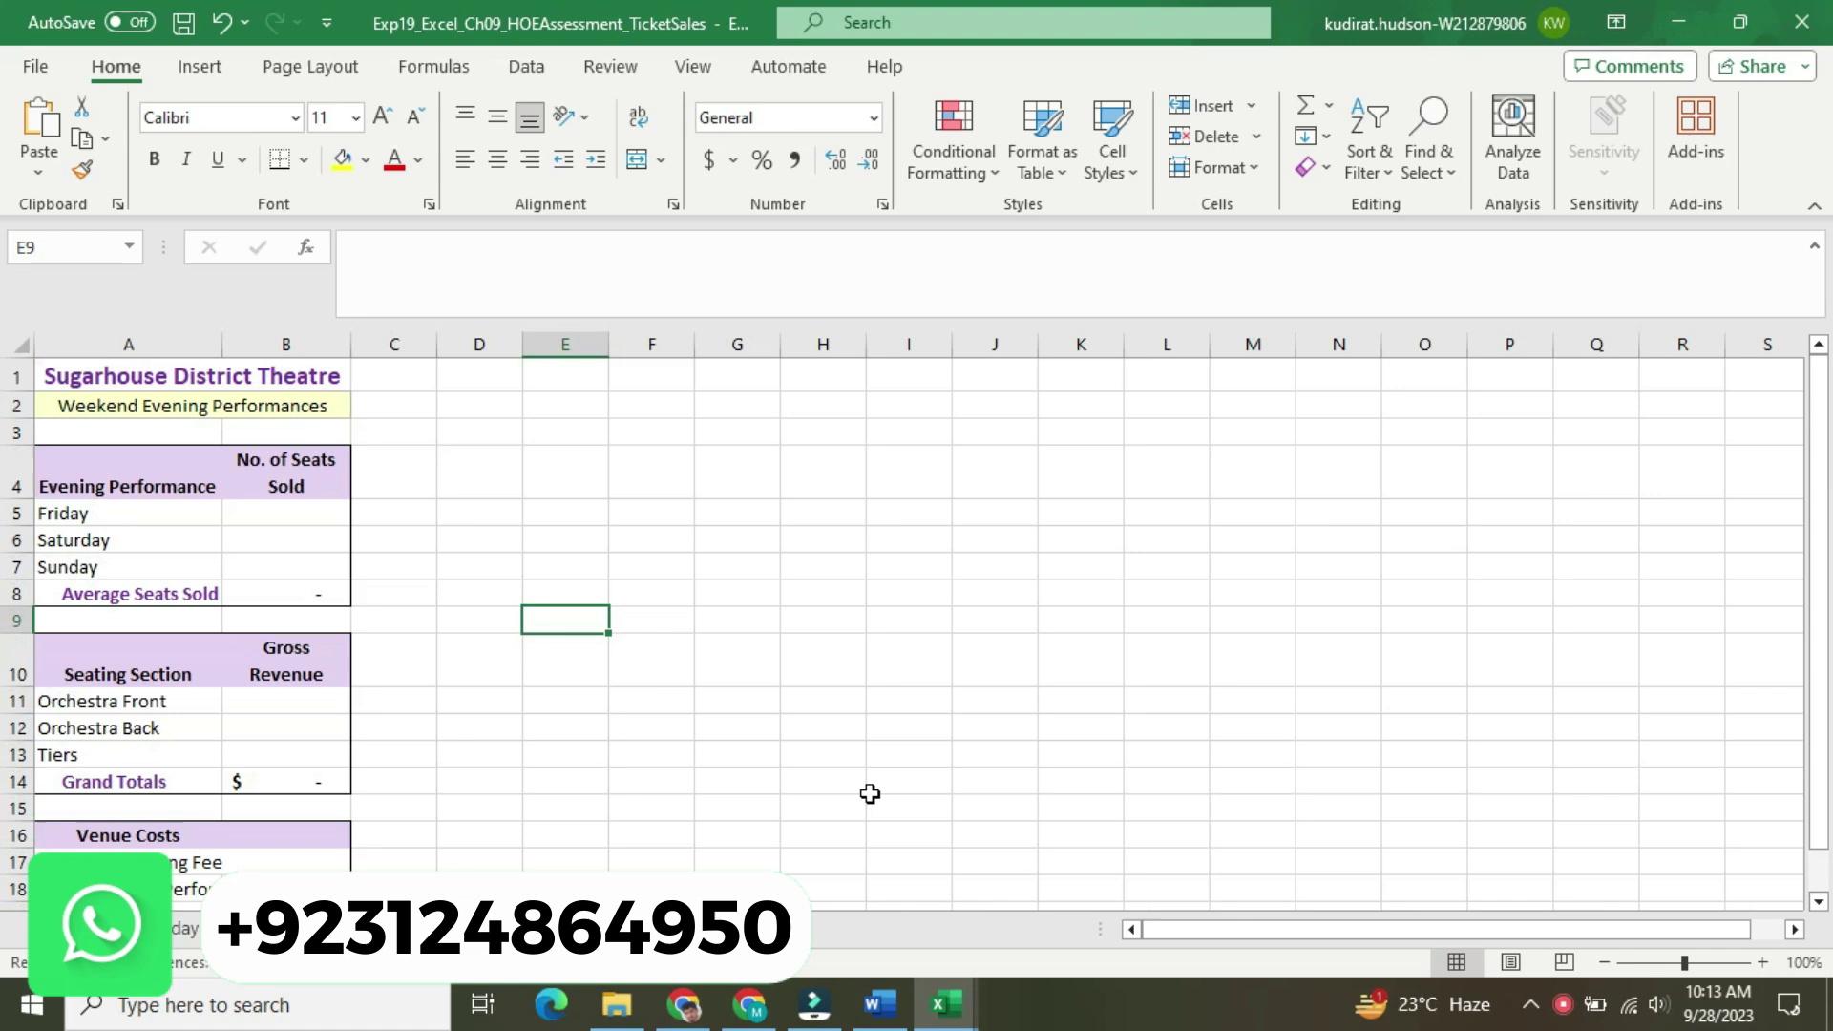
# In the Word instructions, highlight the step 4 text on the cell A5 hyperlink in turquoise and copy the ScreenTip text Friday
pyautogui.click(879, 1002)
pyautogui.moveTo(889, 402); pyautogui.dragTo(861, 467)
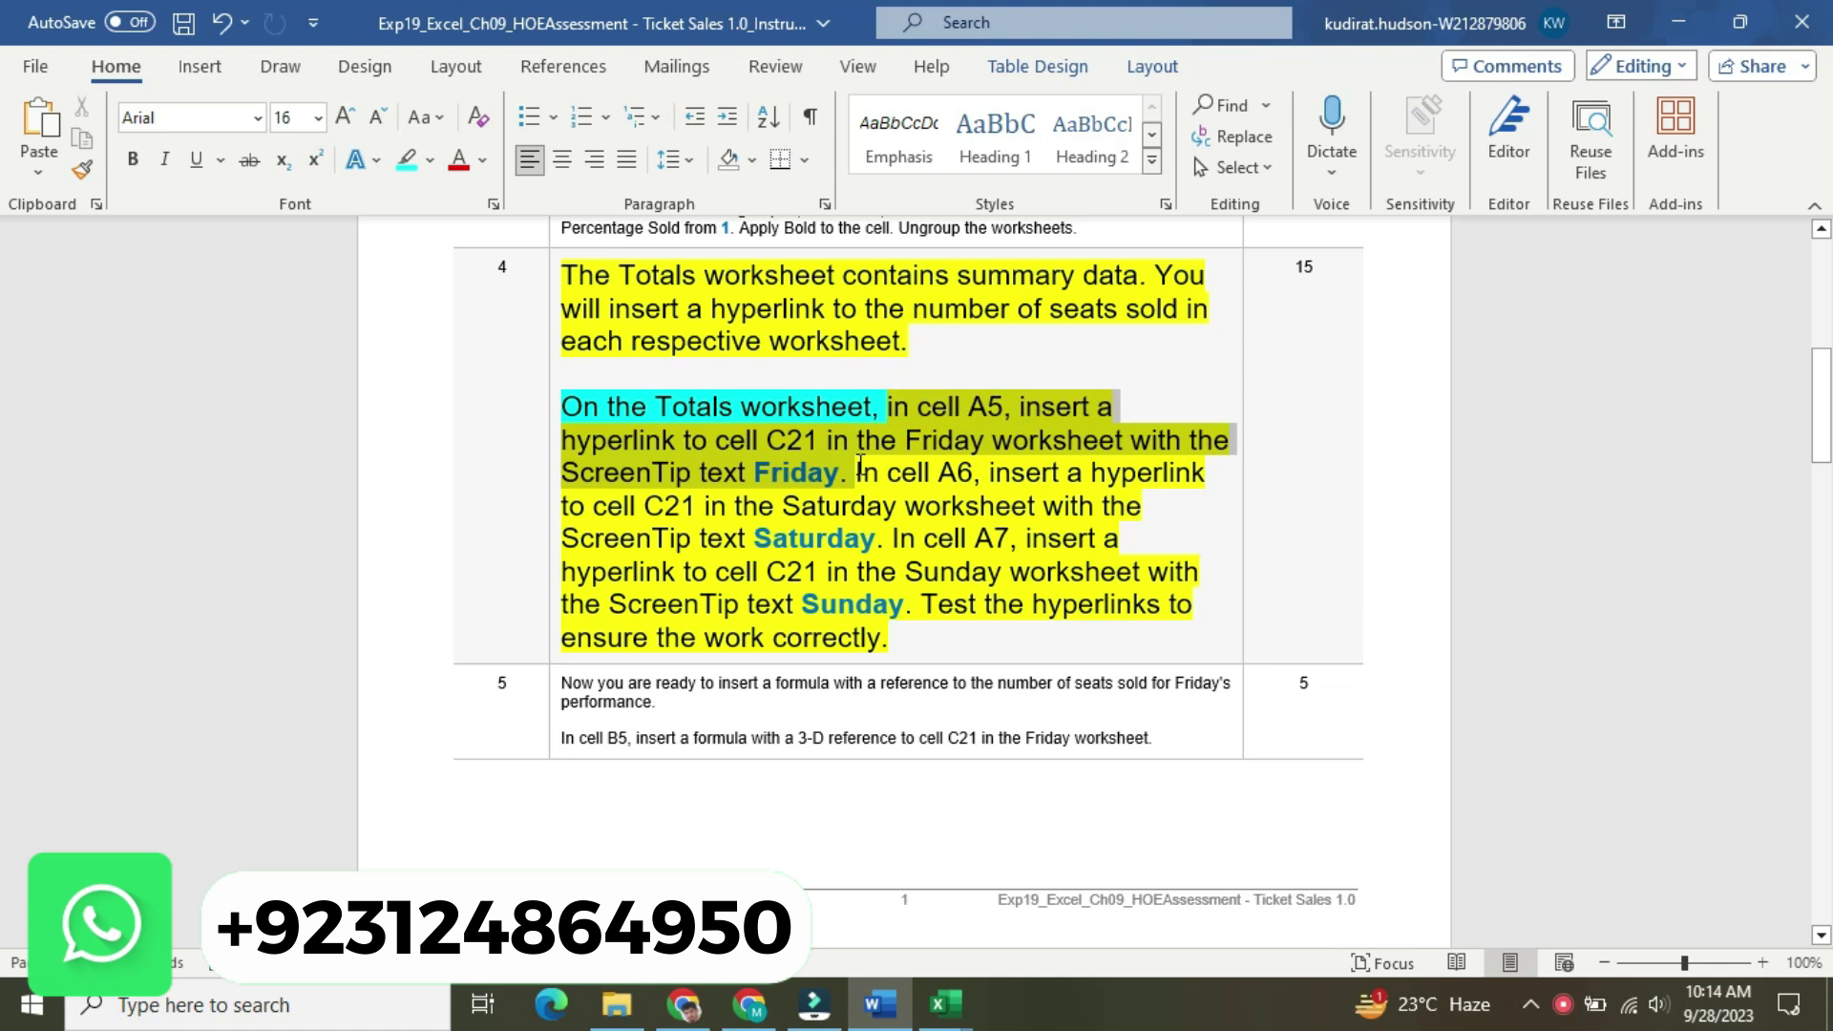
pyautogui.click(953, 412)
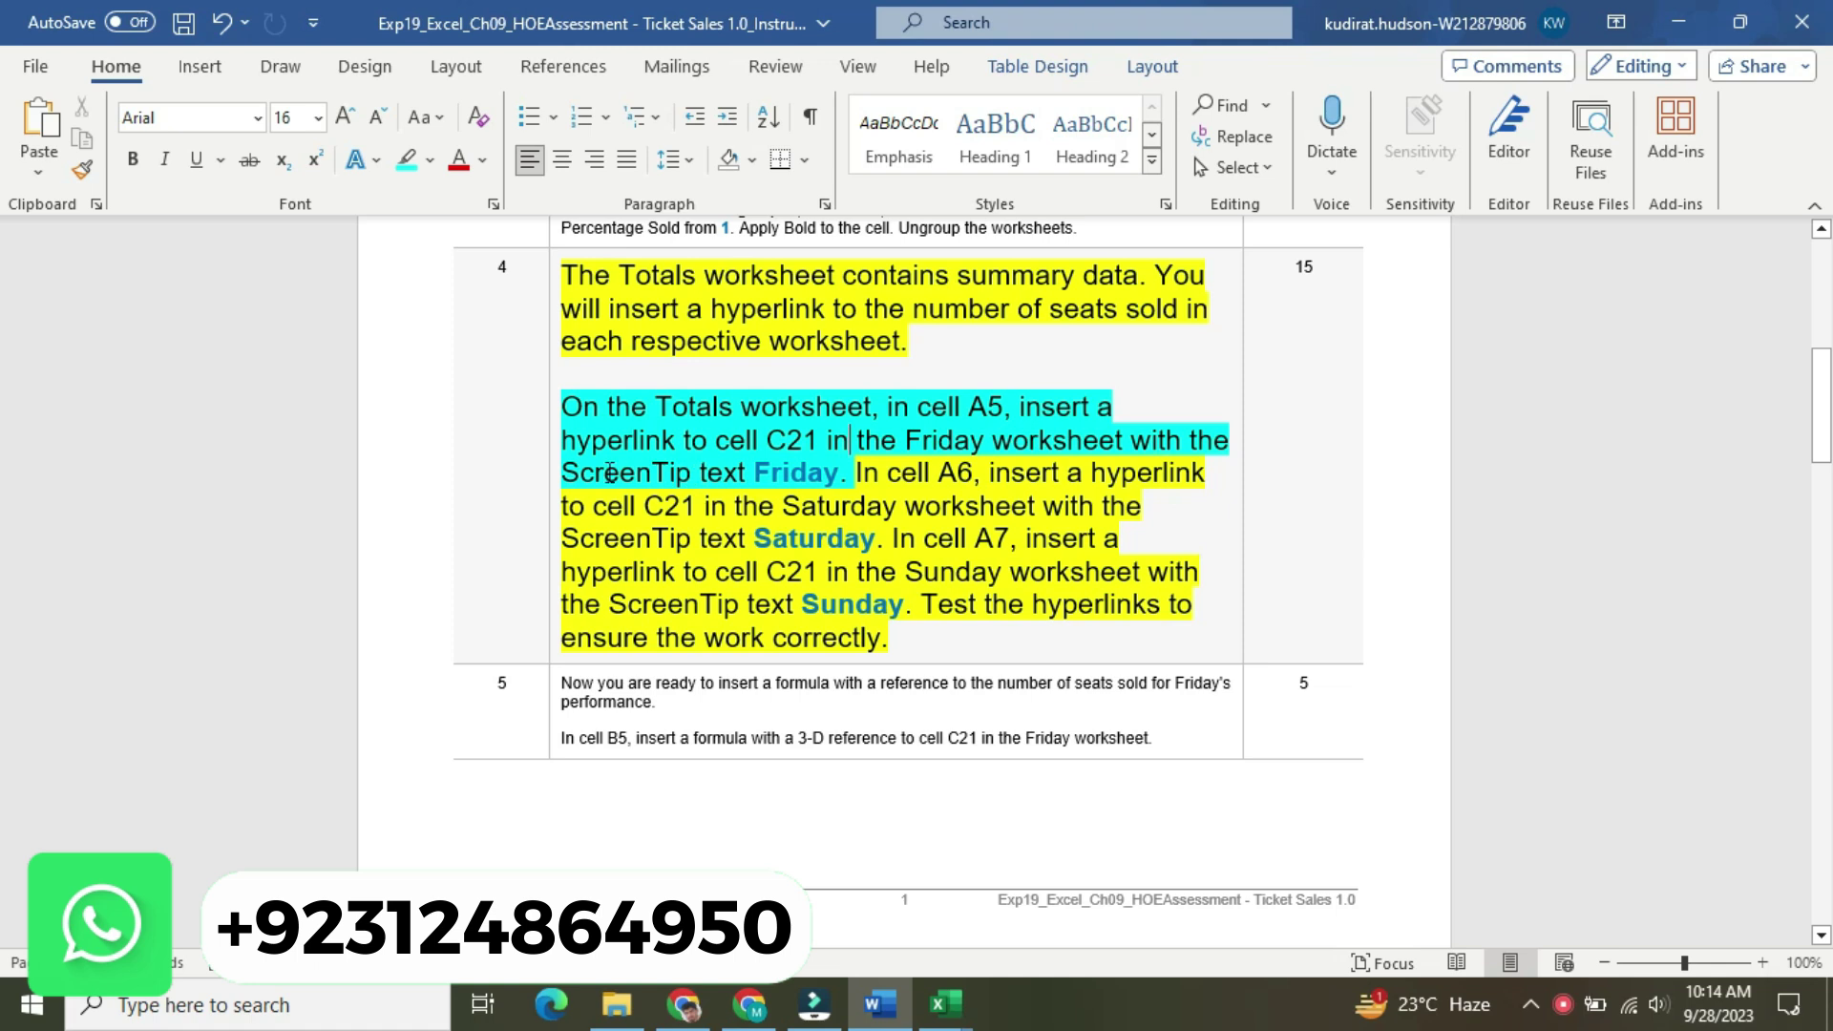
pyautogui.moveTo(760, 470); pyautogui.dragTo(833, 472)
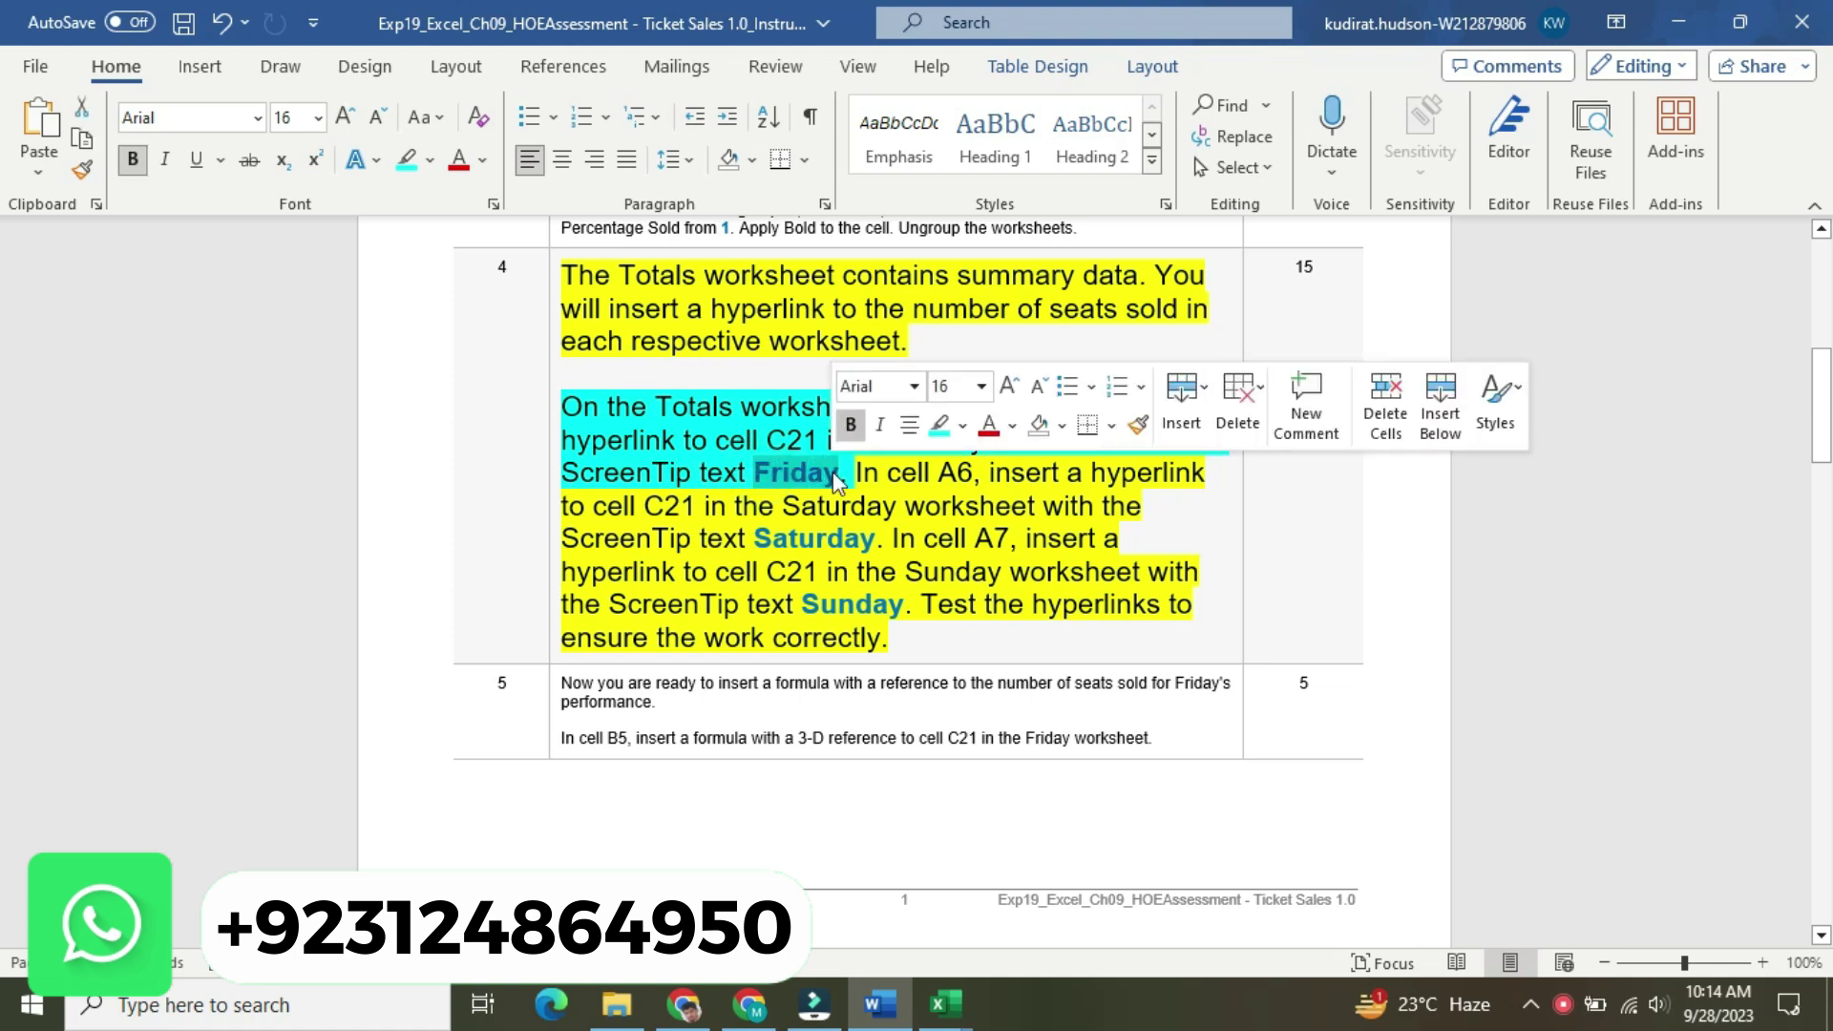
pyautogui.hotkey('ctrl', 'c')
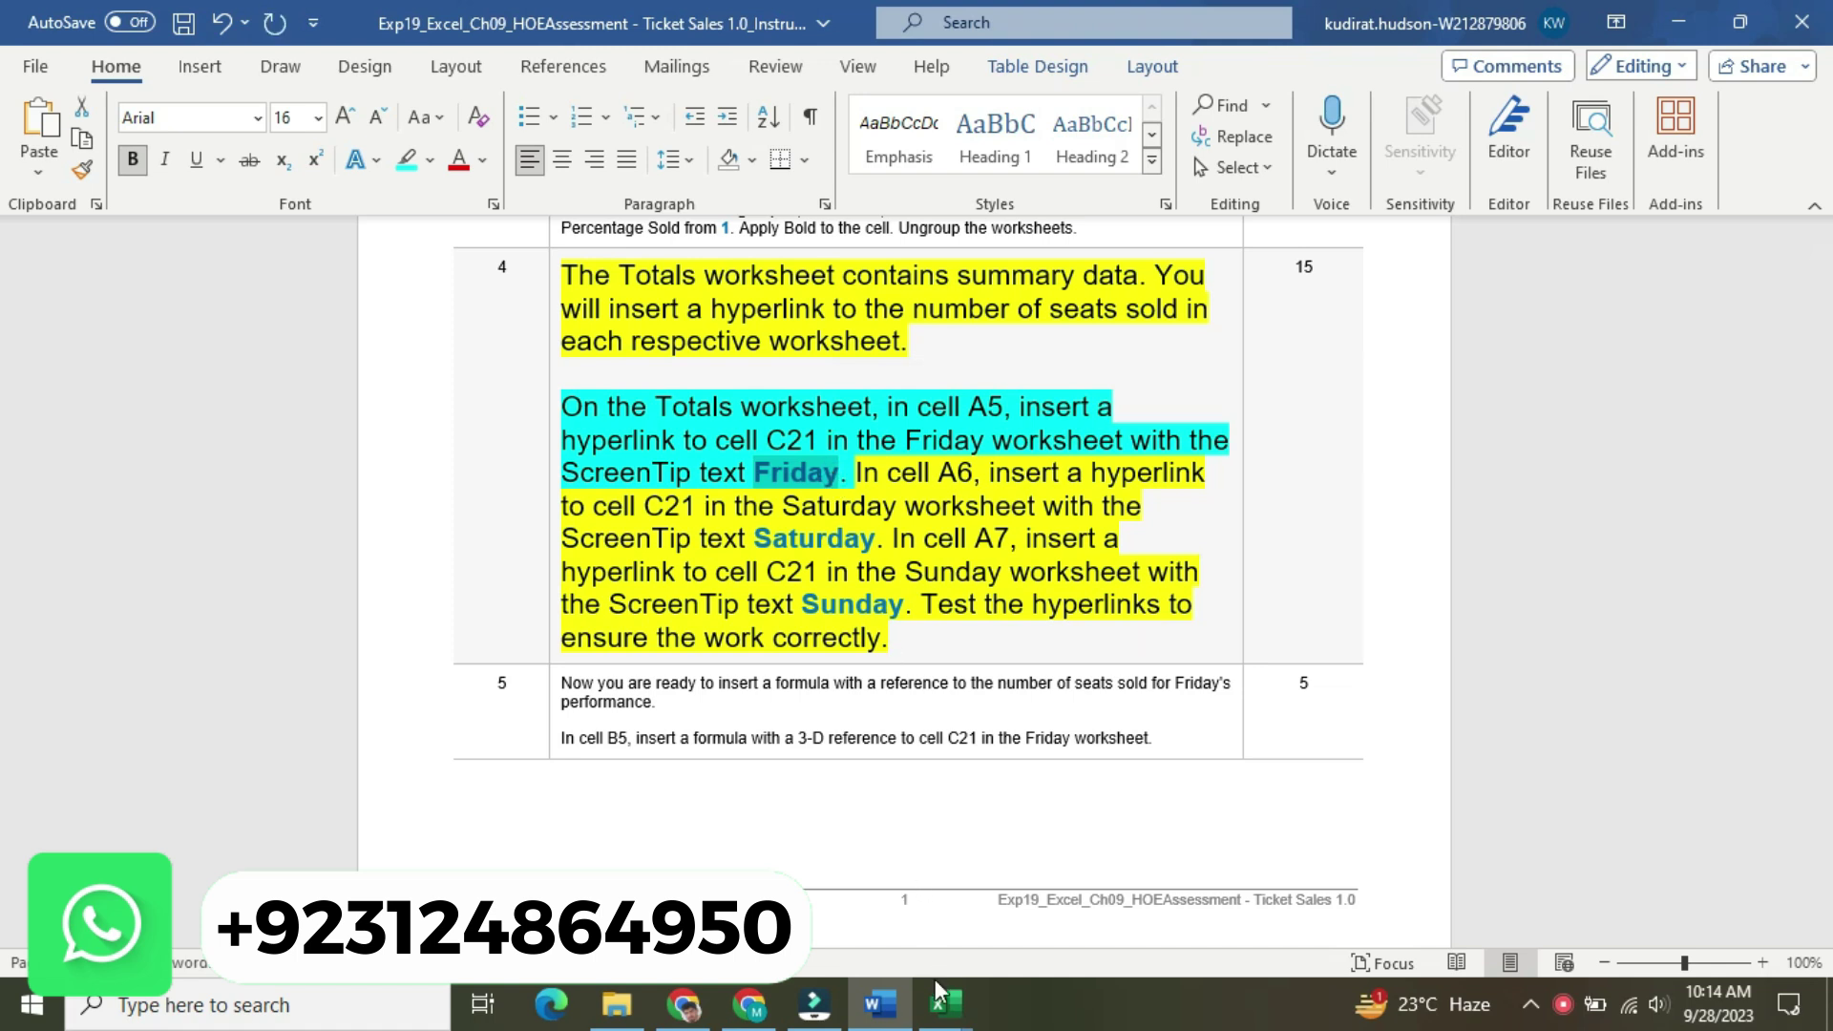
# In Excel, insert a hyperlink in cell A5 of the Totals worksheet to cell C21 of the Friday worksheet, with the ScreenTip text Friday
pyautogui.moveTo(941, 1004)
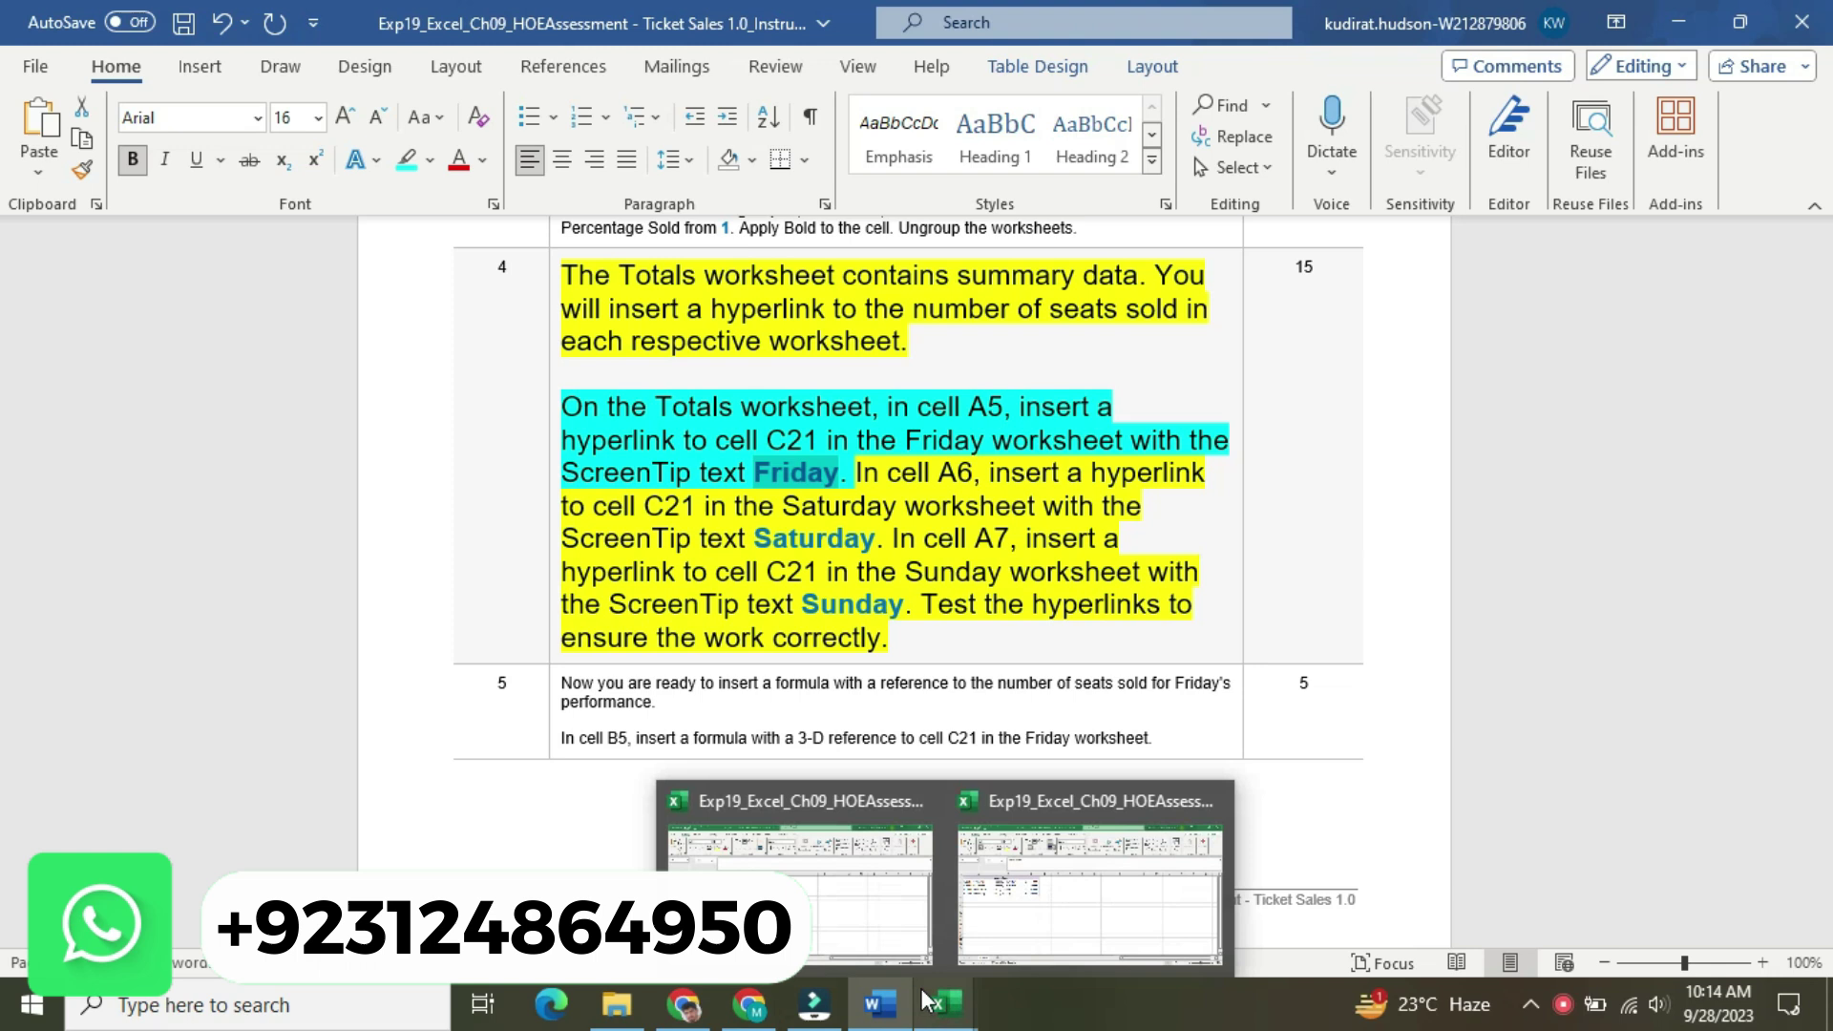
pyautogui.click(859, 900)
pyautogui.click(122, 516)
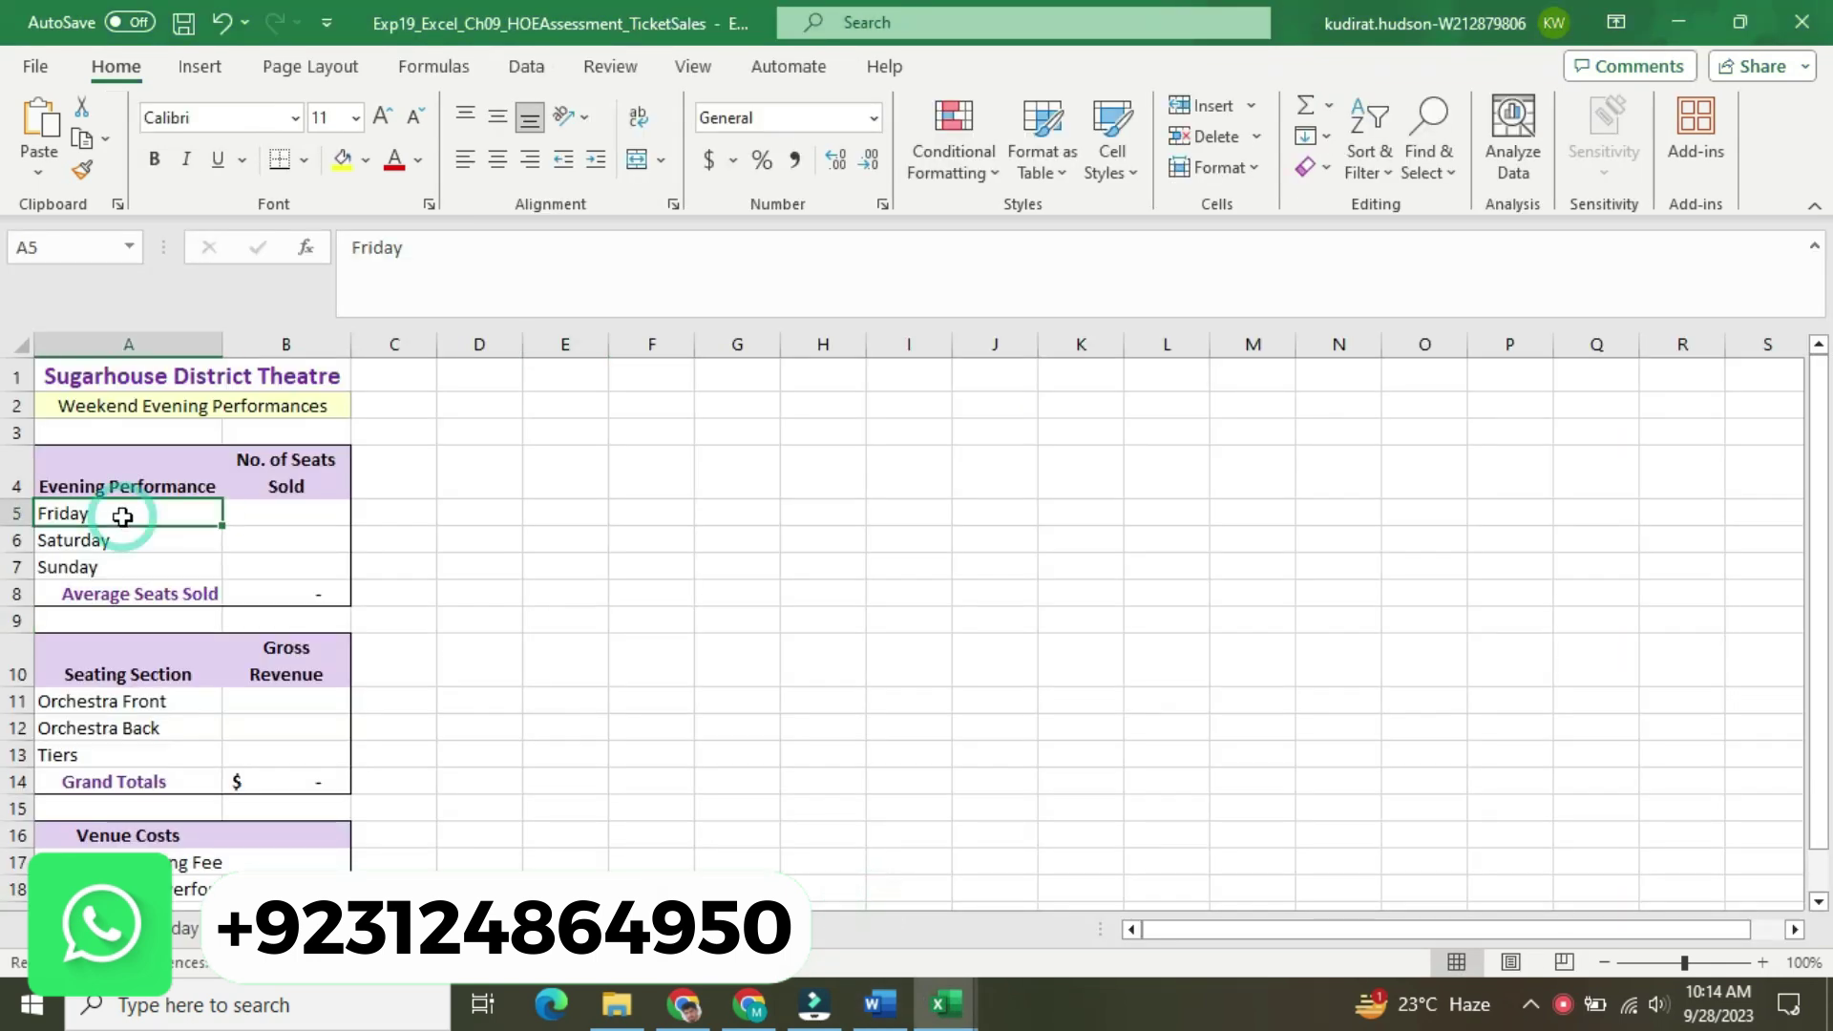
pyautogui.rightClick(122, 517)
pyautogui.click(229, 820)
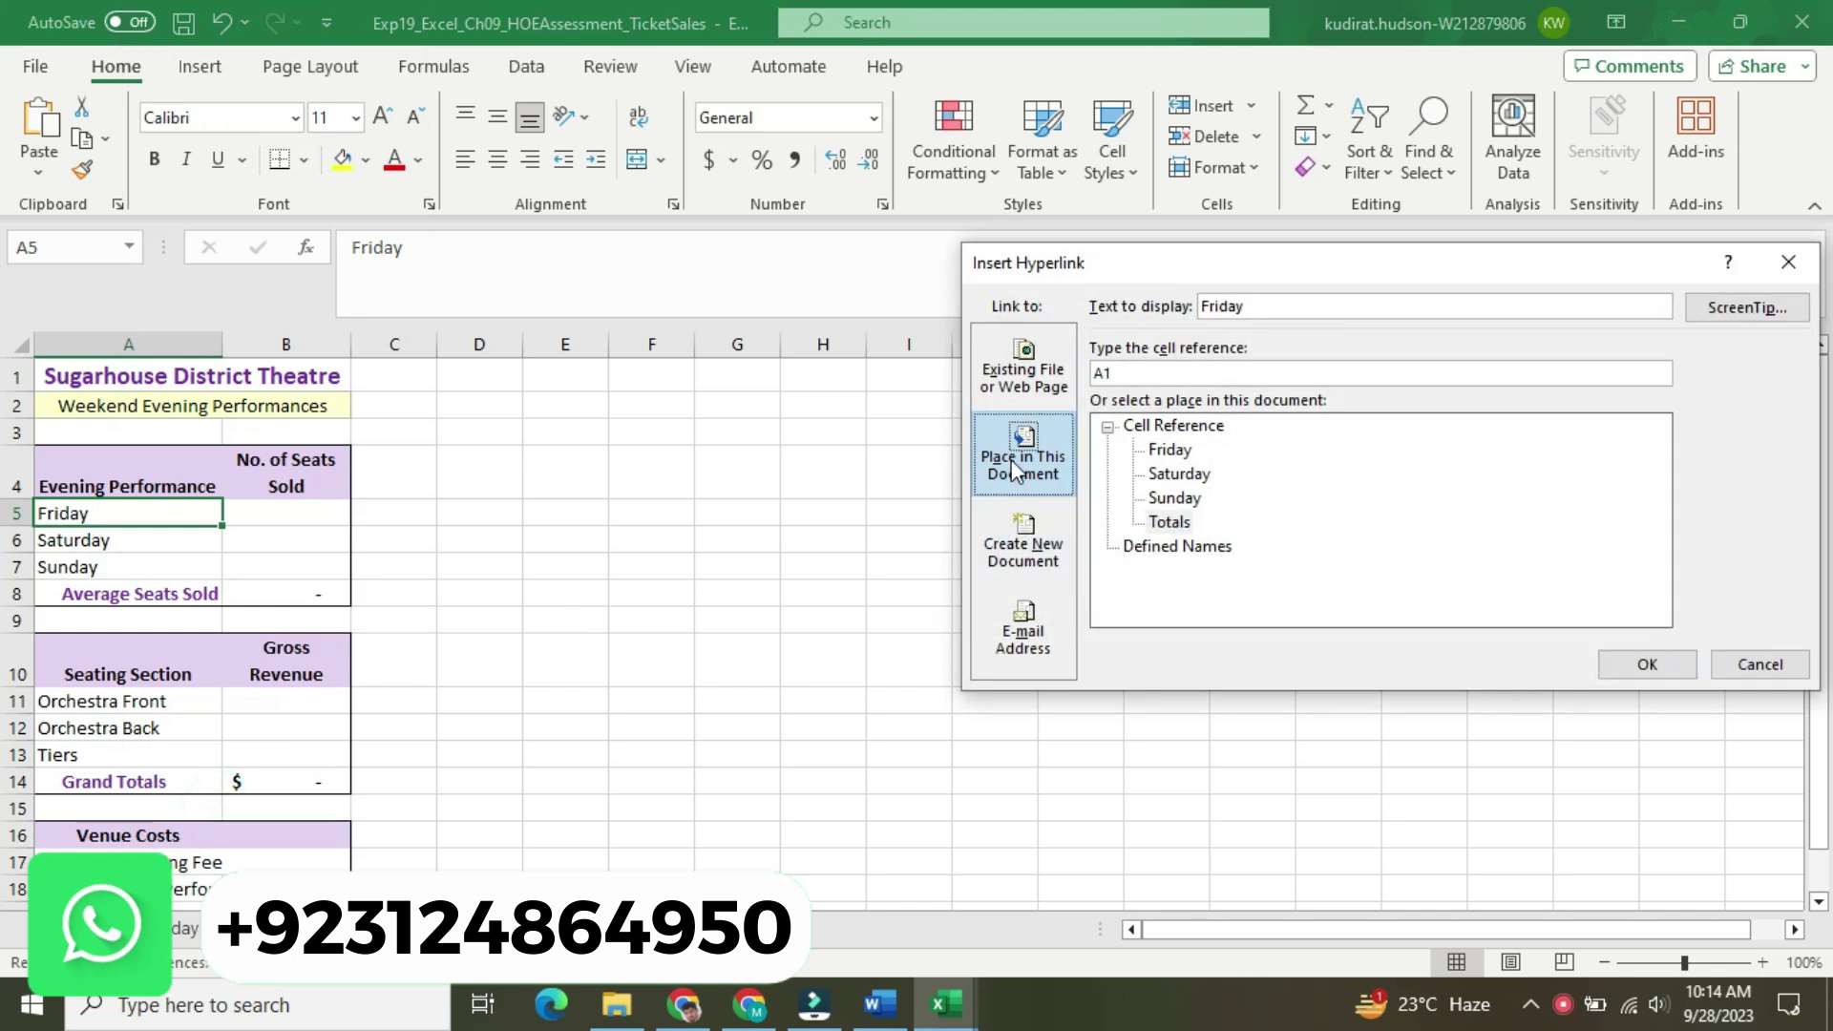
pyautogui.doubleClick(1131, 373)
pyautogui.write('A')
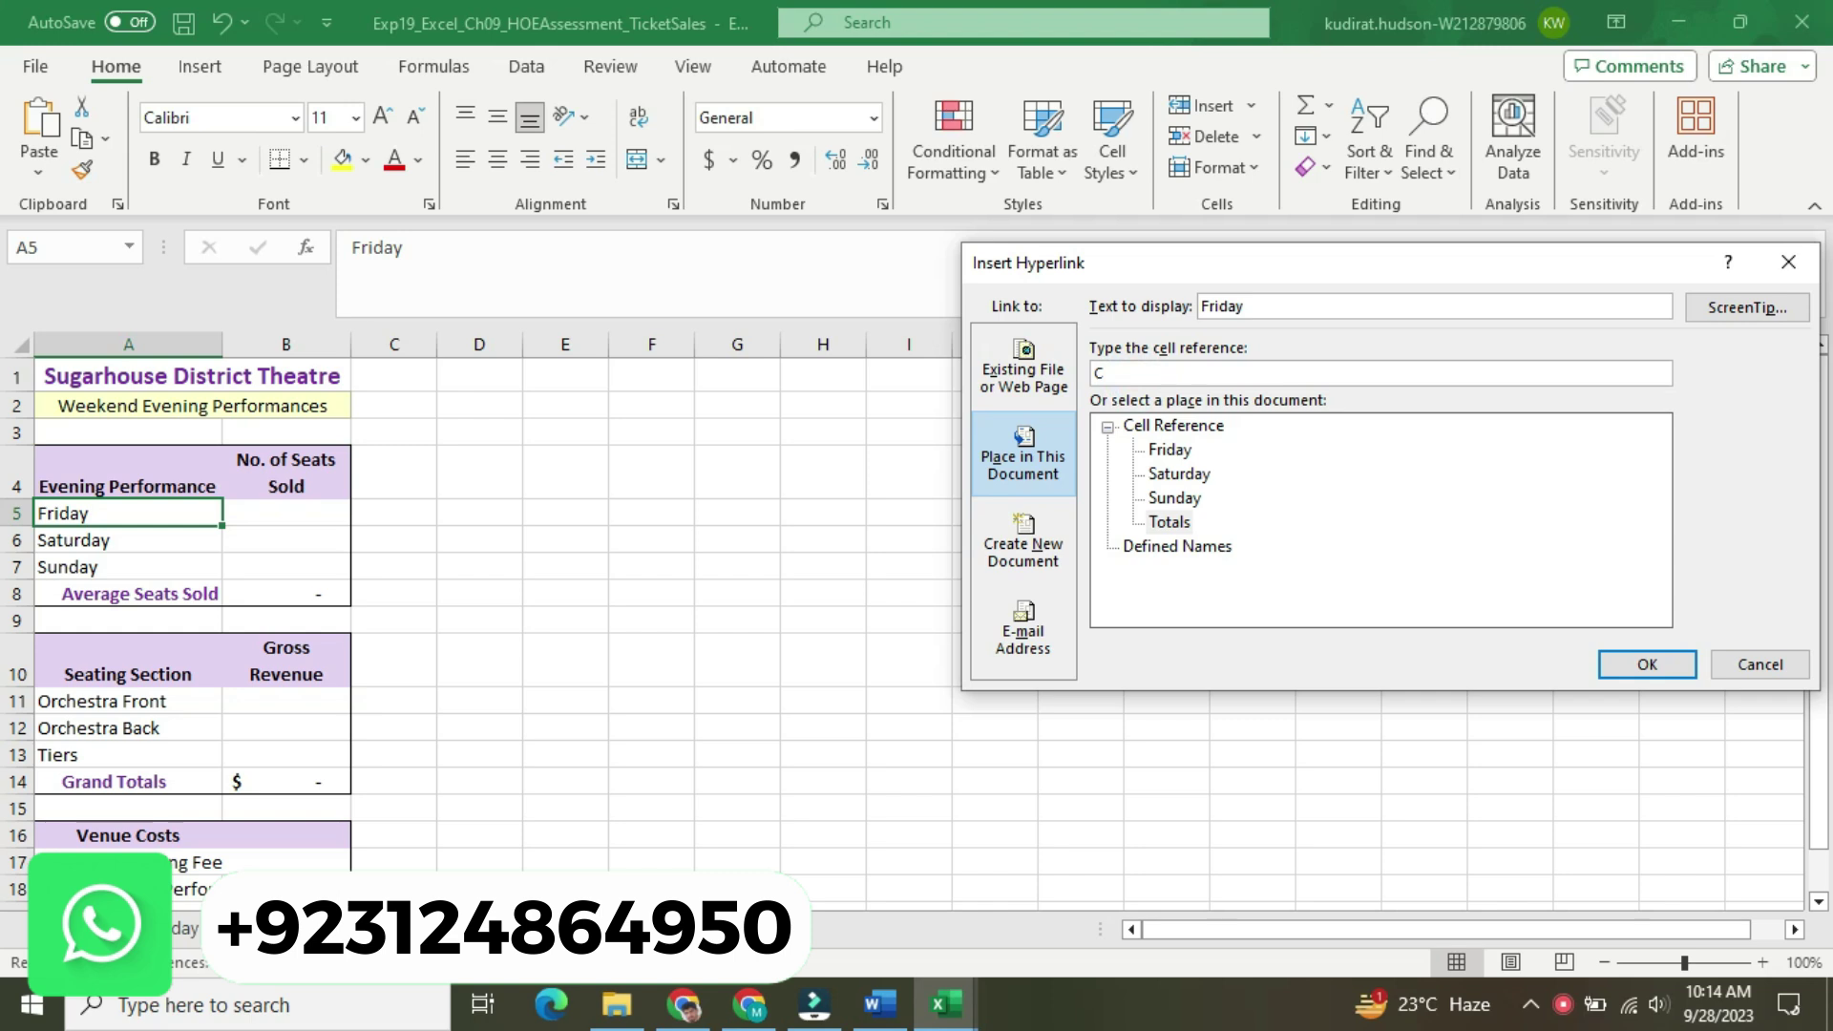
pyautogui.click(1181, 453)
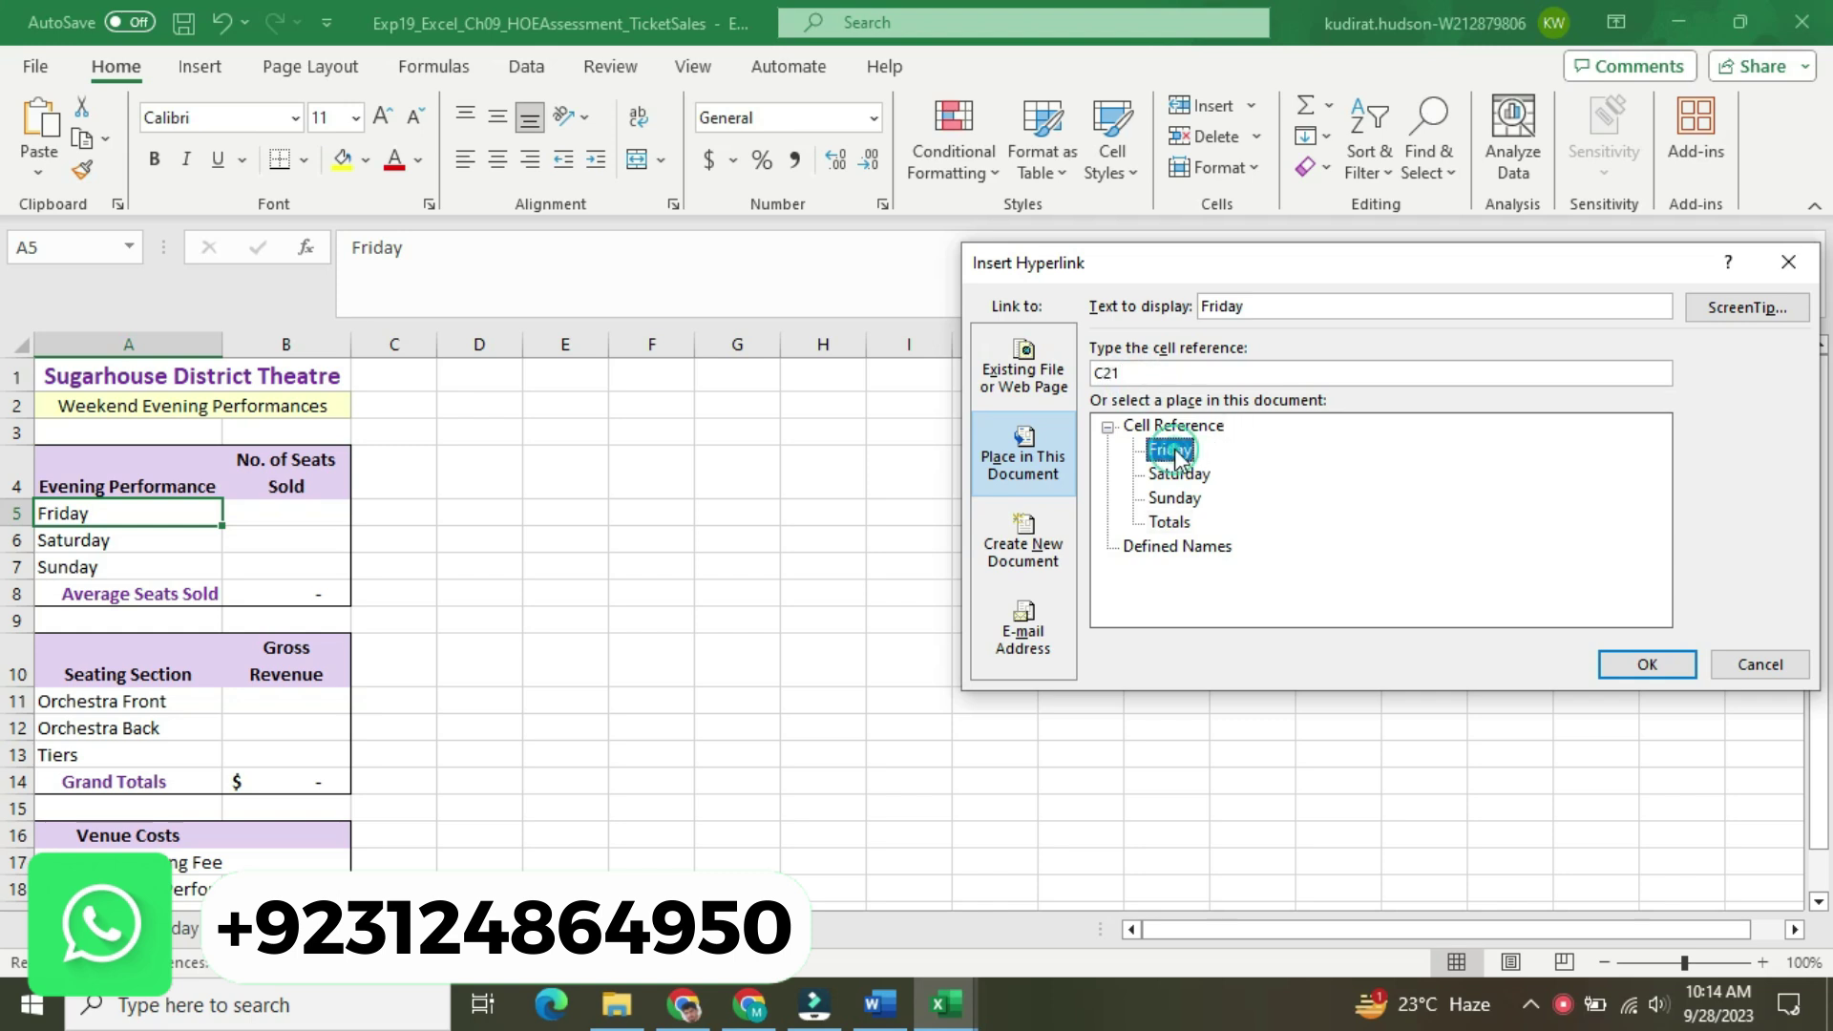
pyautogui.click(1700, 312)
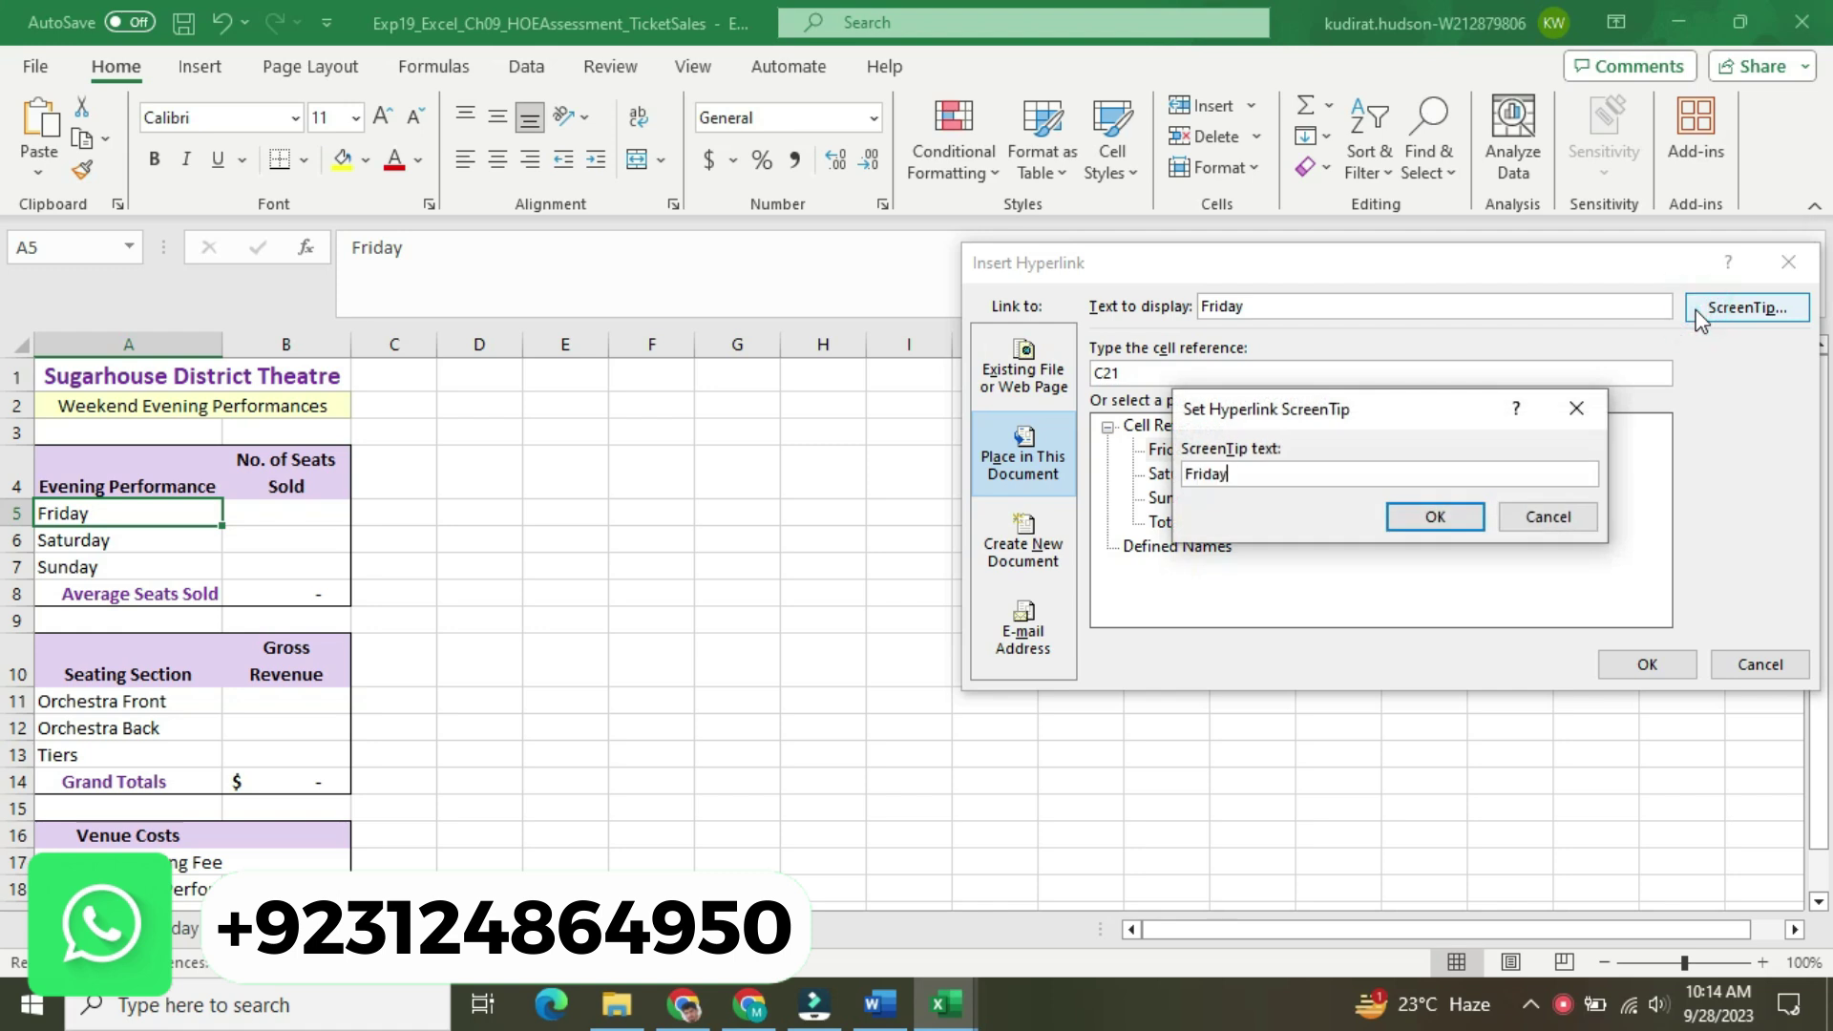
pyautogui.click(1437, 518)
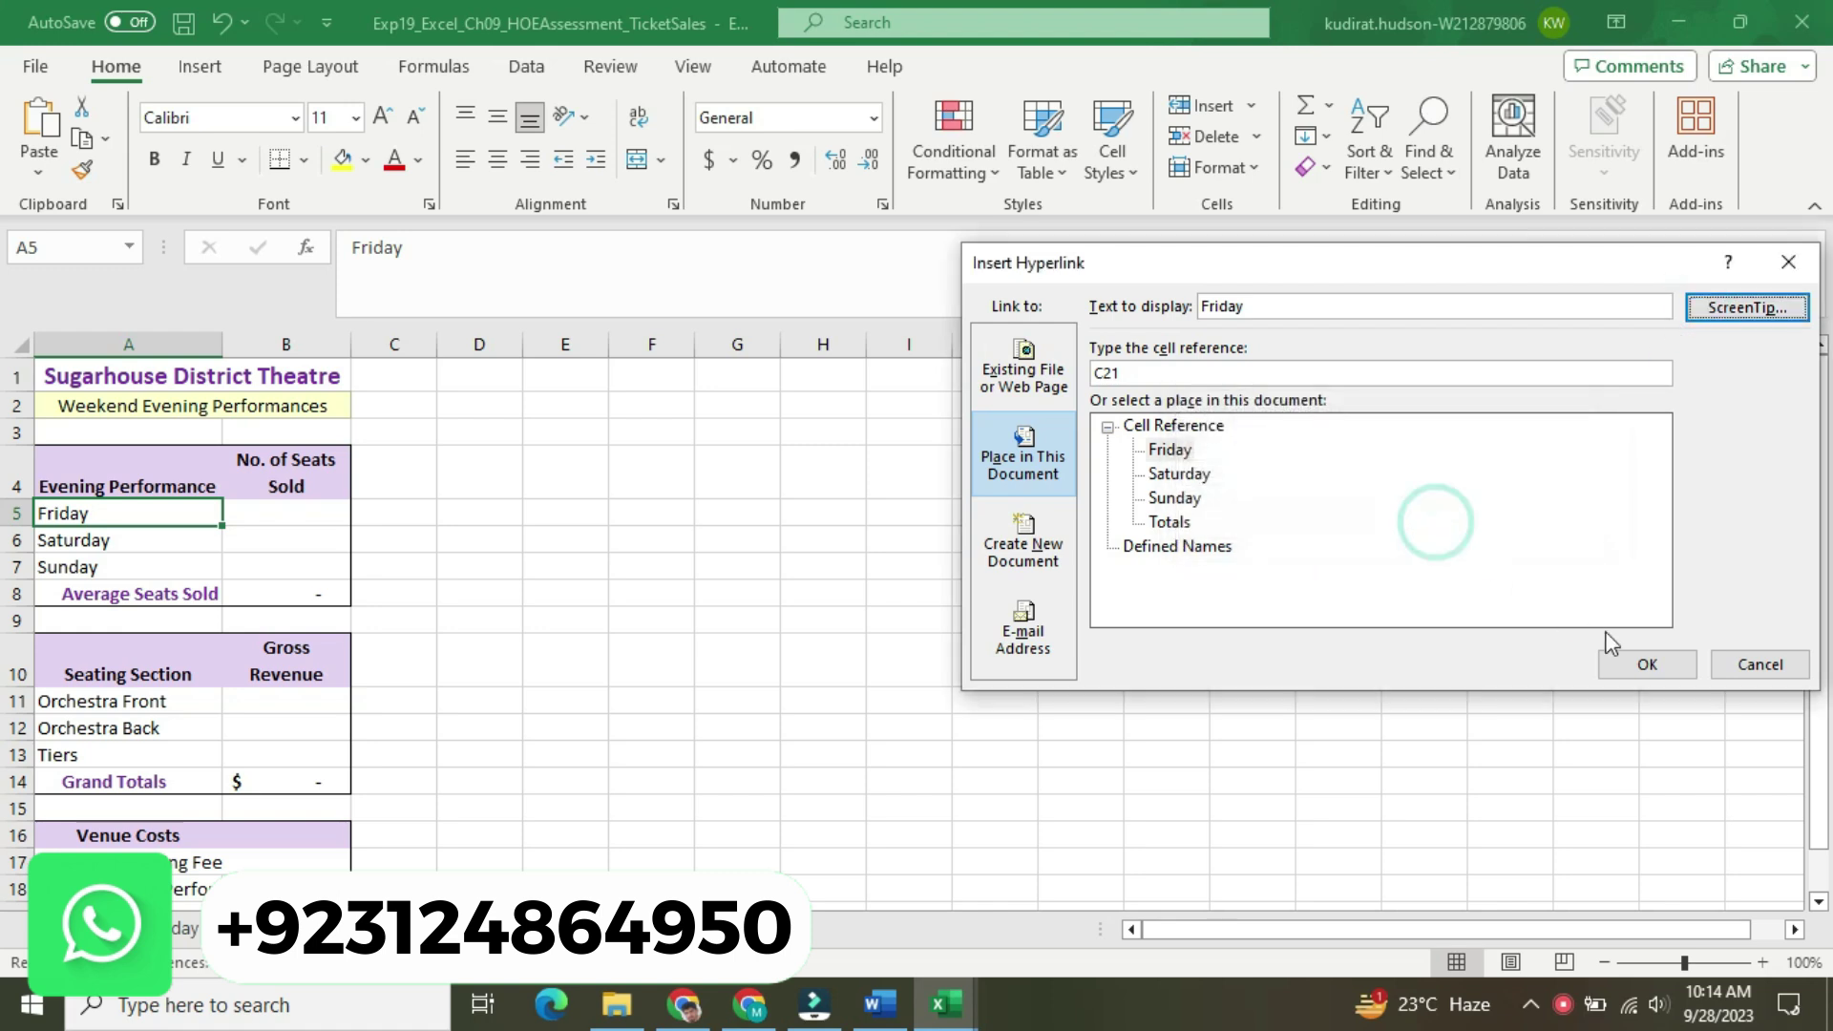
pyautogui.click(1631, 666)
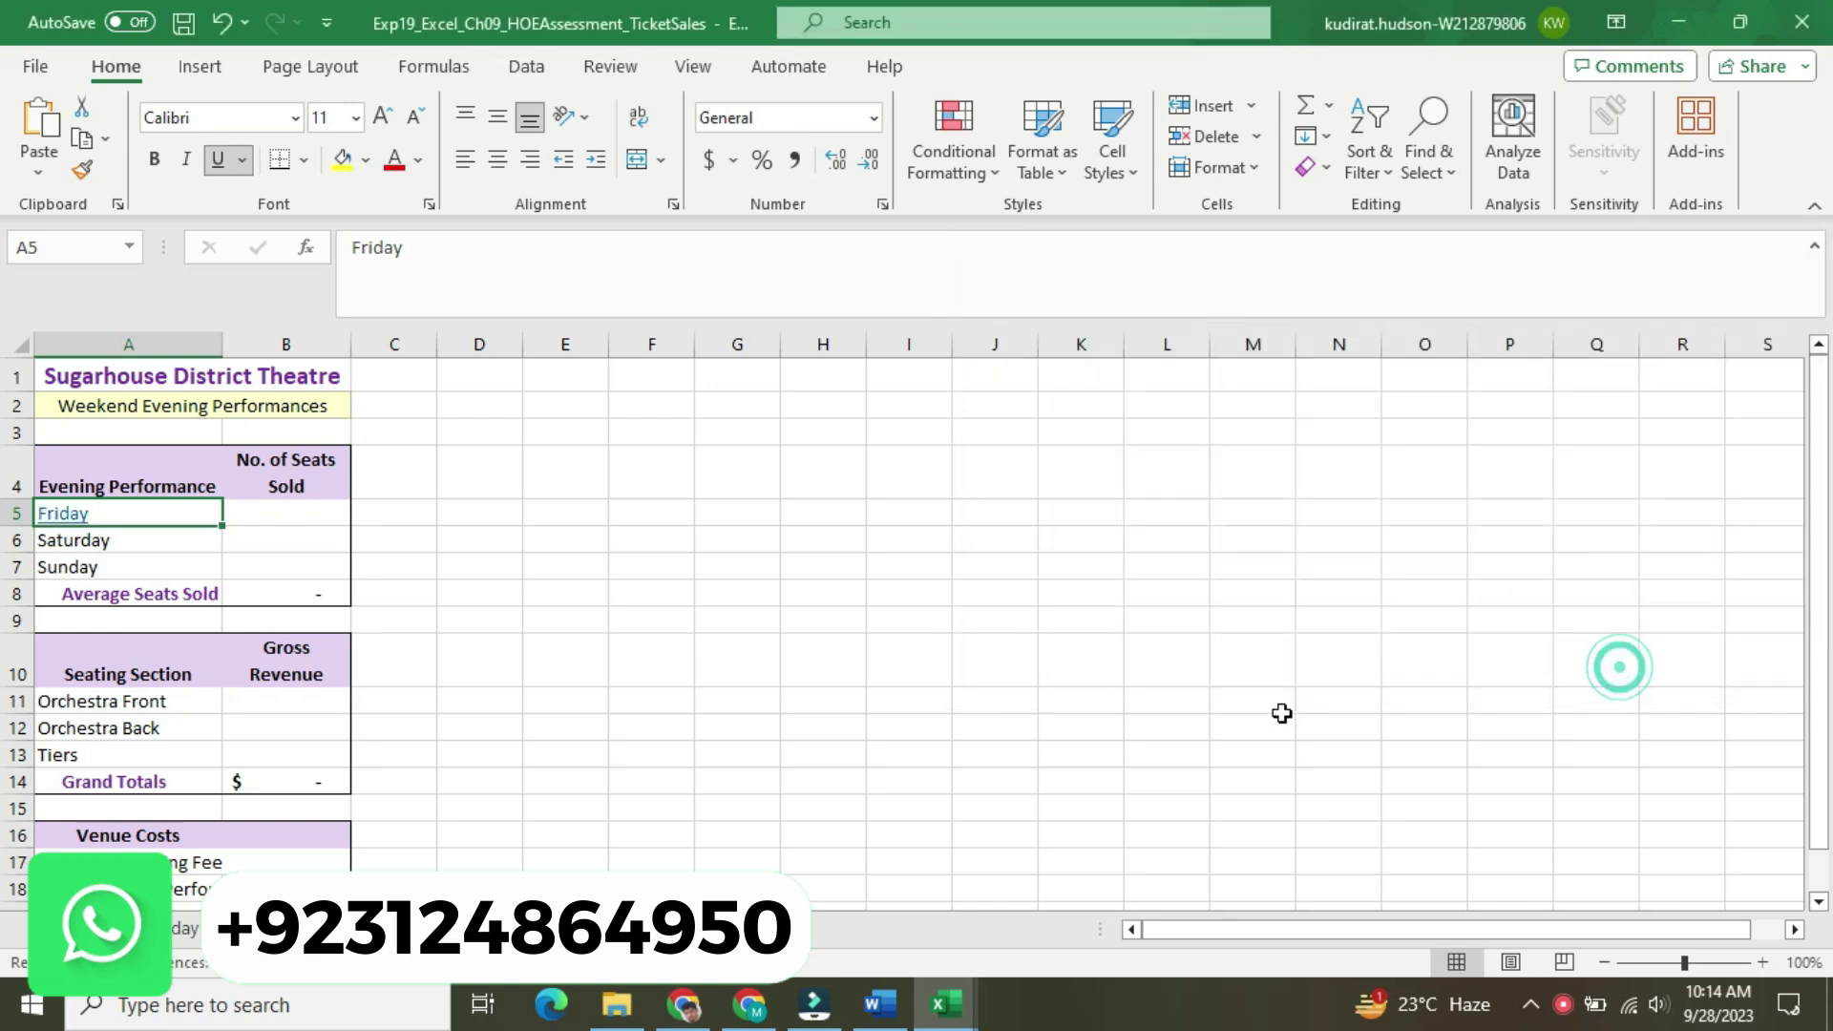
# In the Word instructions, highlight the step 4 sentence on the cell A6 hyperlink in turquoise and copy the ScreenTip text Saturday
pyautogui.click(886, 1004)
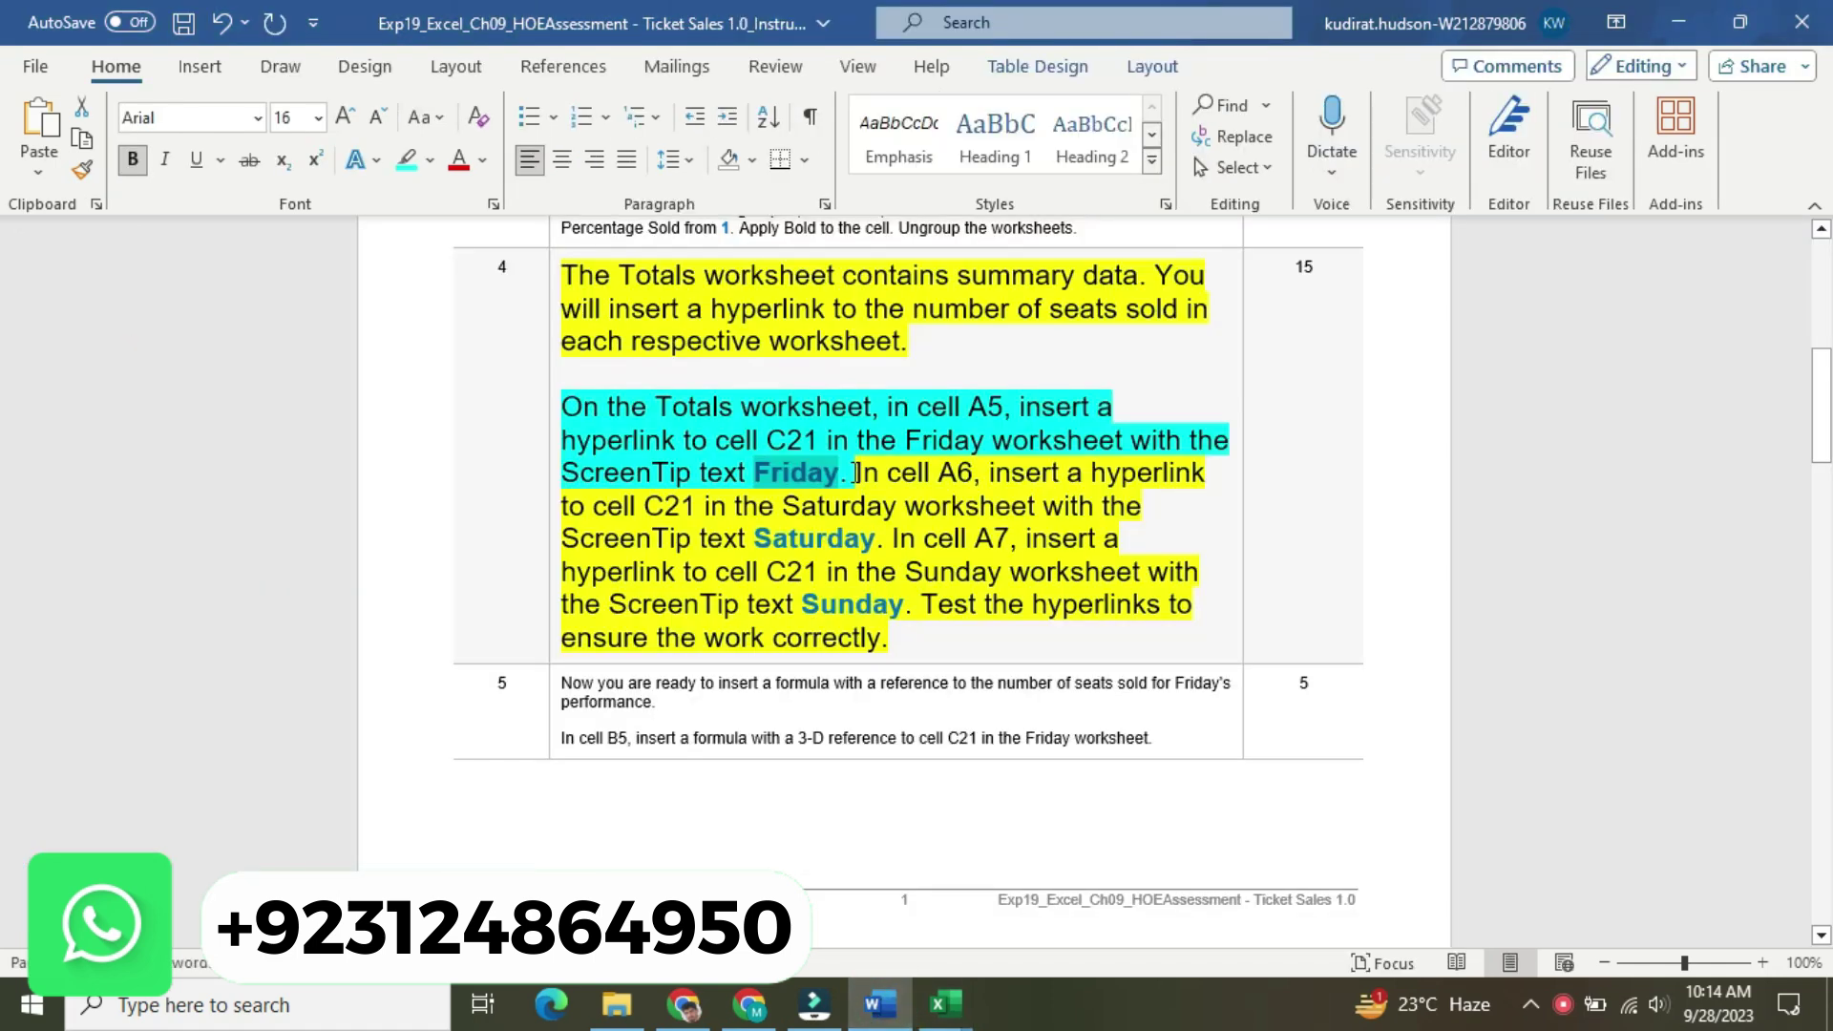
pyautogui.moveTo(853, 472); pyautogui.dragTo(884, 534)
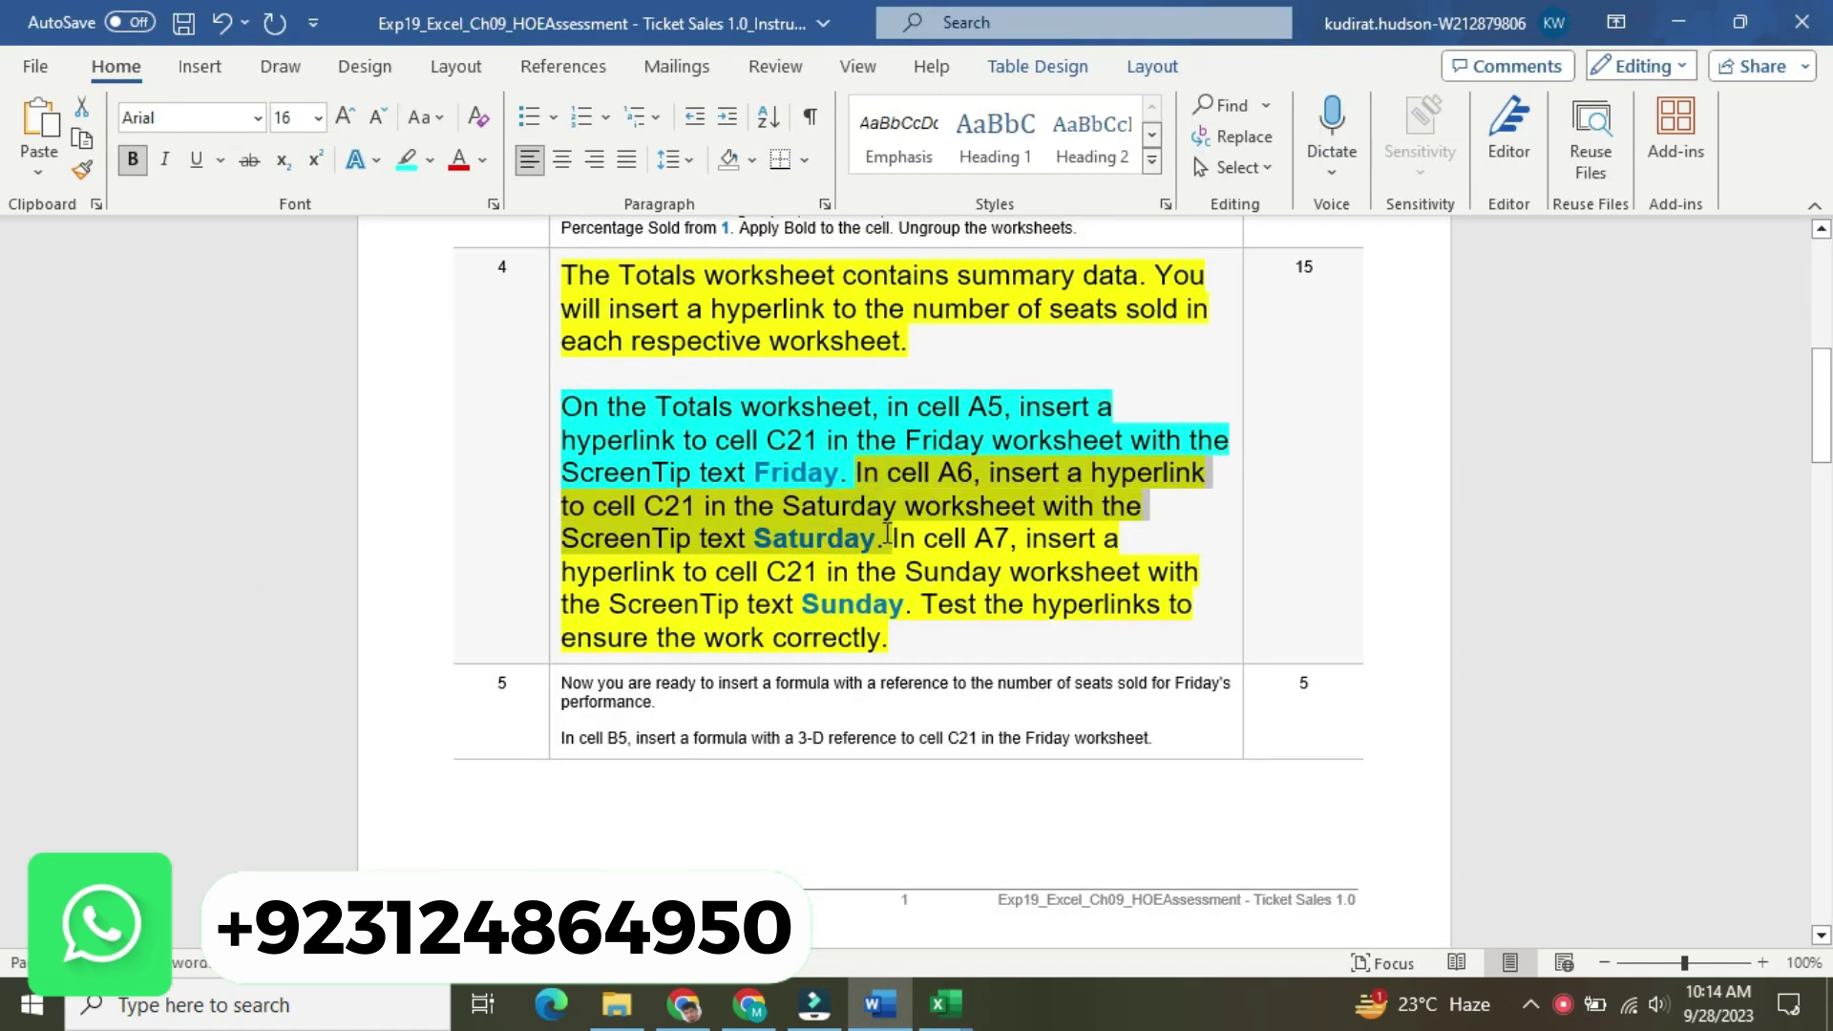
pyautogui.click(983, 495)
pyautogui.click(862, 477)
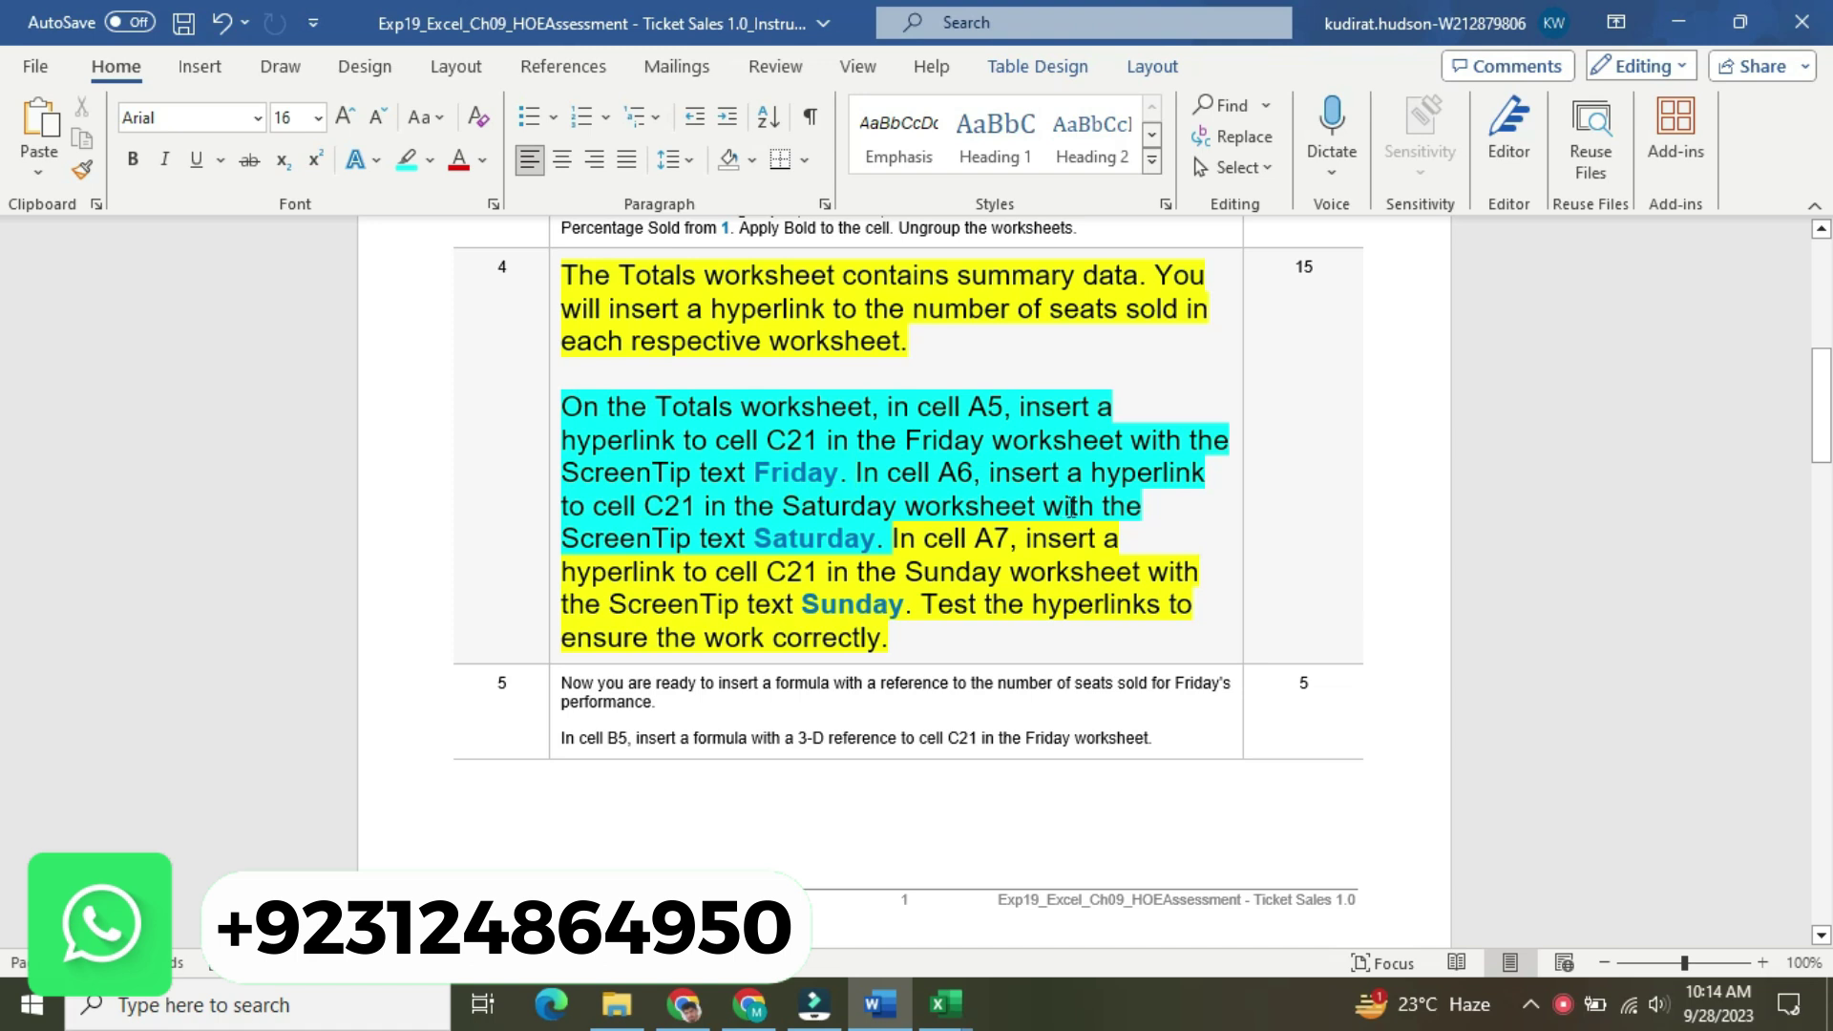
pyautogui.moveTo(762, 537); pyautogui.dragTo(875, 537)
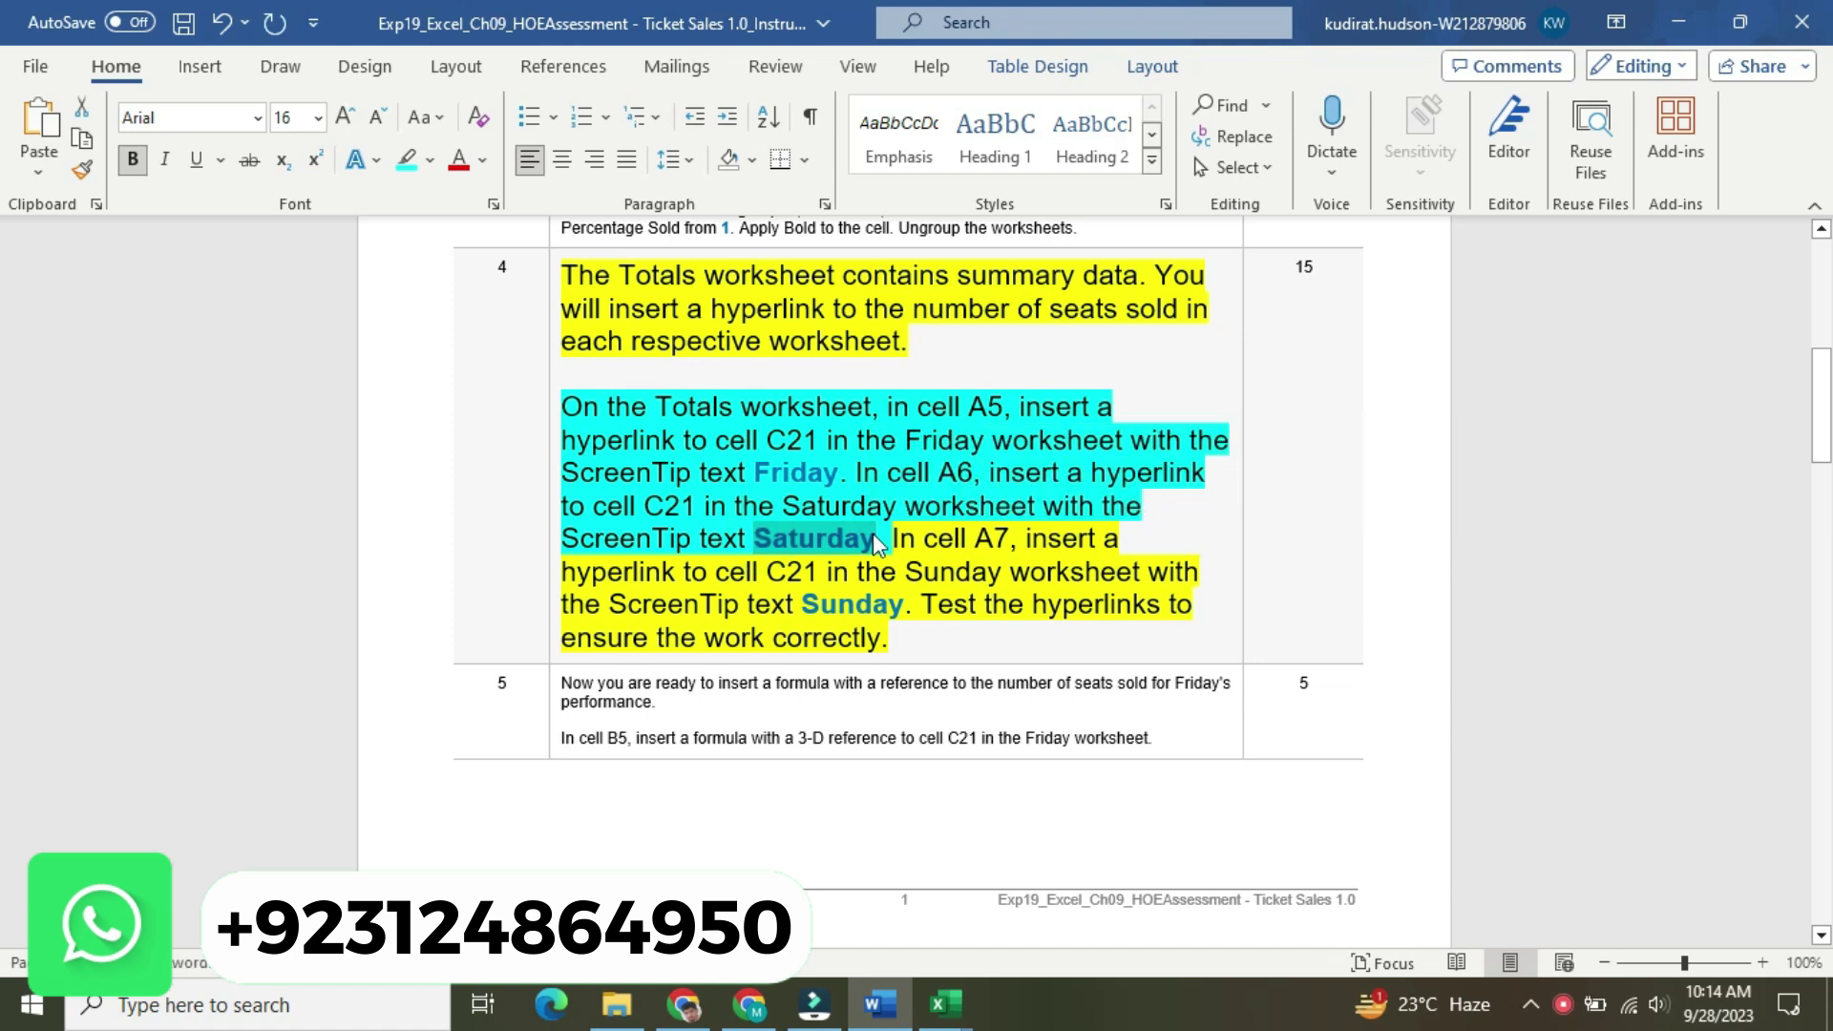
# In the TicketSales workbook in Excel, insert a hyperlink in cell A6 of Totals to cell C21 of the Saturday worksheet, with the ScreenTip Saturday
pyautogui.click(945, 1003)
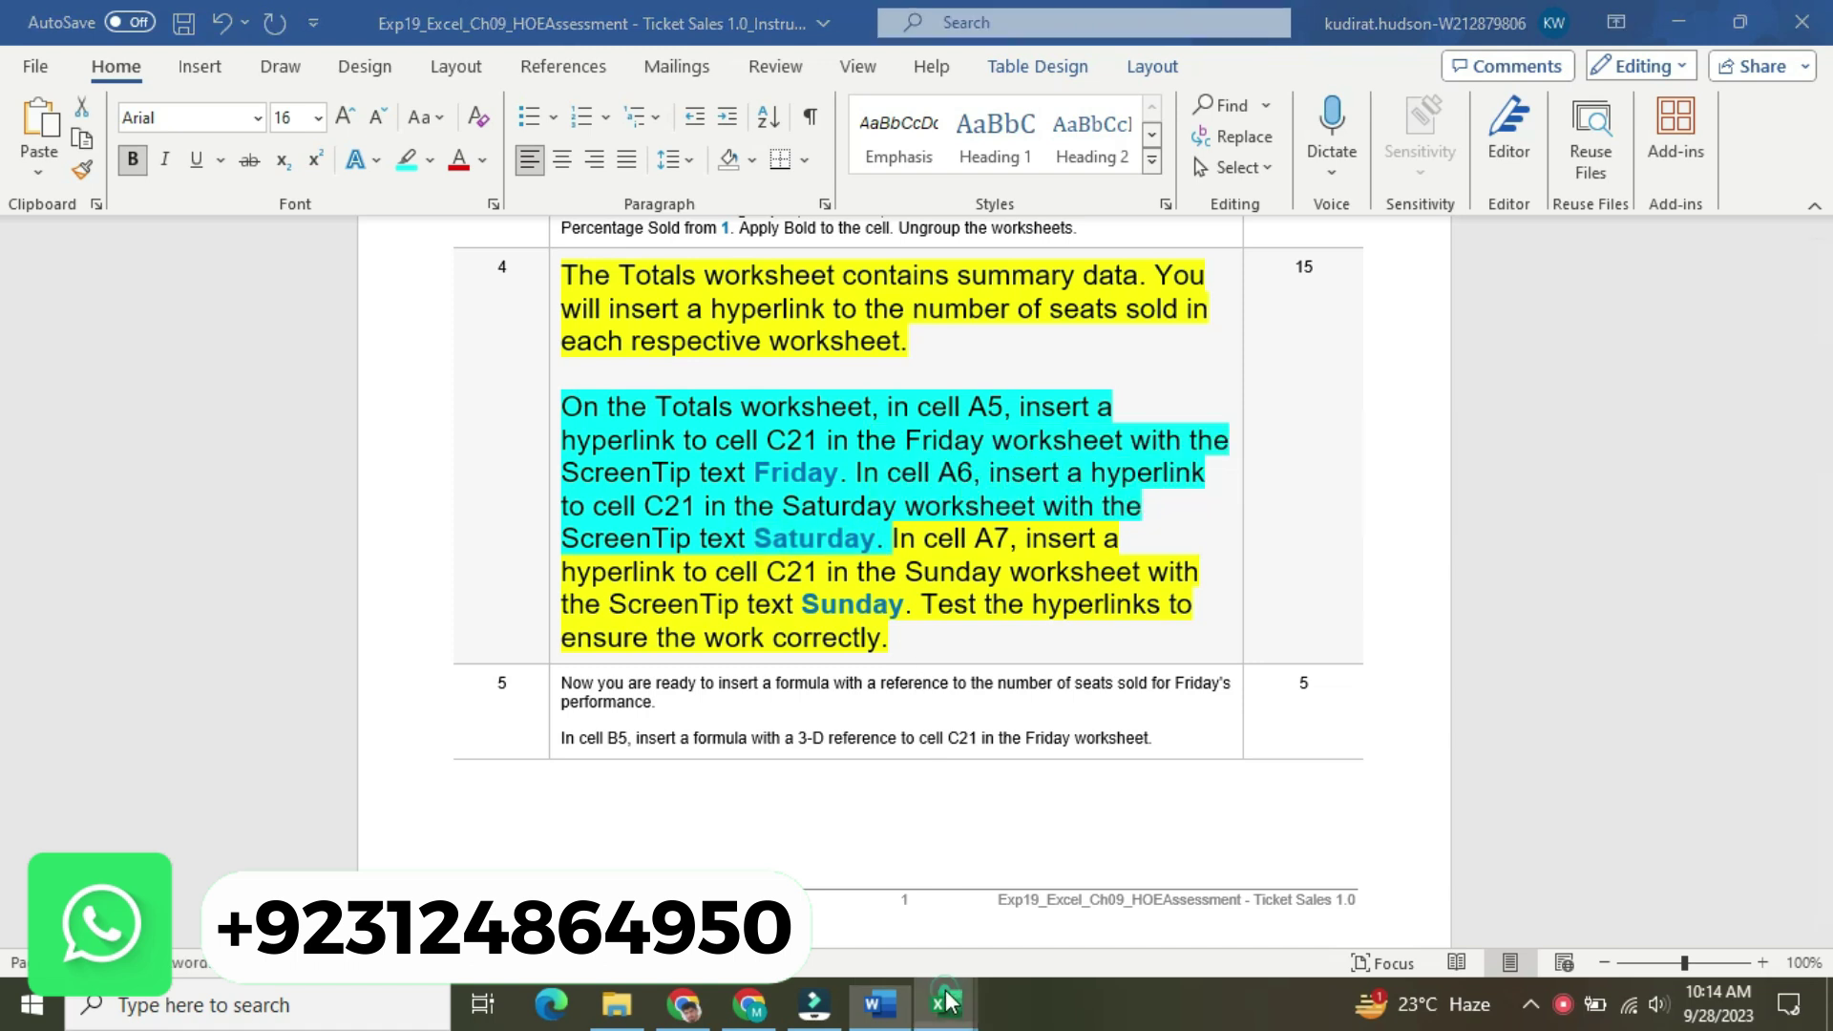
pyautogui.click(844, 864)
pyautogui.click(164, 544)
pyautogui.rightClick(170, 546)
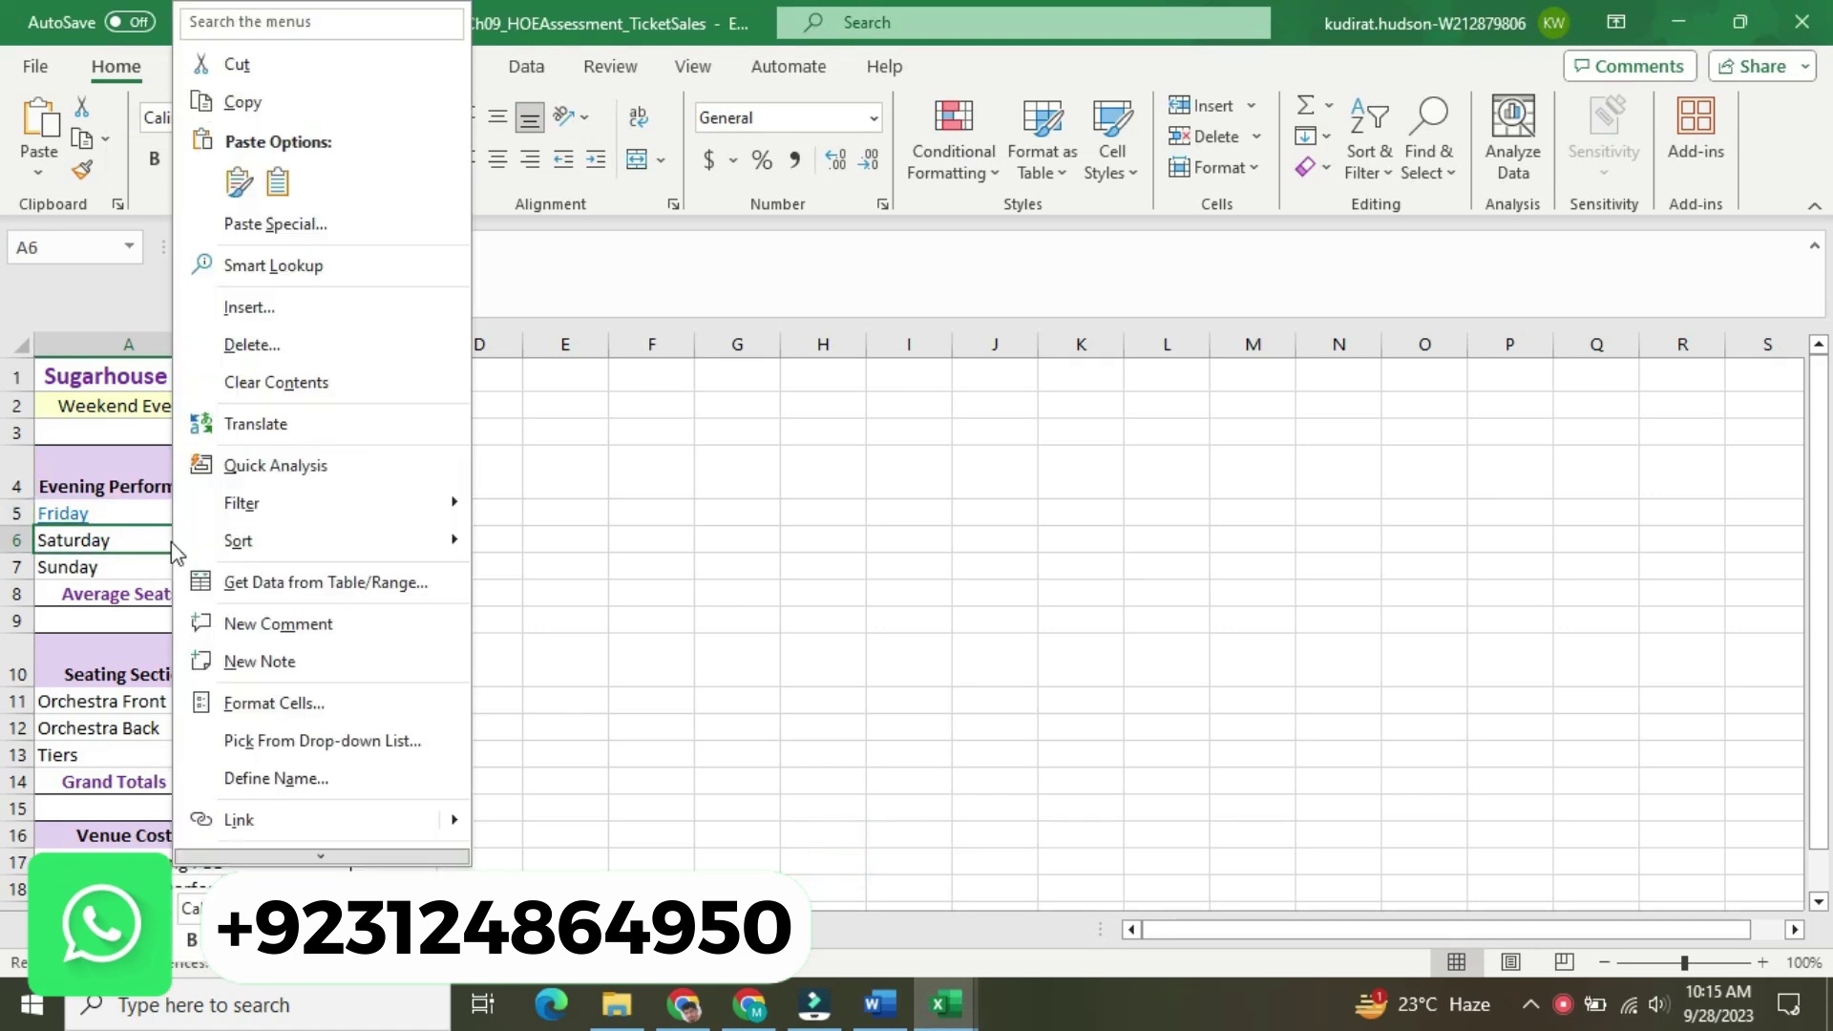
pyautogui.click(319, 823)
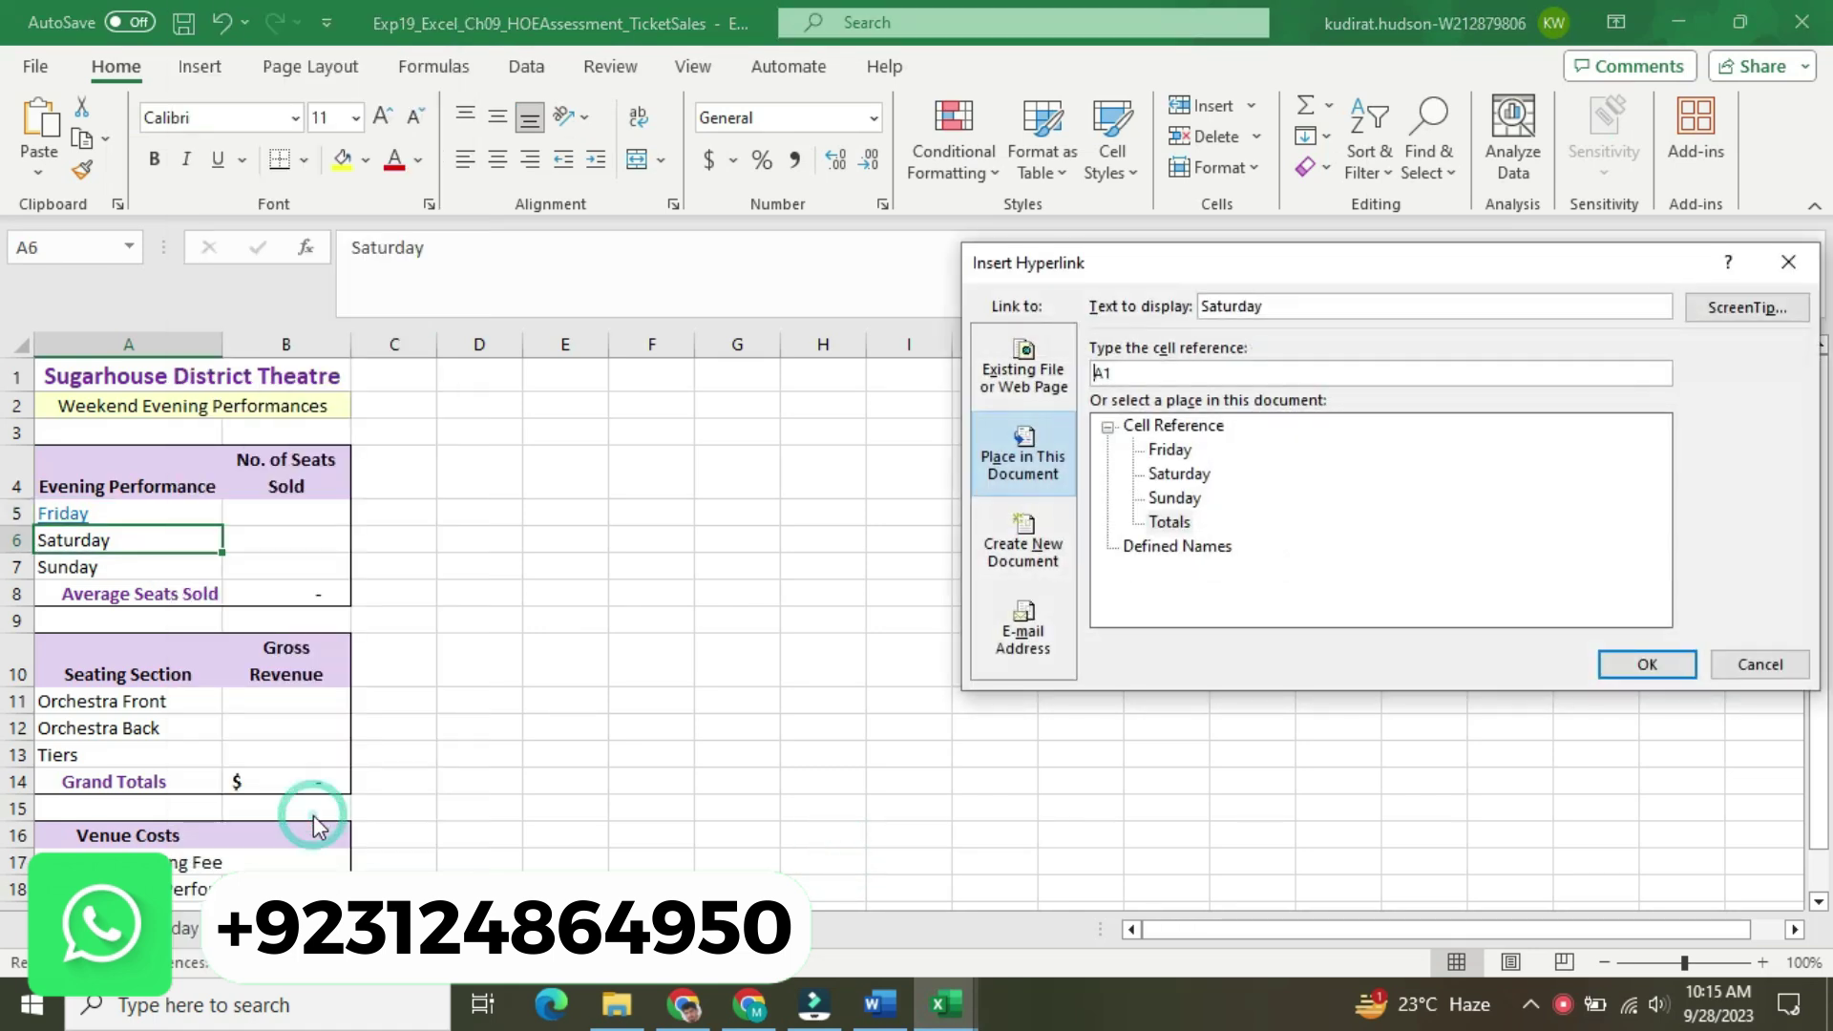
pyautogui.click(1186, 372)
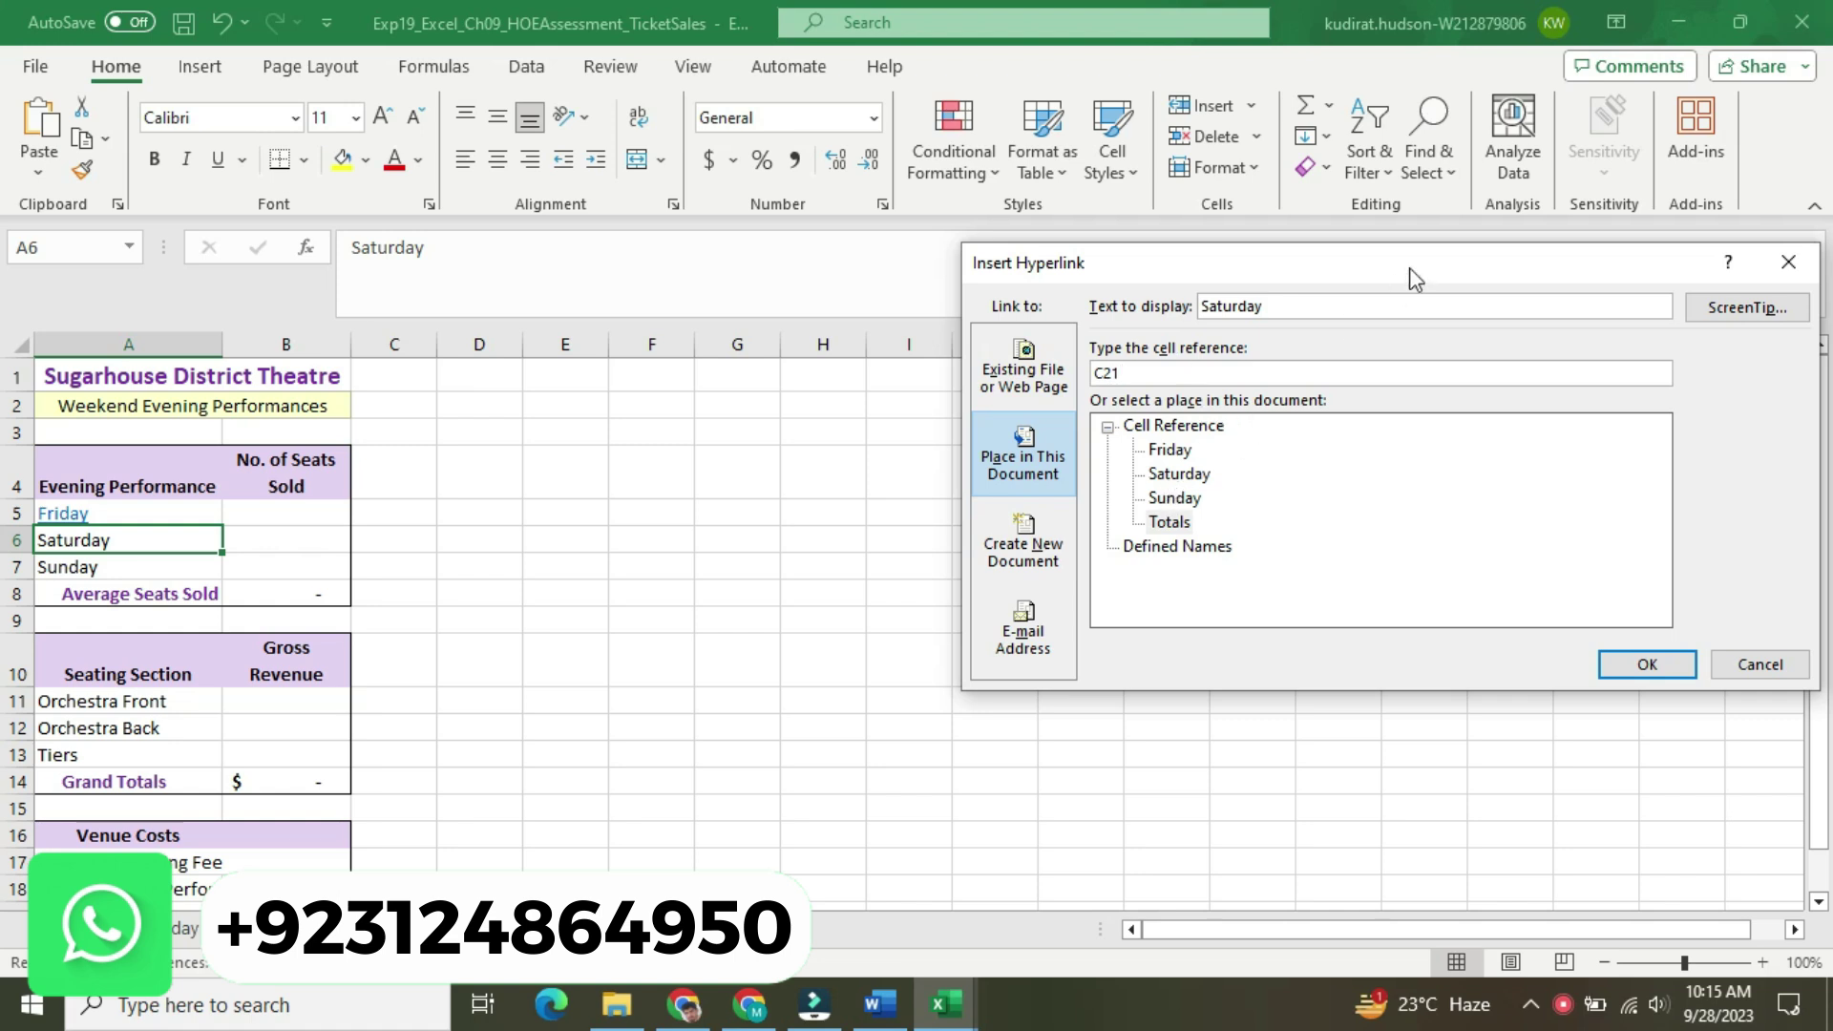
pyautogui.click(1716, 320)
pyautogui.write('Saturday')
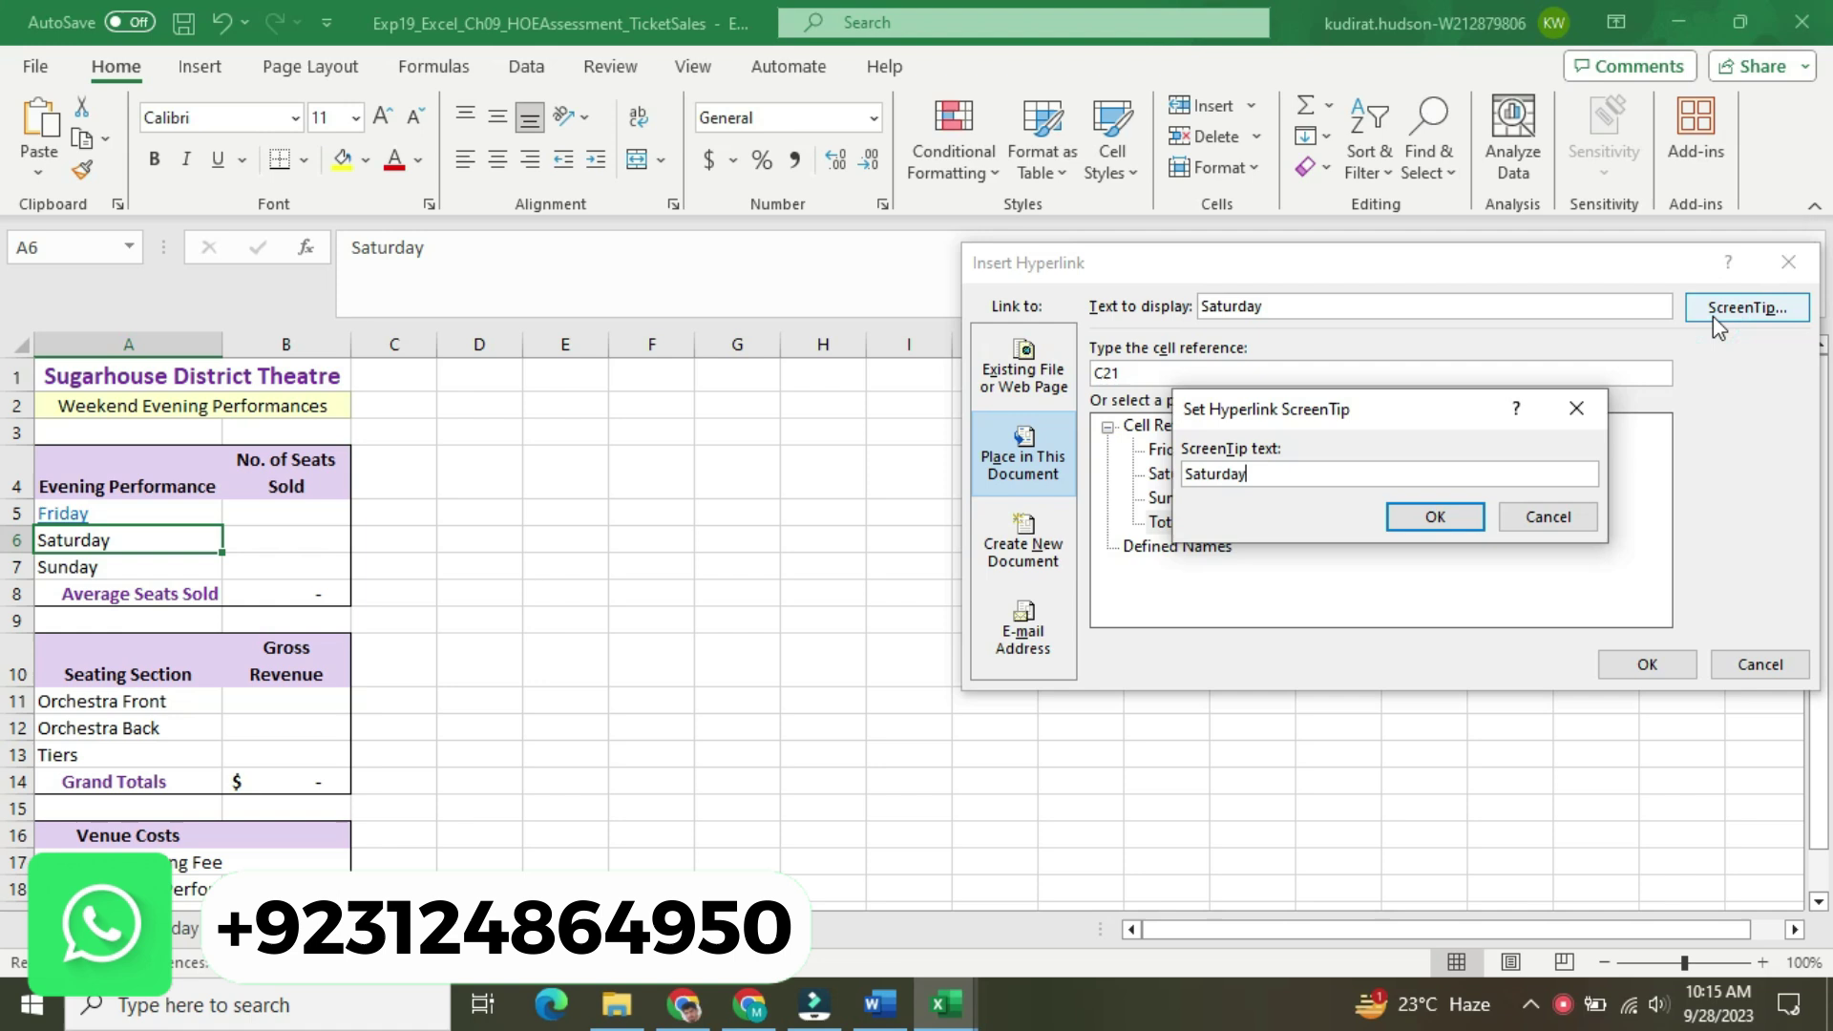
pyautogui.click(1442, 523)
pyautogui.click(1201, 473)
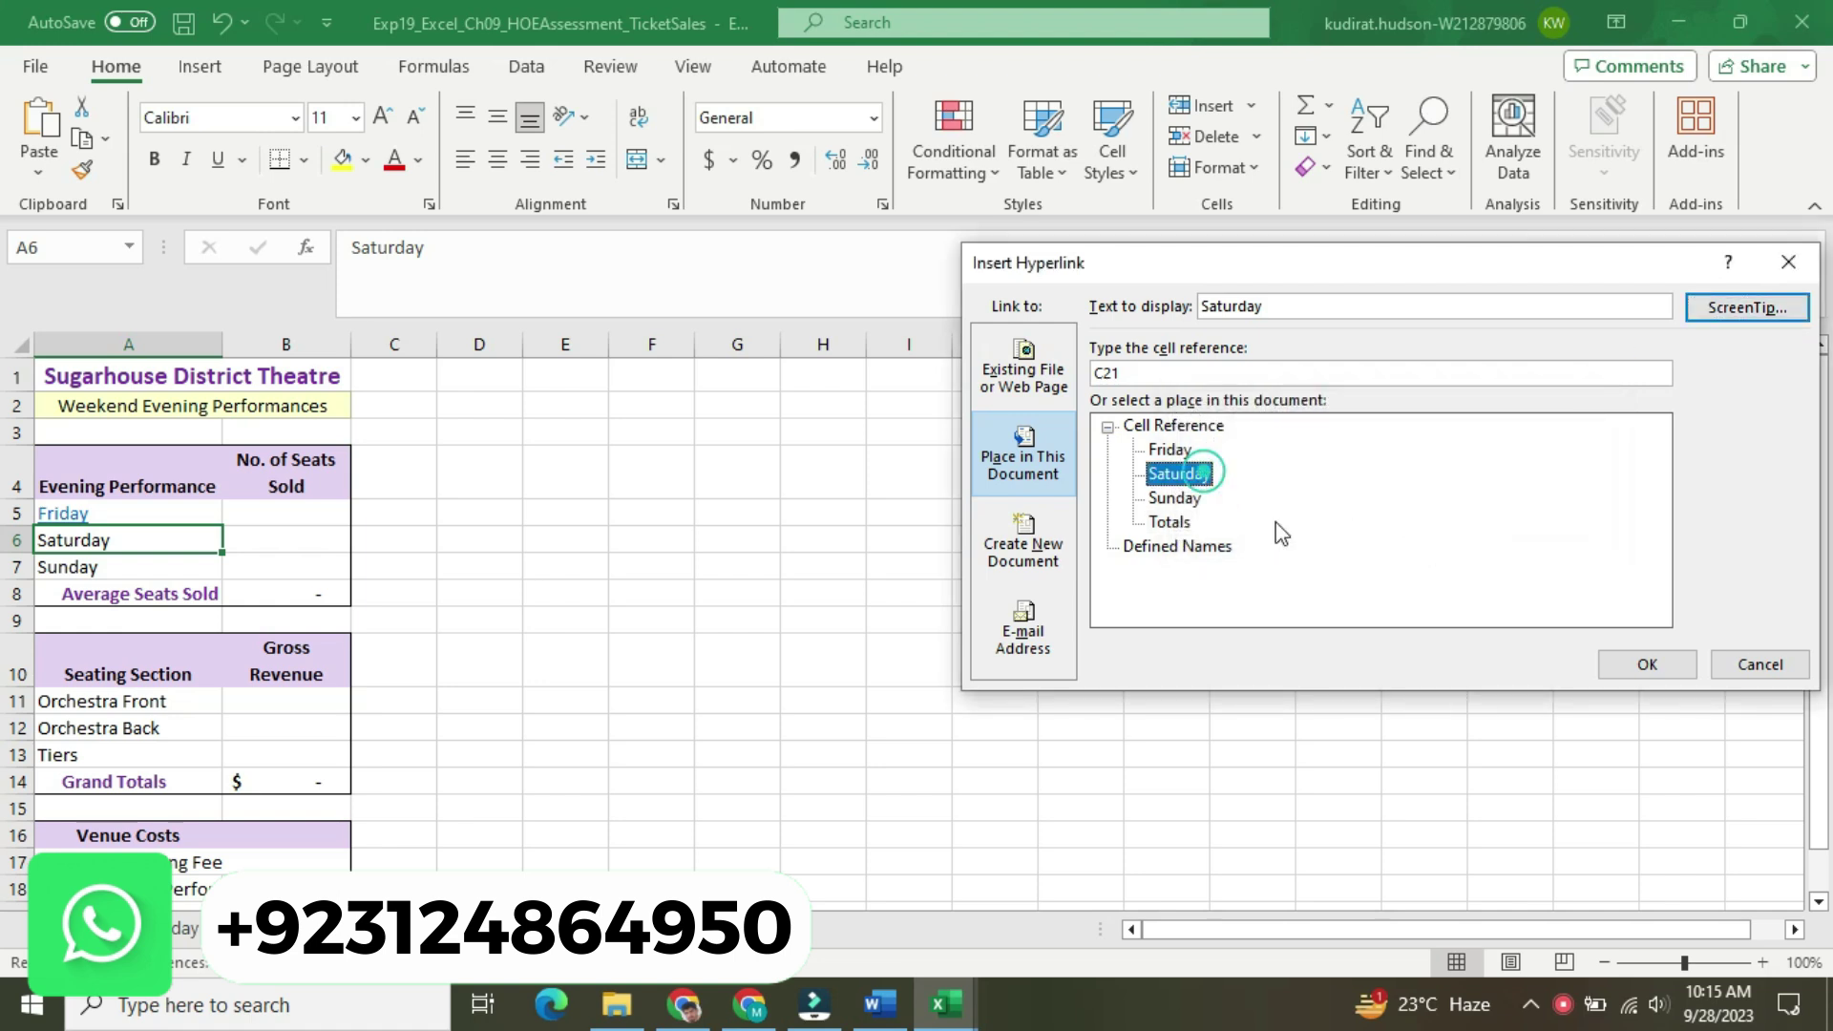
pyautogui.click(1644, 664)
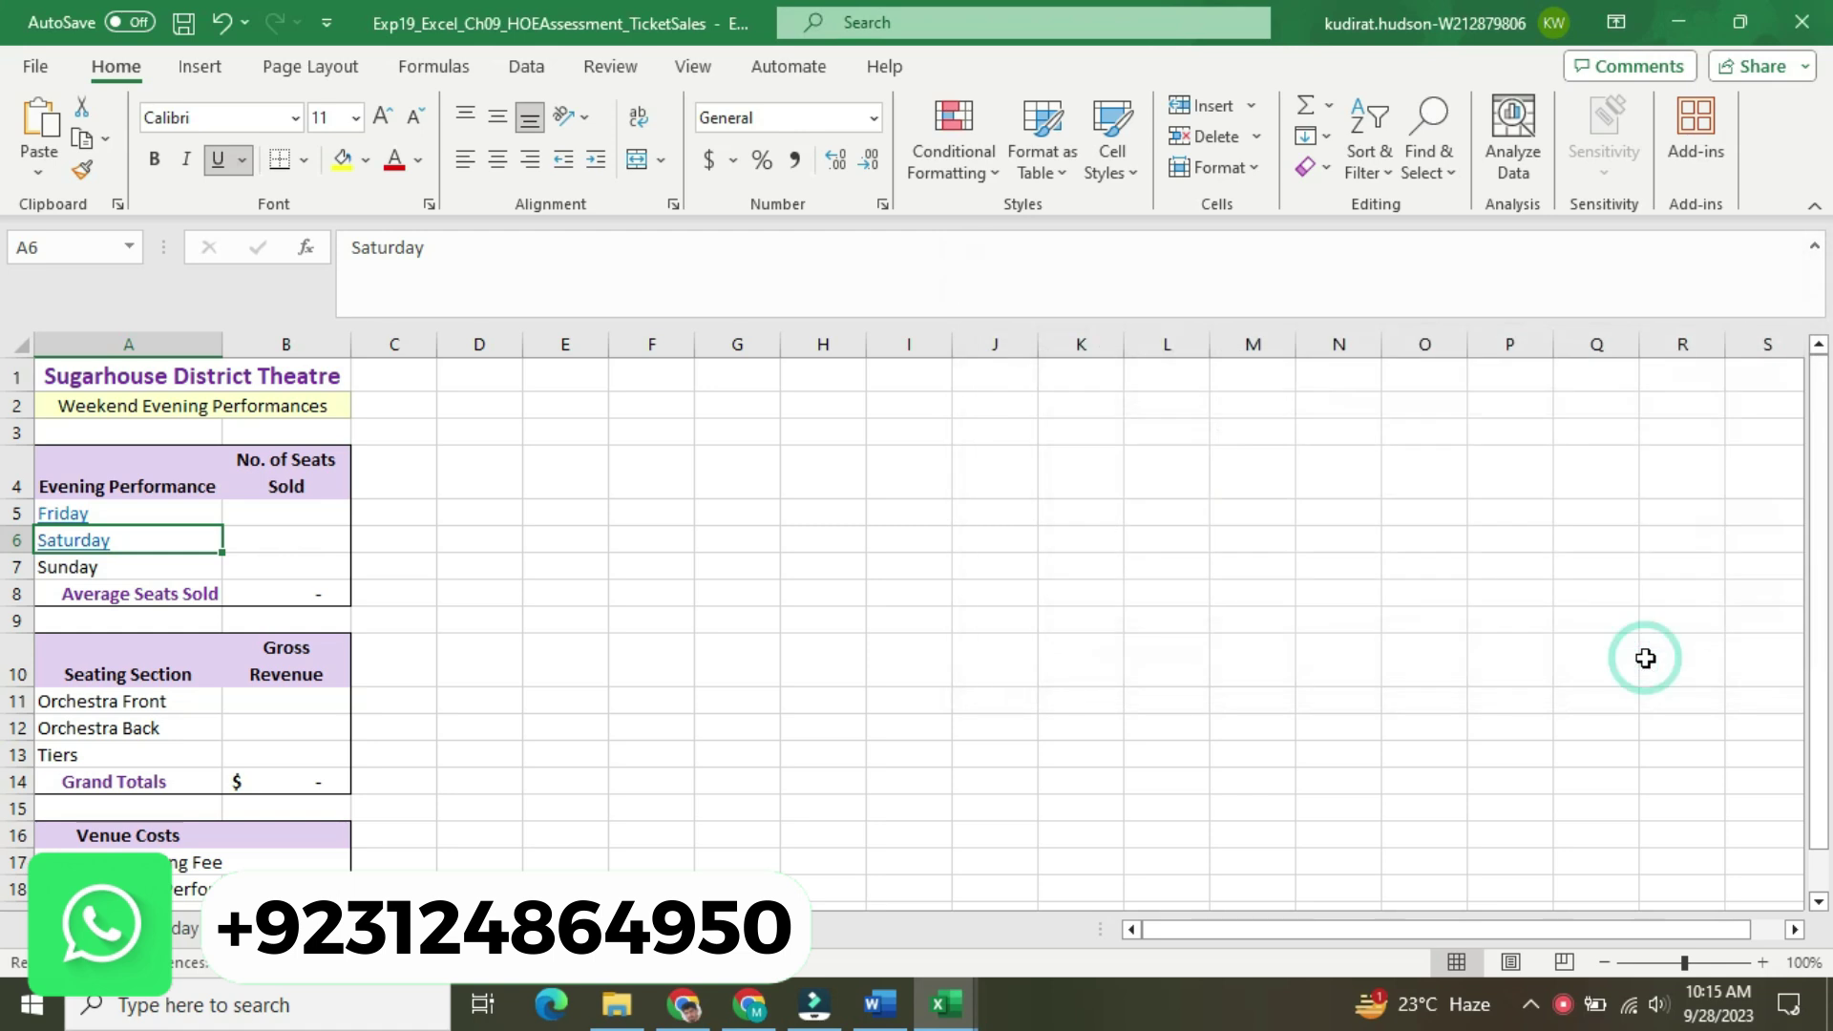
# In the Word instructions, highlight the rest of the step 4 text in turquoise and copy the ScreenTip text Sunday
pyautogui.click(880, 1003)
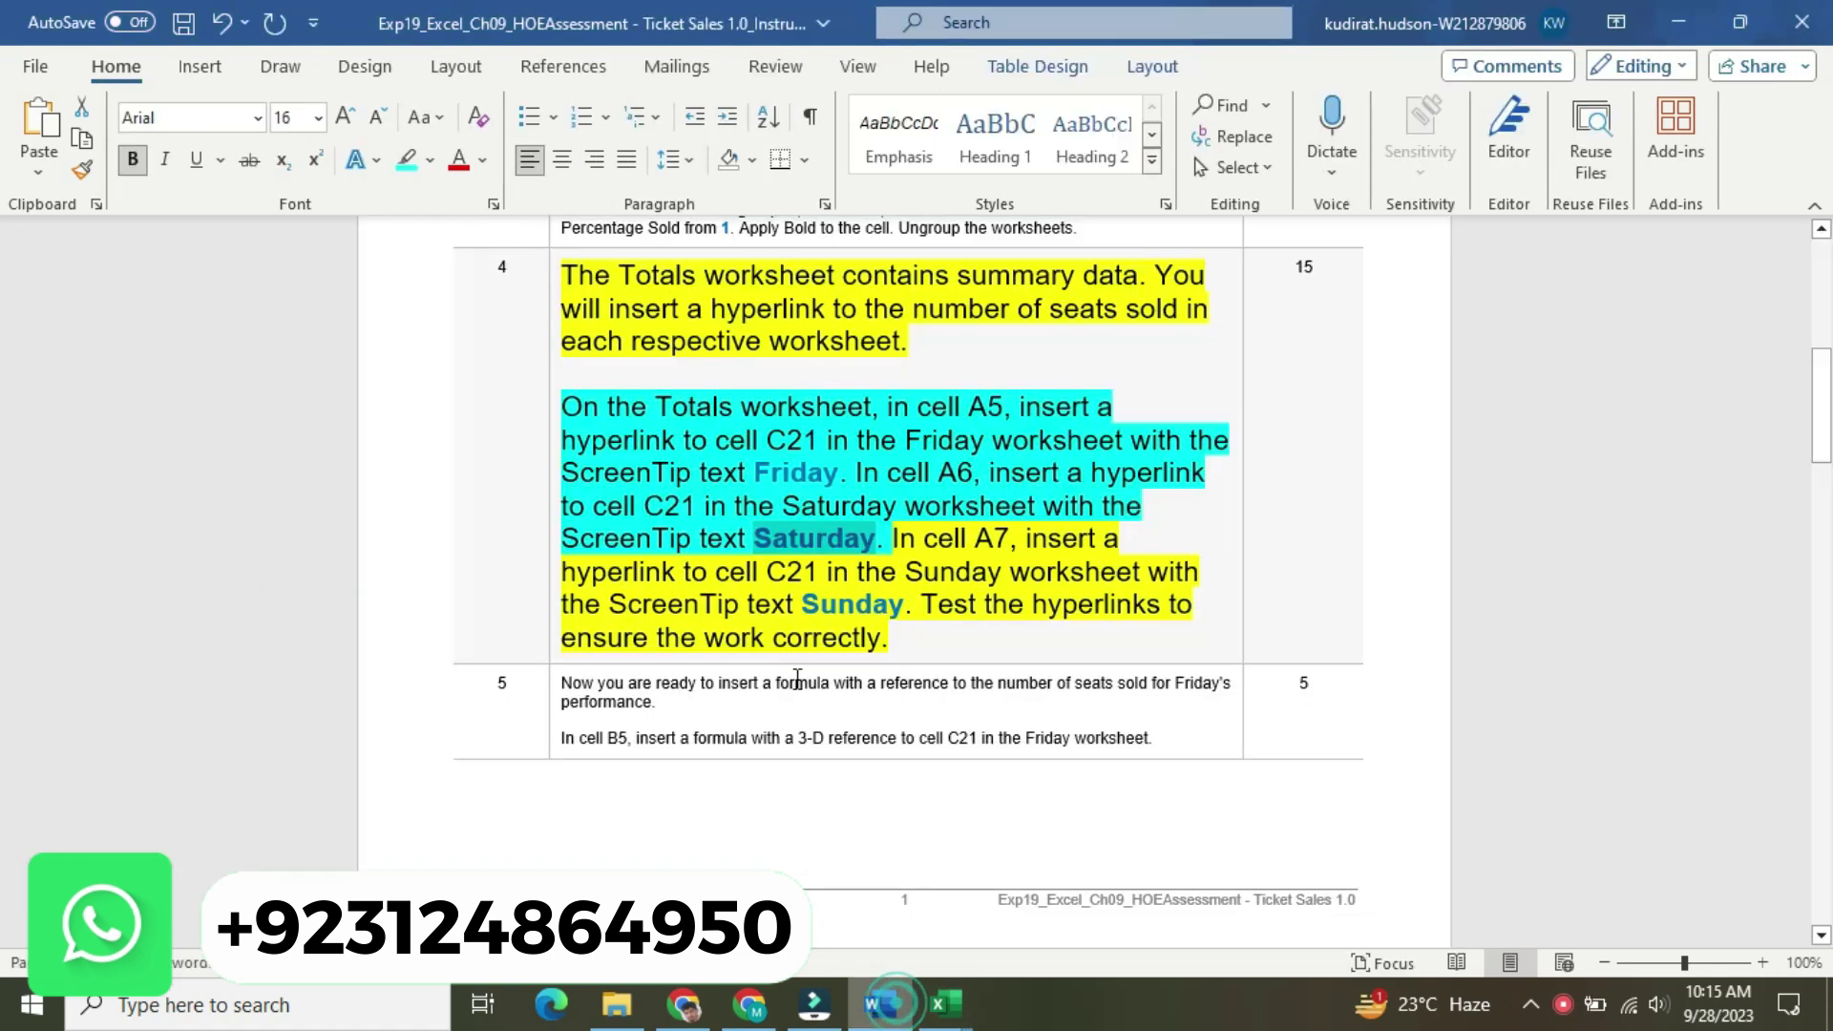
pyautogui.moveTo(886, 537); pyautogui.dragTo(921, 639)
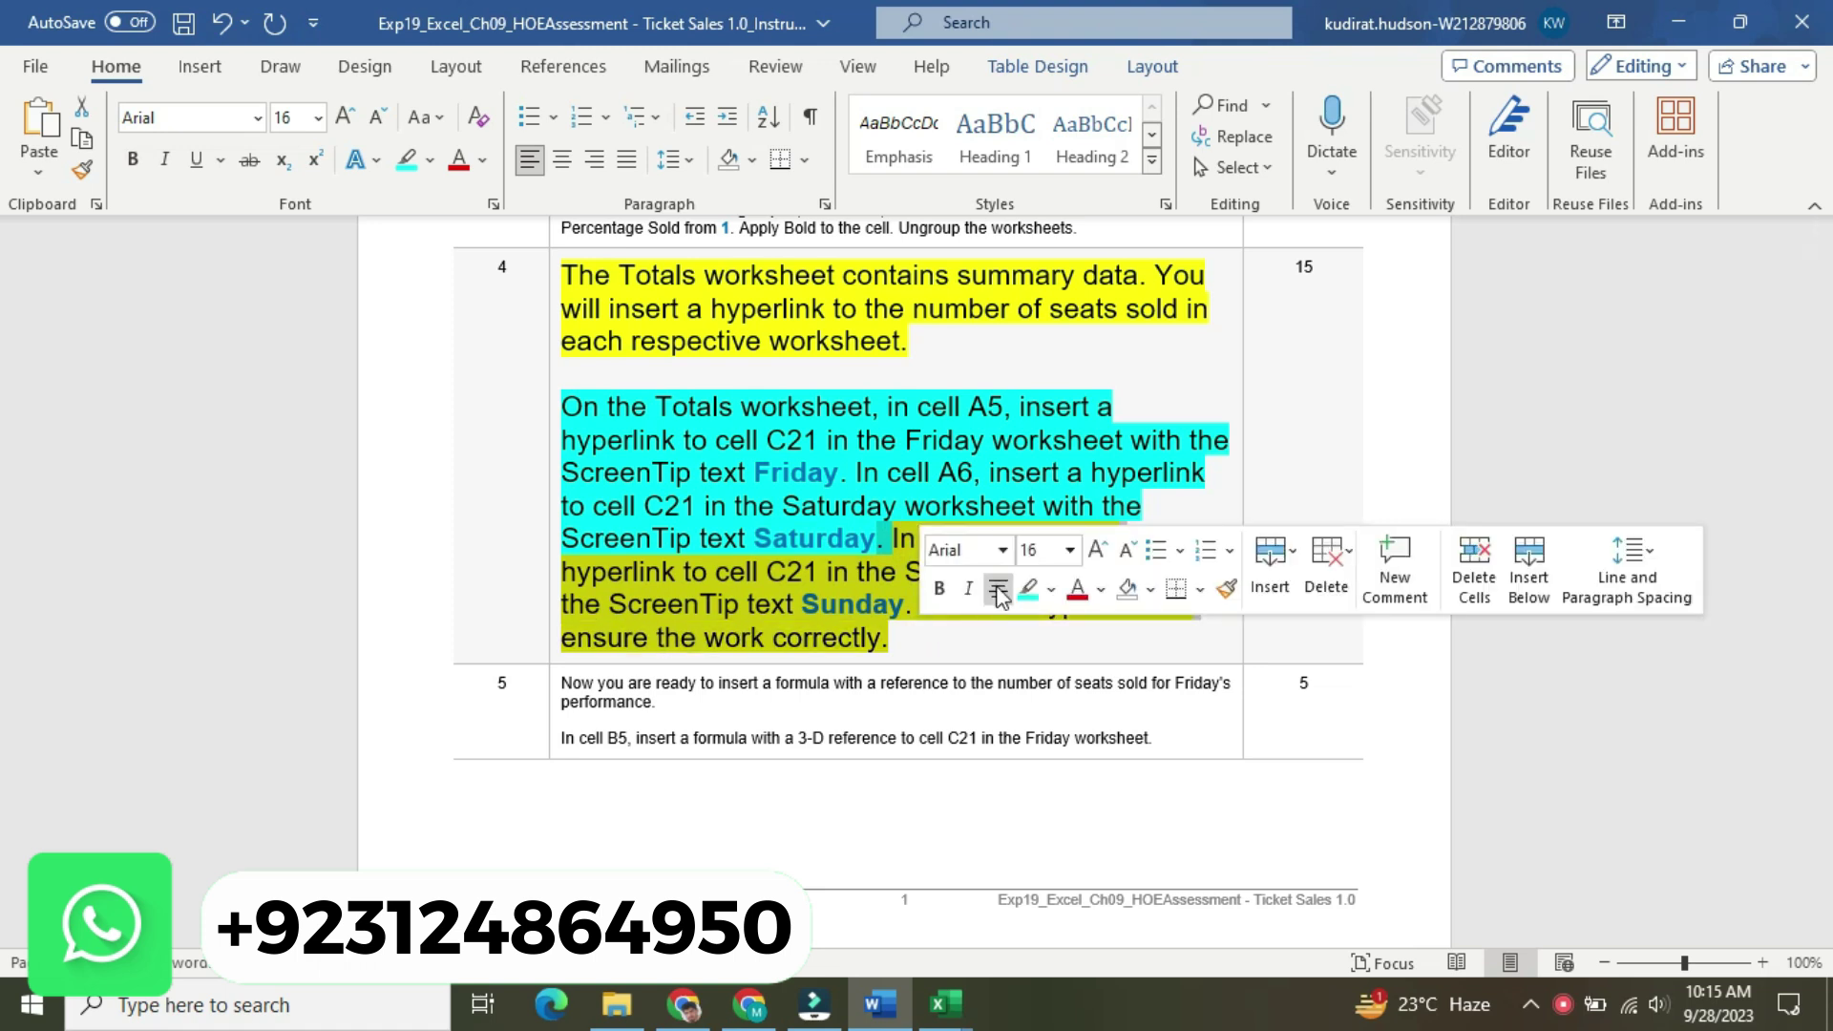
pyautogui.click(1029, 589)
pyautogui.click(876, 537)
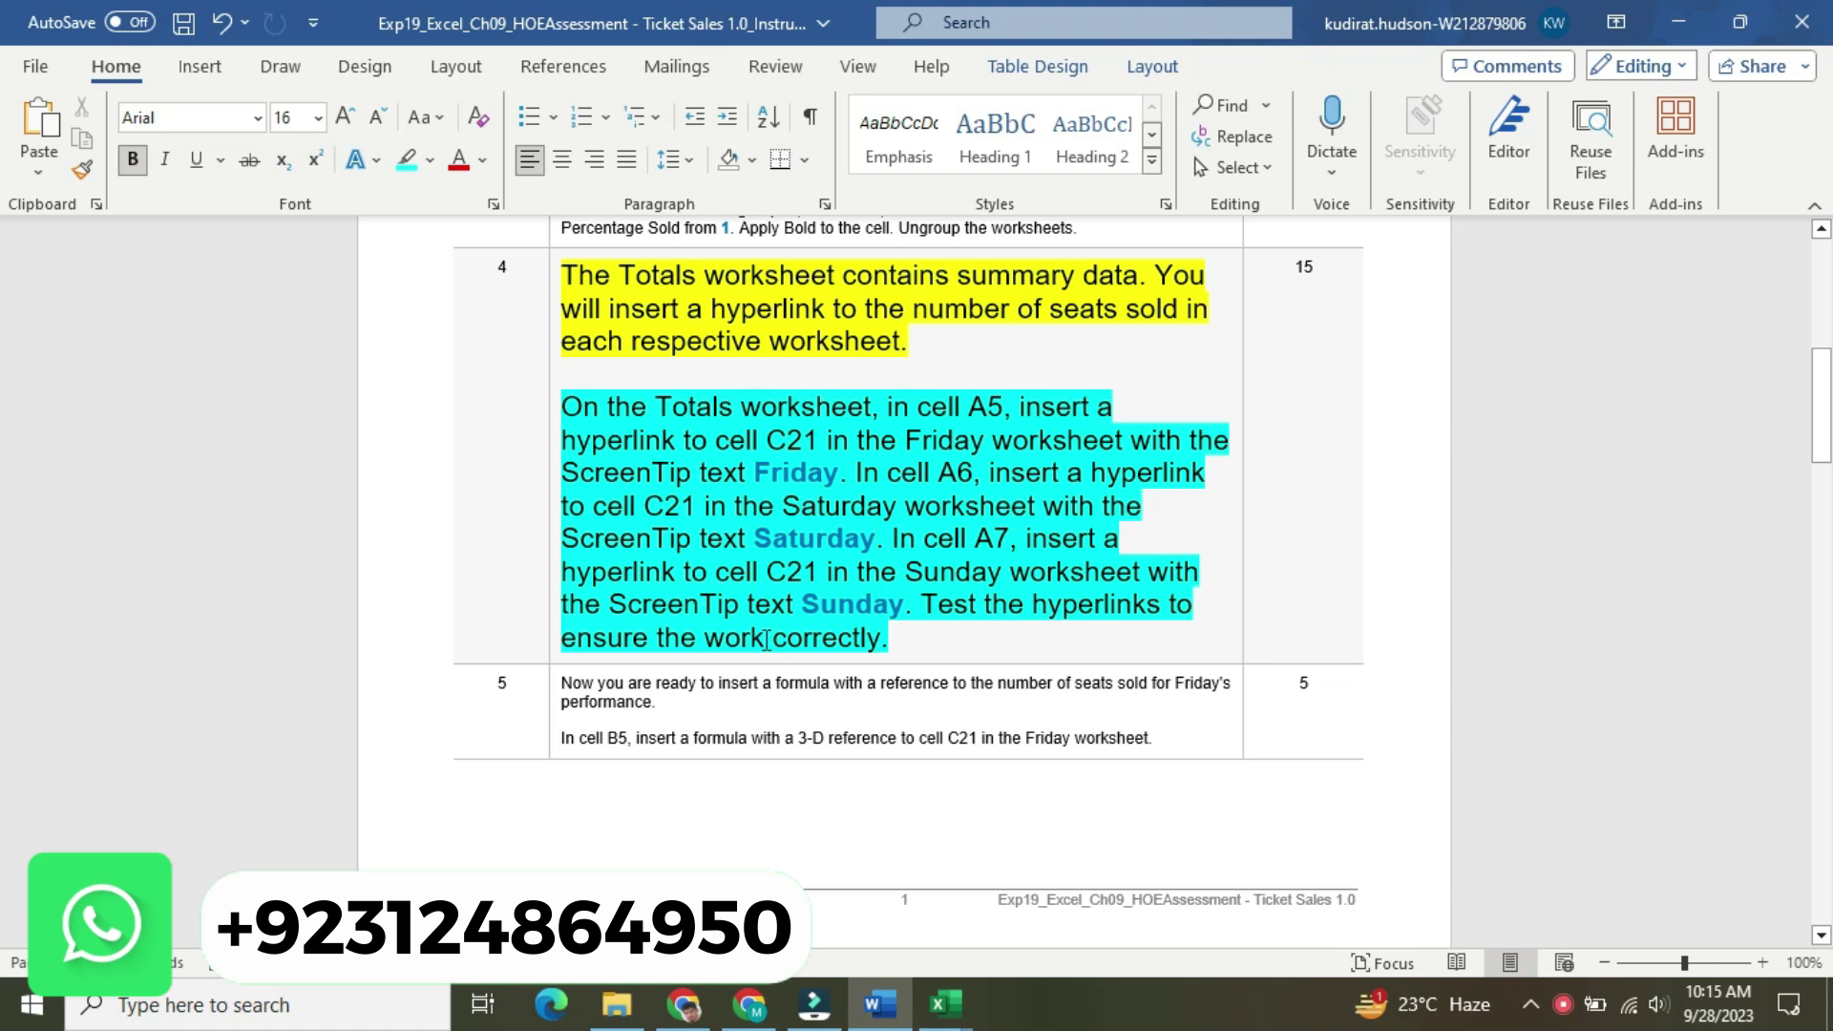
pyautogui.moveTo(804, 603); pyautogui.dragTo(903, 611)
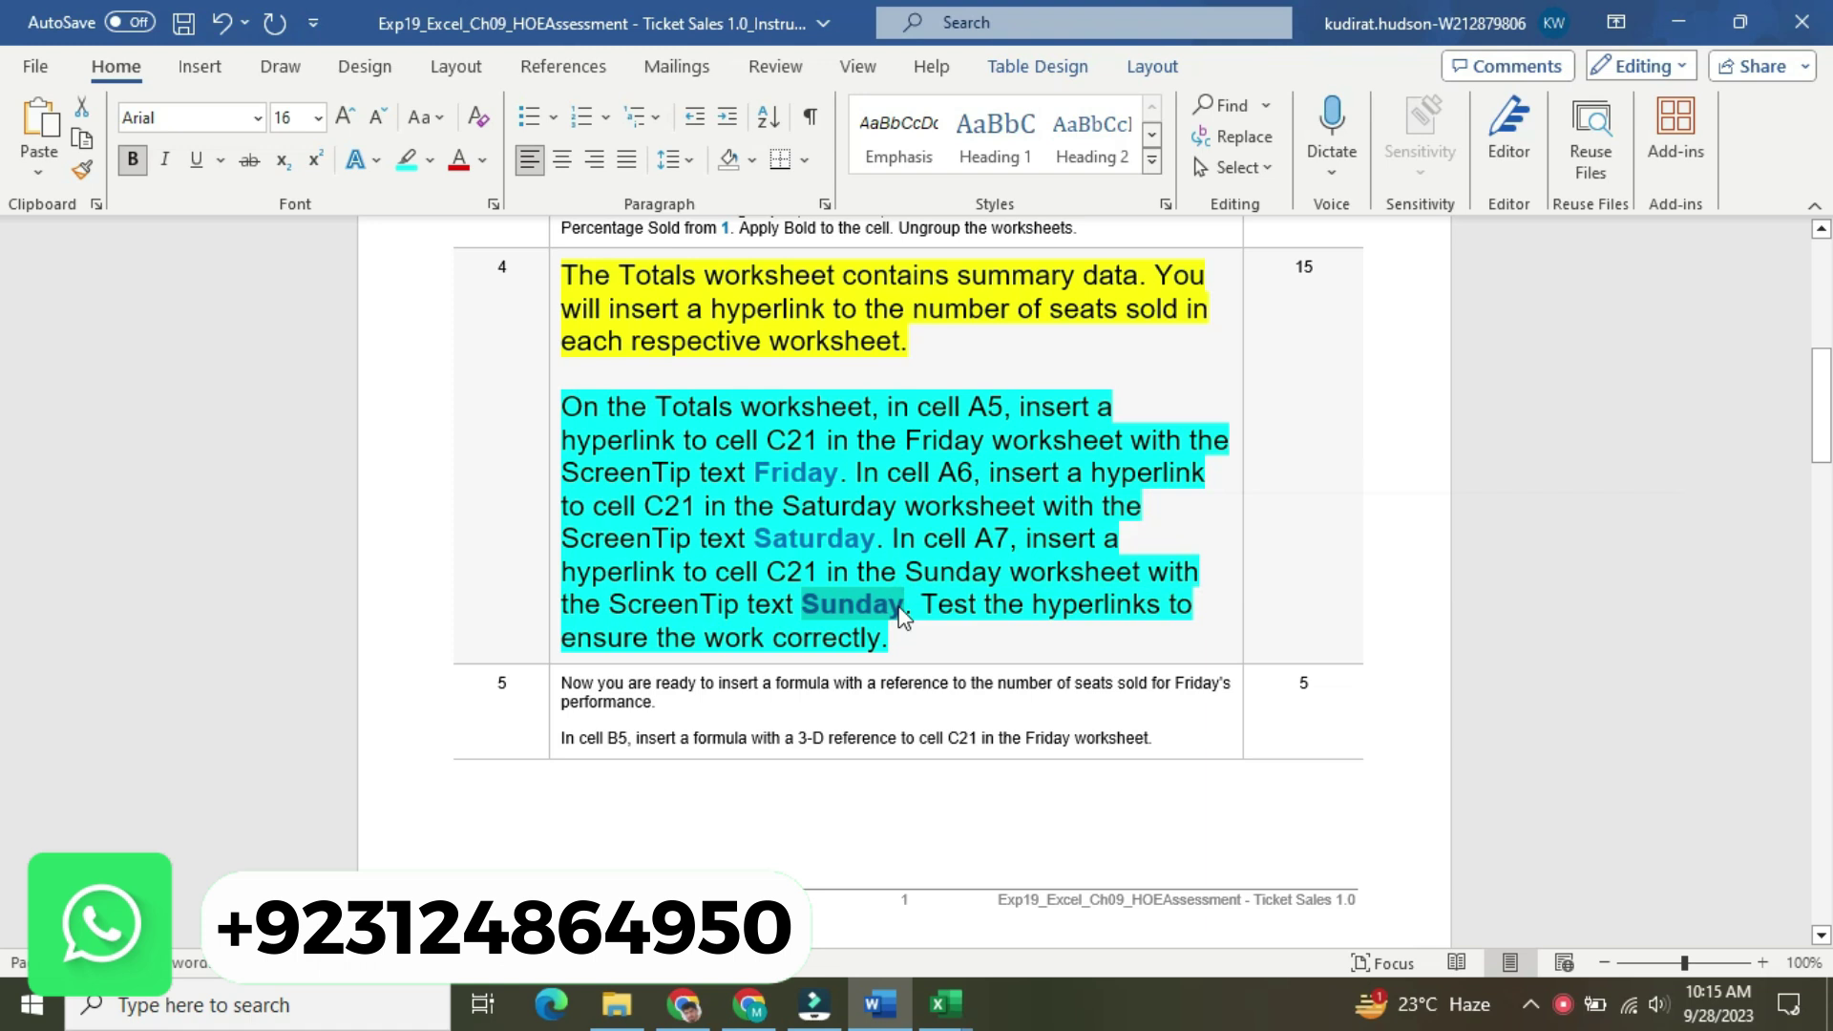
# In the TicketSales workbook in Excel, insert a hyperlink in cell A7 of Totals to cell C21 of the Sunday worksheet, with the ScreenTip Sunday
pyautogui.moveTo(946, 1003)
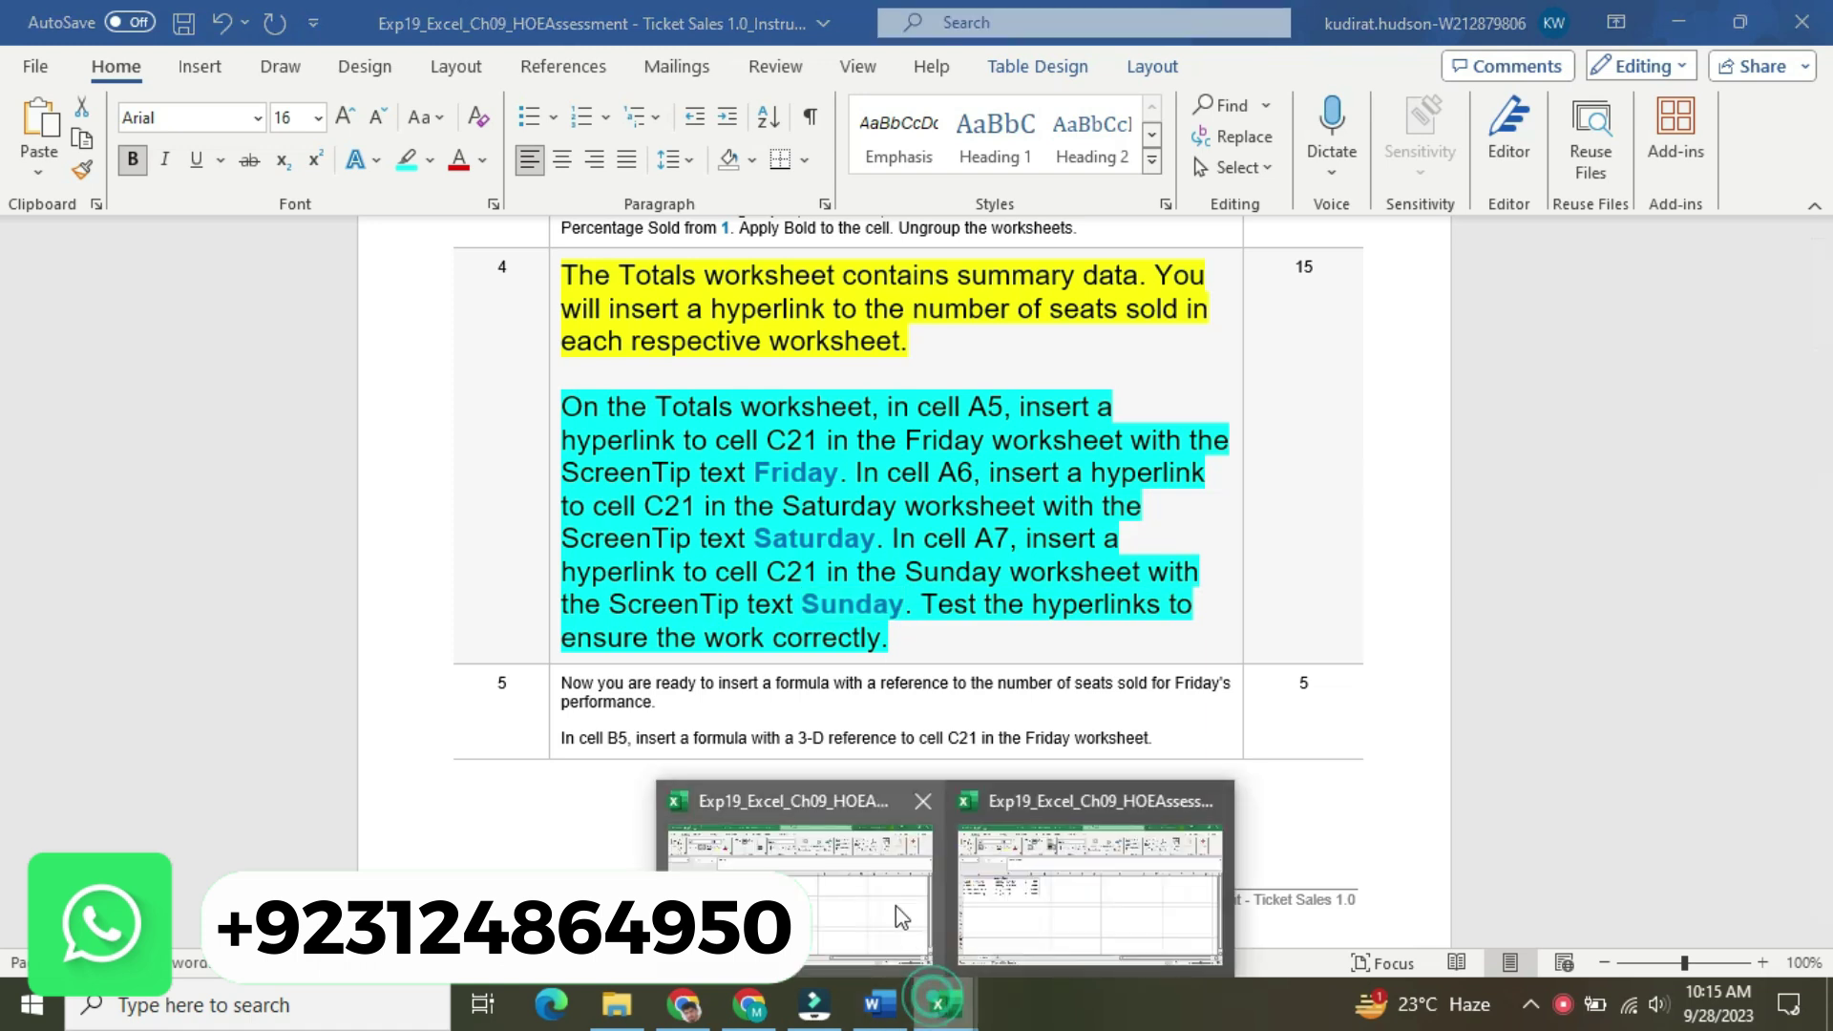
pyautogui.click(878, 888)
pyautogui.click(181, 567)
pyautogui.rightClick(187, 570)
pyautogui.click(298, 816)
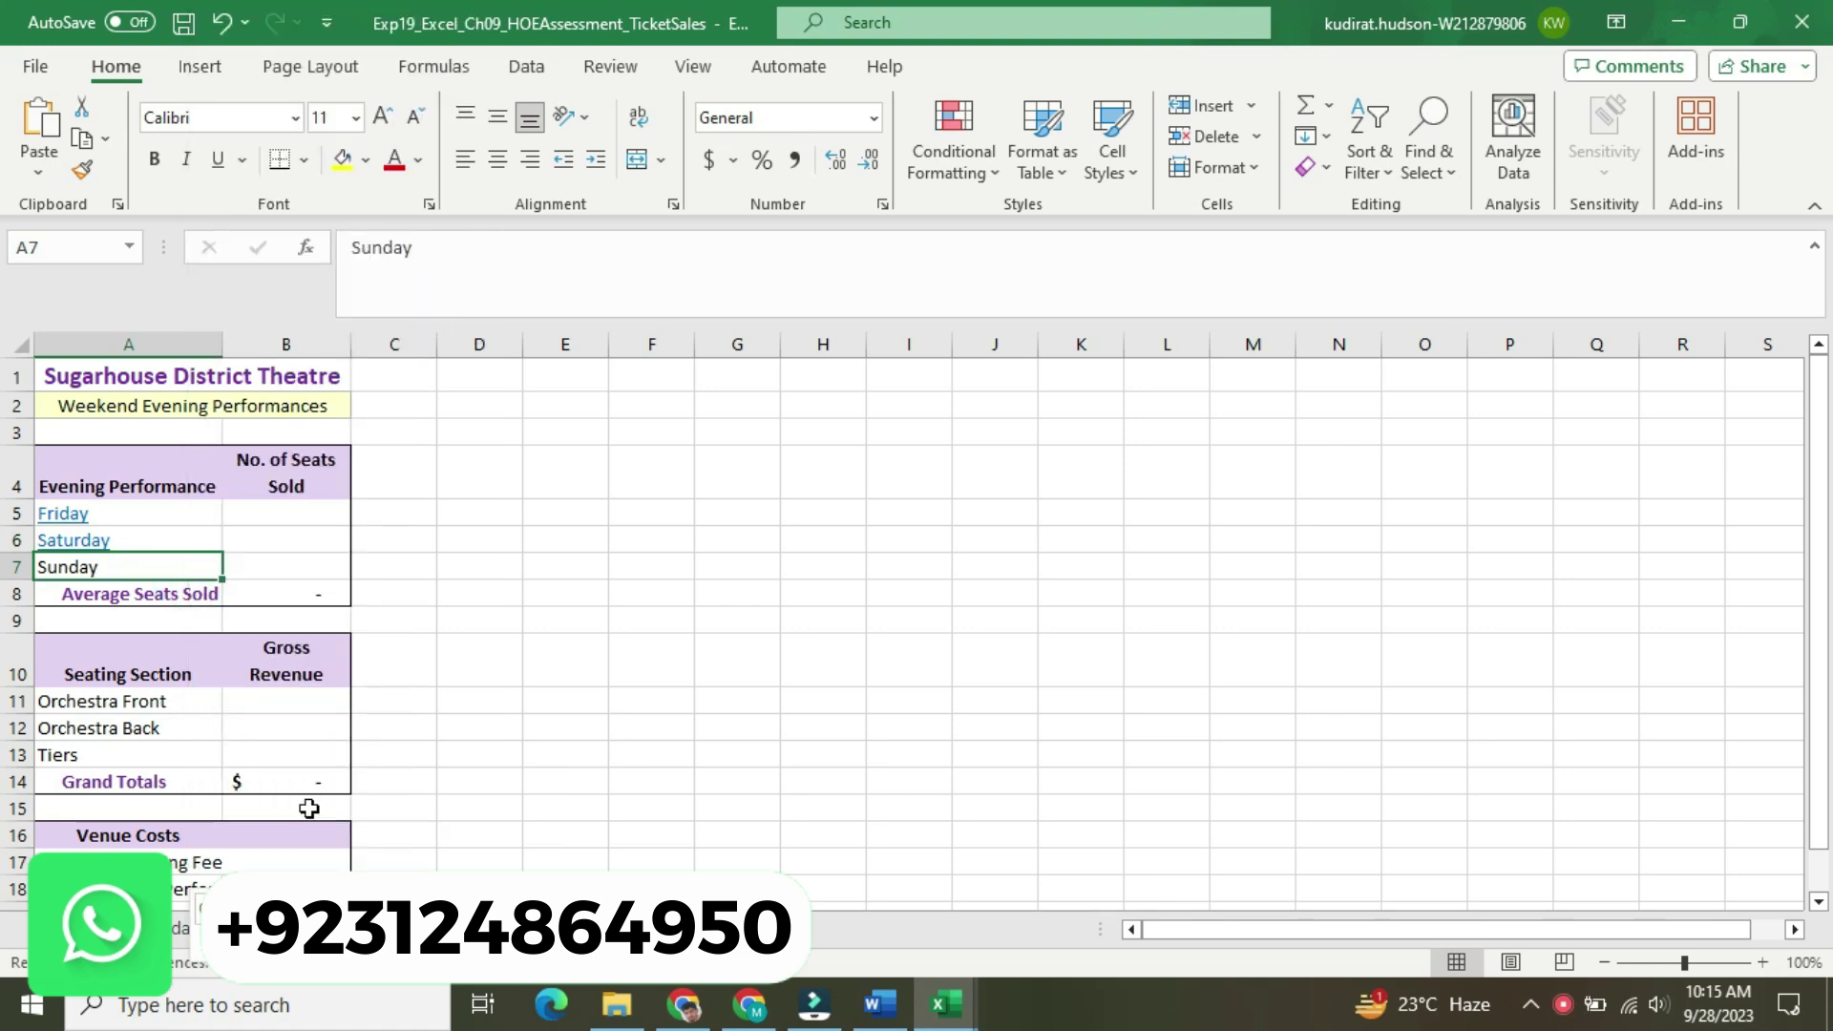
pyautogui.click(1175, 497)
pyautogui.click(1170, 373)
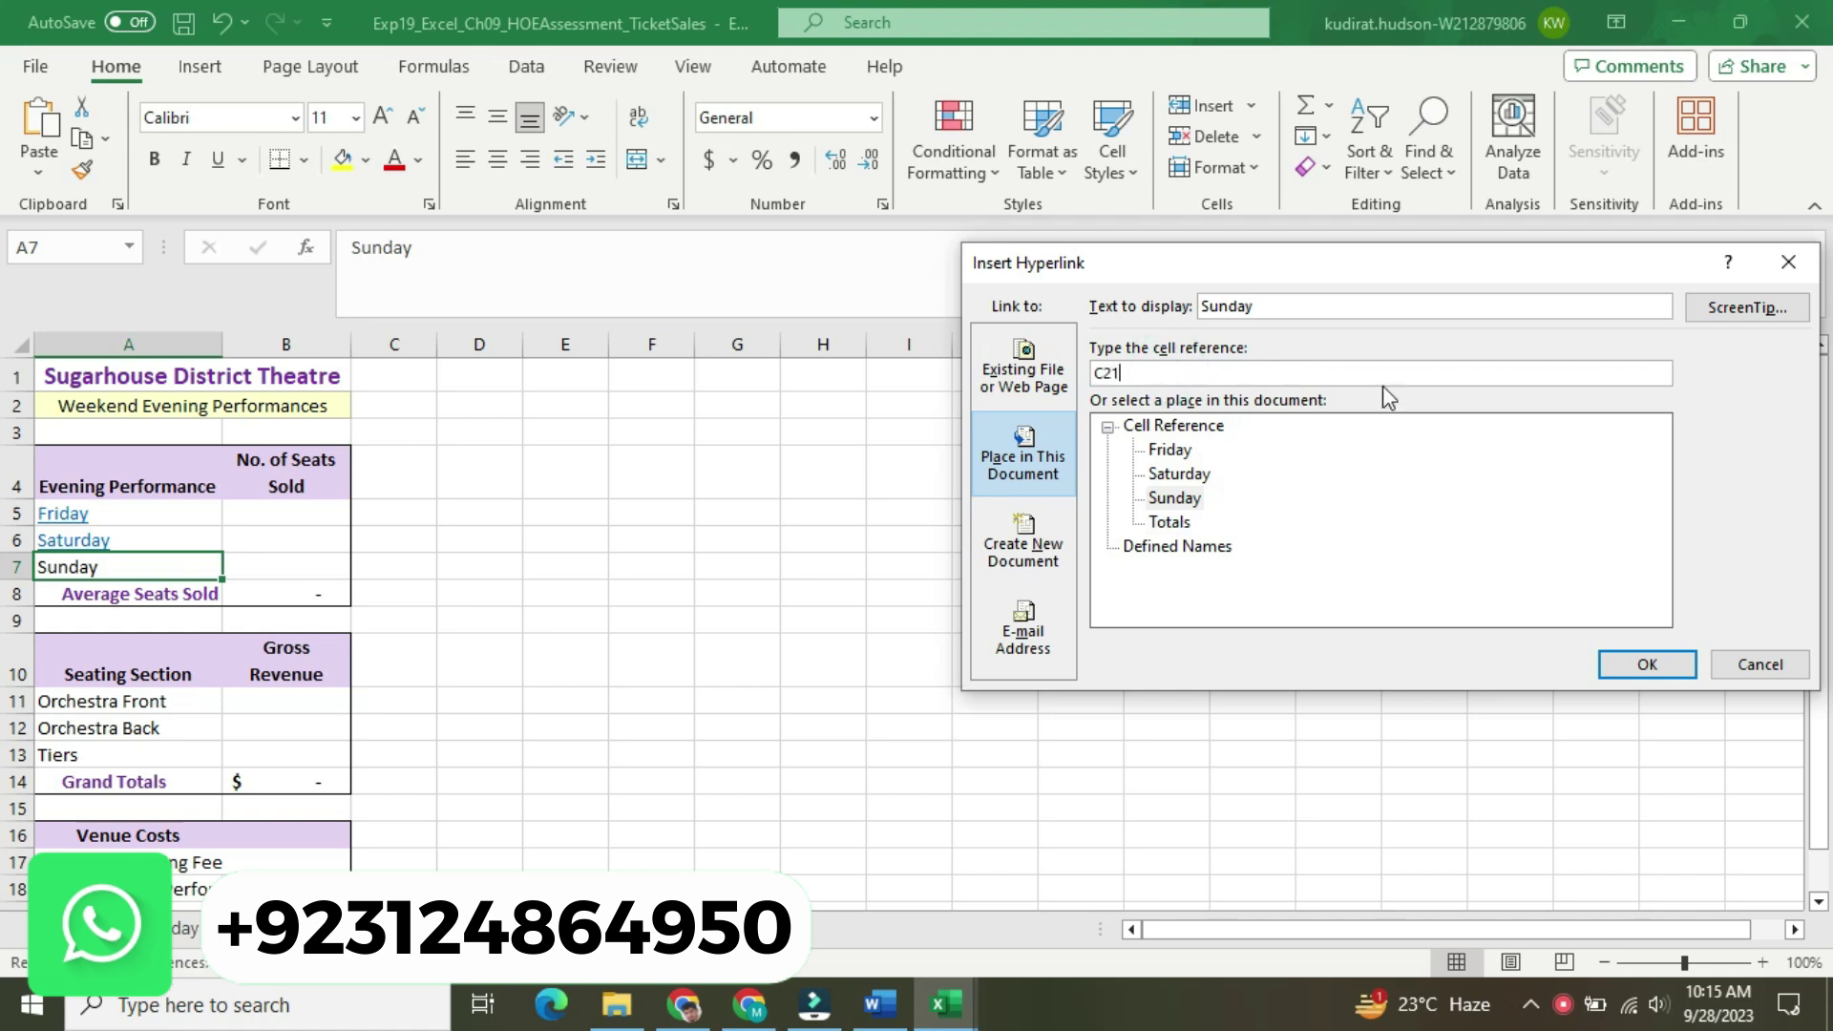
pyautogui.click(1711, 309)
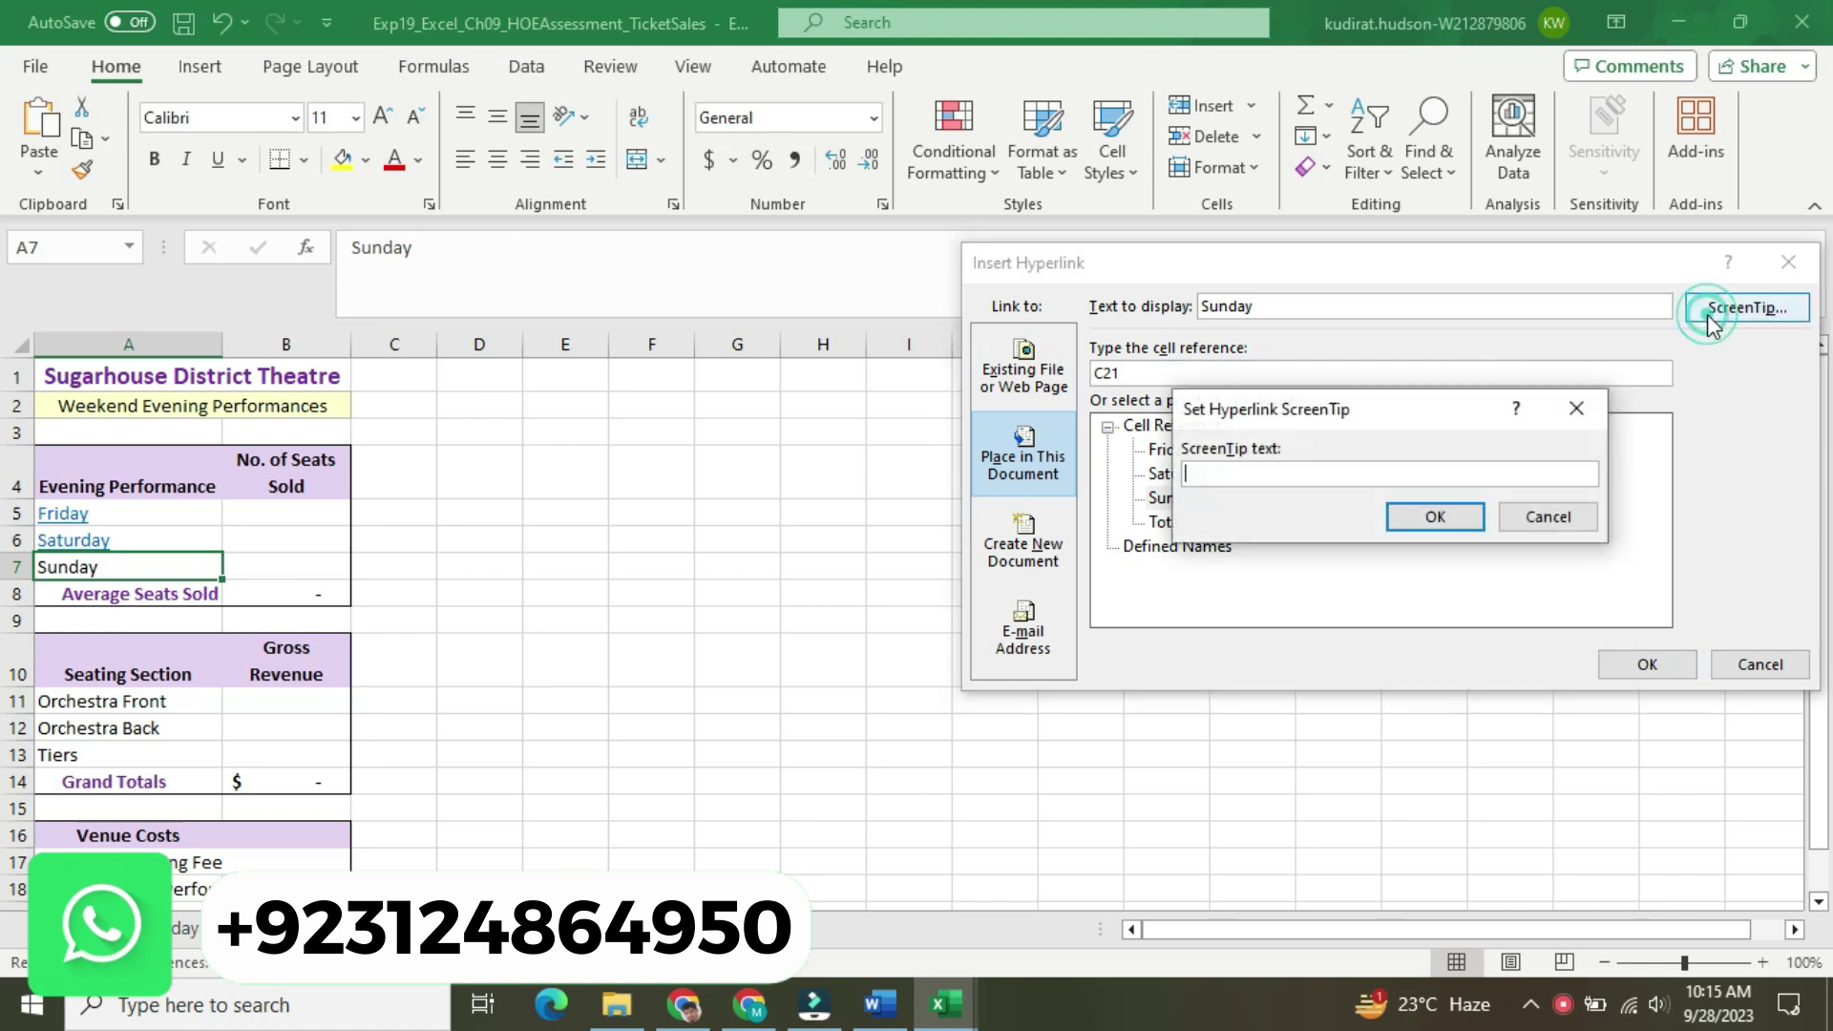
pyautogui.write('Sunday')
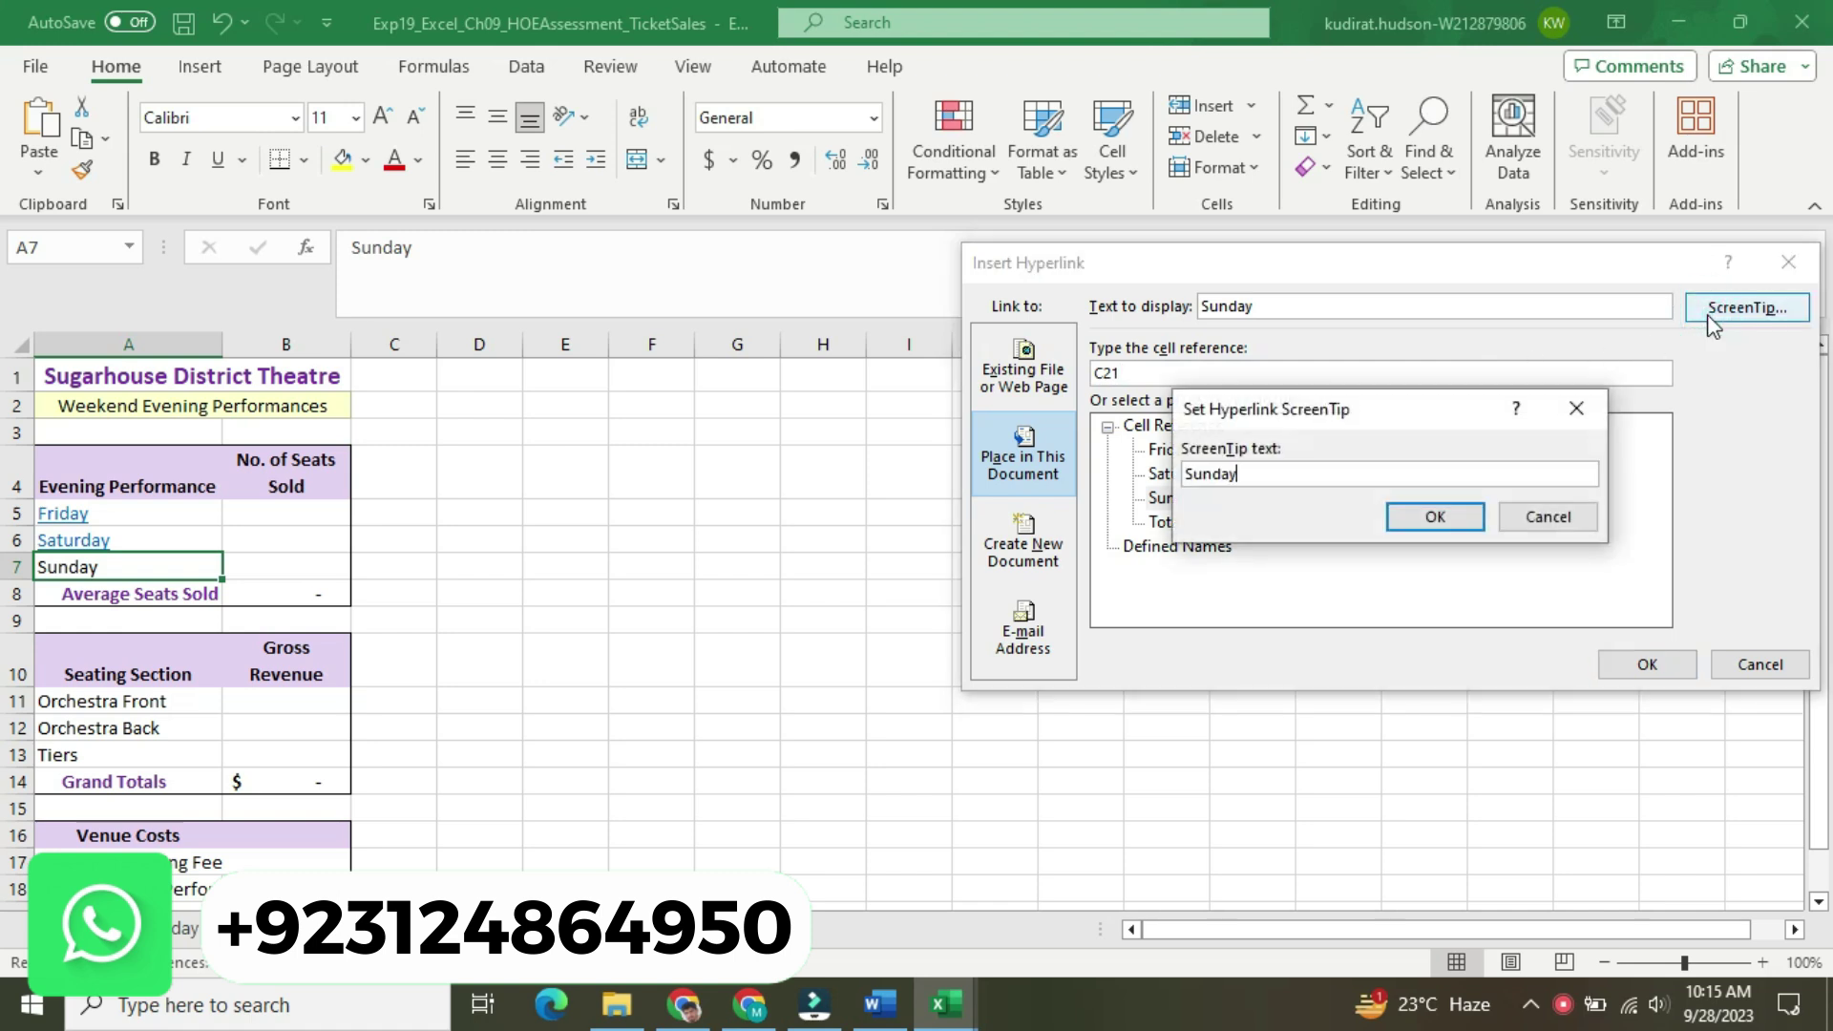
pyautogui.click(1434, 517)
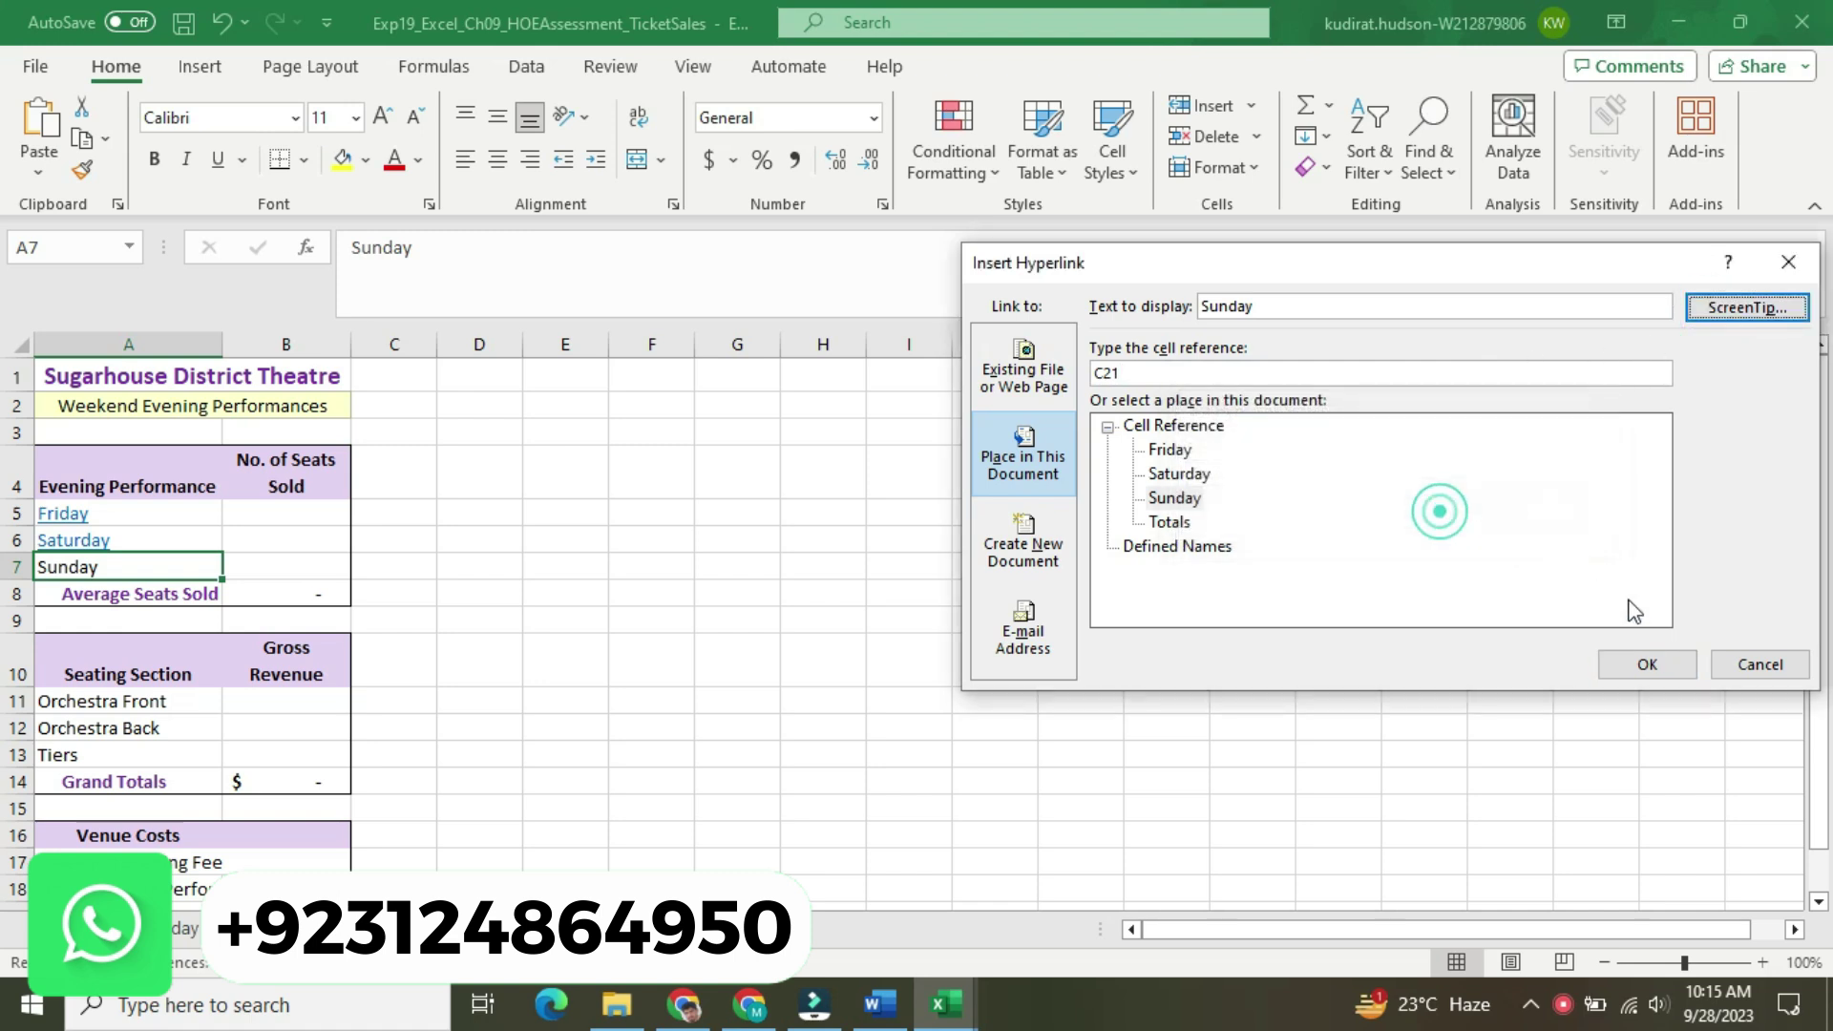
pyautogui.click(1654, 672)
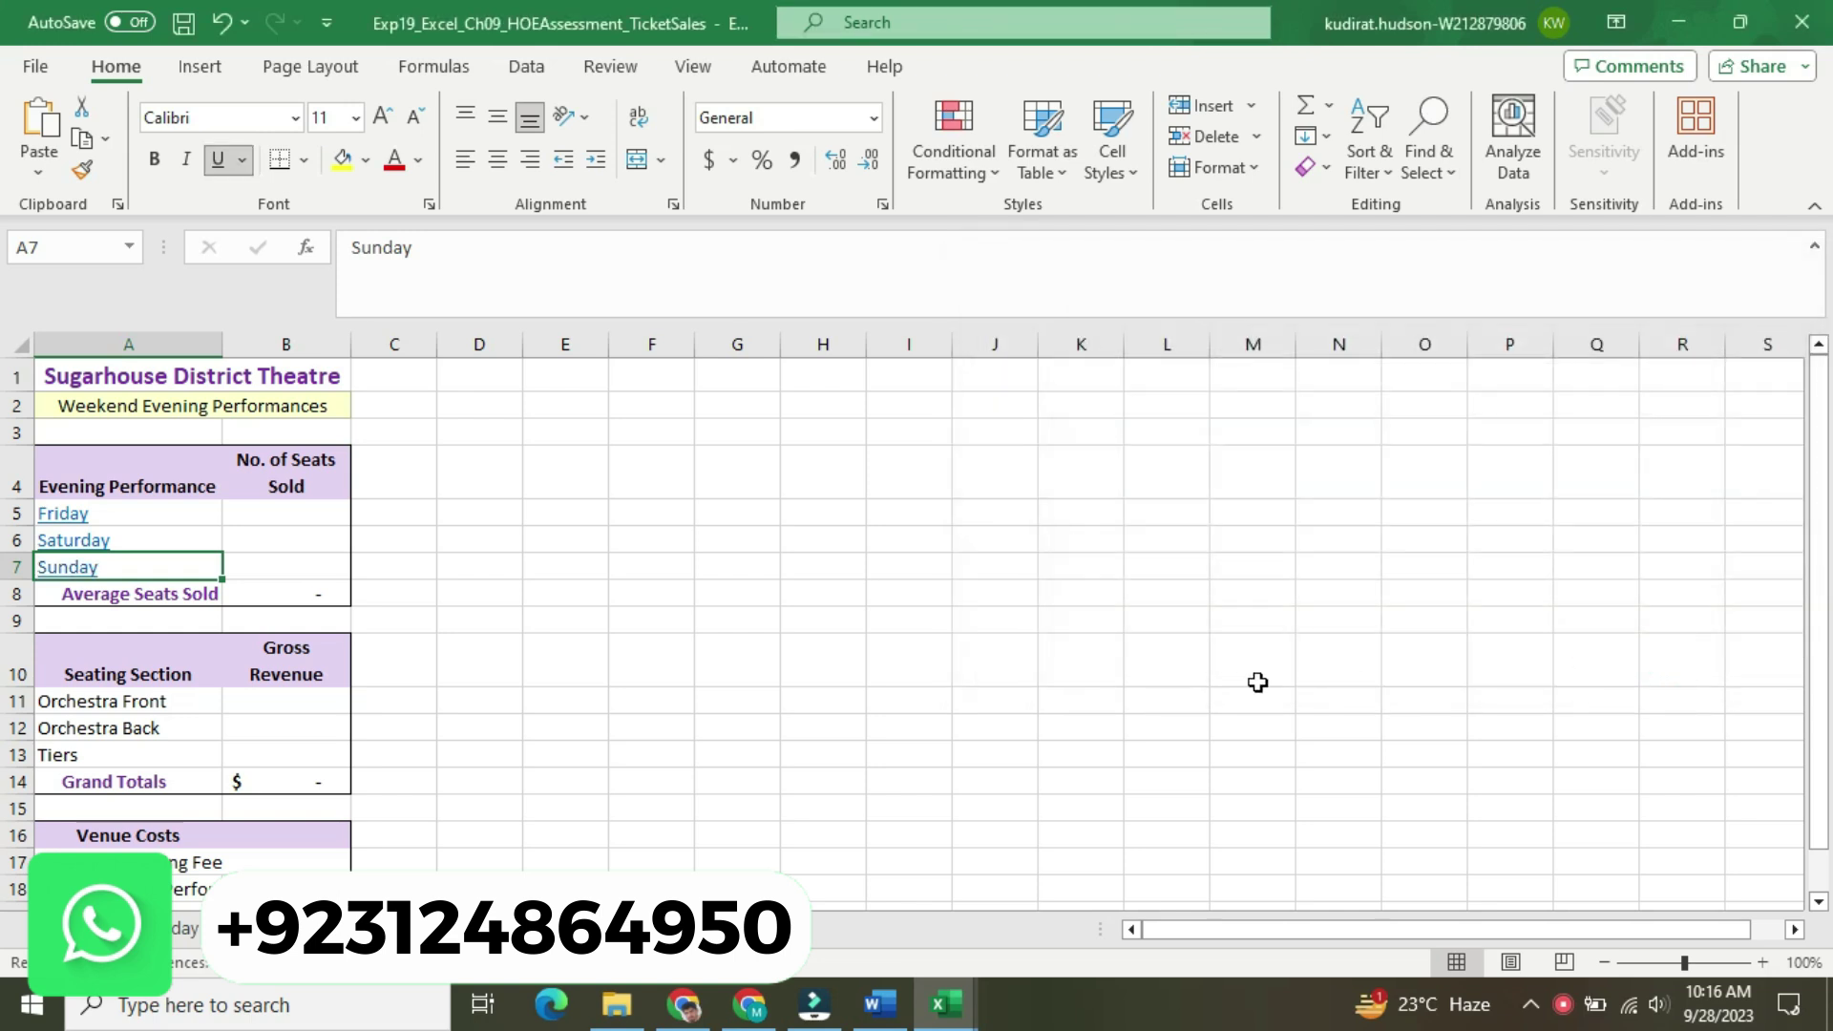
# In the Word instructions, set all of the step 4 text to font size 9 and remove its highlighting
pyautogui.click(879, 1003)
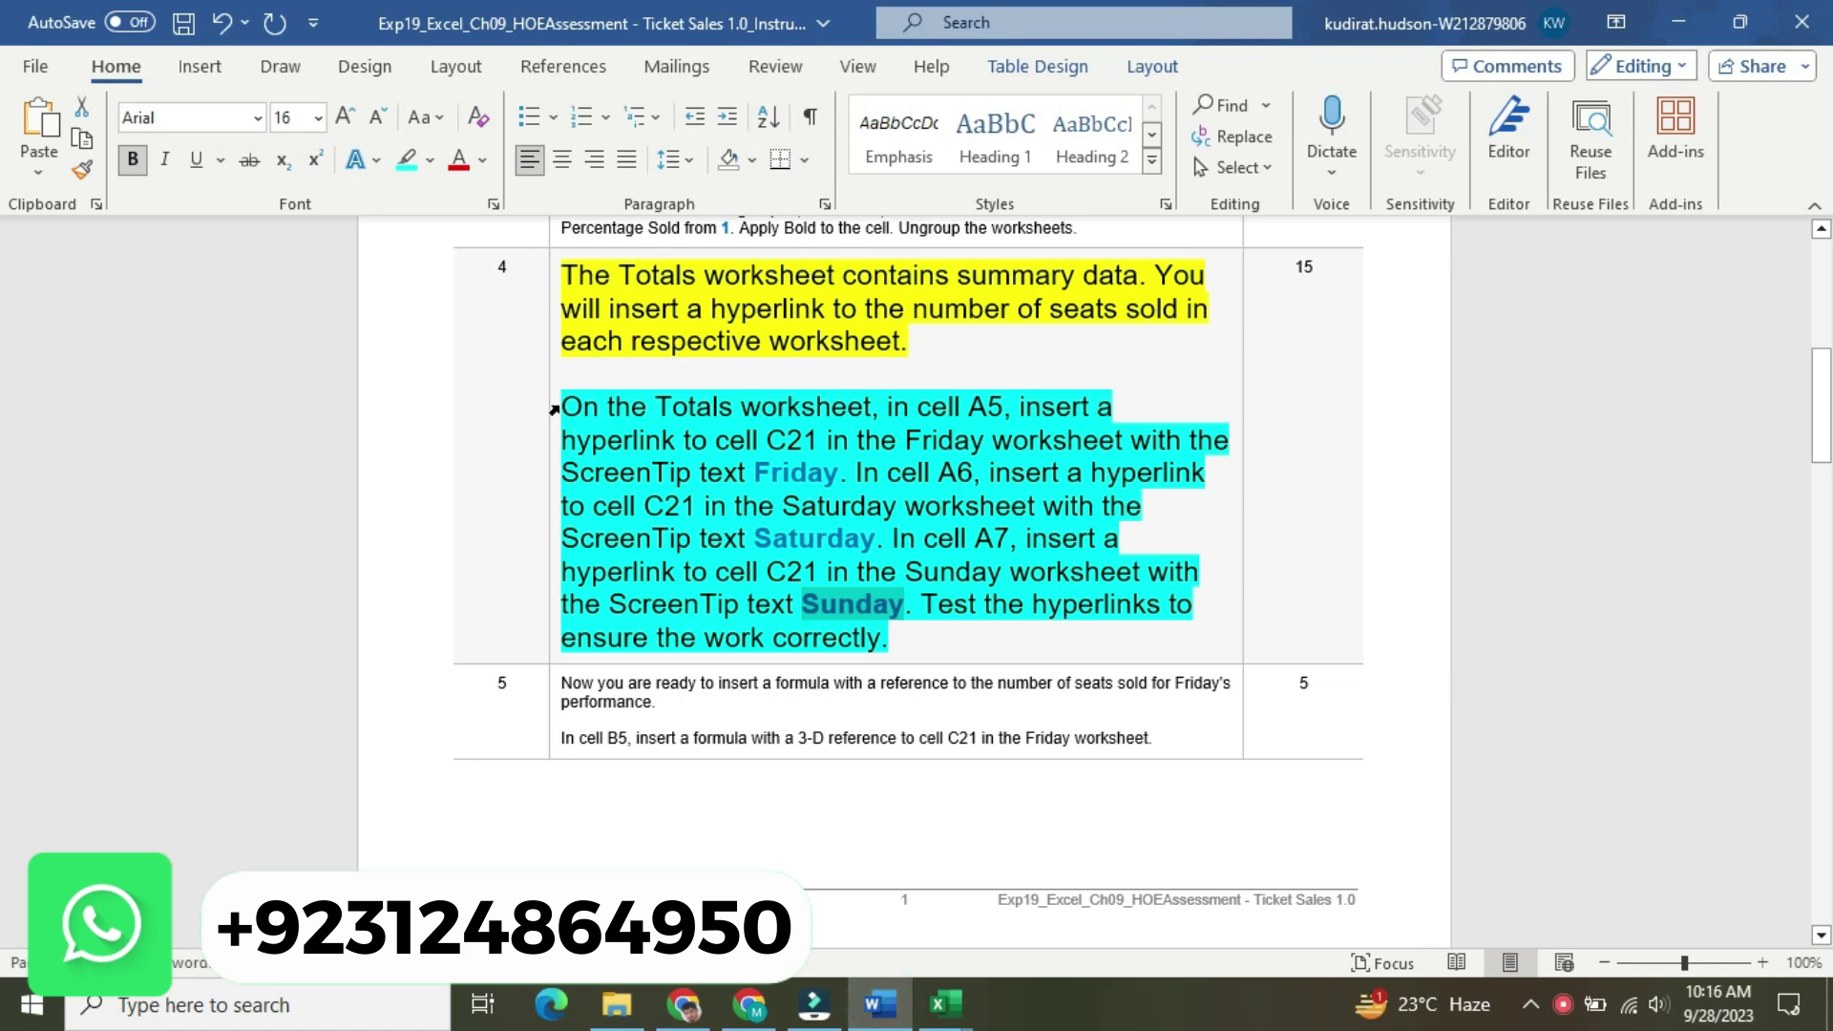
pyautogui.doubleClick(553, 410)
pyautogui.click(708, 321)
pyautogui.click(675, 321)
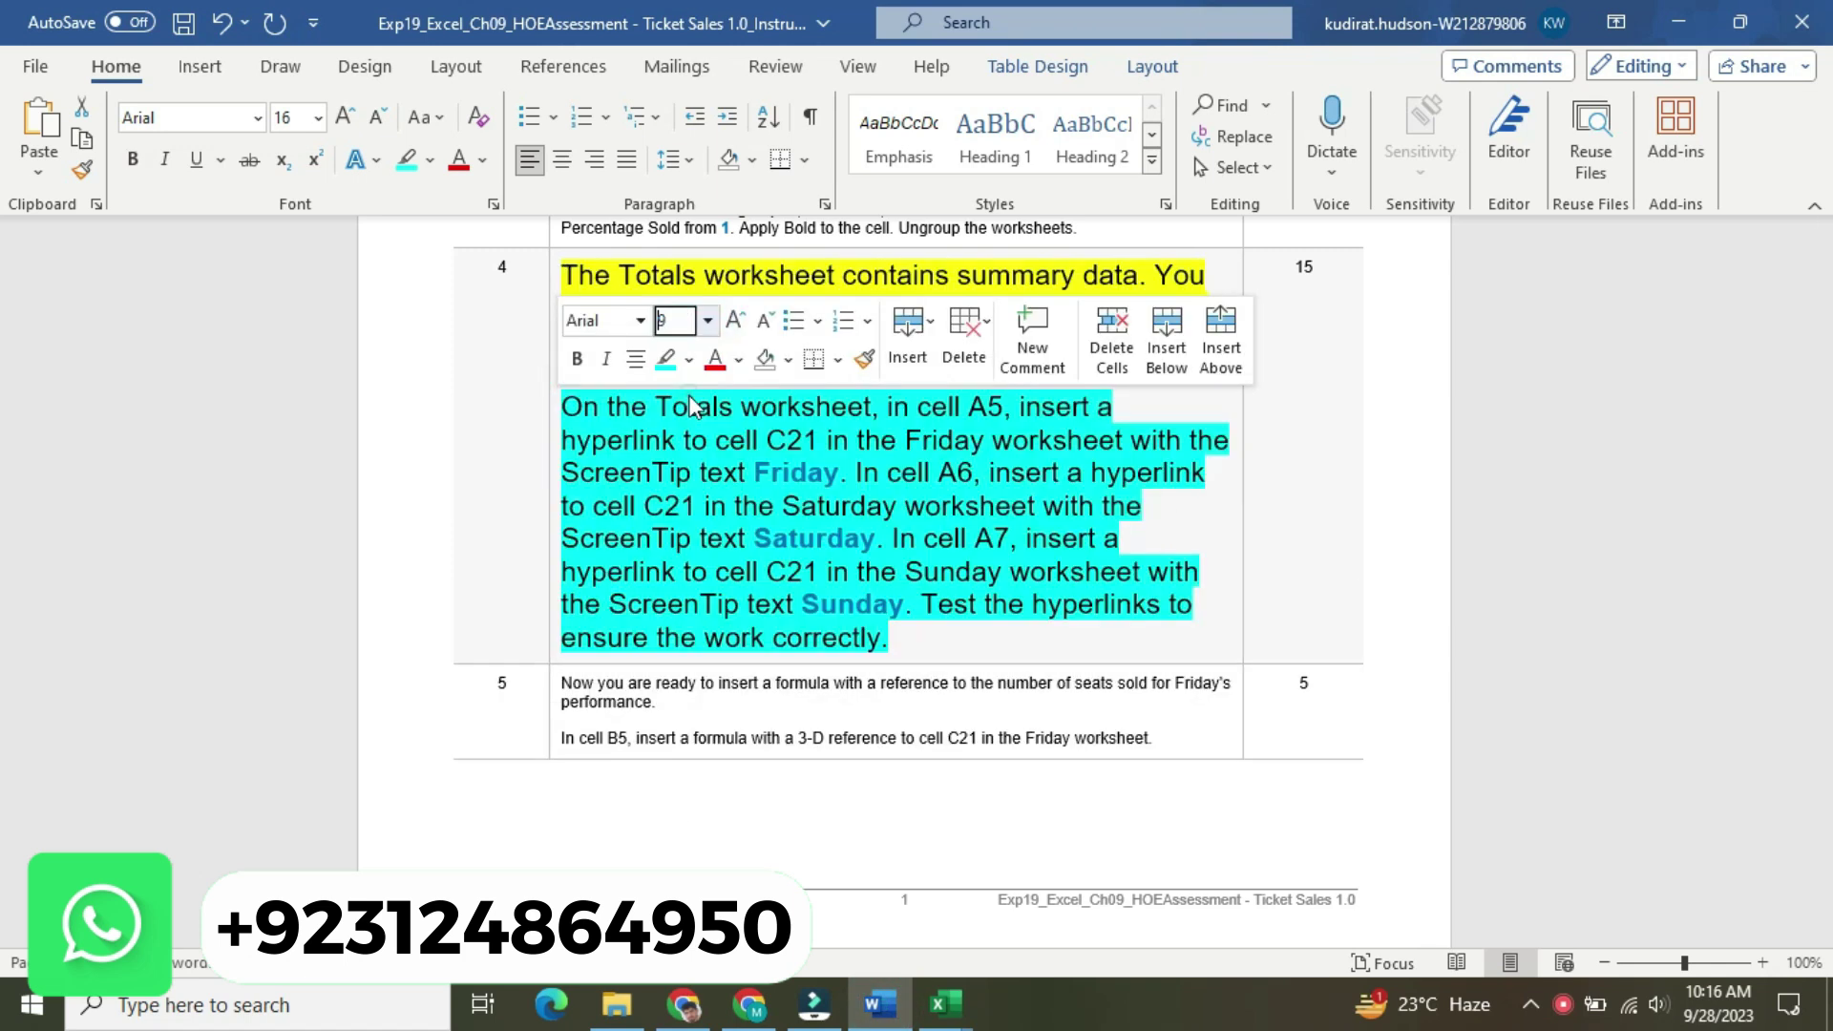
pyautogui.write('9')
pyautogui.press('Return')
pyautogui.click(689, 359)
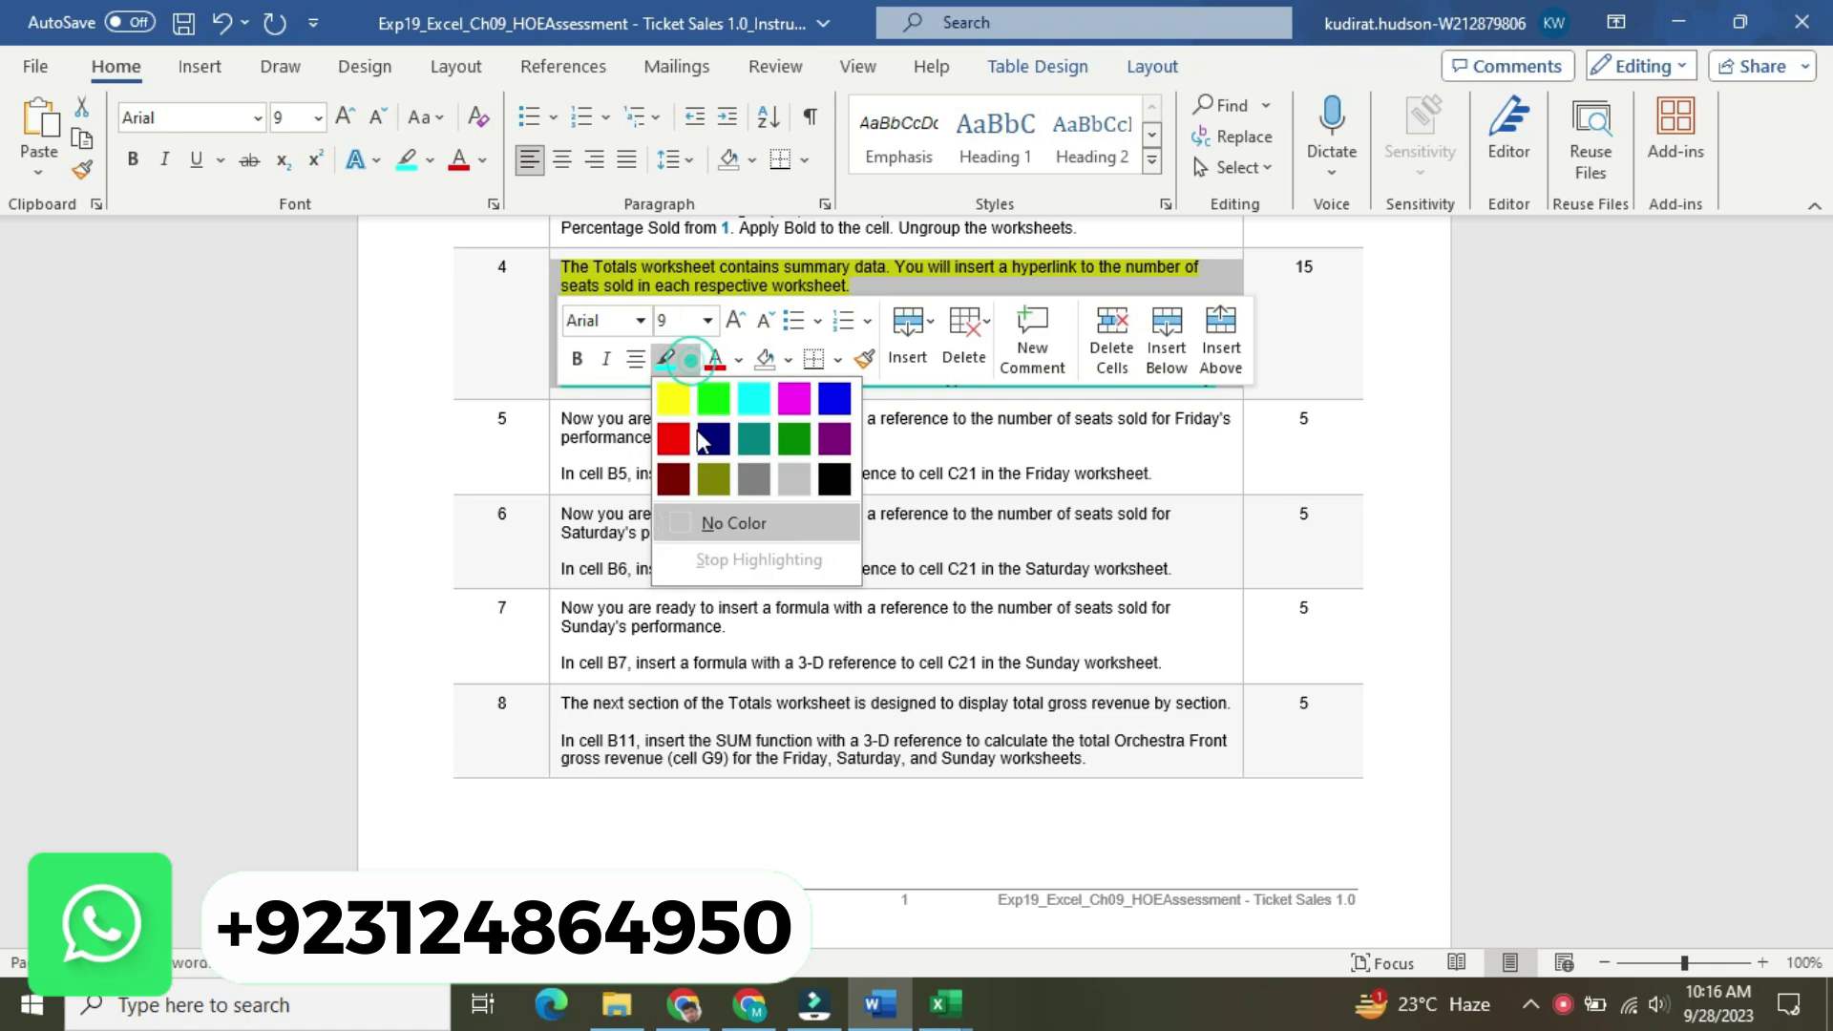
pyautogui.click(718, 525)
# Enlarge the step 5 instruction text to font size 16 and highlight it in yellow
pyautogui.click(557, 450)
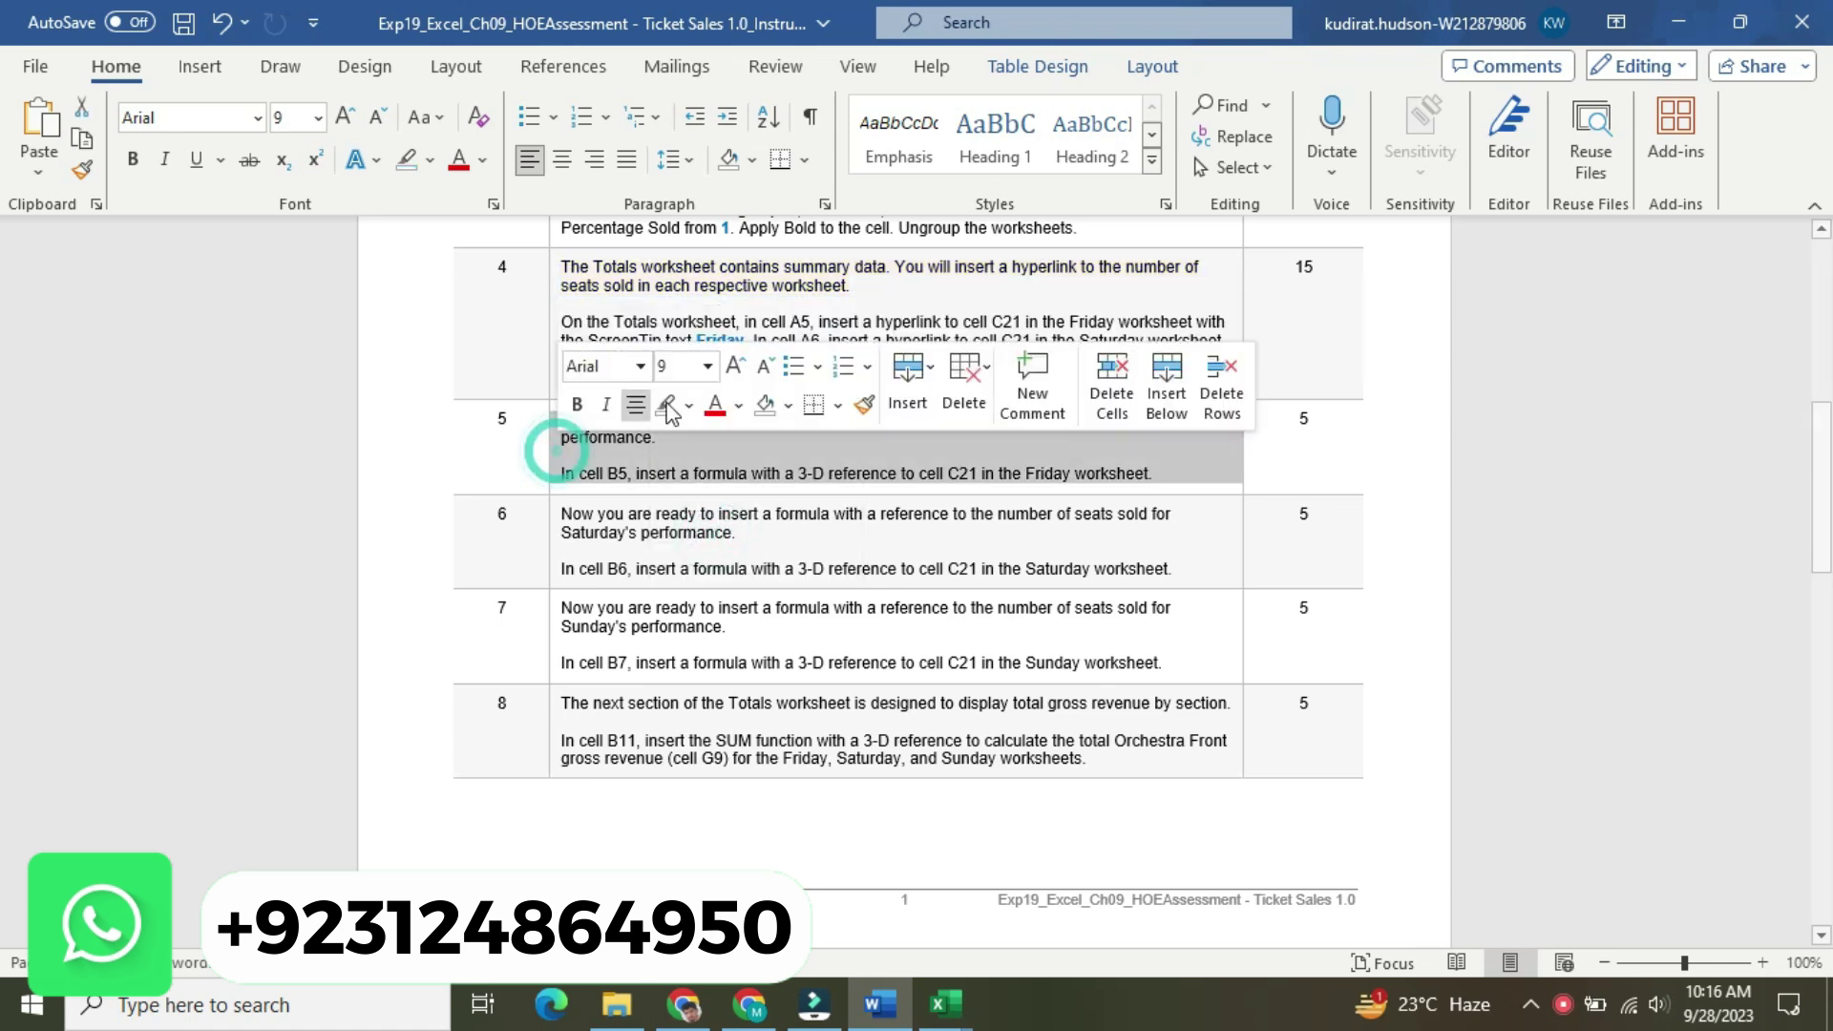
pyautogui.click(707, 366)
pyautogui.click(689, 570)
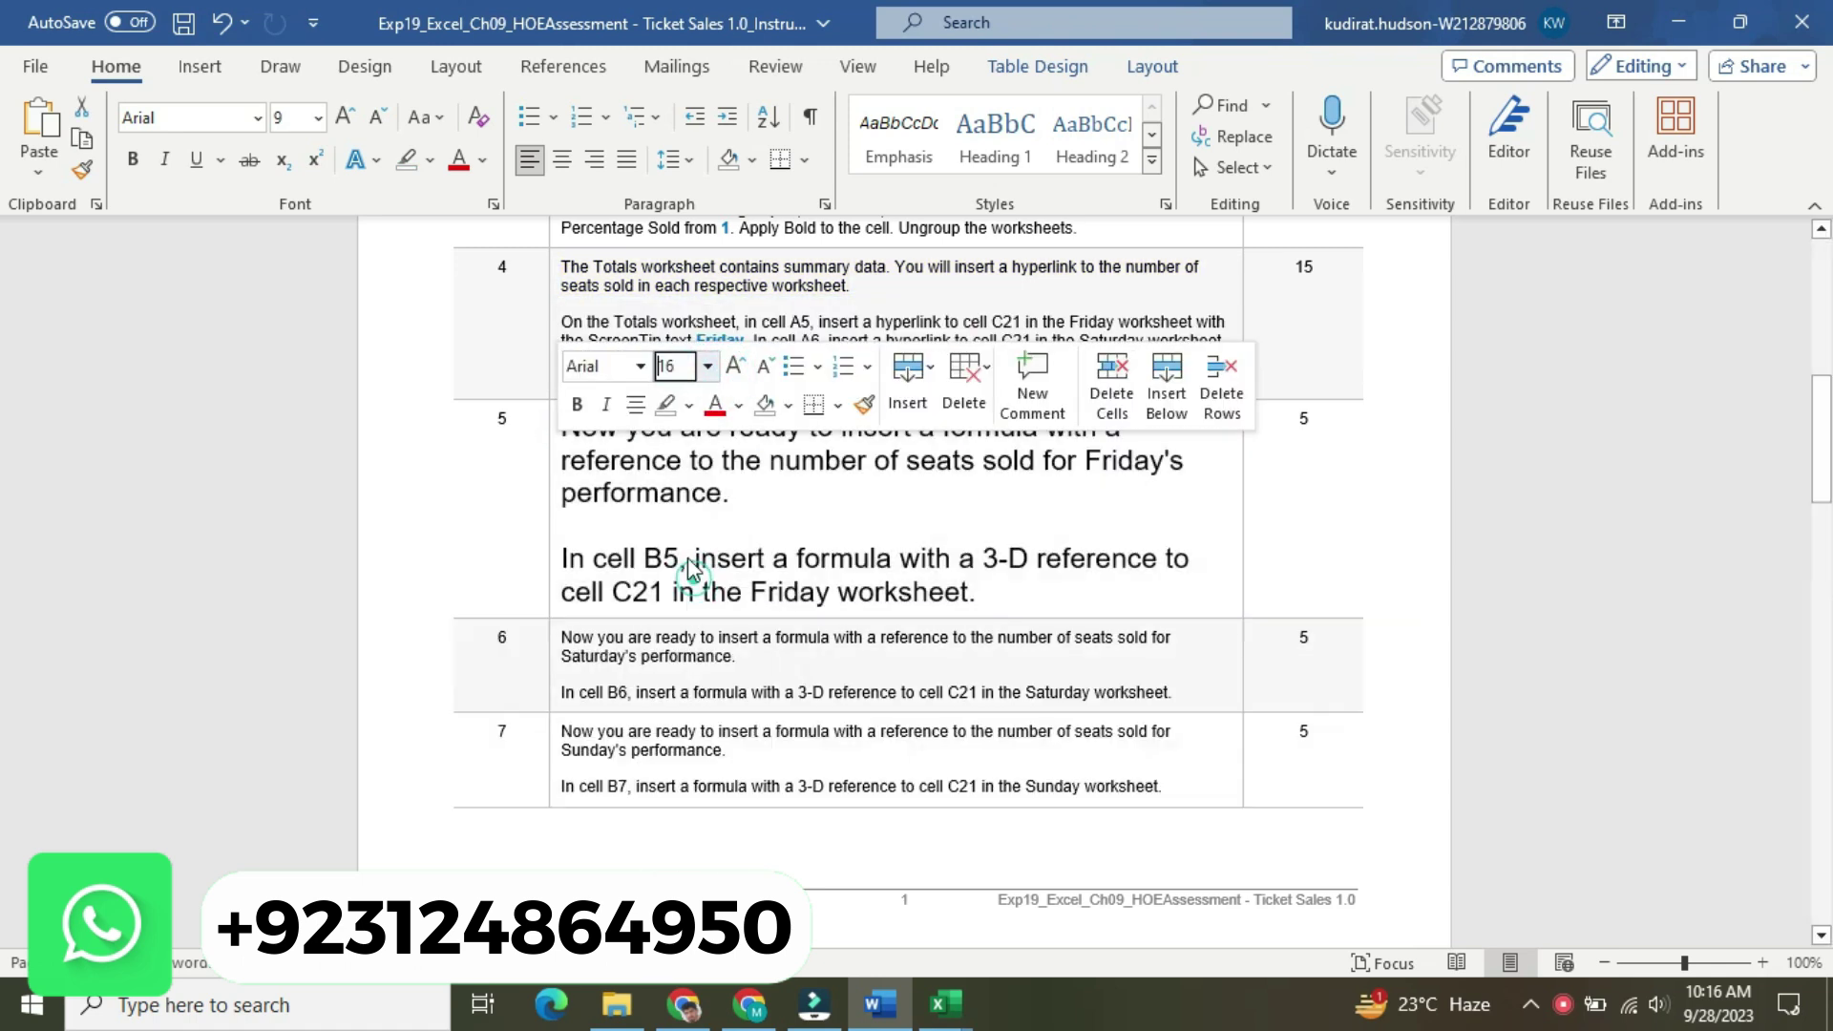
pyautogui.click(688, 404)
pyautogui.click(668, 442)
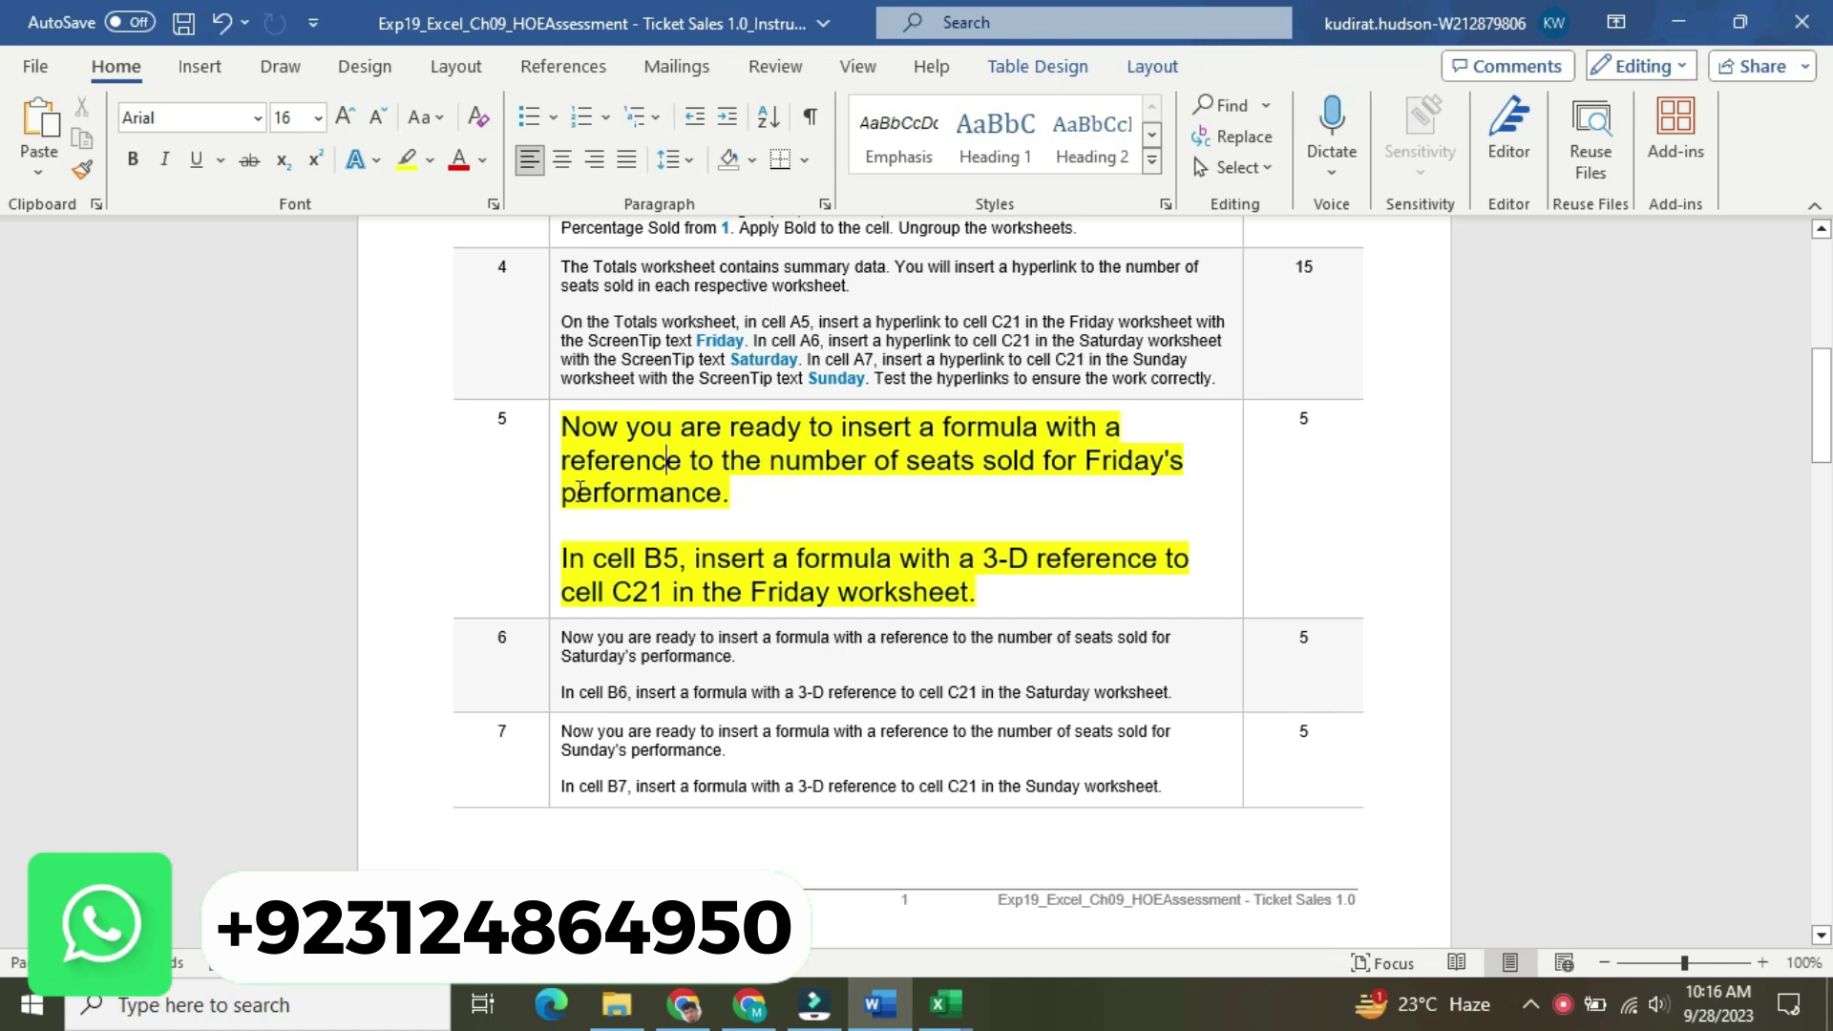
# Change the highlight of the step 5 sentence on the 3-D reference formula to turquoise and copy the cell reference B5
pyautogui.moveTo(565, 552); pyautogui.dragTo(1012, 594)
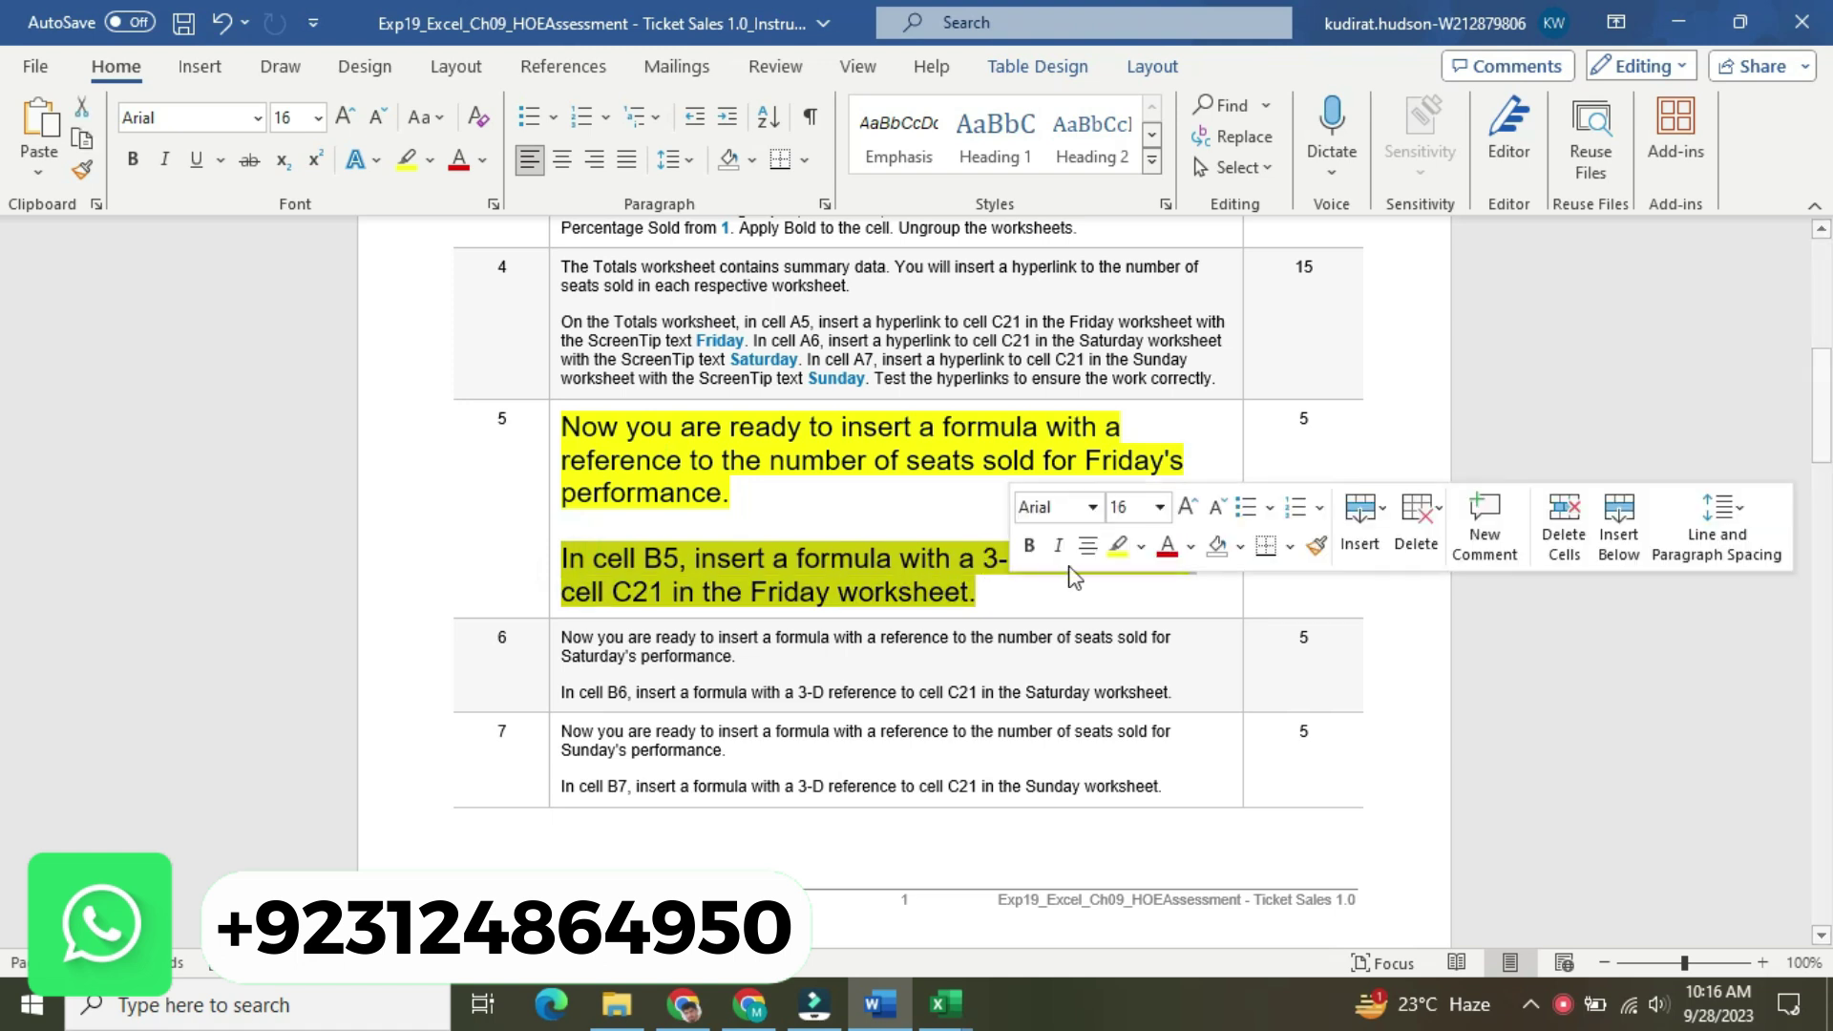
pyautogui.click(1141, 547)
pyautogui.click(1203, 590)
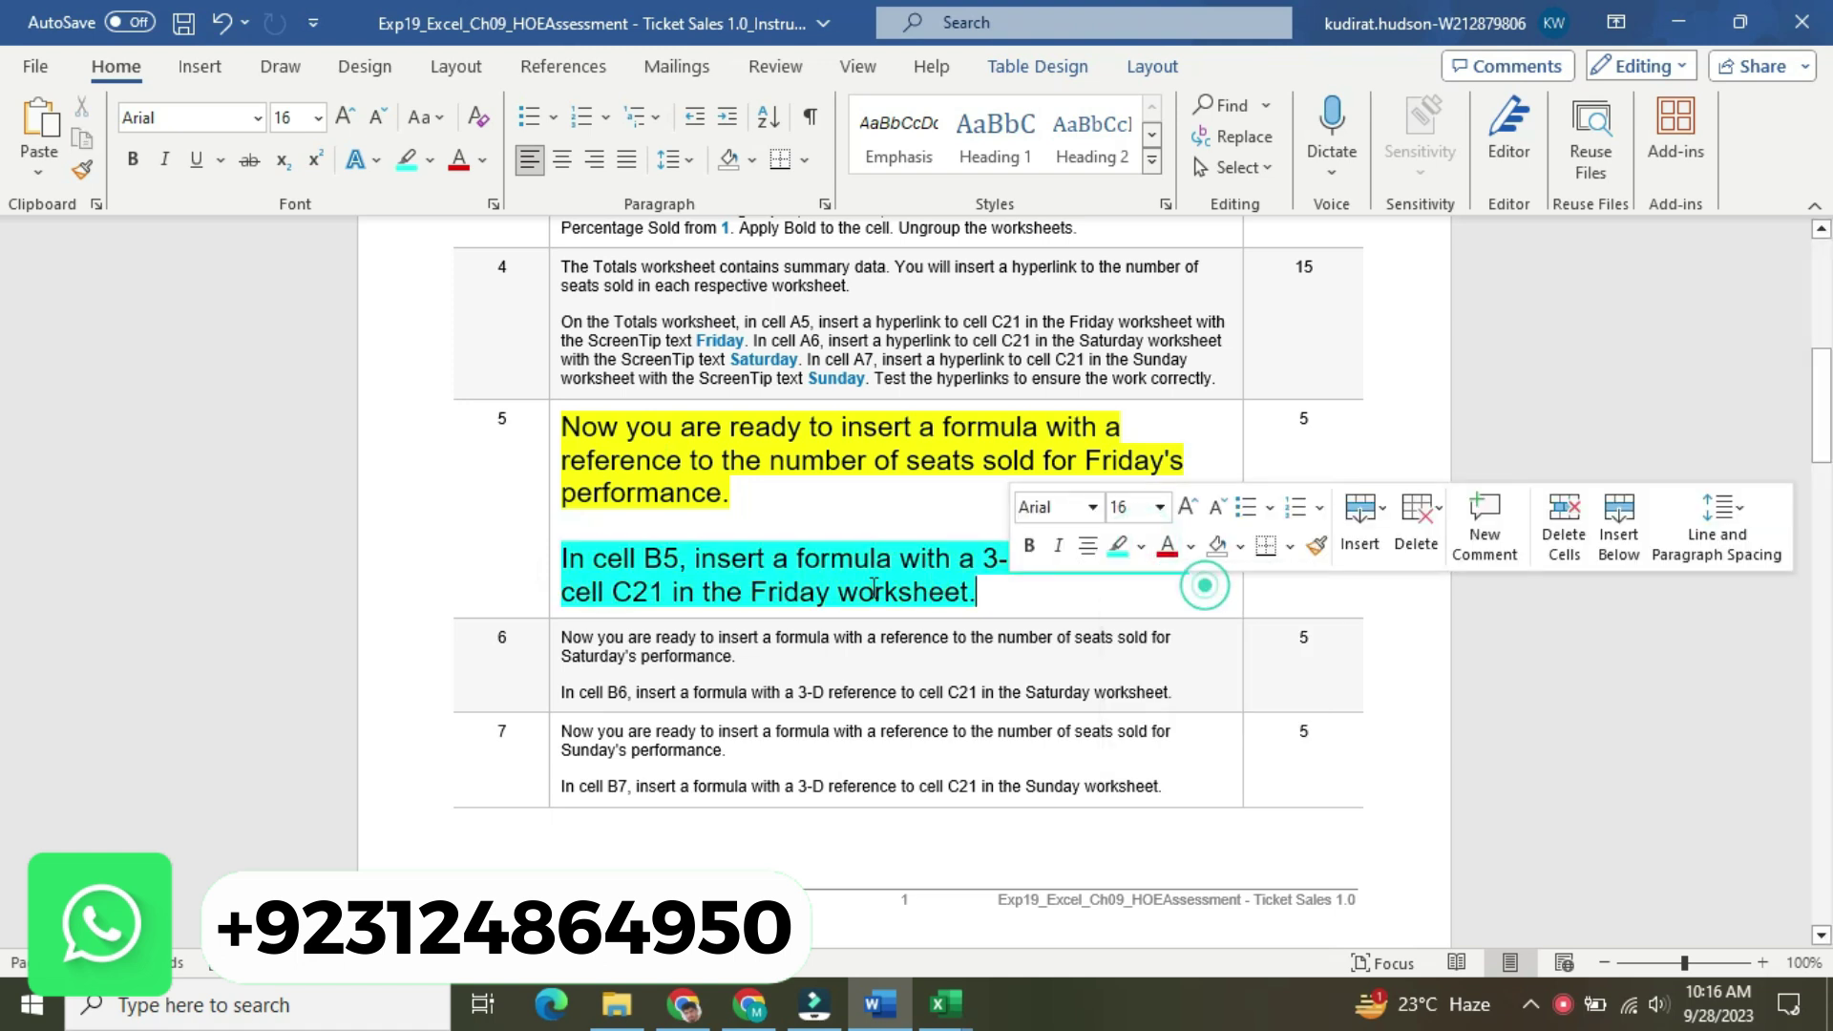
pyautogui.click(614, 558)
pyautogui.doubleClick(660, 557)
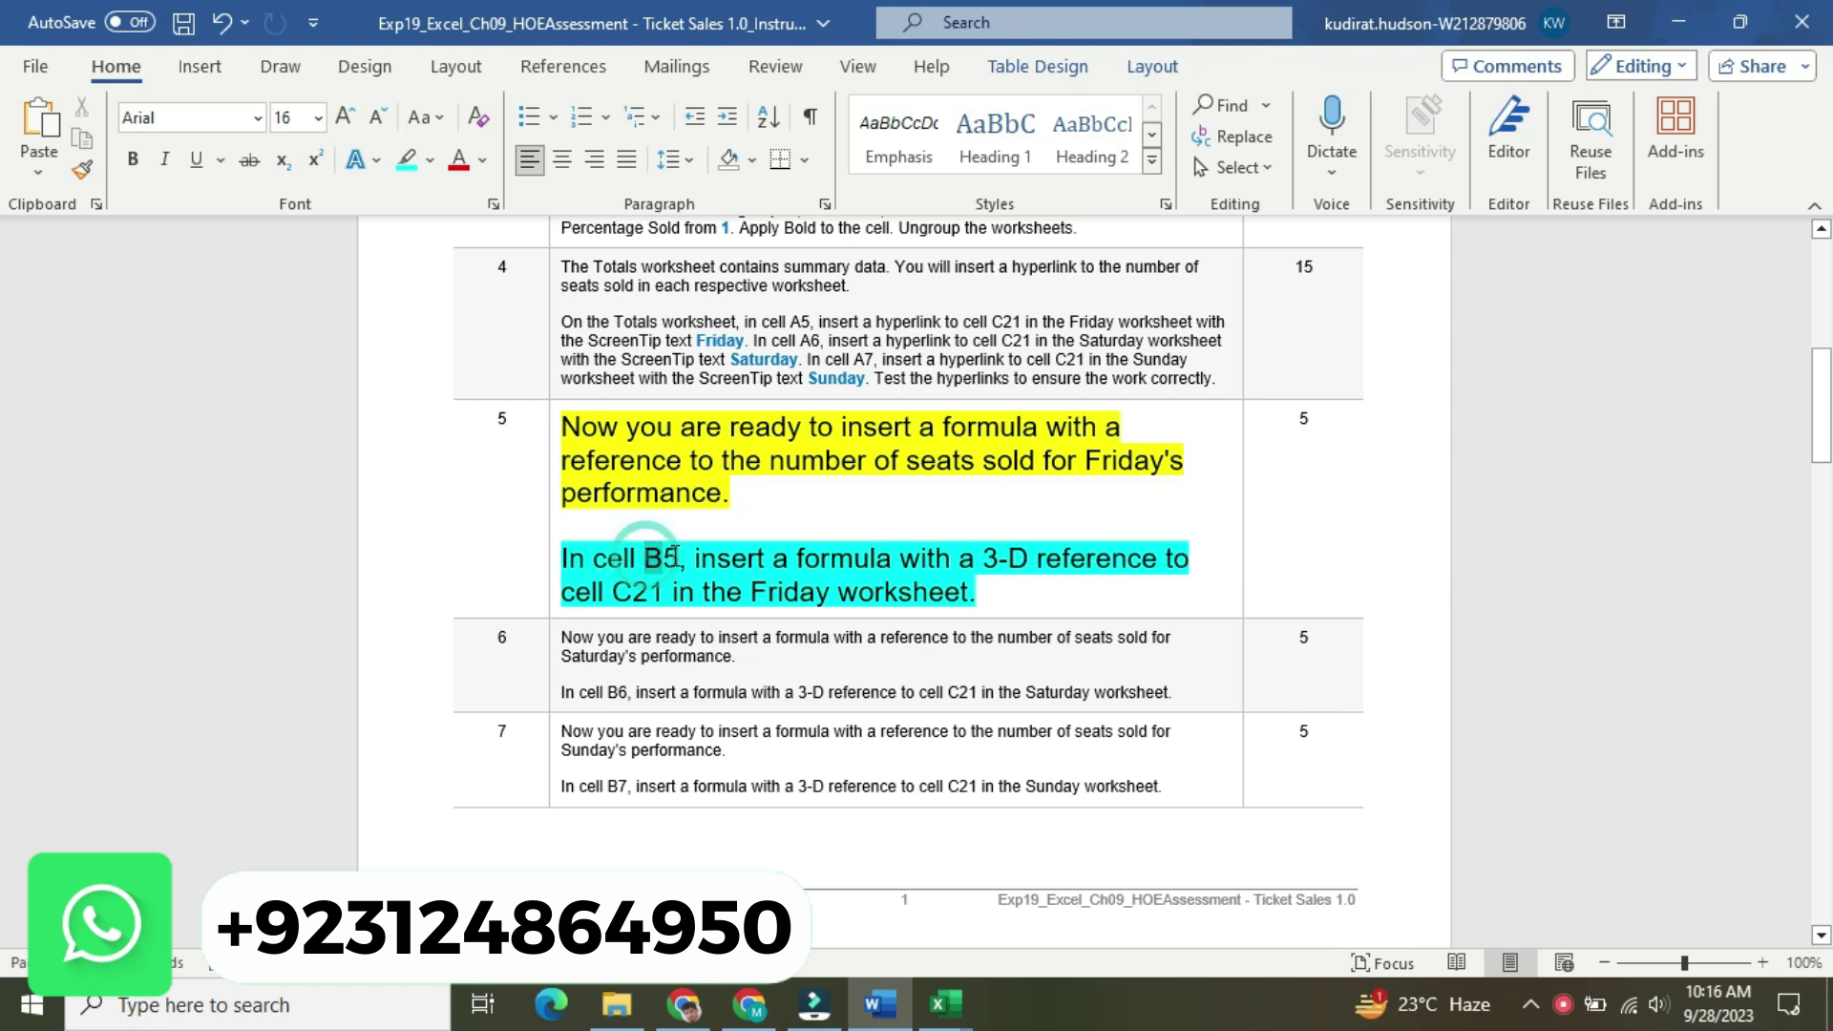
pyautogui.hotkey('ctrl', 'c')
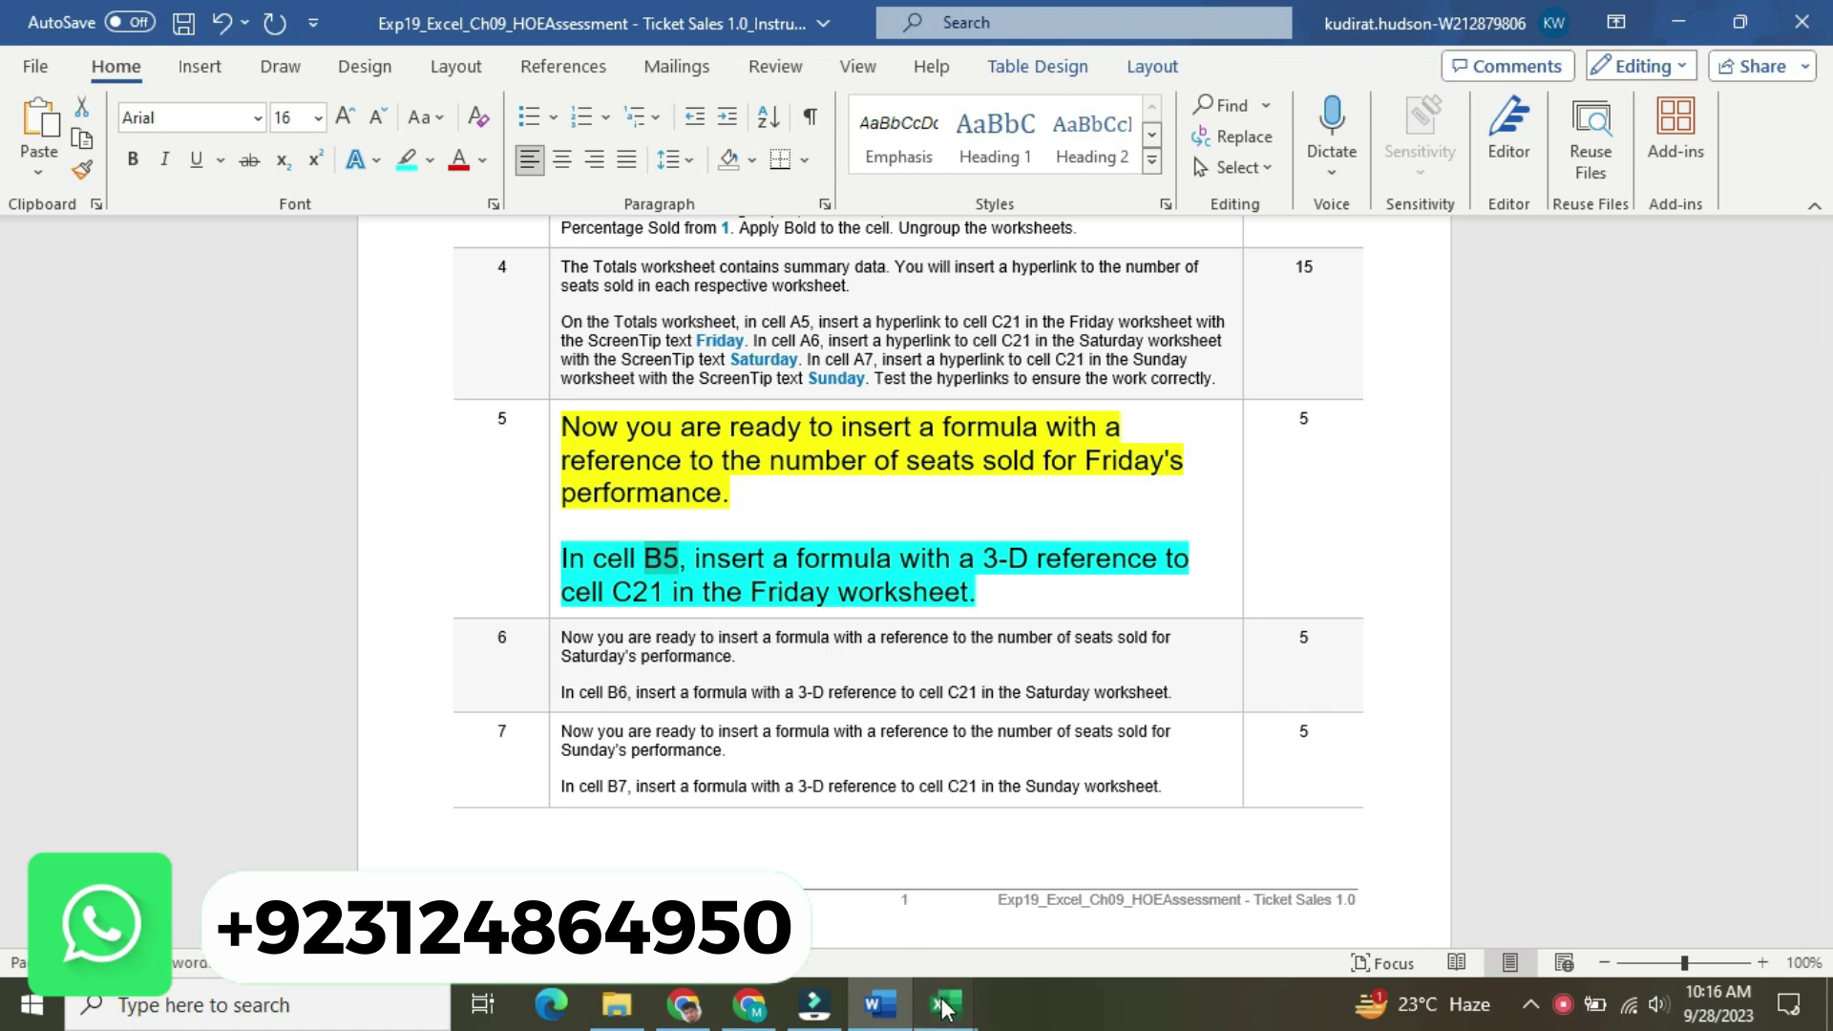
# Switch to the TicketSales workbook in Excel and go to cell B5 on the Totals worksheet using the copied reference
pyautogui.moveTo(946, 1005)
pyautogui.click(798, 887)
pyautogui.click(76, 250)
pyautogui.hotkey('ctrl', 'v')
pyautogui.hotkey('ctrl', 'v')
pyautogui.press('Return')
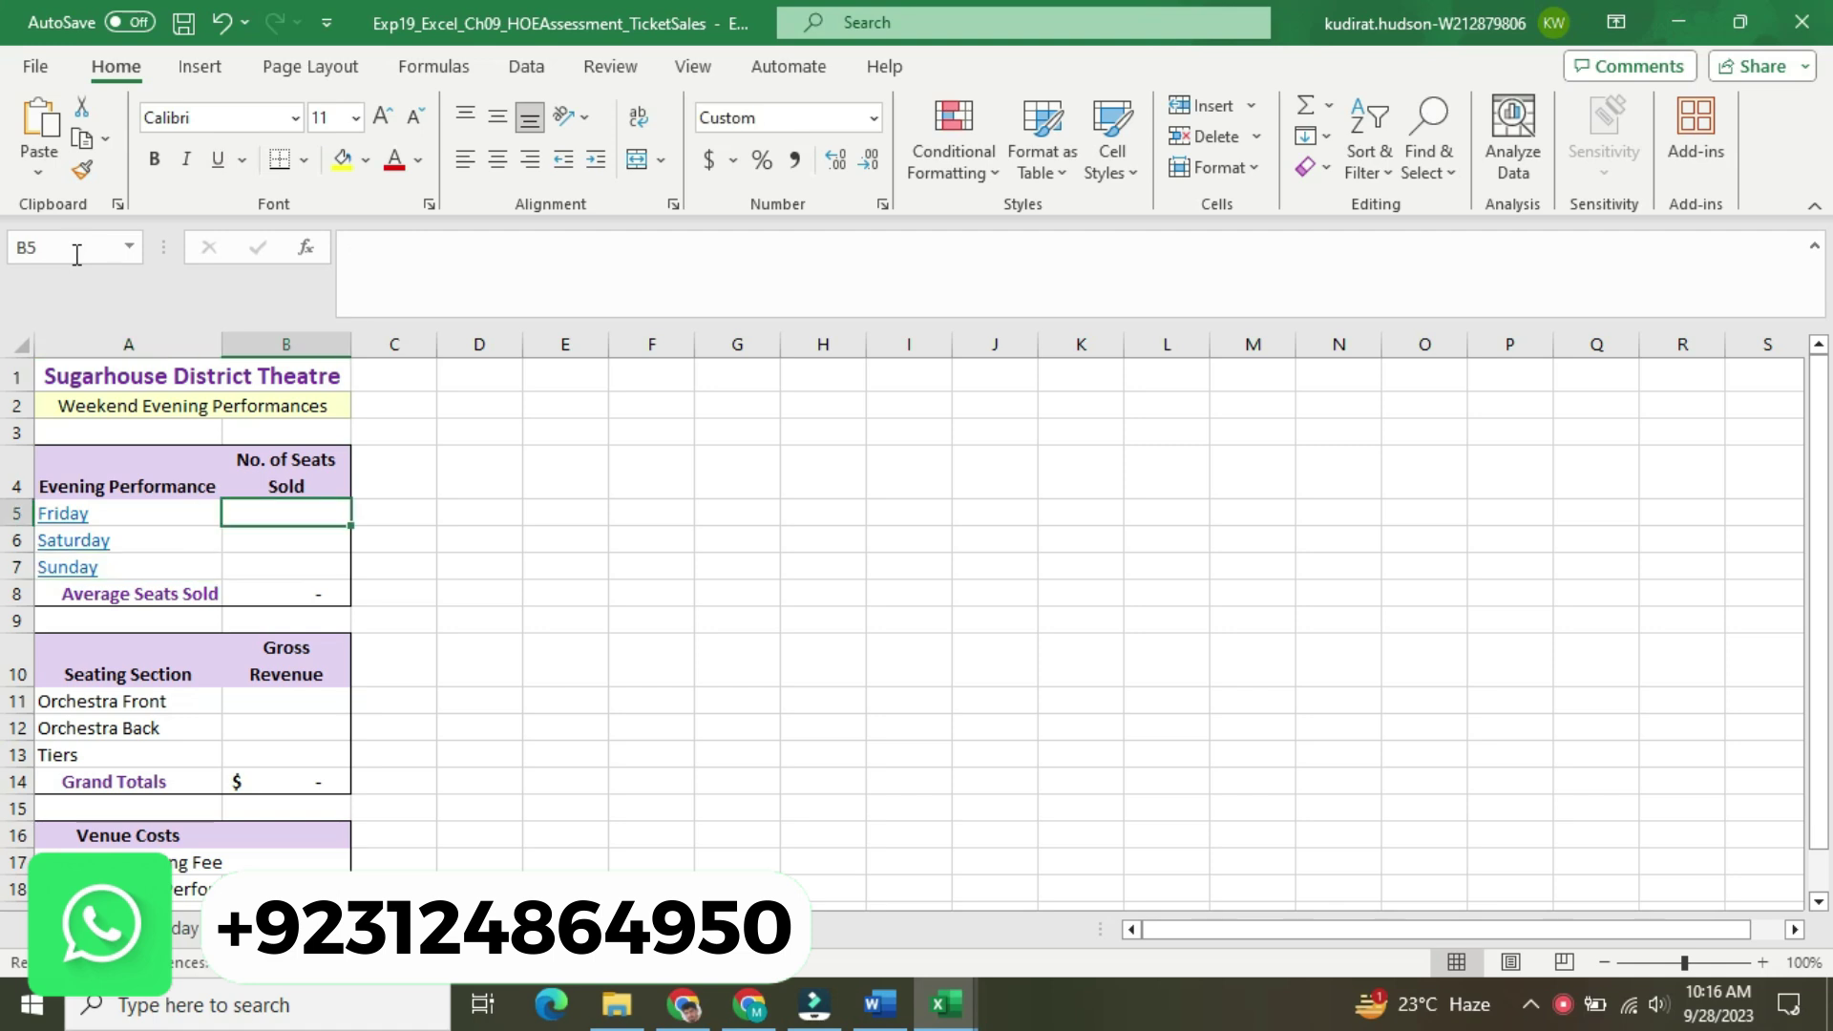
# Recheck the step 5 instructions in Word, return to the TicketSales workbook in Excel and enter =Friday!C21 in Totals cell B5
pyautogui.click(879, 1003)
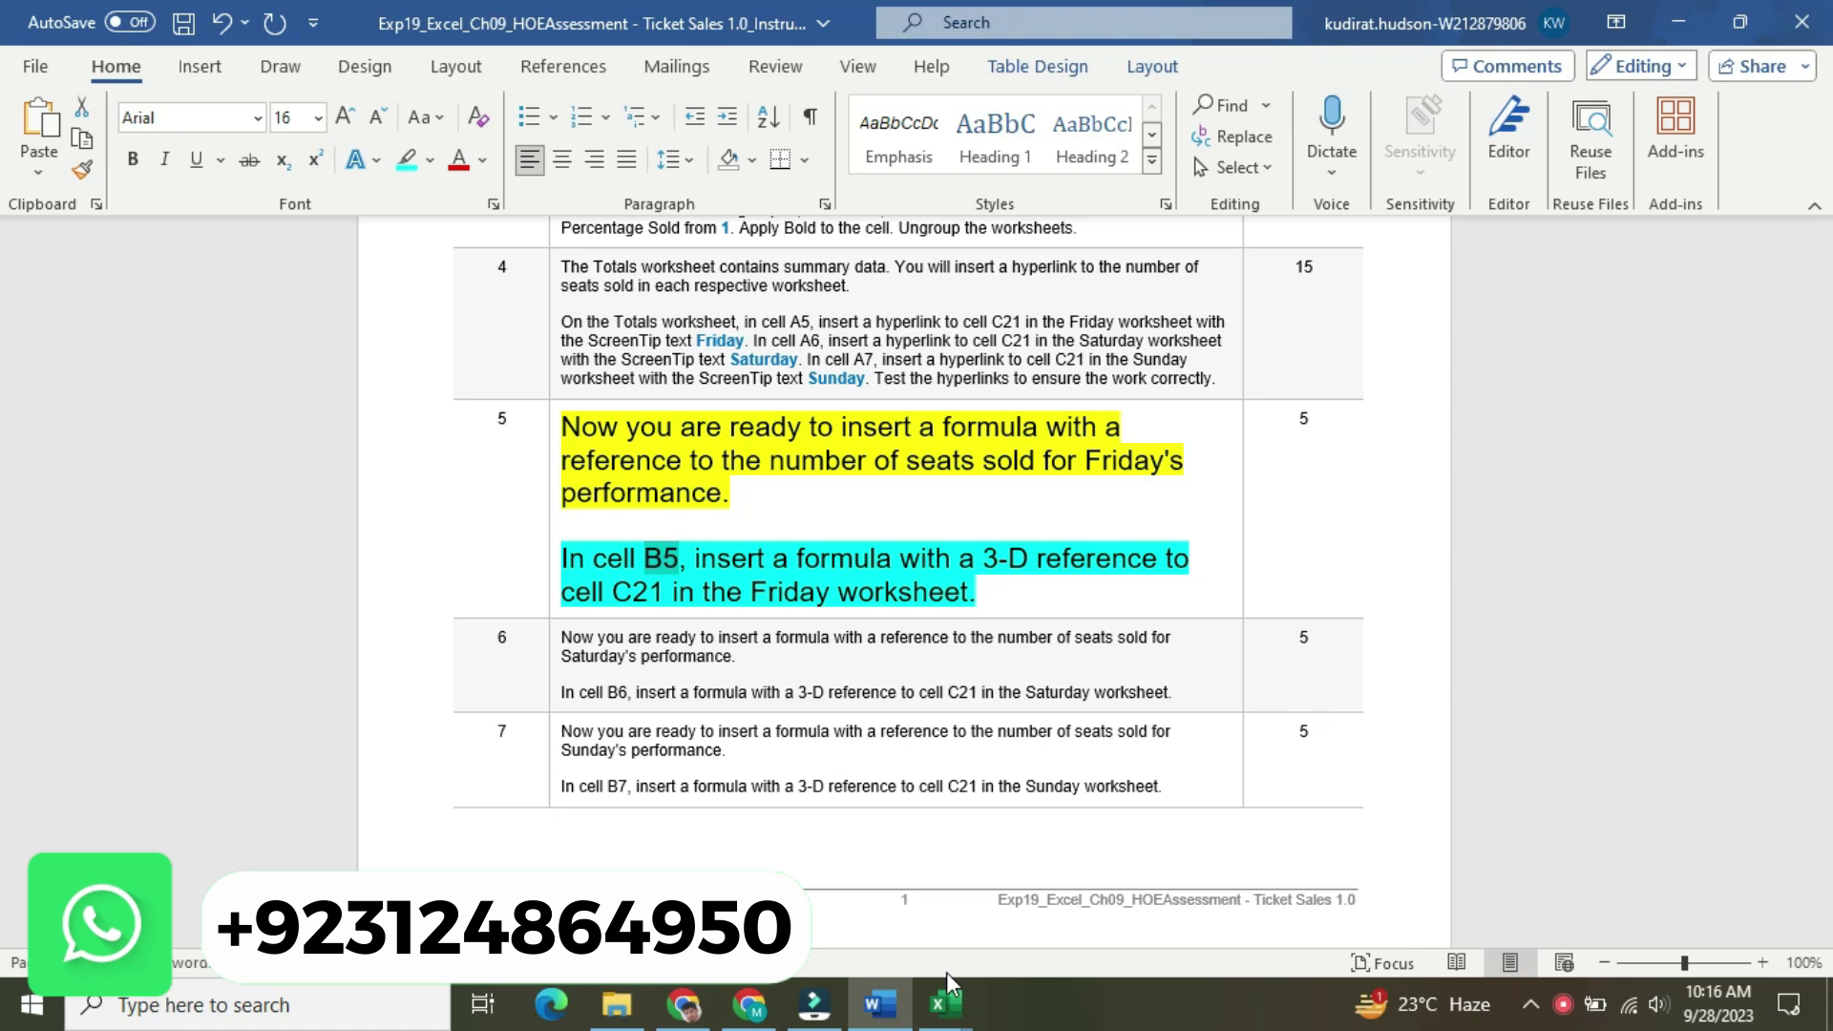
pyautogui.moveTo(950, 1004)
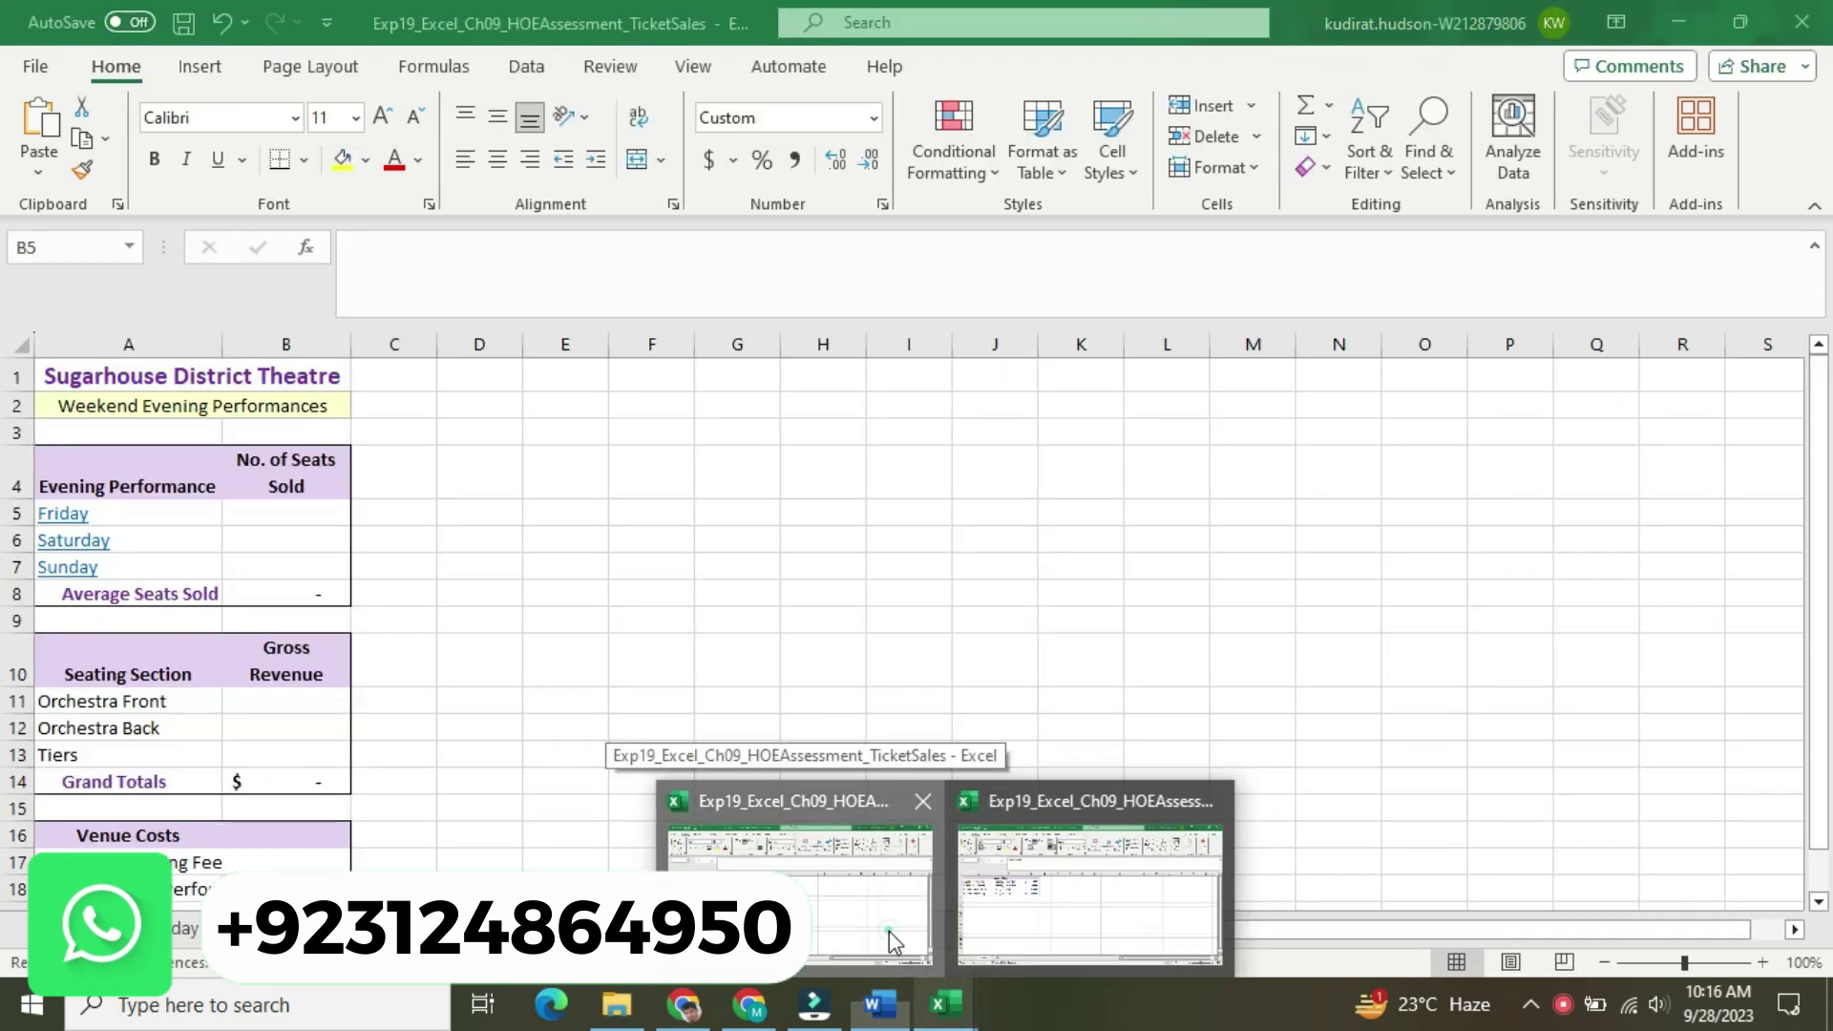
pyautogui.click(890, 931)
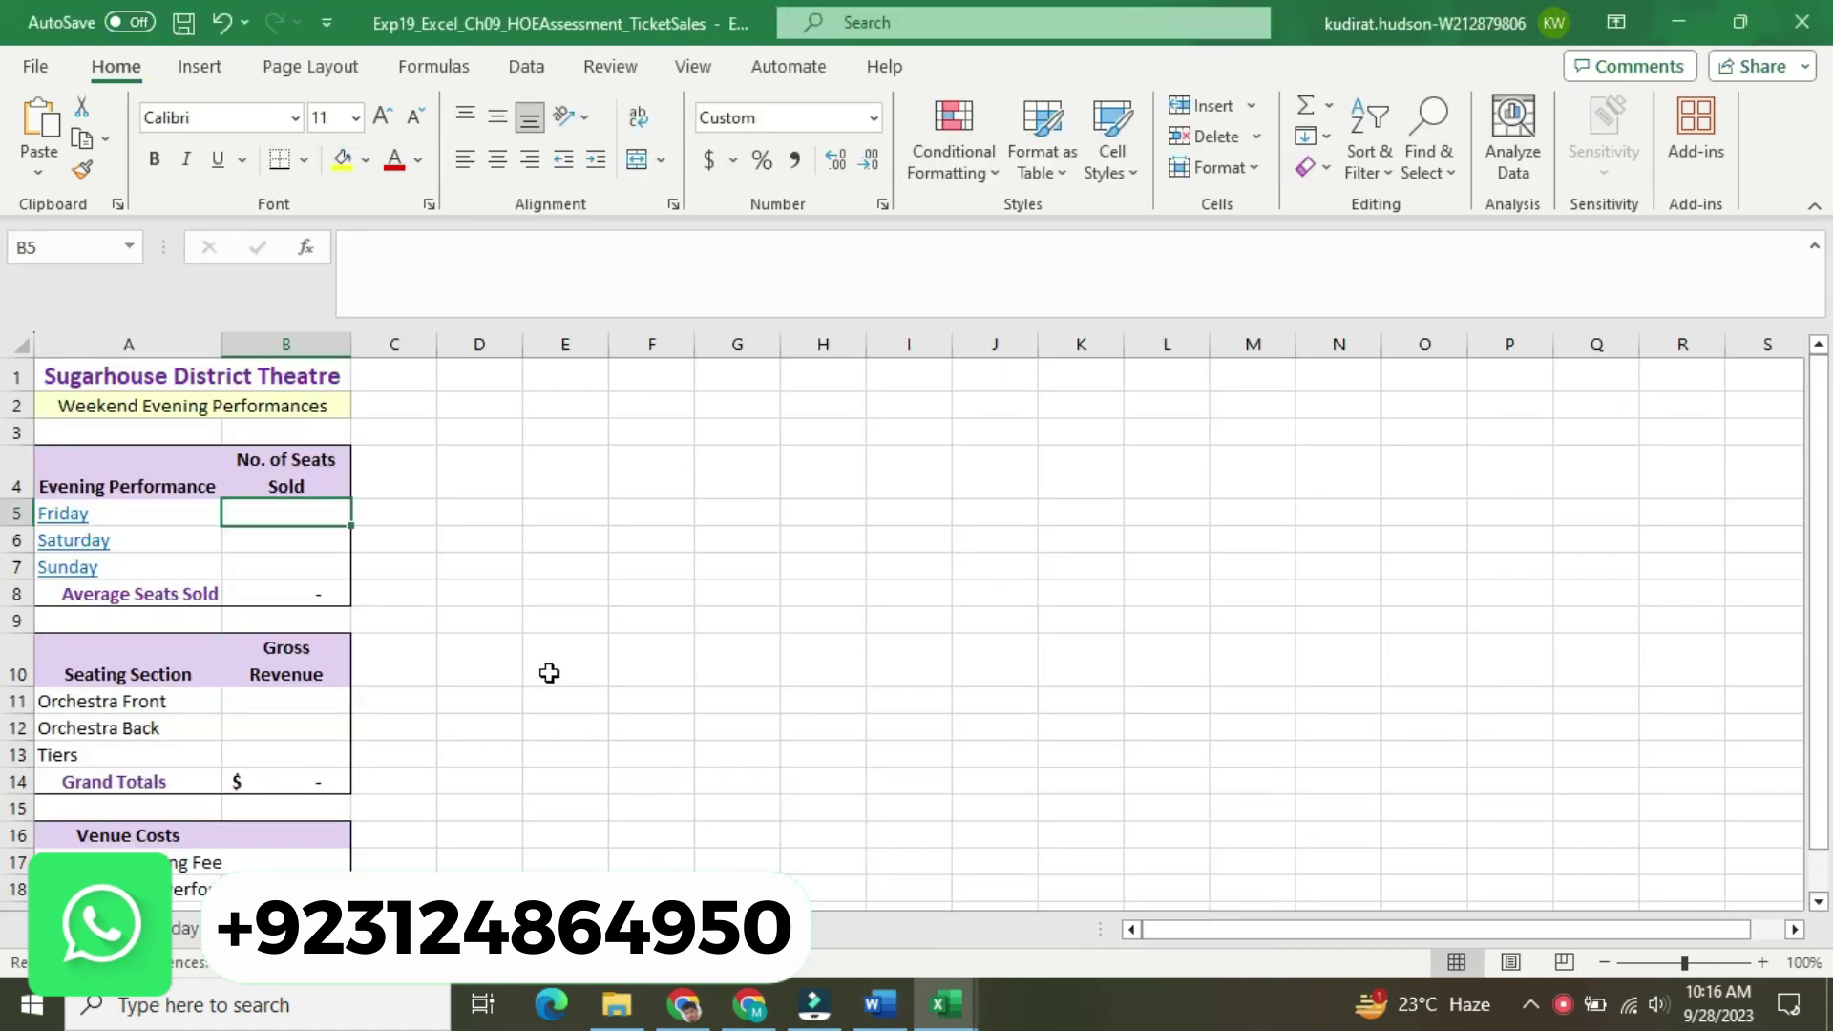
pyautogui.write('=')
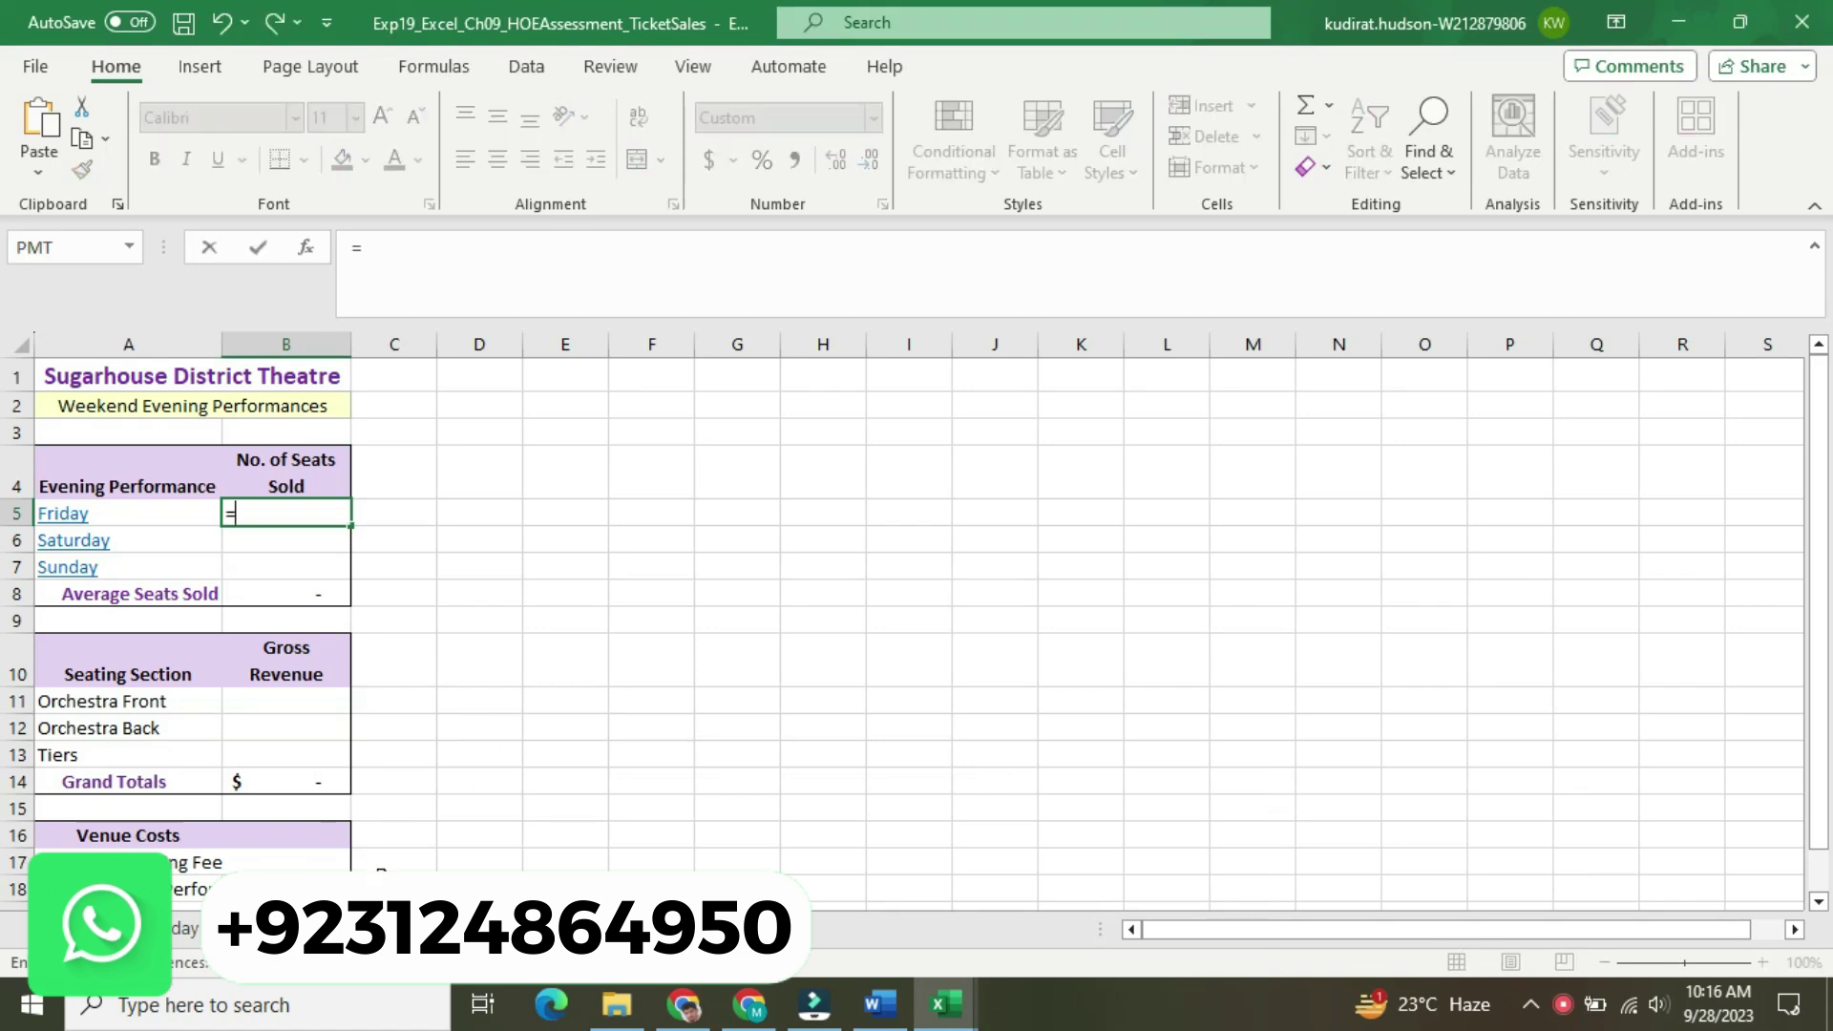
pyautogui.click(186, 928)
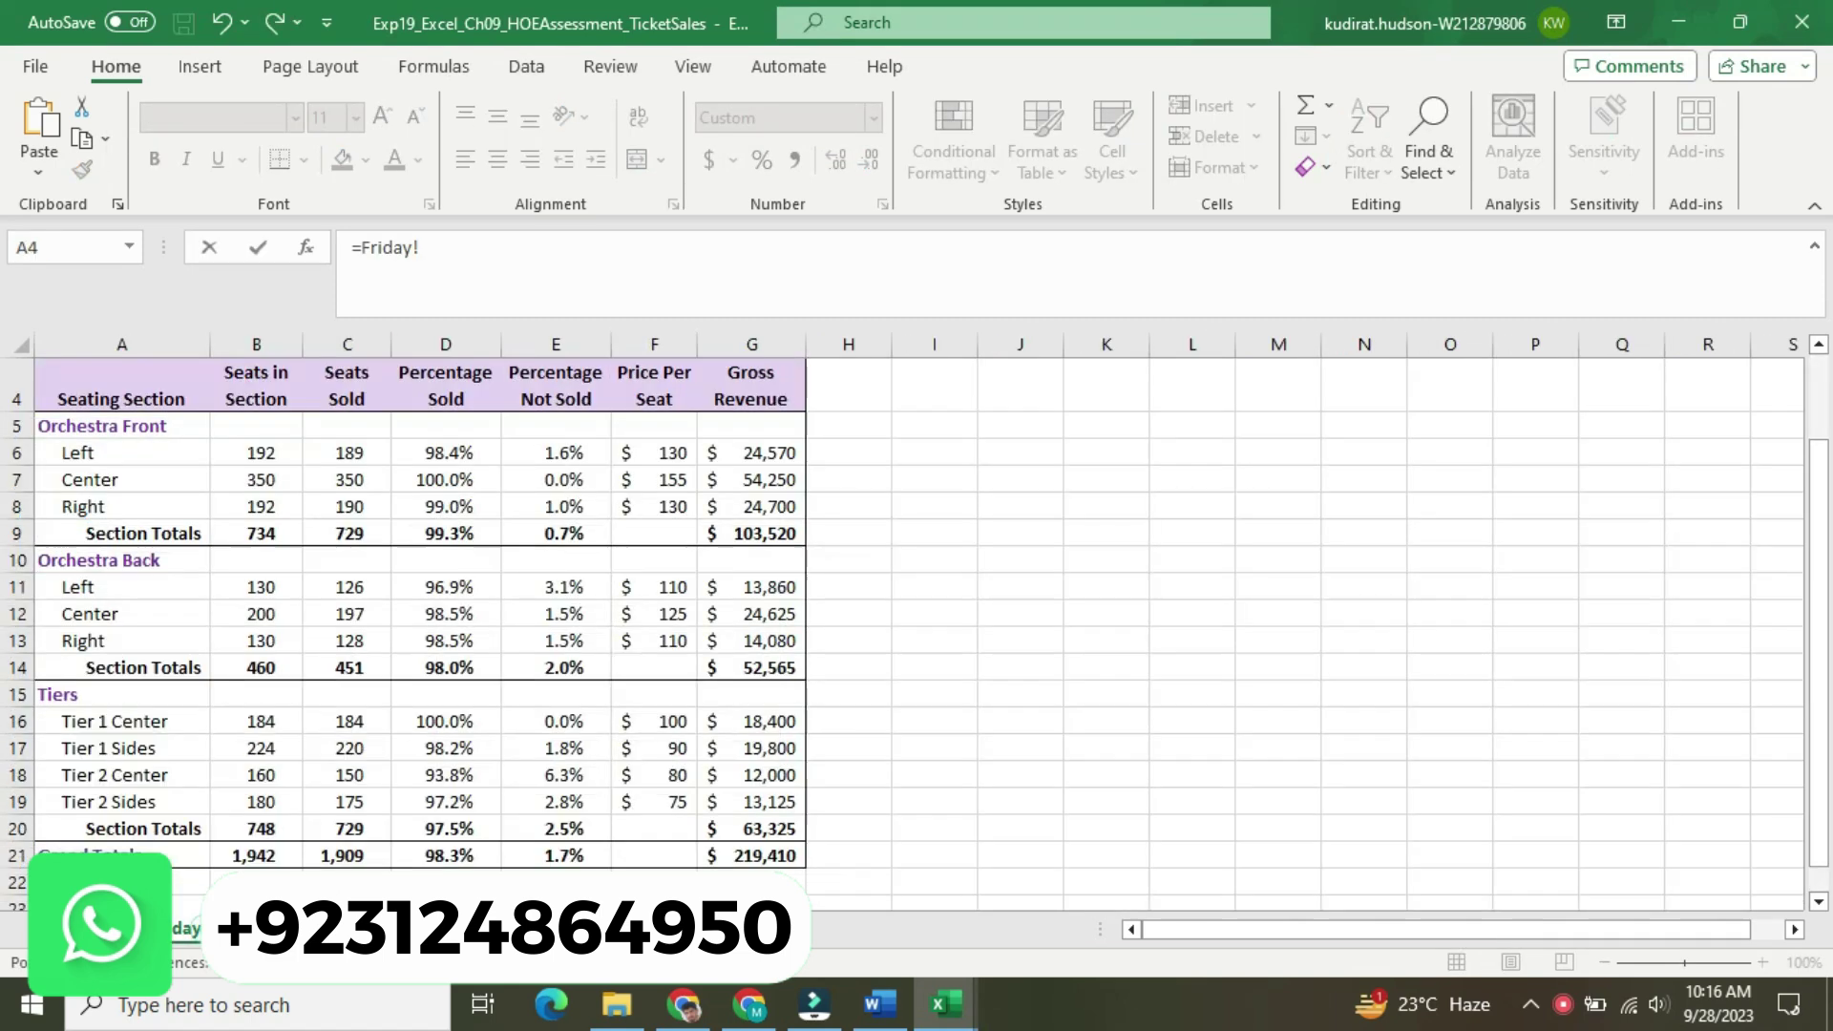
pyautogui.click(368, 856)
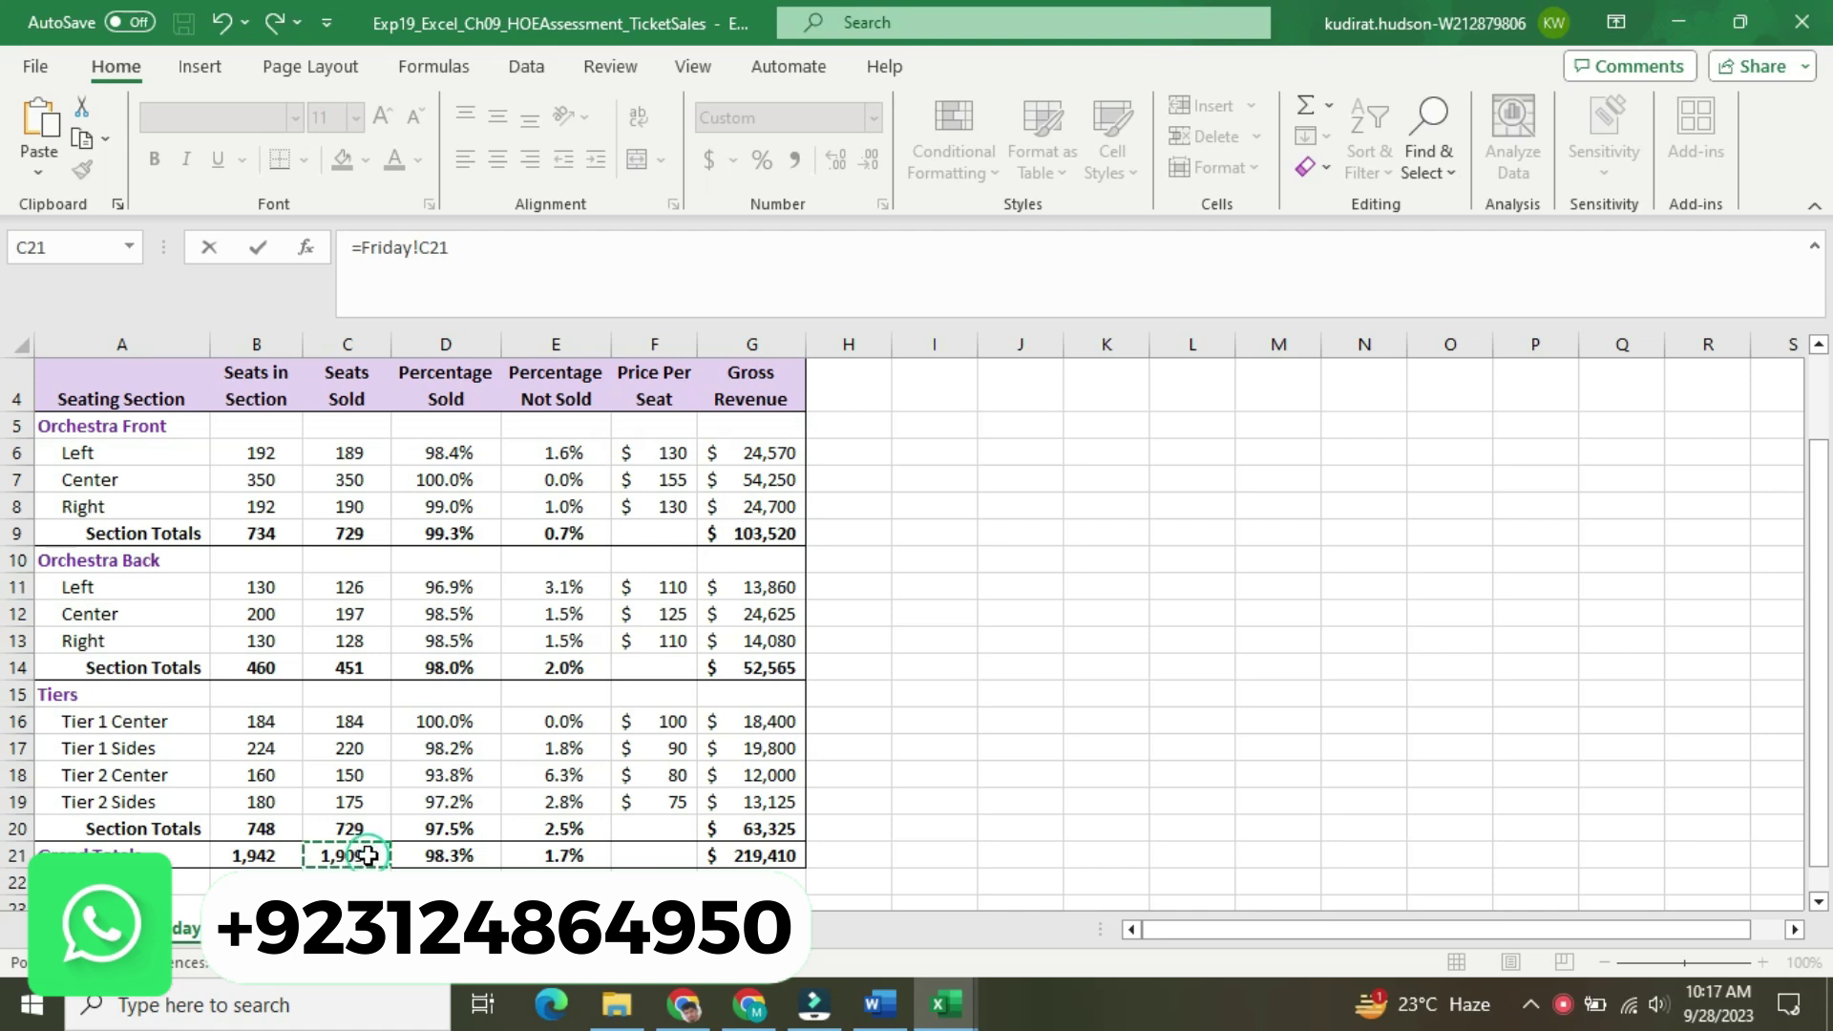
pyautogui.press('Return')
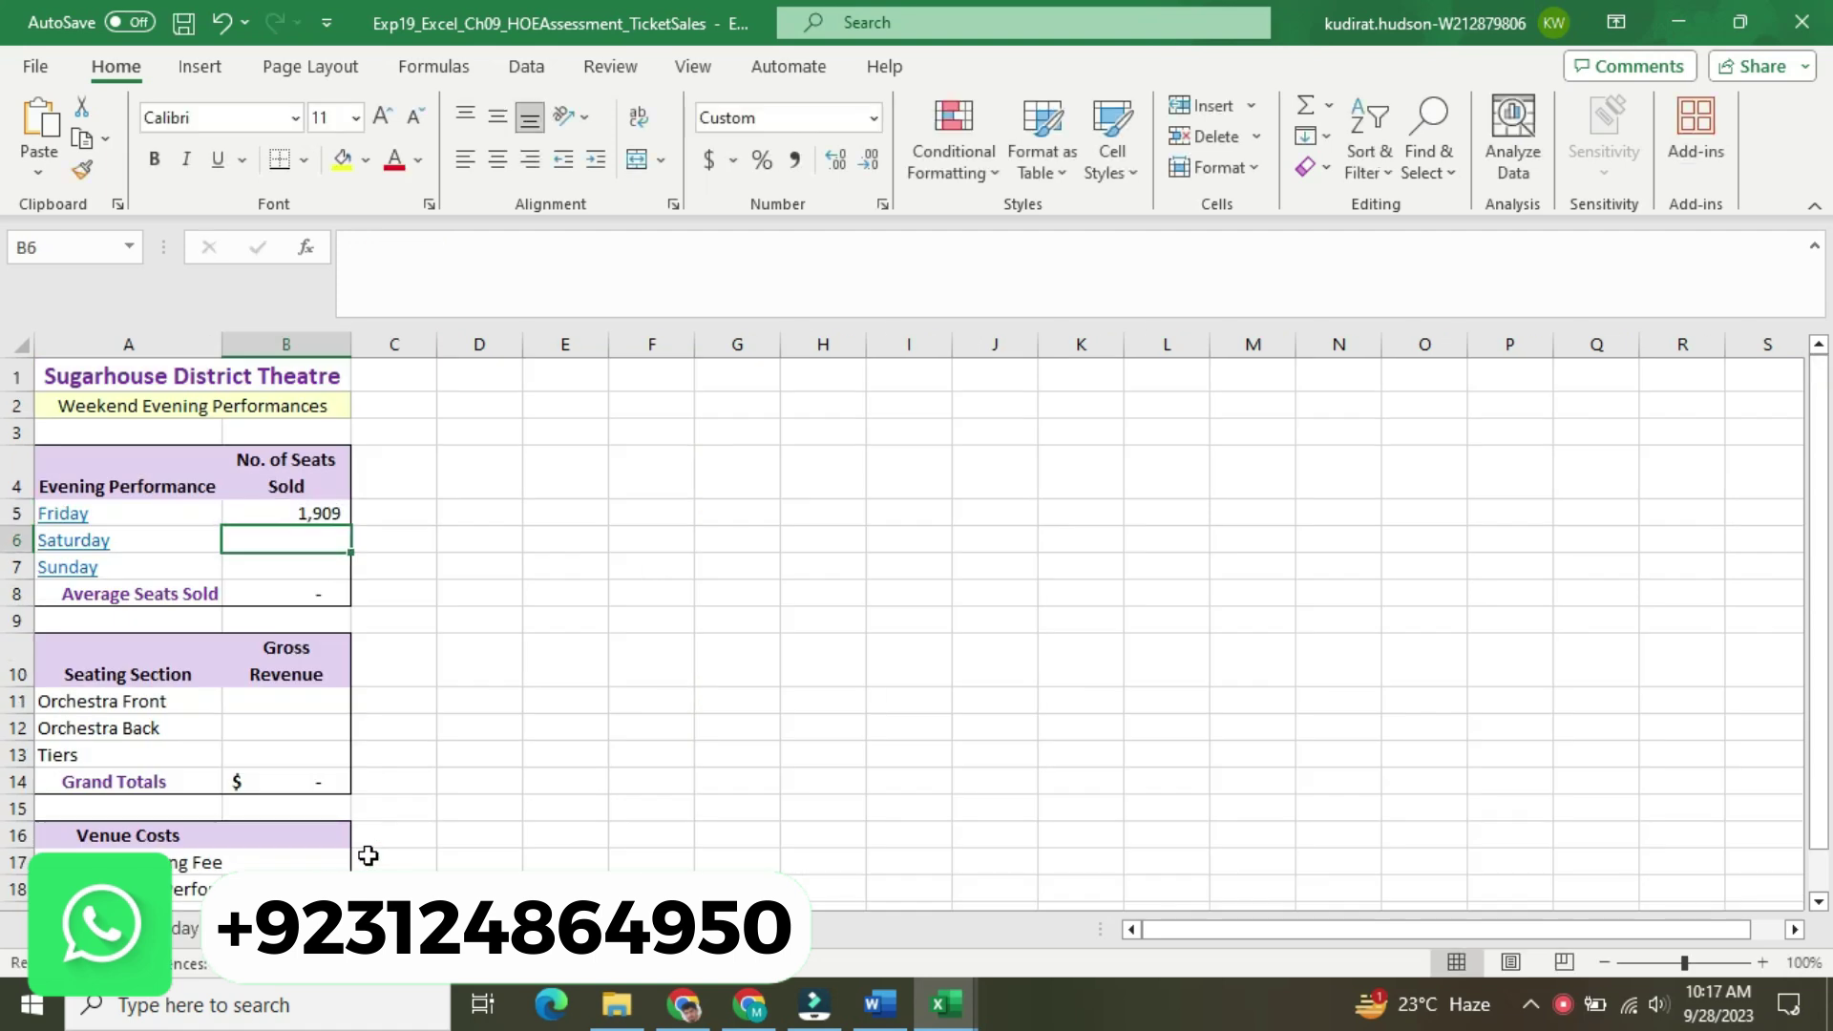
# Switch to the Word instructions, set all of the step 5 text to font size 9 and remove its highlighting
pyautogui.click(879, 1004)
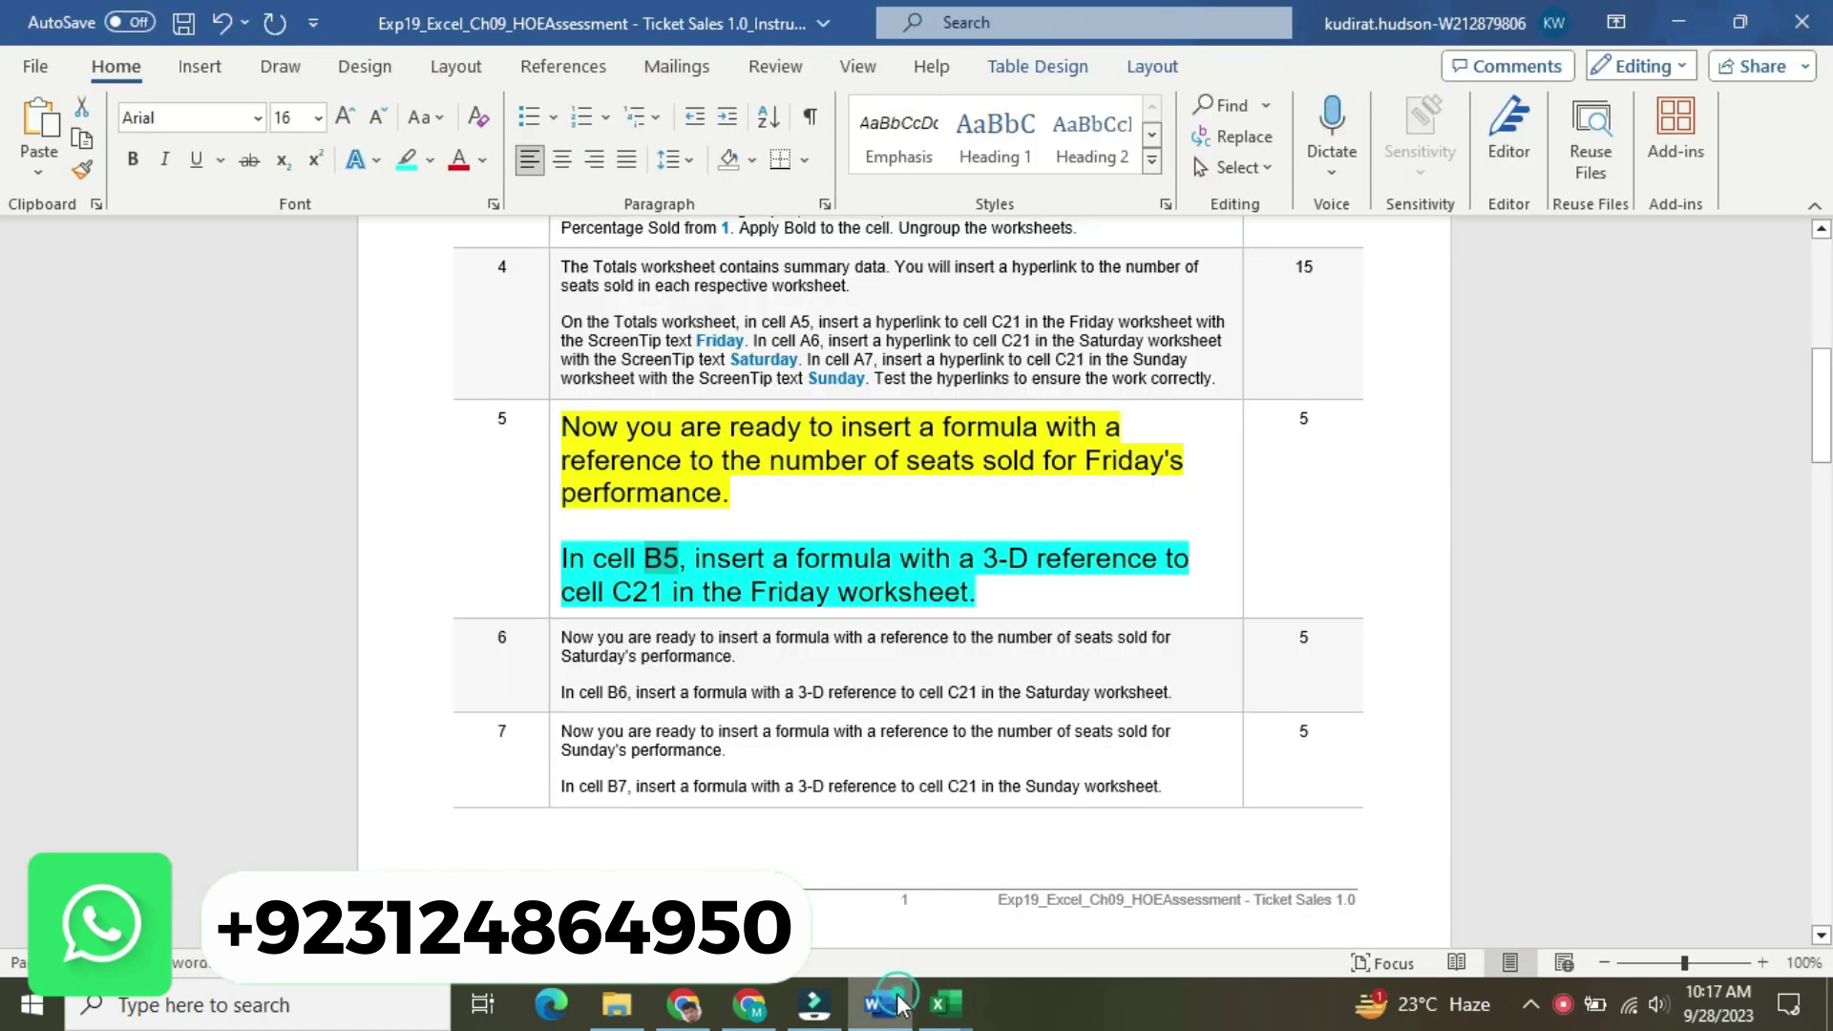
pyautogui.click(560, 492)
pyautogui.rightClick(561, 492)
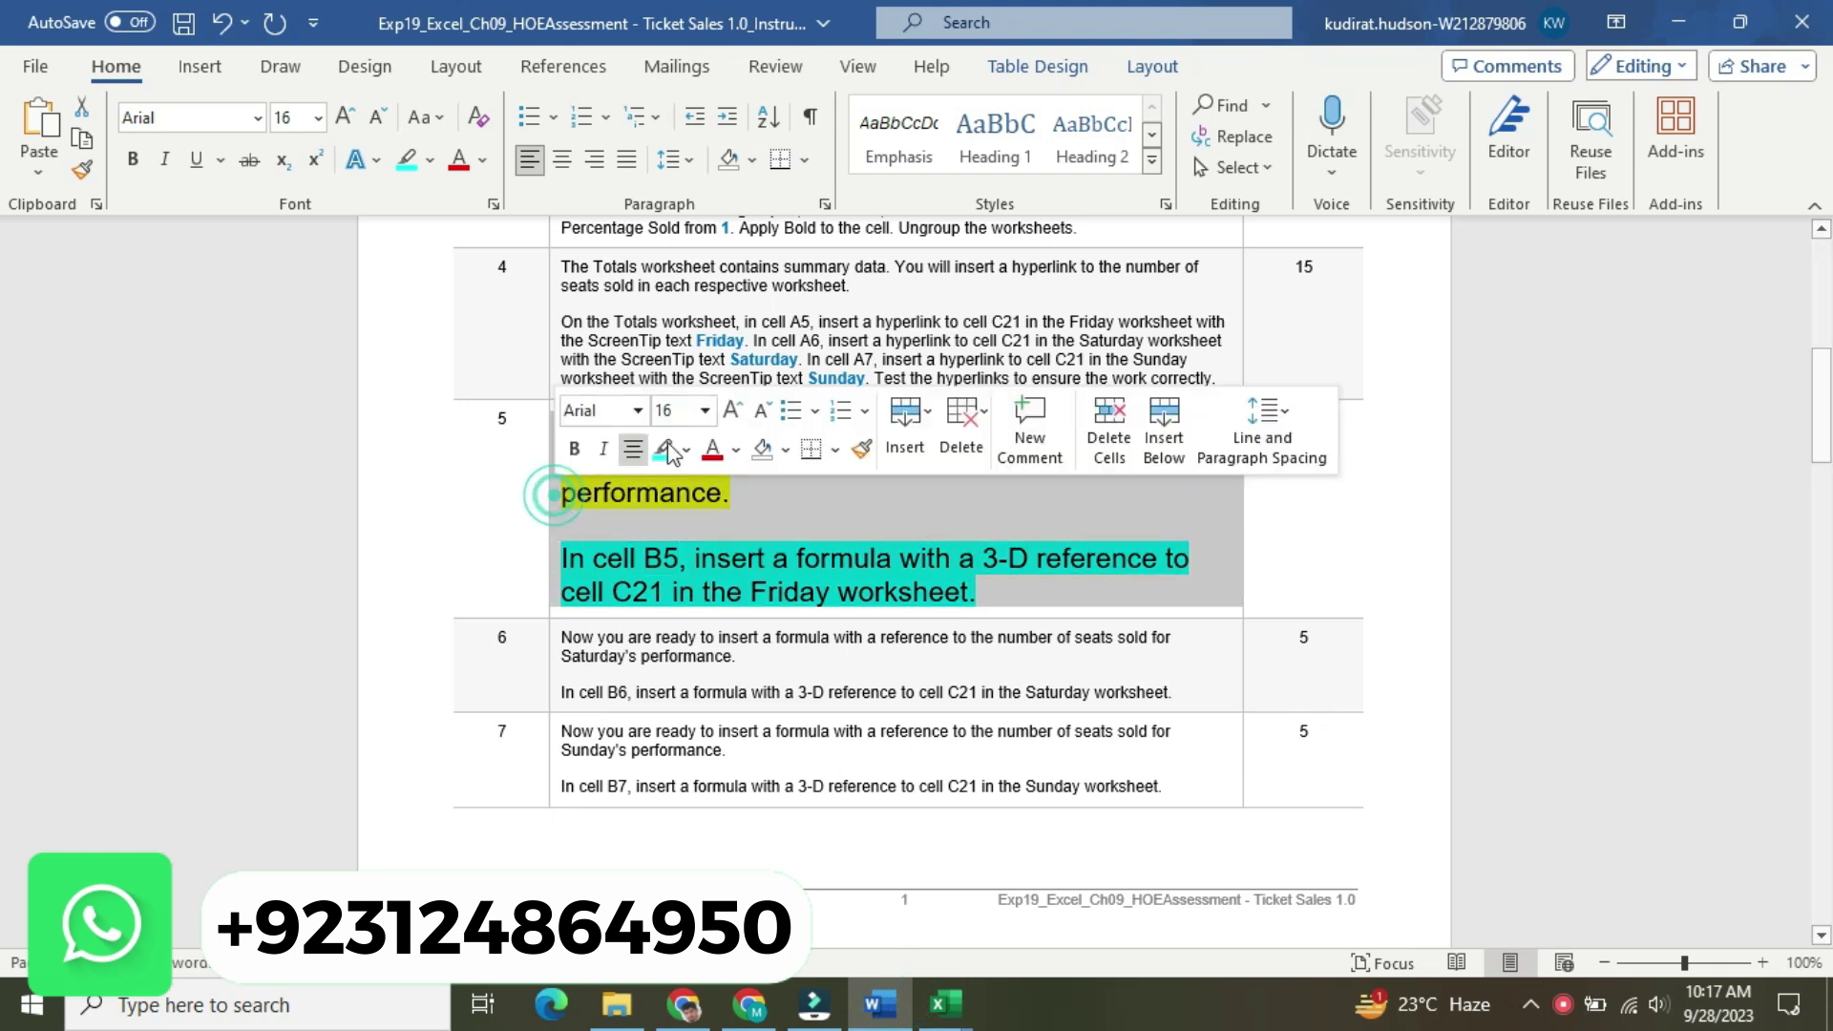
pyautogui.click(704, 412)
pyautogui.click(672, 475)
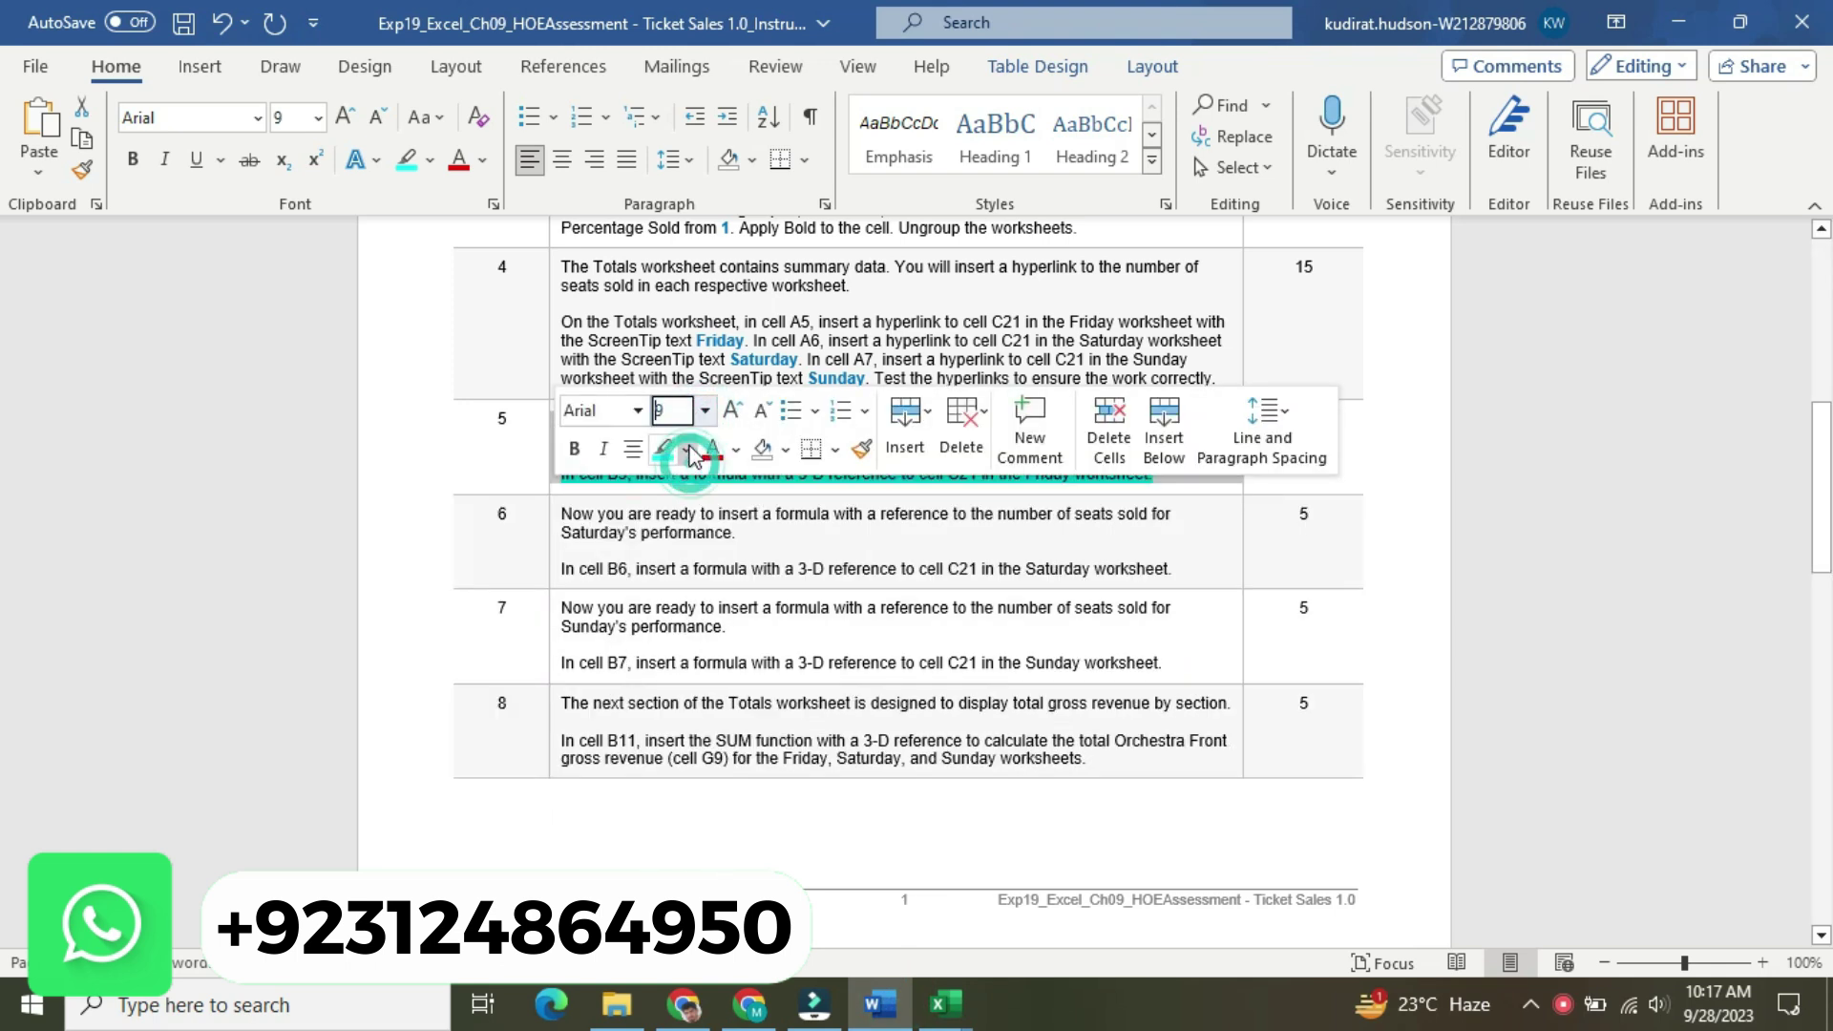
pyautogui.click(685, 449)
pyautogui.click(721, 615)
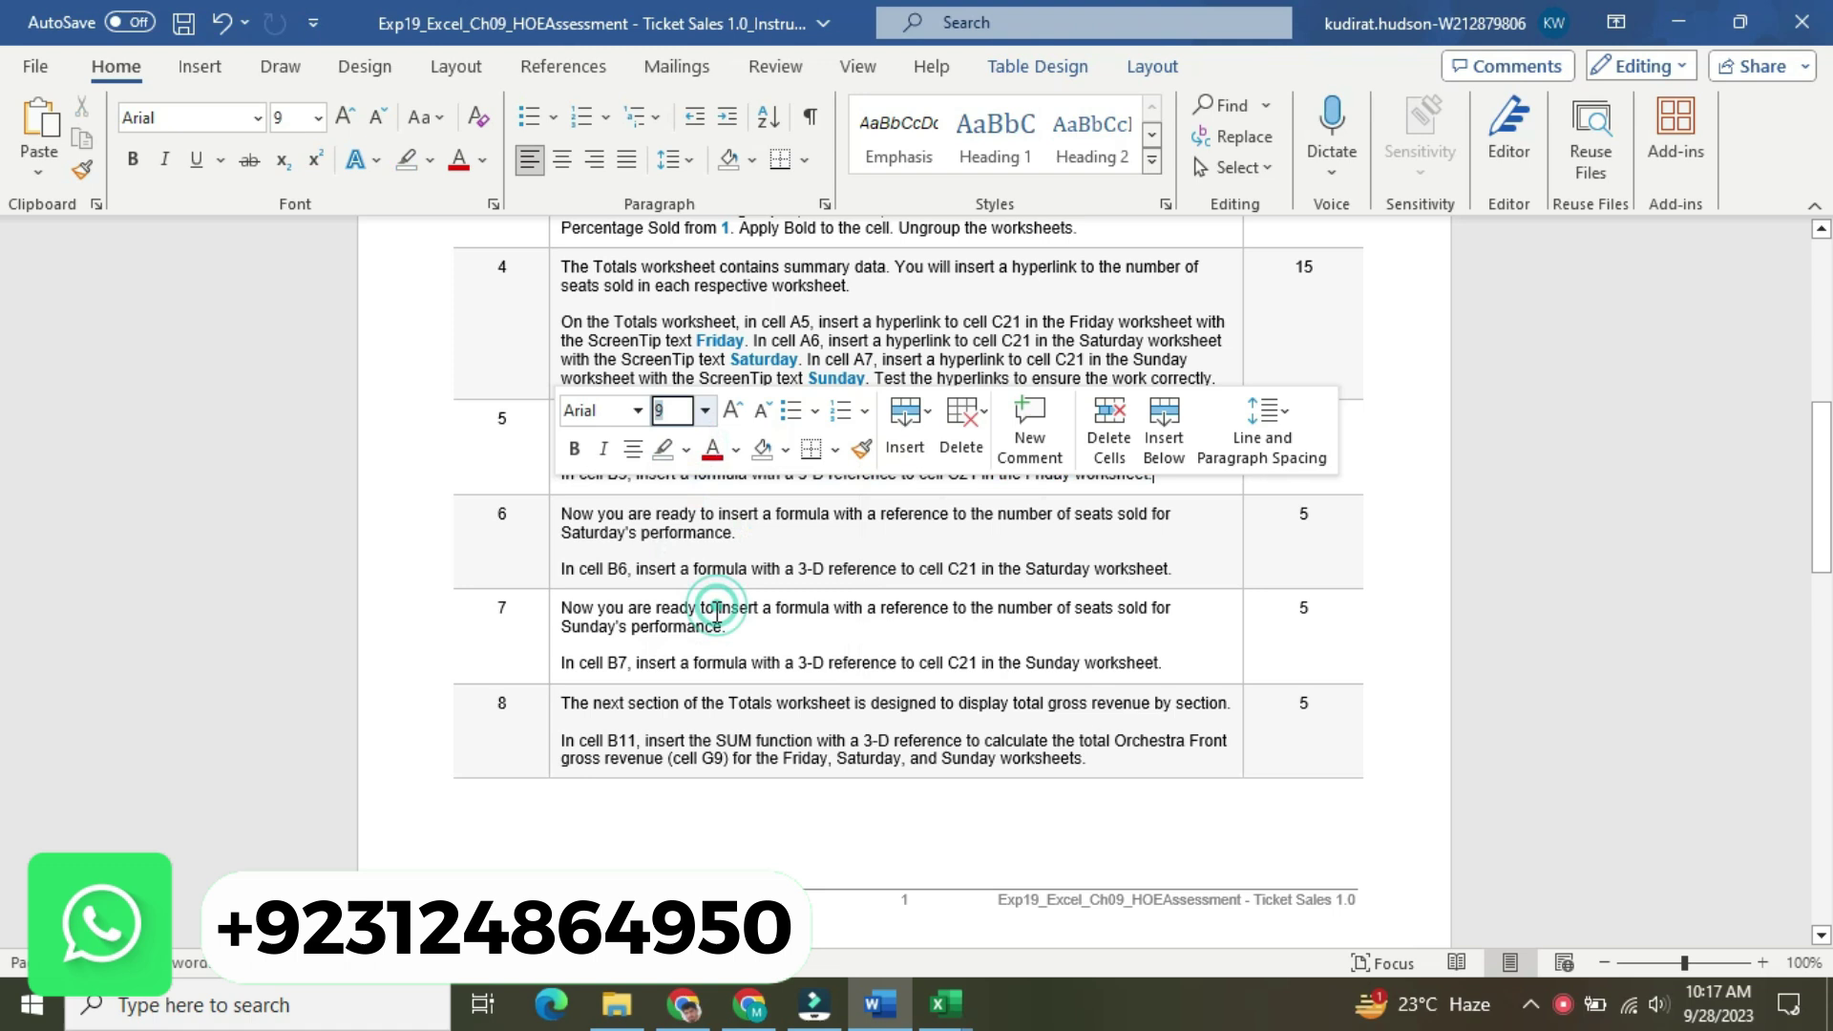
# Enlarge the step 6 instruction text to font size 16 and highlight it in yellow
pyautogui.click(551, 528)
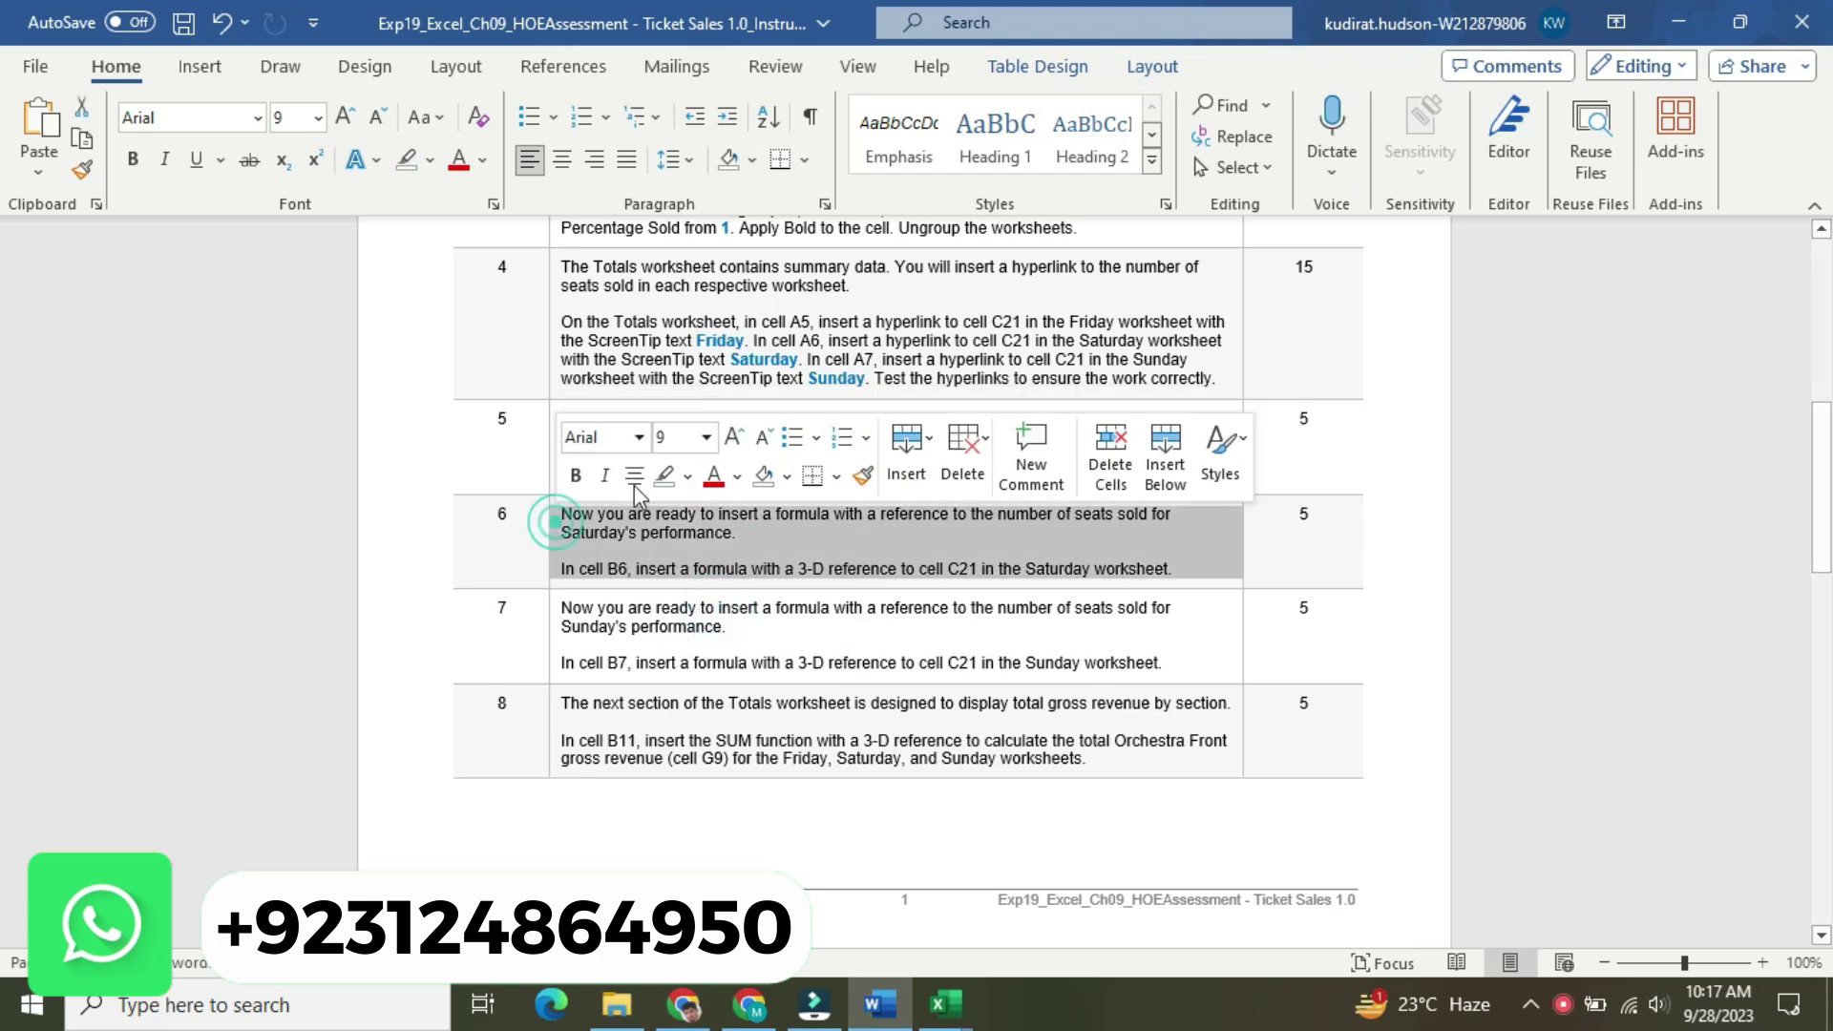
pyautogui.click(705, 437)
pyautogui.click(678, 657)
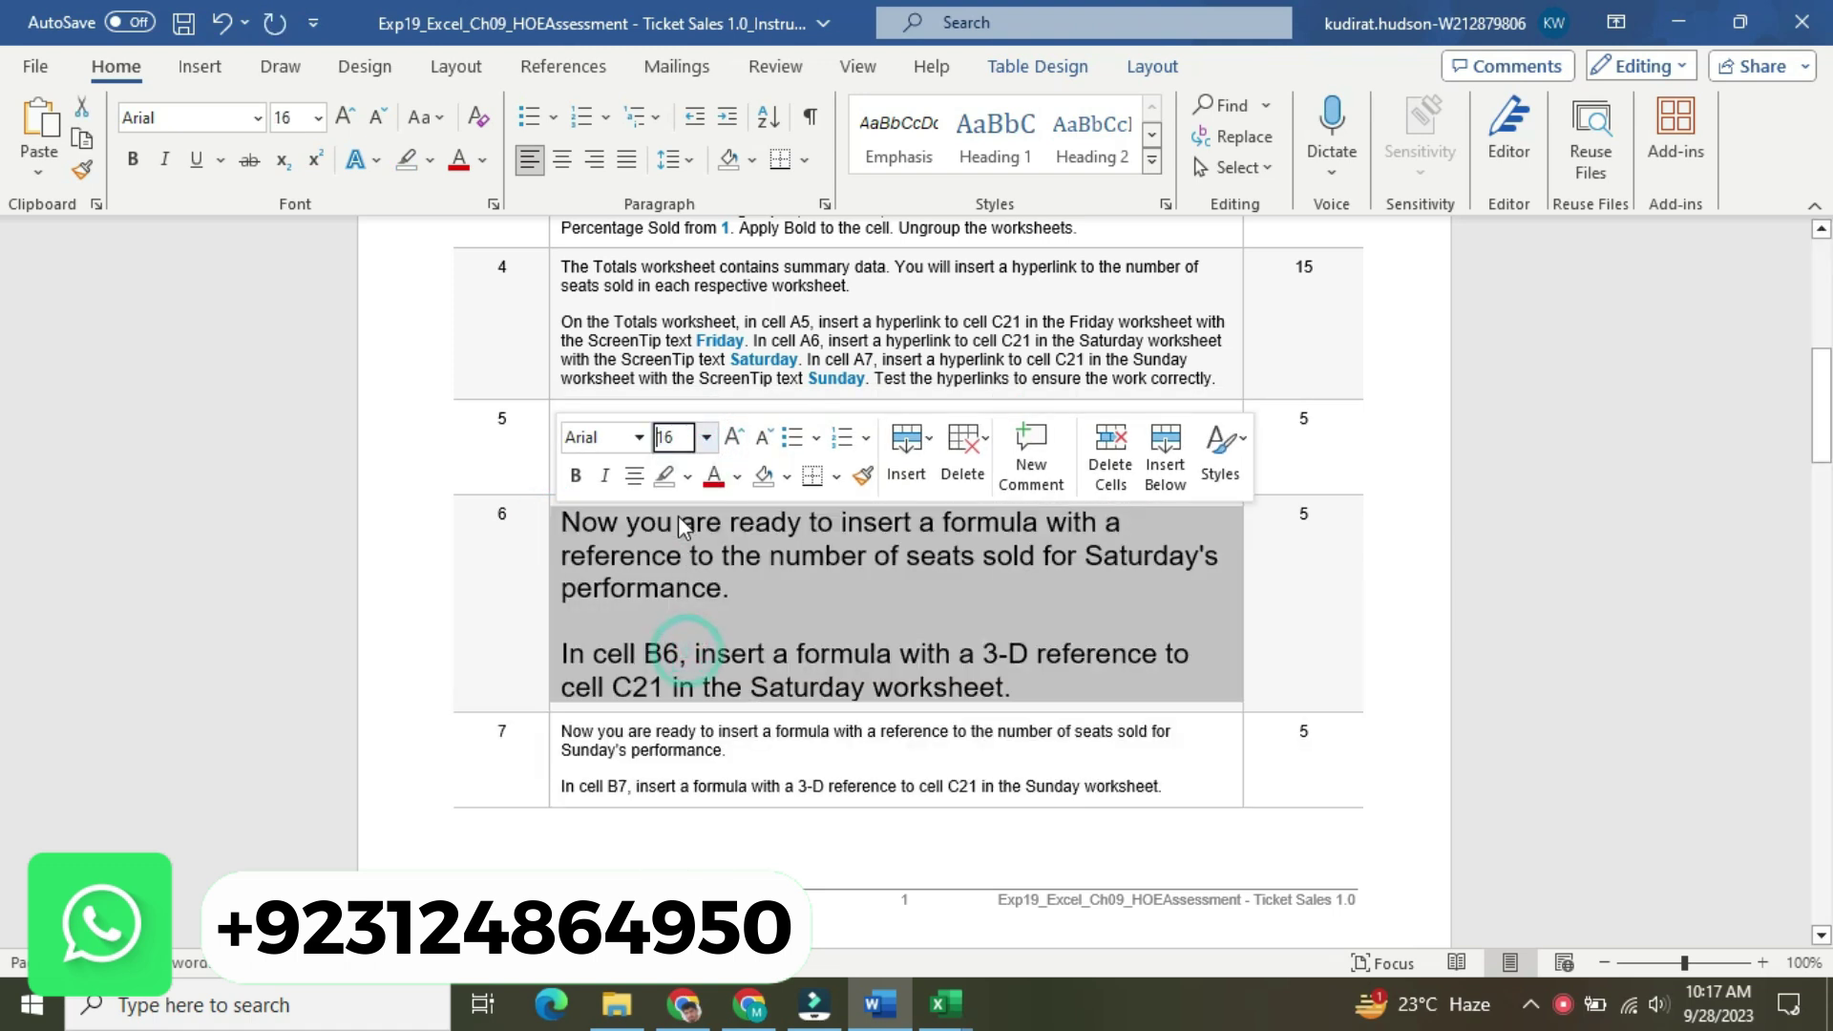
pyautogui.click(685, 477)
pyautogui.click(667, 515)
pyautogui.click(656, 523)
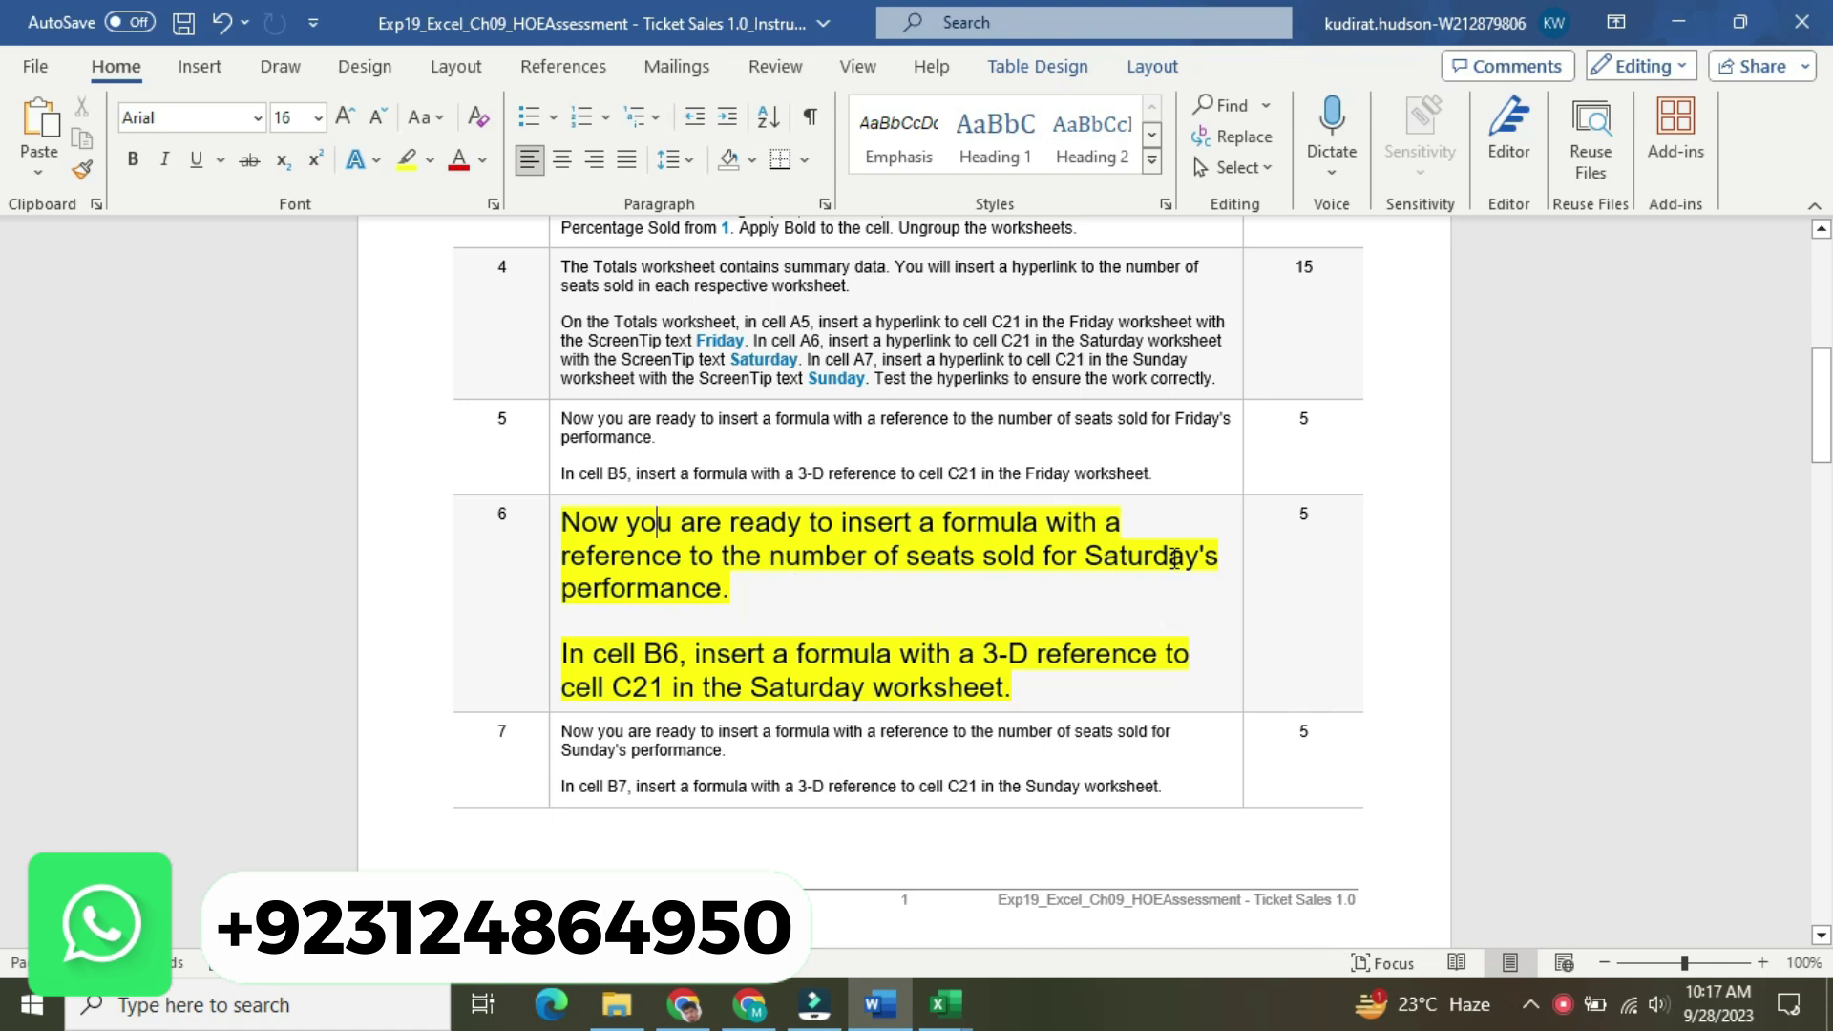
# Change the highlight of the step 6 sentence on the 3-D reference formula to turquoise and copy the cell reference B6
pyautogui.moveTo(1822, 405); pyautogui.dragTo(1822, 440)
pyautogui.moveTo(564, 434); pyautogui.dragTo(952, 439)
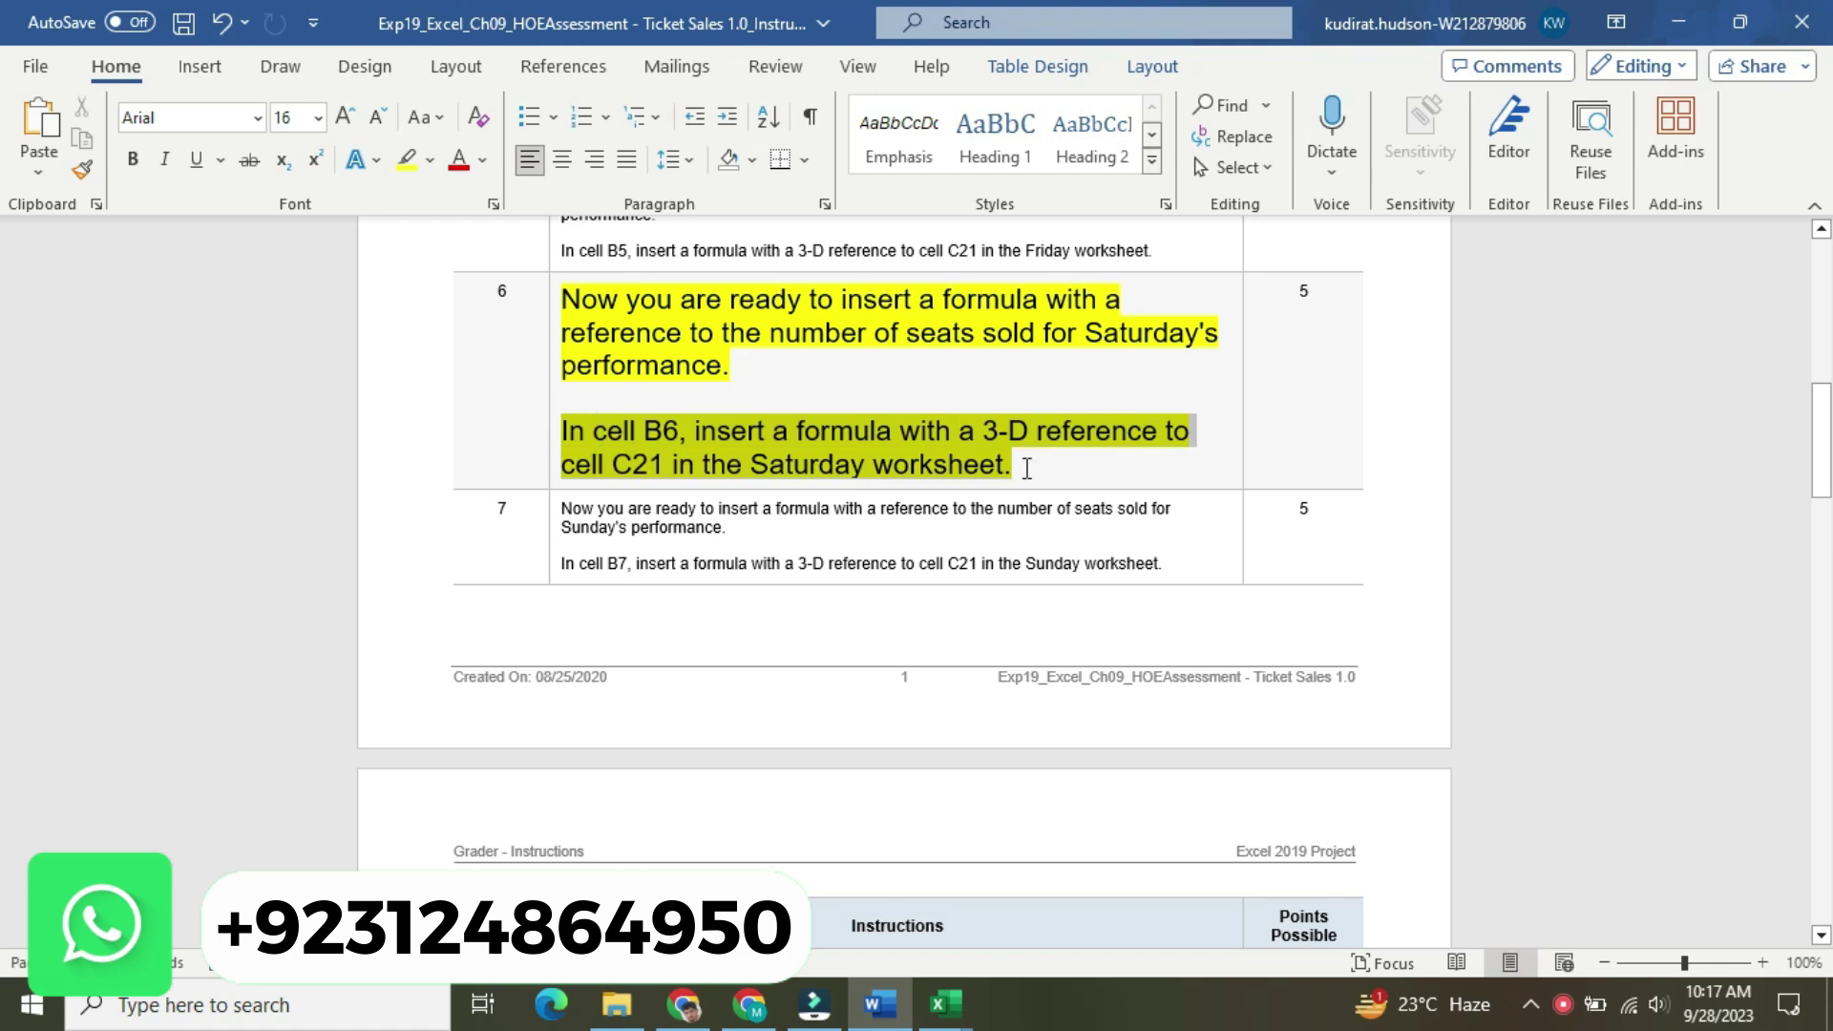
pyautogui.click(1157, 421)
pyautogui.click(1213, 473)
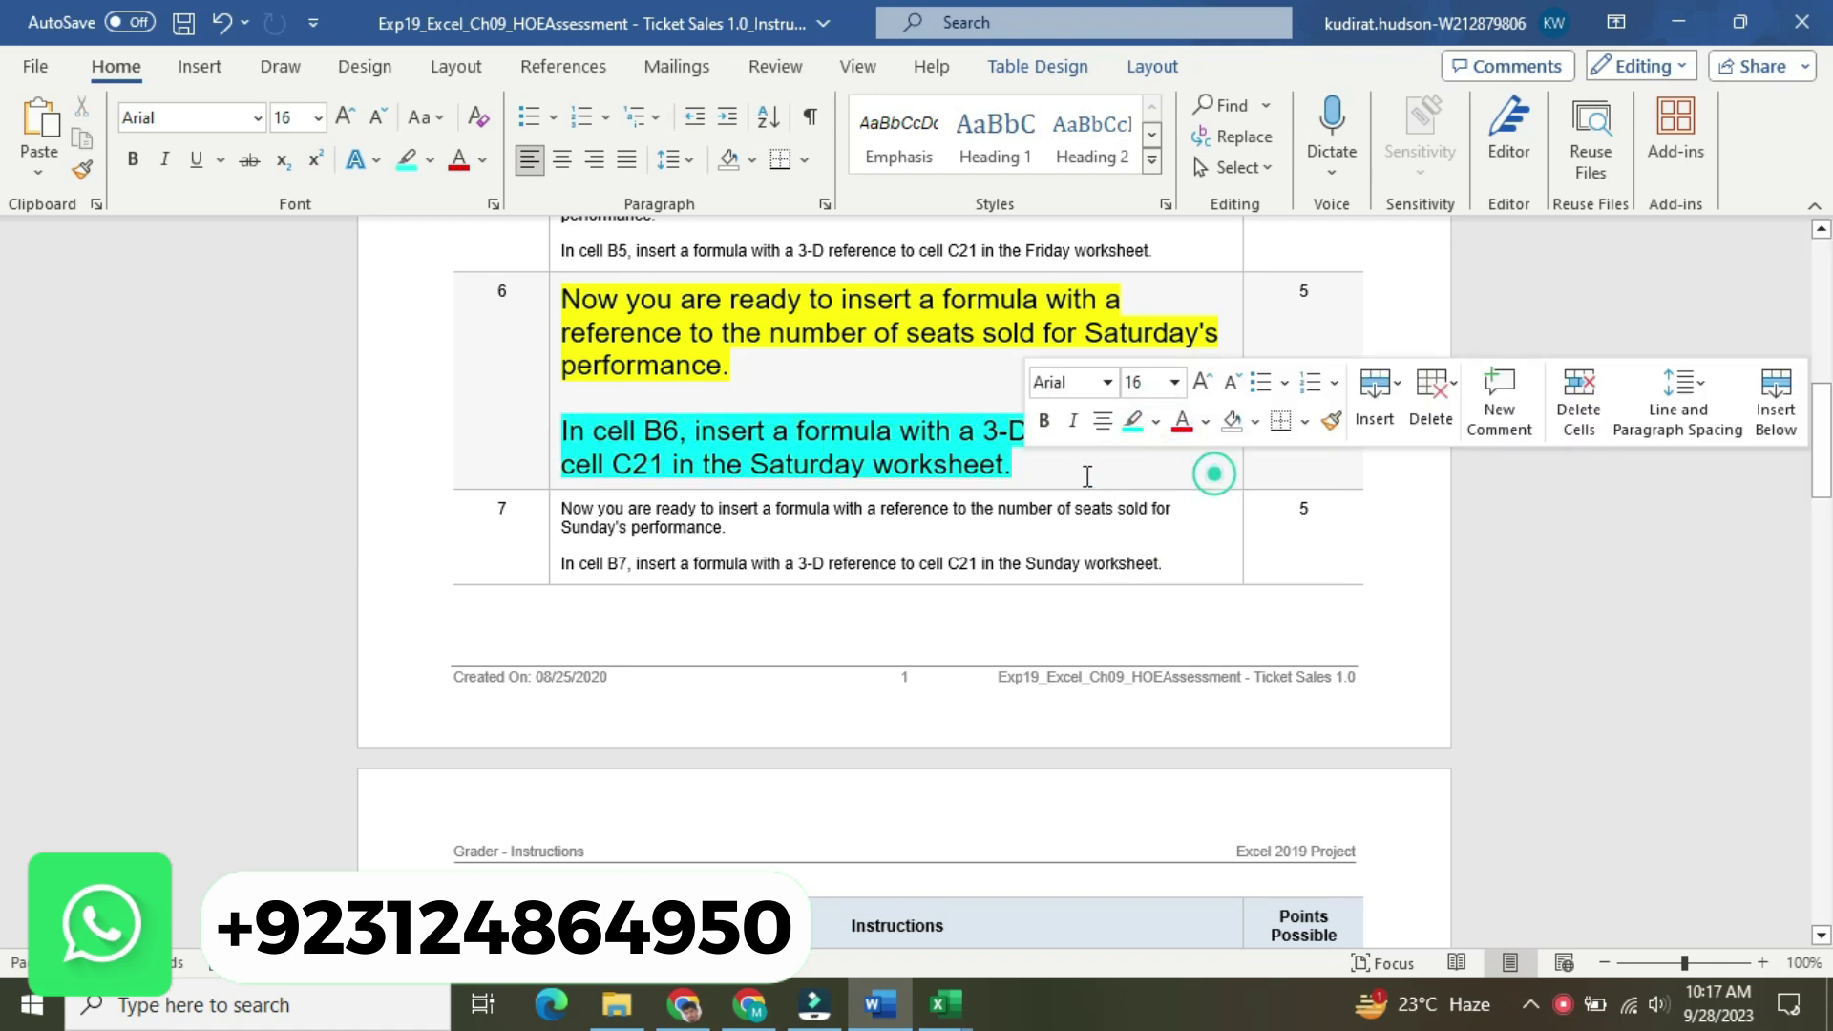
pyautogui.doubleClick(621, 431)
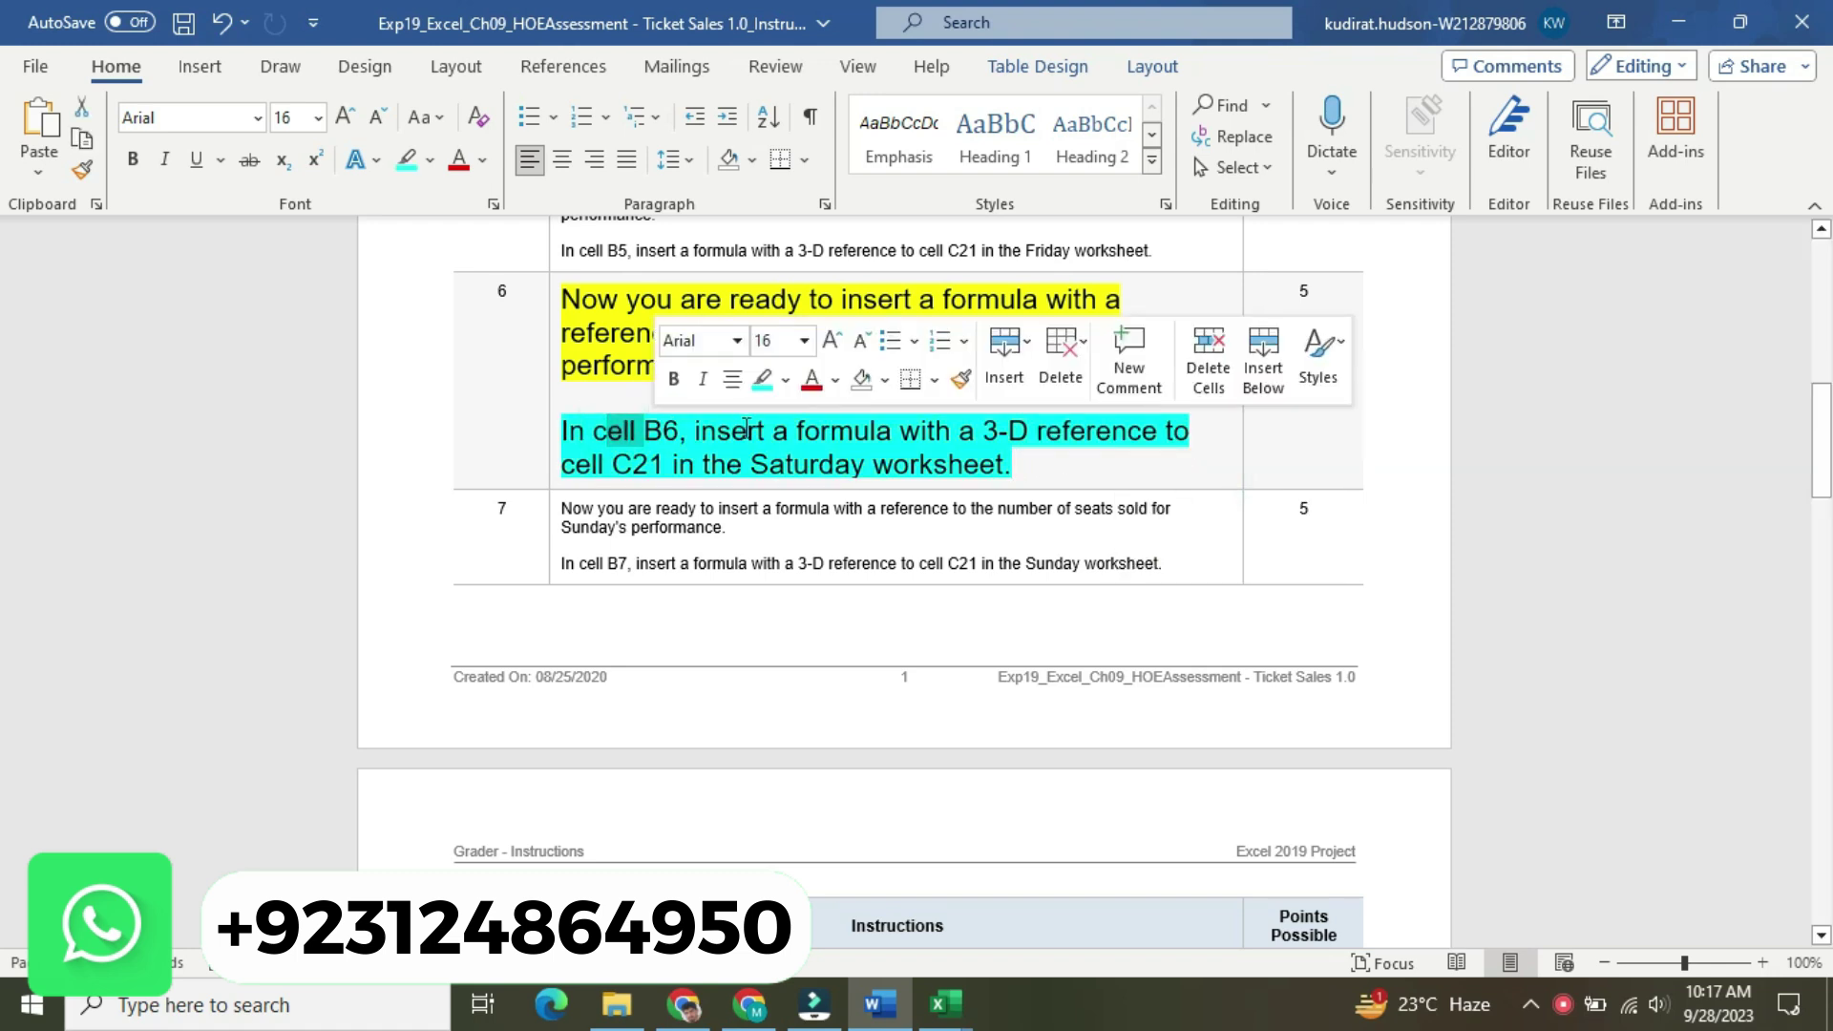
pyautogui.moveTo(644, 431); pyautogui.dragTo(676, 432)
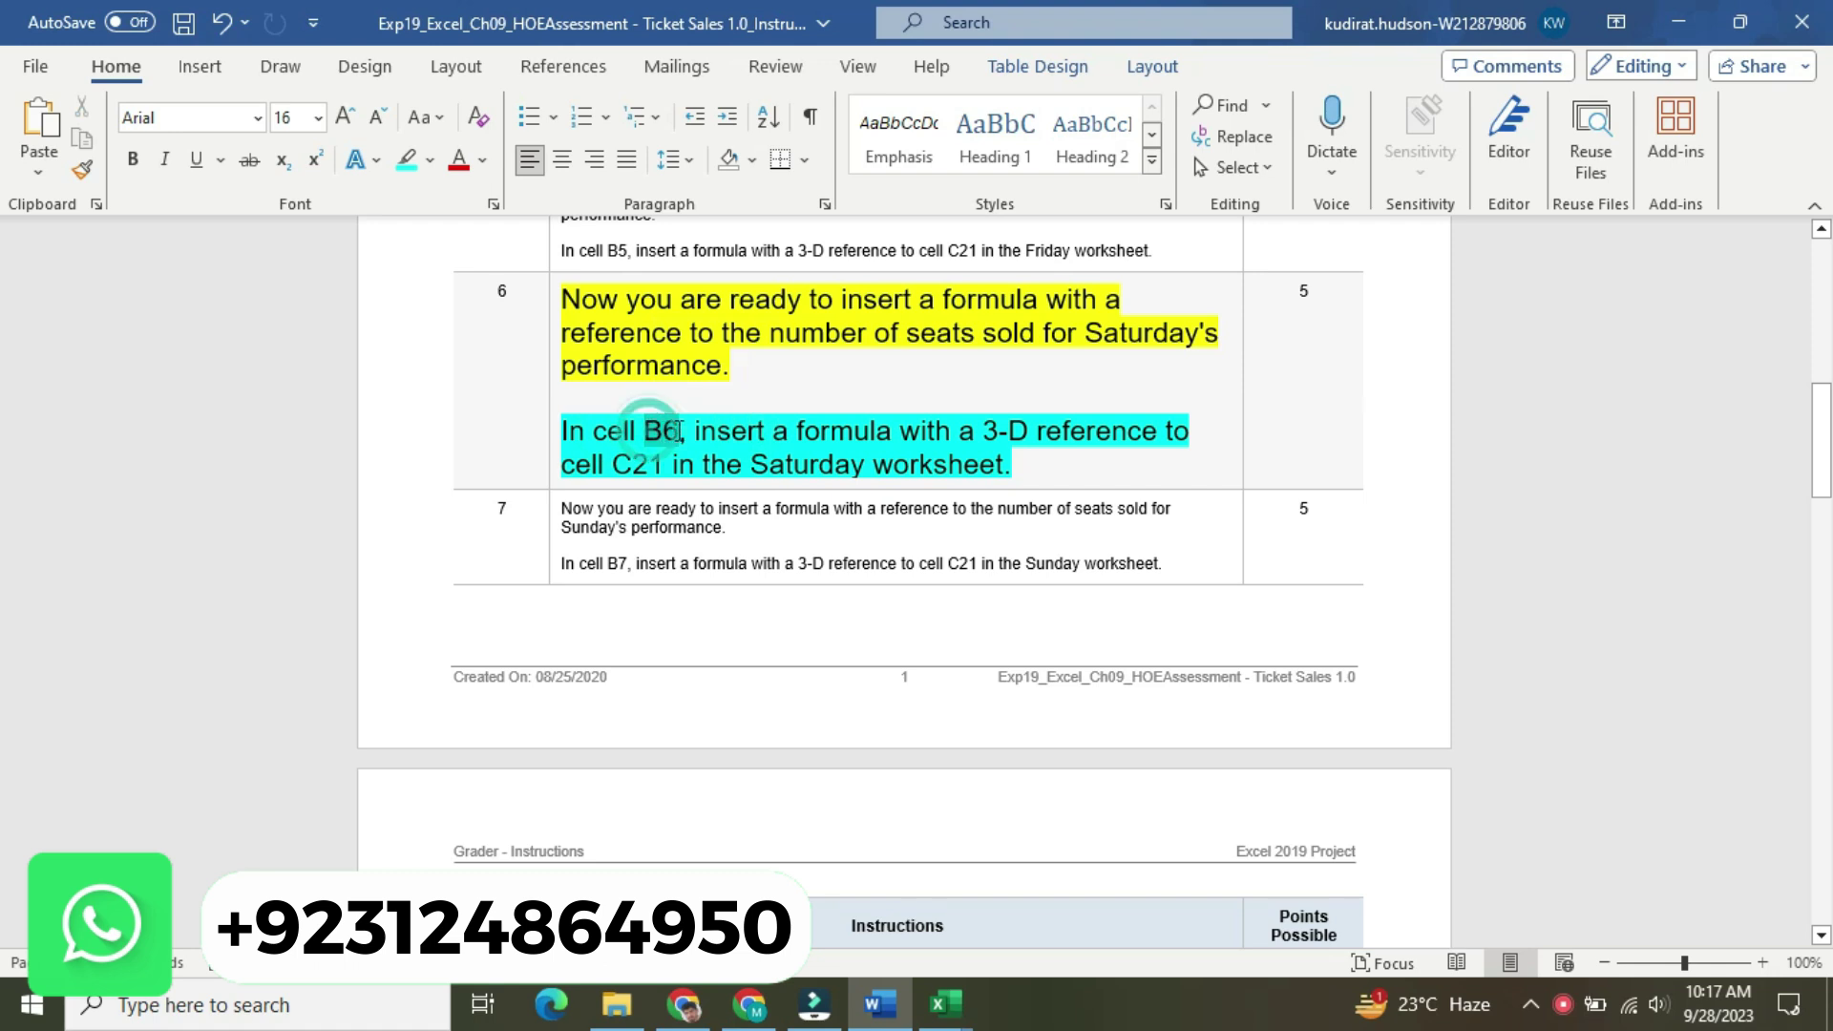
pyautogui.hotkey('ctrl', 'c')
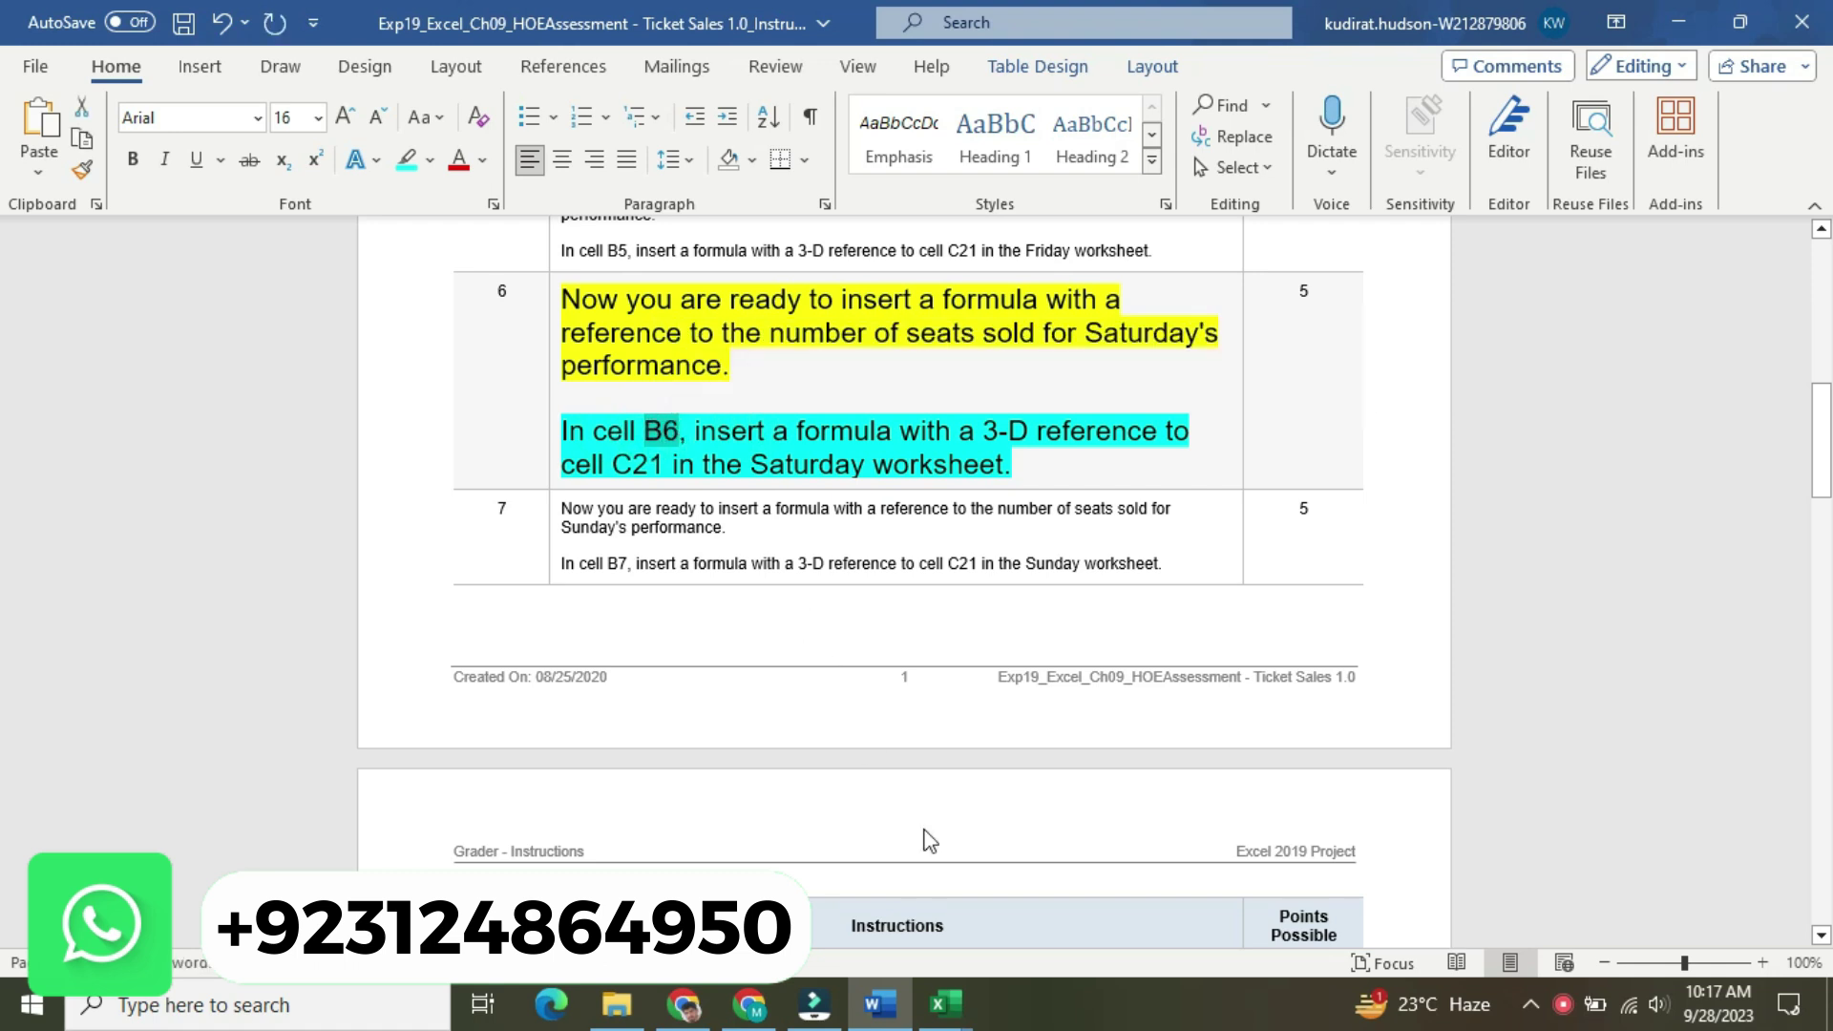
# Switch to the TicketSales workbook in Excel and enter the 3-D reference formula =Saturday!C21 in Totals cell B6
pyautogui.click(946, 1003)
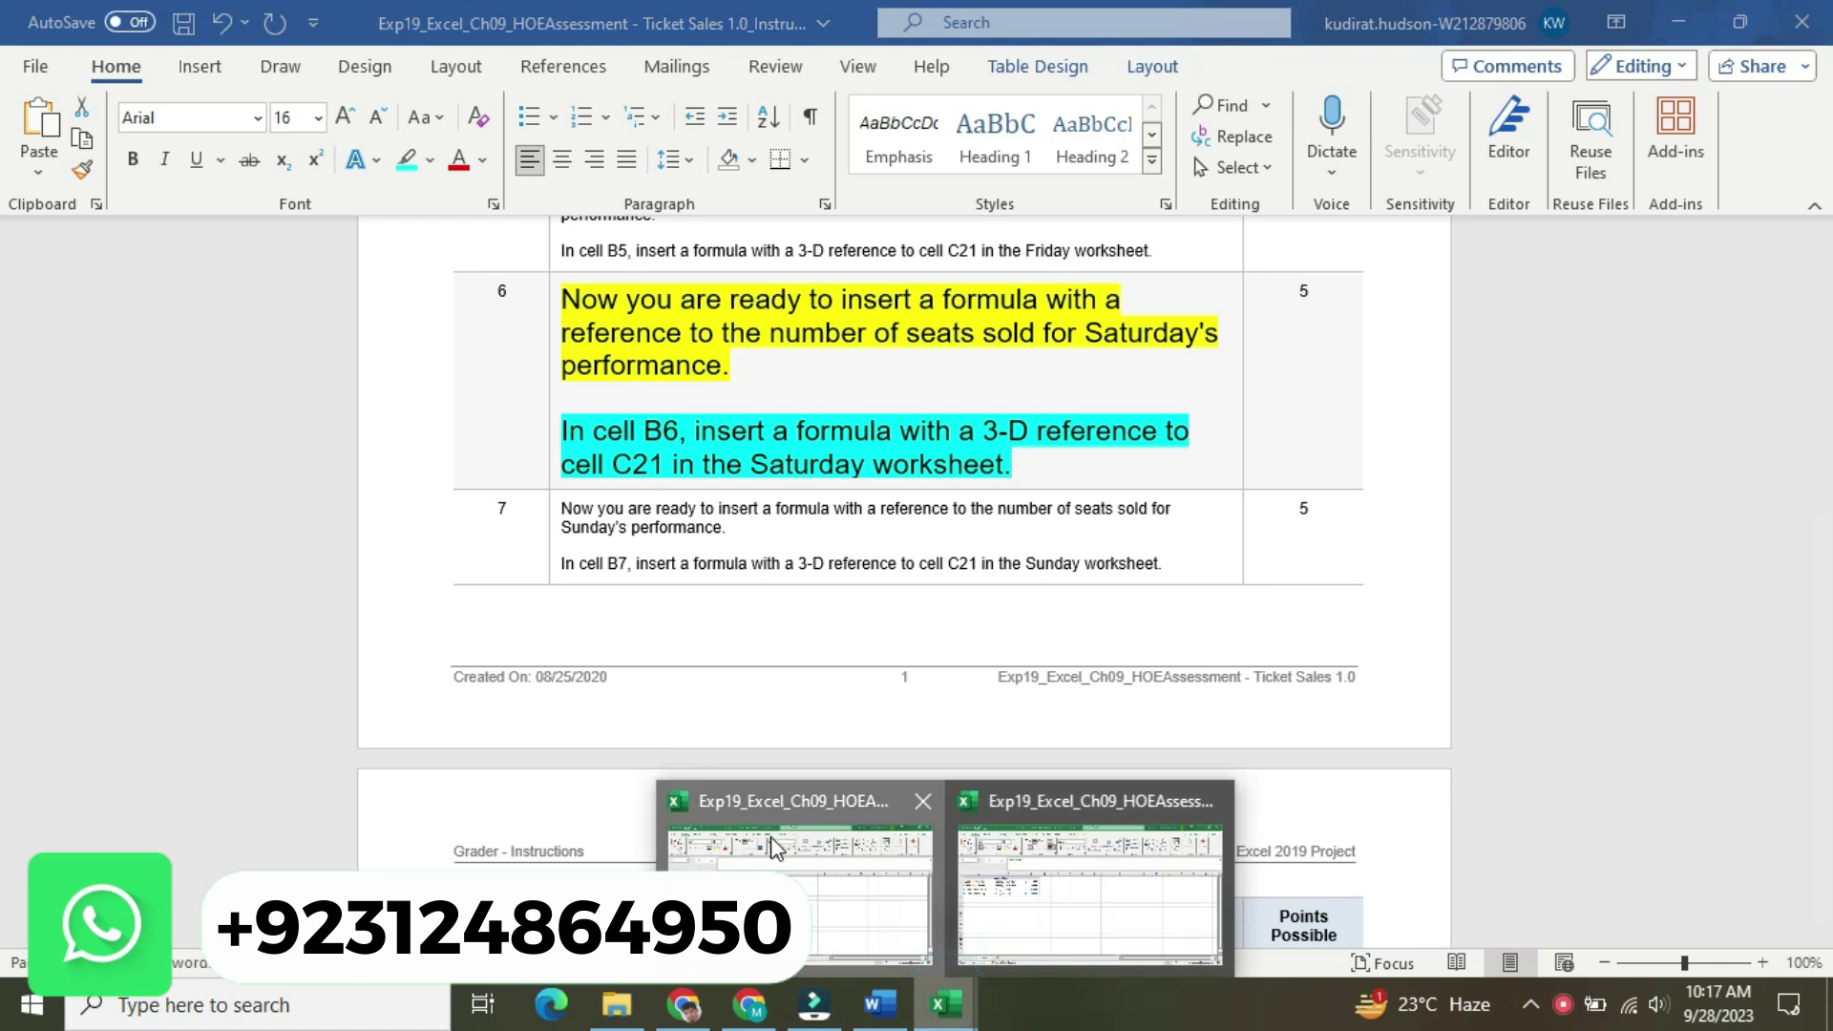
pyautogui.click(773, 846)
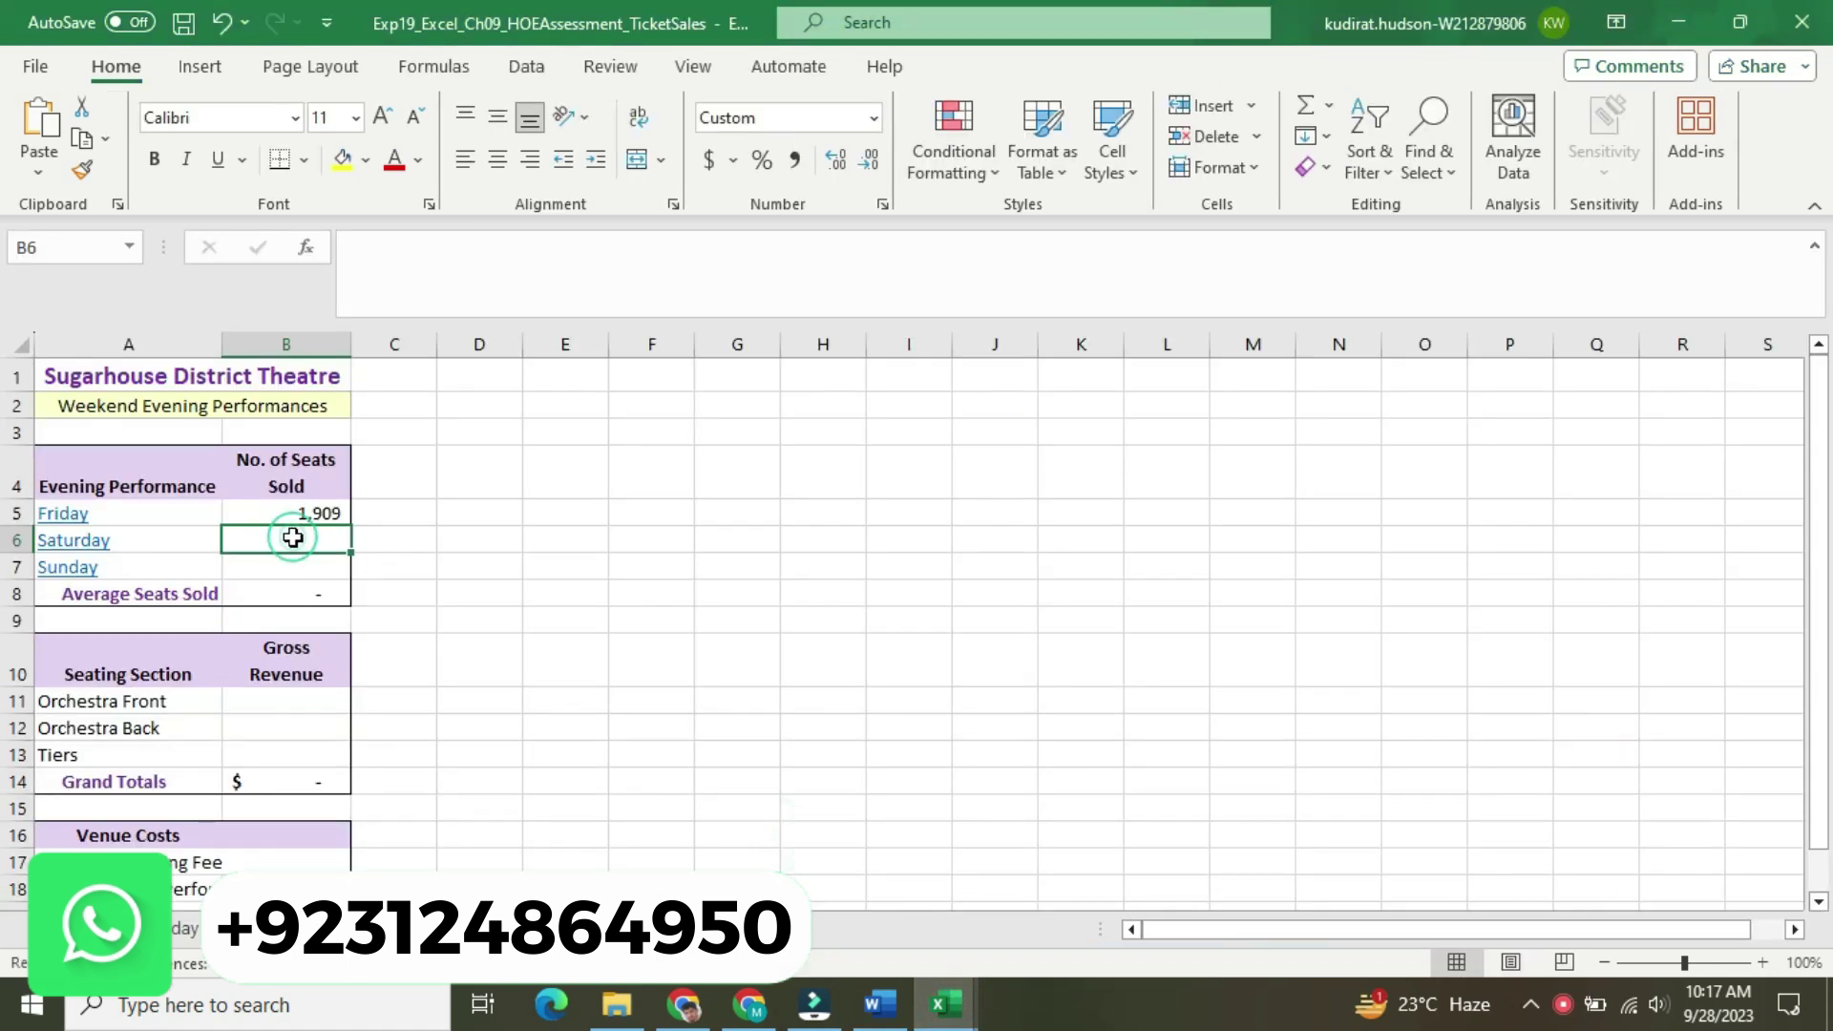
pyautogui.click(898, 998)
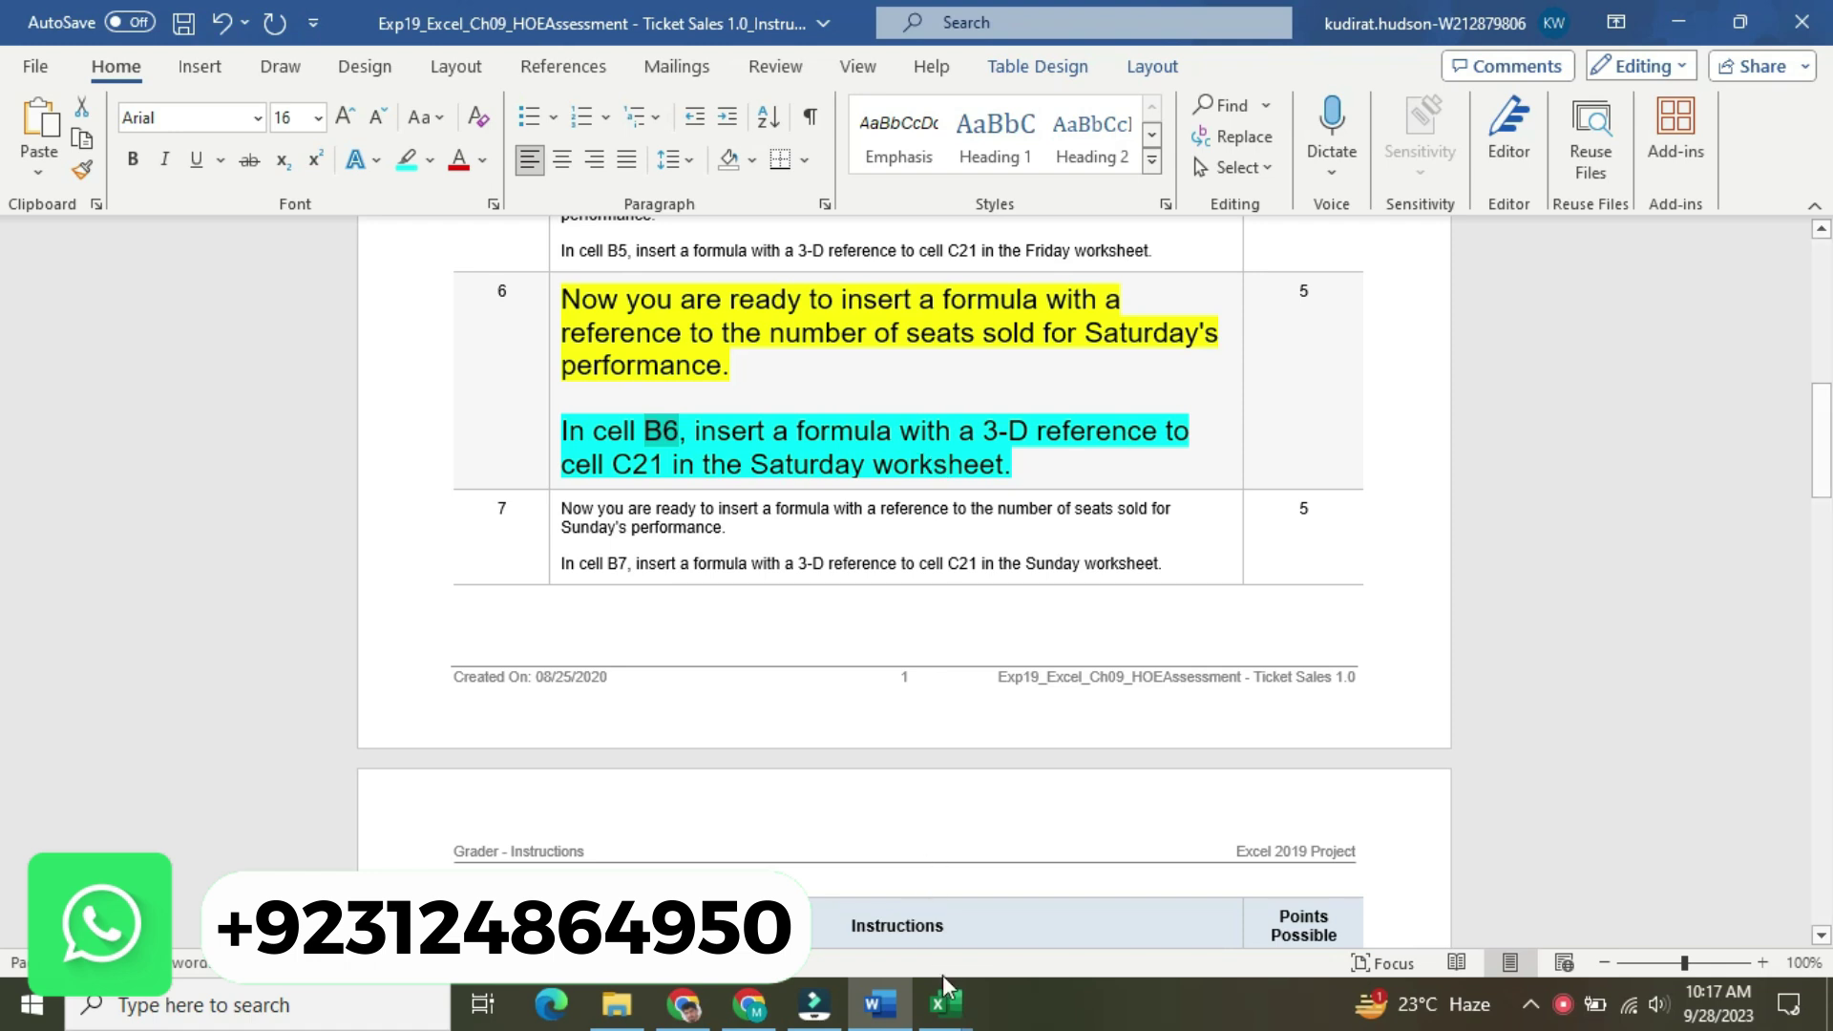
pyautogui.click(945, 1002)
pyautogui.click(841, 931)
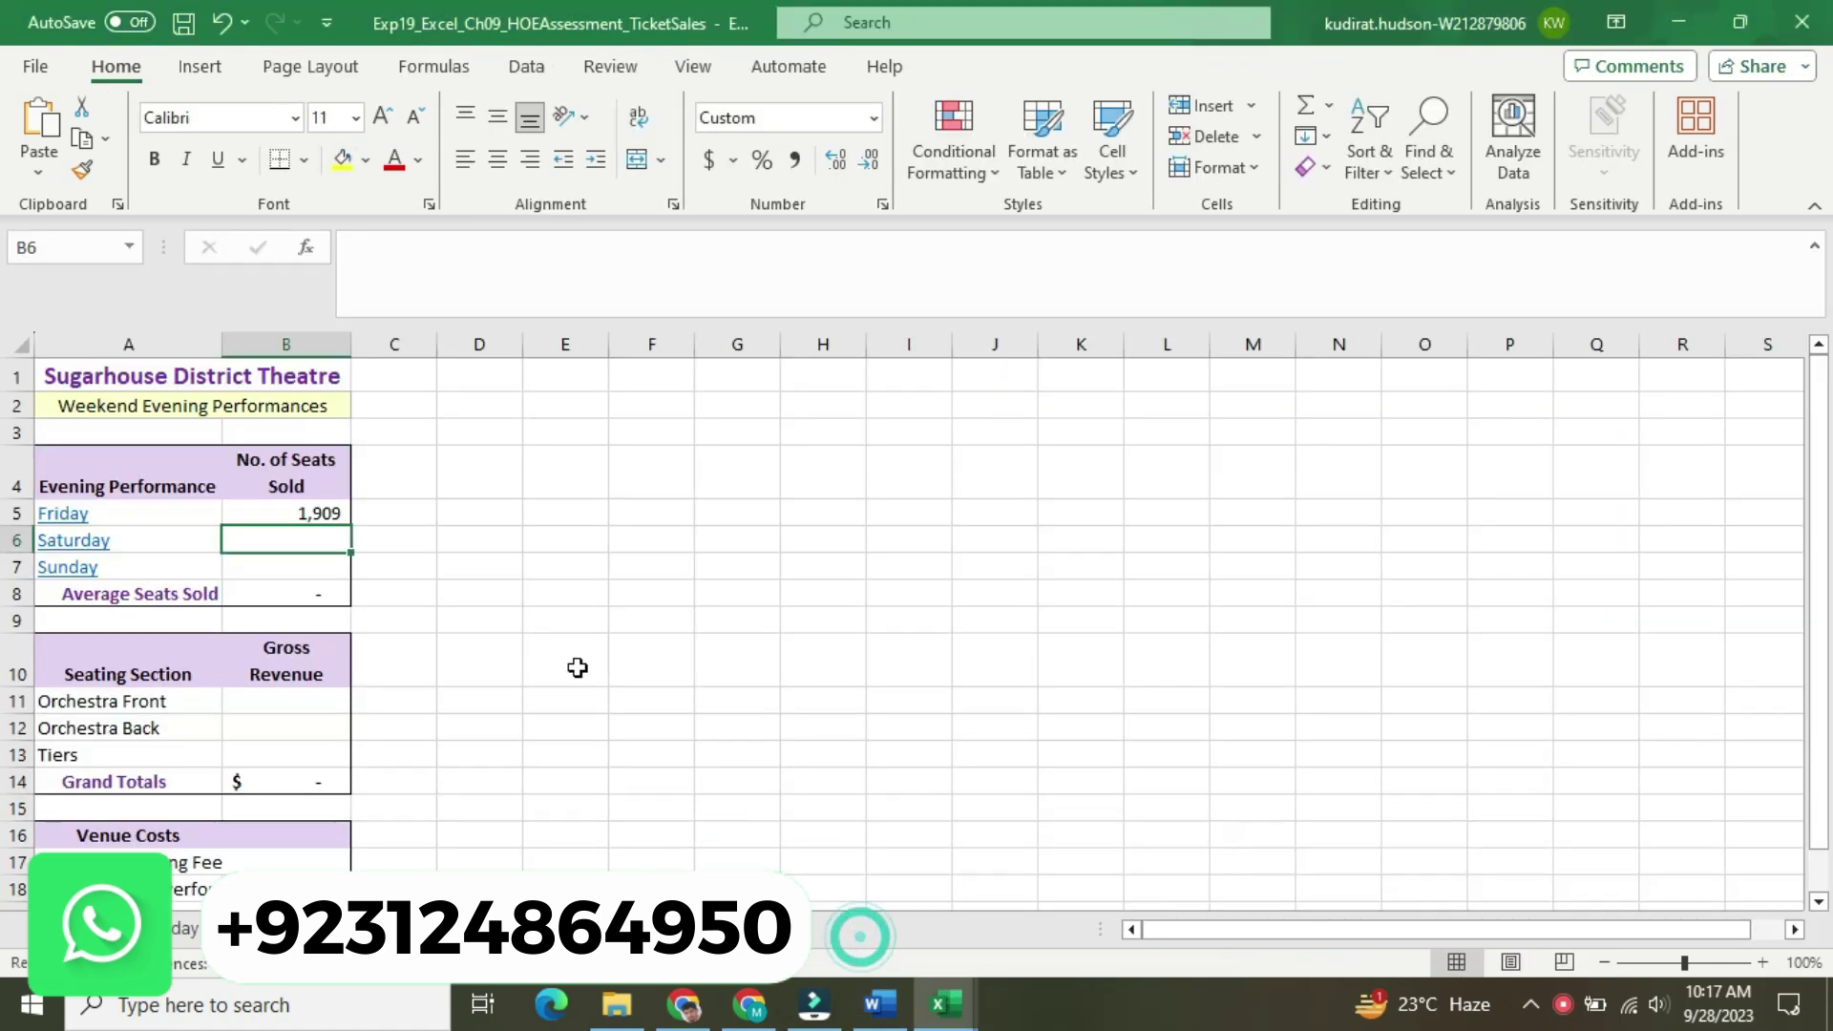
pyautogui.write('=')
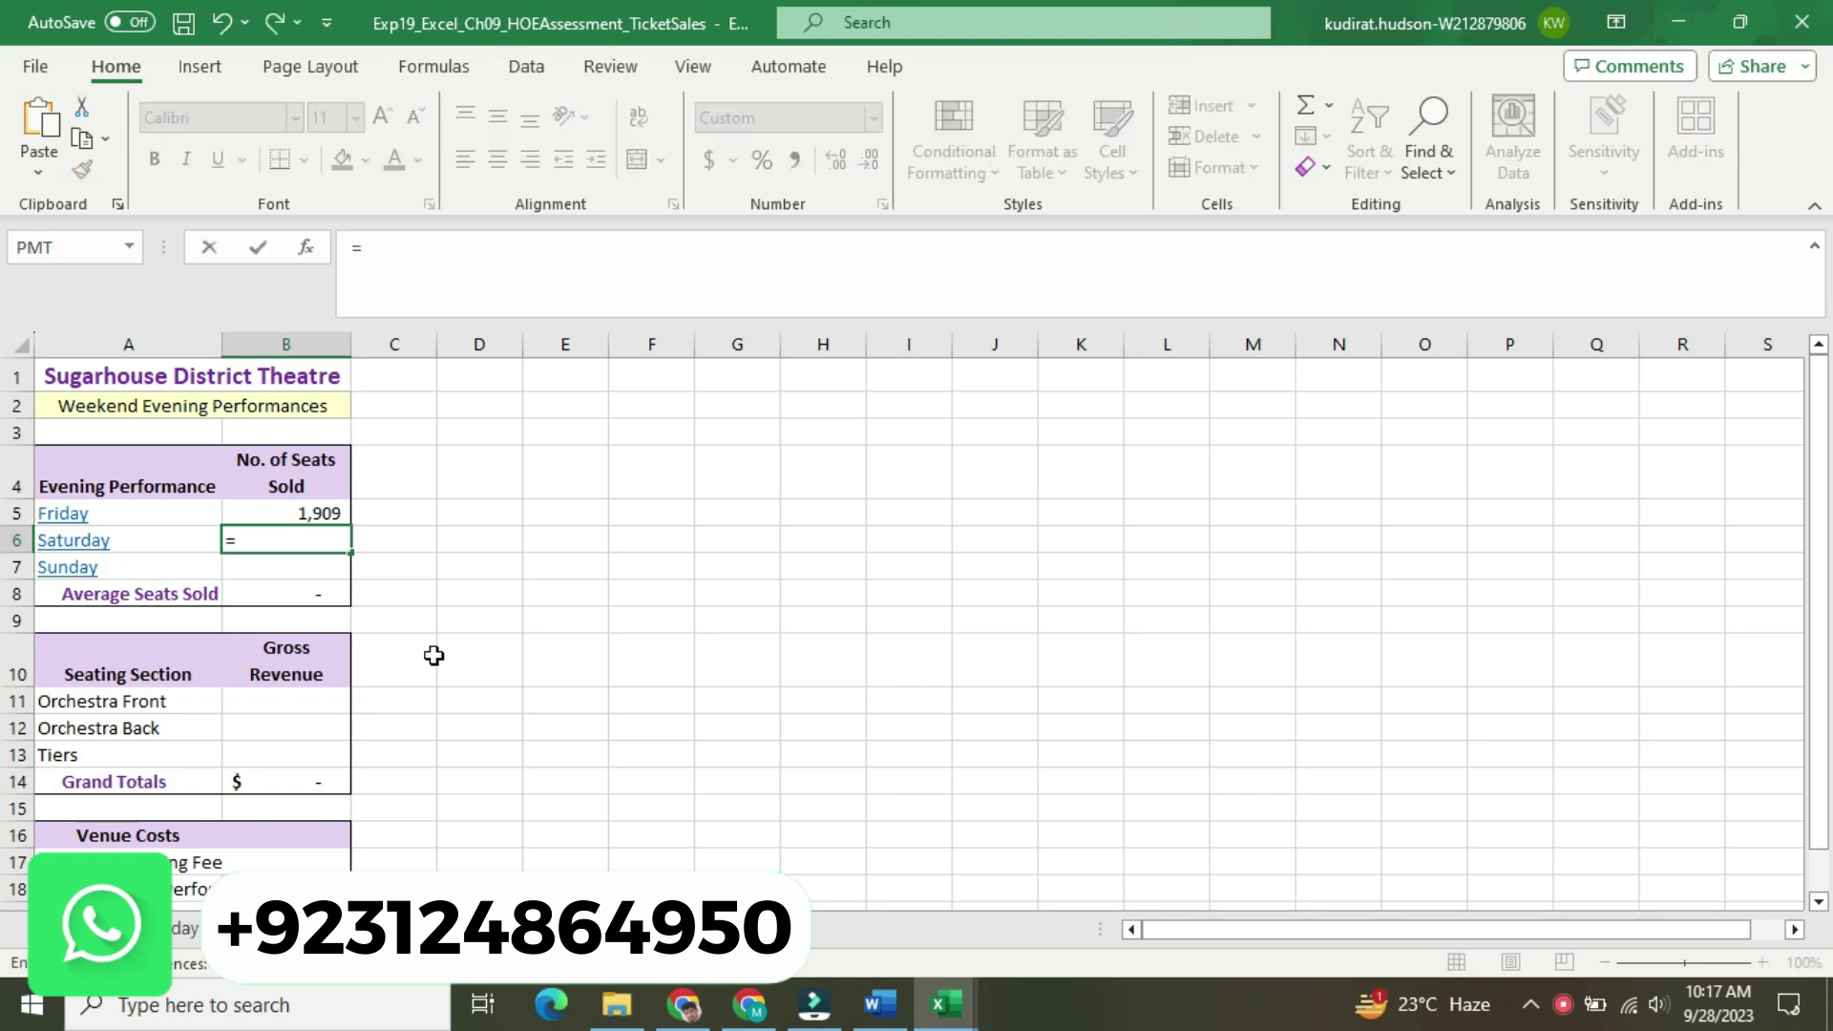
pyautogui.hotkey('ctrl', 'pagedown')
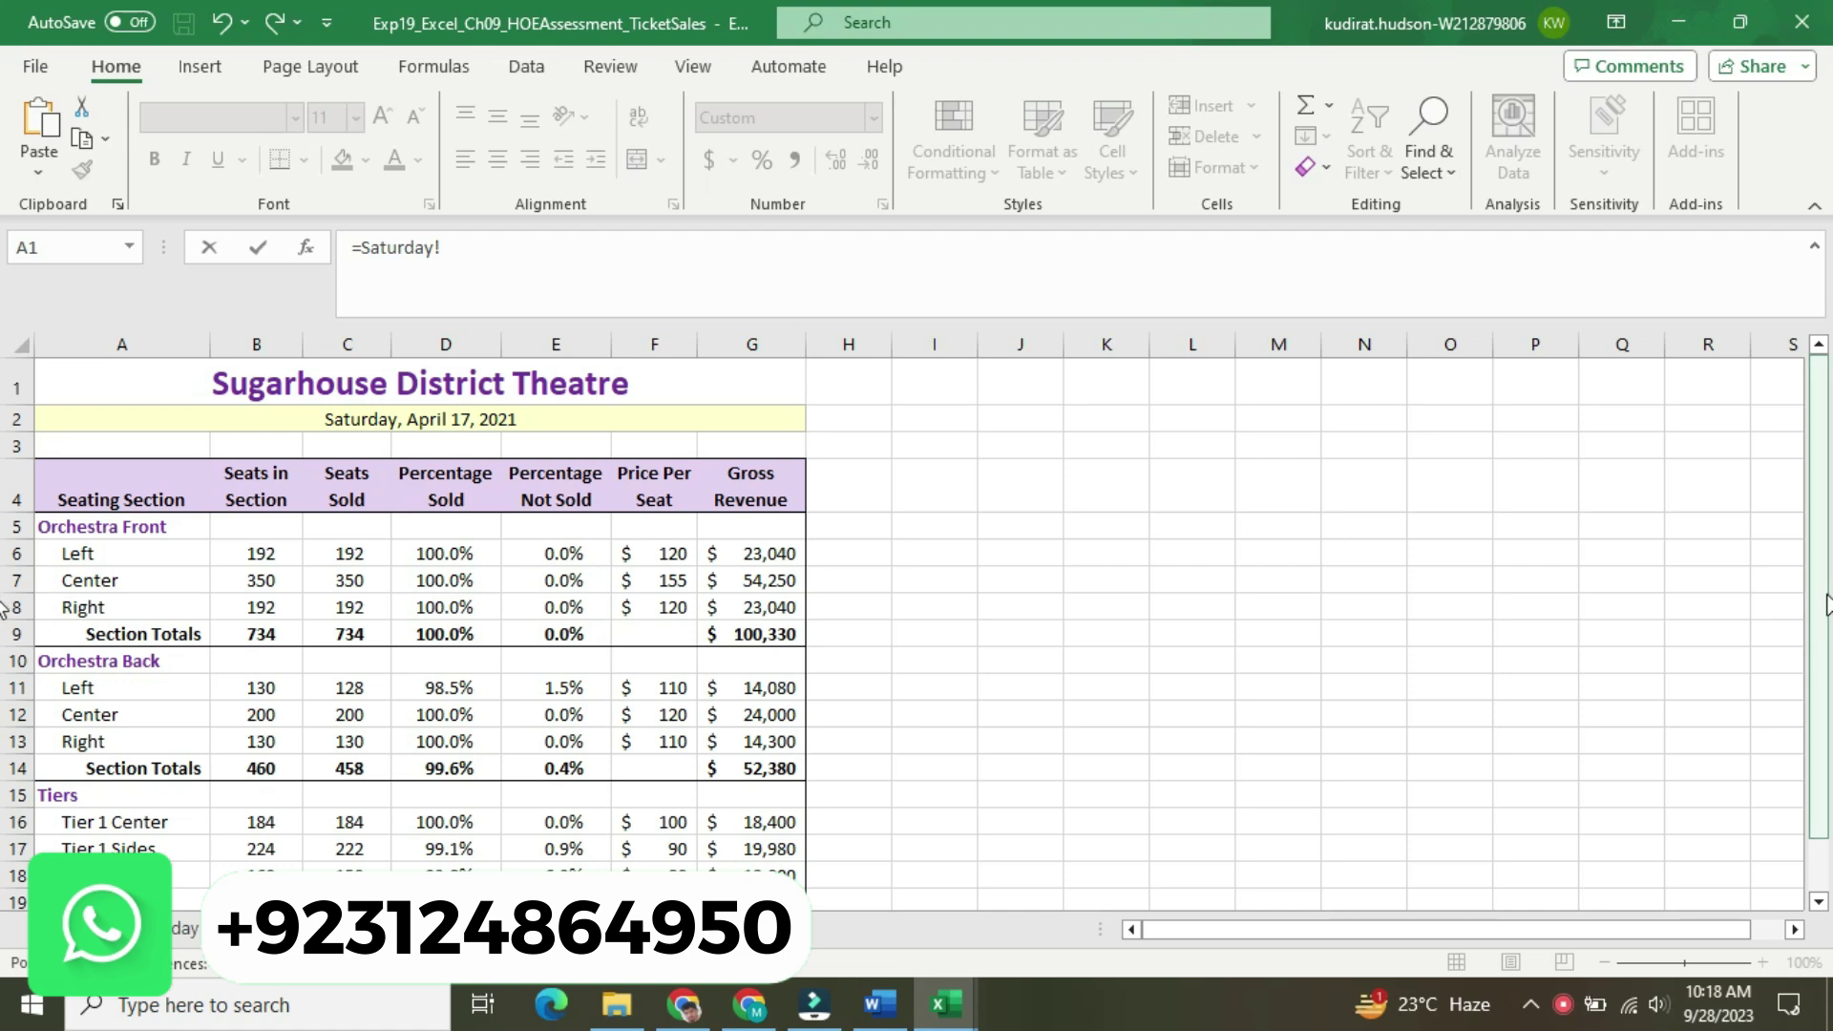
pyautogui.scroll(-1, 1826, 604)
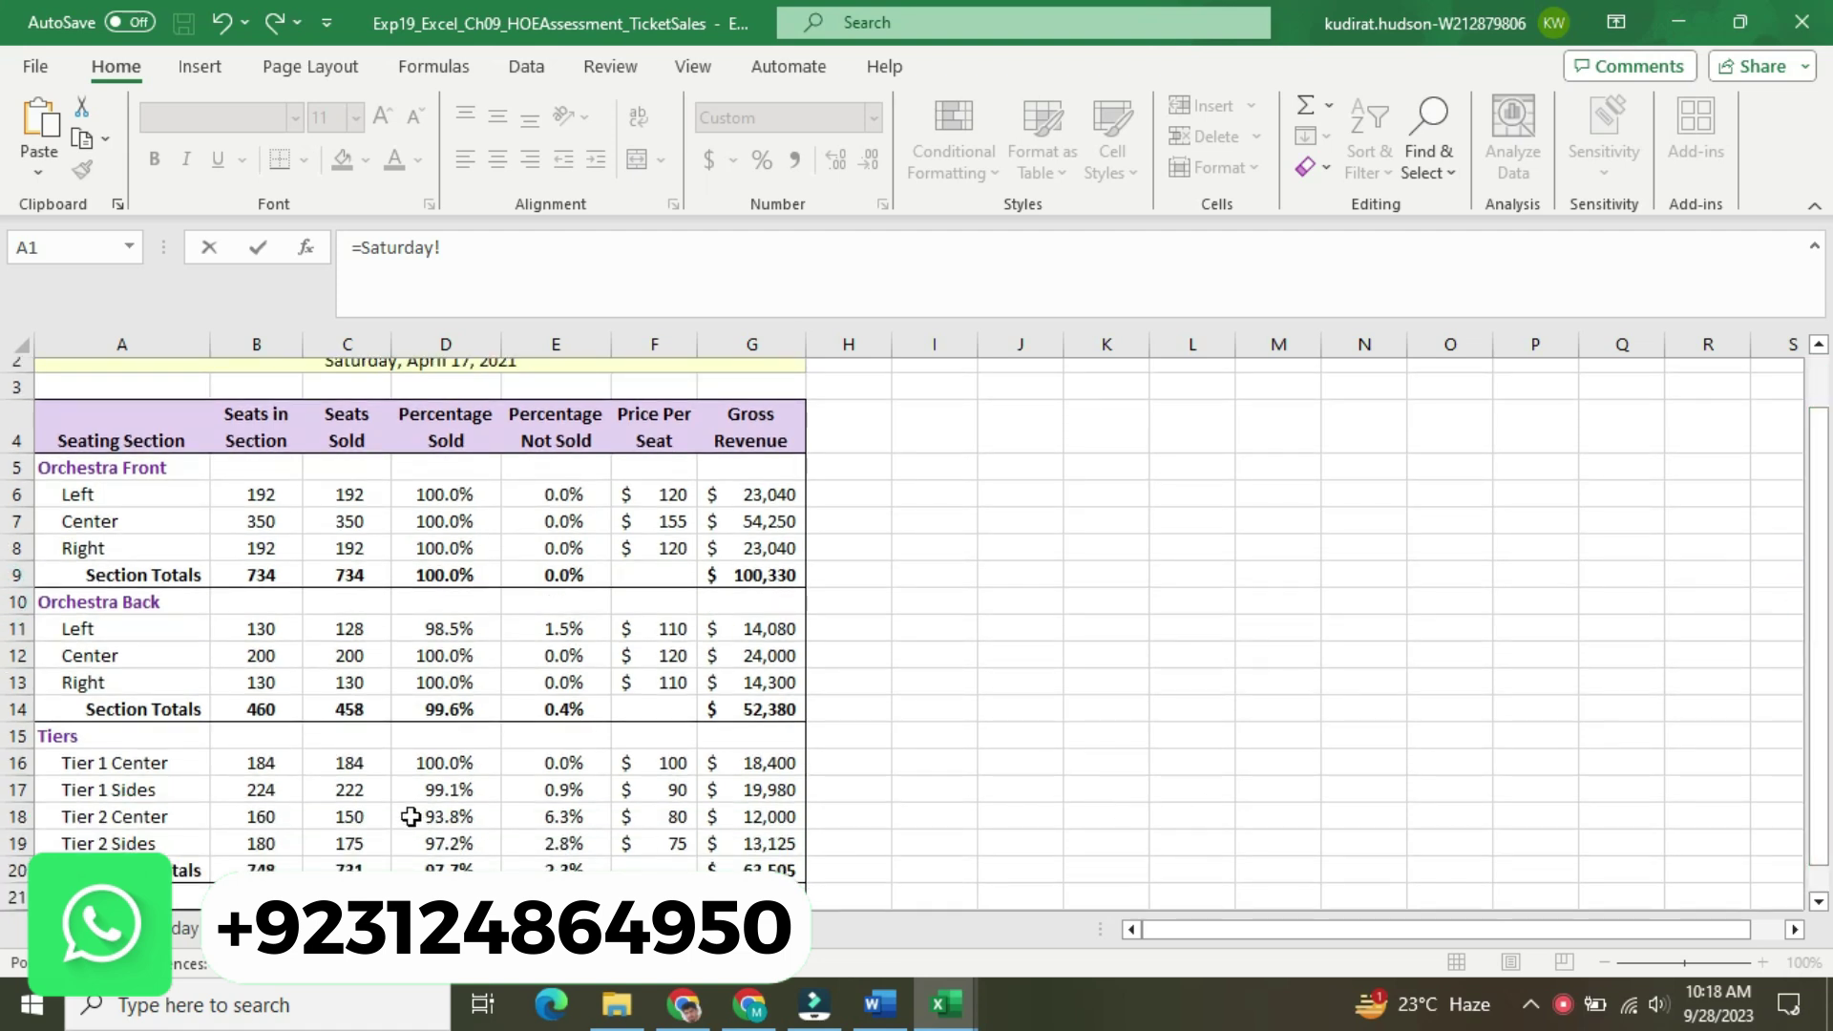
pyautogui.click(346, 897)
pyautogui.press('Return')
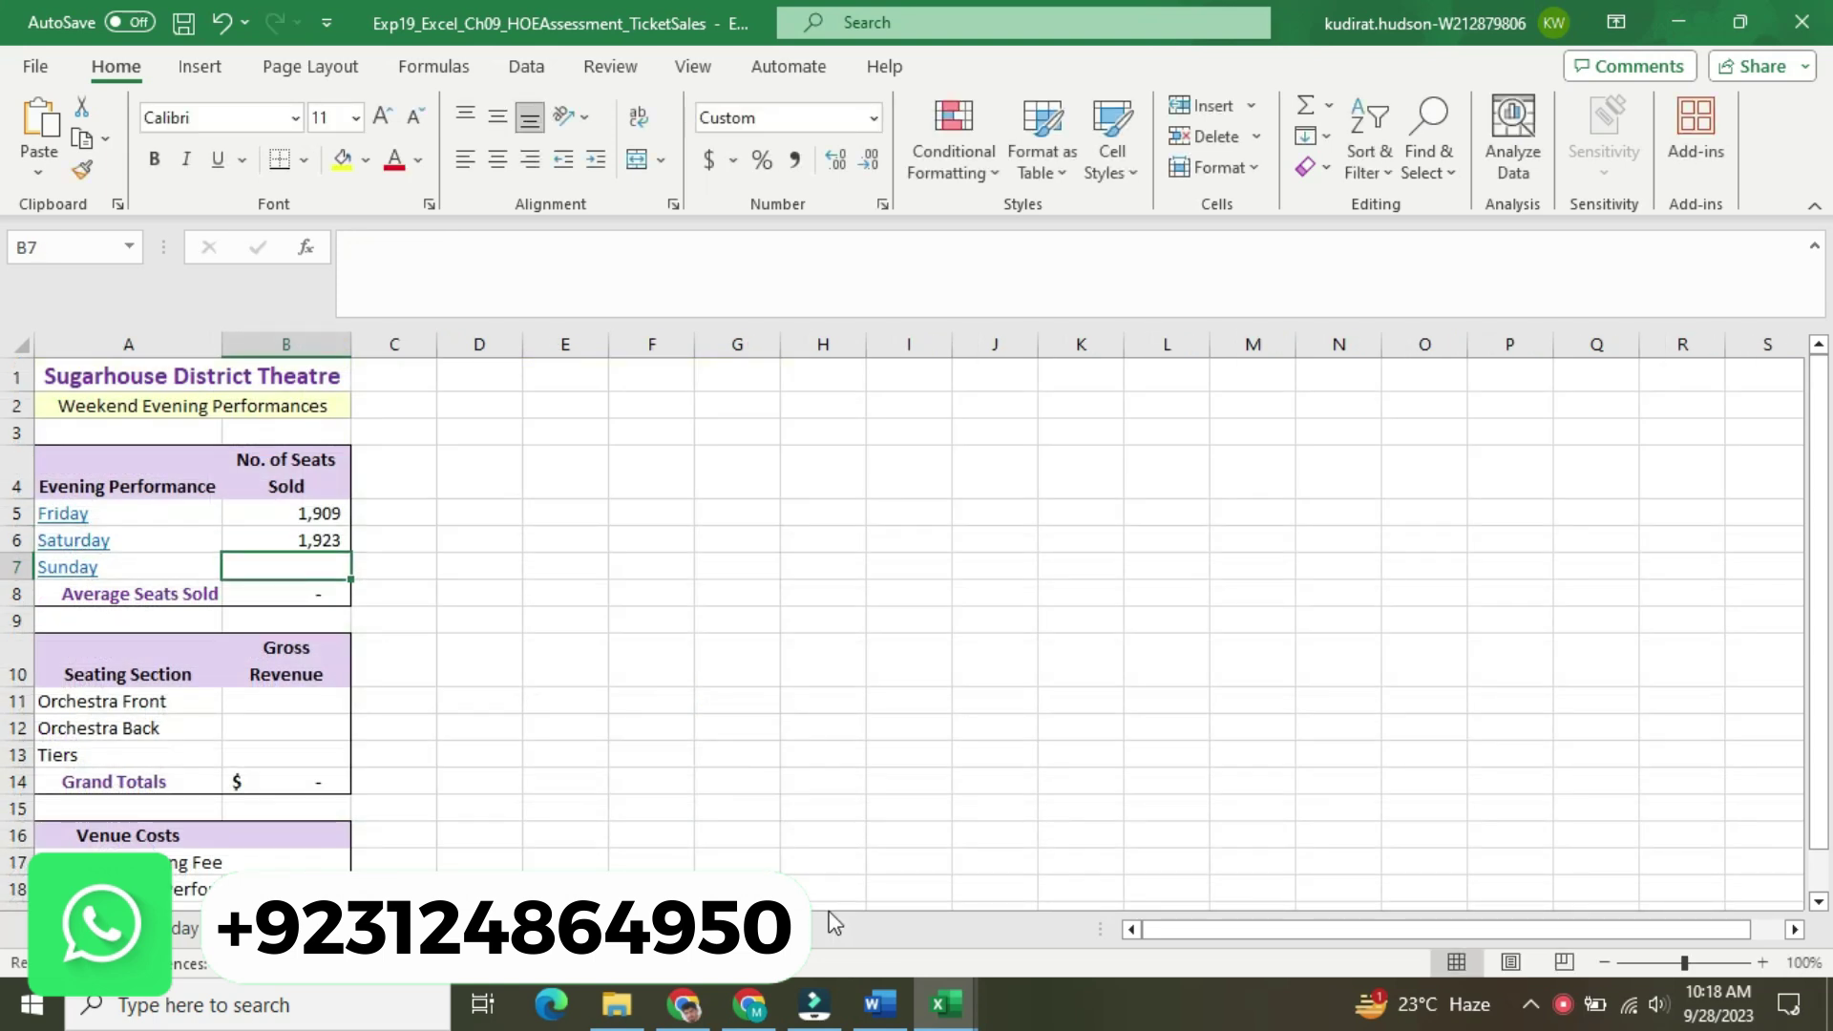
# Return to the Word instructions, set all of the step 6 text to font size 9 and clear its highlighting
pyautogui.moveTo(879, 1003)
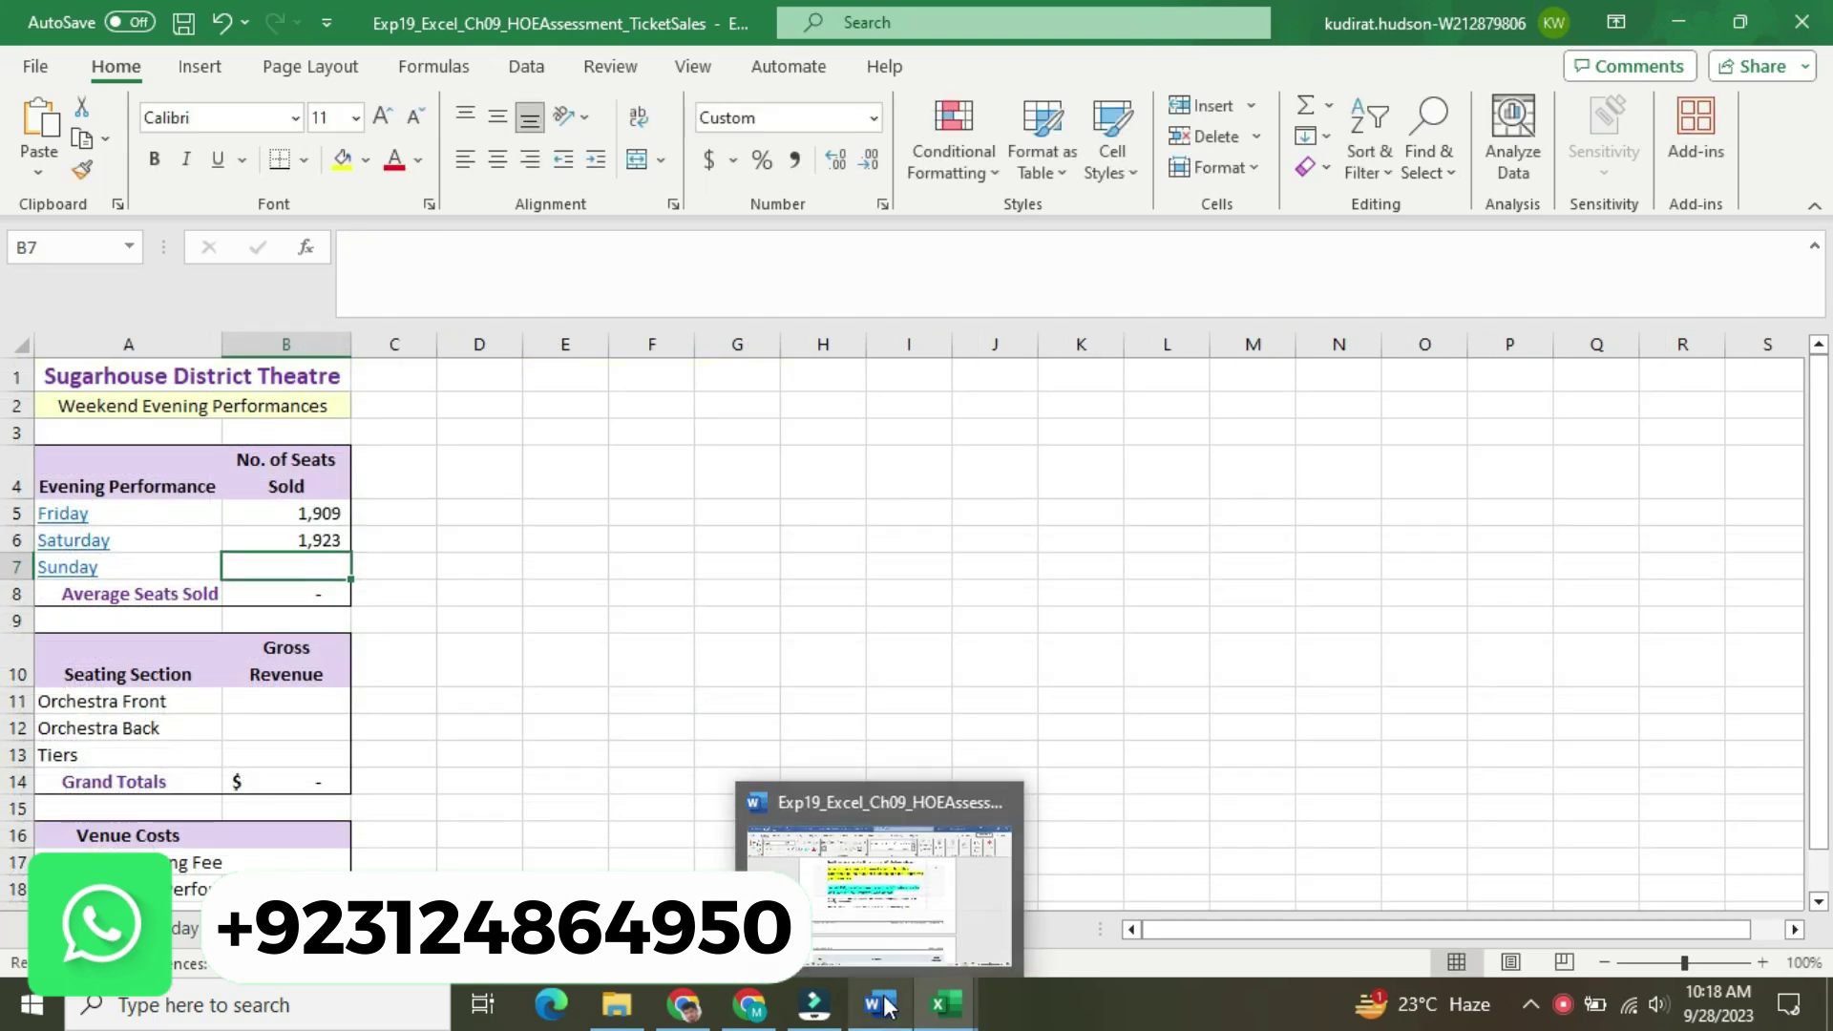
pyautogui.click(889, 927)
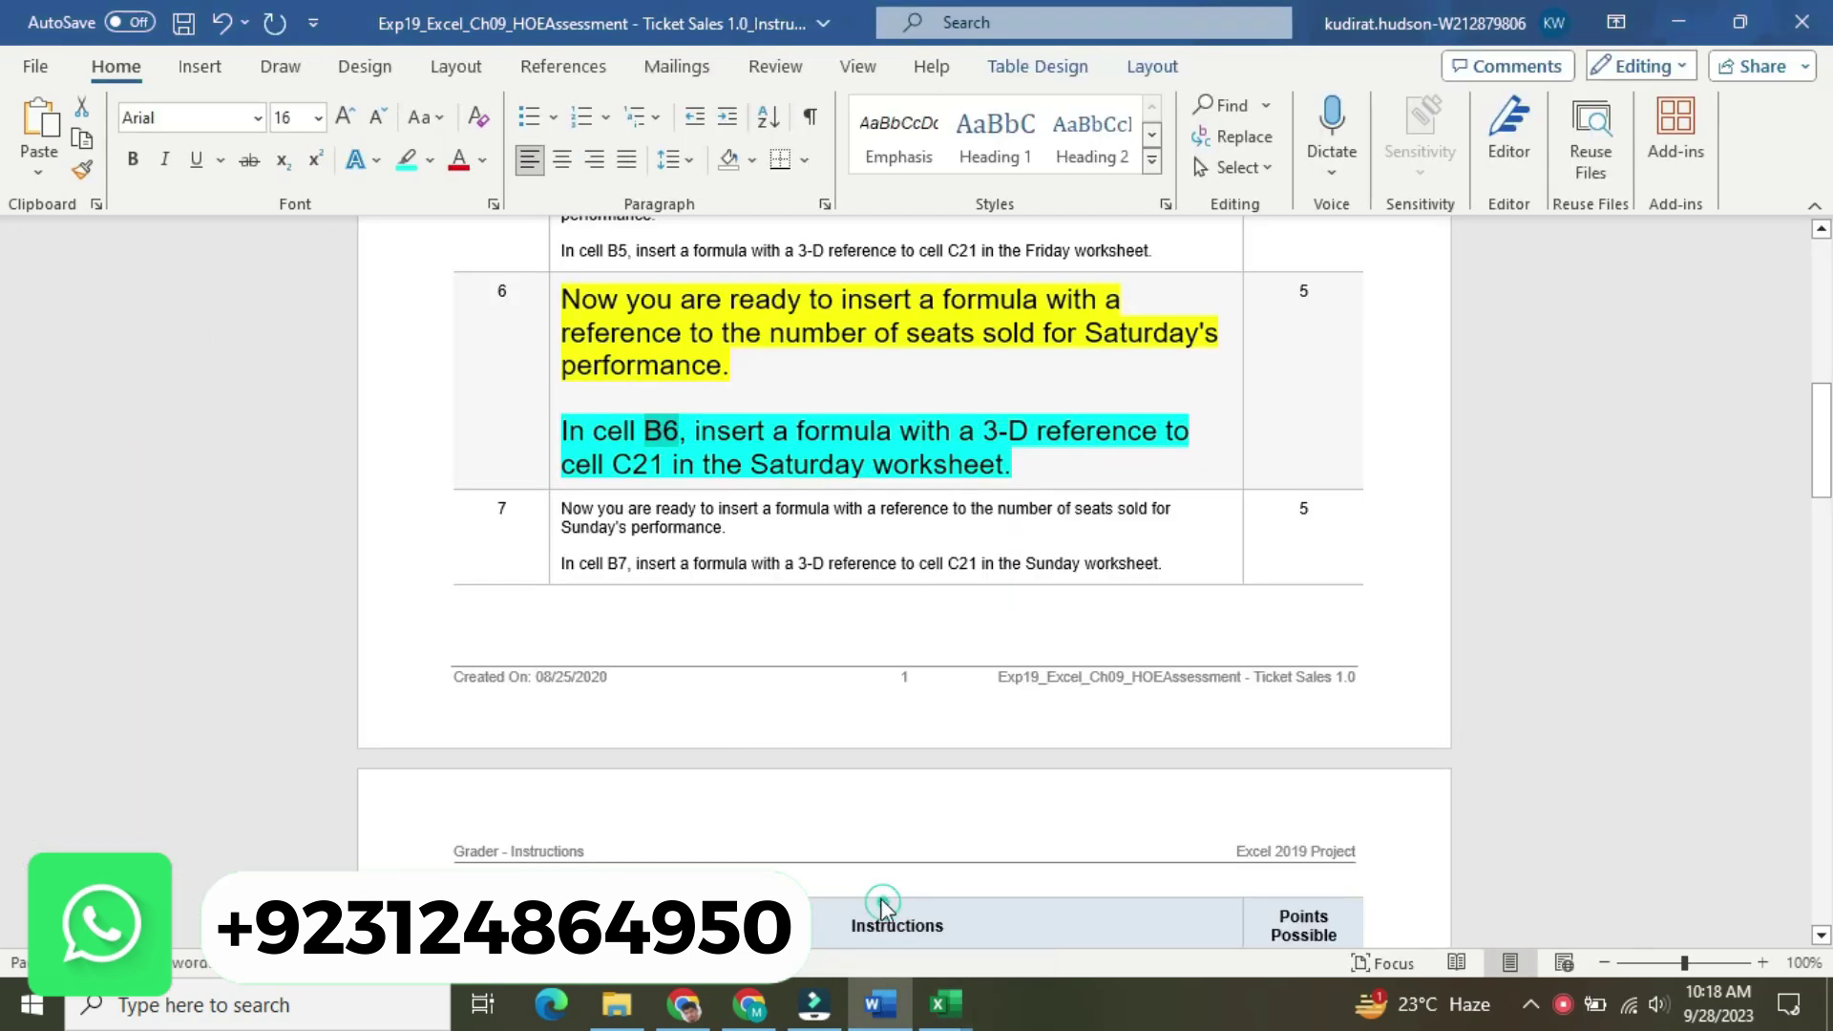
pyautogui.click(554, 411)
pyautogui.click(711, 321)
pyautogui.click(678, 386)
pyautogui.click(689, 359)
pyautogui.click(726, 523)
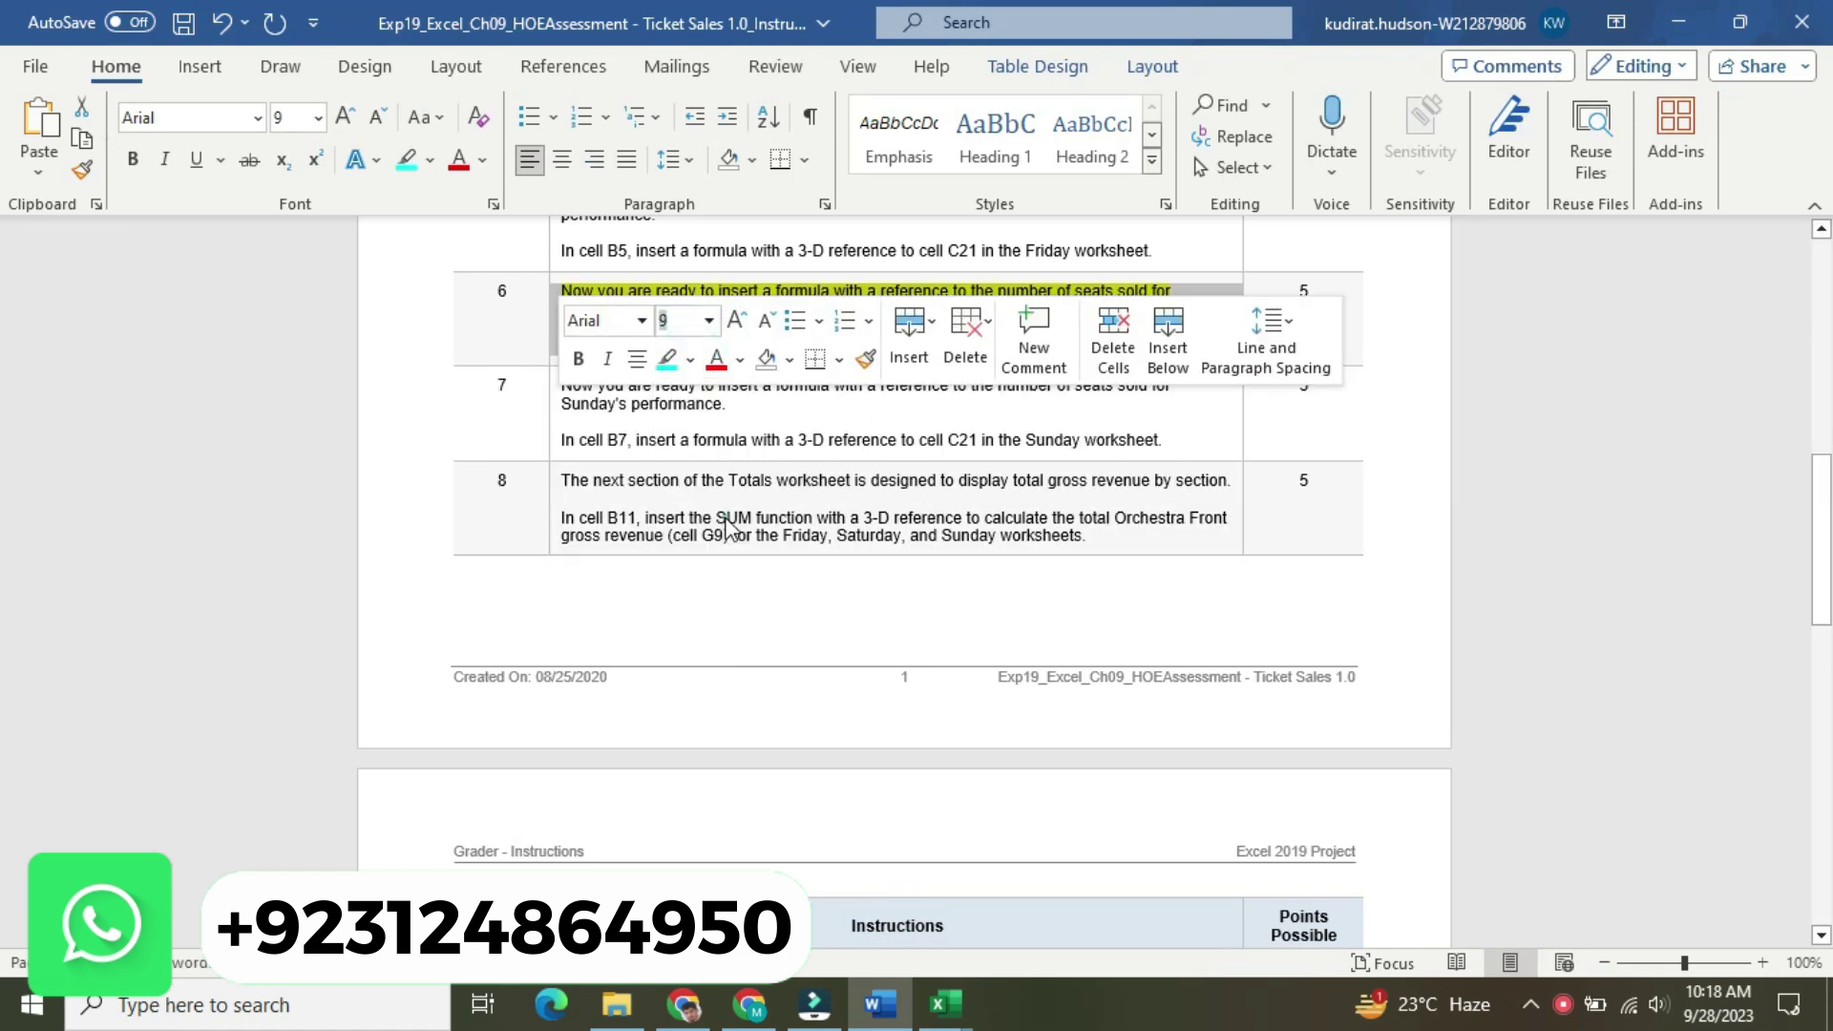
# Enlarge the step 7 instruction text to font size 16 and highlight it in yellow
pyautogui.click(557, 397)
pyautogui.click(708, 325)
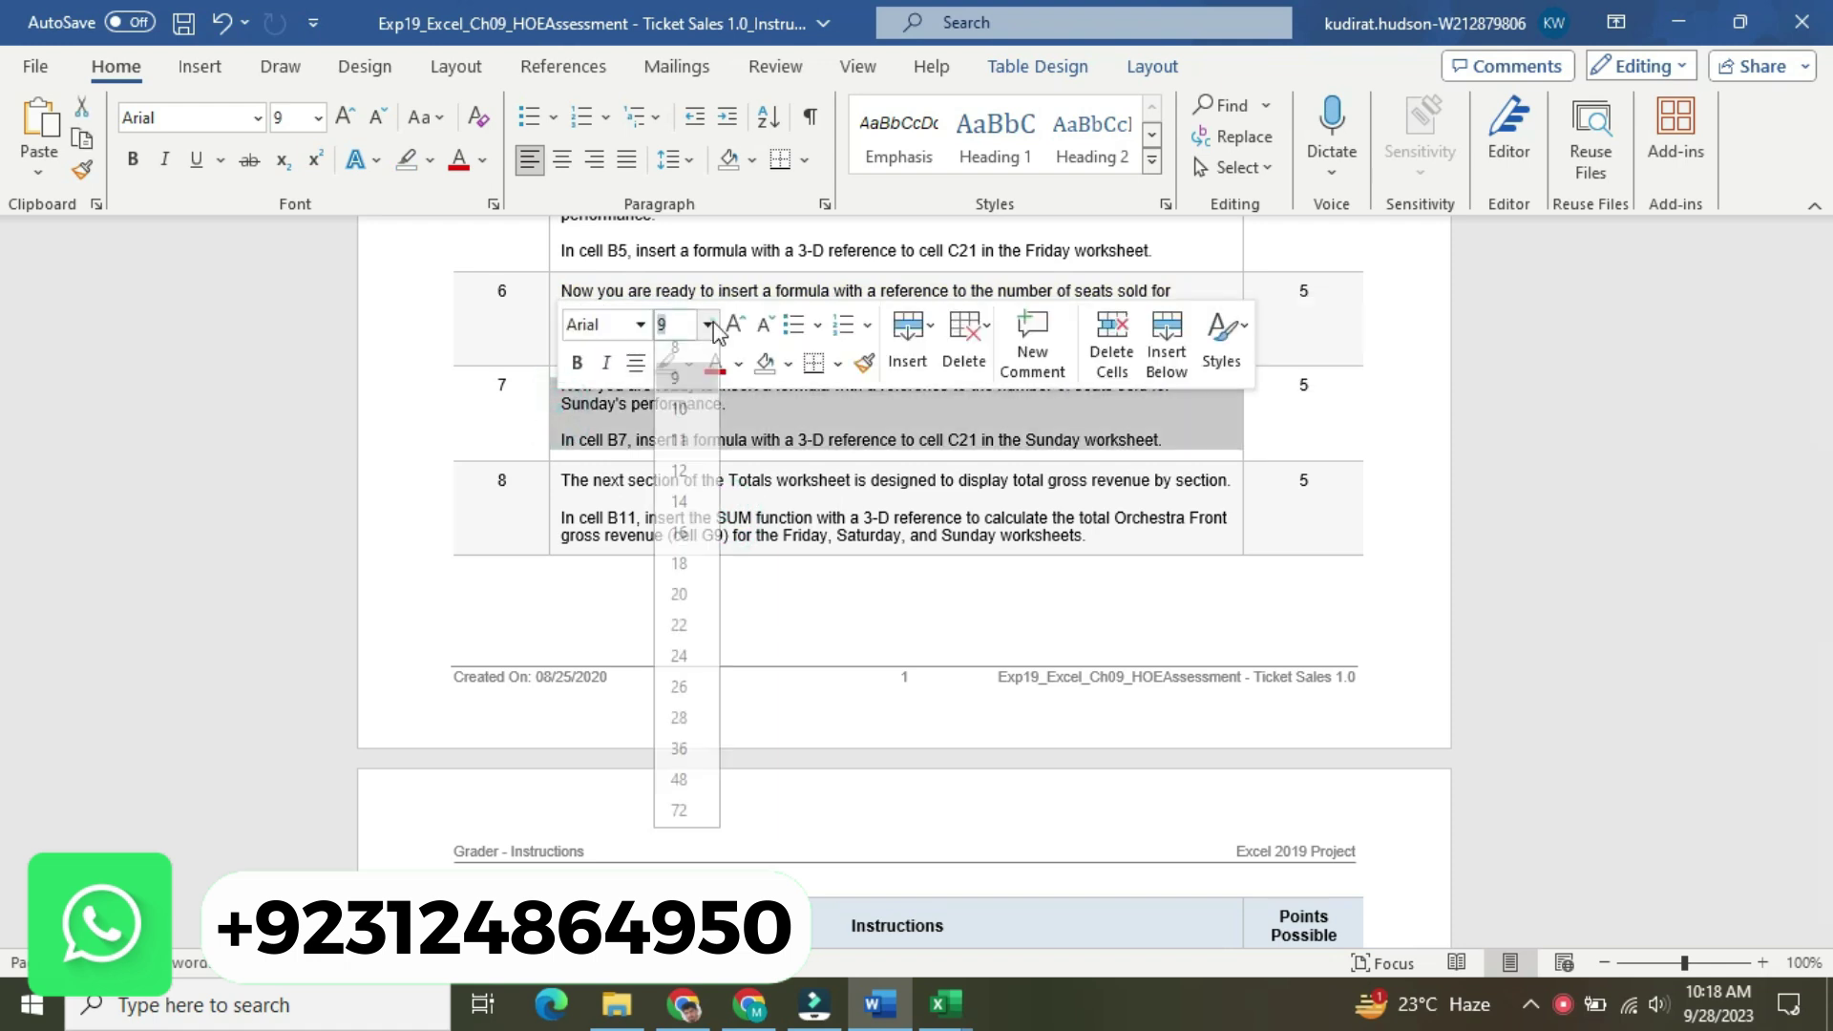
pyautogui.click(681, 533)
pyautogui.click(689, 365)
pyautogui.click(668, 398)
pyautogui.click(641, 394)
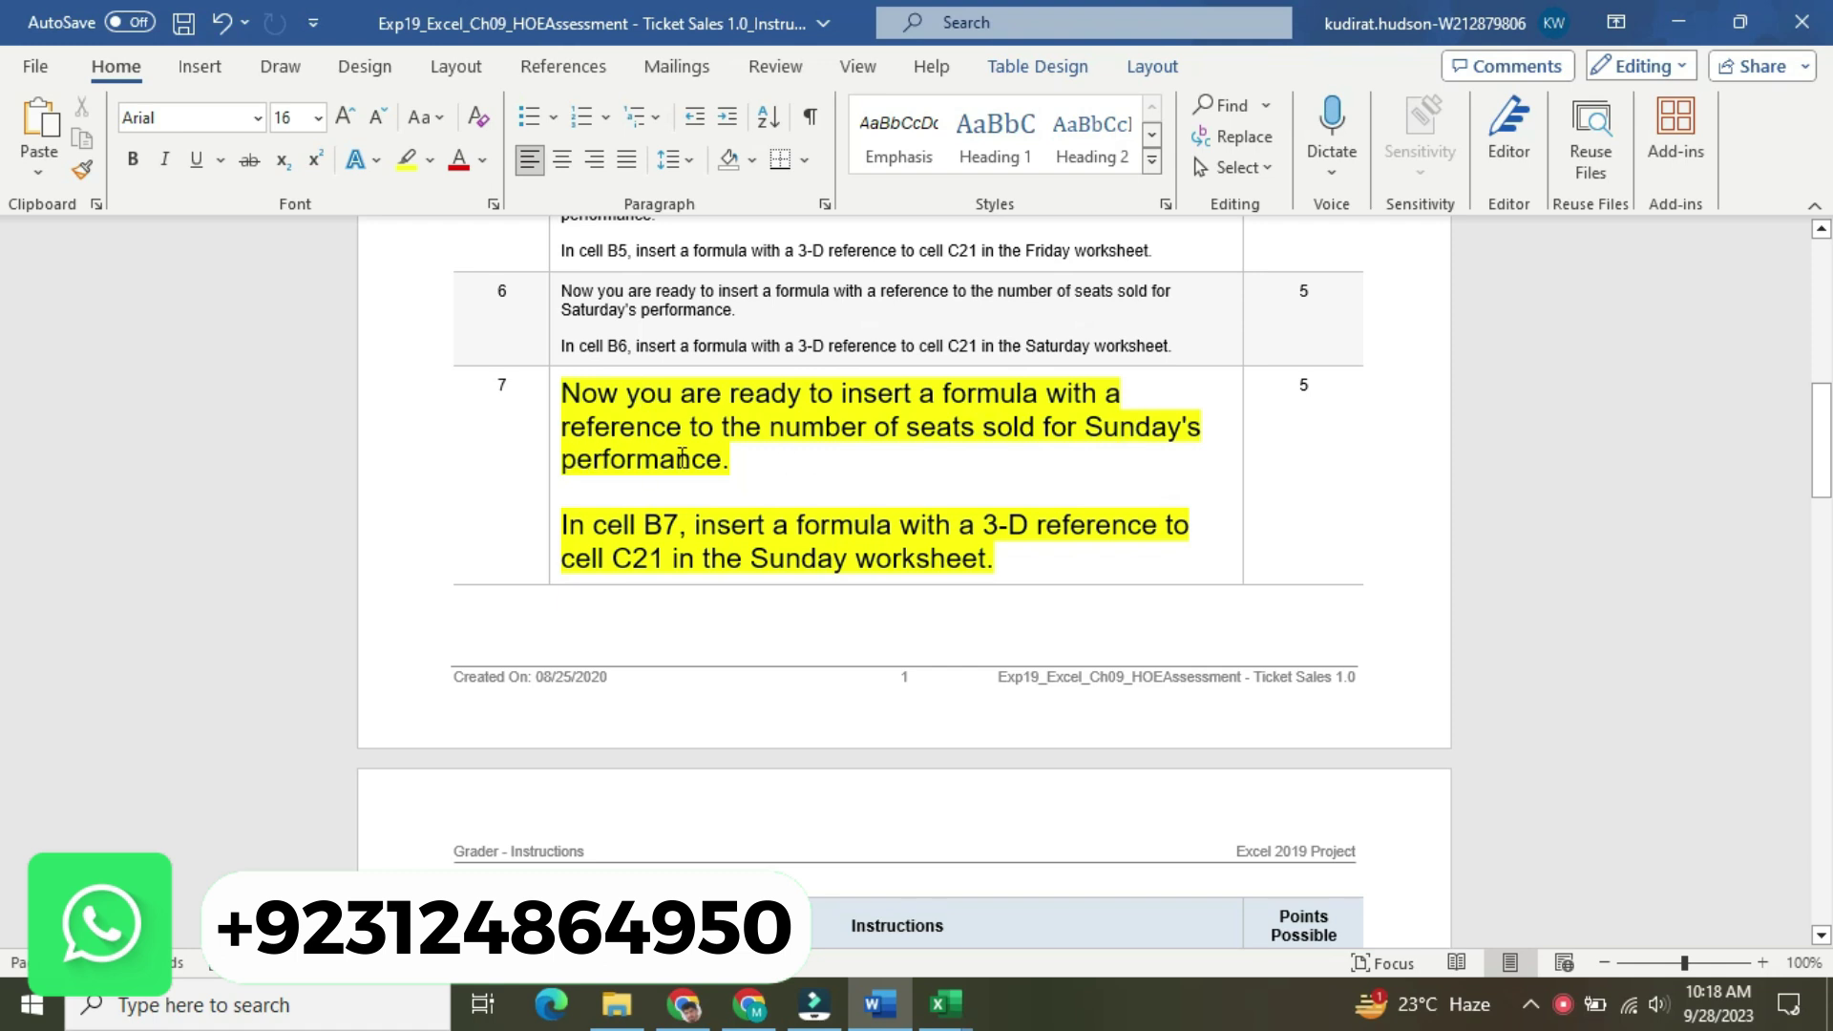
# Change the highlight of the step 7 sentence on the 3-D reference formula to turquoise and select its cell reference B7
pyautogui.moveTo(570, 525); pyautogui.dragTo(1029, 556)
pyautogui.click(1137, 513)
pyautogui.click(1189, 550)
pyautogui.moveTo(644, 525); pyautogui.dragTo(676, 525)
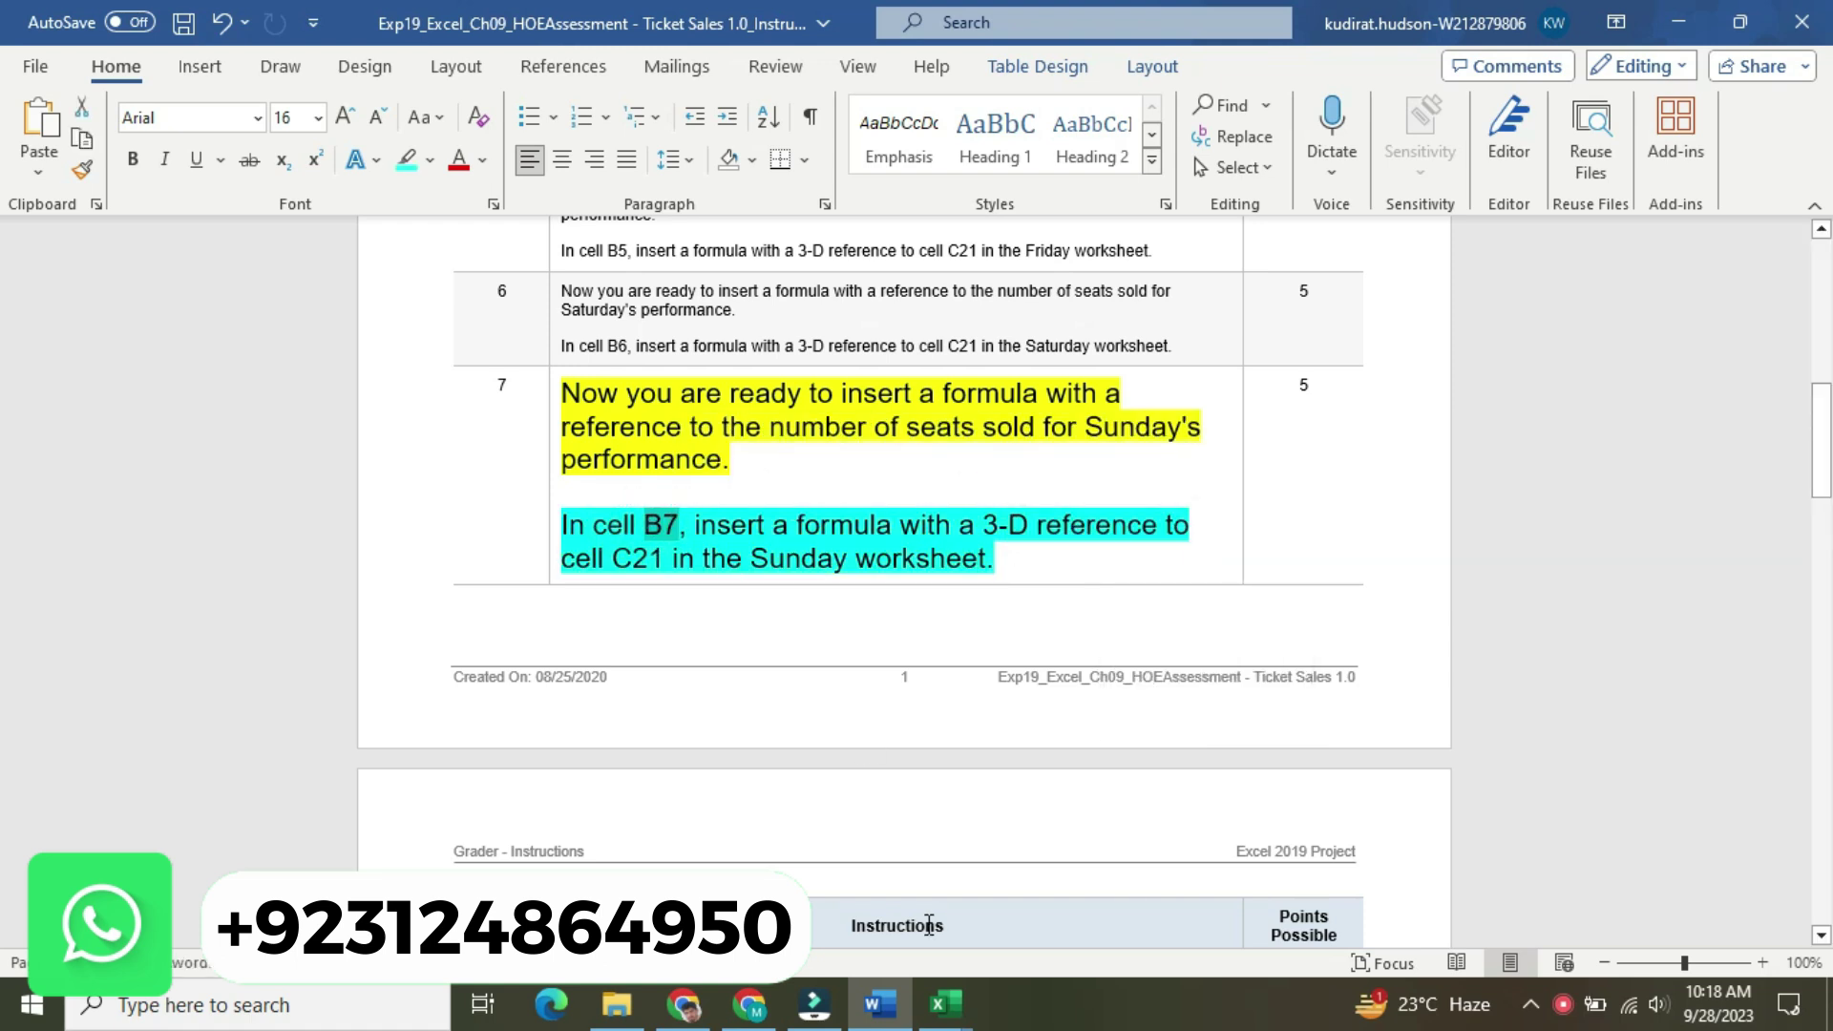
# Switch to the TicketSales workbook in Excel and enter the 3-D reference formula =Sunday!C21 in Totals cell B7
pyautogui.moveTo(946, 1005)
pyautogui.click(855, 902)
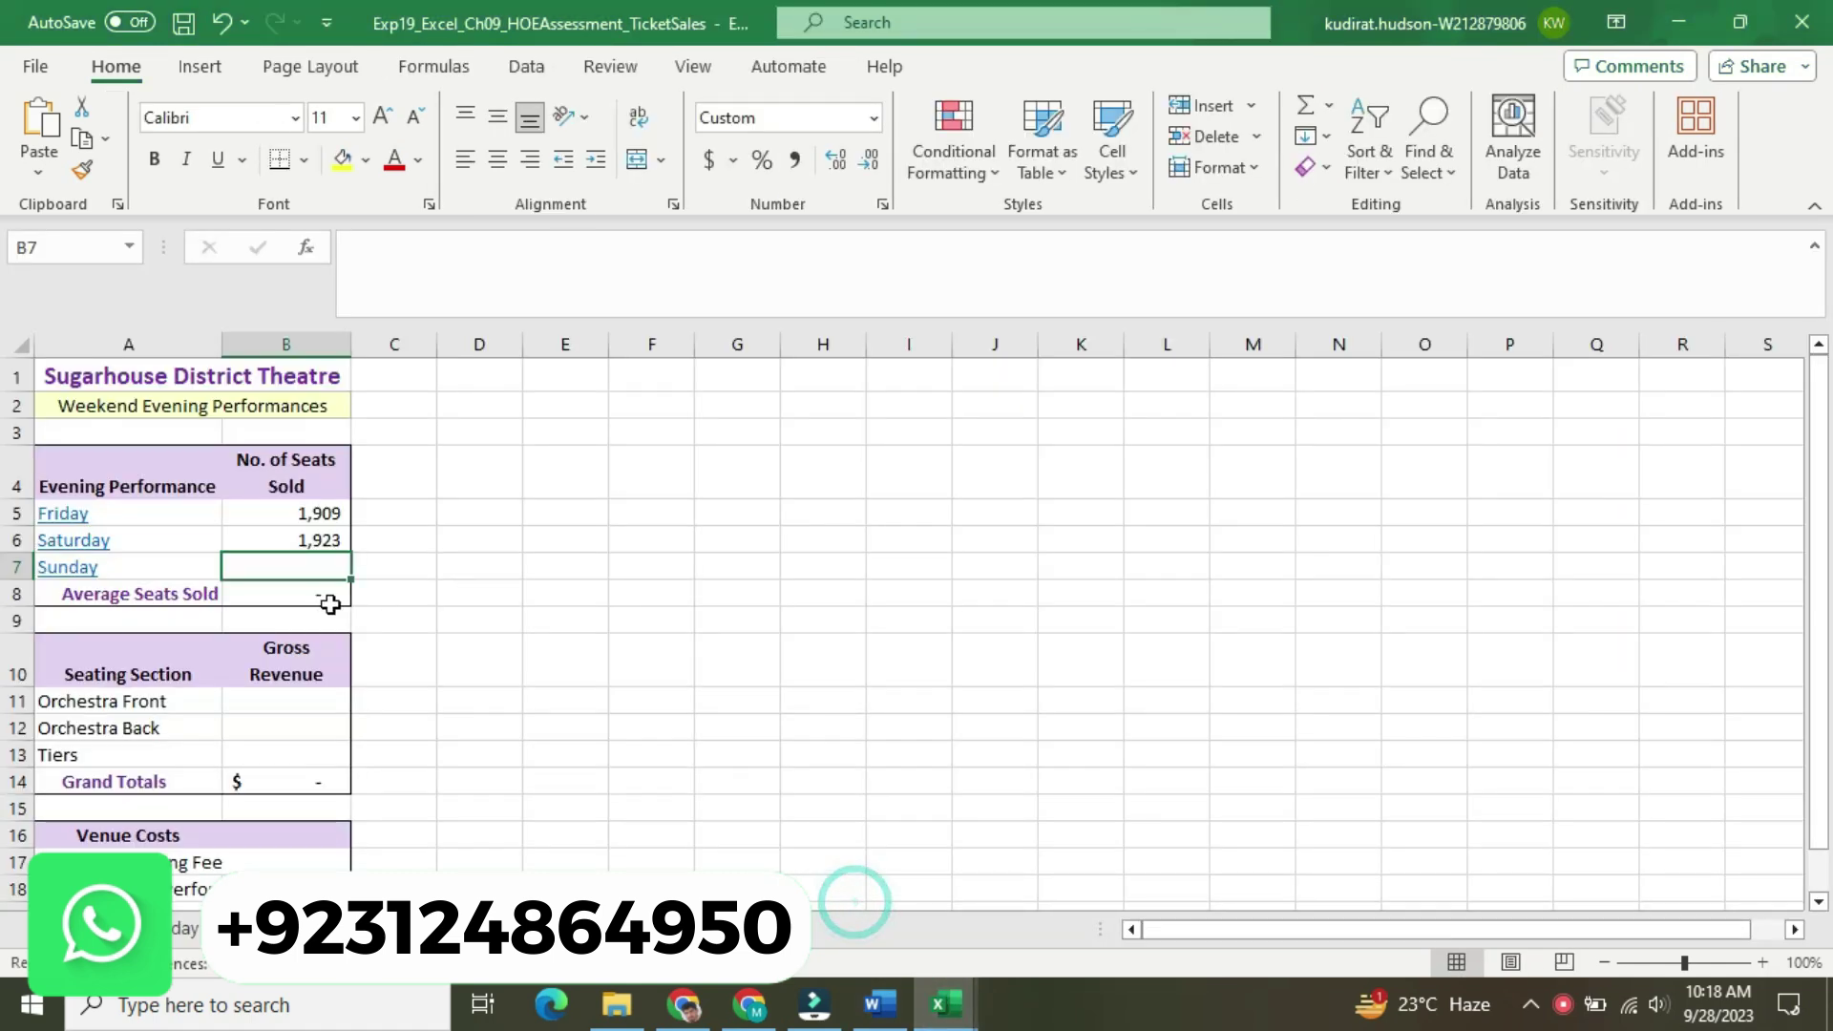
pyautogui.click(305, 563)
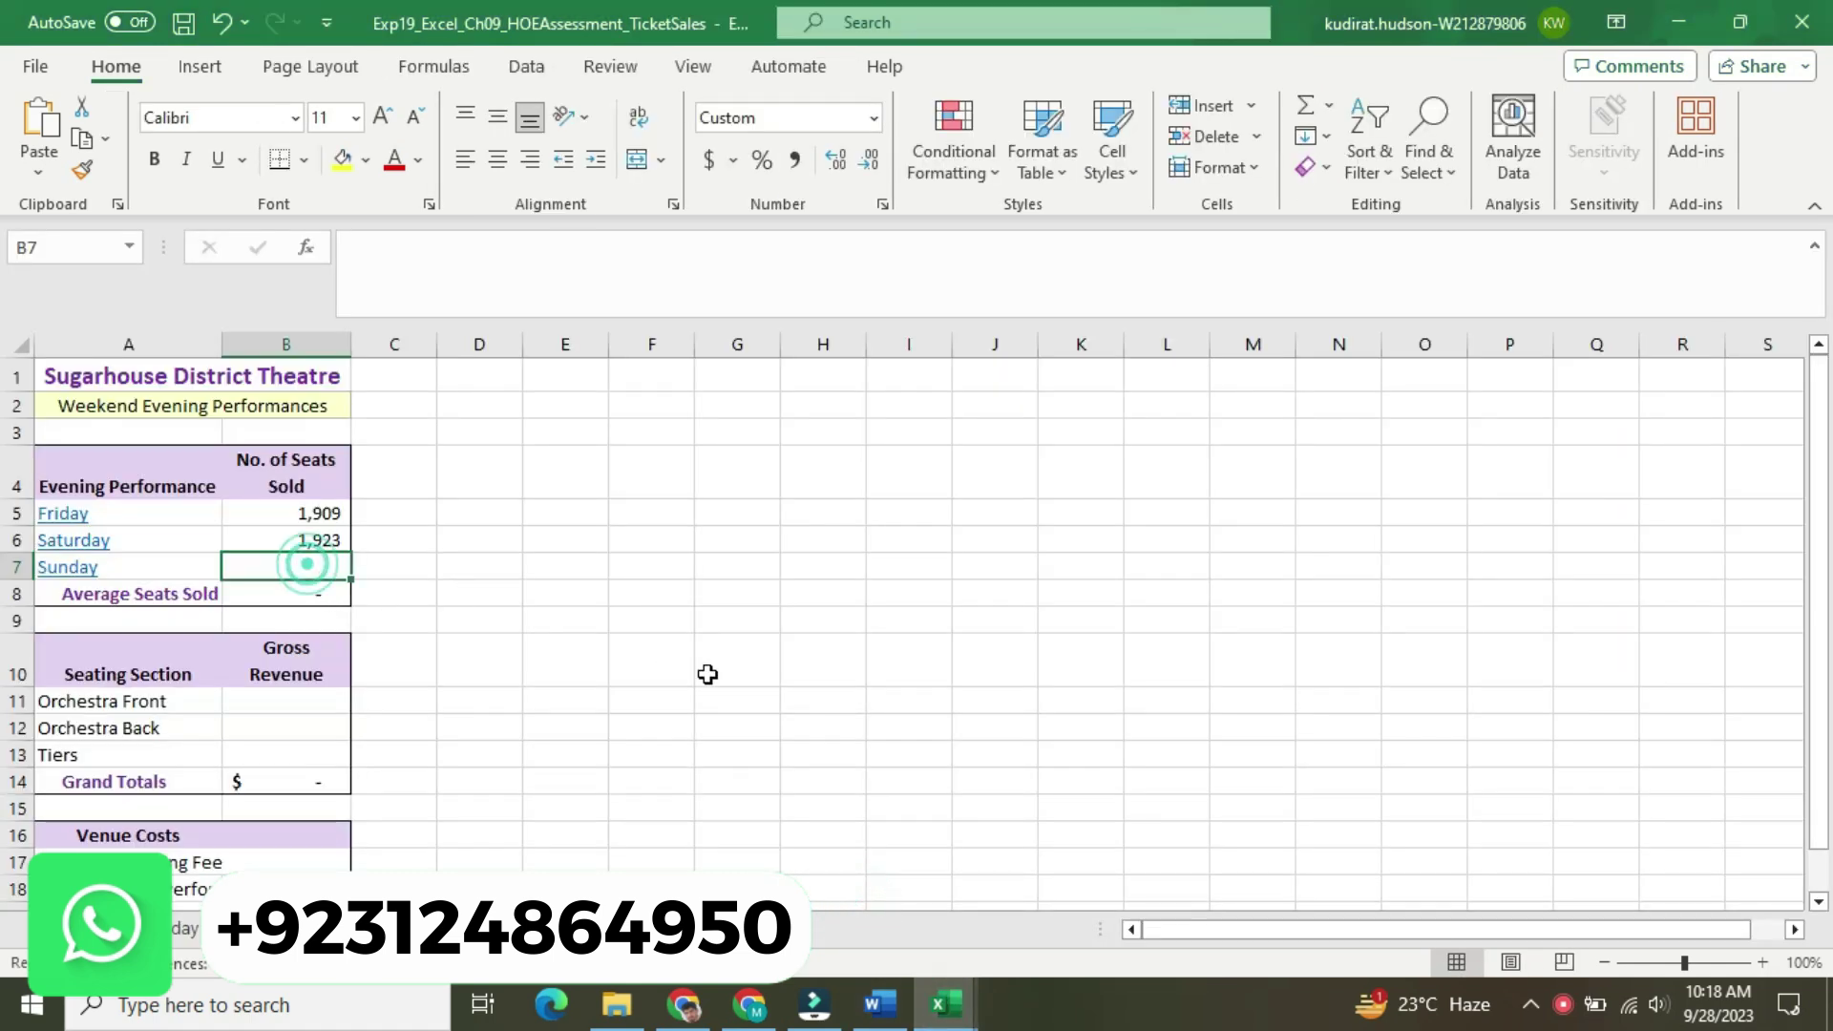
pyautogui.click(879, 1004)
pyautogui.click(740, 525)
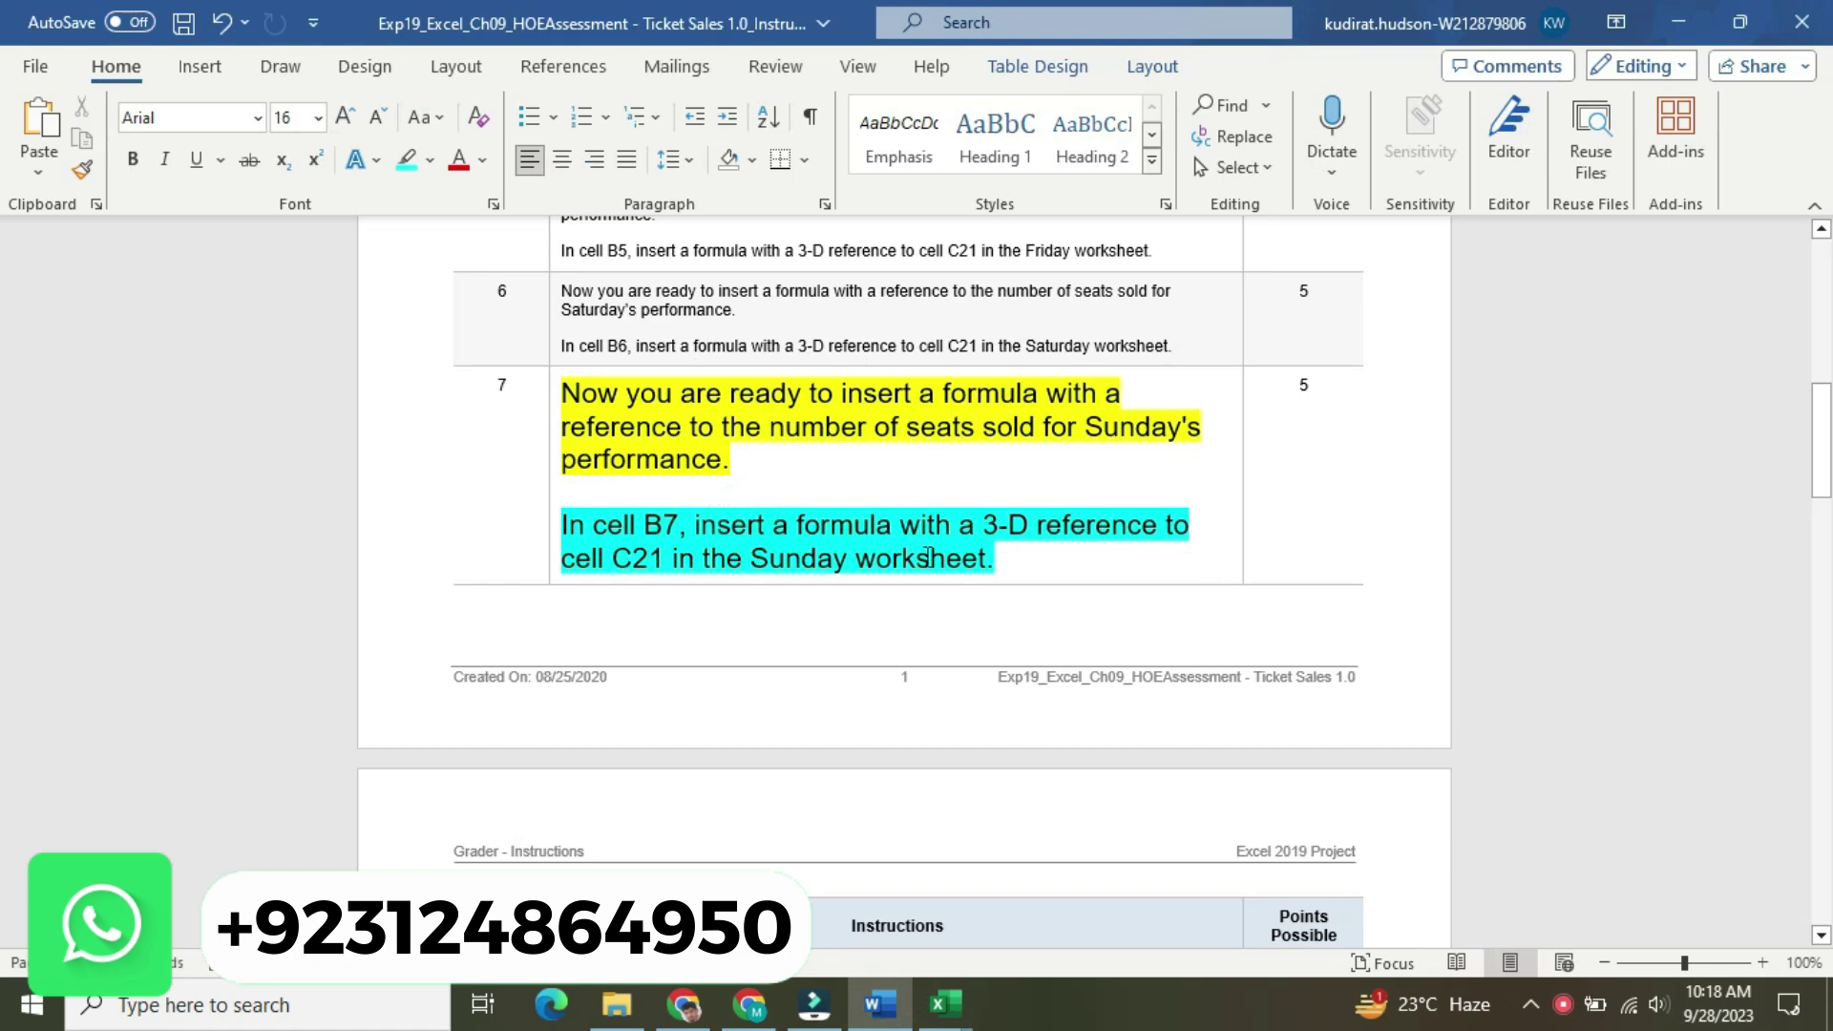
pyautogui.click(944, 1002)
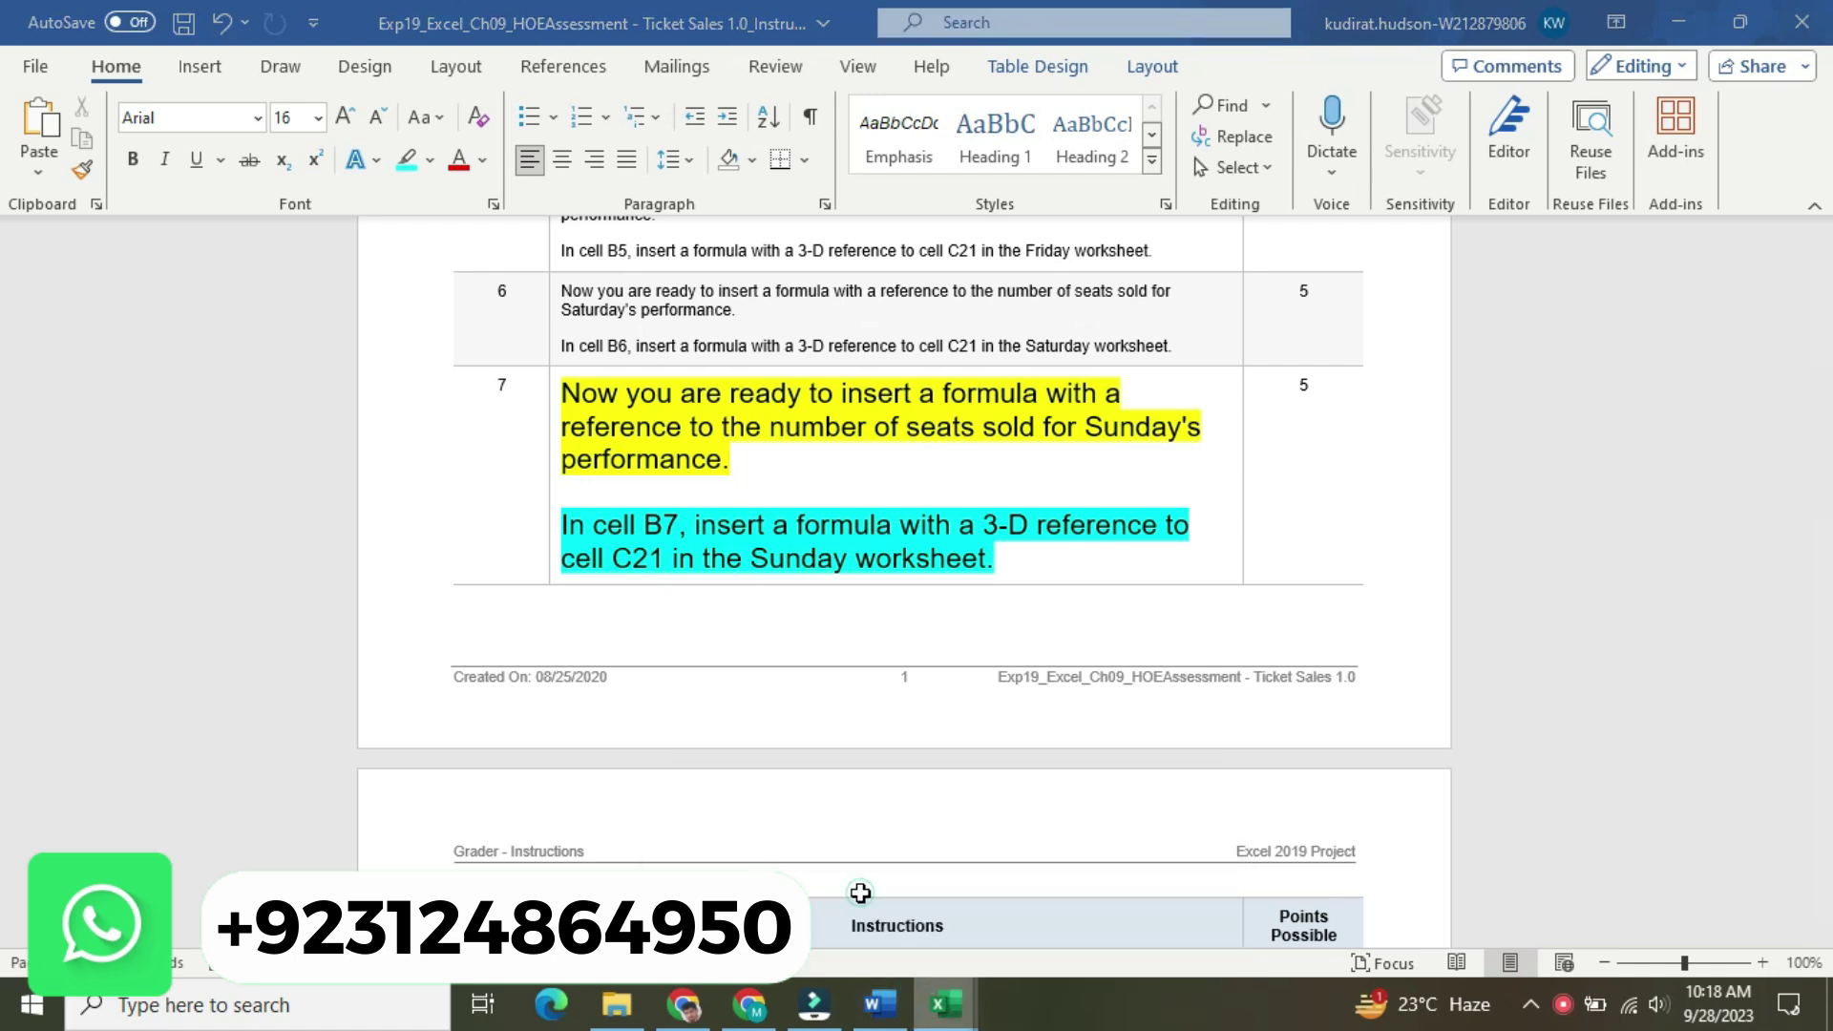
pyautogui.write('=')
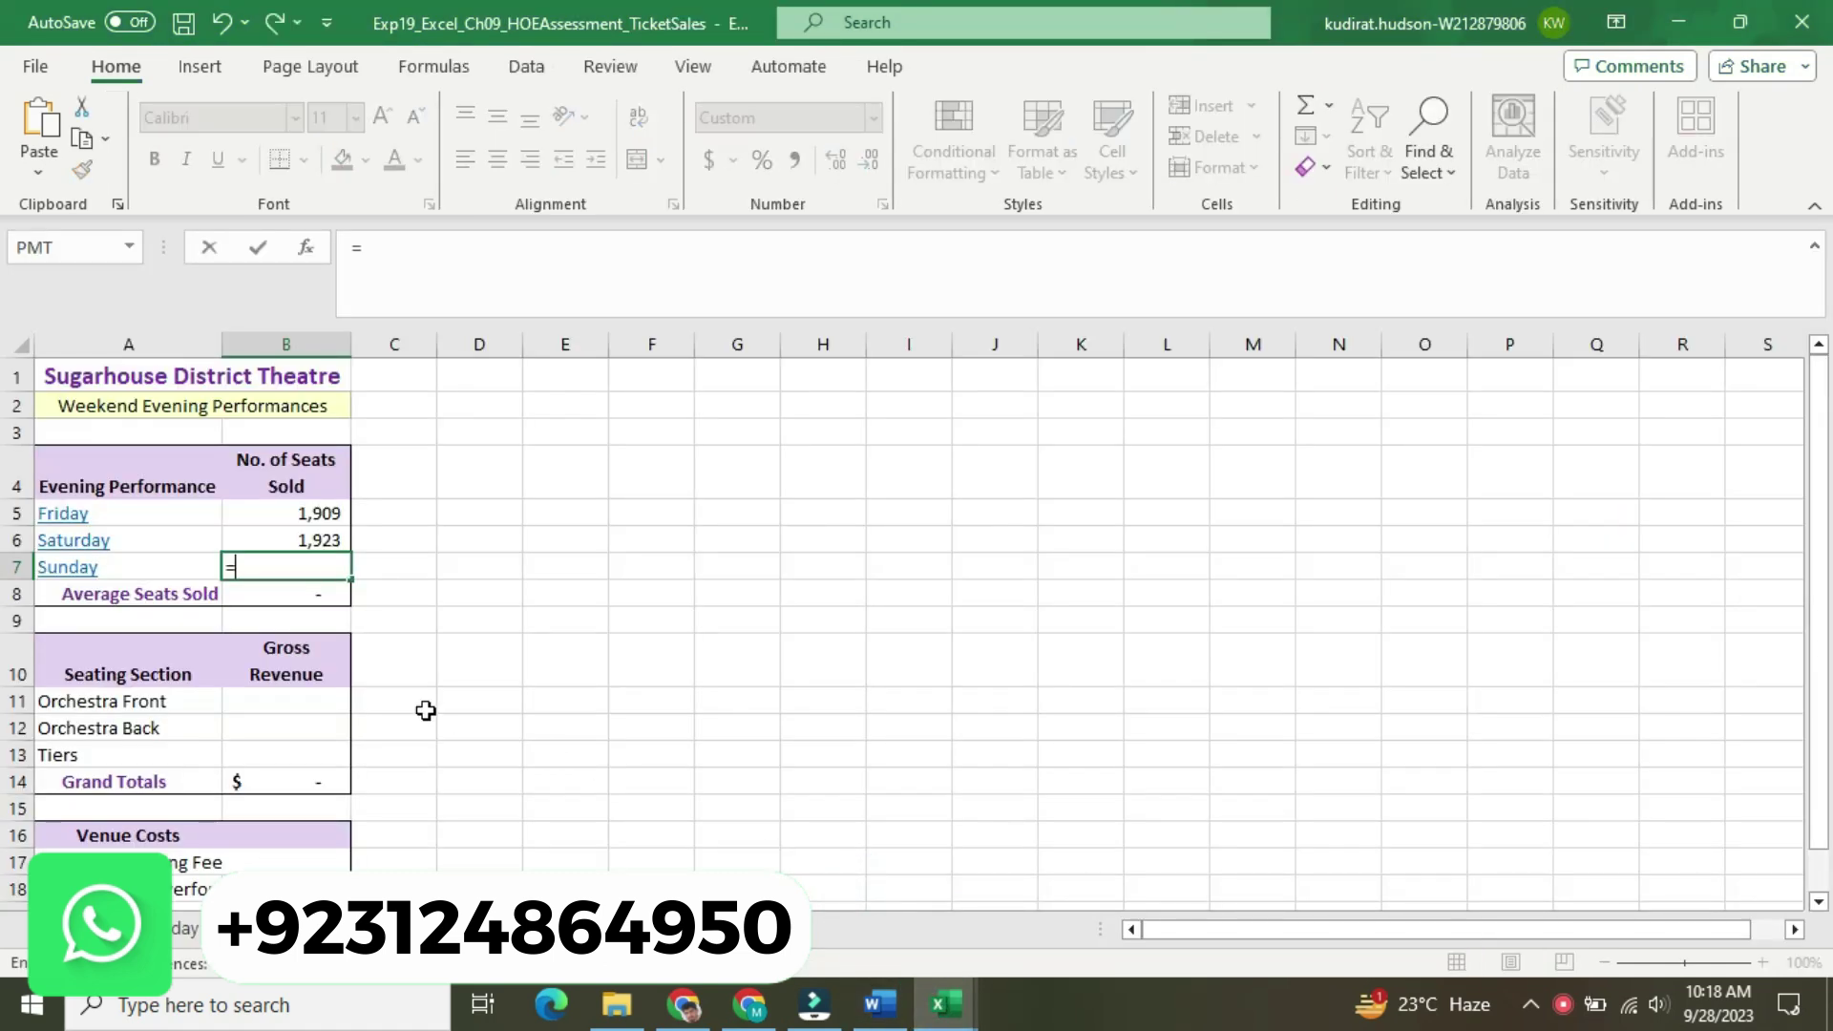
pyautogui.click(187, 928)
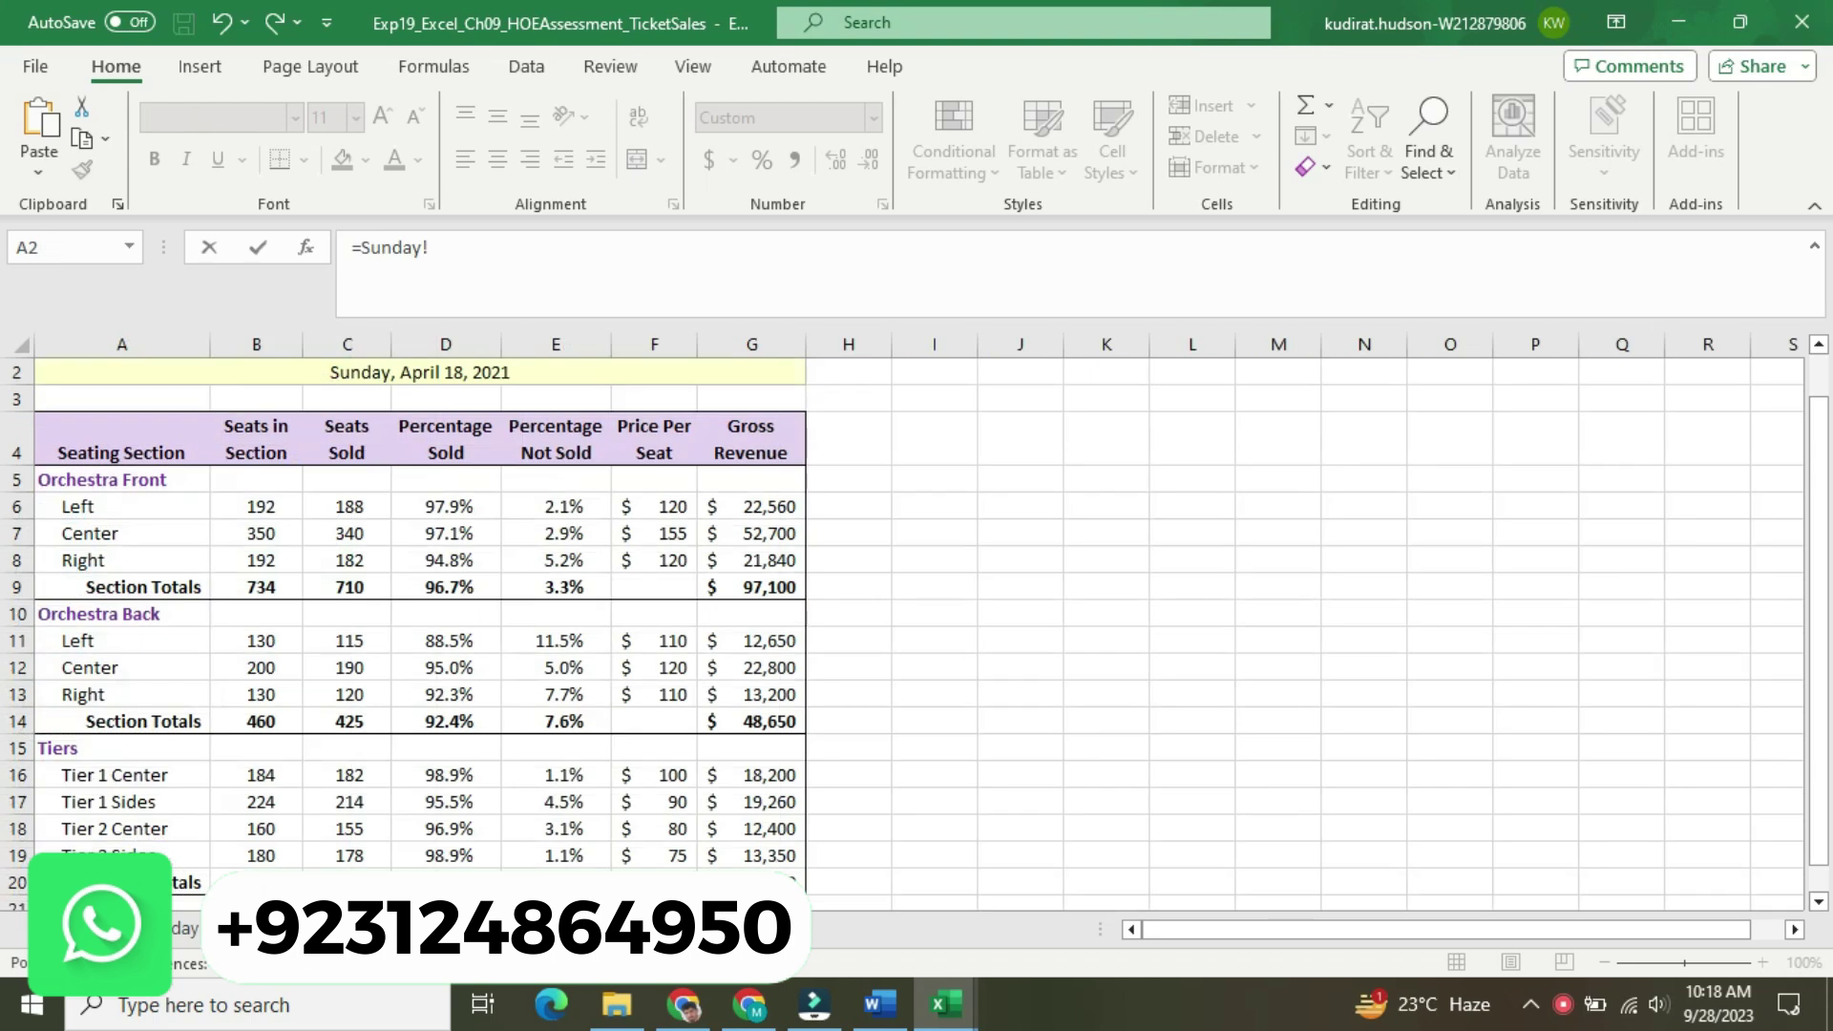
pyautogui.moveTo(1819, 573); pyautogui.dragTo(1819, 572)
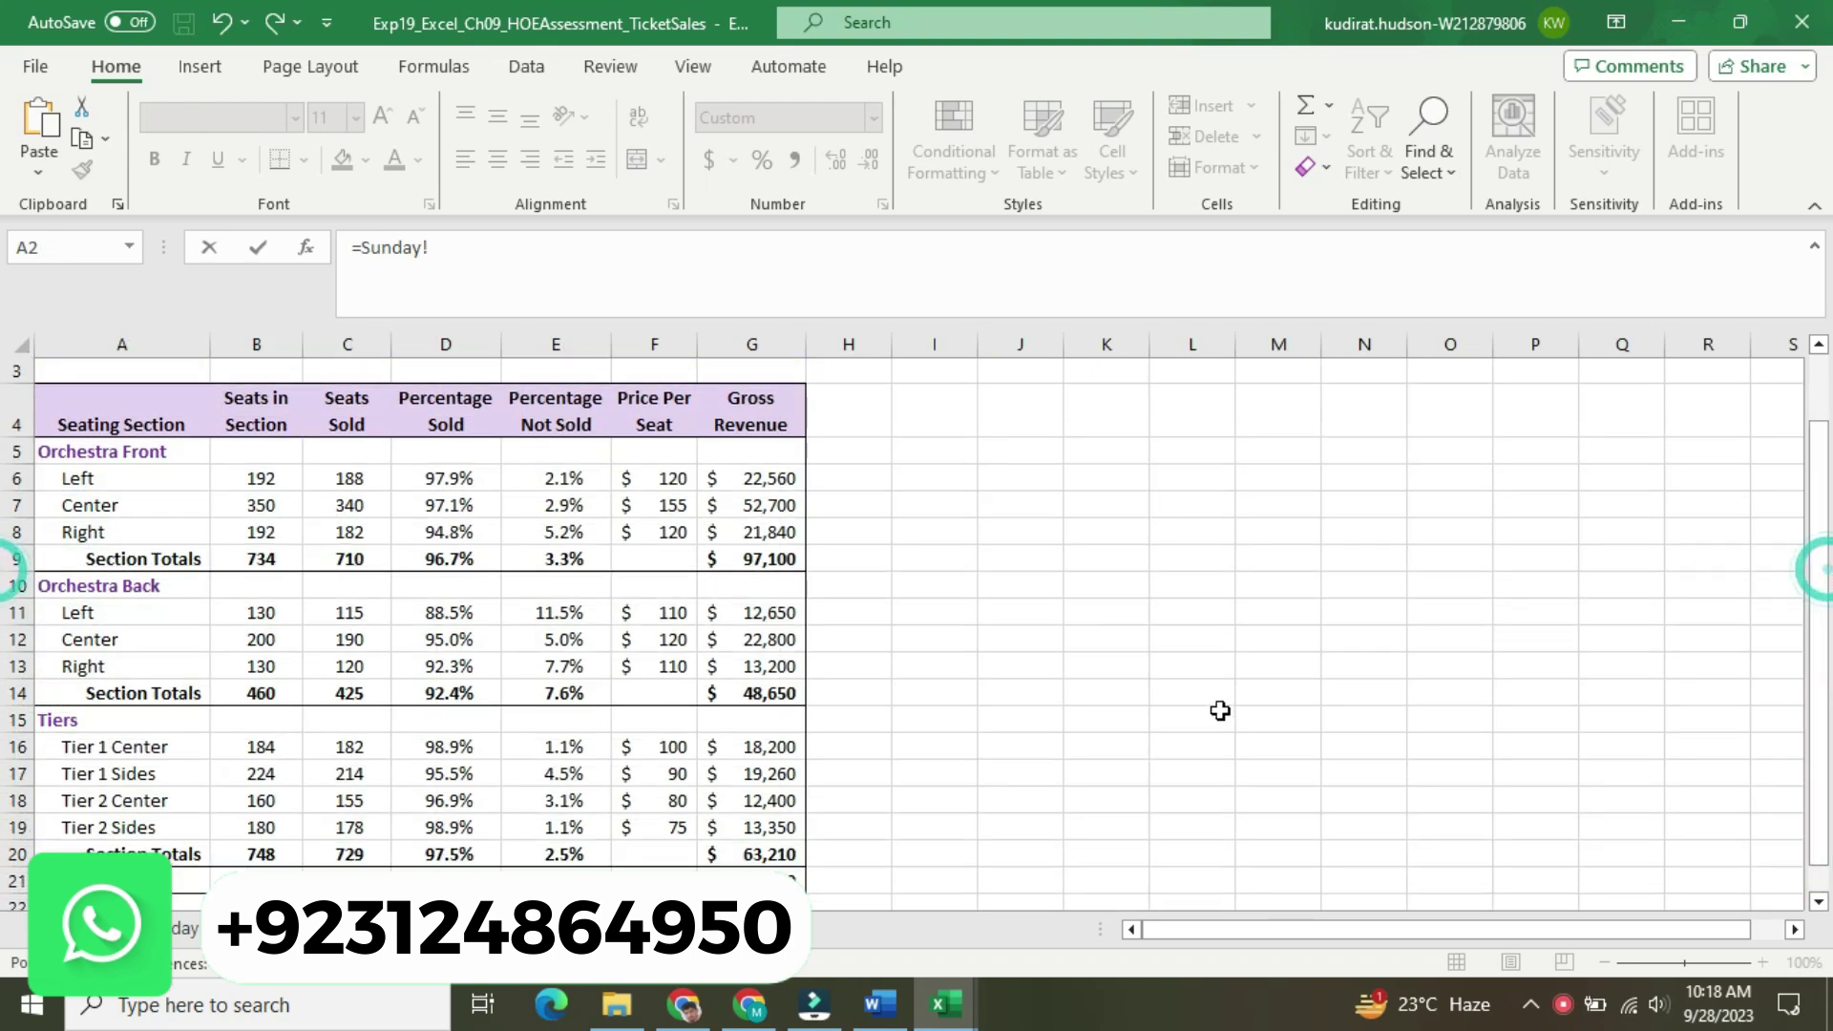
pyautogui.click(361, 871)
pyautogui.press('Return')
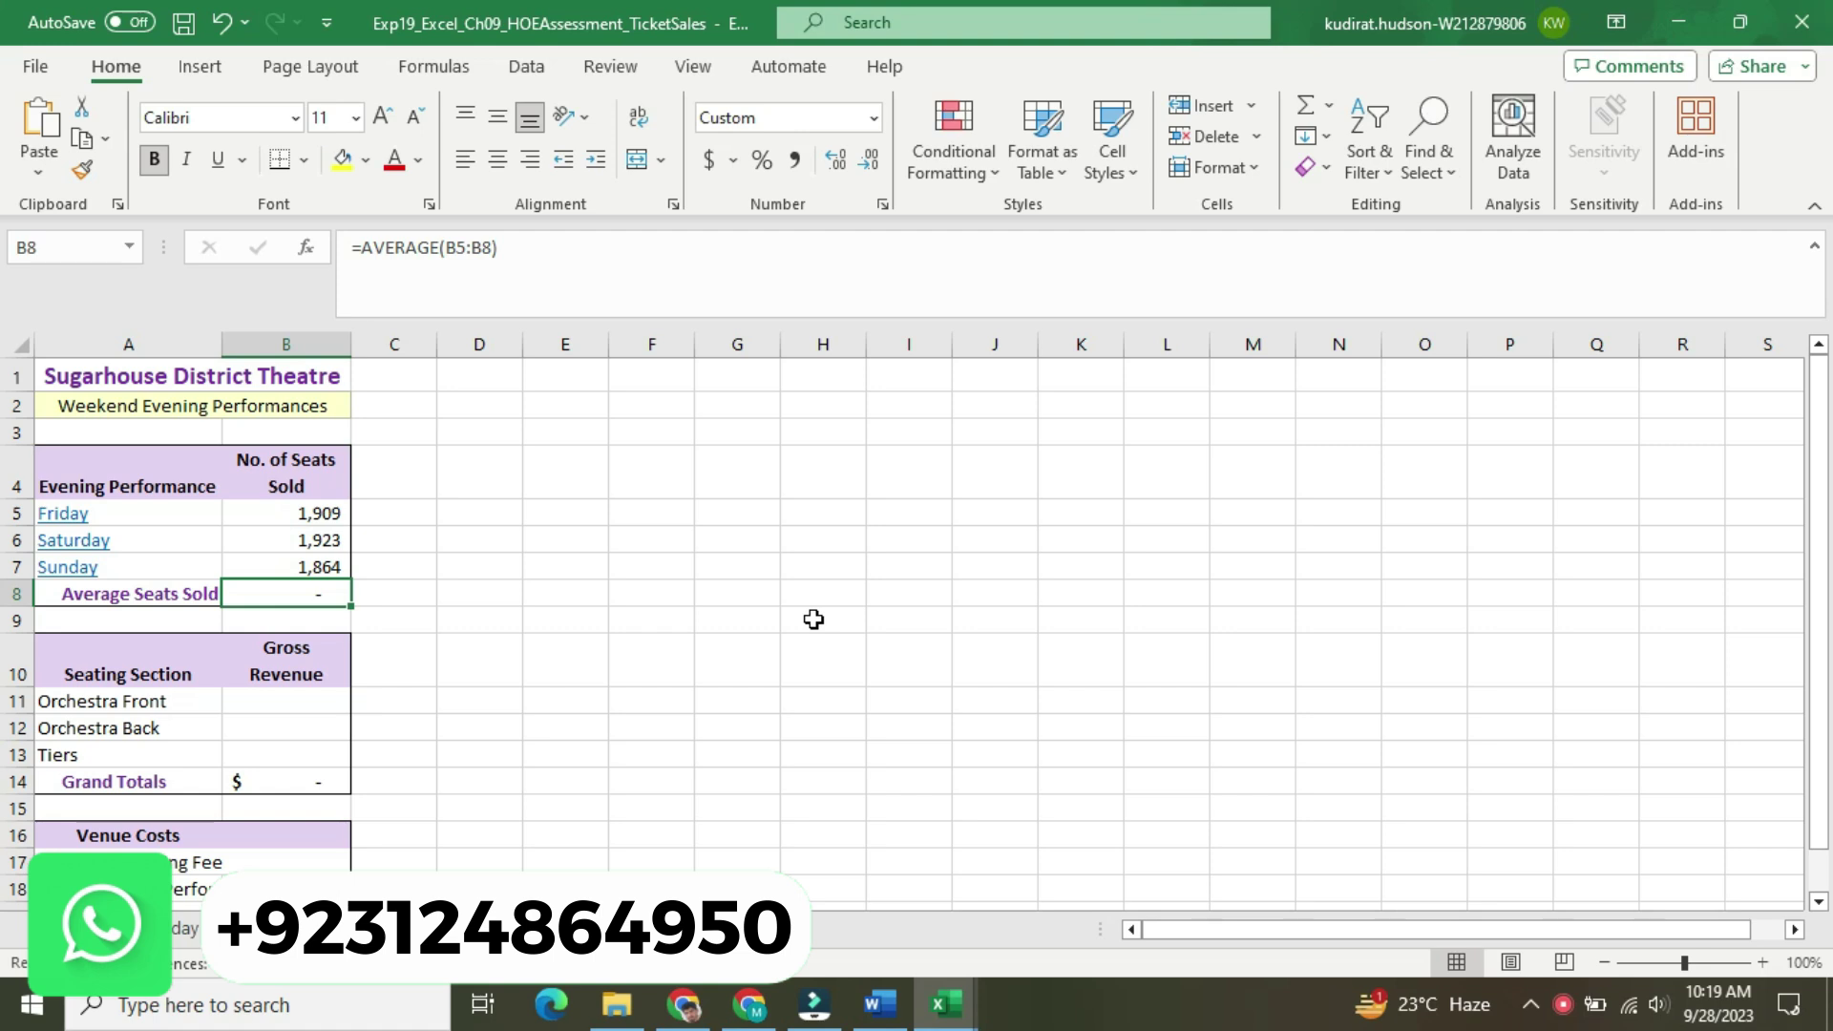
# Return to the Word instructions, set all of the step 7 text to font size 9 and clear its highlighting
pyautogui.click(879, 1003)
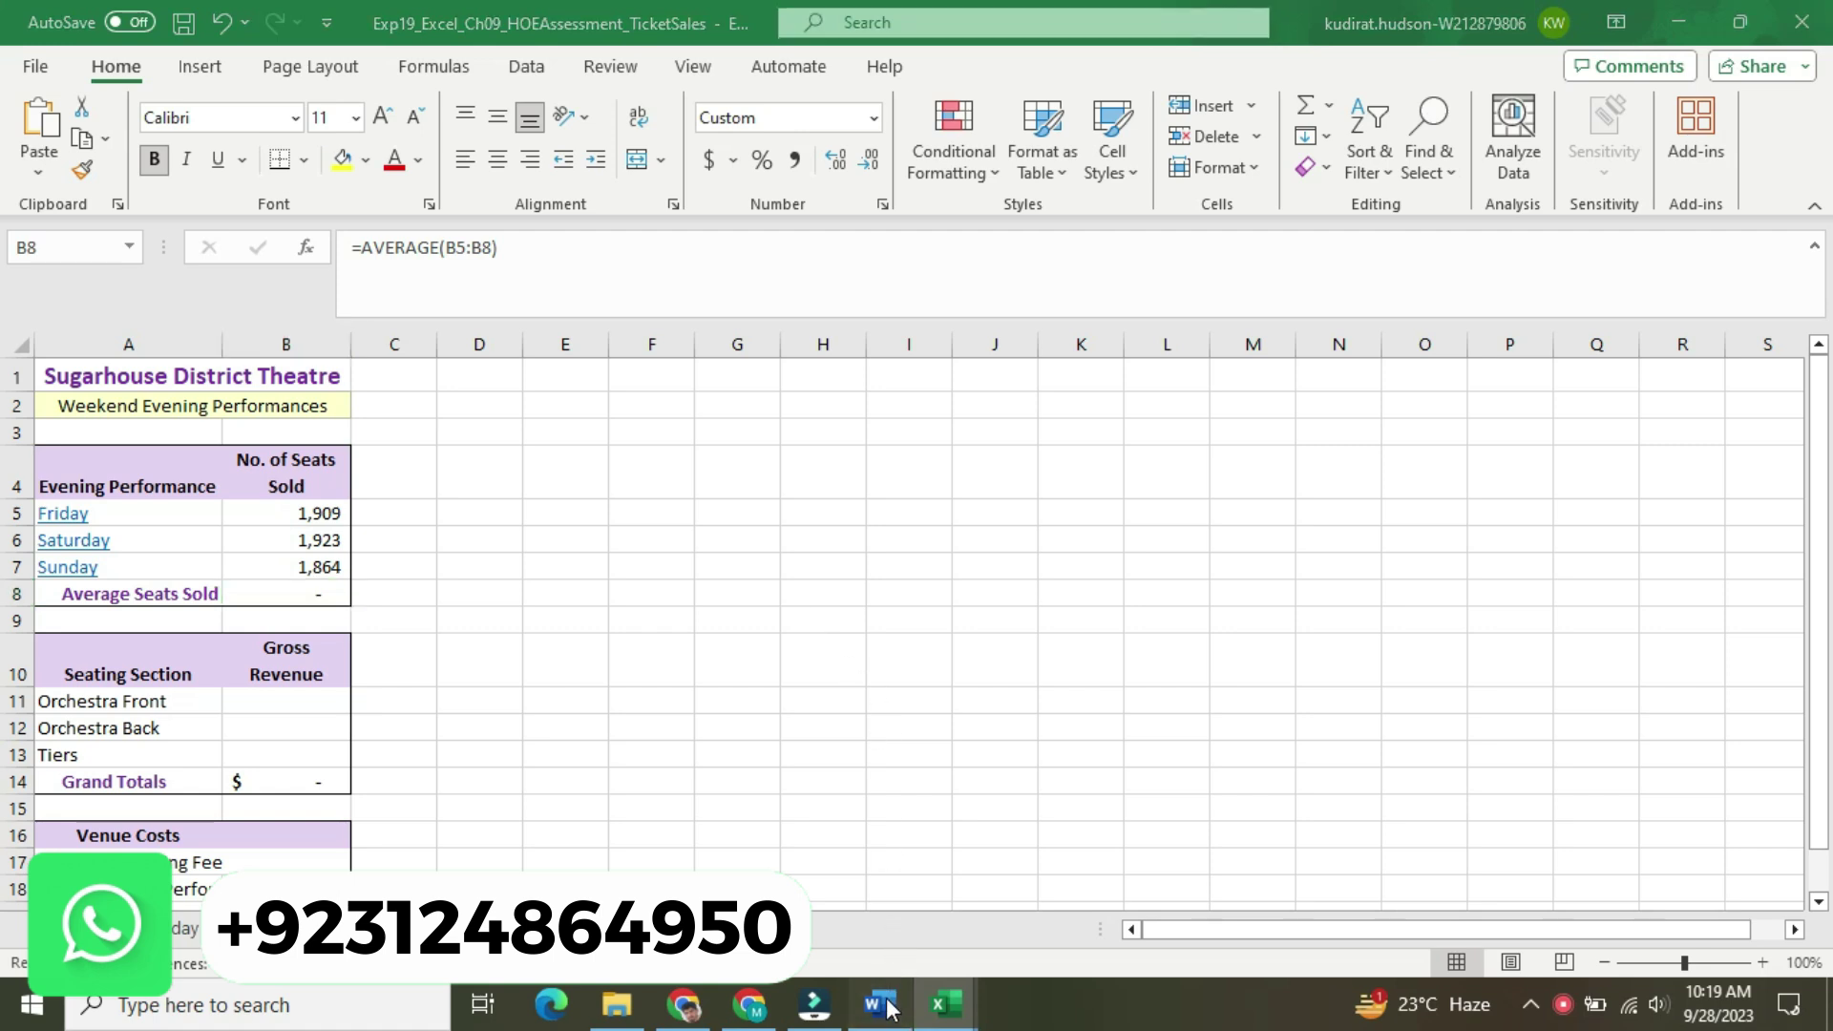
pyautogui.click(552, 449)
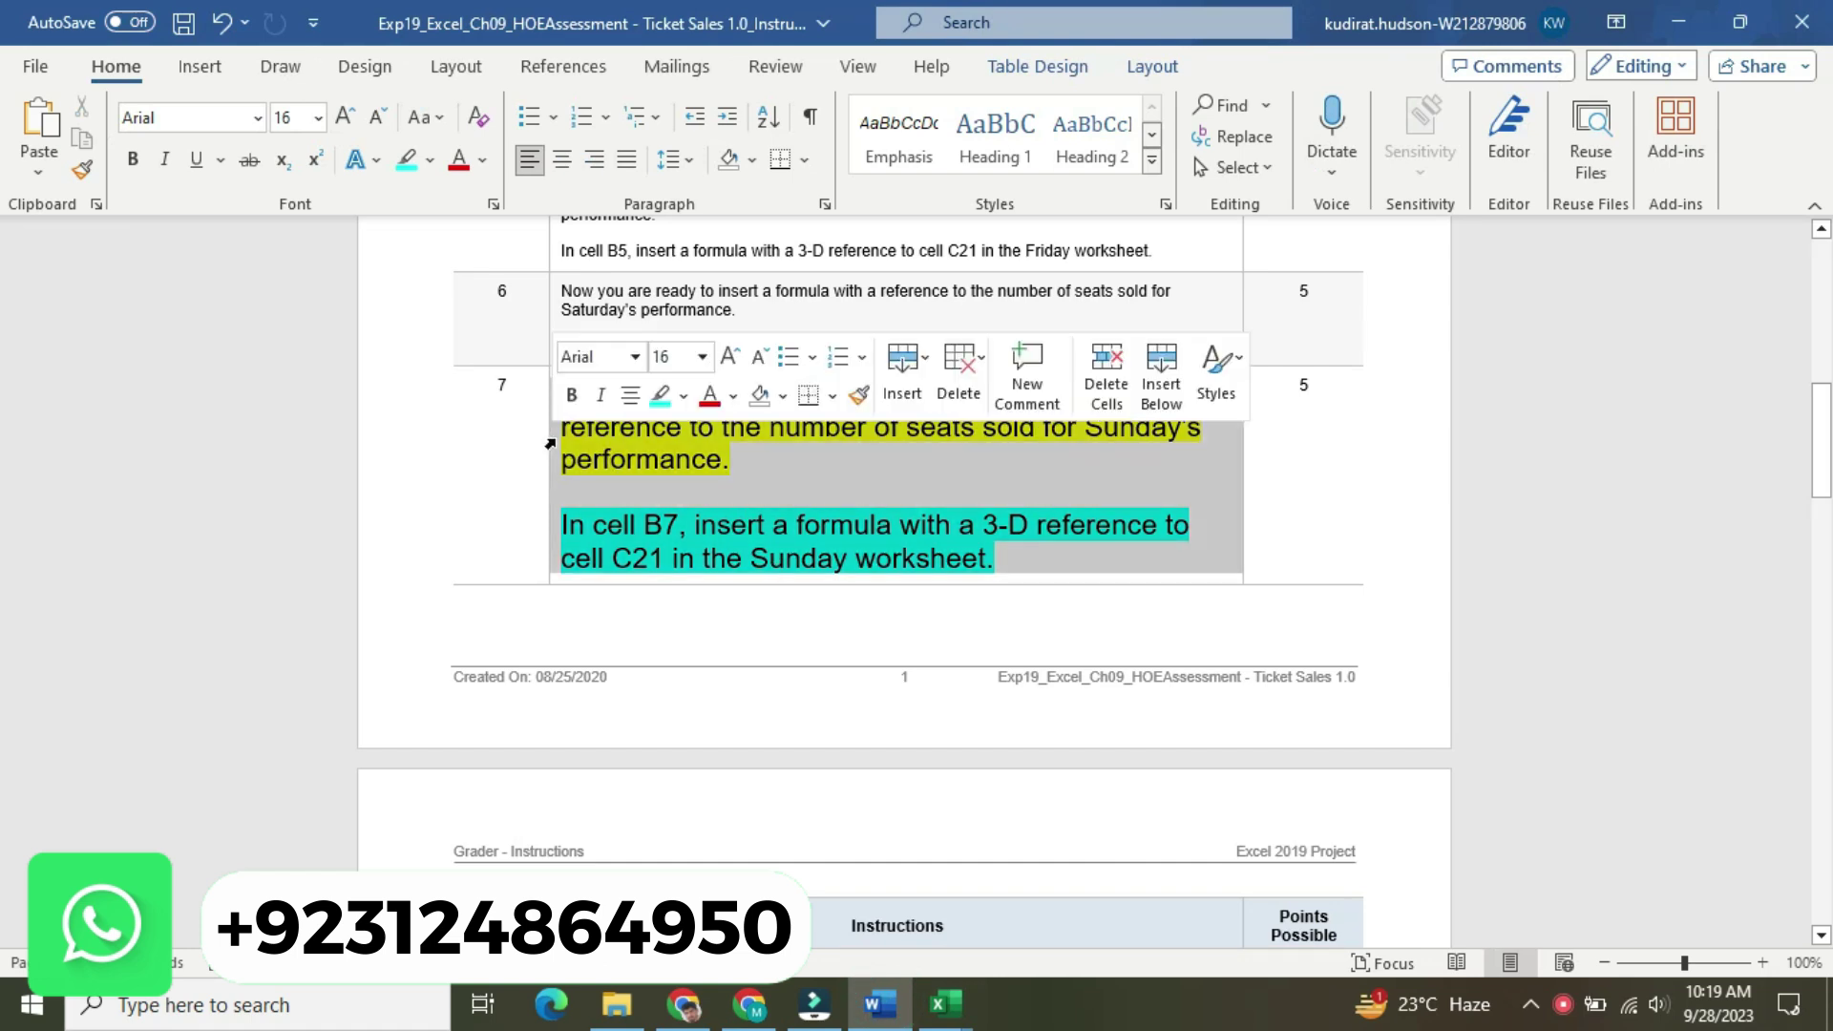
pyautogui.click(701, 356)
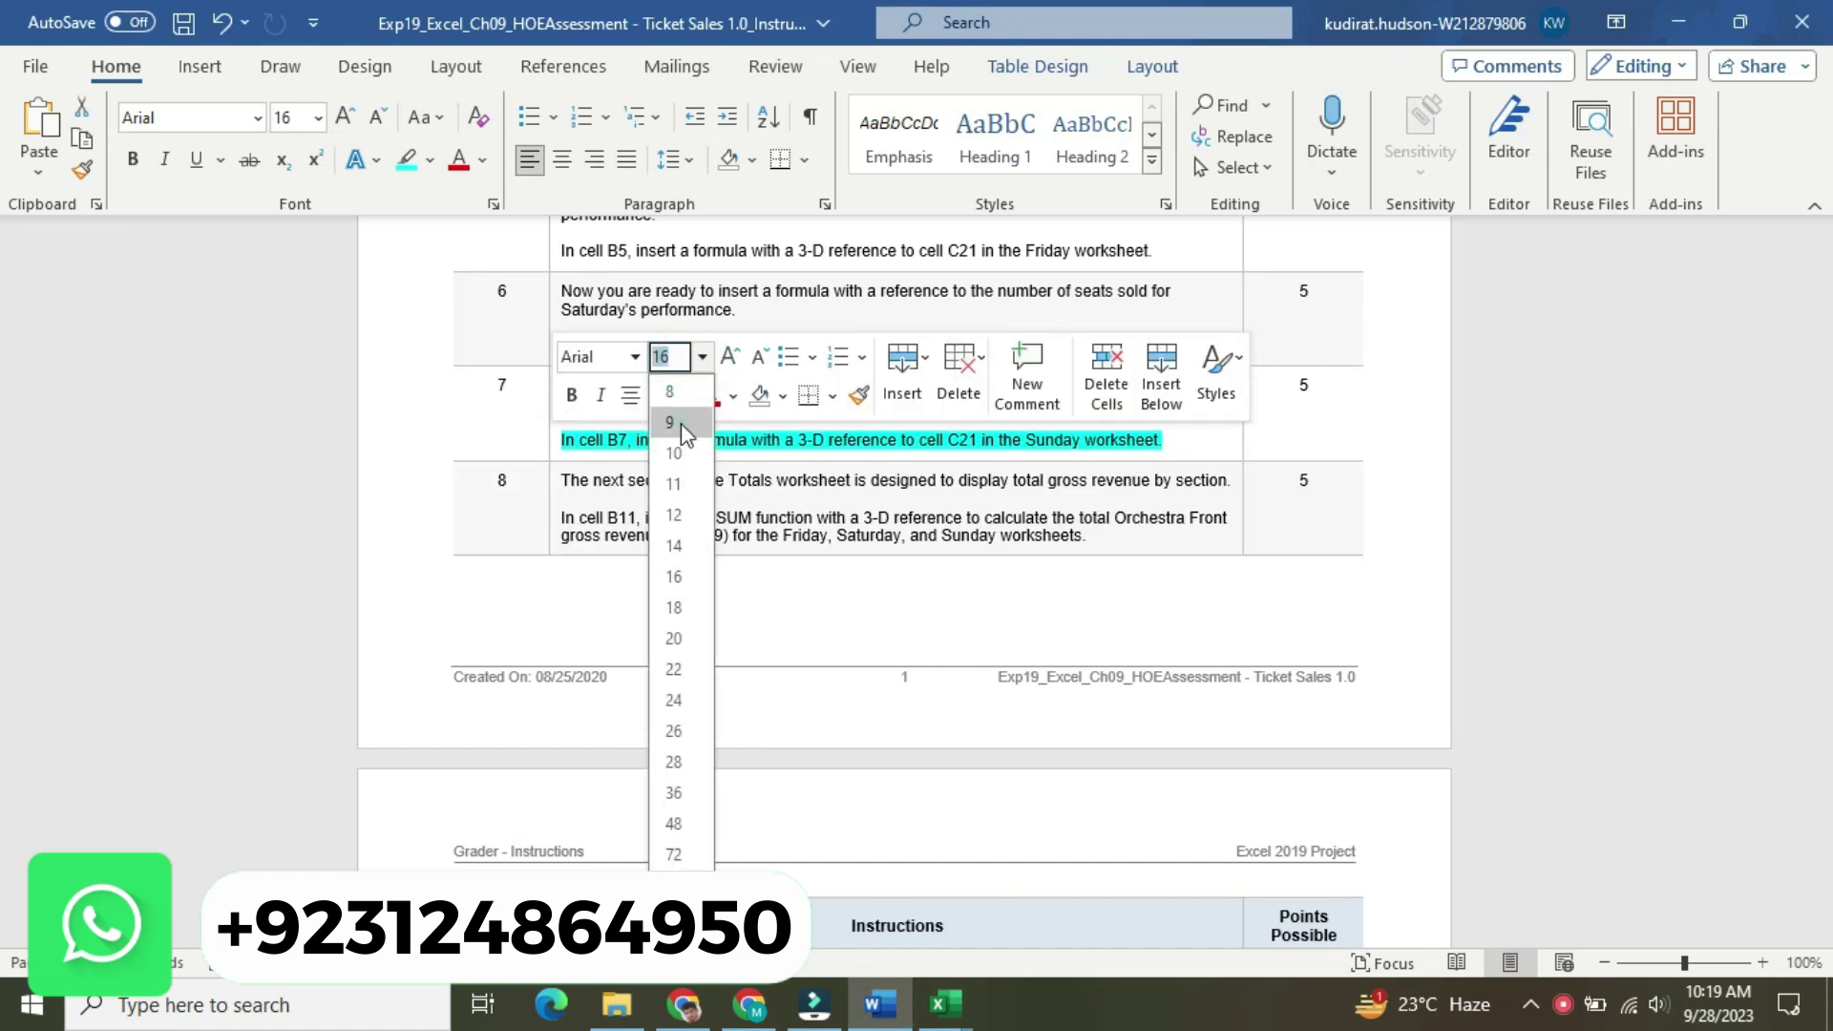
pyautogui.click(671, 422)
pyautogui.click(683, 395)
pyautogui.click(707, 561)
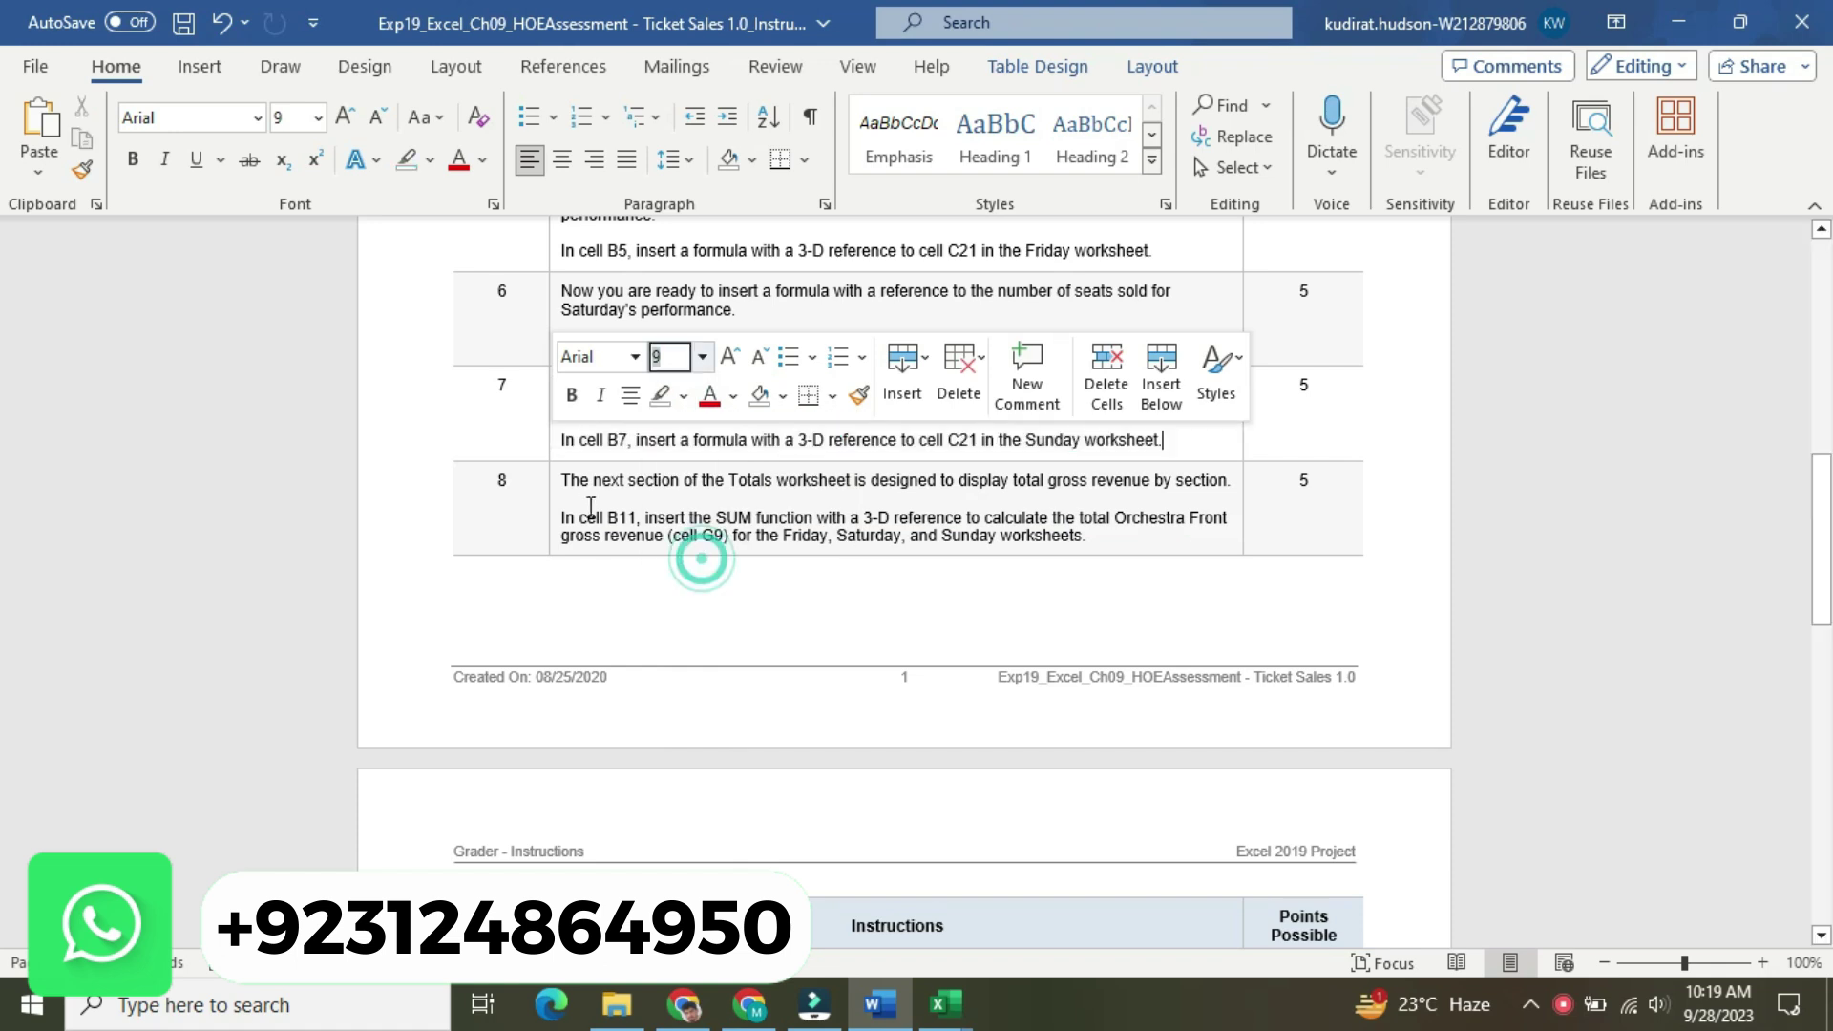
# Enlarge the step 8 instruction text to font size 16 and highlight it in yellow
pyautogui.click(572, 492)
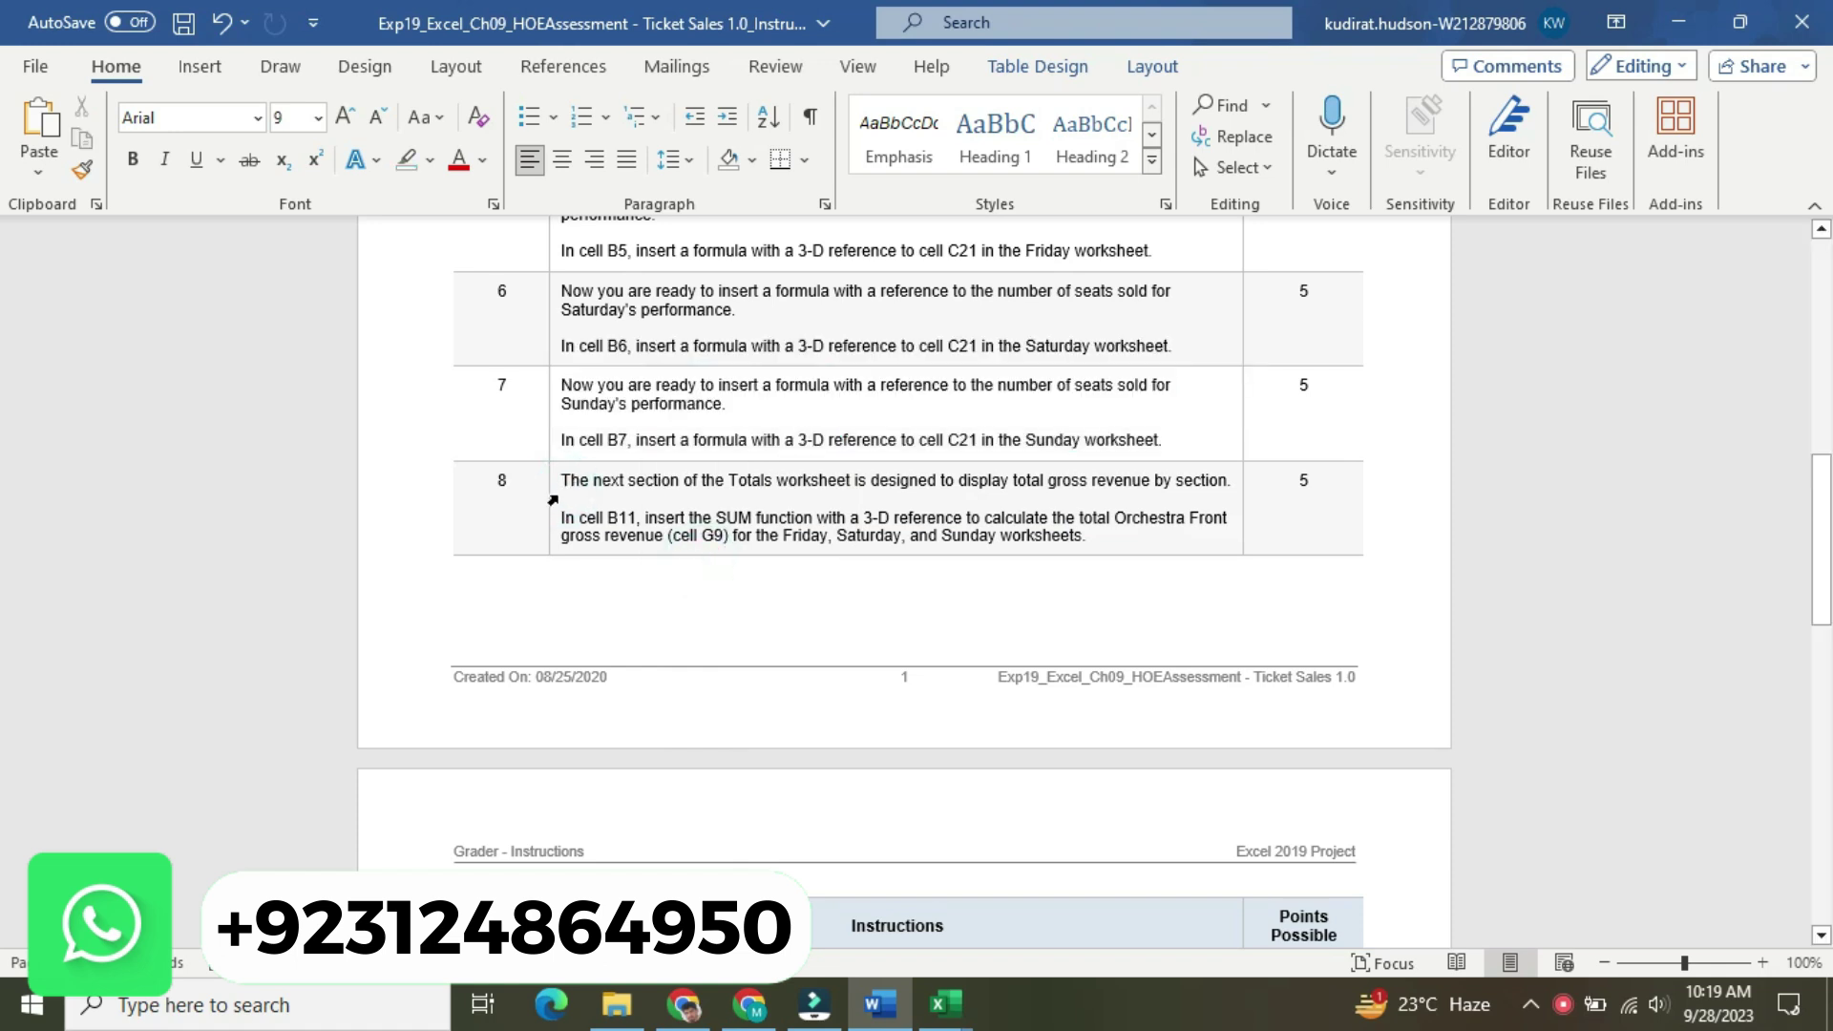
pyautogui.click(554, 491)
pyautogui.click(707, 411)
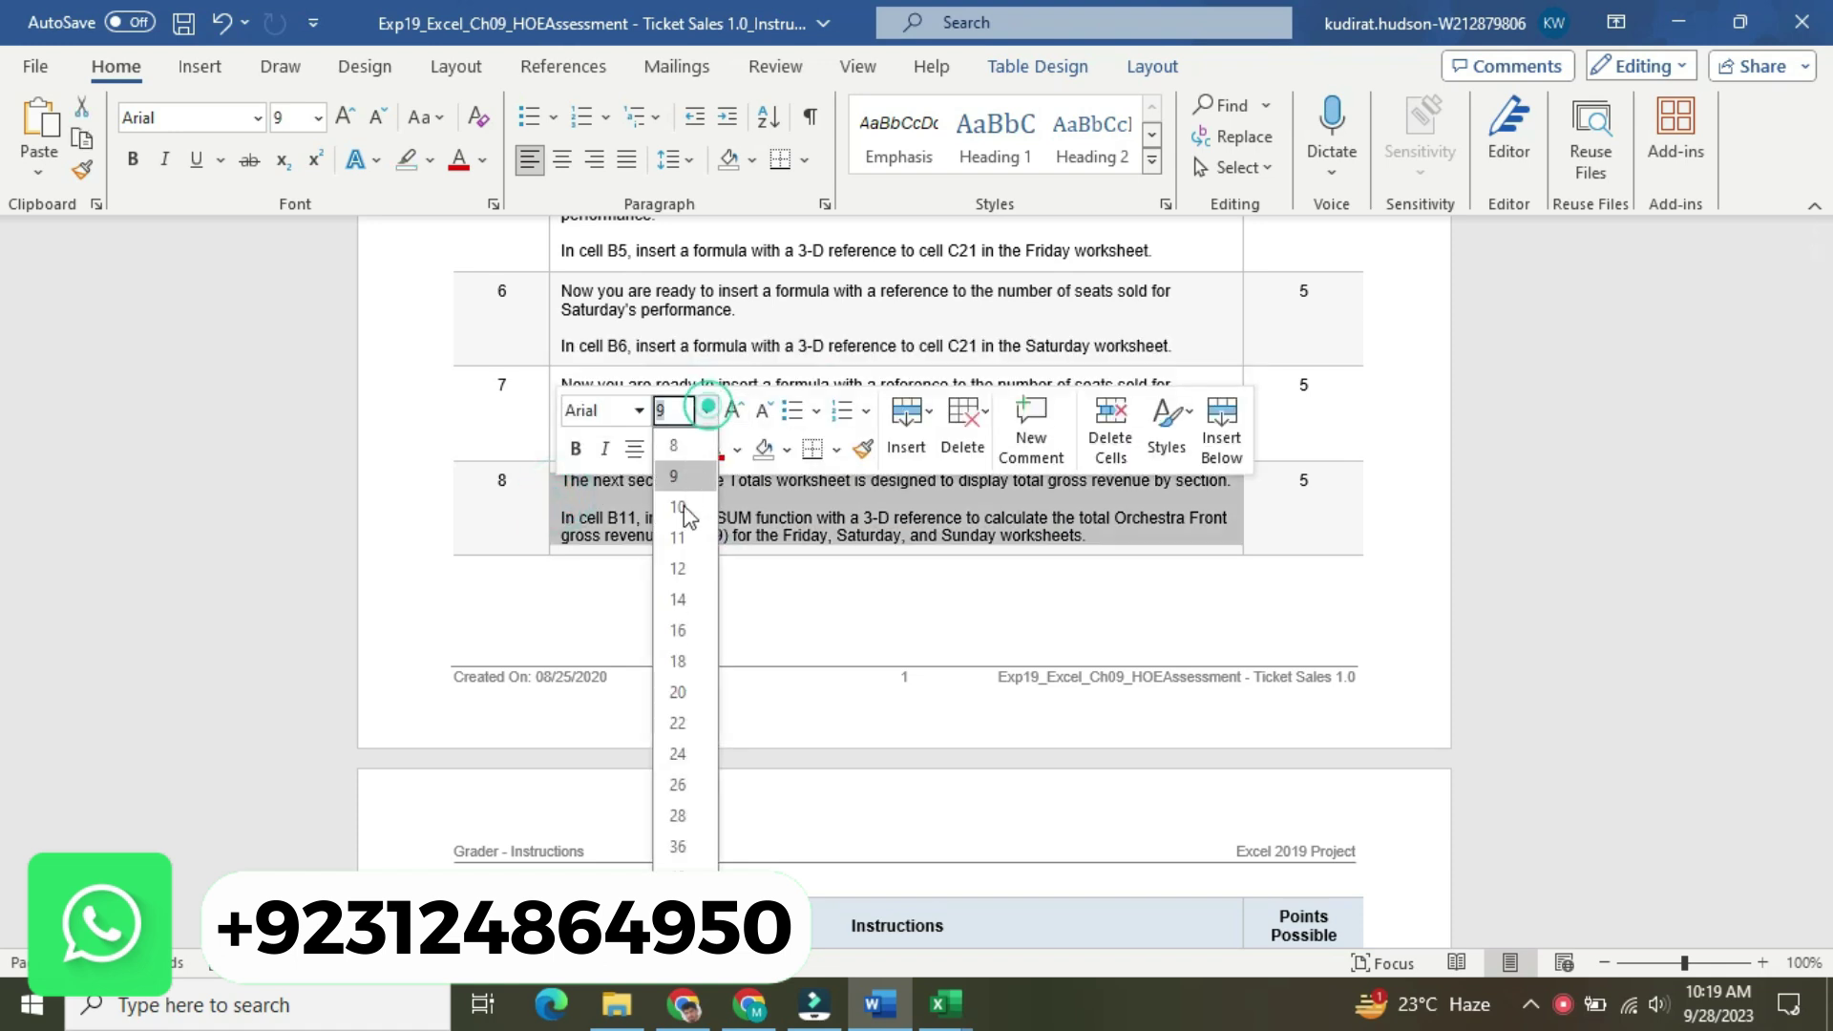
pyautogui.click(686, 630)
pyautogui.click(687, 449)
pyautogui.click(676, 495)
pyautogui.click(703, 538)
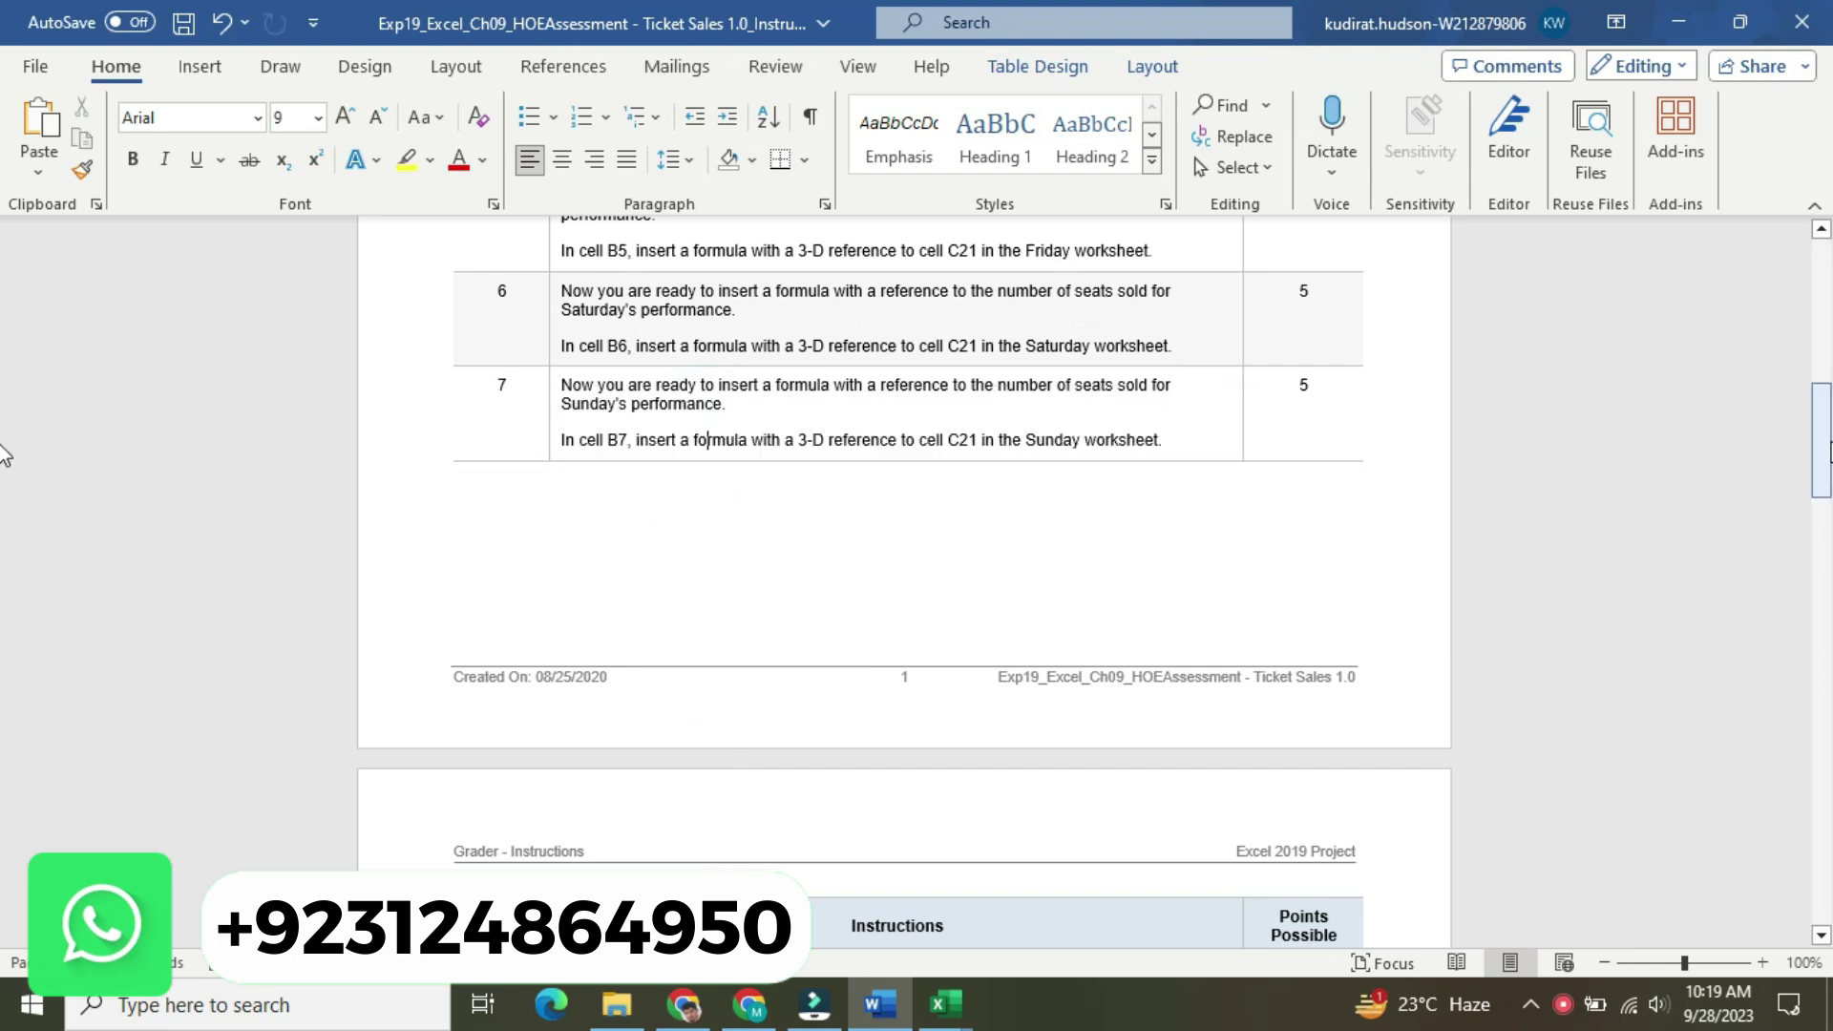
pyautogui.scroll(-7, 5, 454)
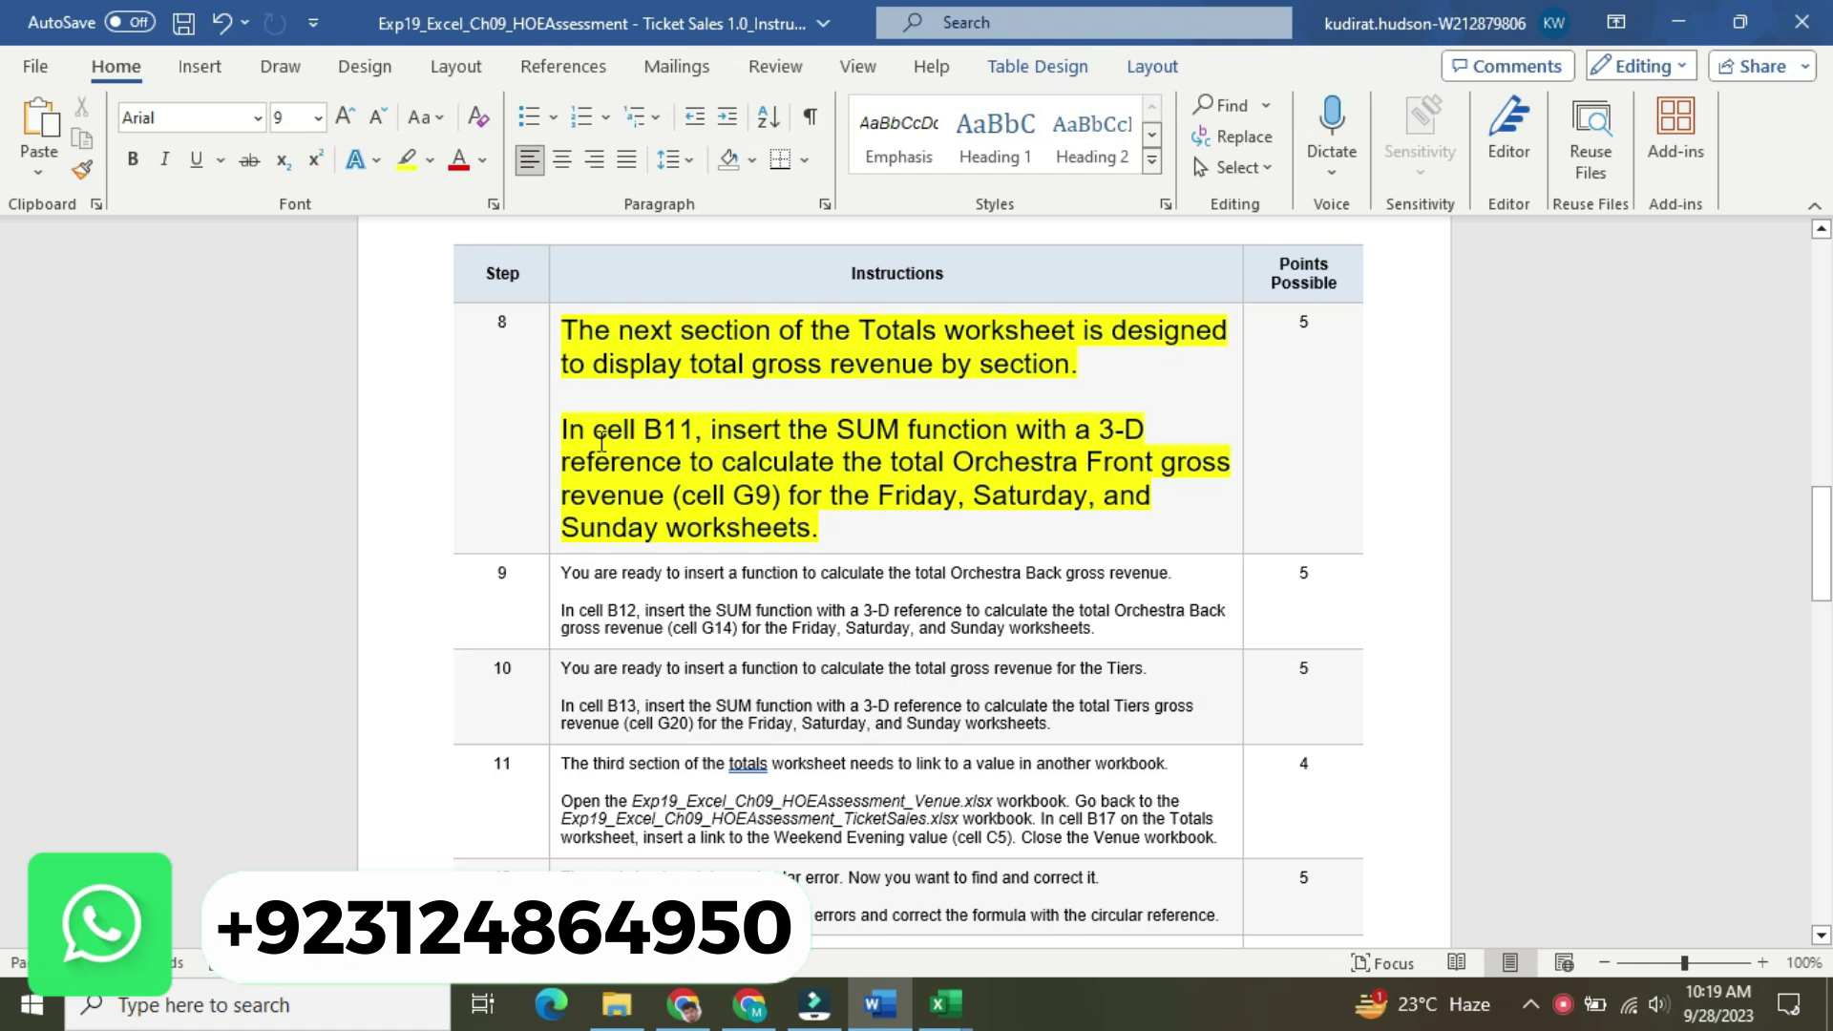
# Change the highlight of the step 8 paragraph on the SUM function to turquoise and select its cell reference B11
pyautogui.moveTo(574, 438); pyautogui.dragTo(819, 527)
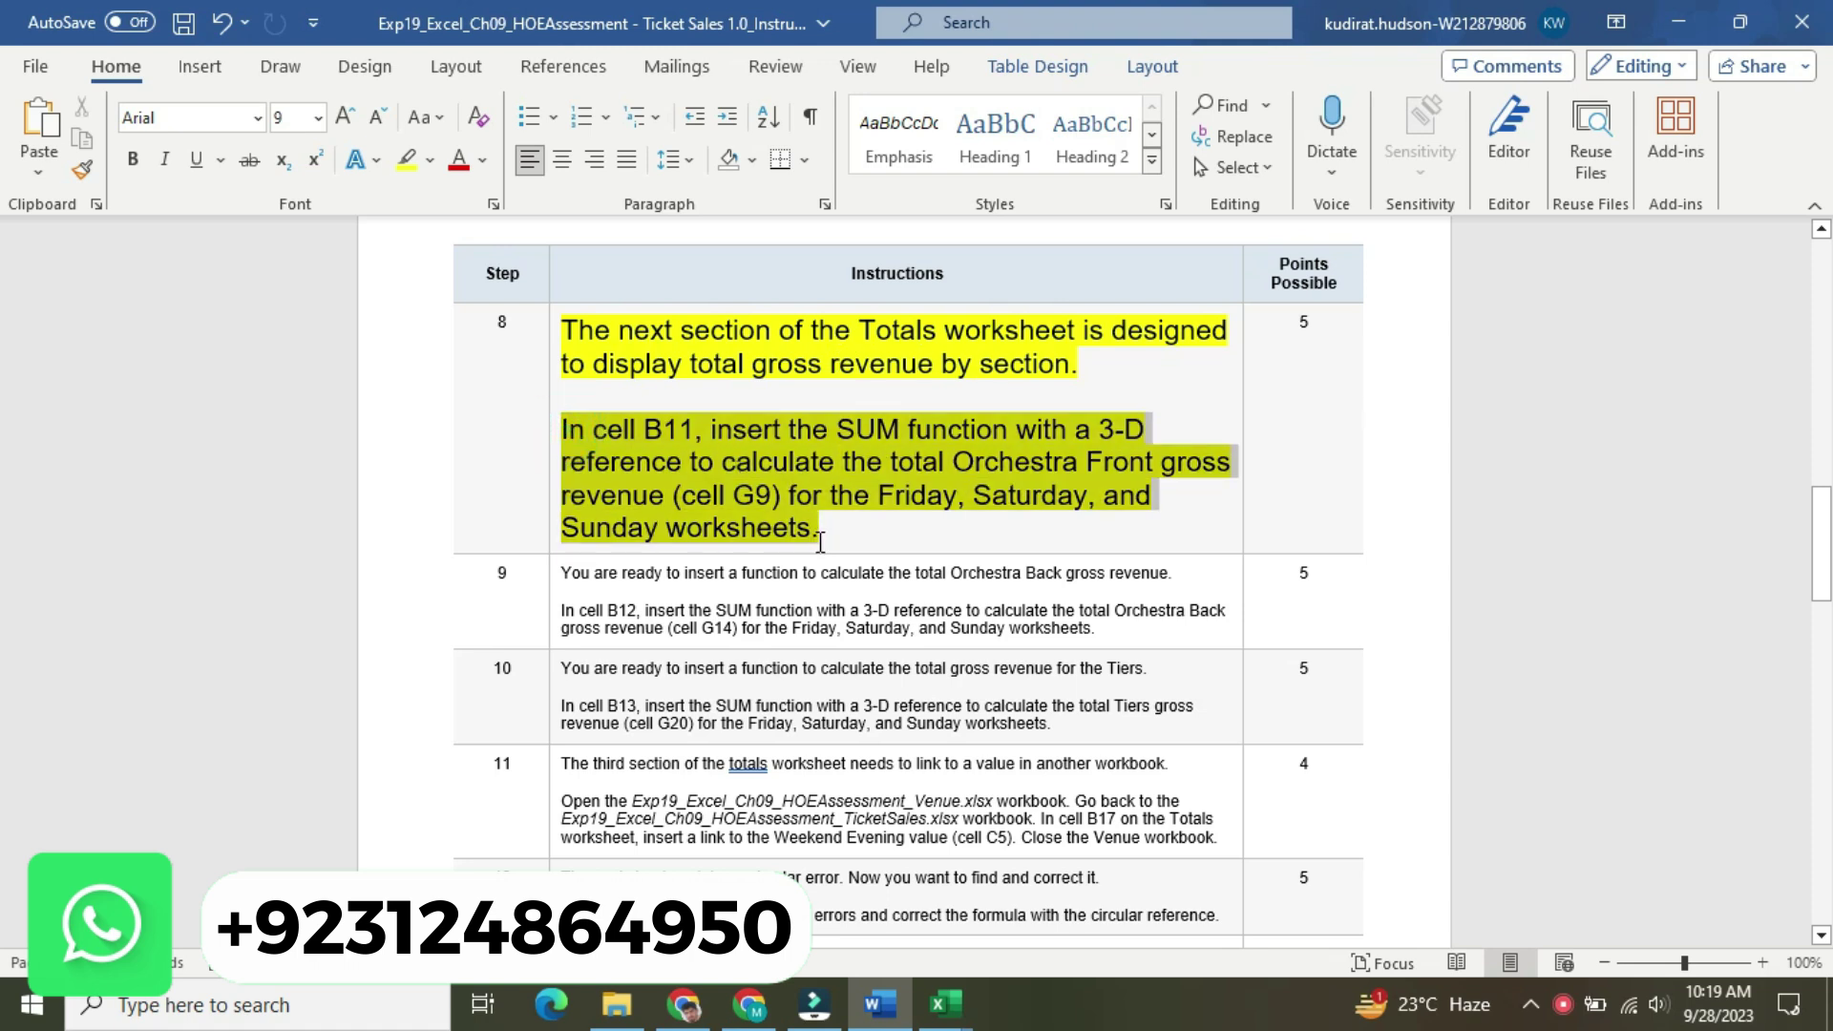
pyautogui.click(949, 494)
pyautogui.click(1008, 531)
pyautogui.moveTo(641, 429); pyautogui.dragTo(695, 429)
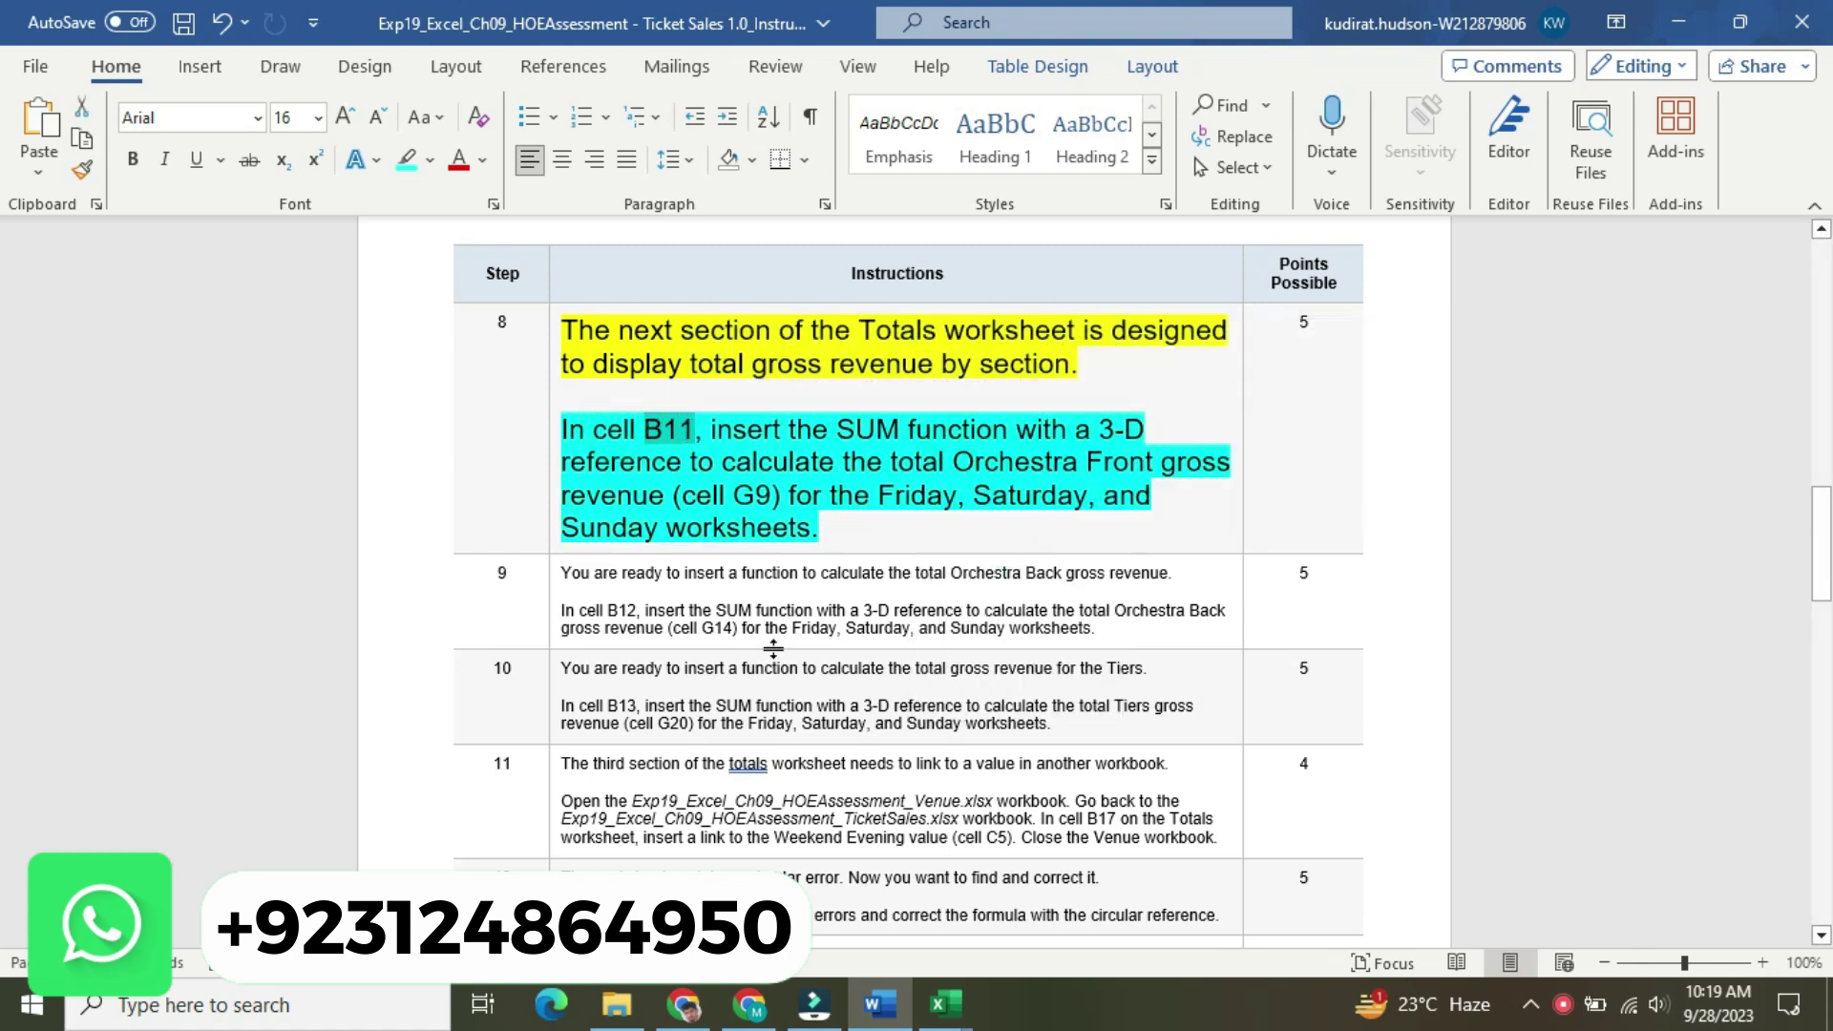
# Switch to the TicketSales workbook in Excel and start the formula =SUM(Friday!G9+ in Totals cell B11
pyautogui.moveTo(931, 999)
pyautogui.click(847, 908)
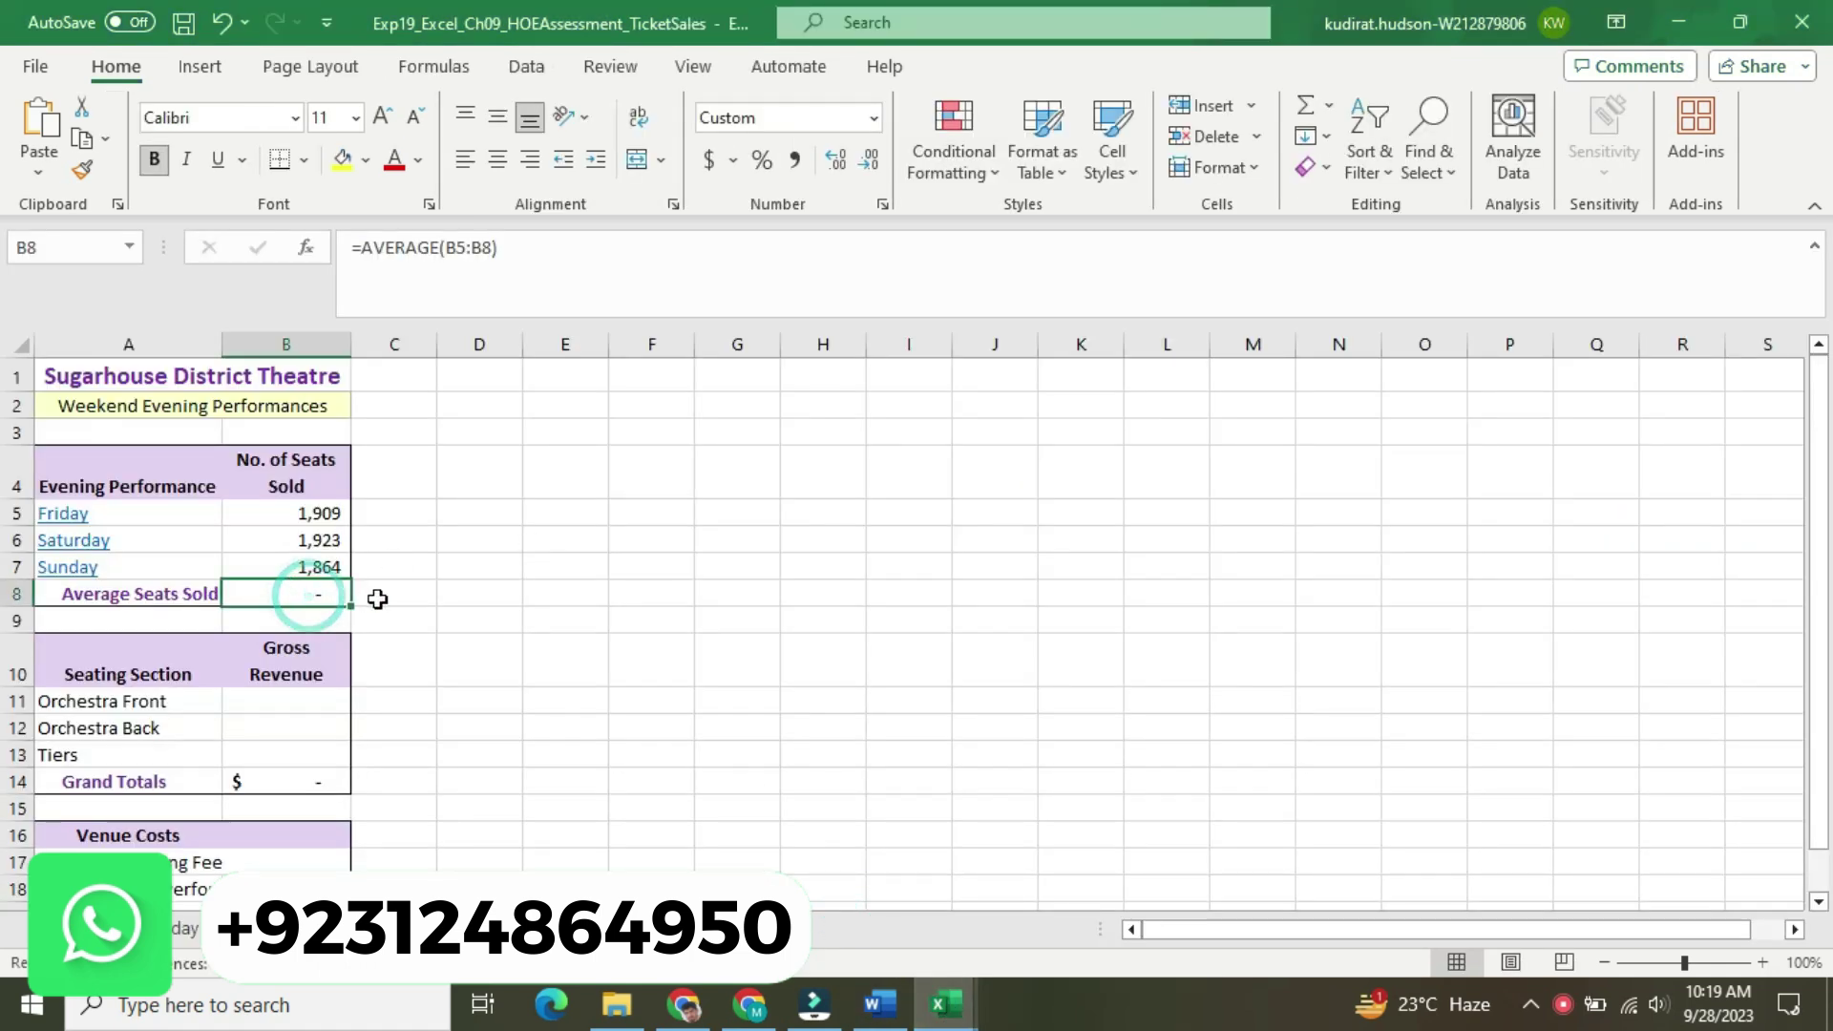
pyautogui.click(303, 700)
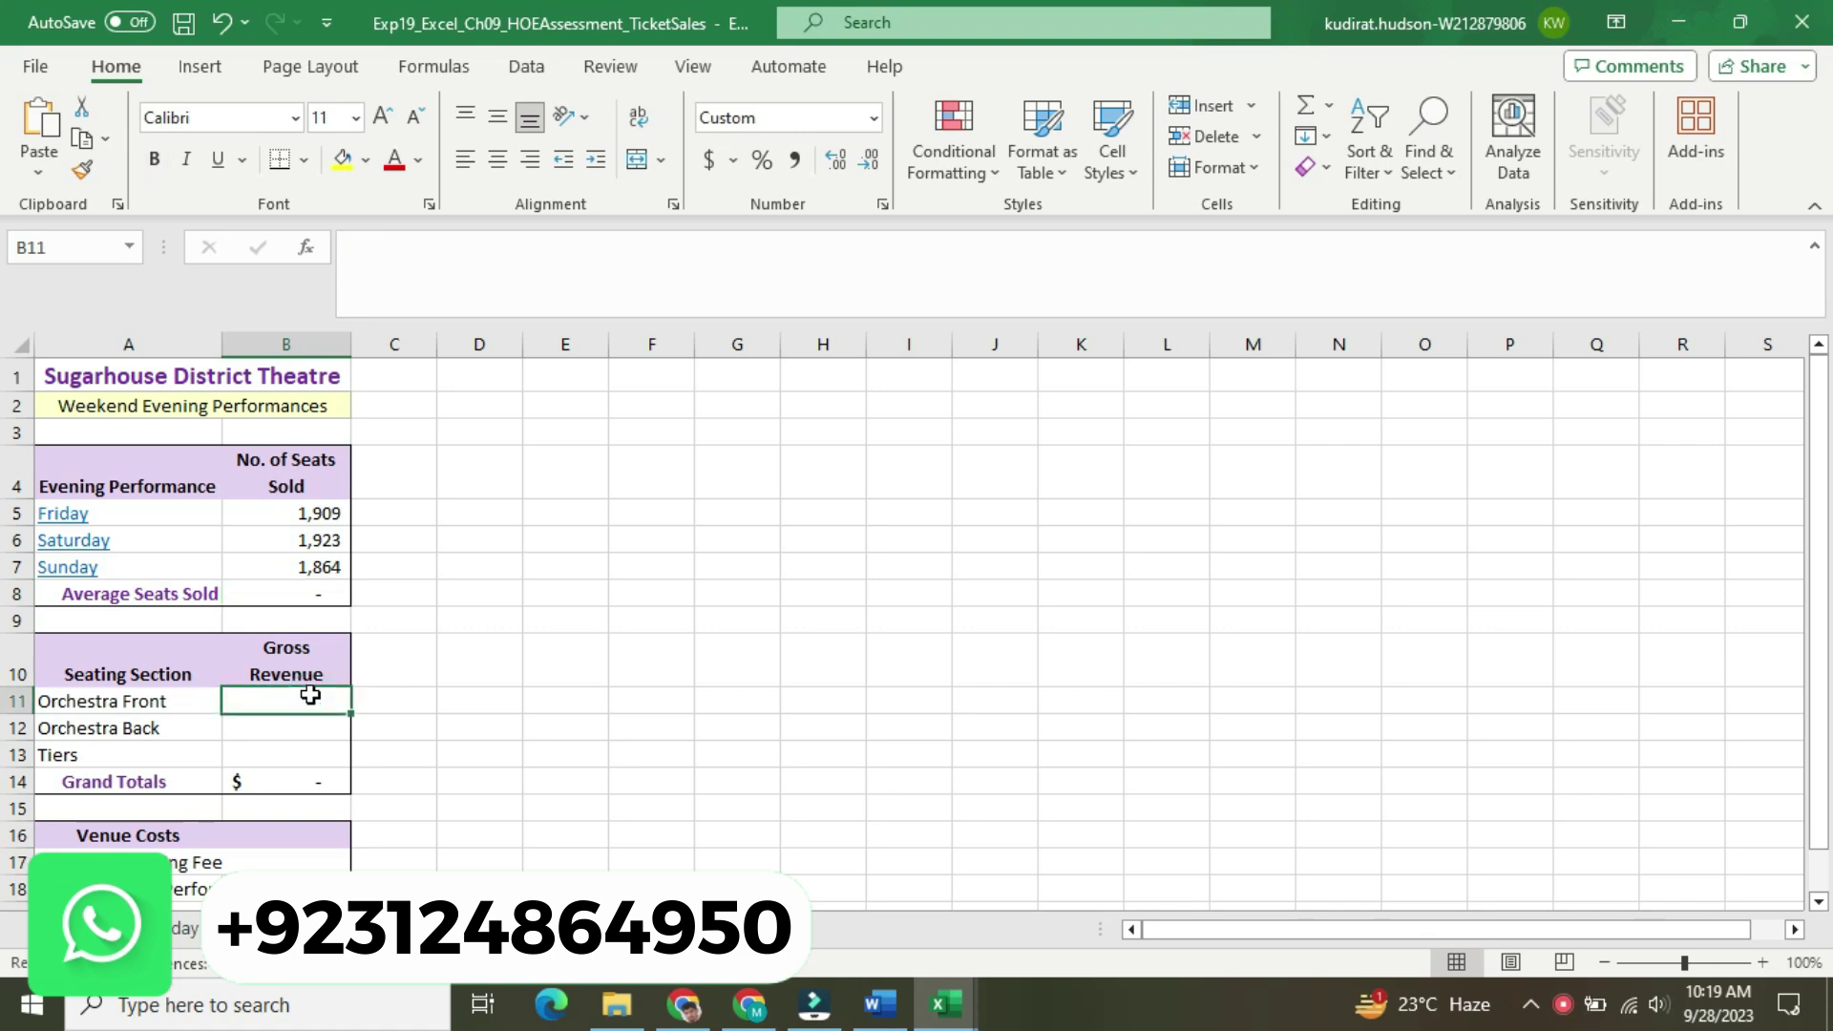
pyautogui.click(879, 1004)
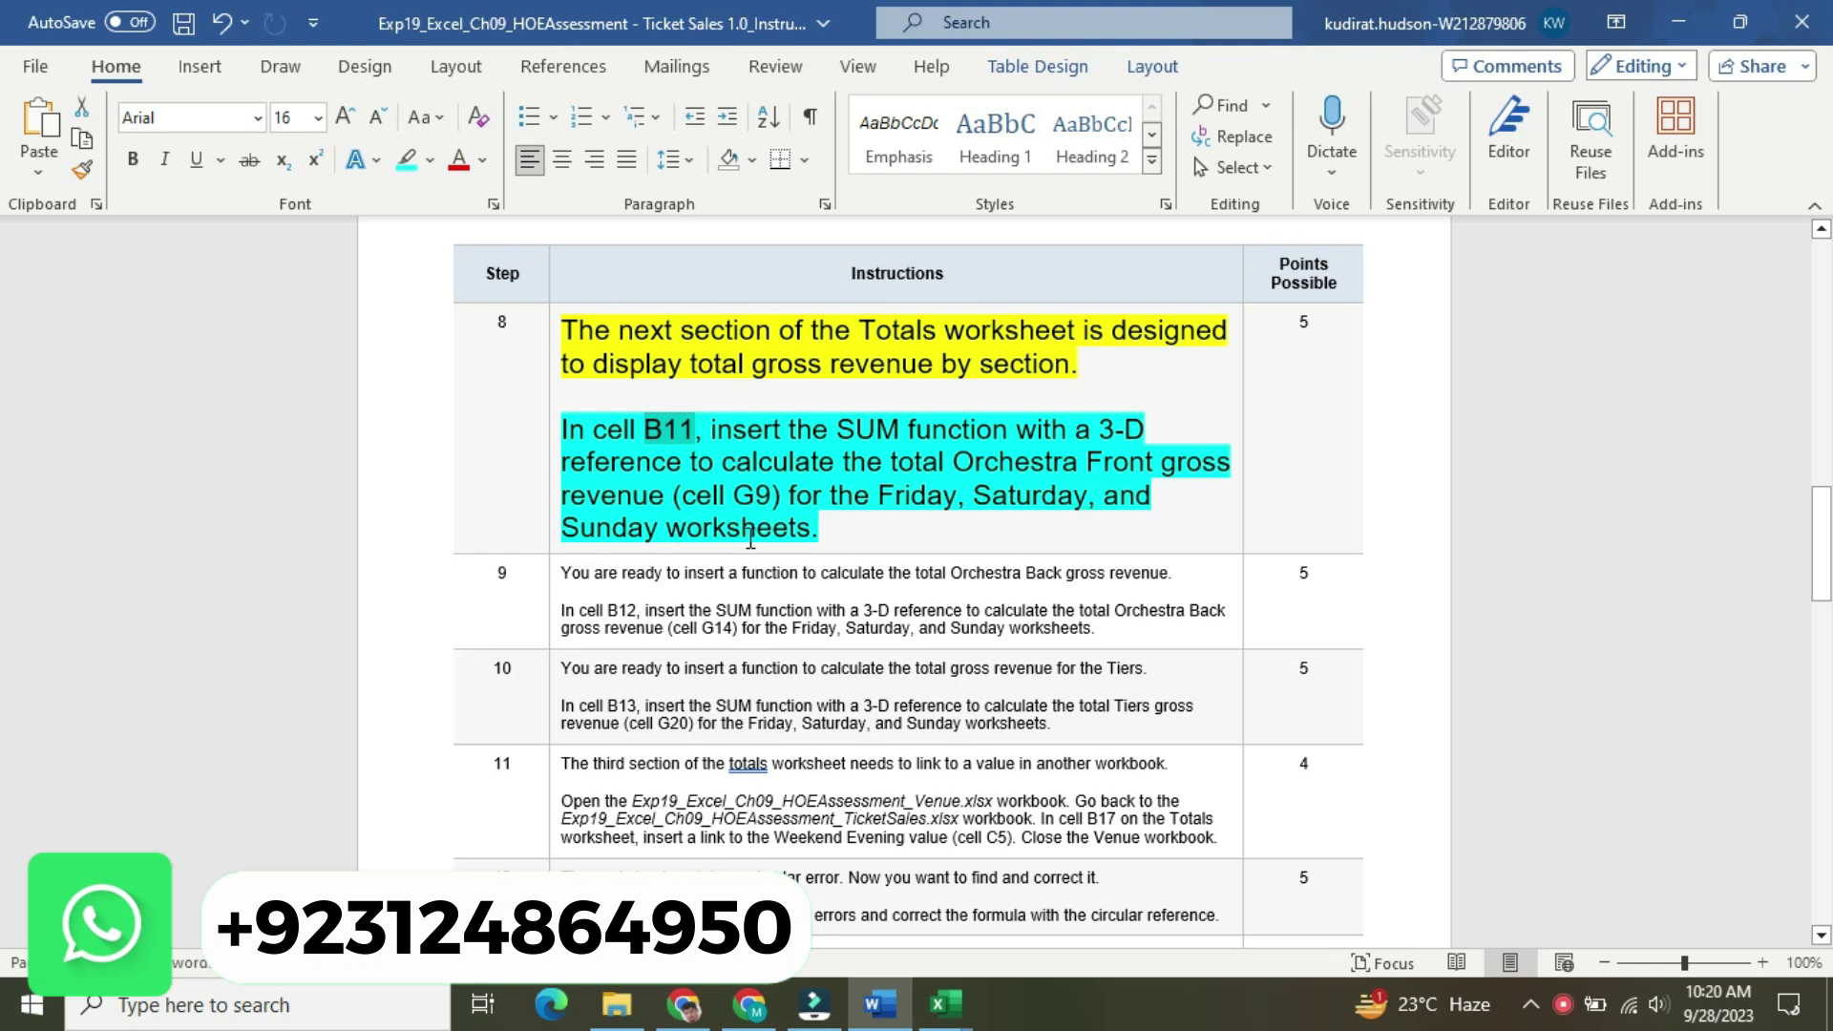
pyautogui.click(943, 1004)
pyautogui.click(840, 879)
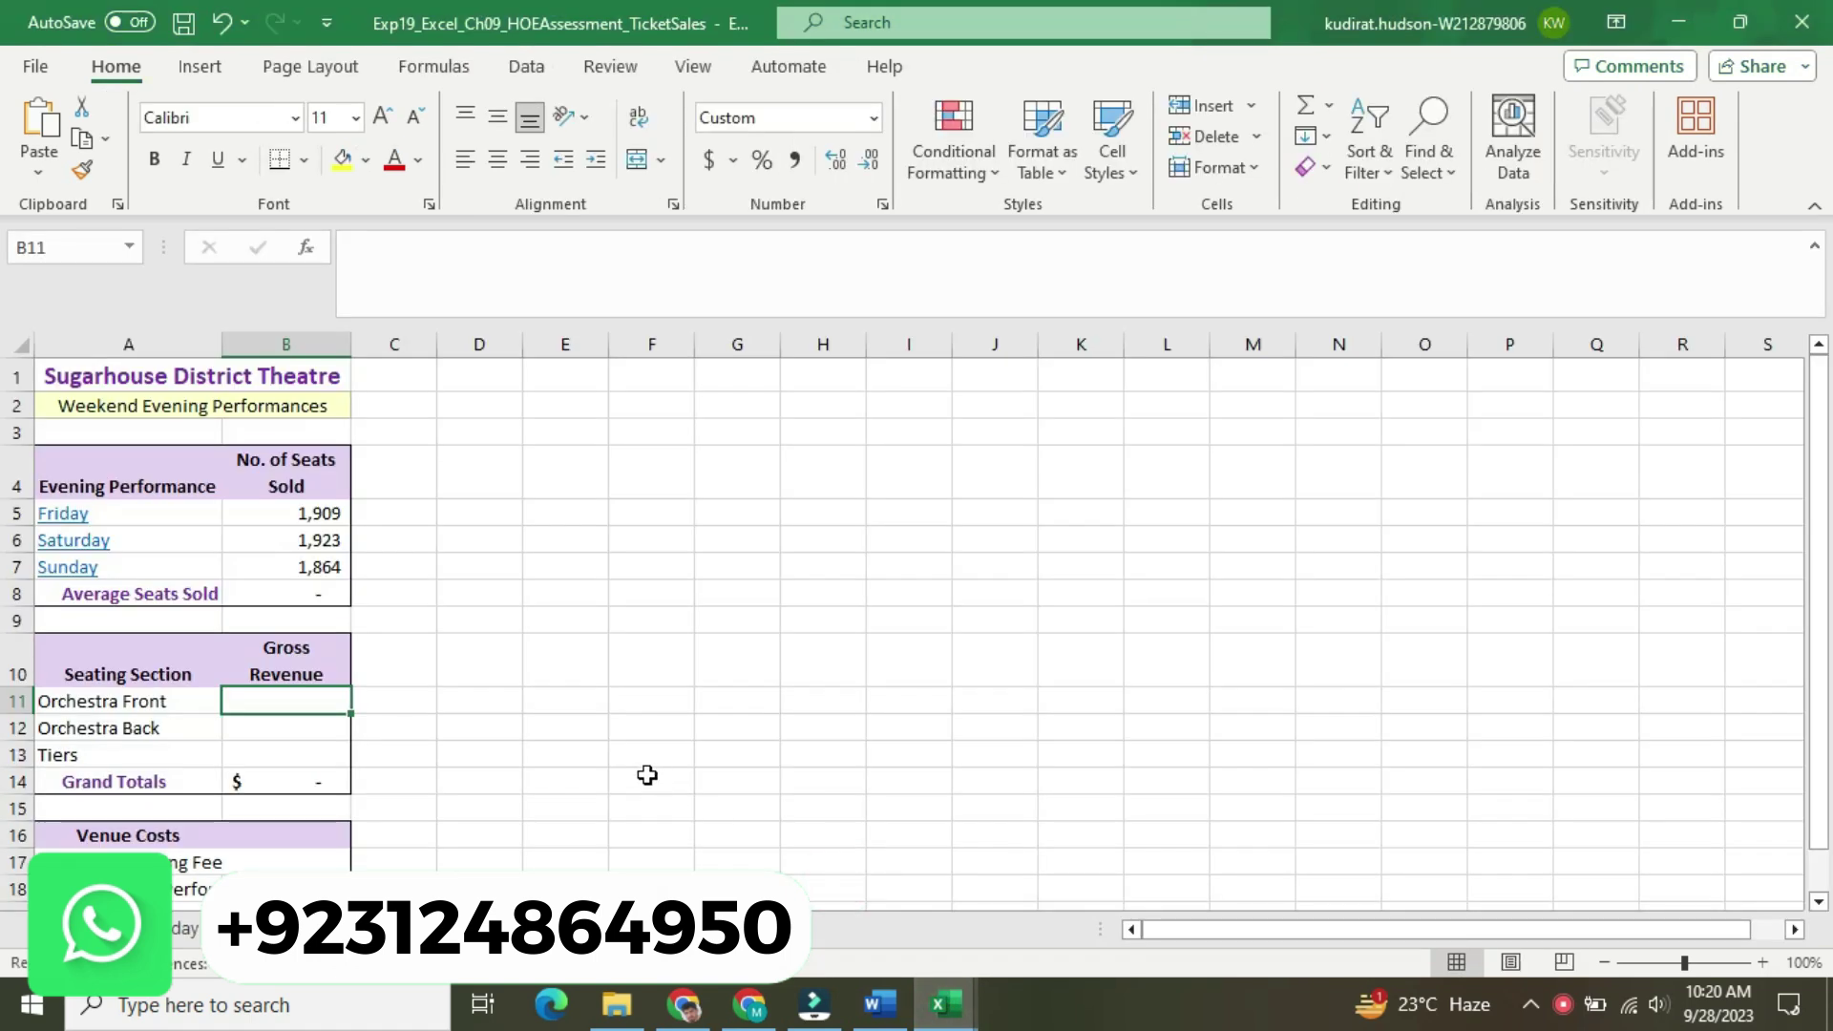
pyautogui.write('=sum')
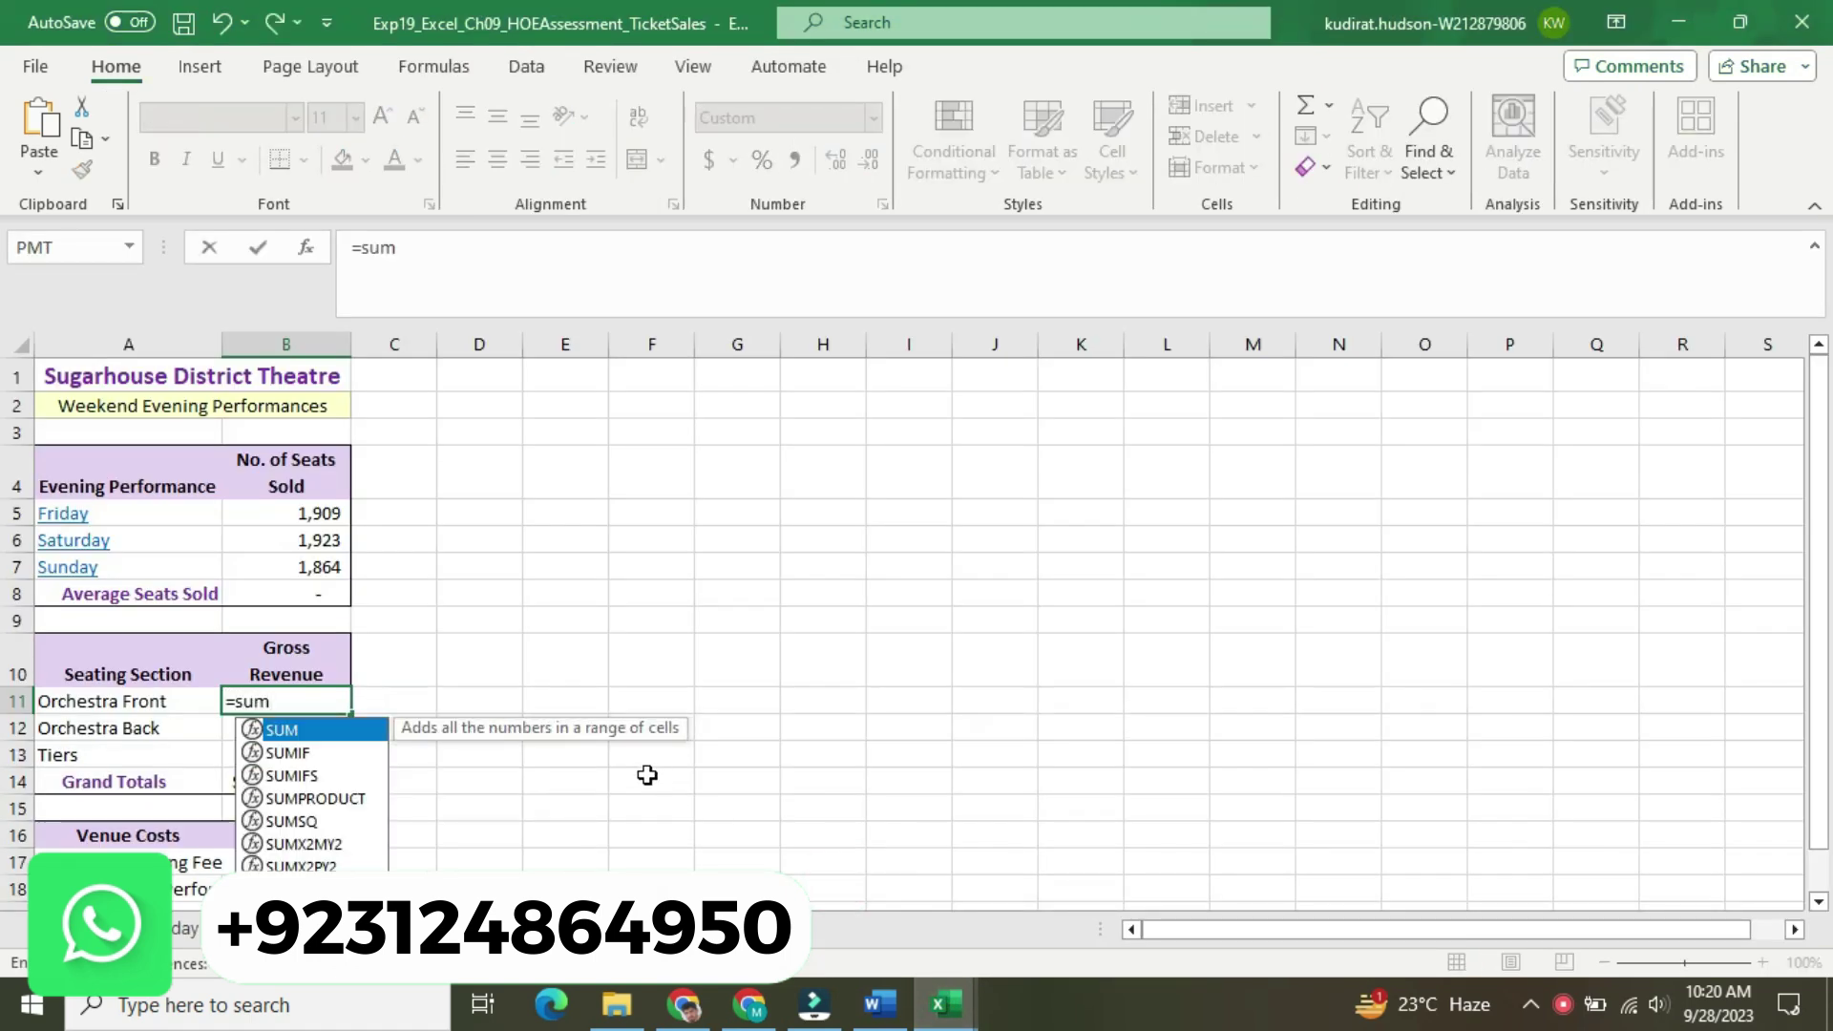
pyautogui.doubleClick(315, 732)
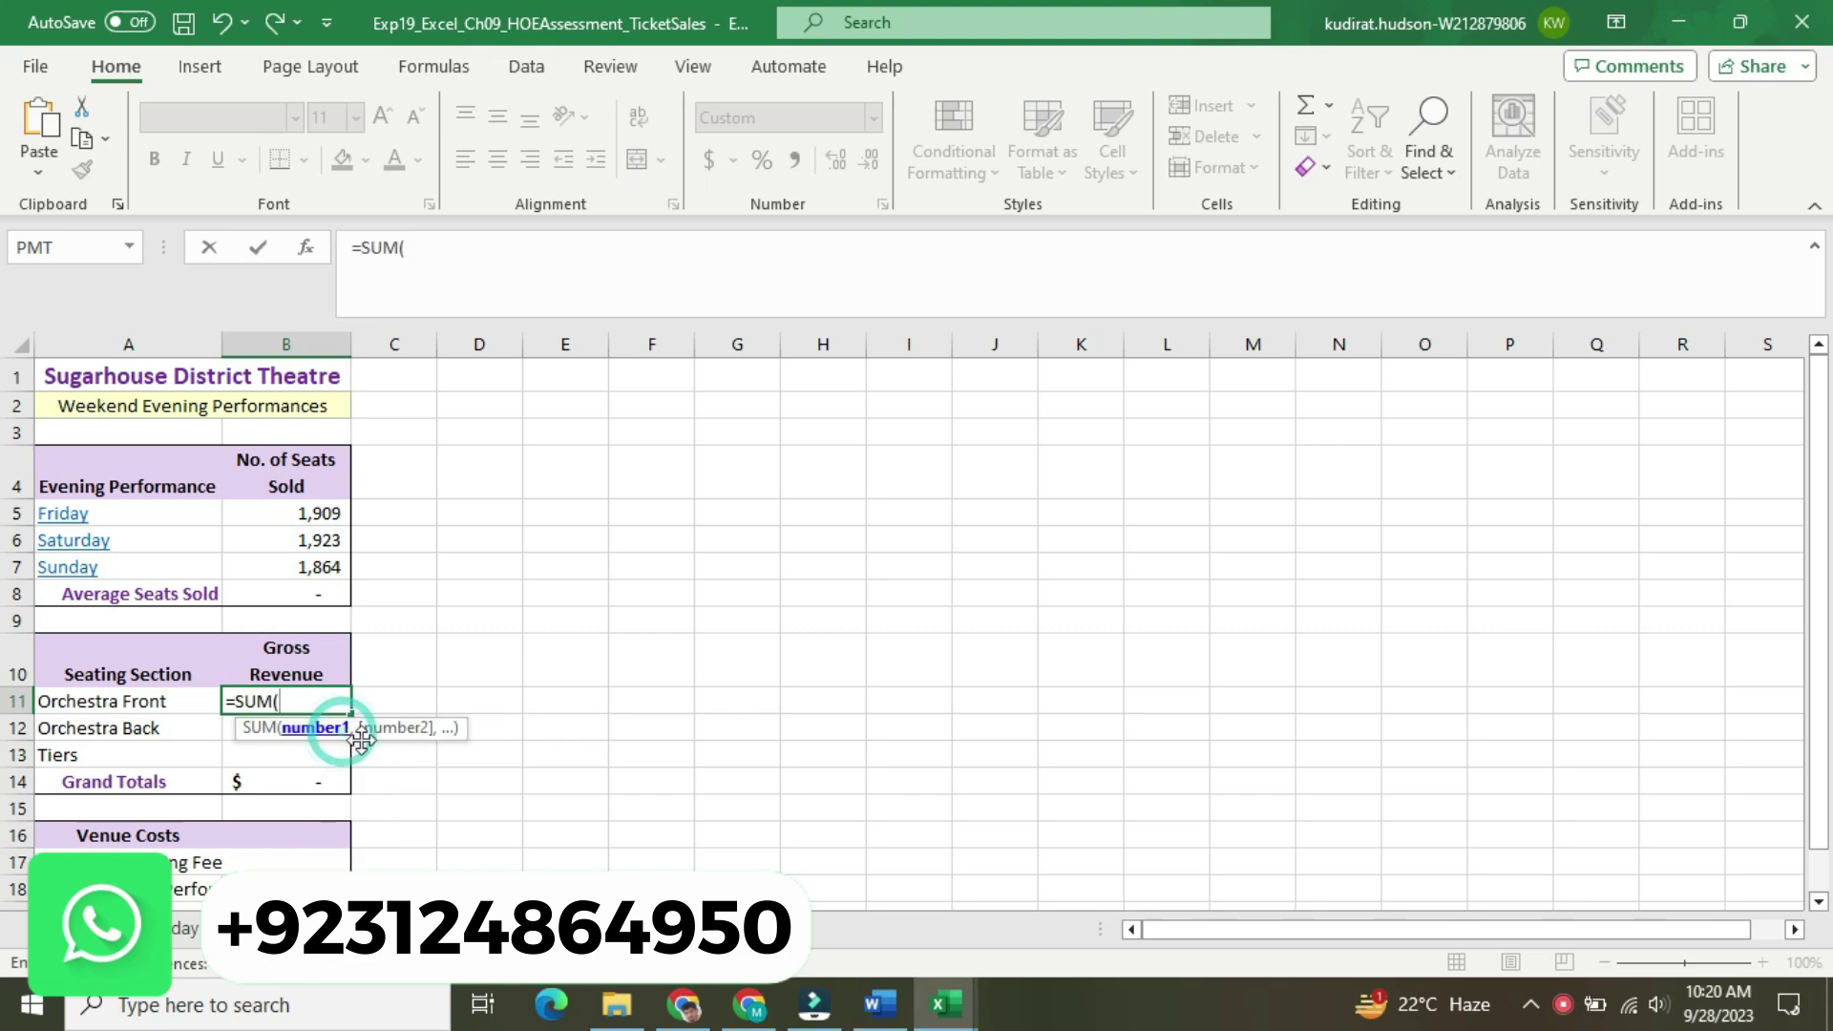
pyautogui.hotkey('ctrl', 'pagedown')
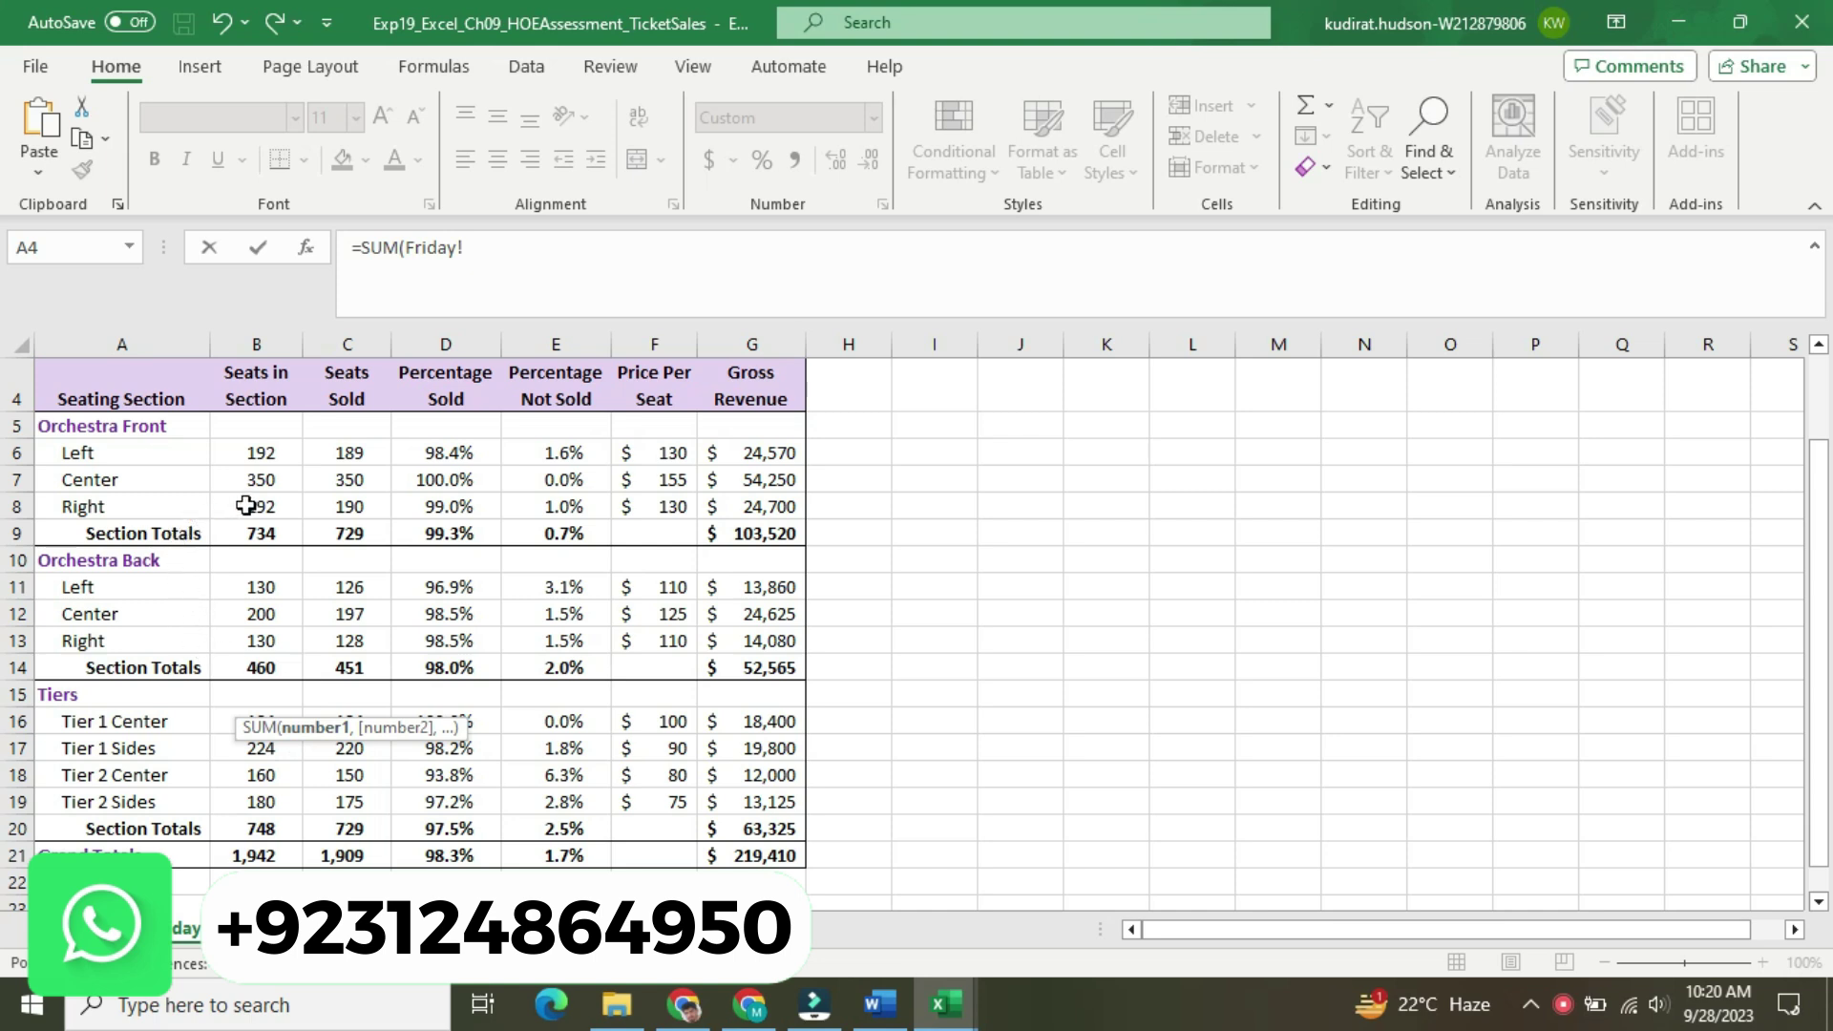
pyautogui.click(765, 537)
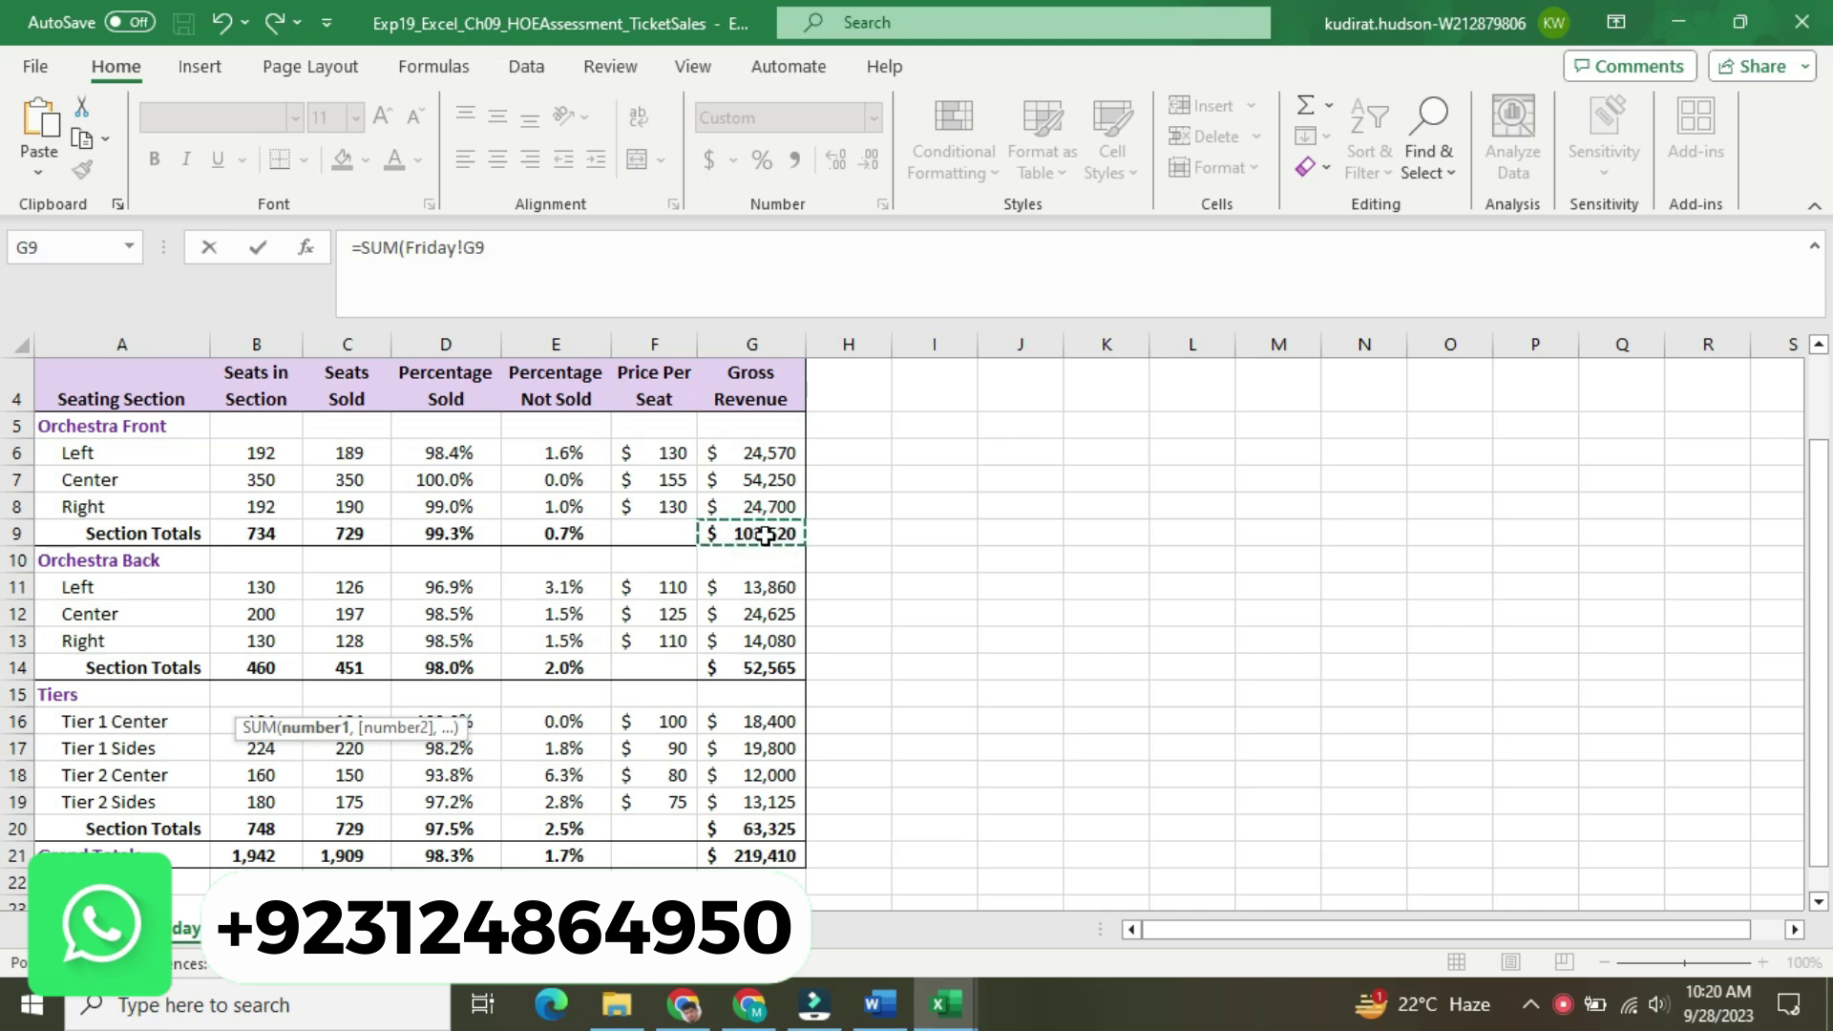
pyautogui.click(640, 256)
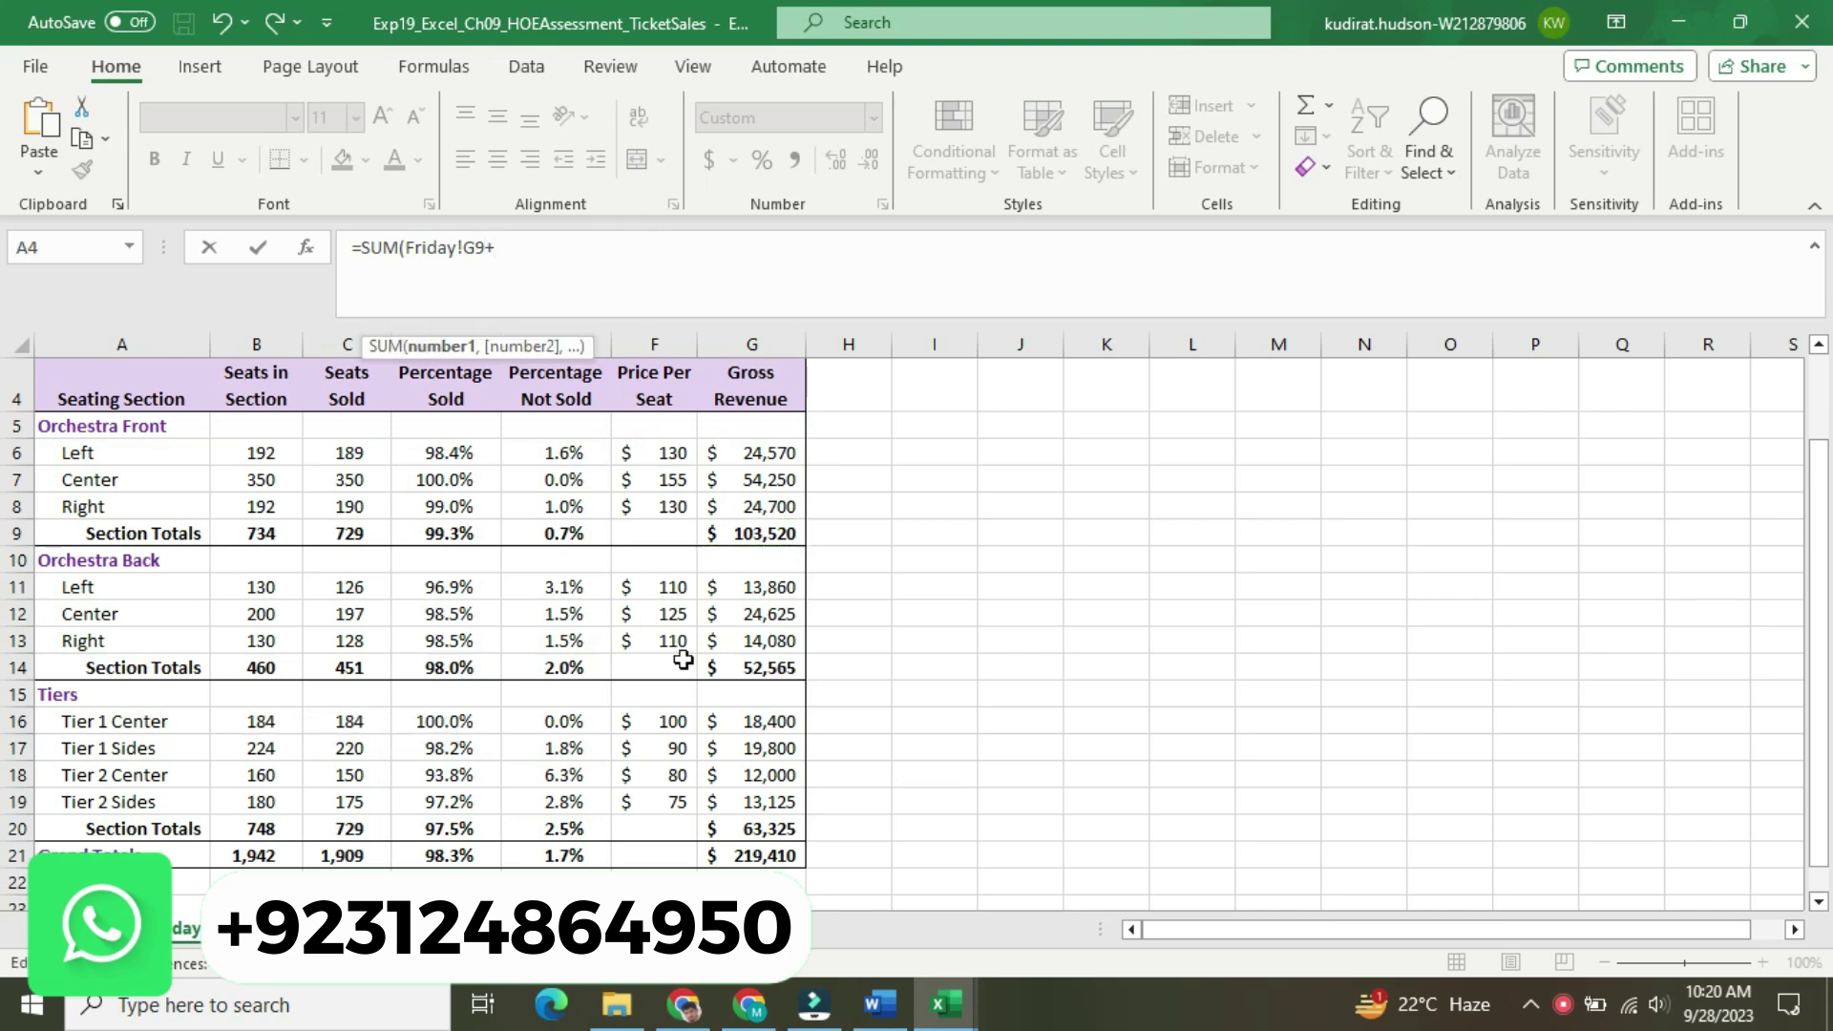
# Check the step 8 wording in Word, add Saturday!G9+Sunday!G9 to the SUM formula in Excel, close the parenthesis and enter it
pyautogui.click(881, 1006)
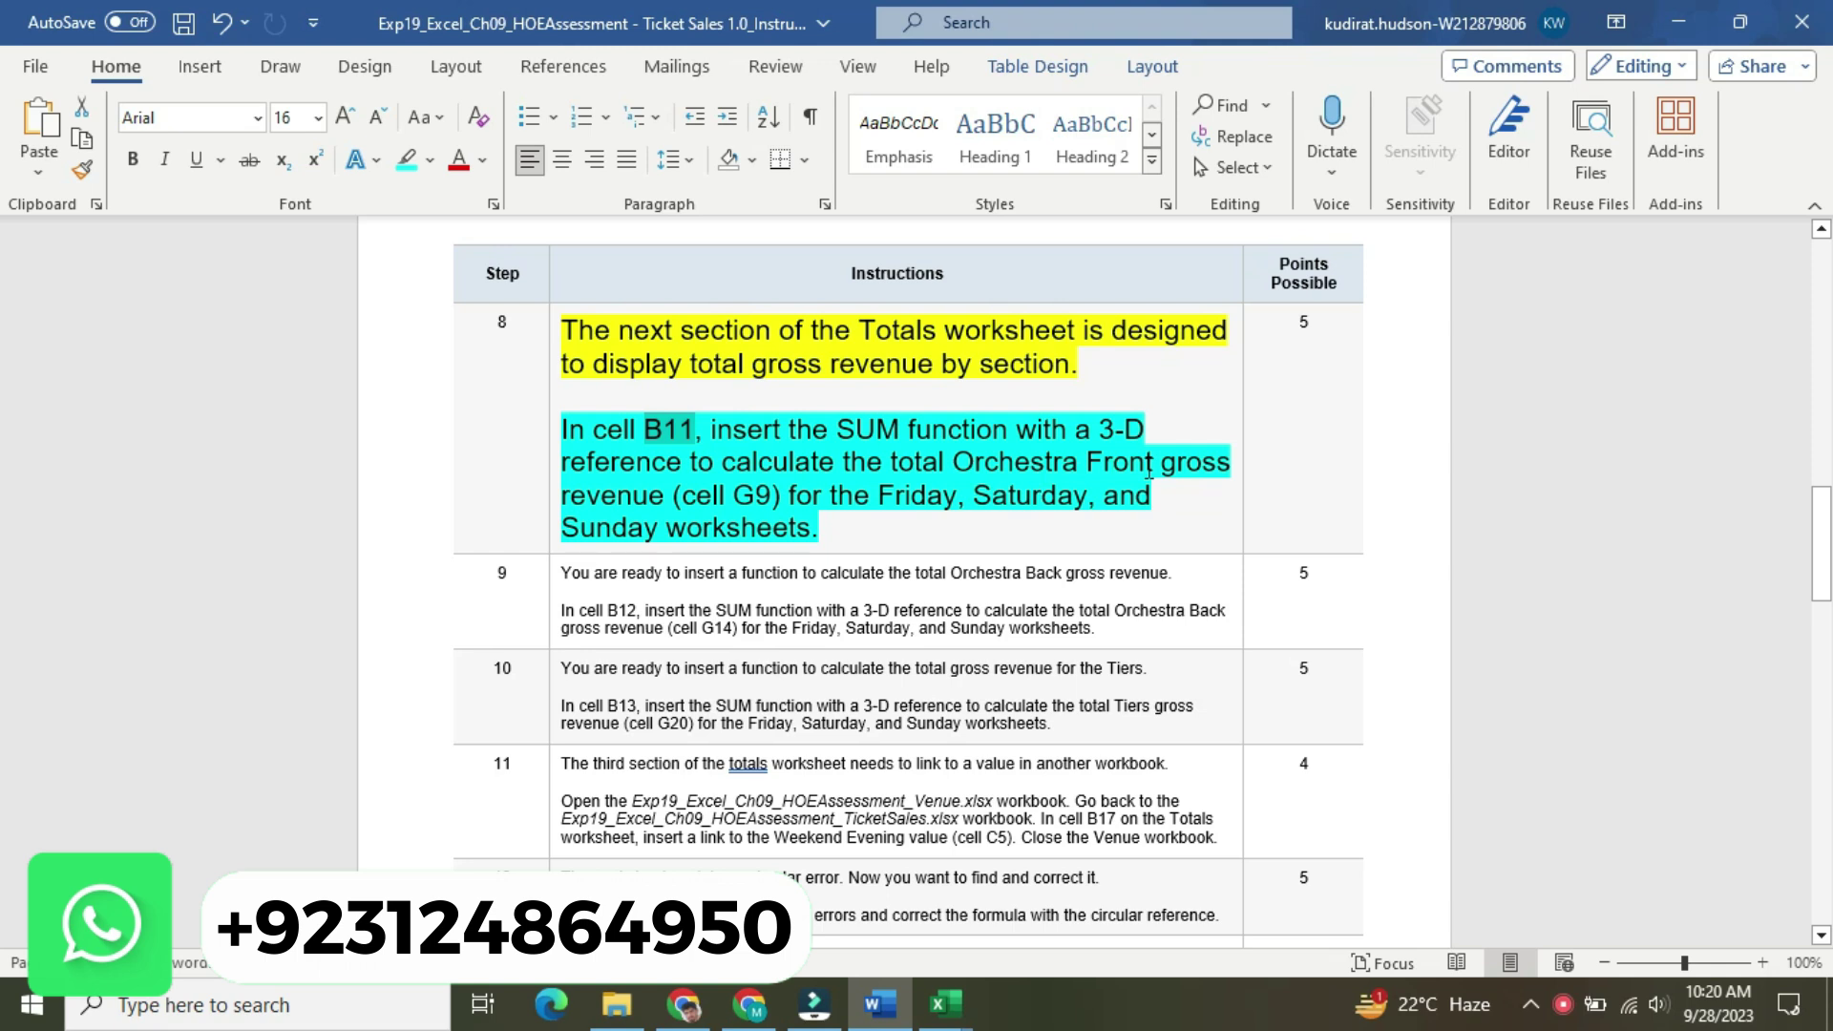
pyautogui.click(940, 1002)
pyautogui.click(892, 932)
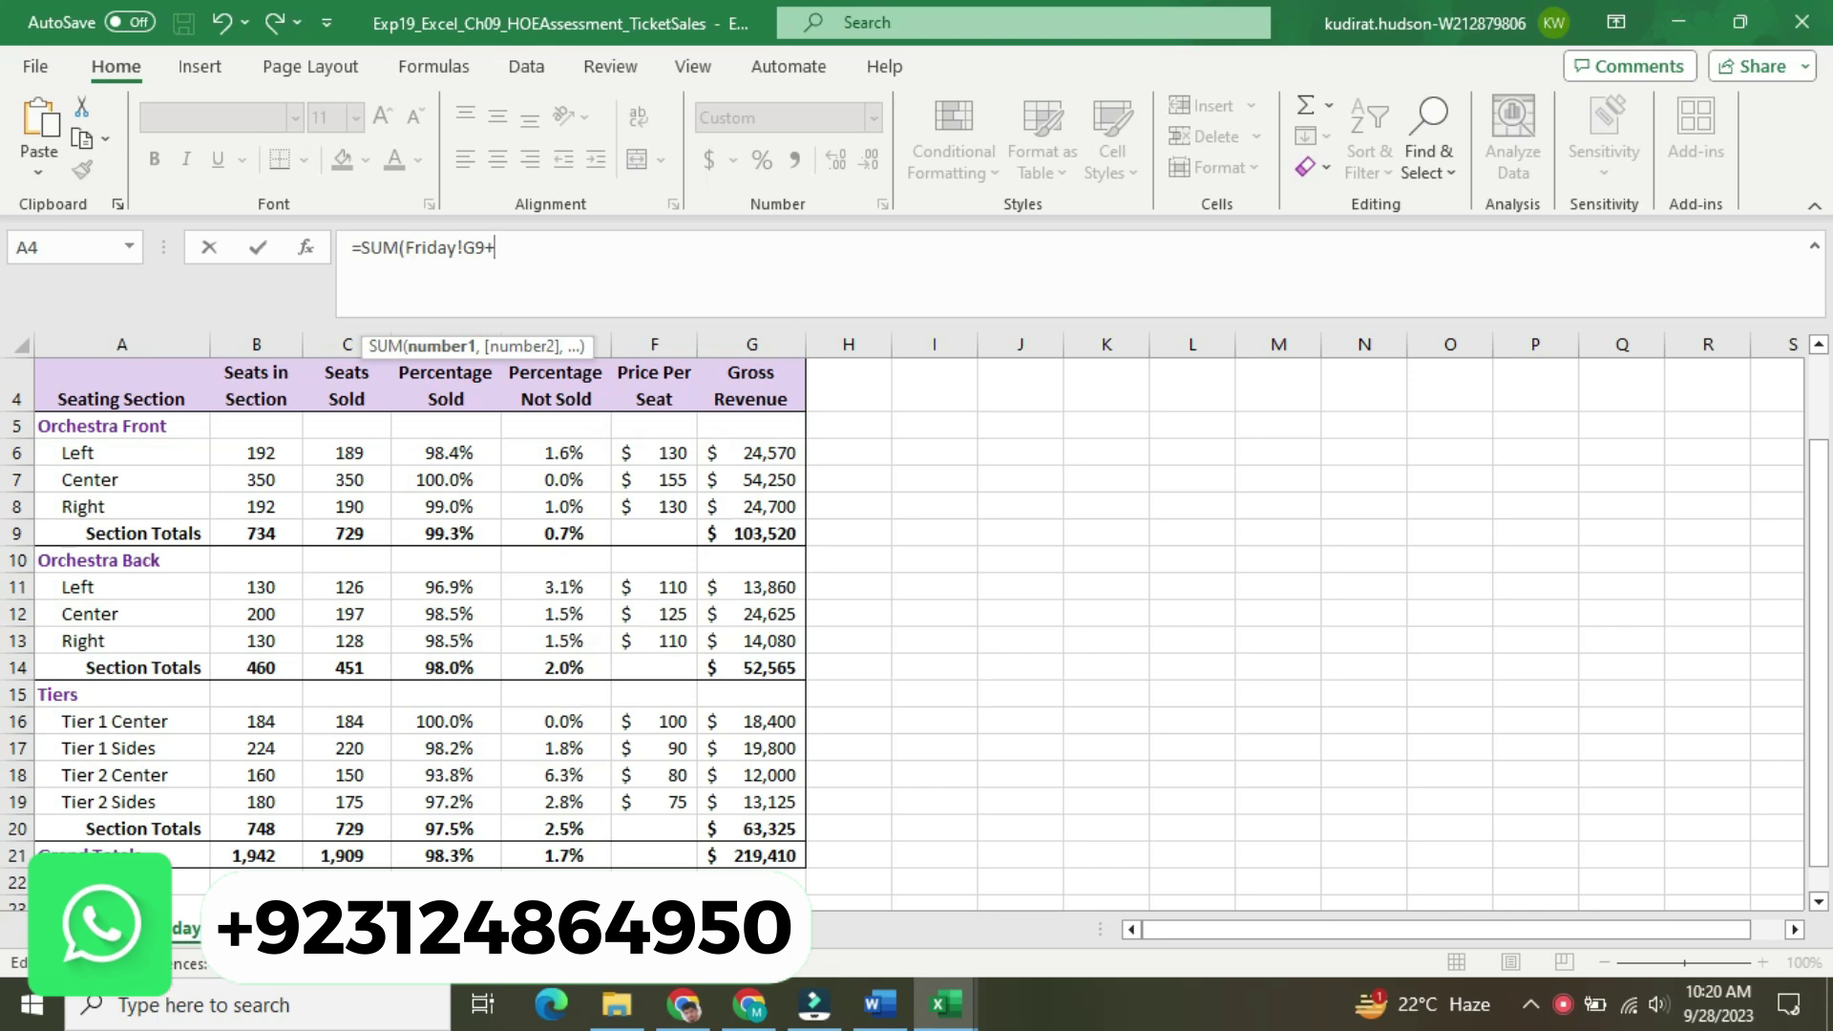
pyautogui.hotkey('ctrl', 'pagedown')
pyautogui.click(770, 584)
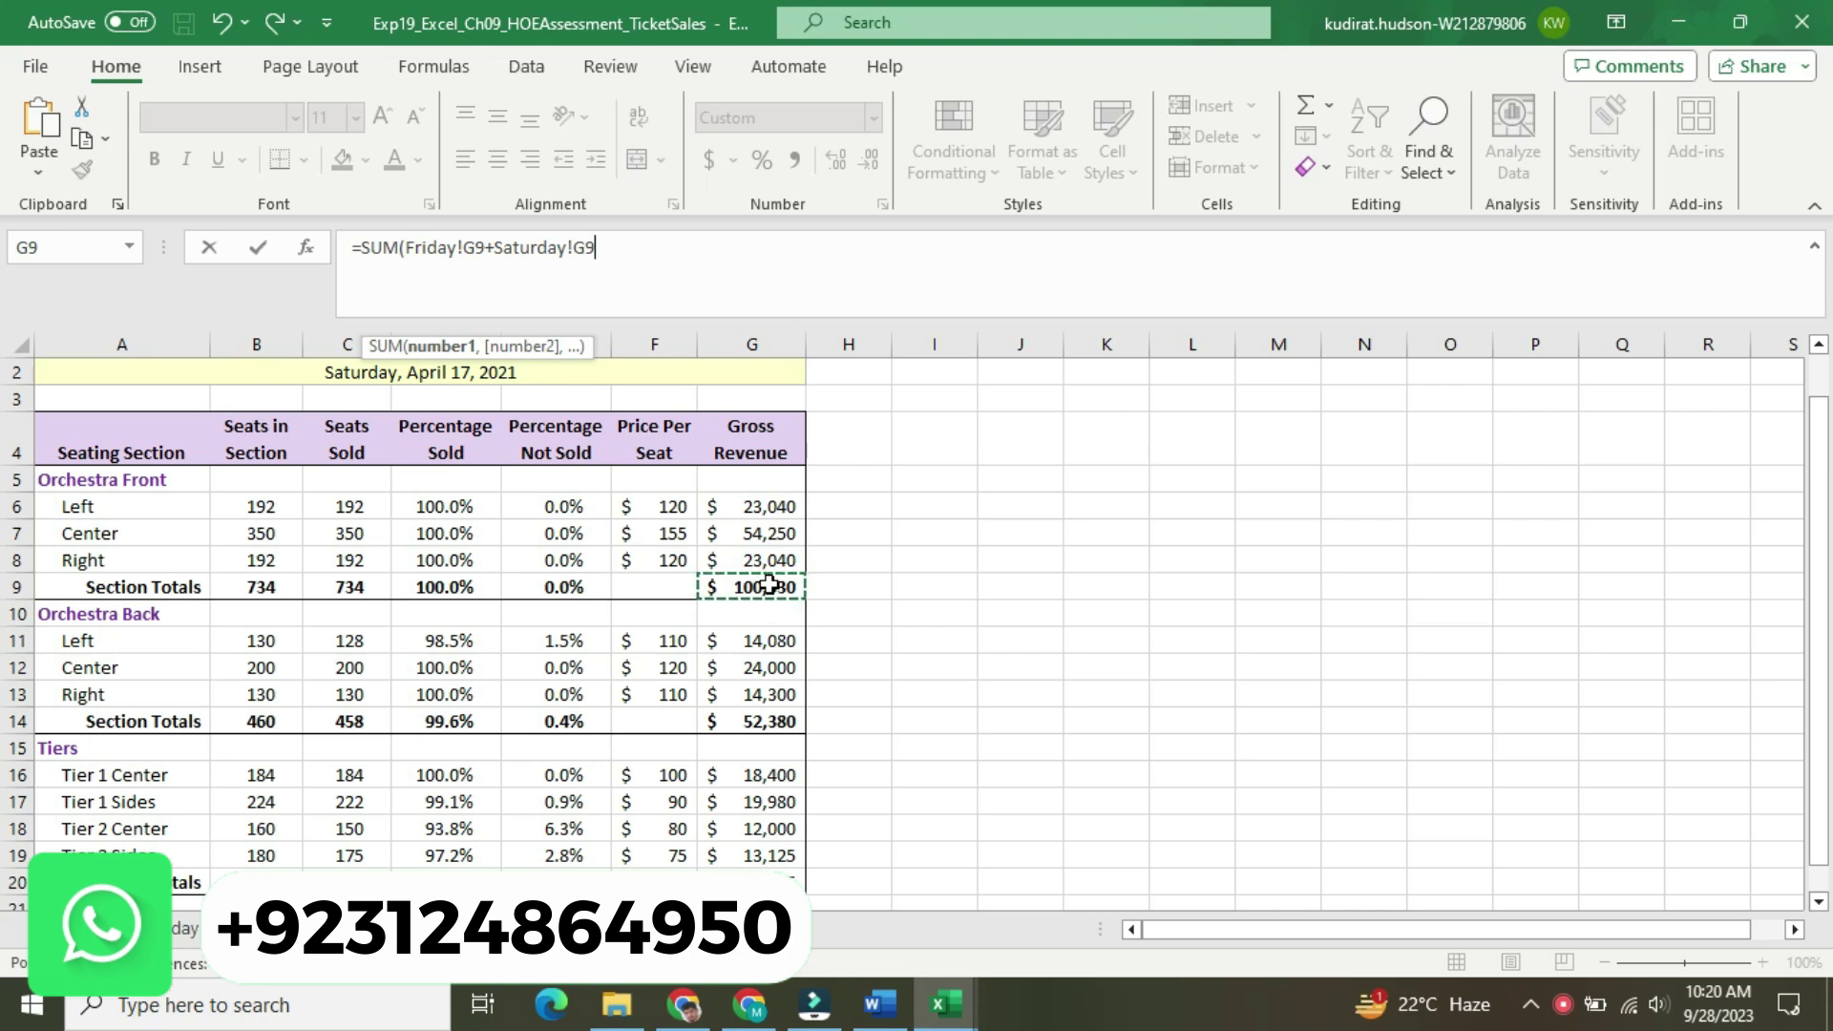
pyautogui.write('+')
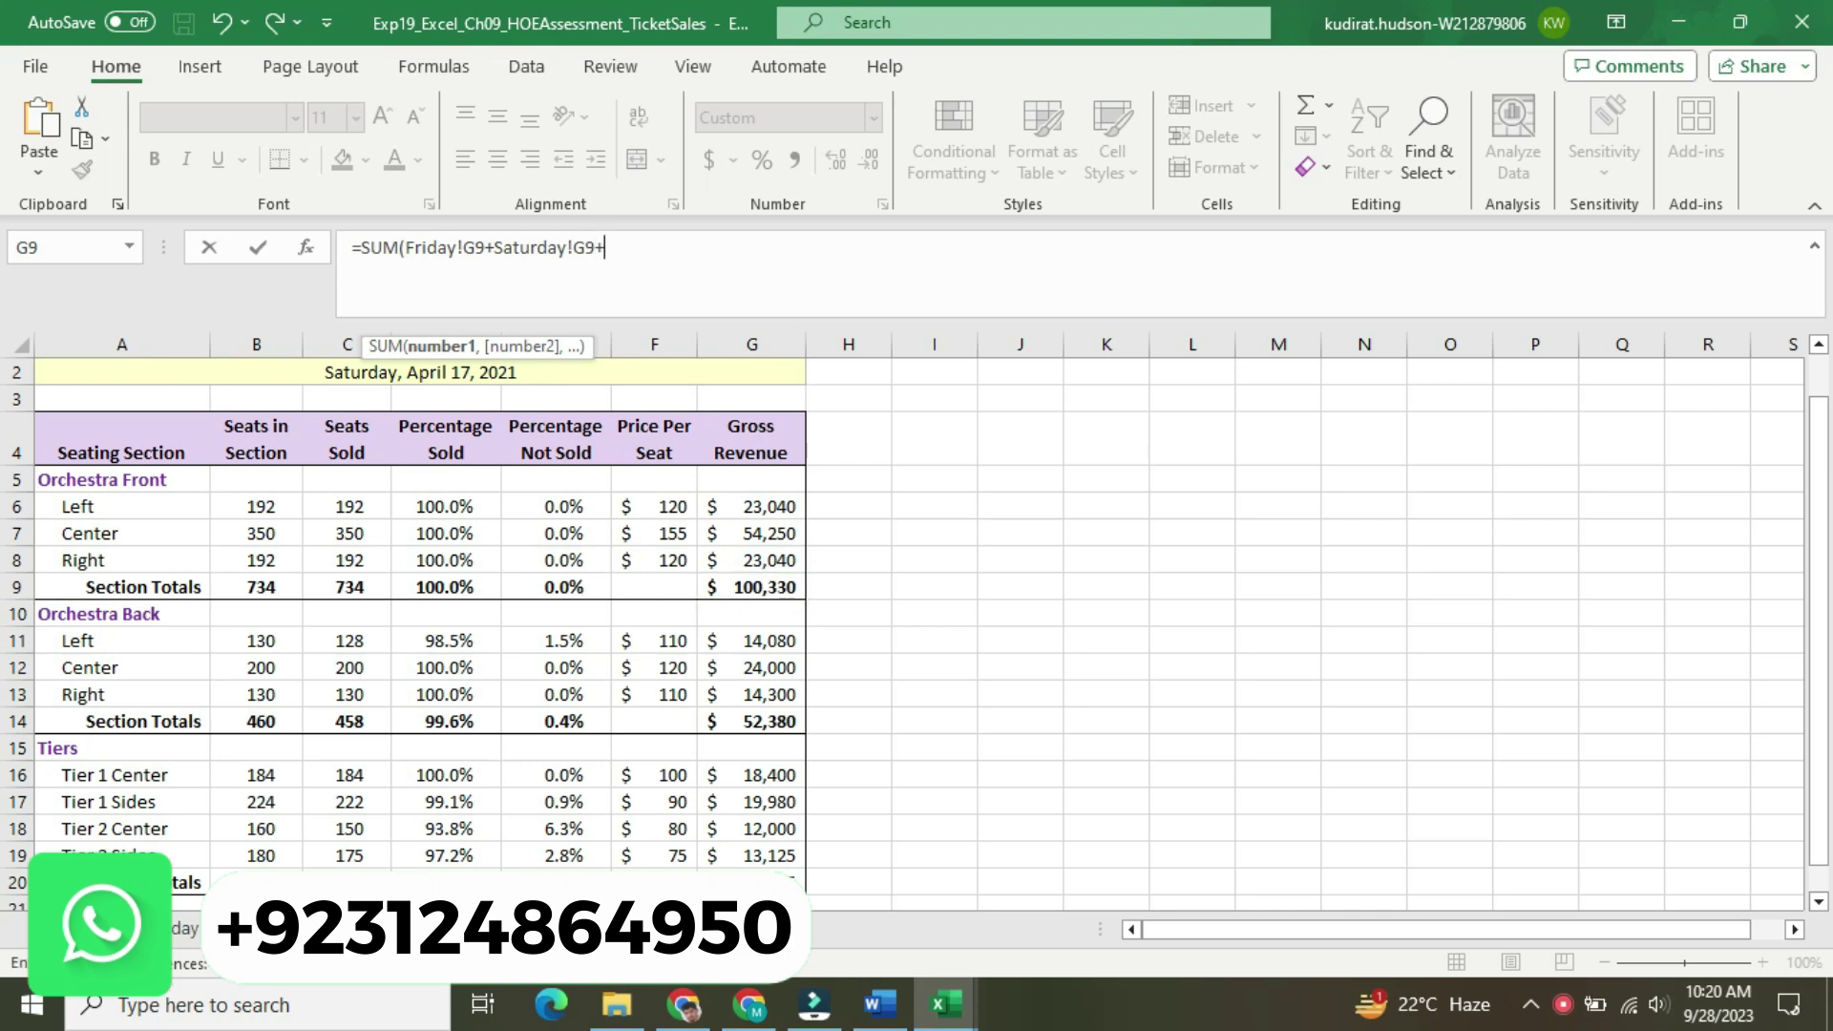
pyautogui.hotkey('ctrl', 'pagedown')
pyautogui.click(783, 560)
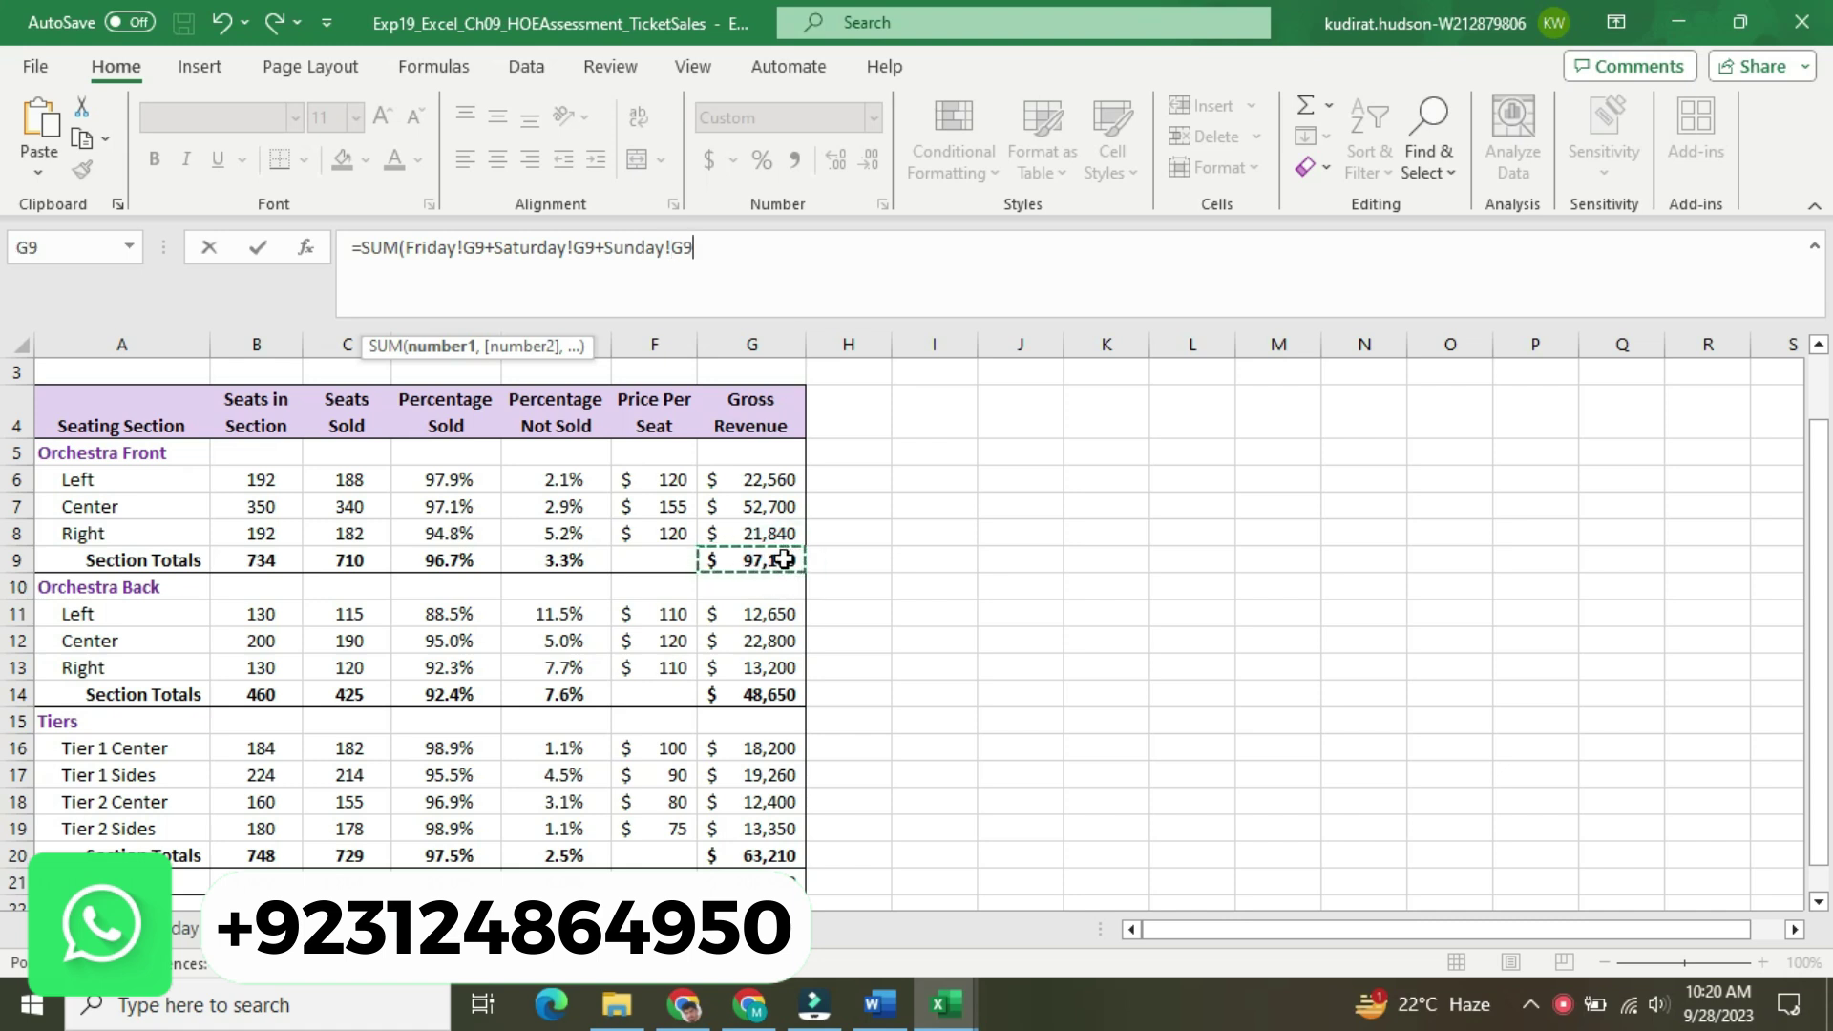
pyautogui.write(')')
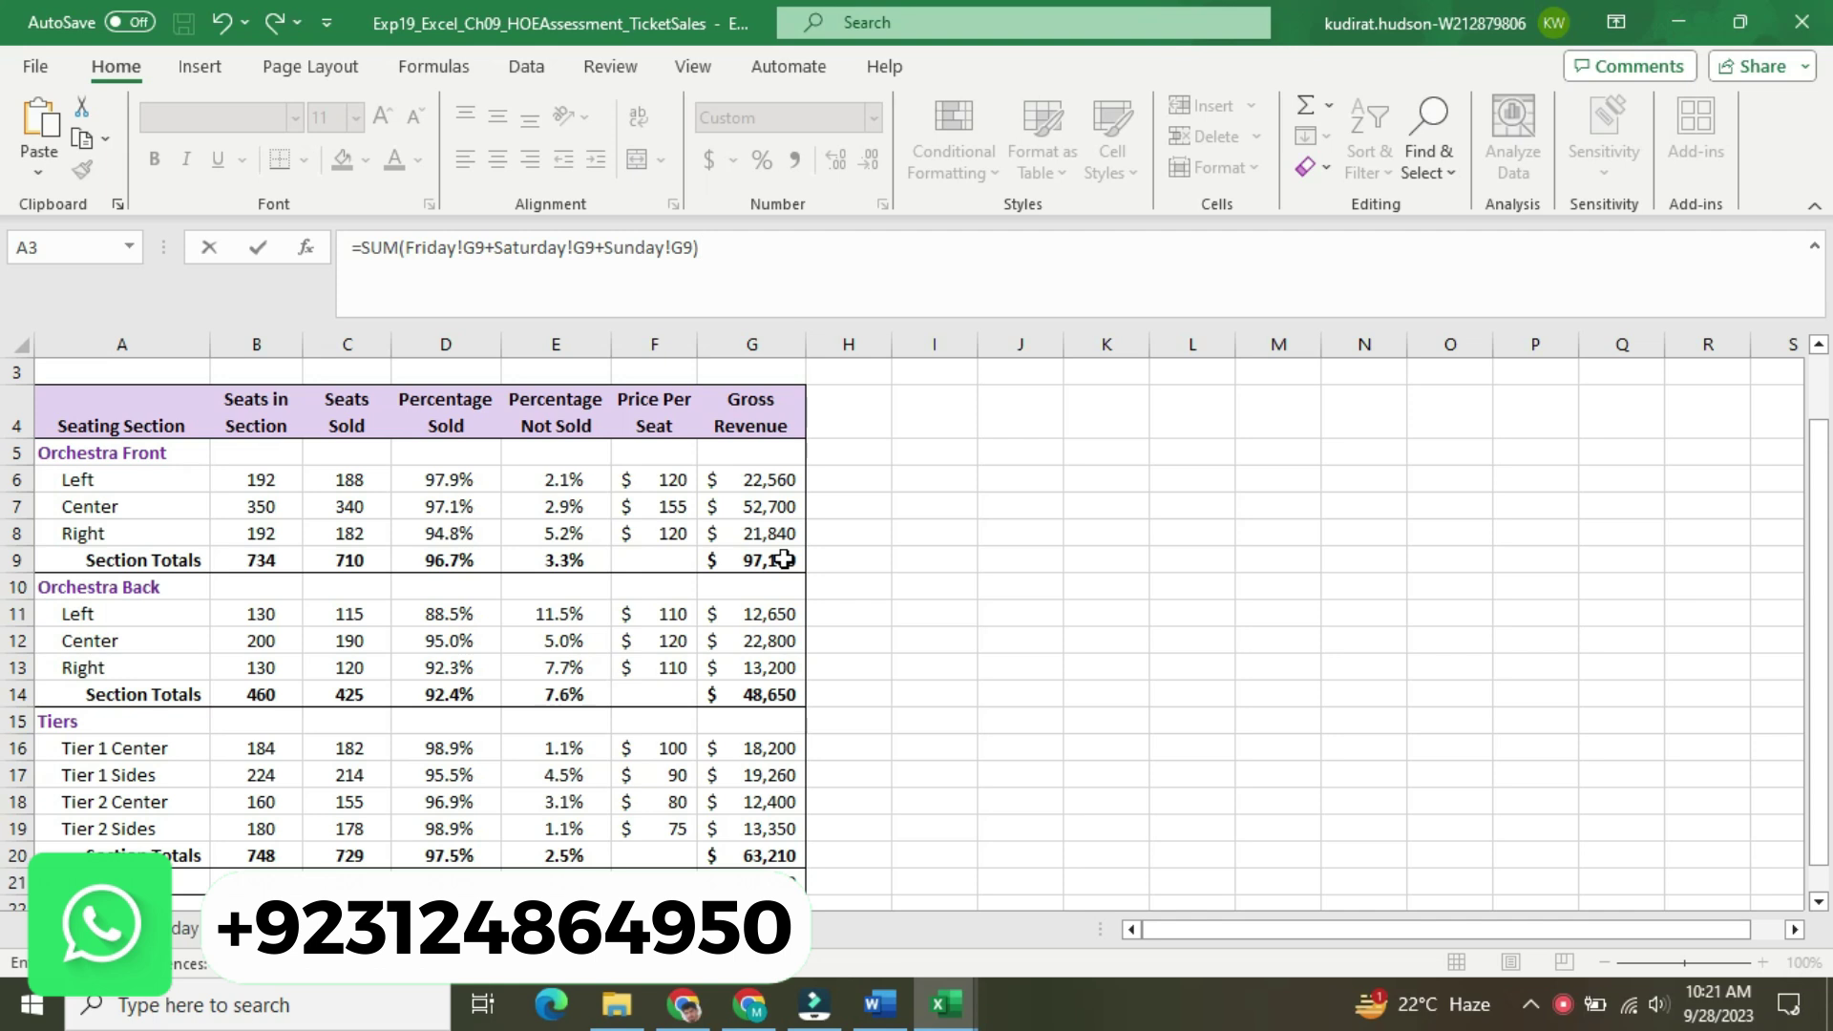
pyautogui.press('Return')
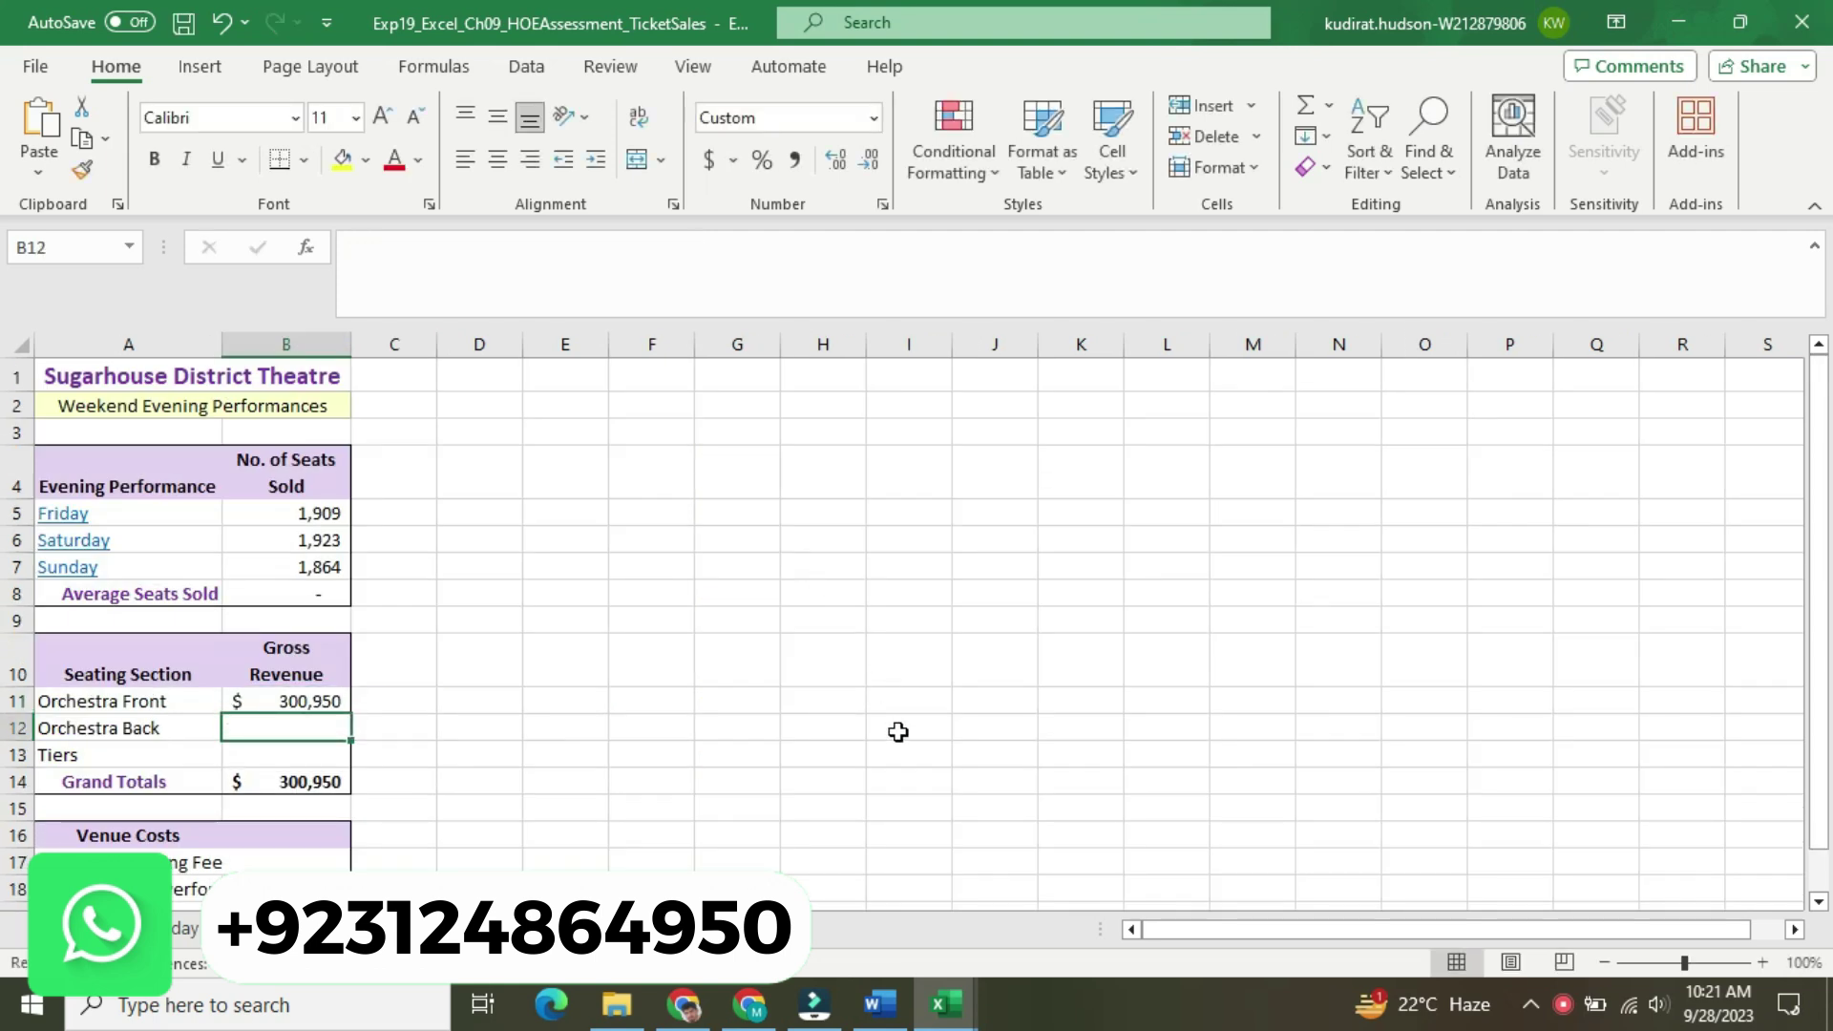
# Return to the Word instructions, set all of the step 8 text to font size 9 and clear its highlighting
pyautogui.click(879, 1004)
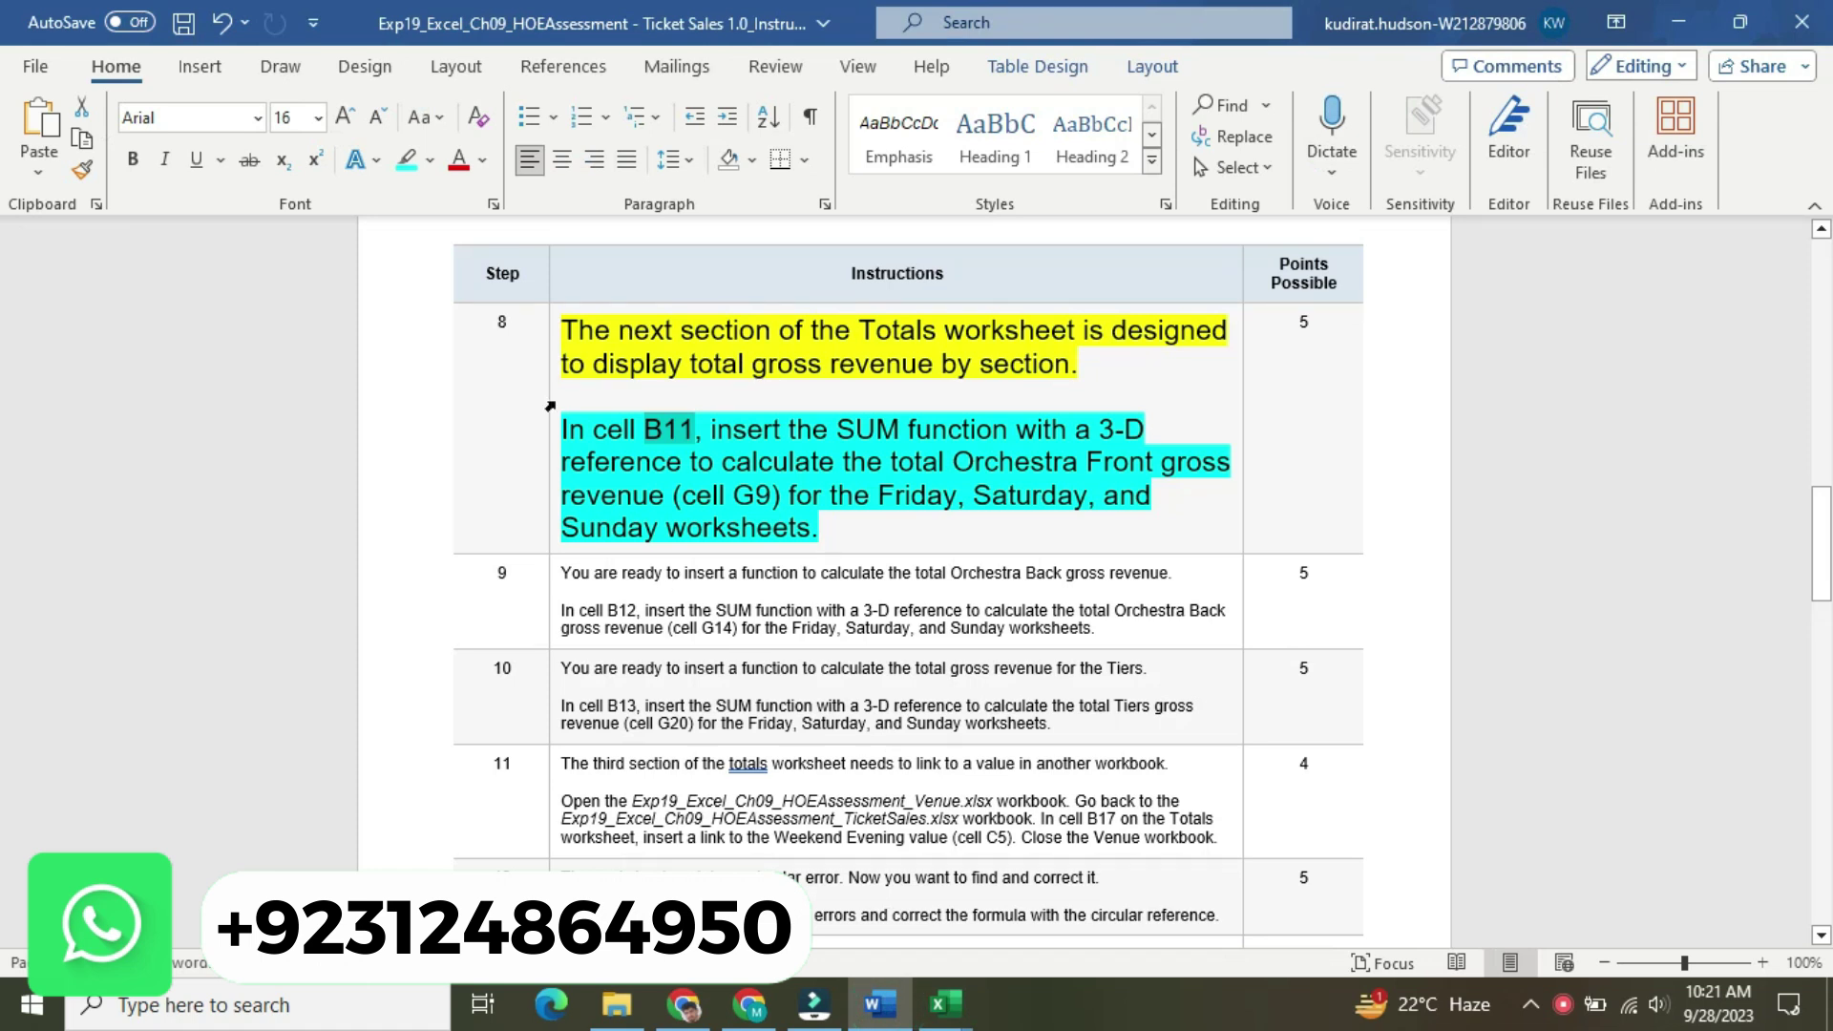
pyautogui.click(550, 406)
pyautogui.click(705, 317)
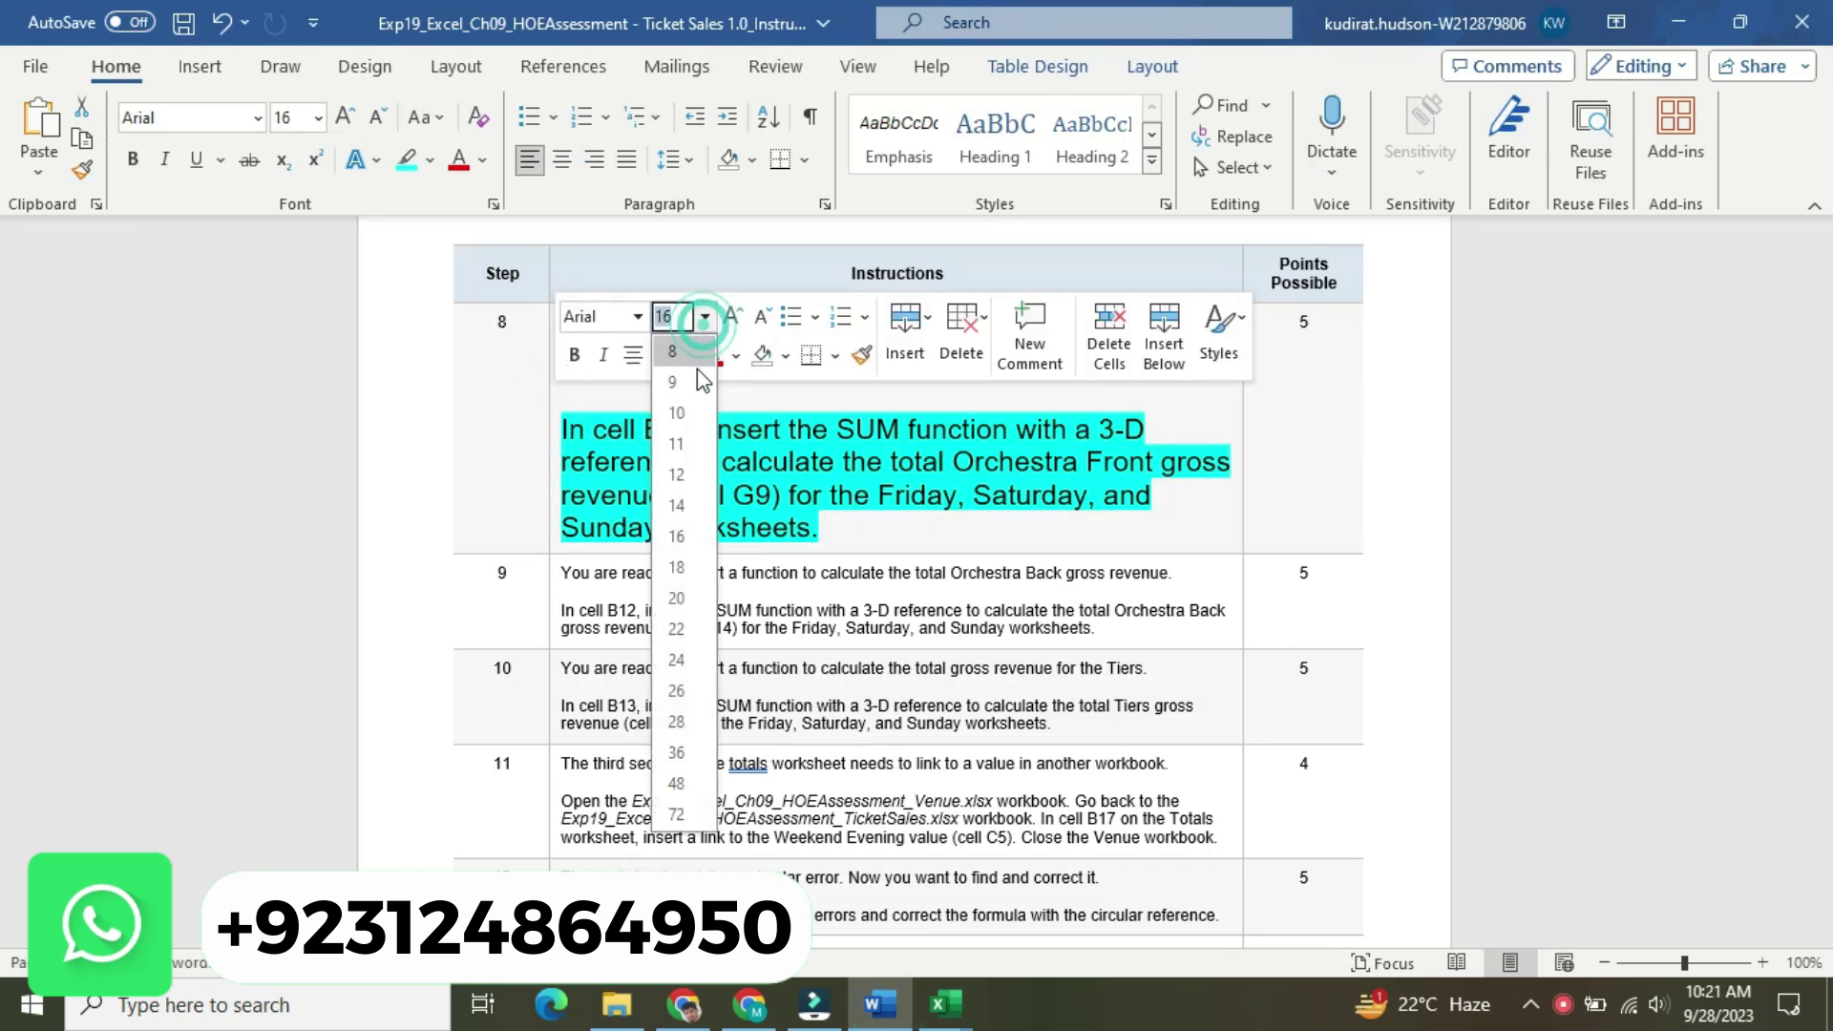
pyautogui.click(704, 380)
pyautogui.click(687, 355)
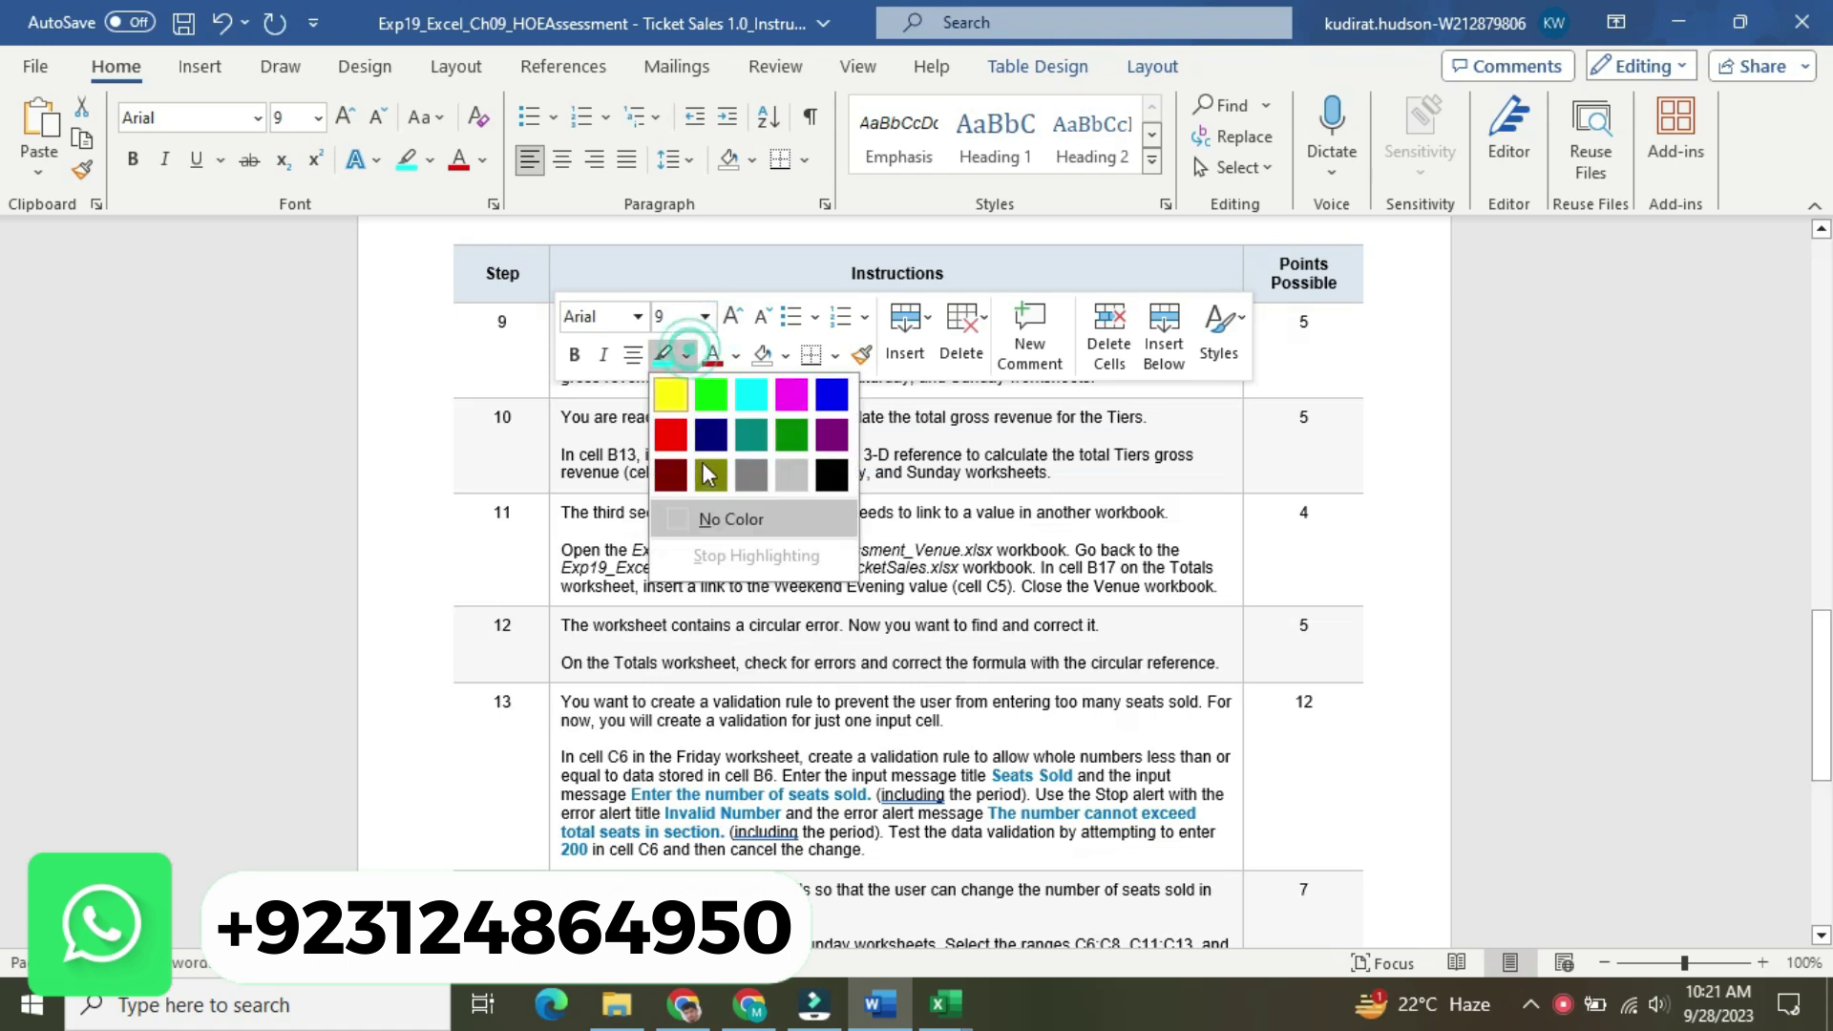
pyautogui.click(726, 519)
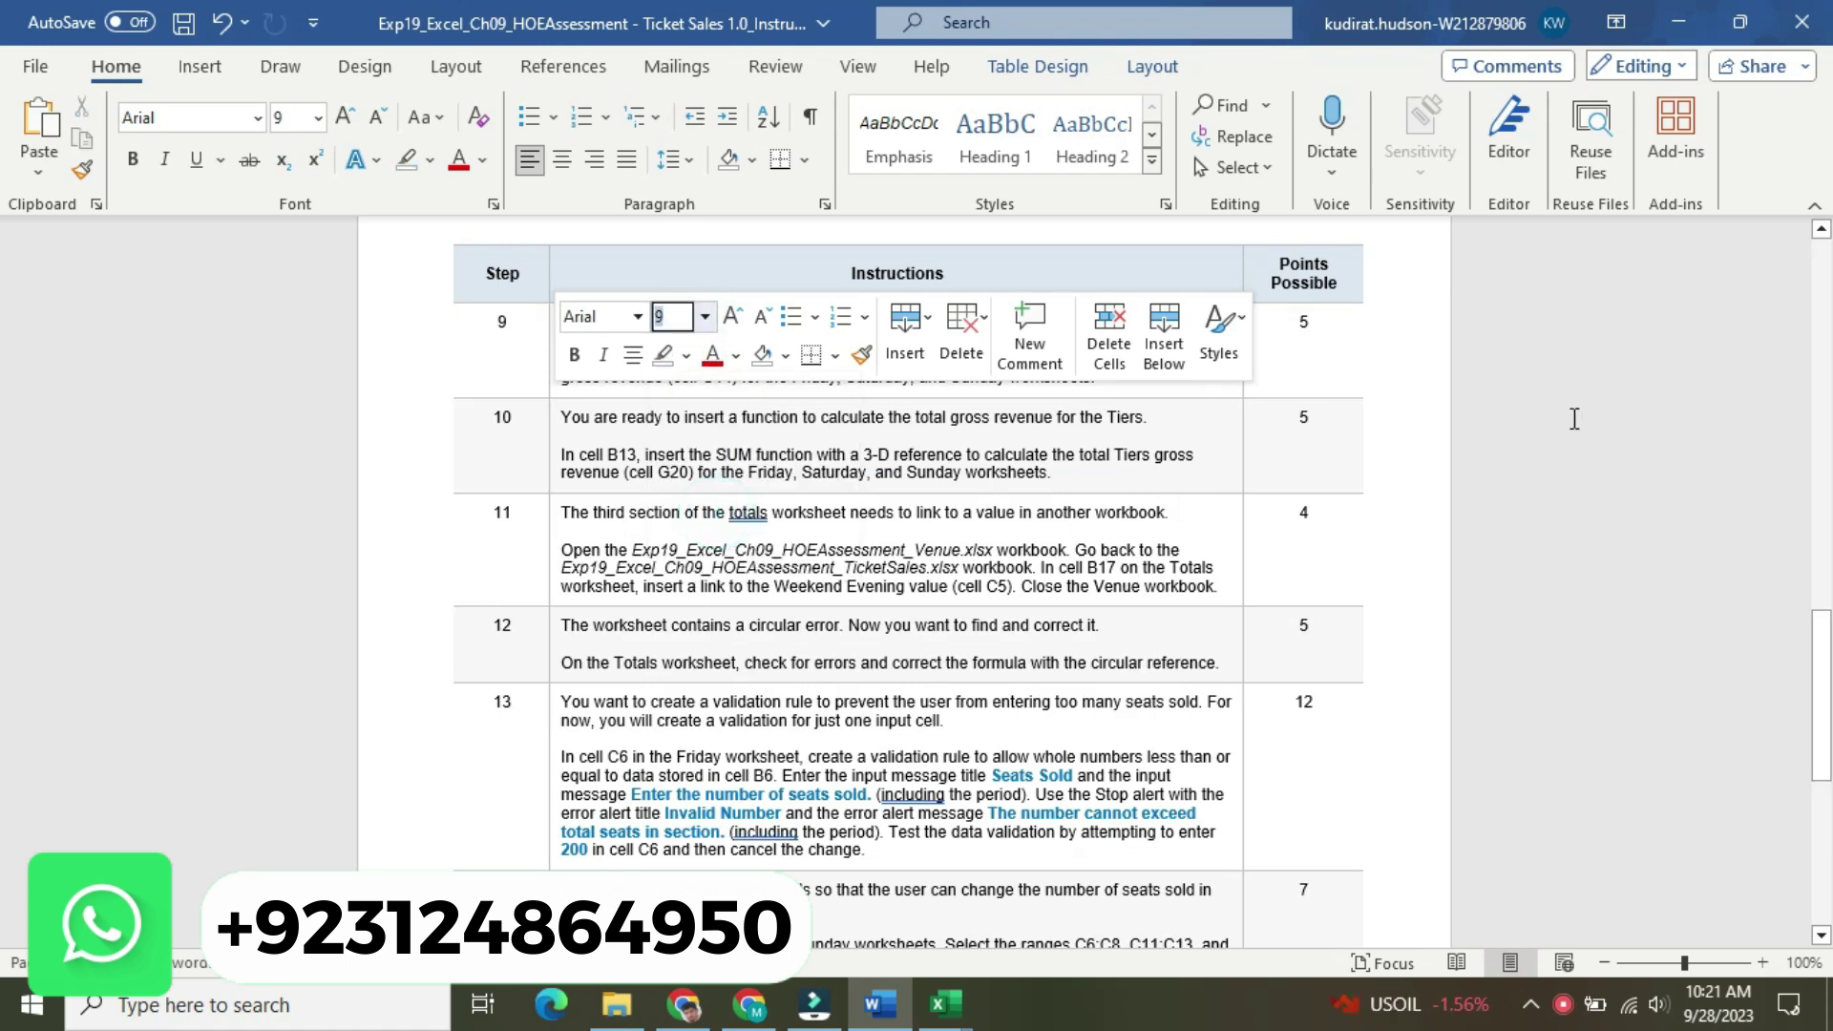
pyautogui.moveTo(1822, 652); pyautogui.dragTo(1822, 714)
pyautogui.moveTo(5, 715); pyautogui.dragTo(1795, 226)
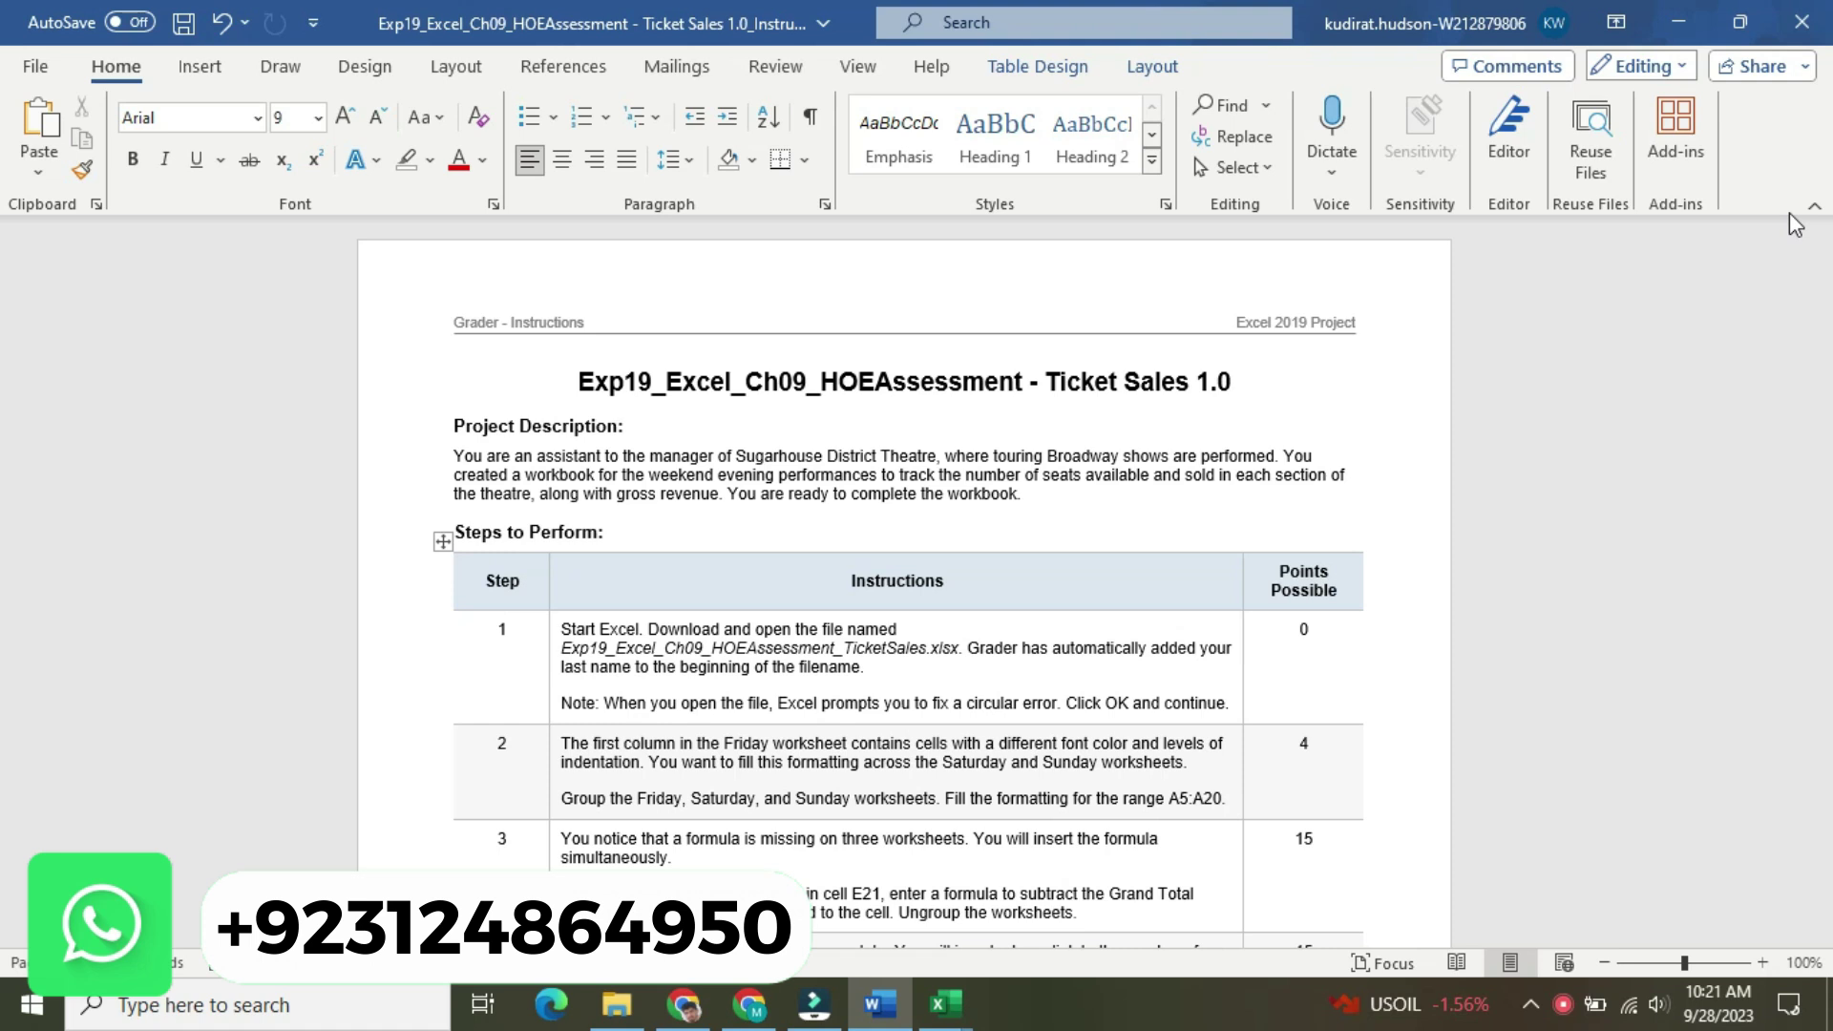
pyautogui.write('9')
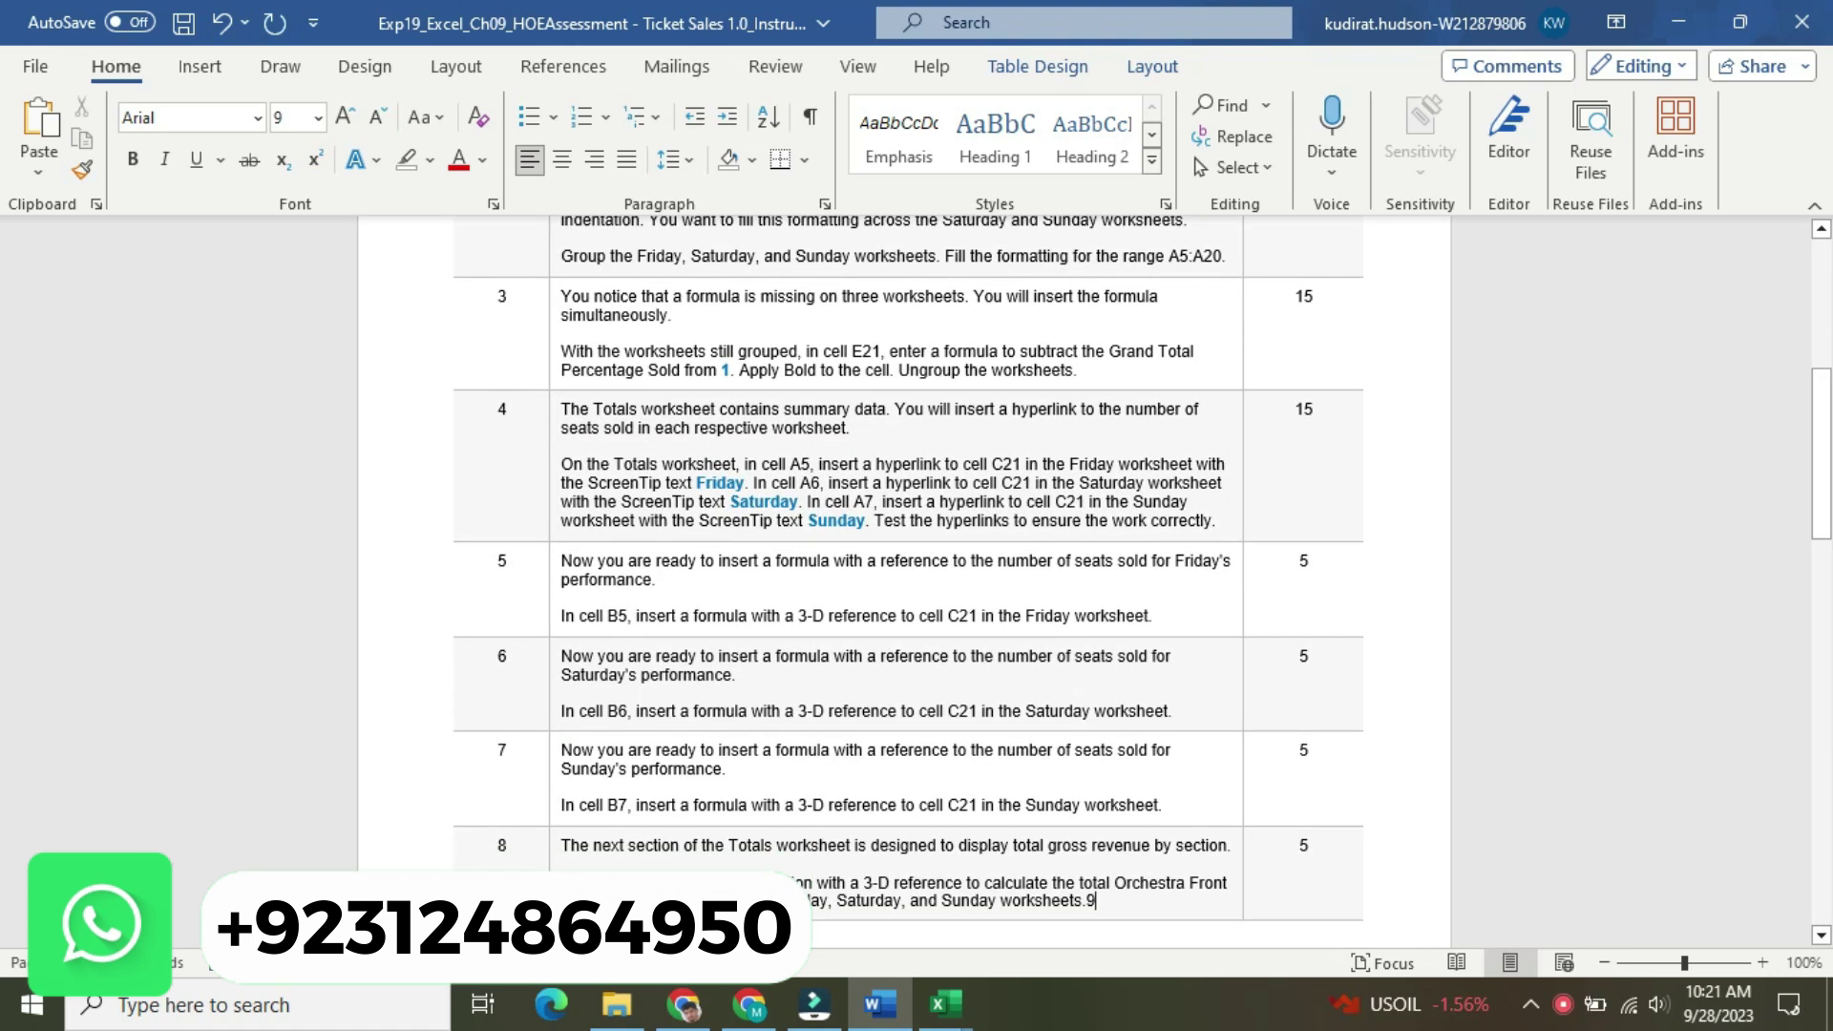